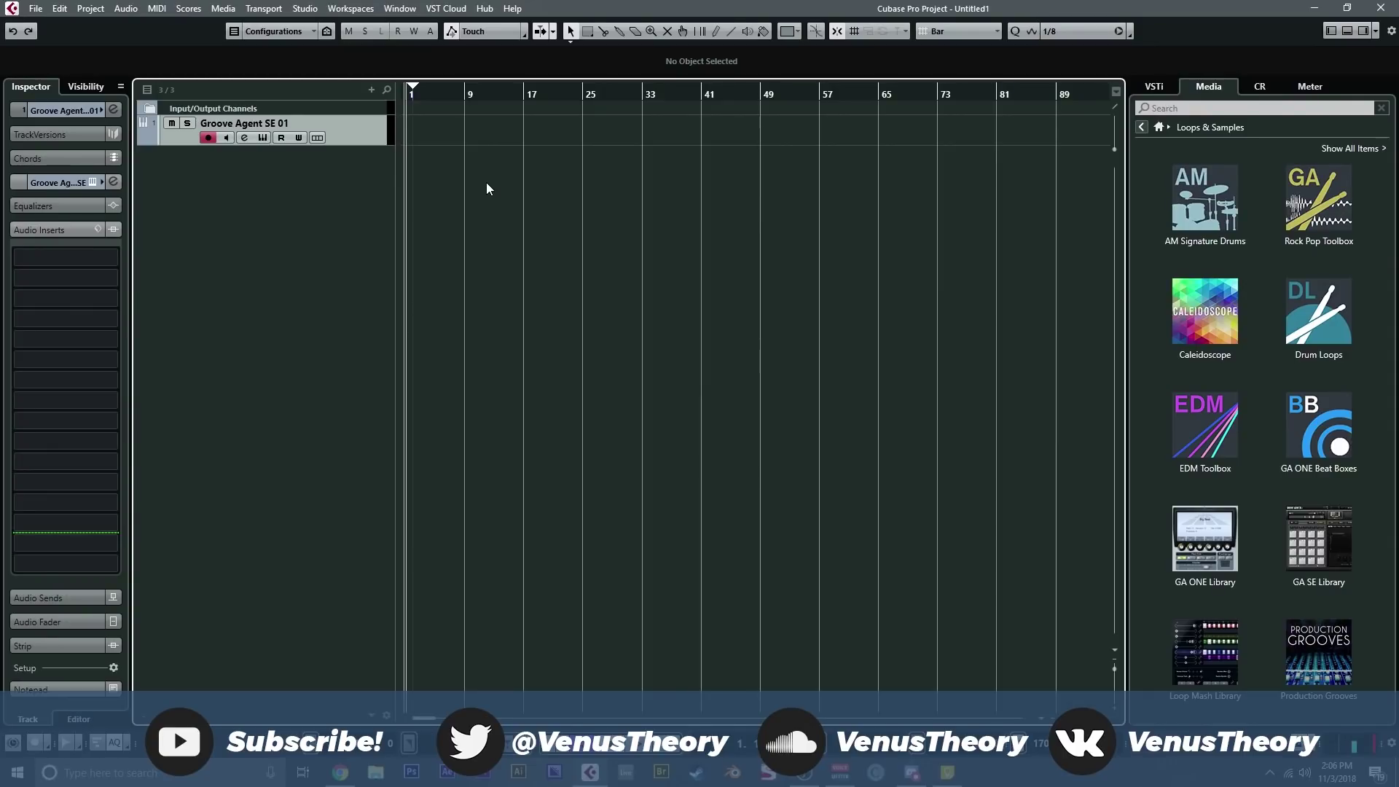
- Draw a two-bar MIDI part from bar 2 to bar 4 on the Groove Agent SE 01 track and set the locators to it
{"action": "key", "text": "h"}
{"action": "key", "text": "h"}
{"action": "key", "text": "h"}
{"action": "key", "text": "h"}
{"action": "key", "text": "h"}
{"action": "key", "text": "h"}
{"action": "key", "text": "h"}
{"action": "key", "text": "h"}
{"action": "key", "text": "h"}
{"action": "key", "text": "h"}
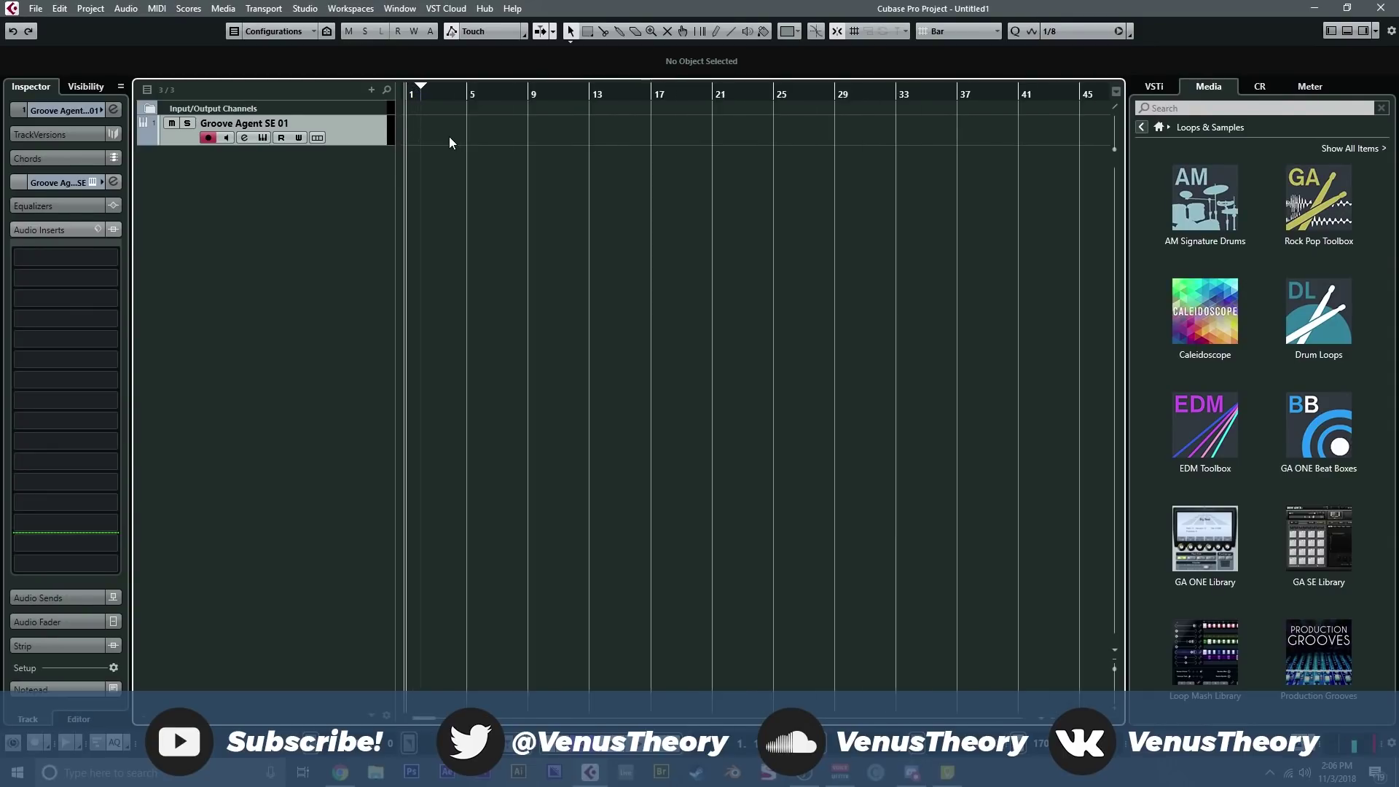
{"action": "key", "text": "h"}
{"action": "key", "text": "h"}
{"action": "key", "text": "h"}
{"action": "key", "text": "h"}
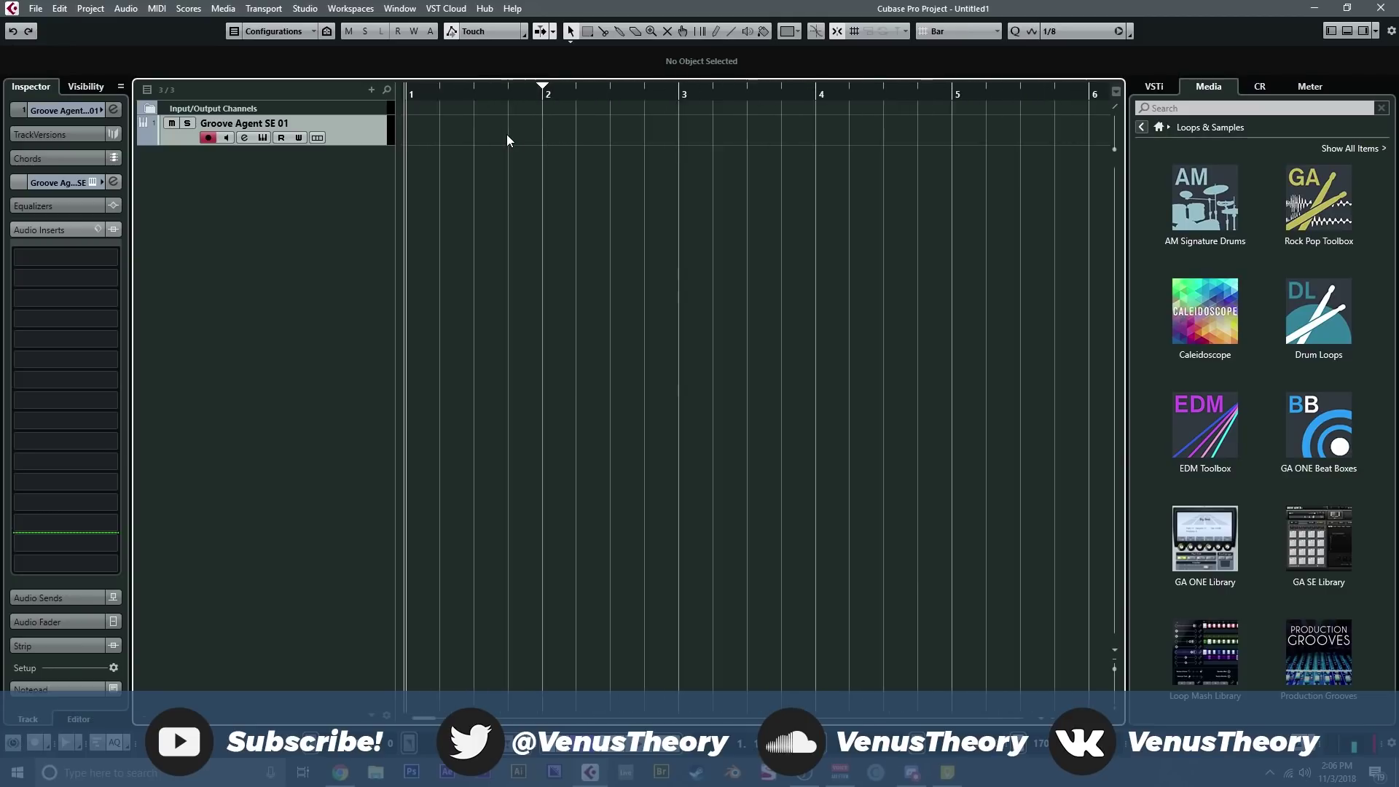
{"action": "right_click", "coordinate": [615, 155]}
{"action": "left_click", "coordinate": [717, 137]}
{"action": "mouse_move", "coordinate": [656, 128]}
{"action": "left_mouse_down"}
{"action": "mouse_move", "coordinate": [639, 125]}
{"action": "mouse_move", "coordinate": [849, 128]}
{"action": "left_mouse_up"}
{"action": "left_click", "coordinate": [571, 31]}
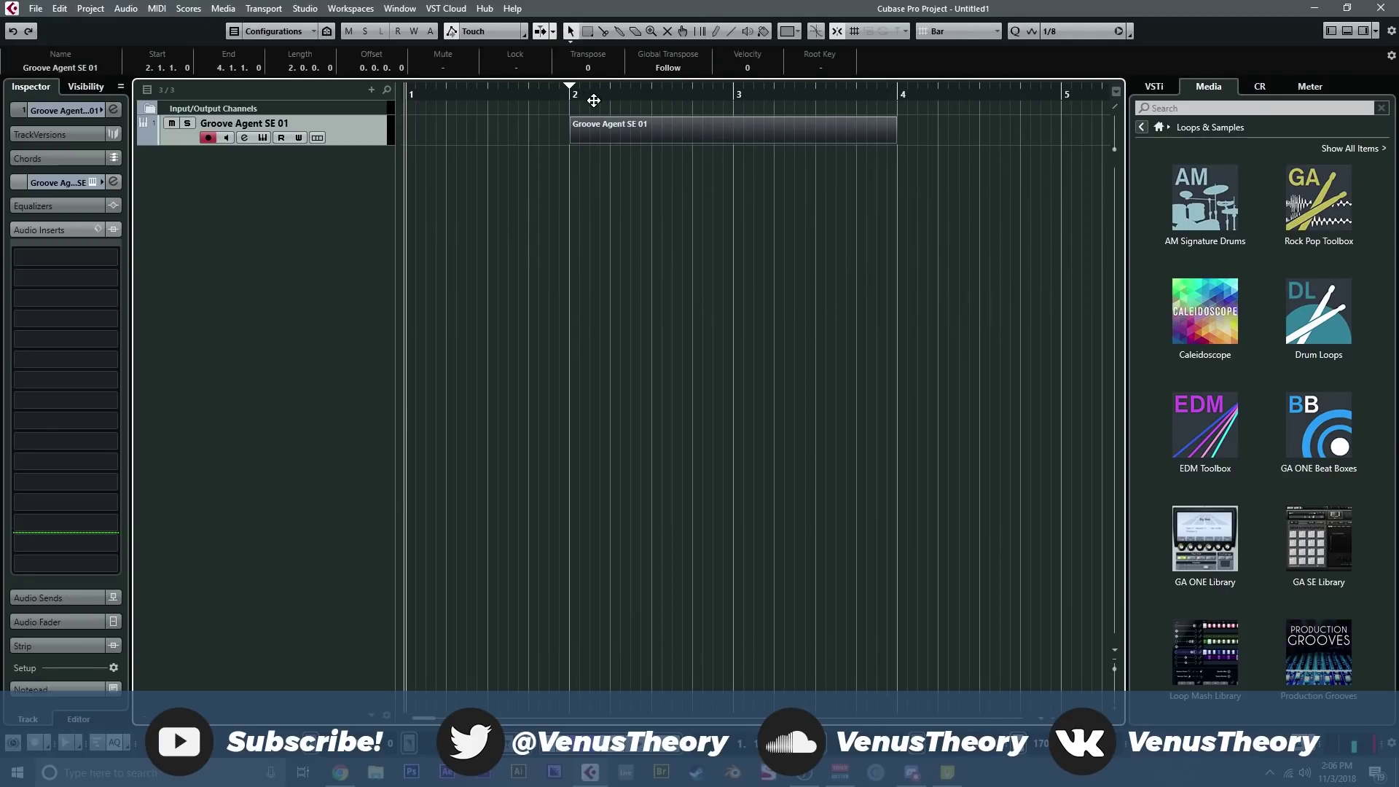
{"action": "key", "text": "p"}
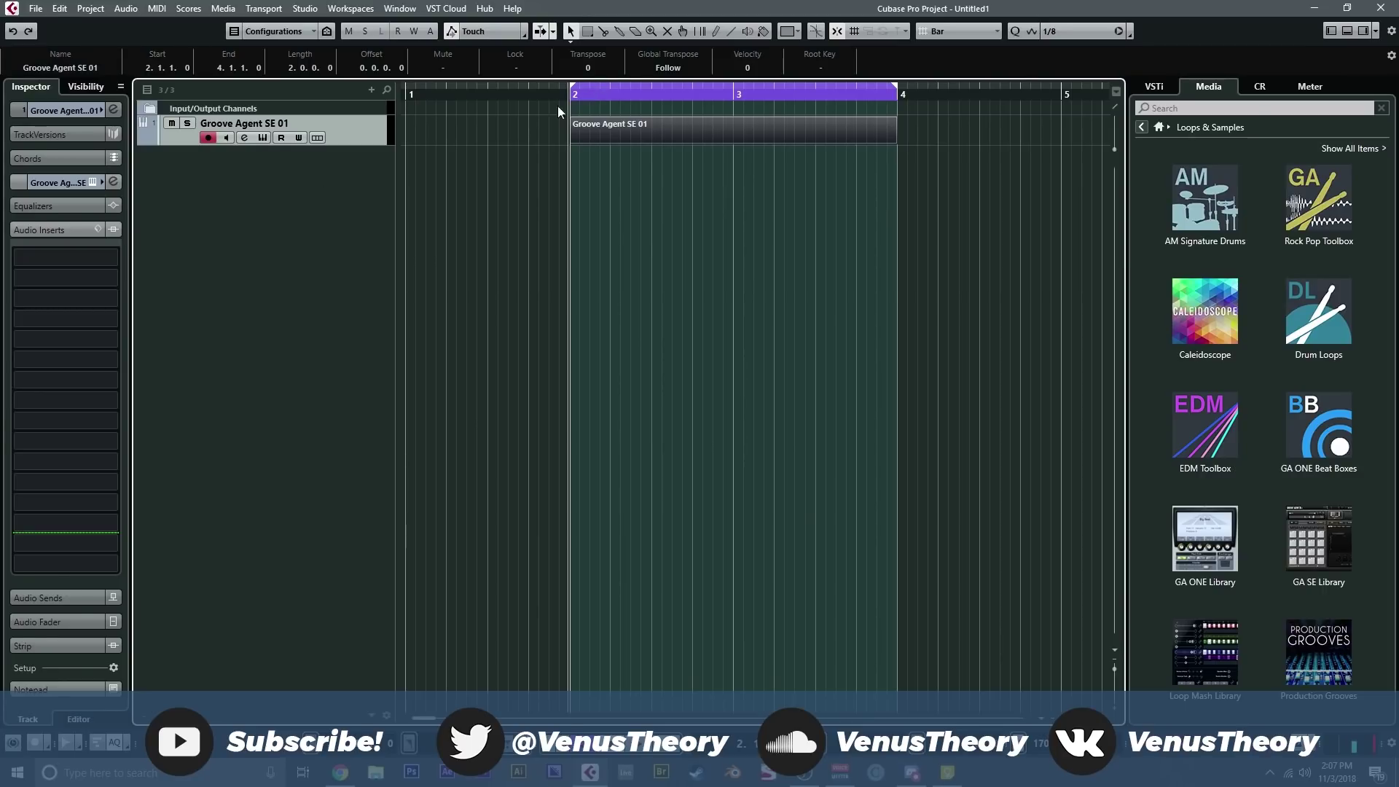
- Open the Groove Agent SE 01 track's instrument editor and reposition its window just below the MIDI part
{"action": "left_click", "coordinate": [265, 140]}
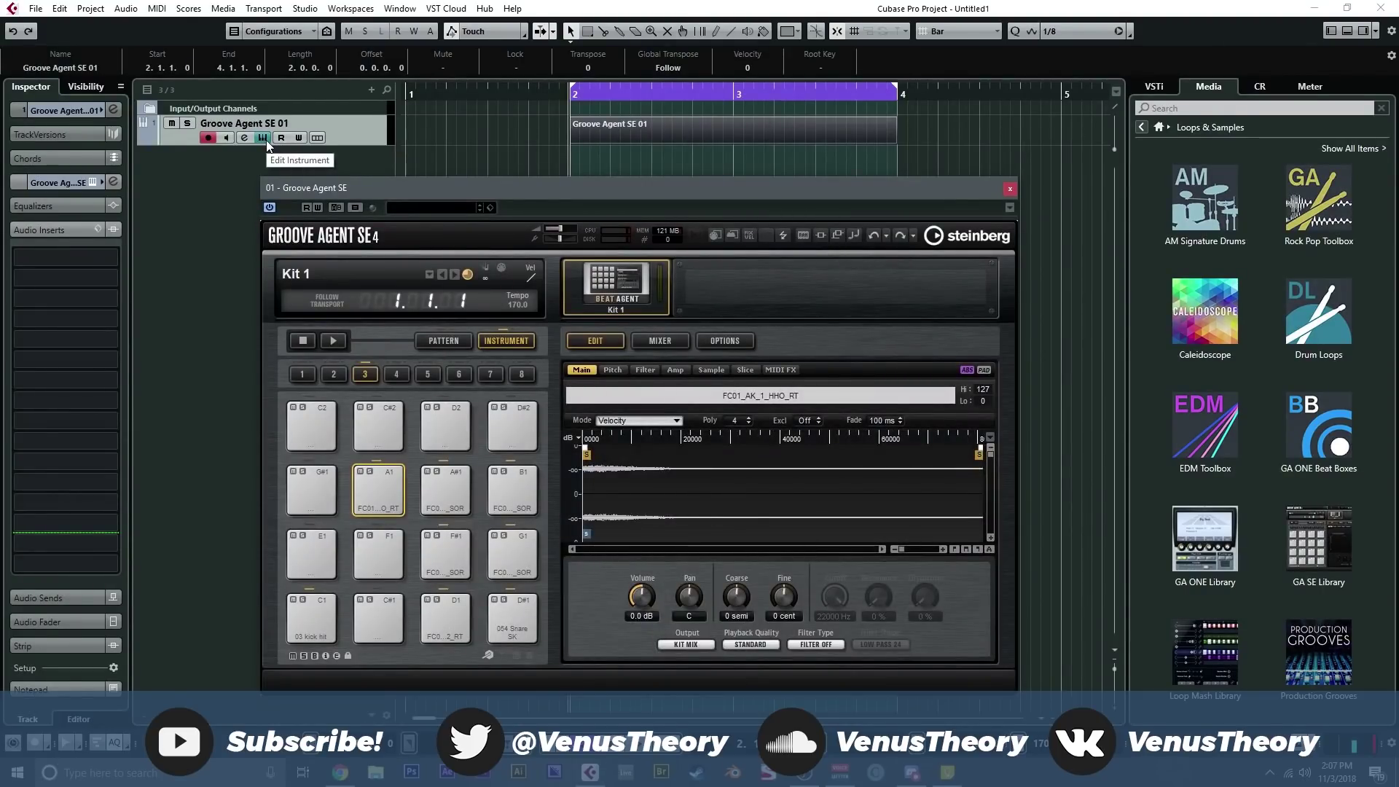
{"action": "left_click_drag", "start_coordinate": [459, 188], "coordinate": [354, 88]}
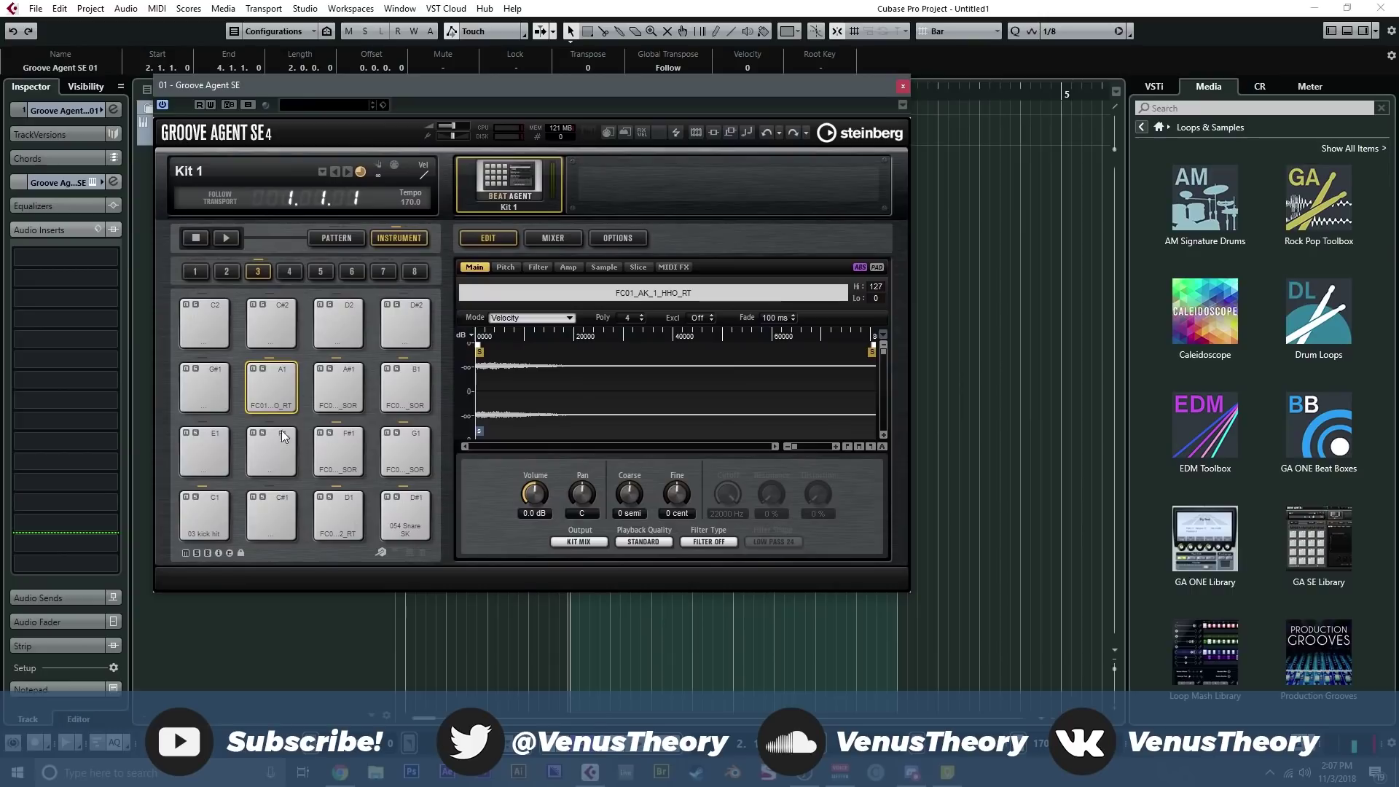
{"action": "left_click", "coordinate": [200, 522]}
{"action": "left_click", "coordinate": [339, 455]}
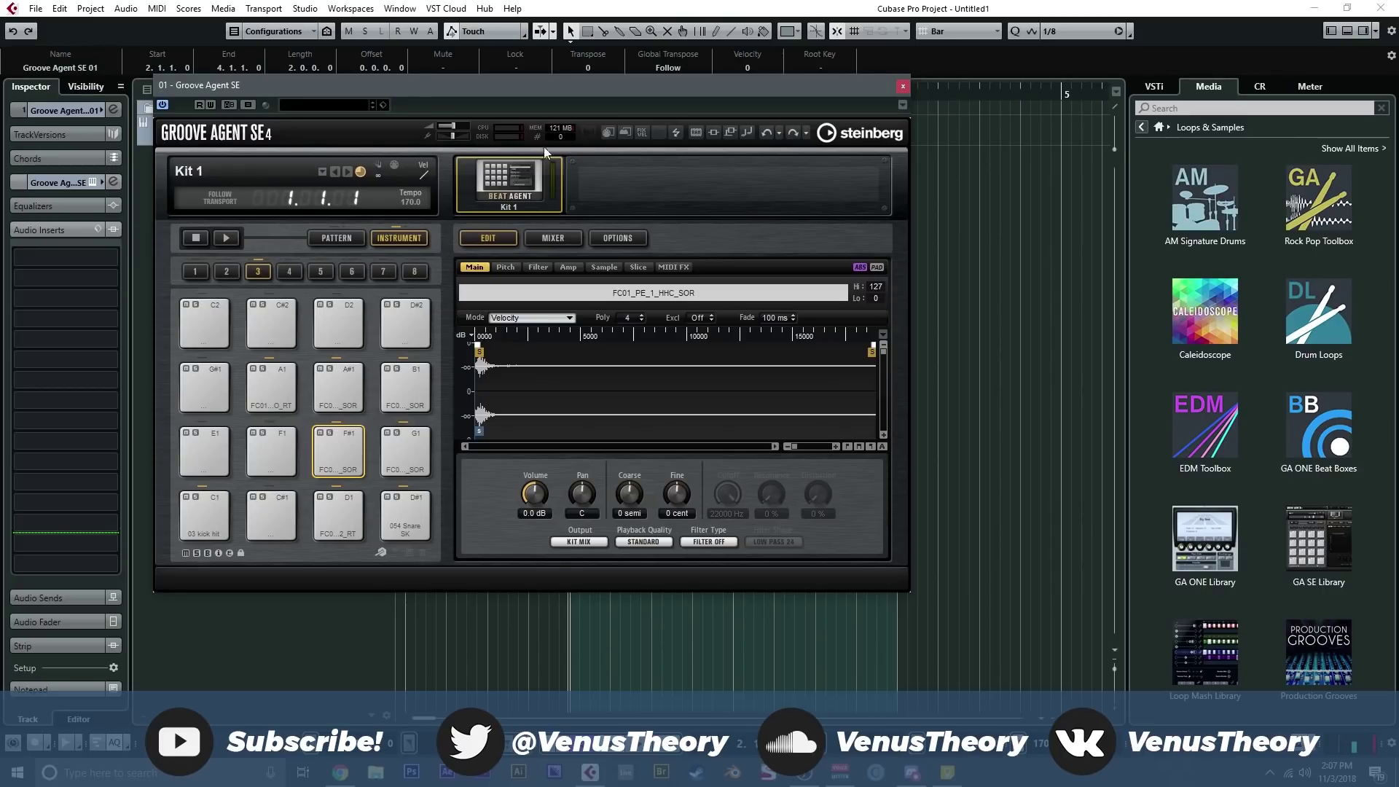
{"action": "left_click_drag", "start_coordinate": [578, 87], "coordinate": [806, 112]}
{"action": "left_click_drag", "start_coordinate": [570, 109], "coordinate": [518, 151]}
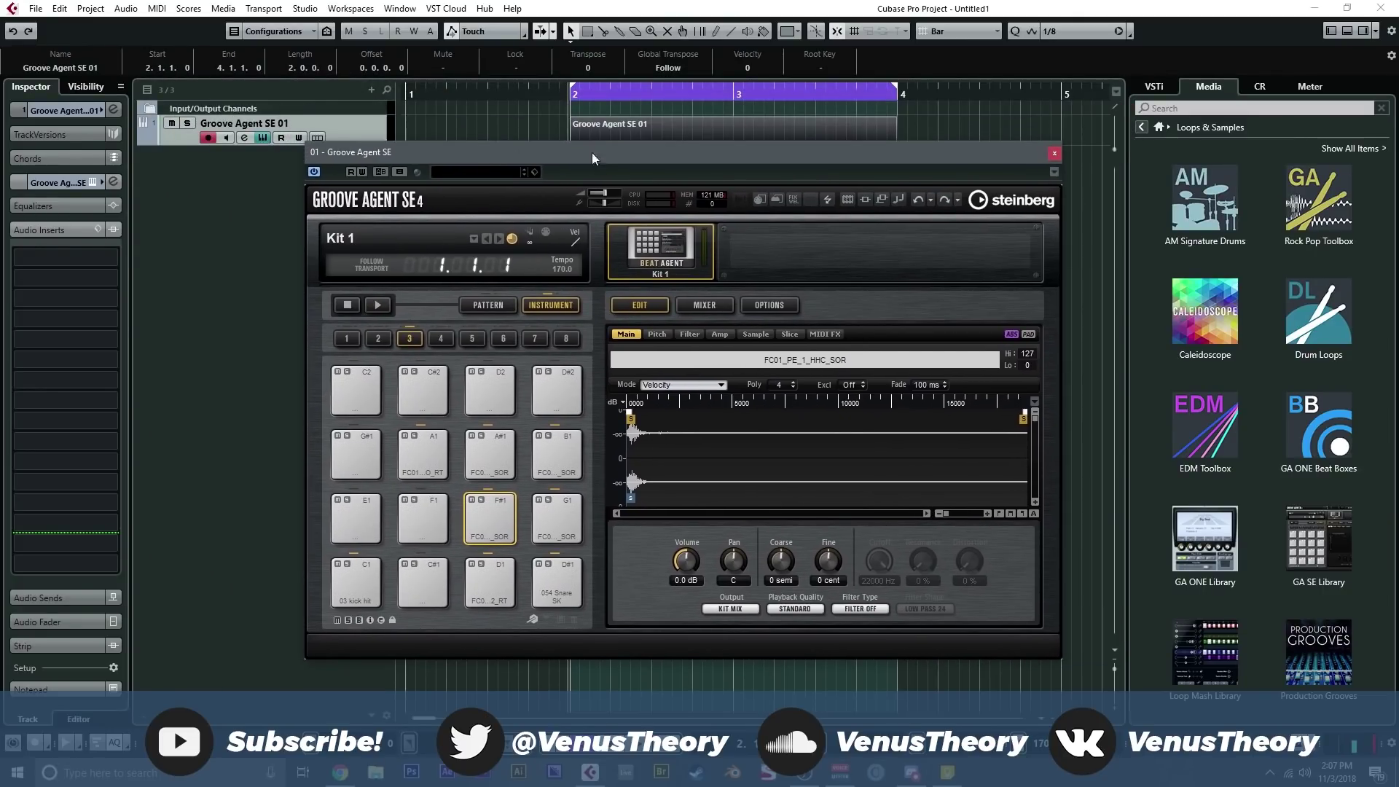
- Audition the kick on pad C1 and the snares on pads D1 and D#1
{"action": "left_click", "coordinate": [366, 579]}
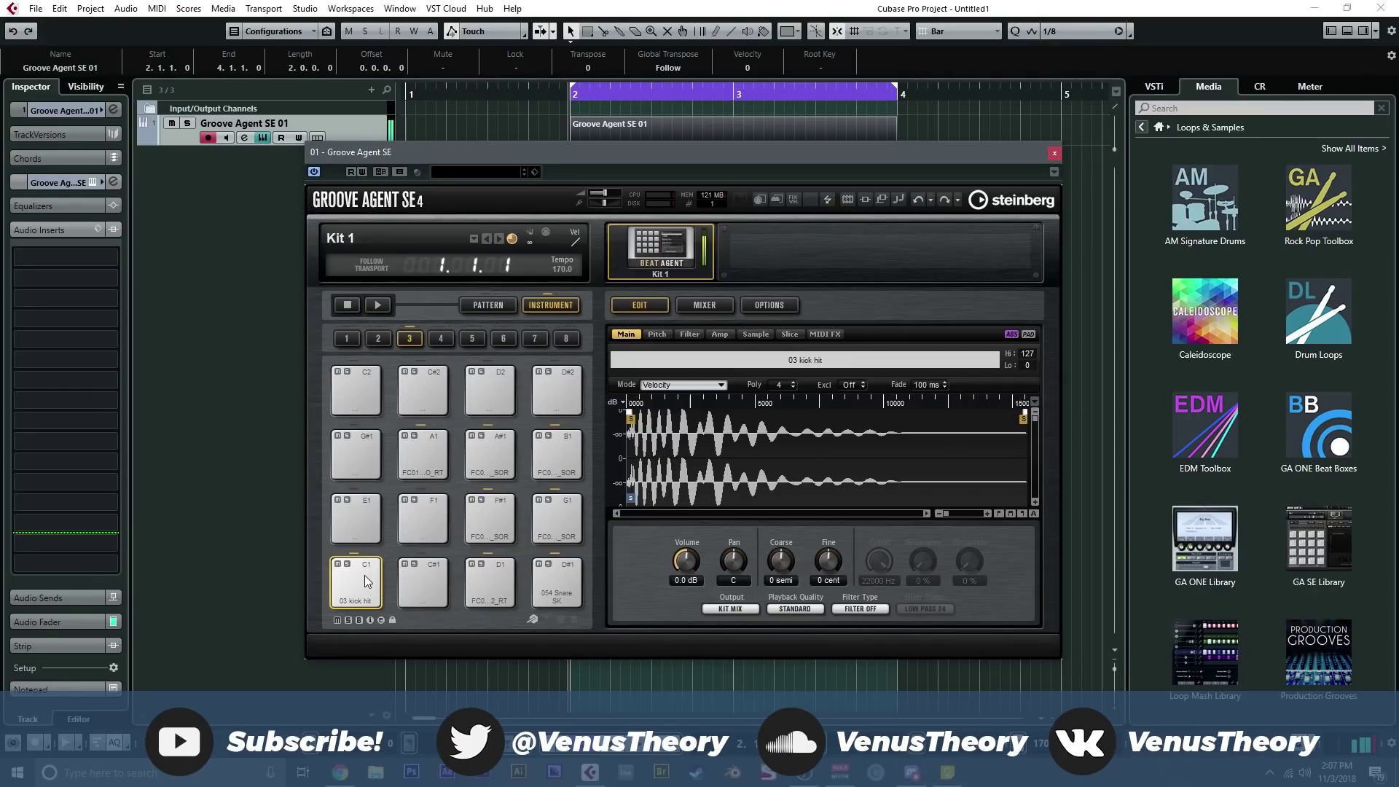
{"action": "left_click", "coordinate": [491, 574]}
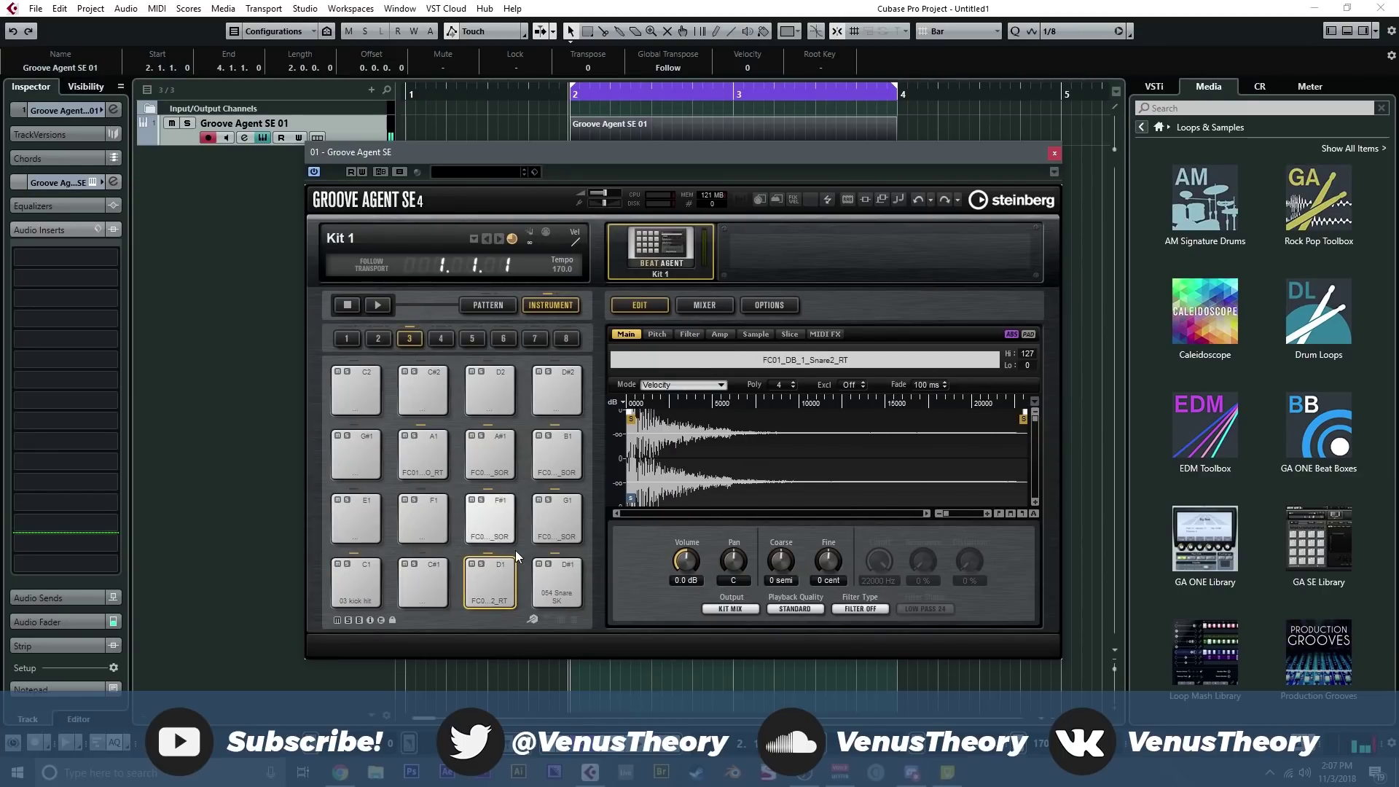
{"action": "left_click", "coordinate": [566, 583]}
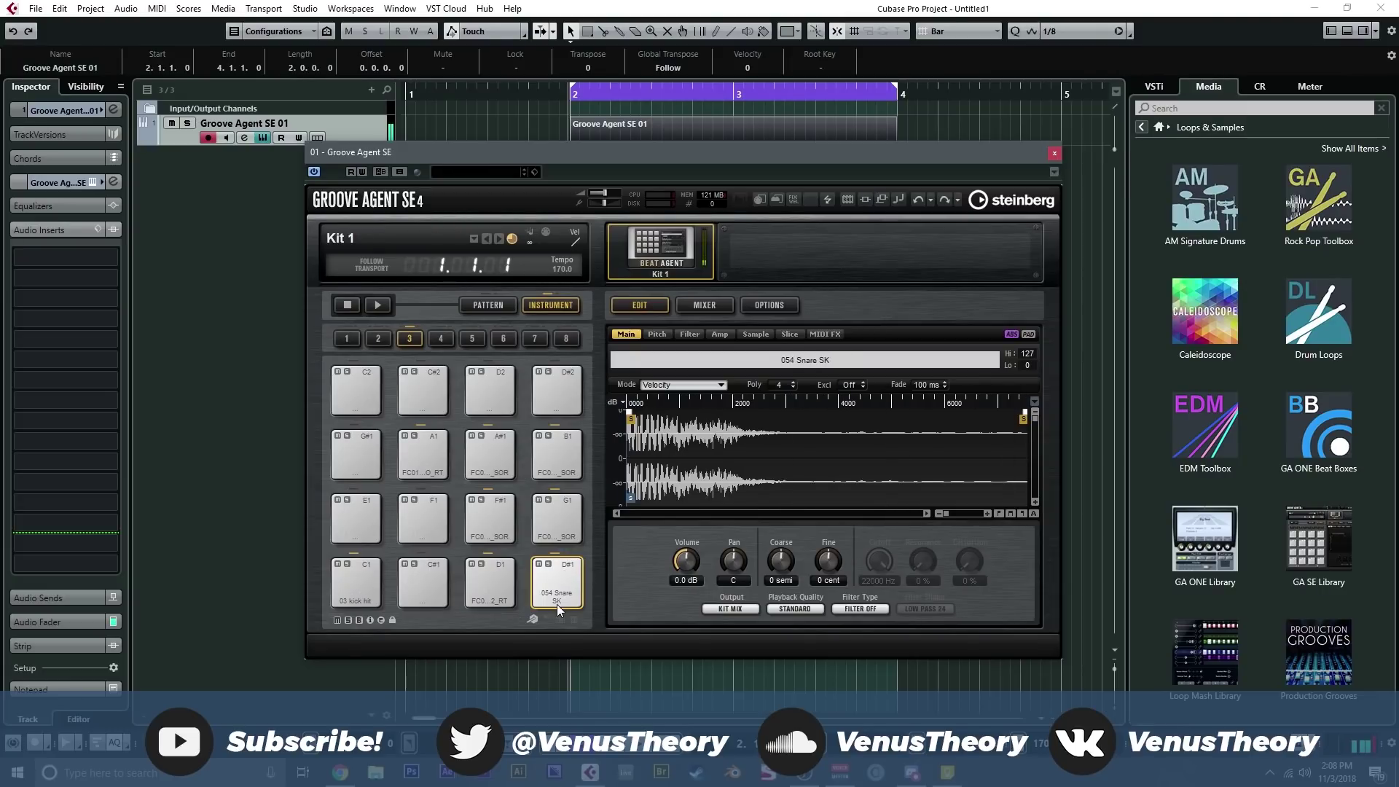
- Add a fade-out to the 054 Snare SK sample on pad D#1, starting slightly before its midpoint and running to the sample's end
{"action": "left_click", "coordinate": [551, 582]}
{"action": "mouse_move", "coordinate": [1027, 419]}
{"action": "left_mouse_down"}
{"action": "mouse_move", "coordinate": [730, 438]}
{"action": "mouse_move", "coordinate": [679, 436]}
{"action": "mouse_move", "coordinate": [721, 423]}
{"action": "mouse_move", "coordinate": [674, 413]}
{"action": "left_mouse_up"}
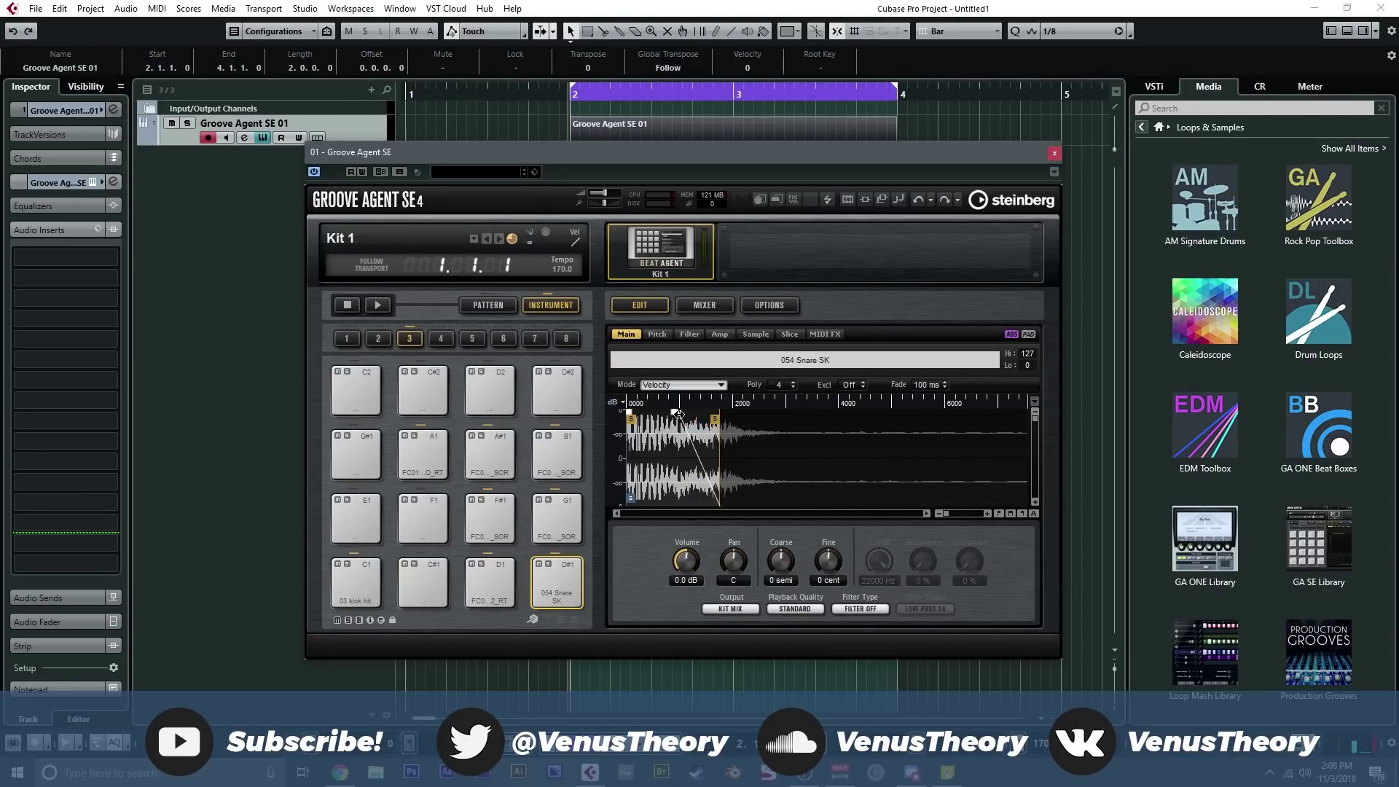
{"action": "left_click", "coordinate": [562, 576]}
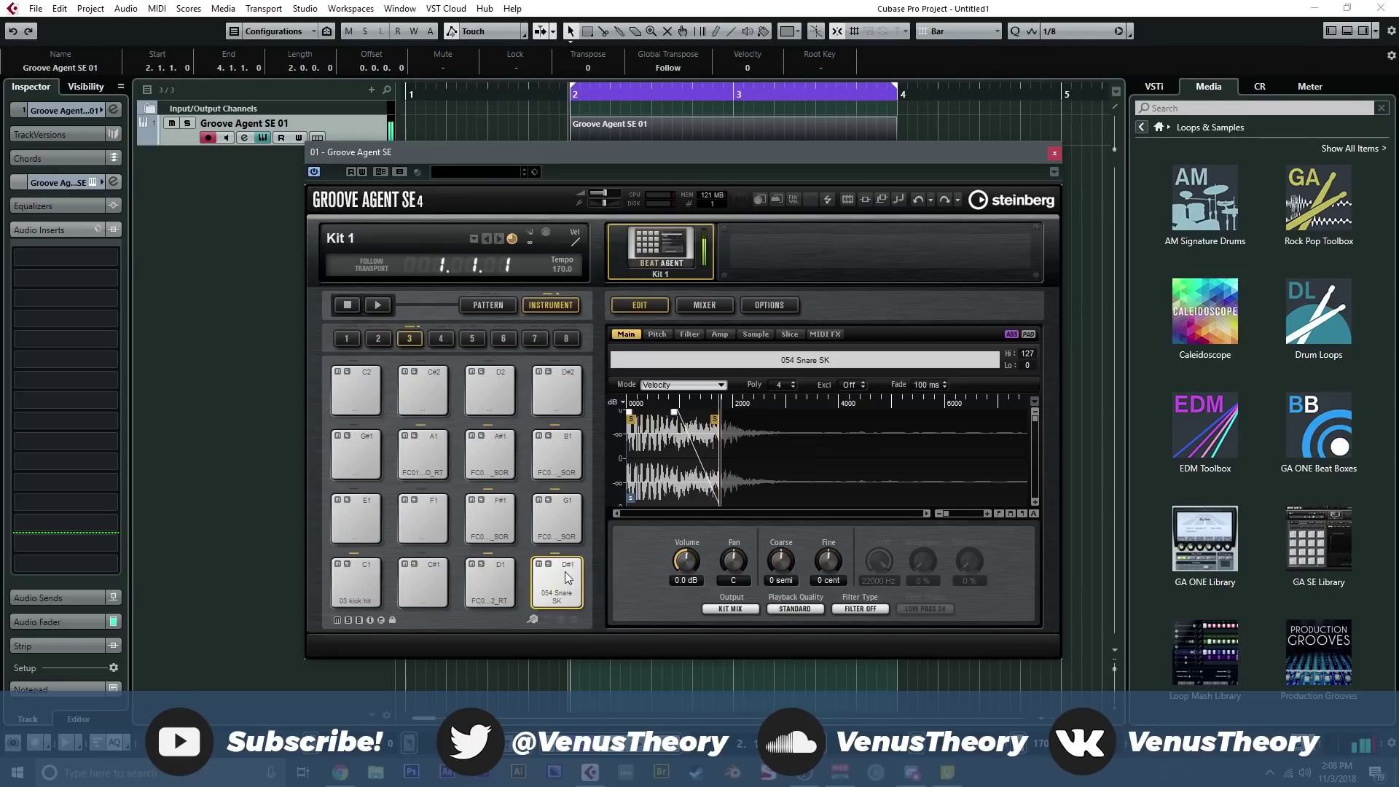
{"action": "mouse_move", "coordinate": [718, 421]}
{"action": "left_mouse_down"}
{"action": "mouse_move", "coordinate": [1024, 414]}
{"action": "mouse_move", "coordinate": [803, 412]}
{"action": "left_mouse_up"}
{"action": "left_click", "coordinate": [549, 580]}
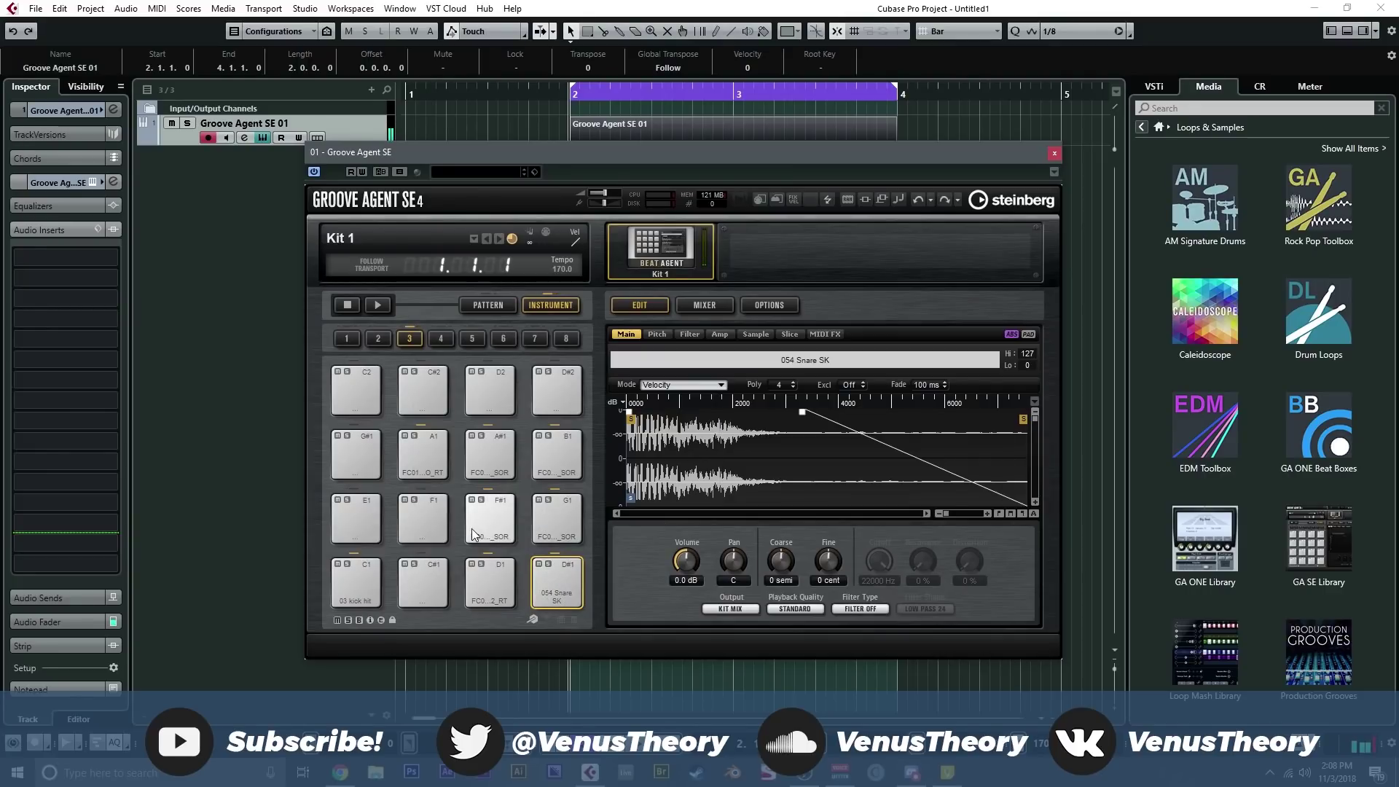
- Audition the closed hi-hats on pads F#1 and G1 and the open hi-hats on pads A1 and A#1
{"action": "left_click", "coordinate": [537, 528]}
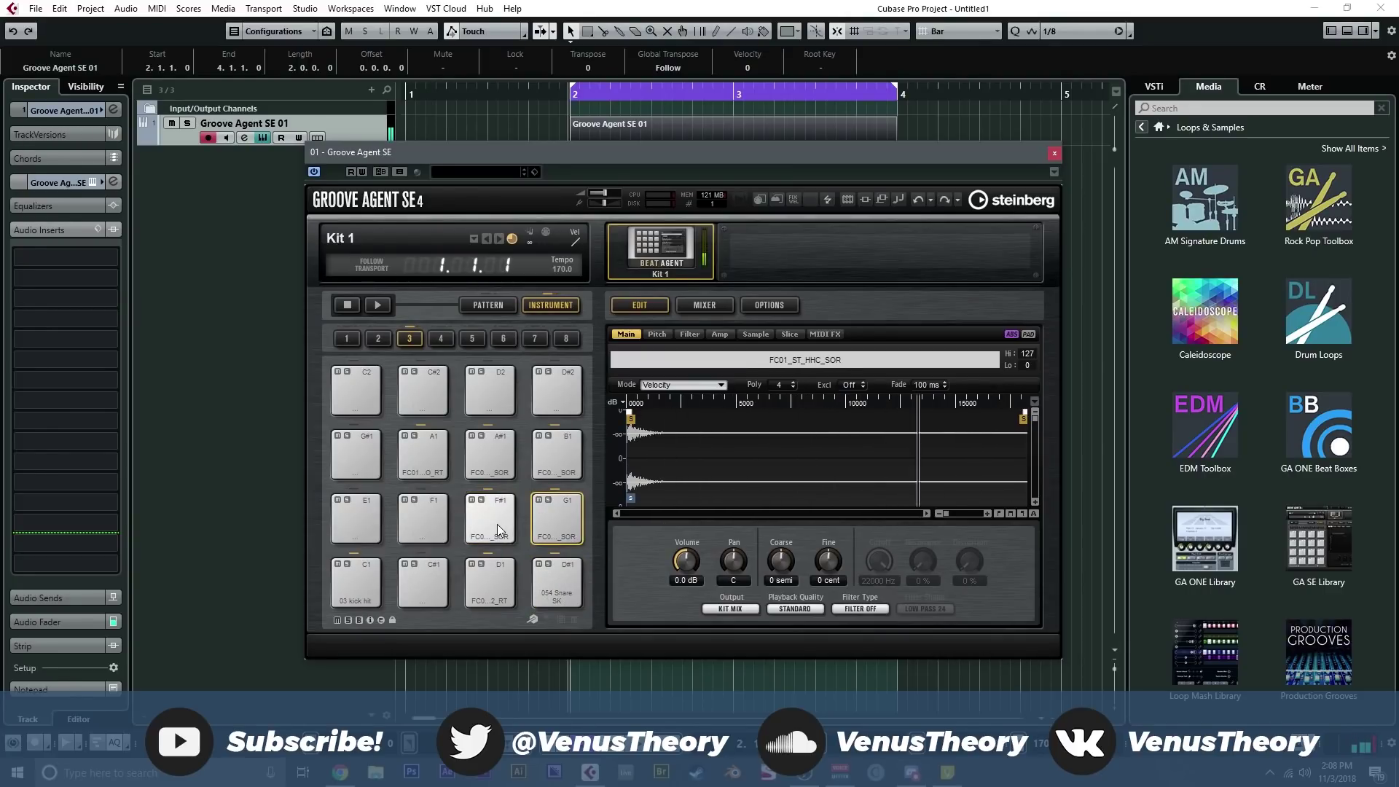
{"action": "left_click", "coordinate": [504, 519]}
{"action": "left_click", "coordinate": [539, 519]}
{"action": "left_click", "coordinate": [487, 522]}
{"action": "left_click", "coordinate": [547, 521]}
{"action": "left_click", "coordinate": [539, 519]}
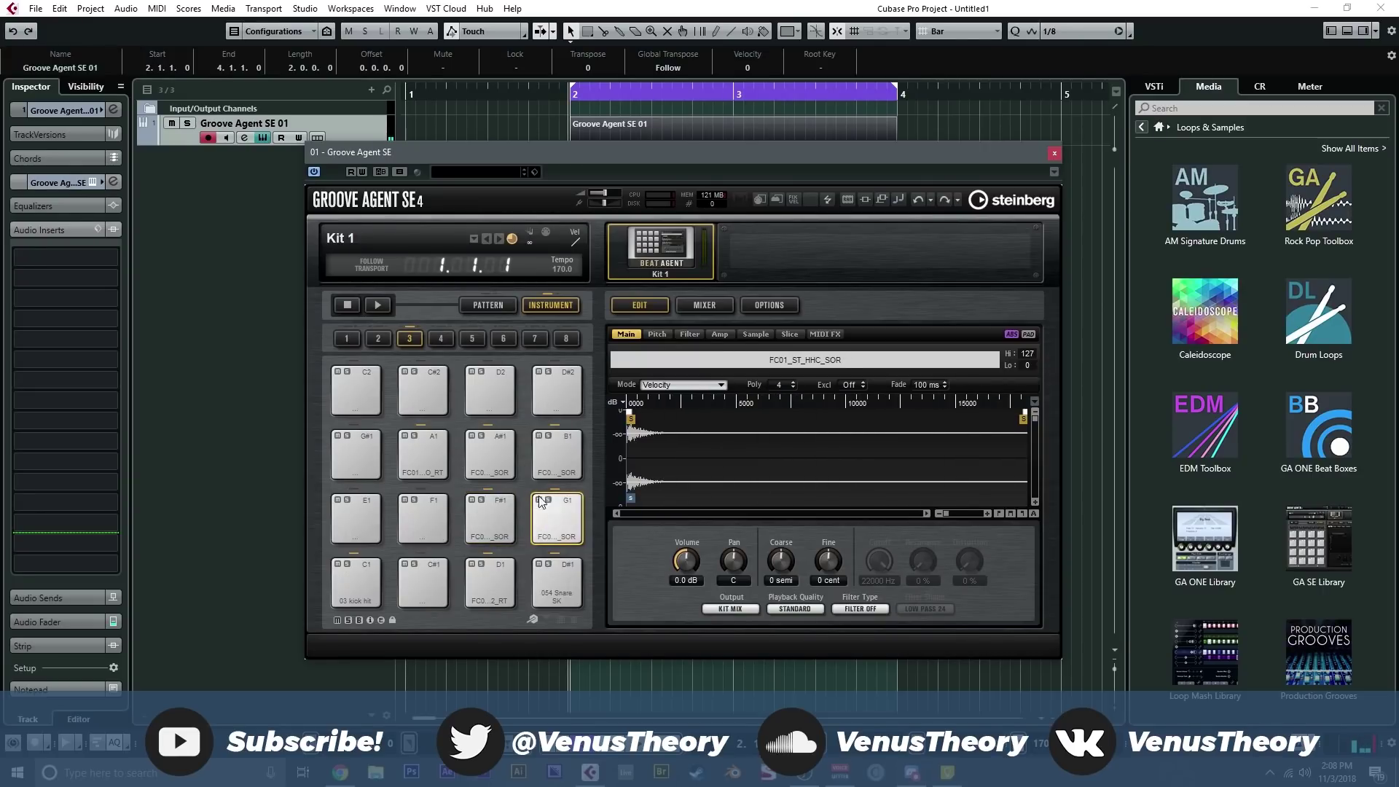
{"action": "left_click", "coordinate": [432, 458]}
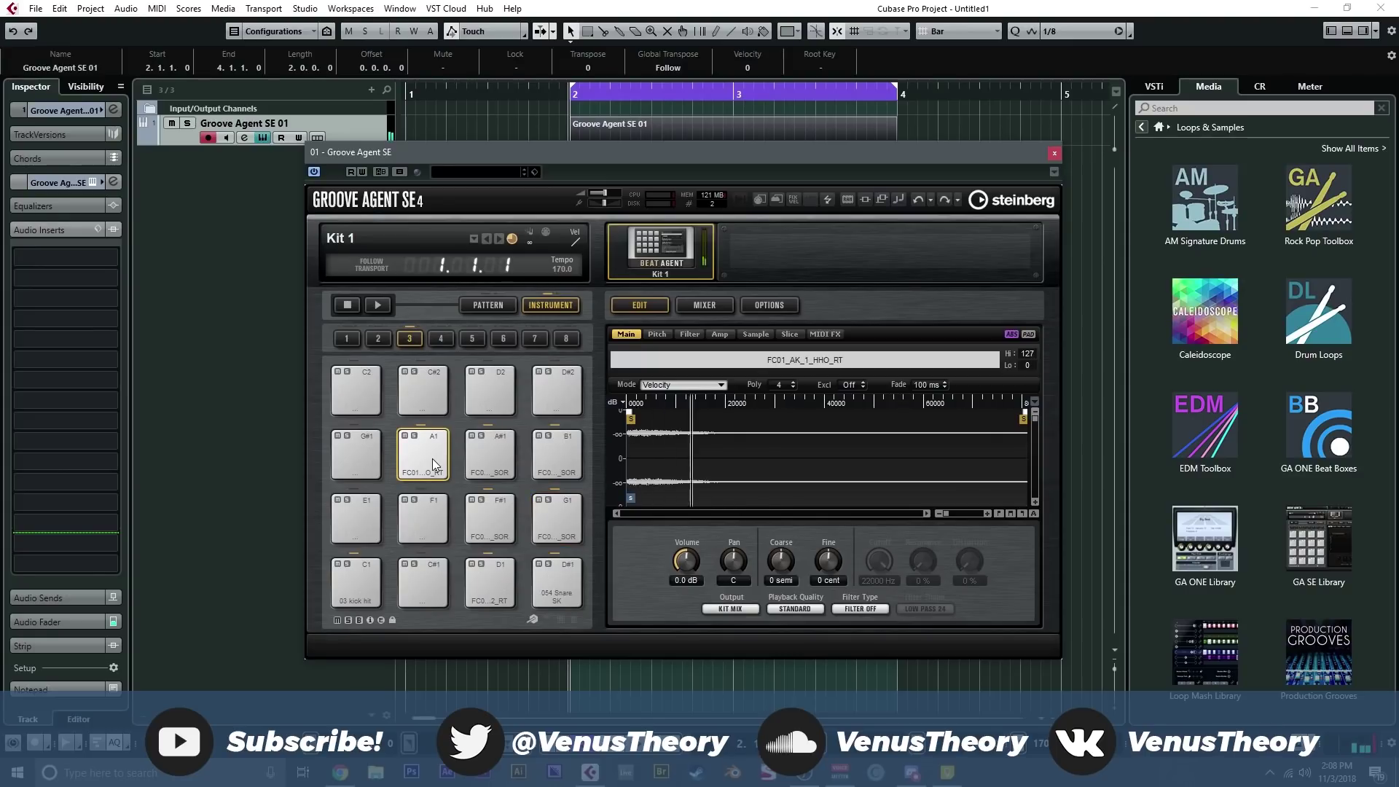
{"action": "left_click", "coordinate": [432, 457]}
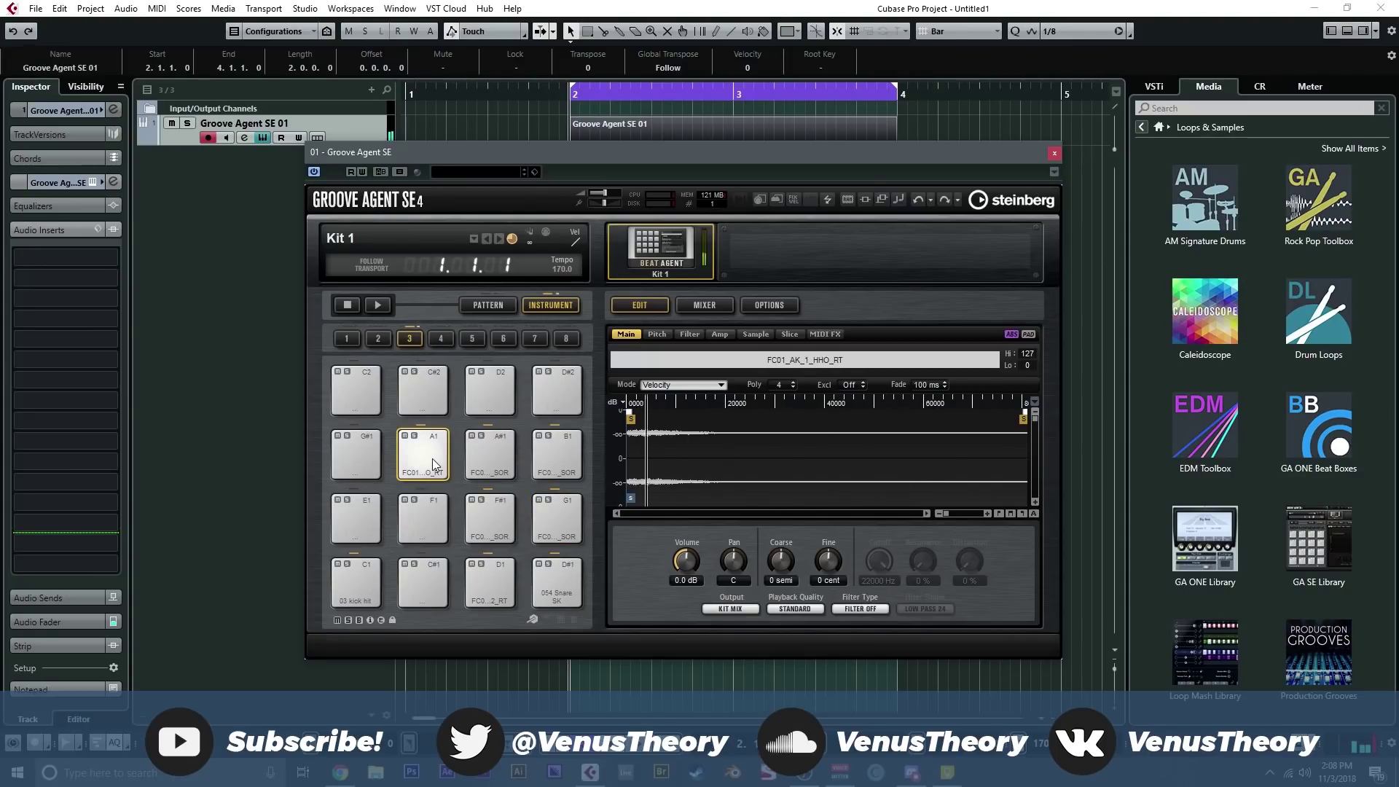
{"action": "left_click", "coordinate": [500, 468]}
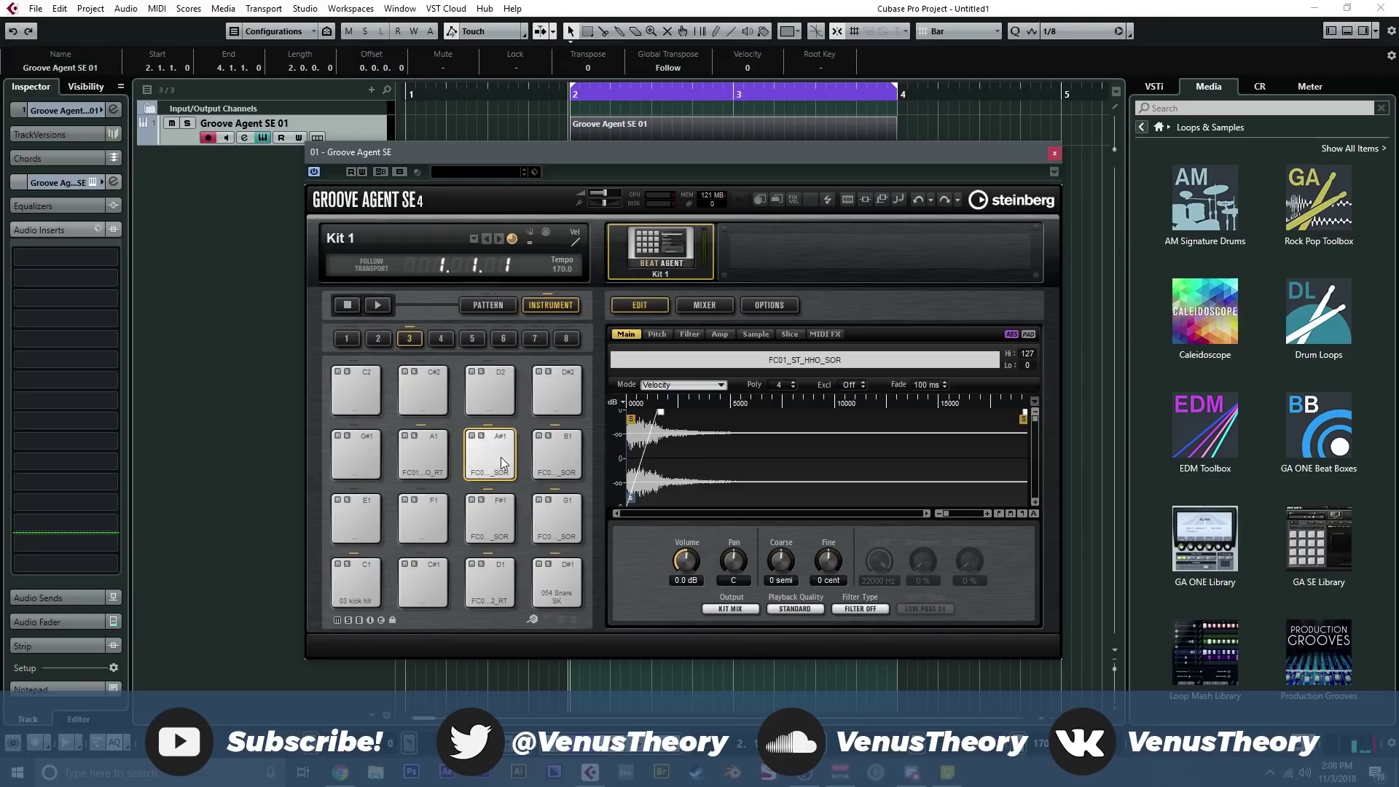
{"action": "left_click", "coordinate": [539, 467]}
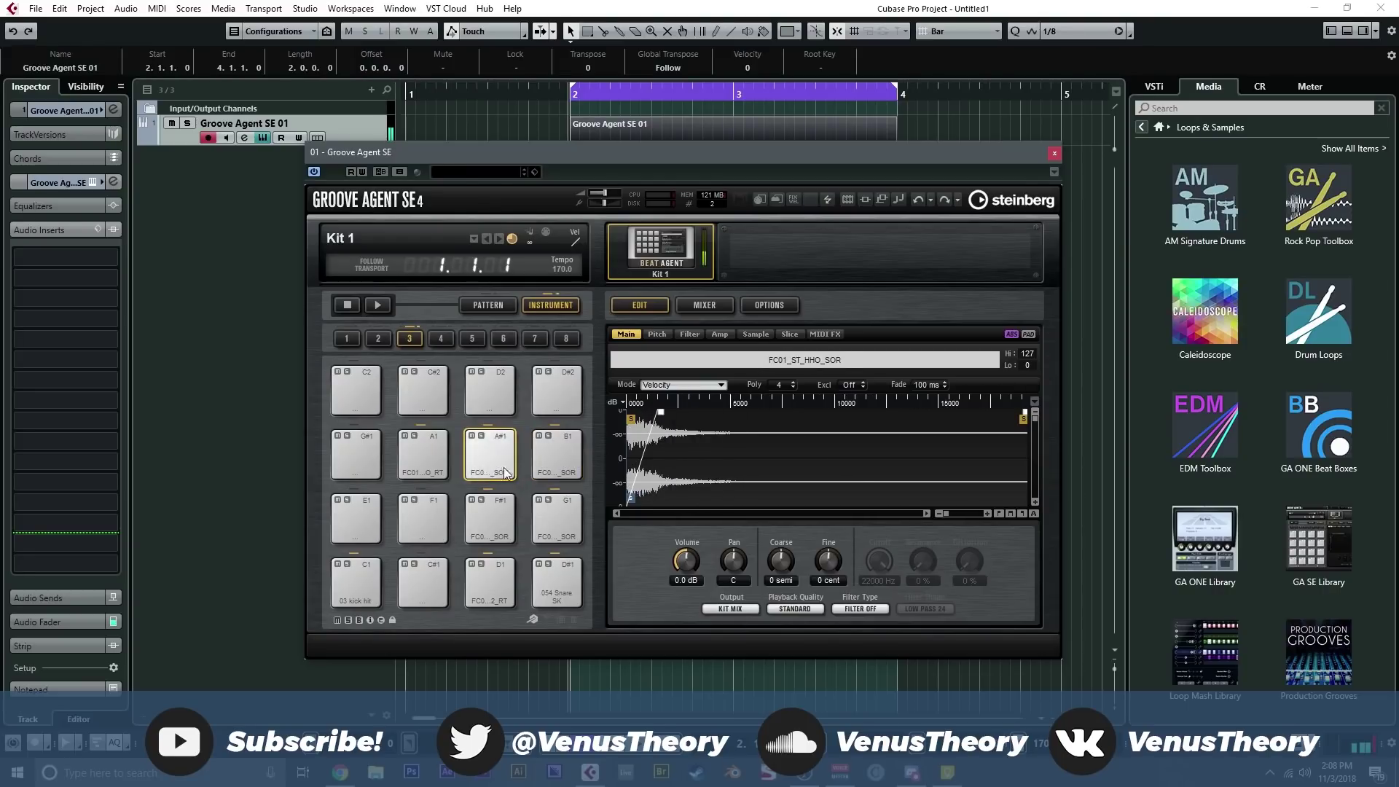
- Give pad B1 a Tube Drive filter with the HP12 shape and a 1276 Hz cutoff, compare it with pad A#1, and close the editor
{"action": "left_click", "coordinate": [557, 455]}
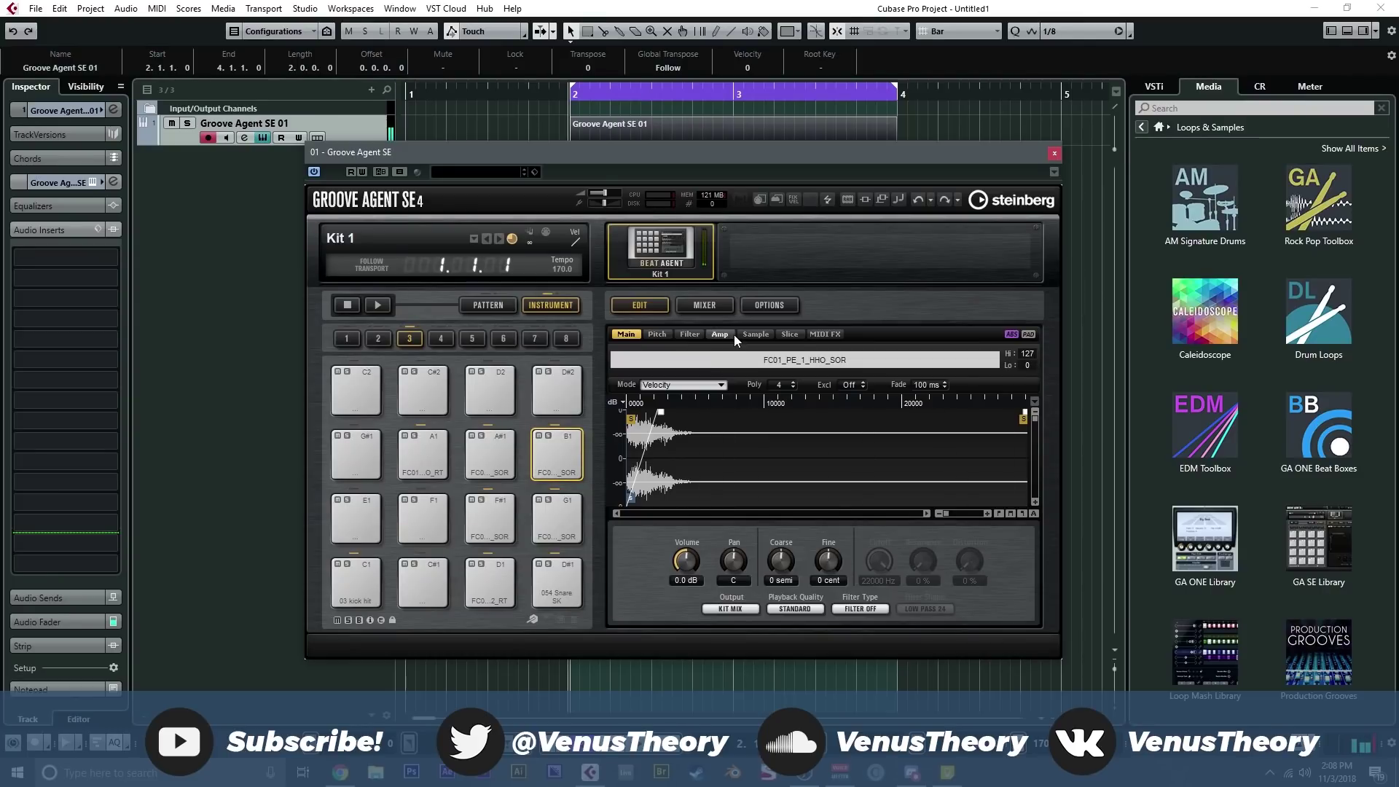
{"action": "left_click", "coordinate": [690, 335]}
{"action": "left_click", "coordinate": [802, 609]}
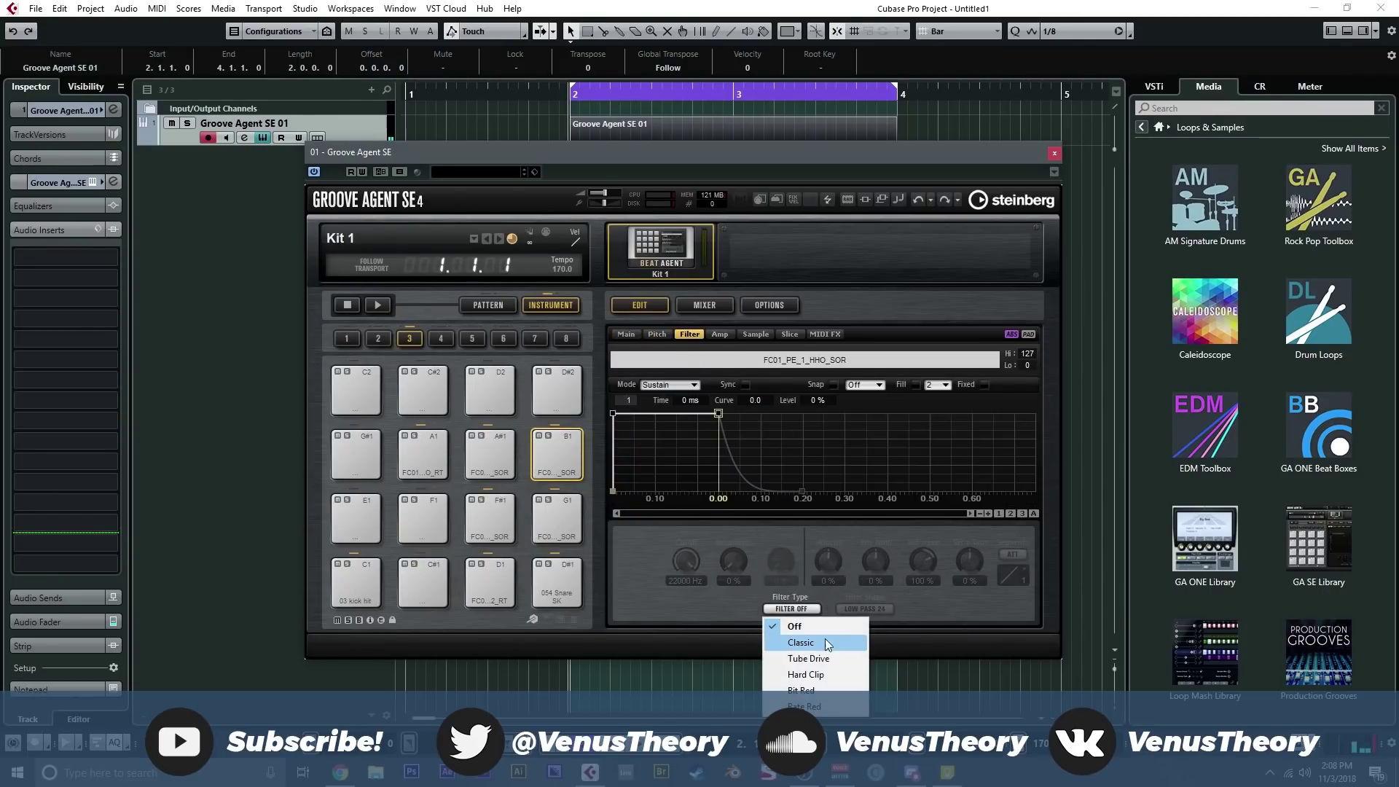
{"action": "left_click", "coordinate": [827, 659]}
{"action": "left_click", "coordinate": [849, 609]}
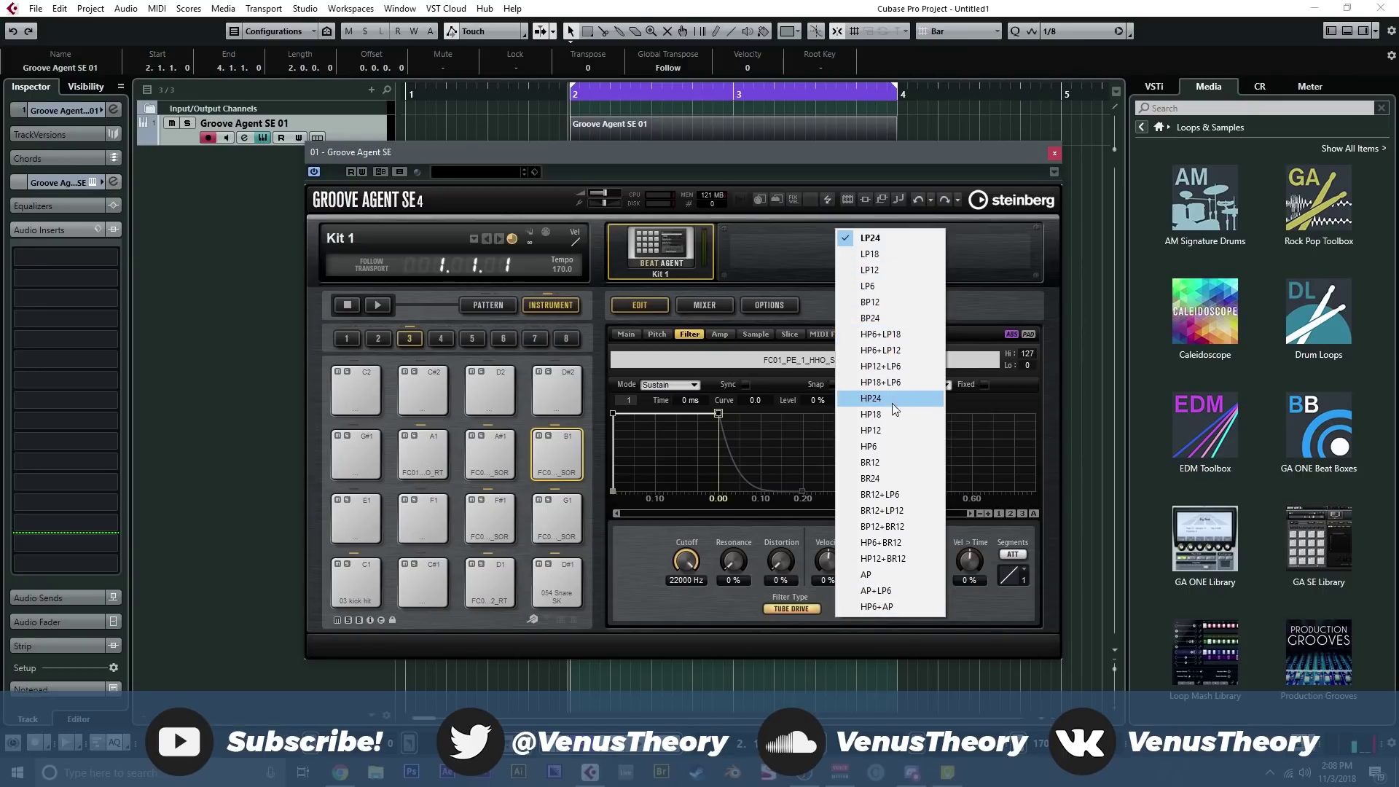
{"action": "left_click", "coordinate": [891, 430]}
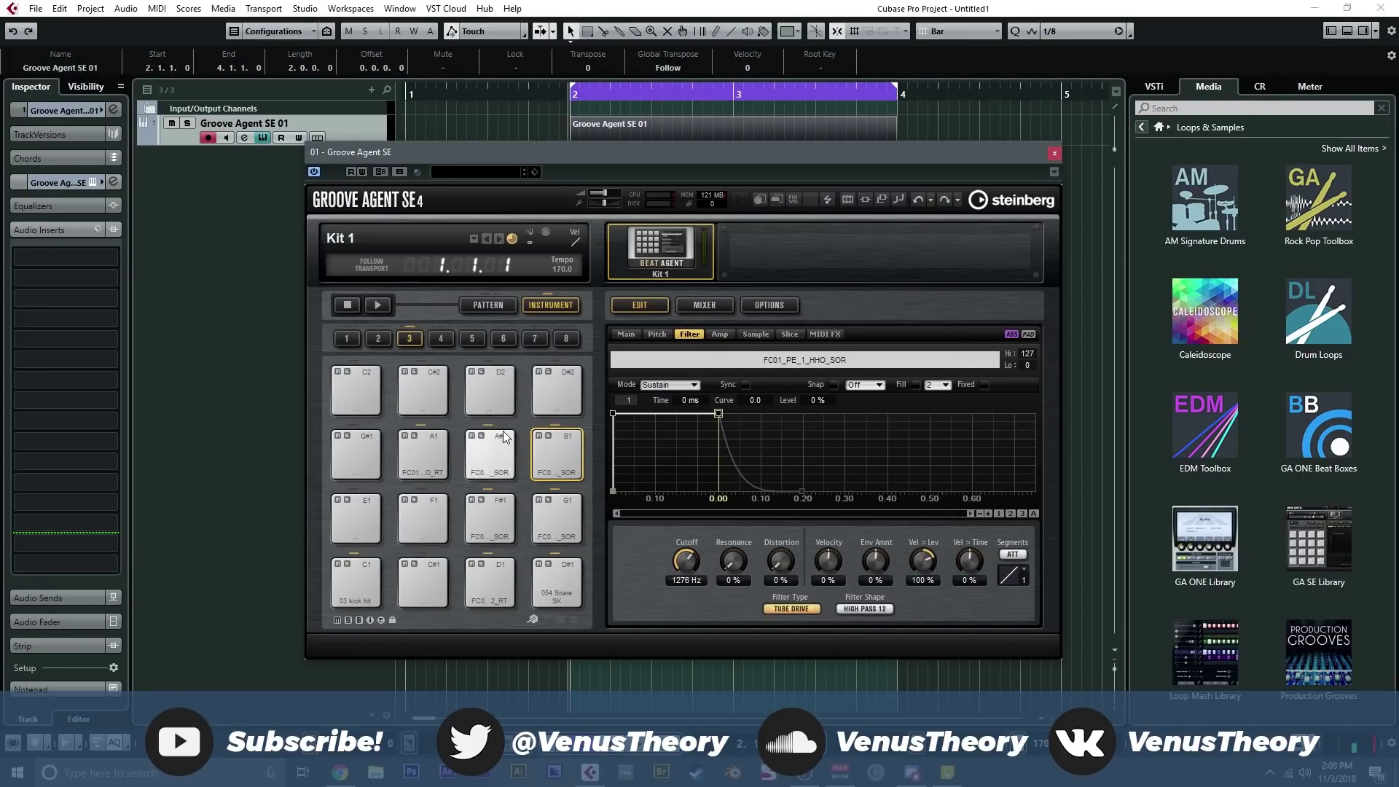
{"action": "left_click", "coordinate": [489, 455]}
{"action": "left_click", "coordinate": [561, 463]}
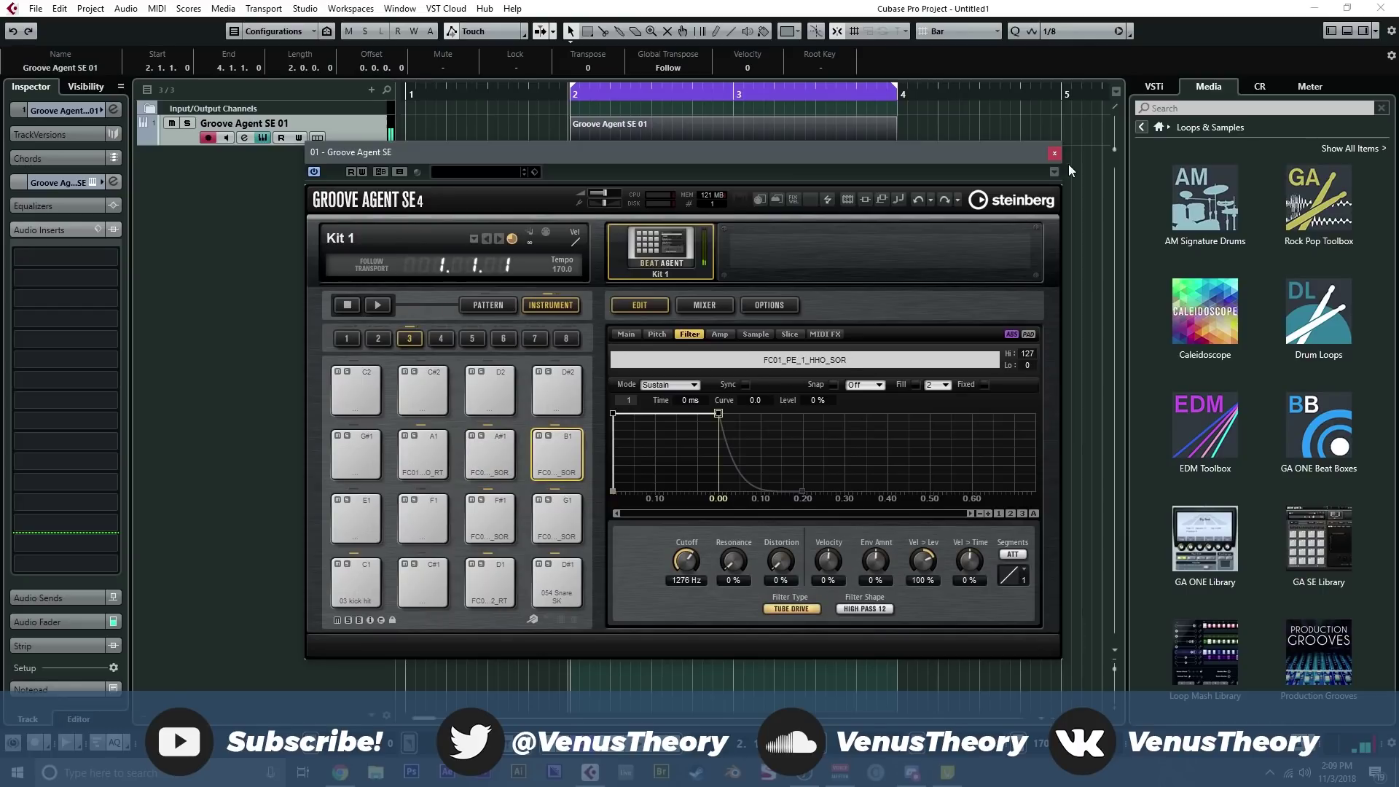
{"action": "left_click", "coordinate": [1054, 154]}
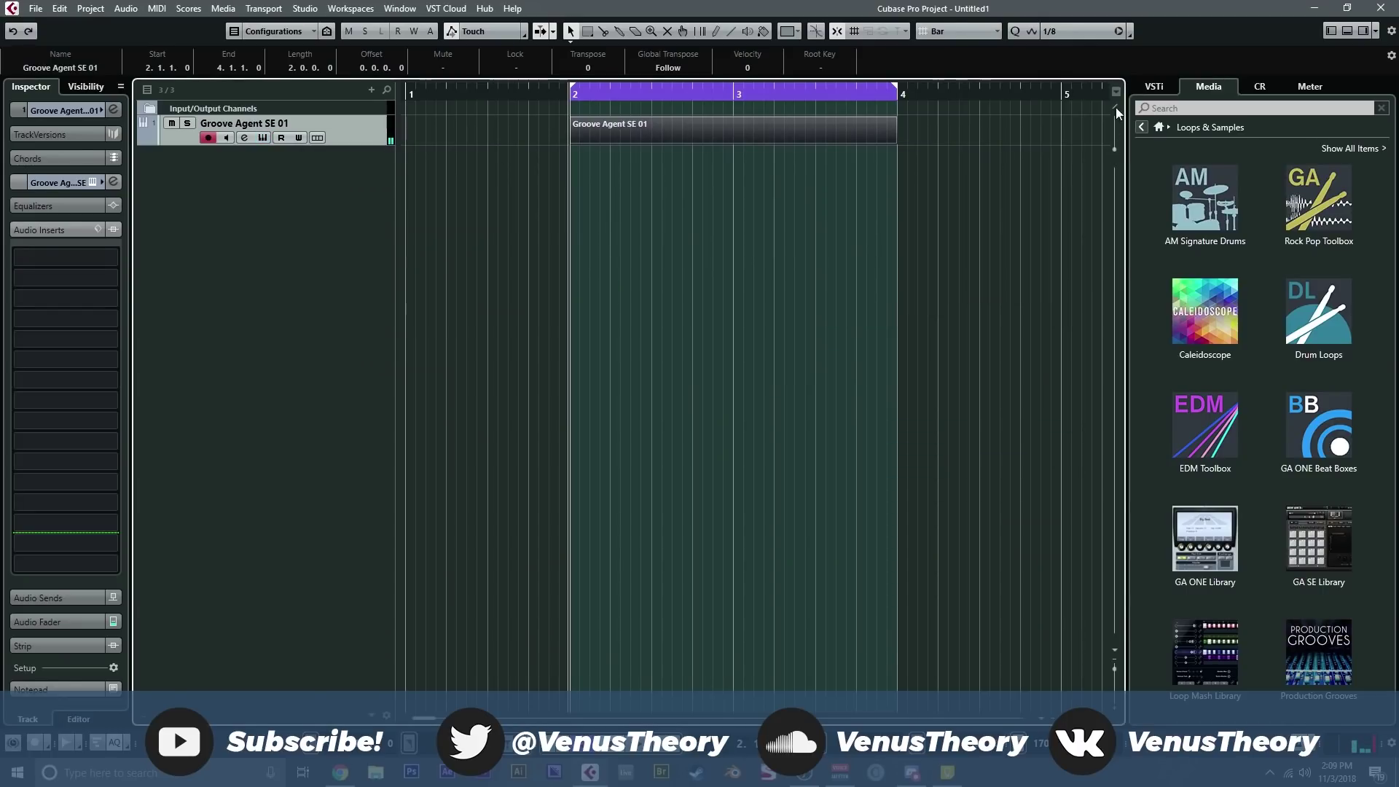
- Activate the stereo outputs Out 2 through Out 6 for Groove Agent SE in the VSTi rack
{"action": "left_click", "coordinate": [1158, 91]}
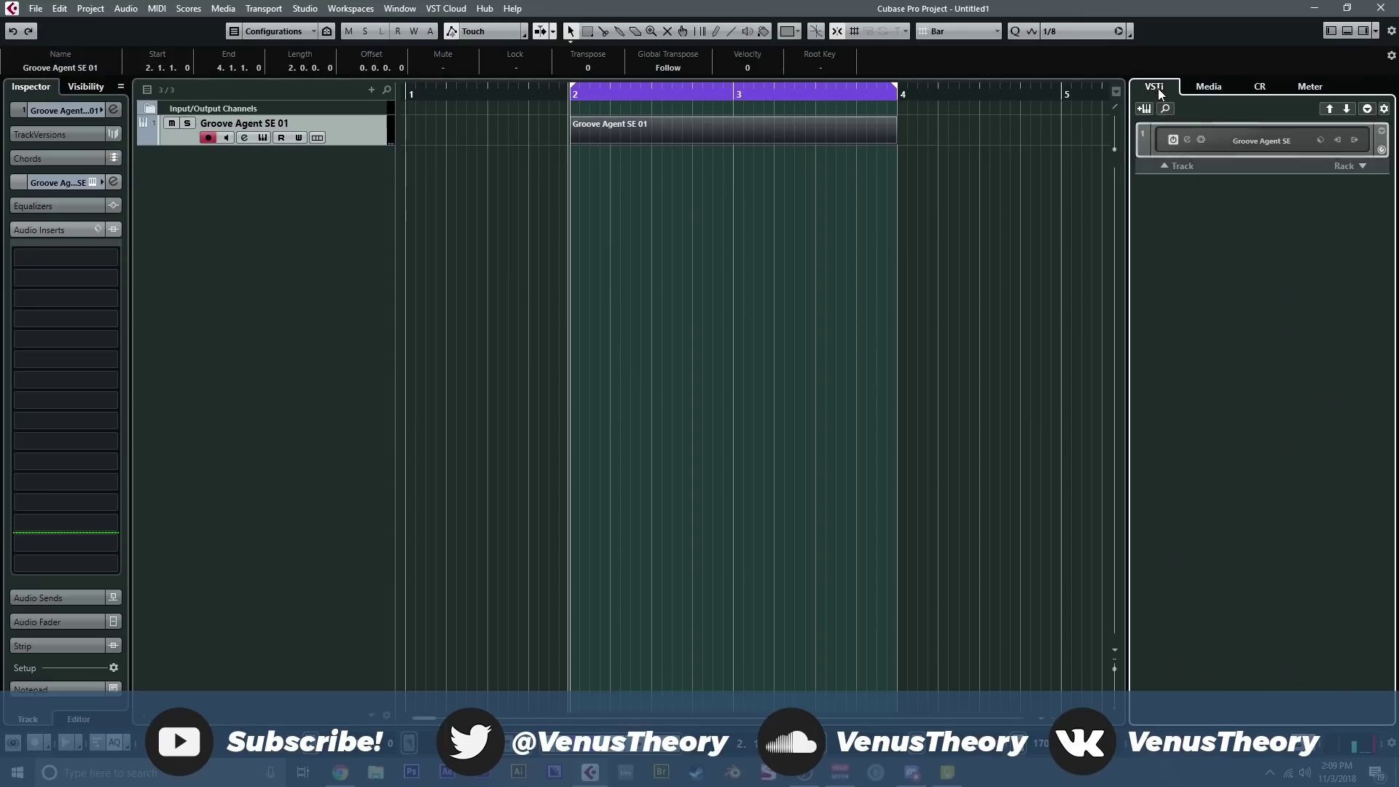
{"action": "left_click", "coordinate": [1353, 142]}
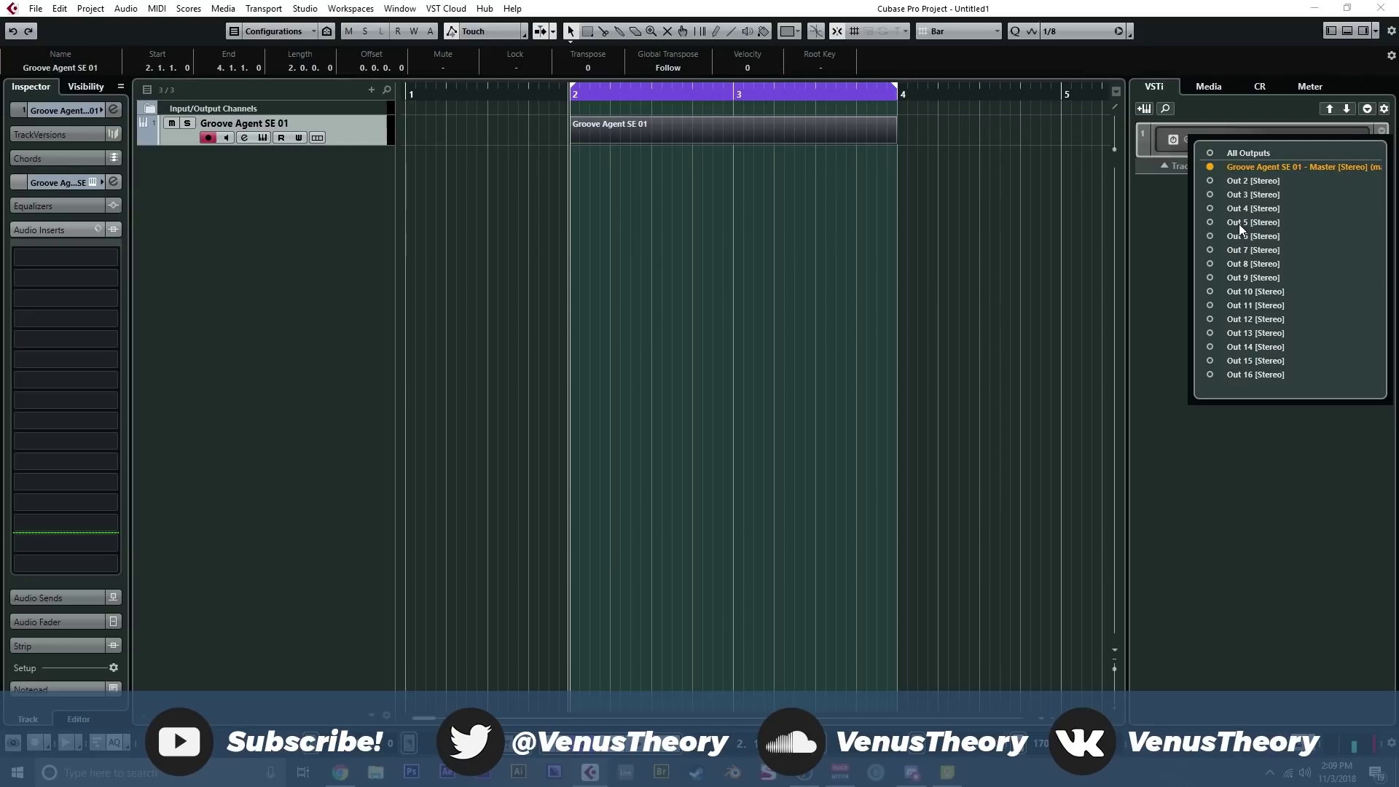
{"action": "left_click", "coordinate": [1210, 181]}
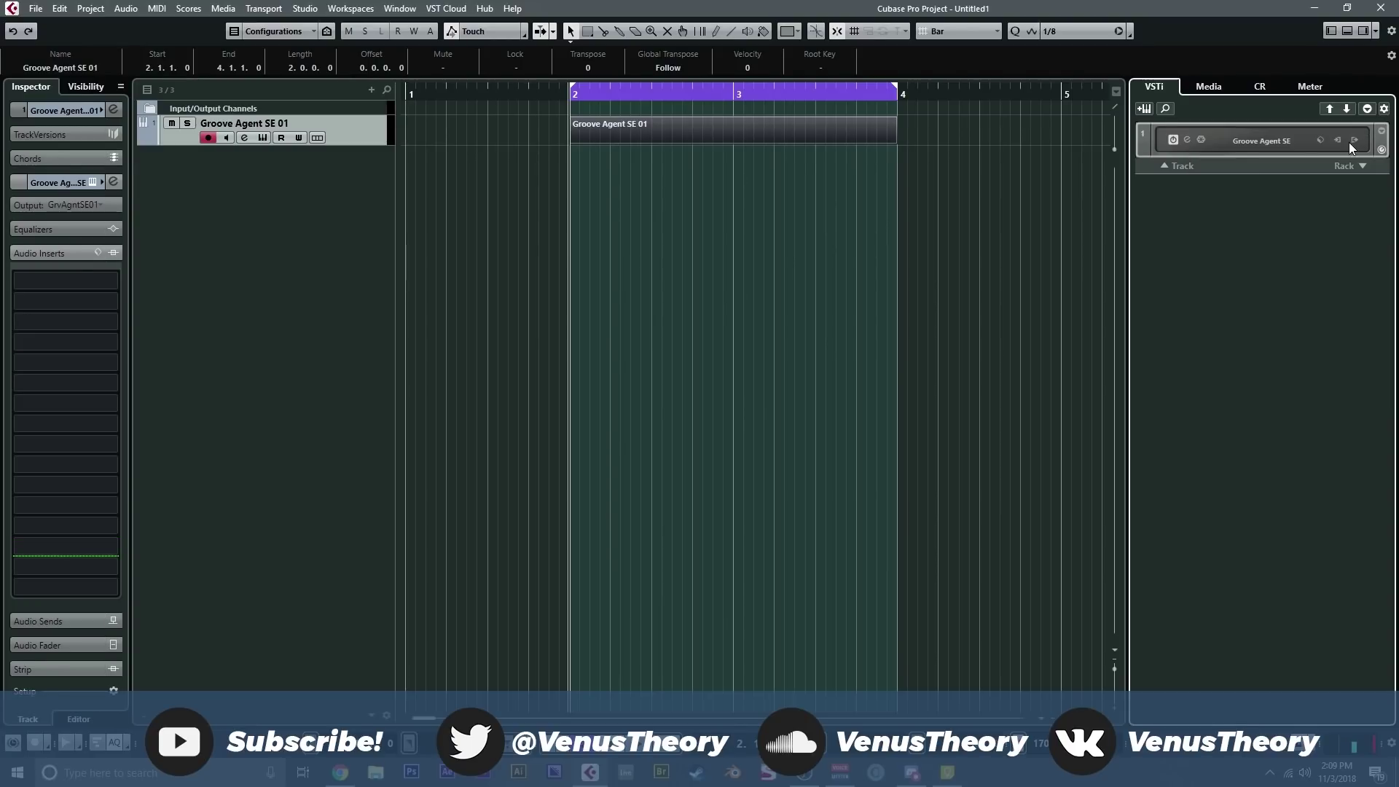
{"action": "left_click", "coordinate": [1347, 142]}
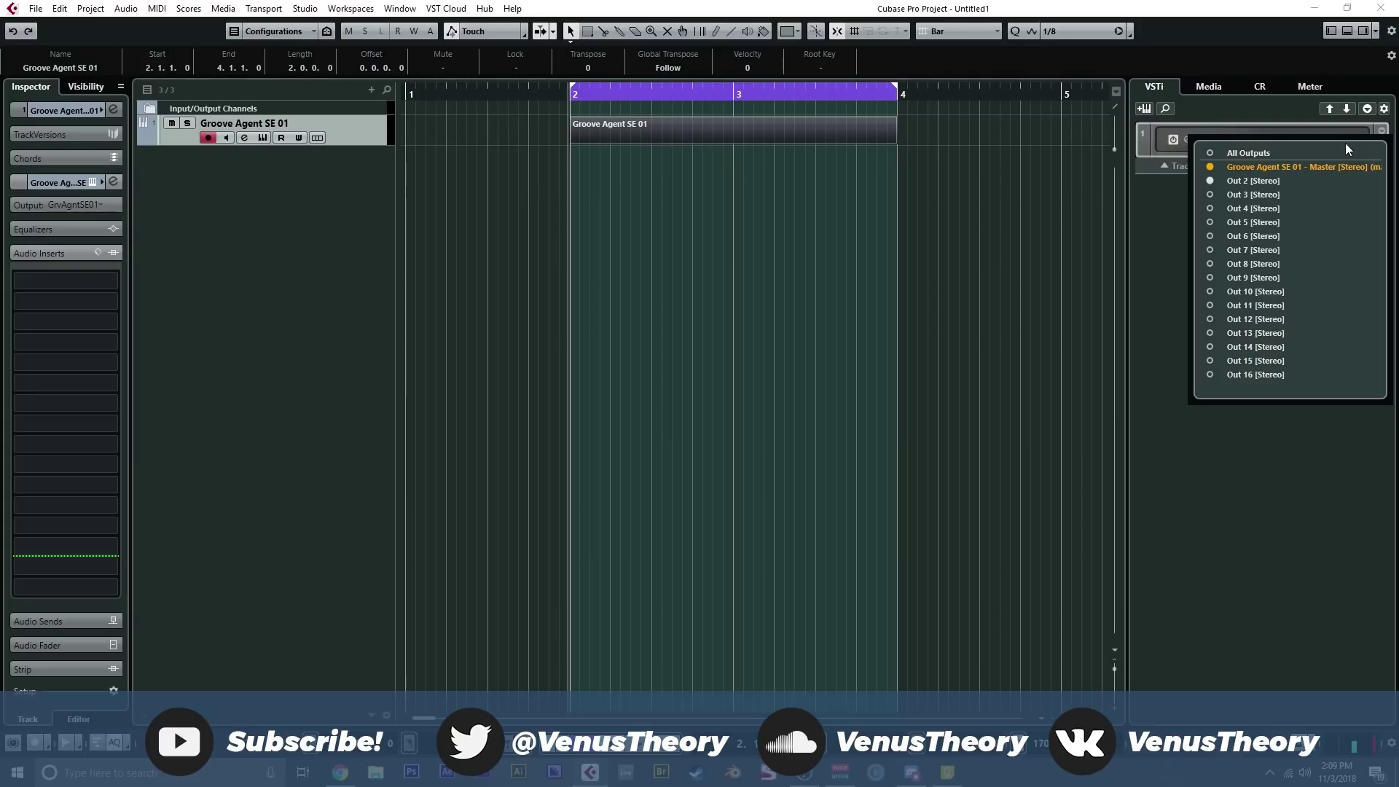
{"action": "left_click", "coordinate": [1210, 196]}
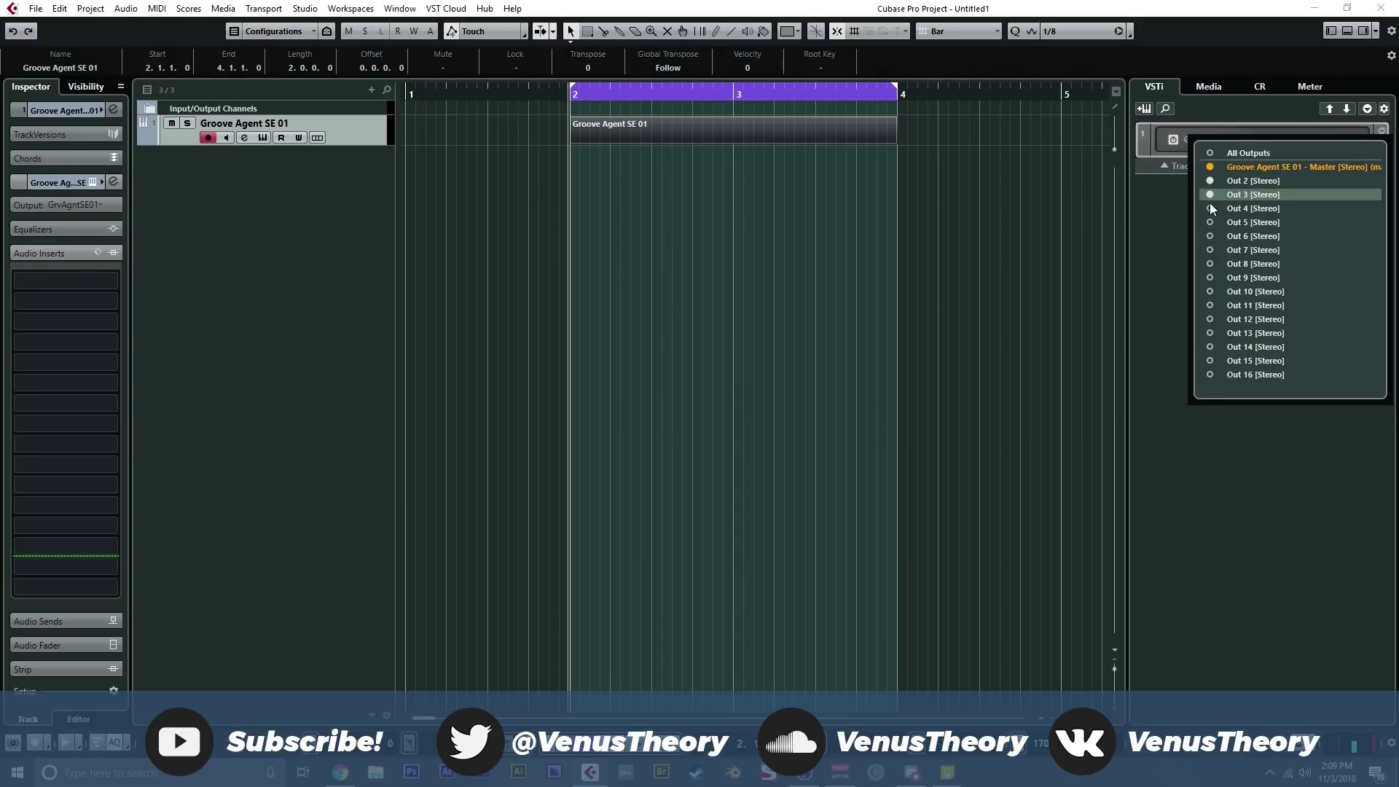
{"action": "left_click", "coordinate": [1210, 211]}
{"action": "left_click", "coordinate": [1210, 223]}
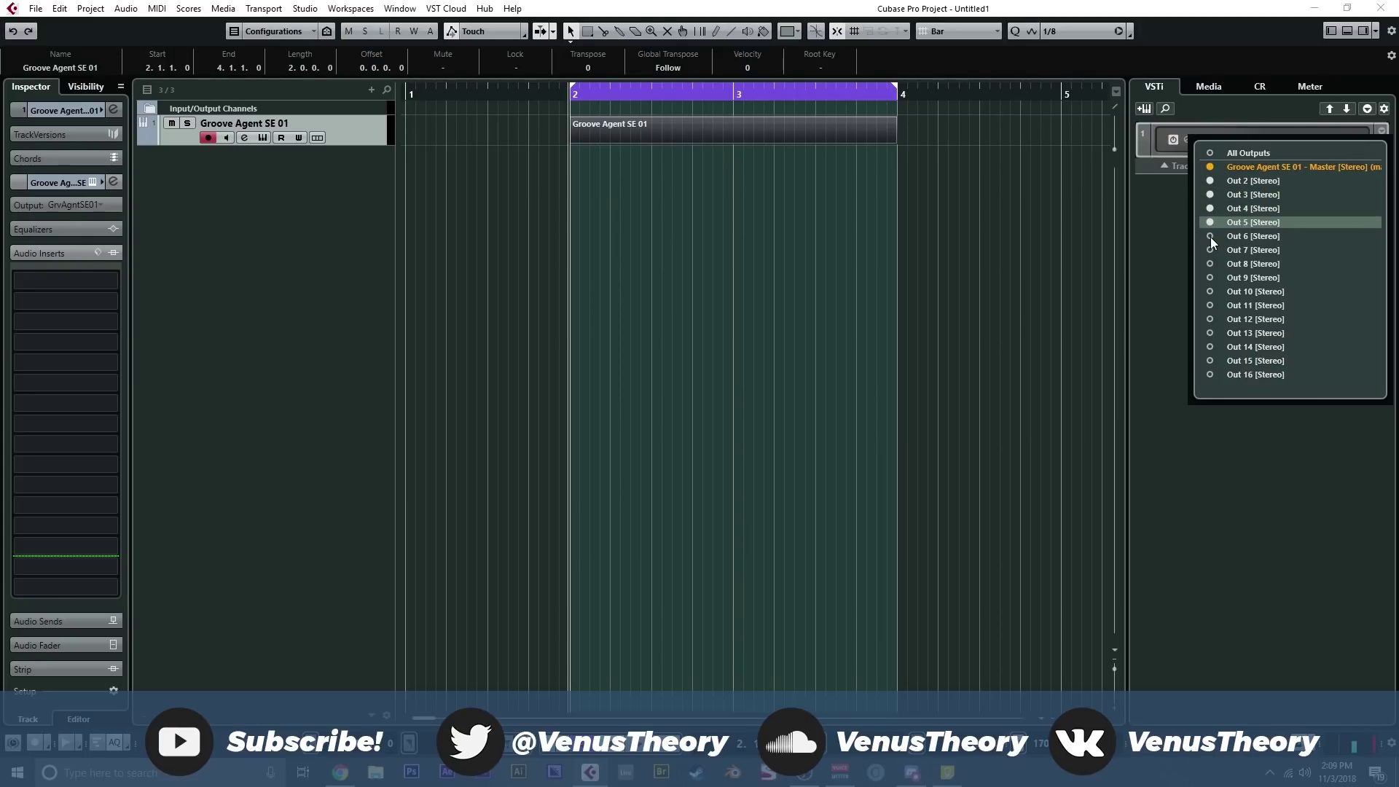
{"action": "left_click", "coordinate": [1209, 236]}
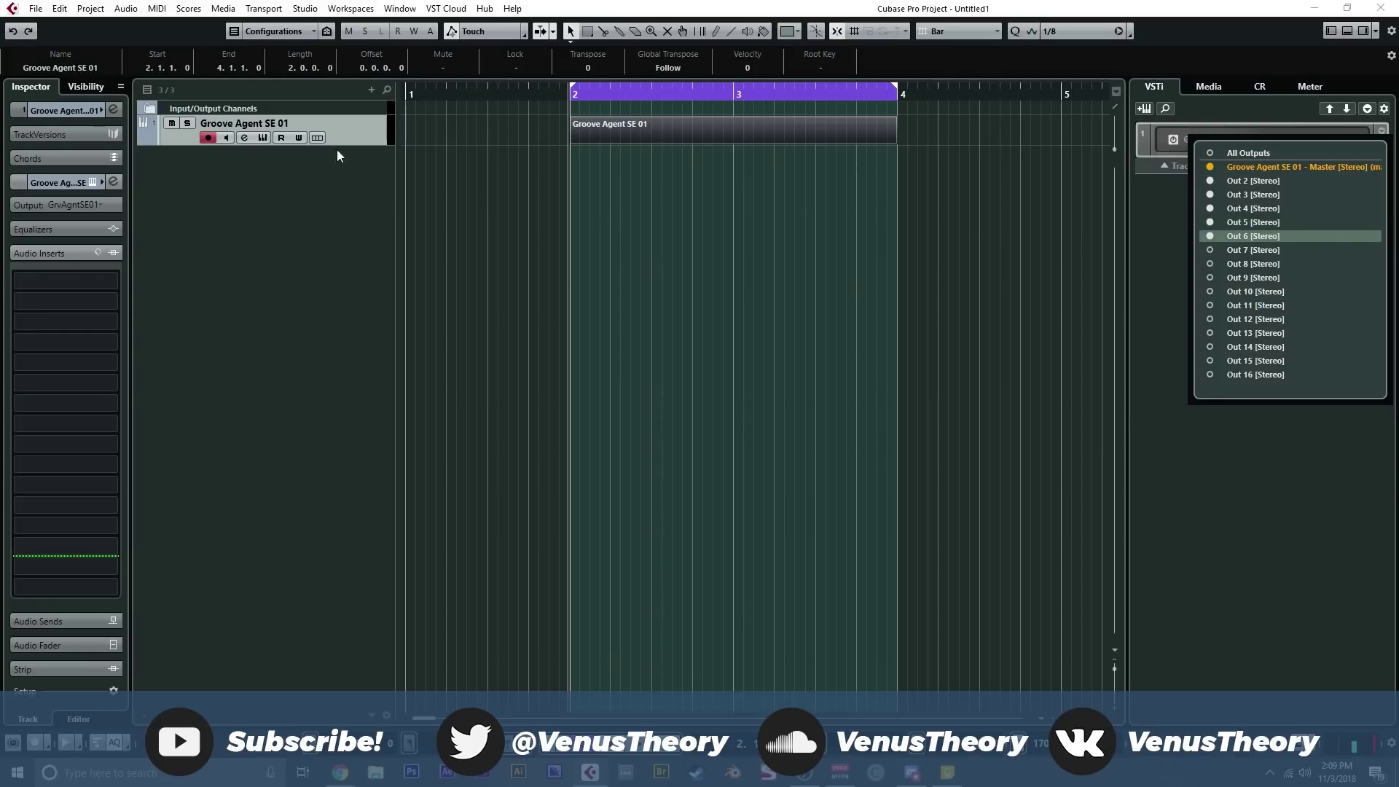
- Open the Groove Agent SE editor and assign kick pad C1 to Out 2, snare pad D1 to Out 3, and snare pad D#1 to Out 4
{"action": "left_click", "coordinate": [261, 139]}
{"action": "left_click", "coordinate": [263, 138]}
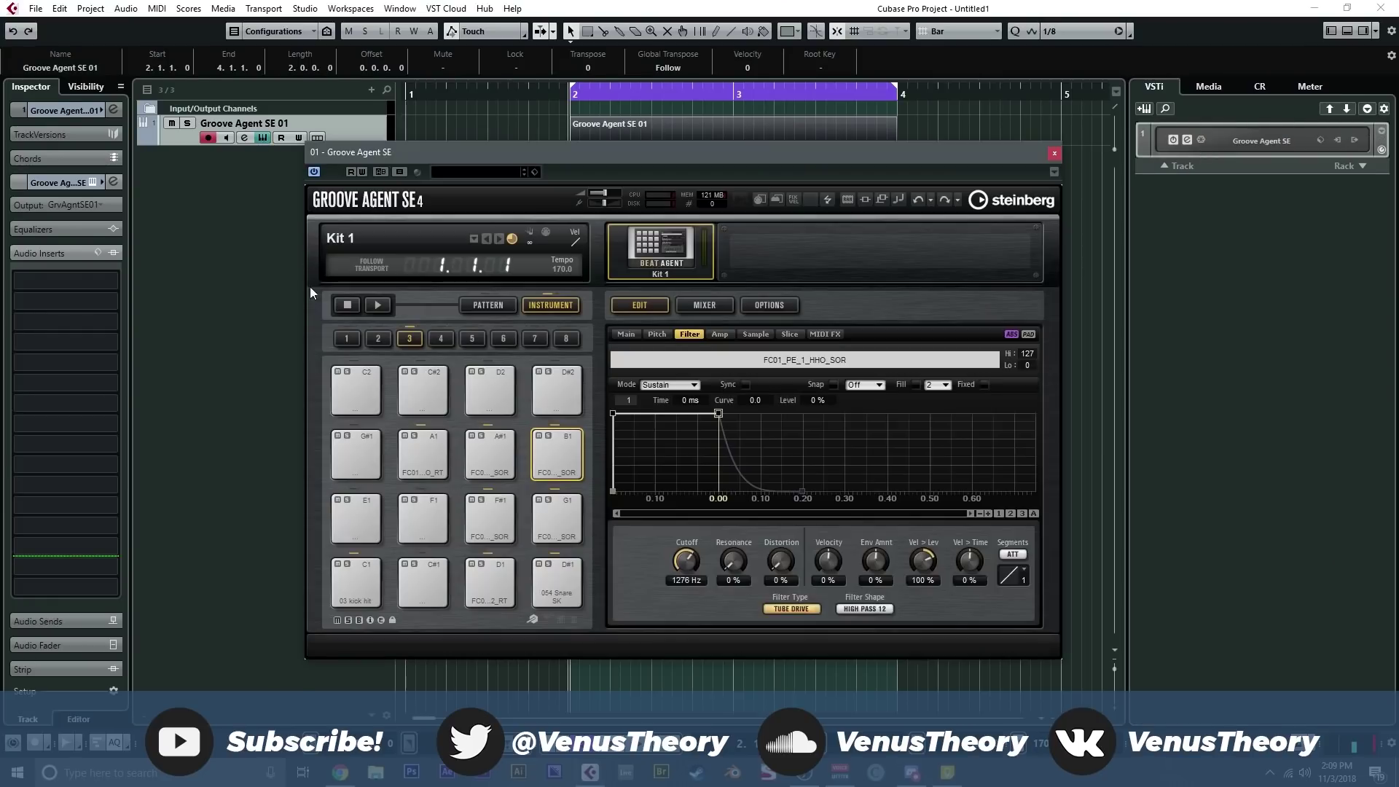
{"action": "right_click", "coordinate": [364, 580]}
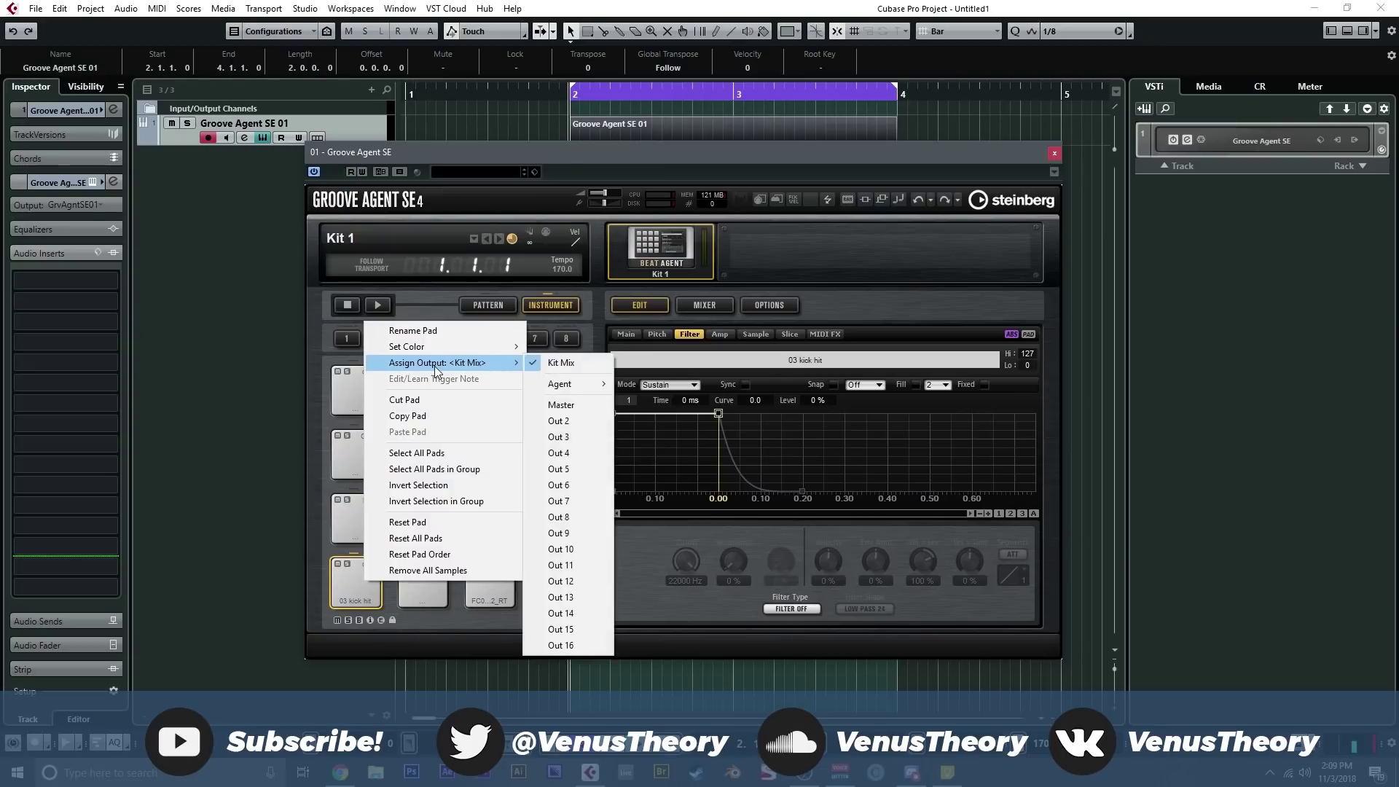
{"action": "left_click", "coordinate": [512, 554]}
{"action": "right_click", "coordinate": [504, 579]}
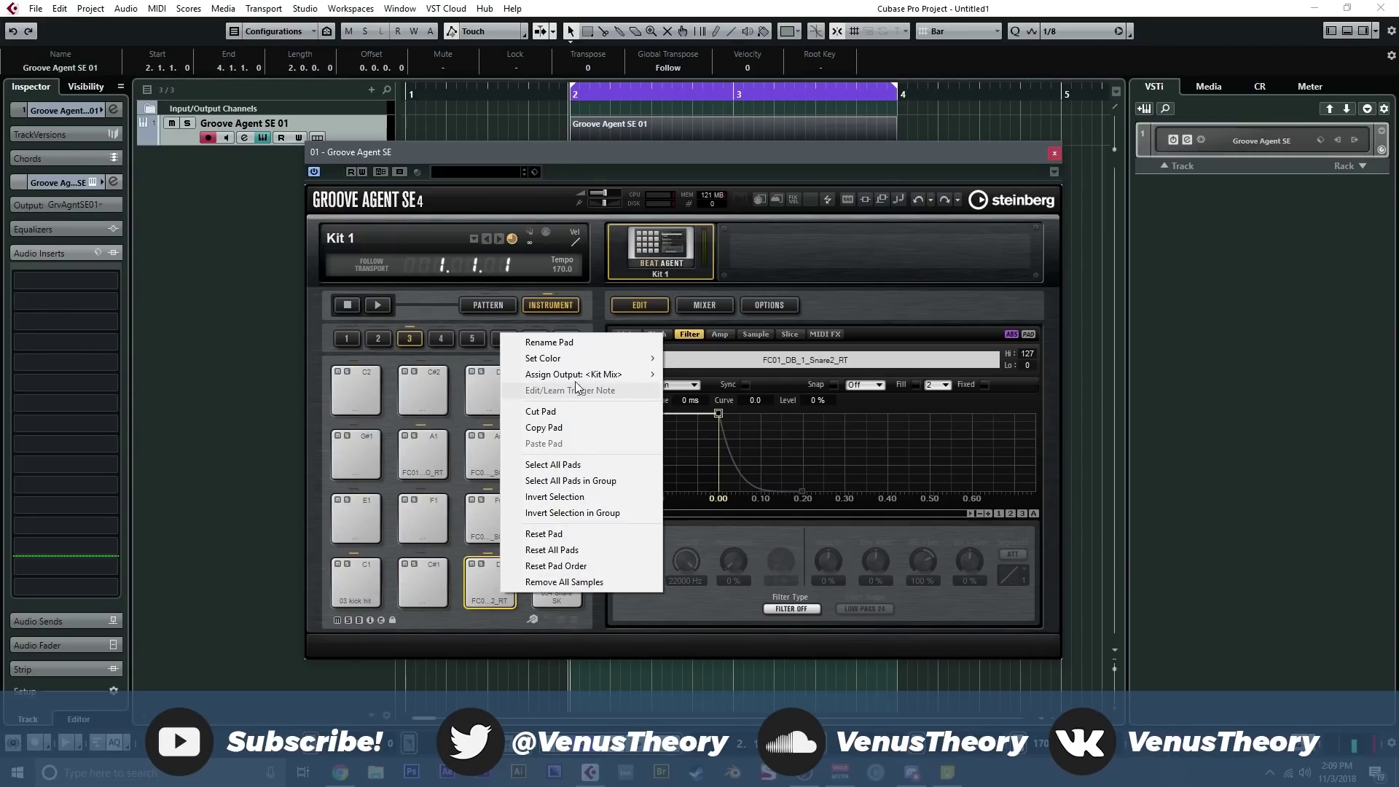
{"action": "mouse_move", "coordinate": [597, 374]}
{"action": "left_click", "coordinate": [730, 457]}
{"action": "right_click", "coordinate": [580, 581]}
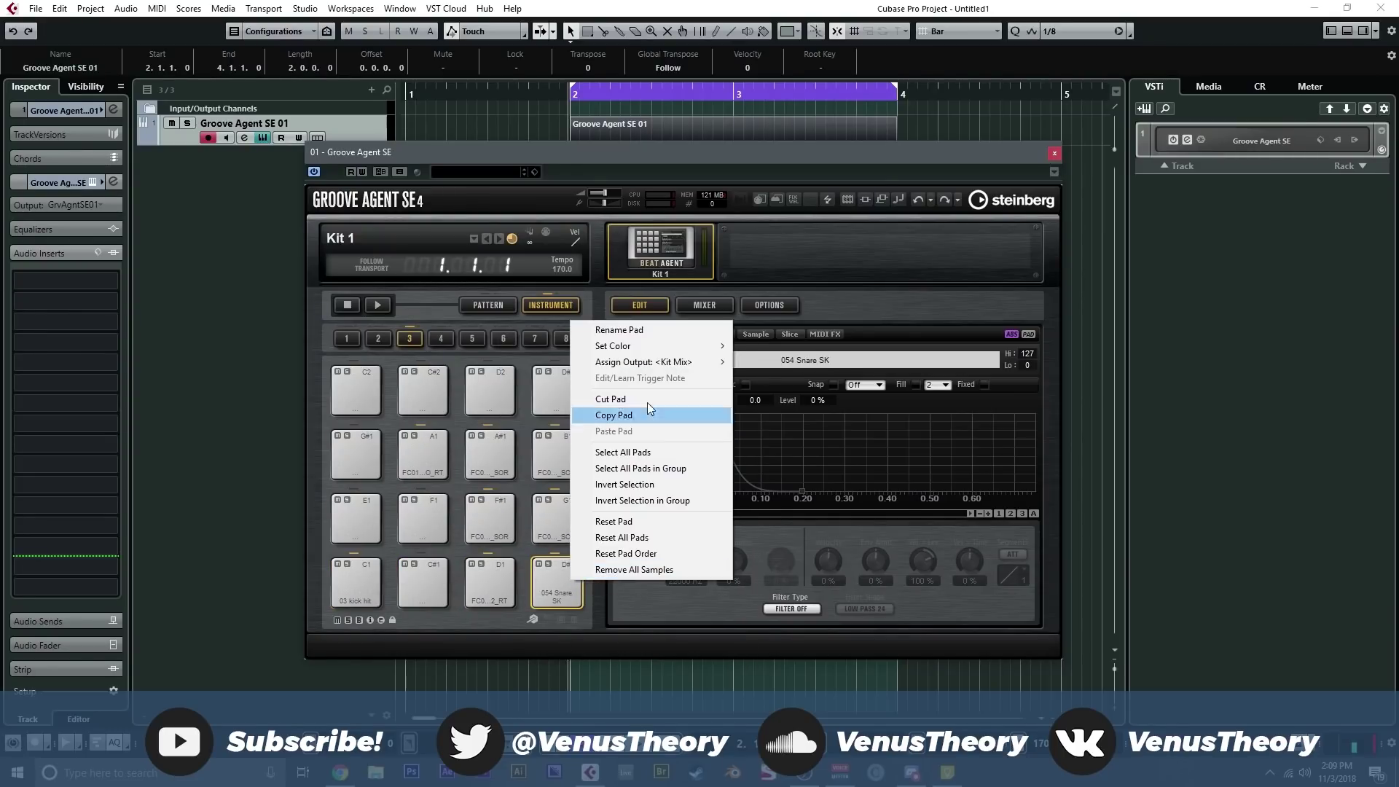
{"action": "mouse_move", "coordinate": [656, 362]}
{"action": "left_click", "coordinate": [786, 456]}
- Assign the closed hi-hat pads F#1 and G1 to Out 5, and activate the stereo output Out 7 in the VSTi rack
{"action": "left_click", "coordinate": [490, 519]}
{"action": "left_click", "coordinate": [539, 527], "text": "shift"}
{"action": "right_click", "coordinate": [541, 526]}
{"action": "mouse_move", "coordinate": [663, 313]}
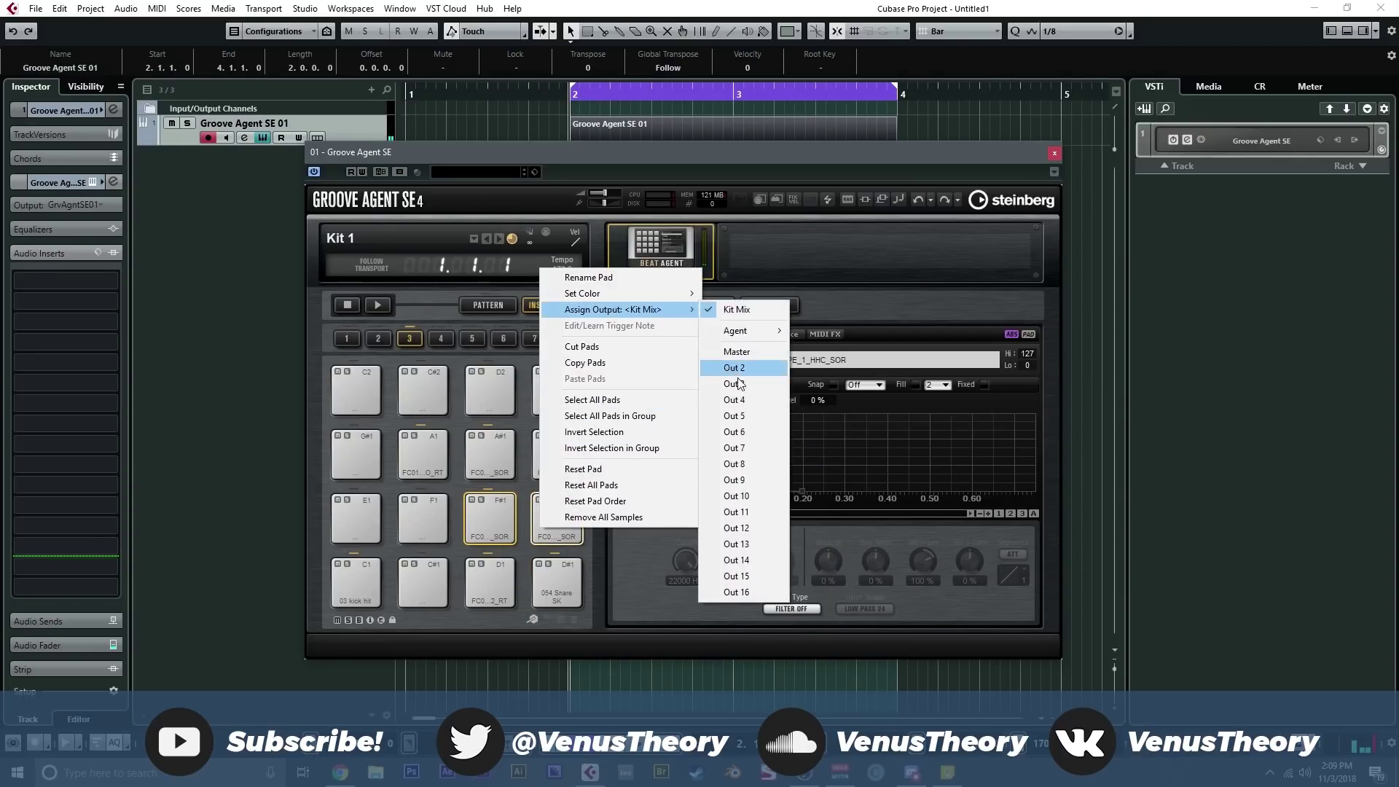
{"action": "left_click", "coordinate": [749, 409]}
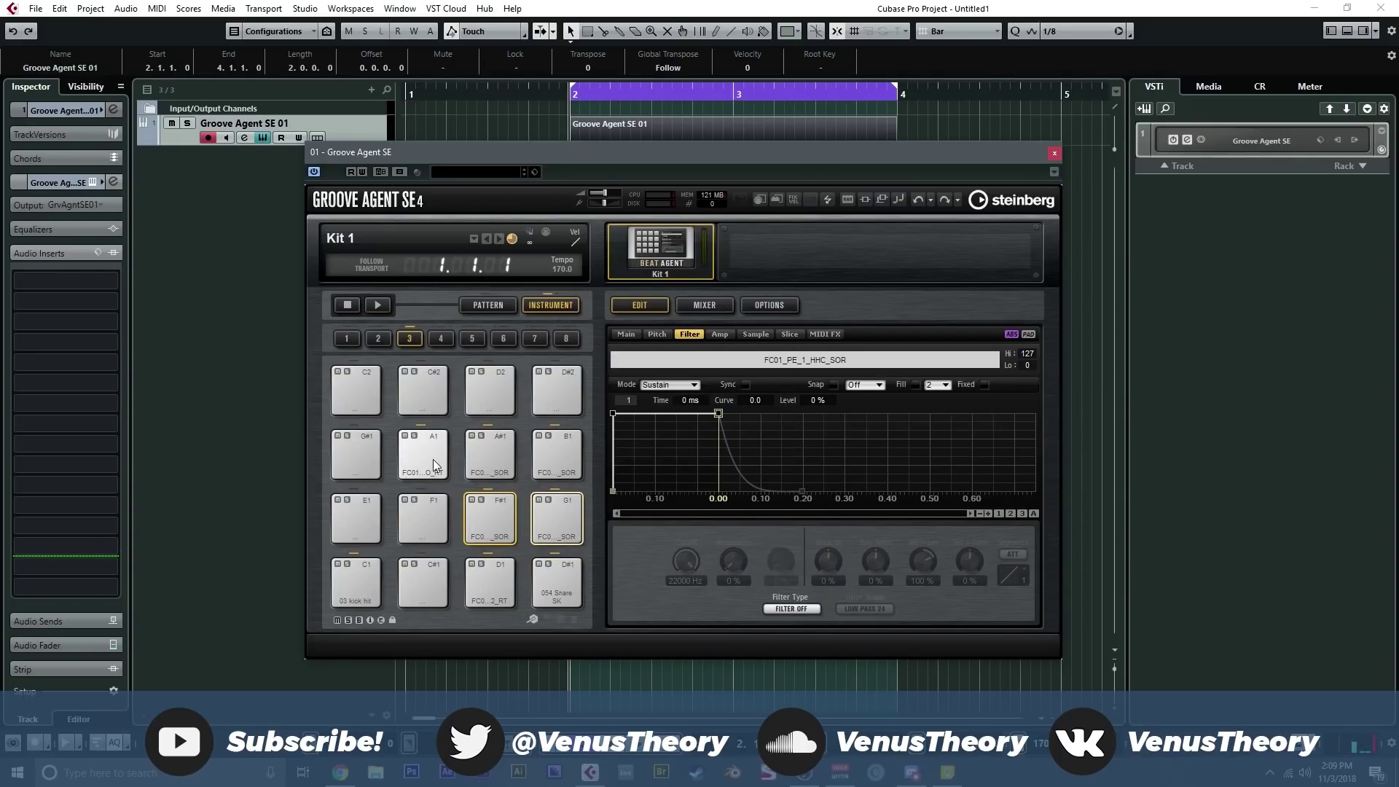
{"action": "left_click", "coordinate": [1355, 140]}
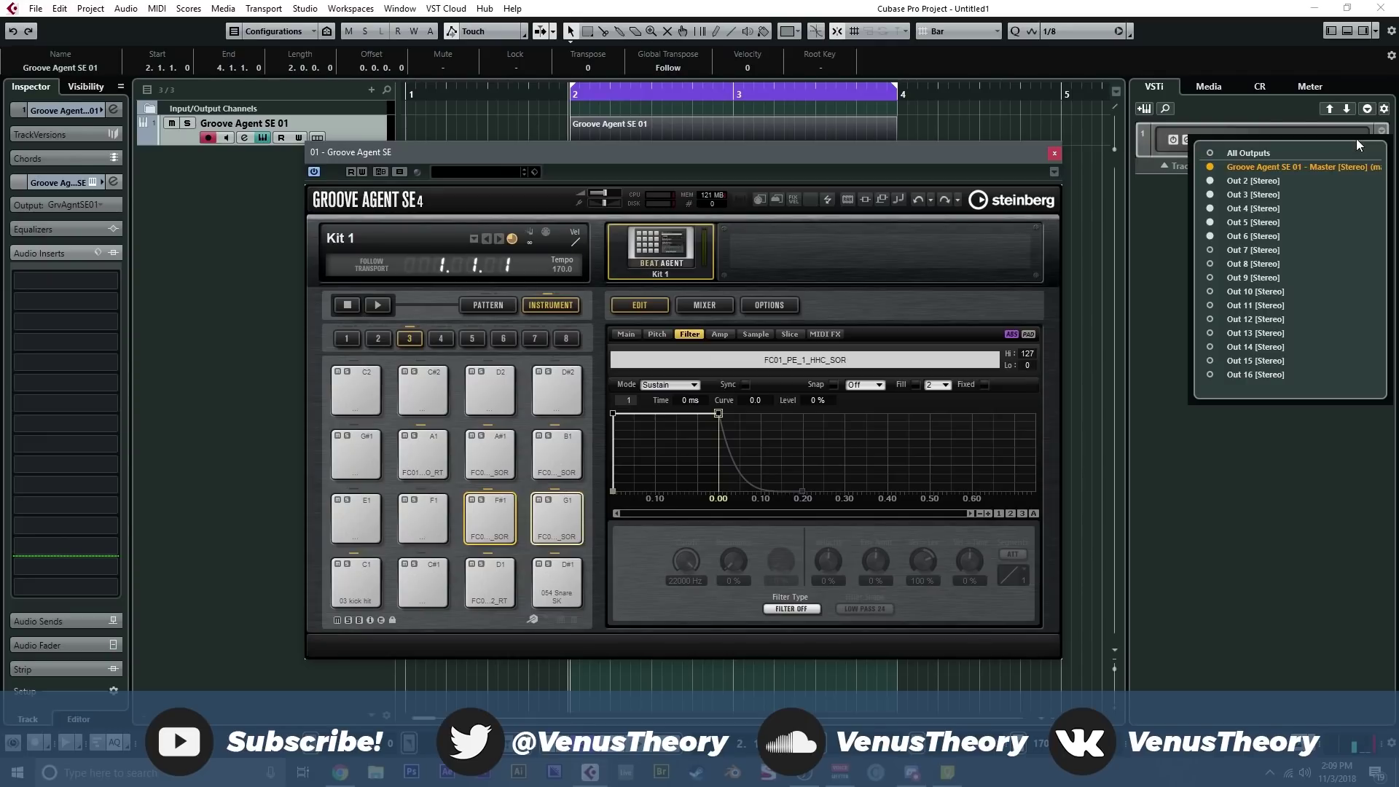
{"action": "left_click", "coordinate": [1211, 249]}
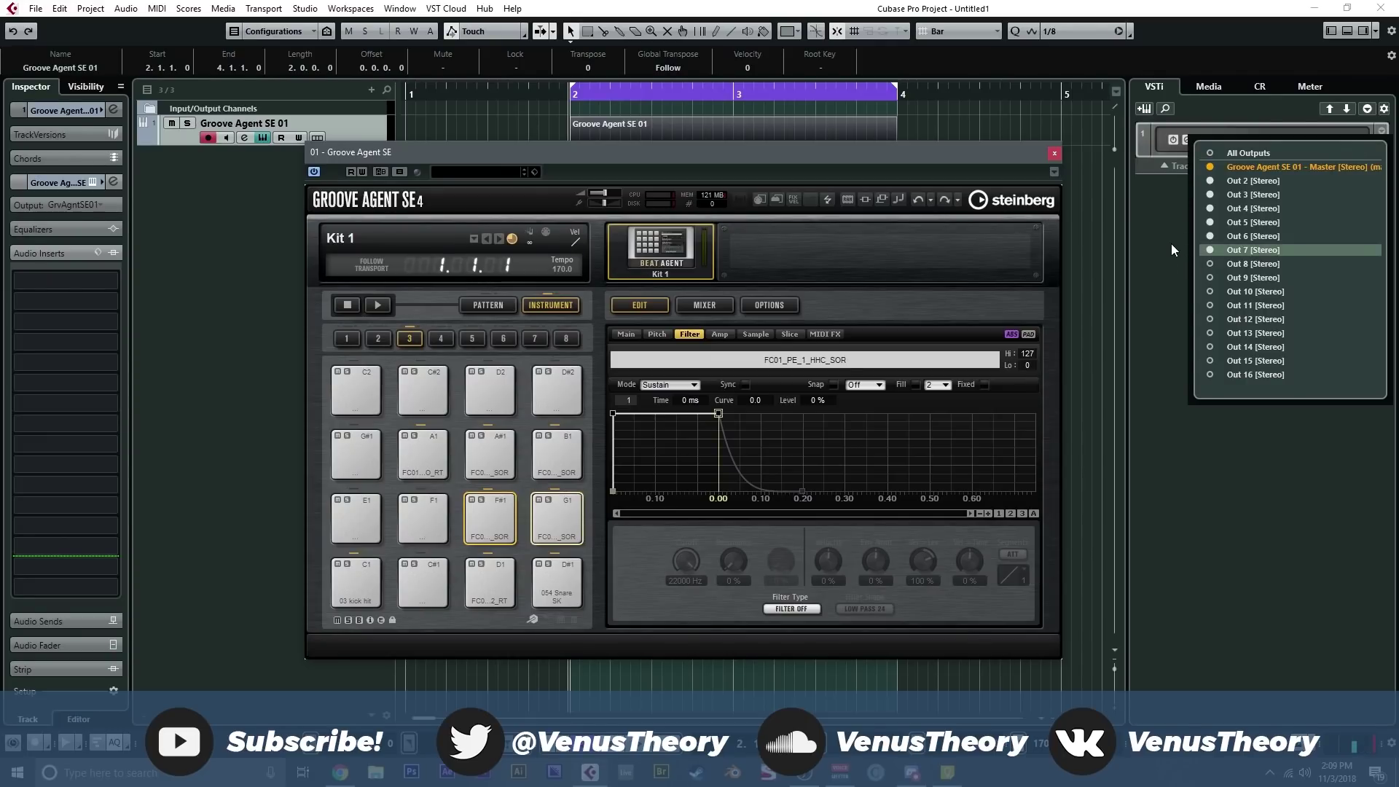
- Assign pads A#1 and B1 to Out 6 and pad A1 to Out 7, closing the Groove Agent SE editor when done
{"action": "left_click", "coordinate": [488, 466]}
{"action": "left_click", "coordinate": [493, 465]}
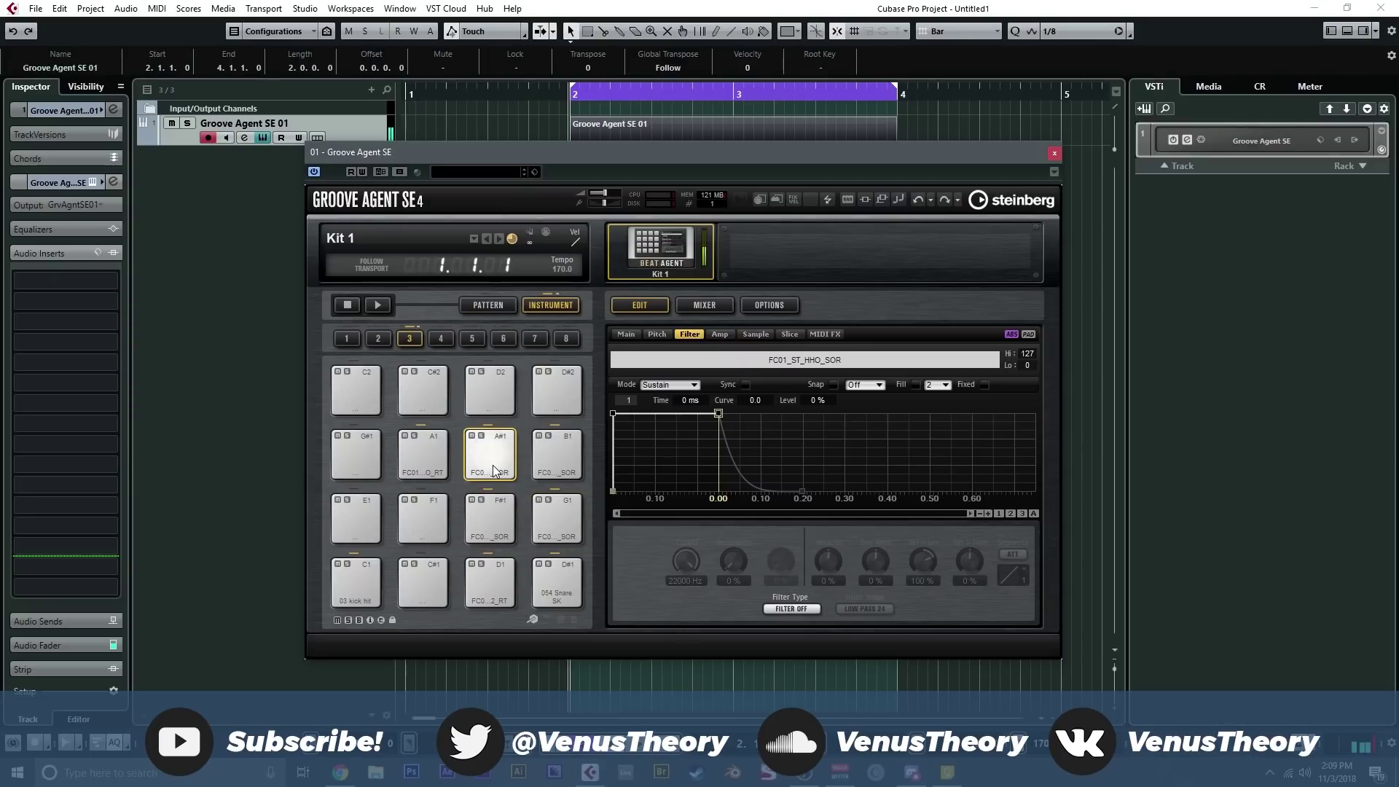
{"action": "right_click", "coordinate": [550, 465]}
{"action": "mouse_move", "coordinate": [637, 504]}
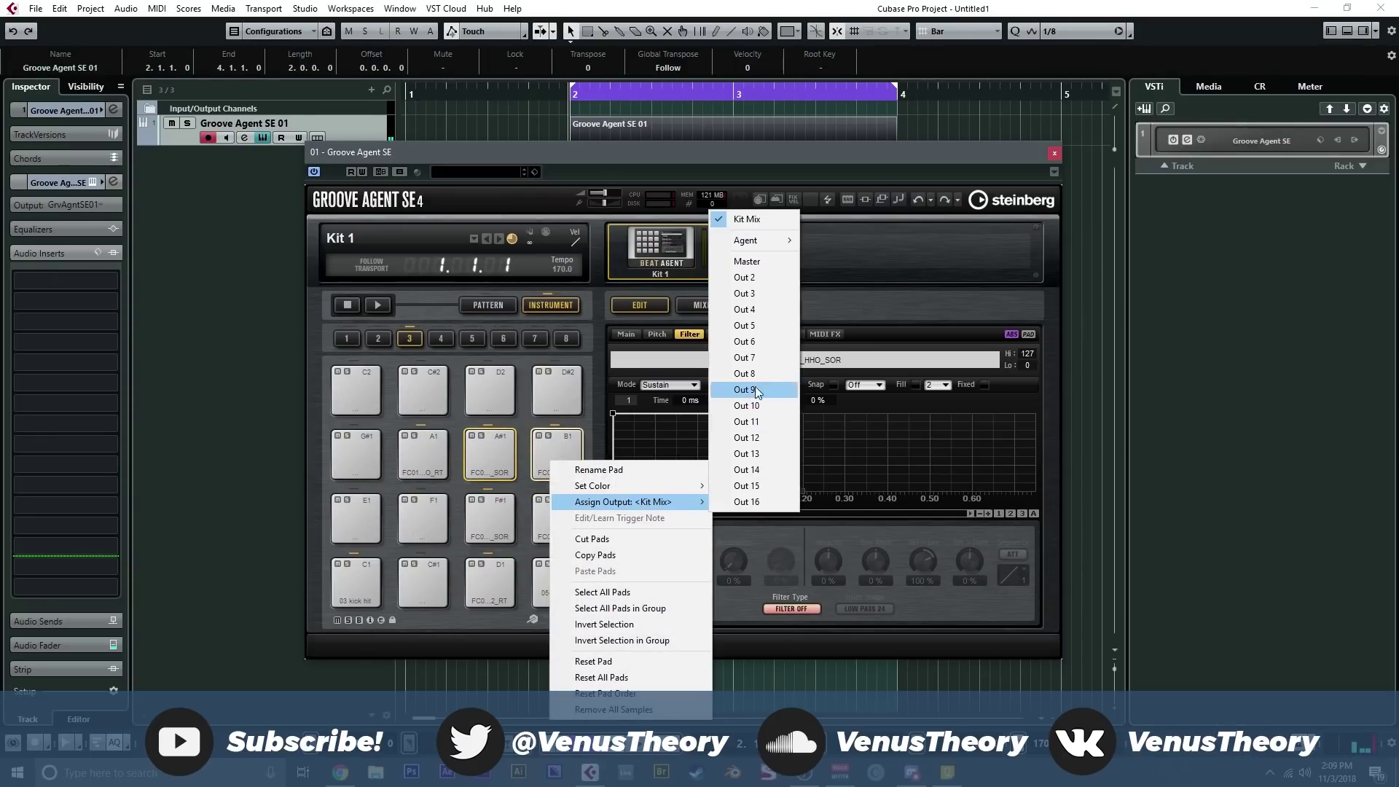
{"action": "left_click", "coordinate": [770, 345]}
{"action": "right_click", "coordinate": [414, 470]}
{"action": "mouse_move", "coordinate": [489, 513]}
{"action": "left_click", "coordinate": [629, 358]}
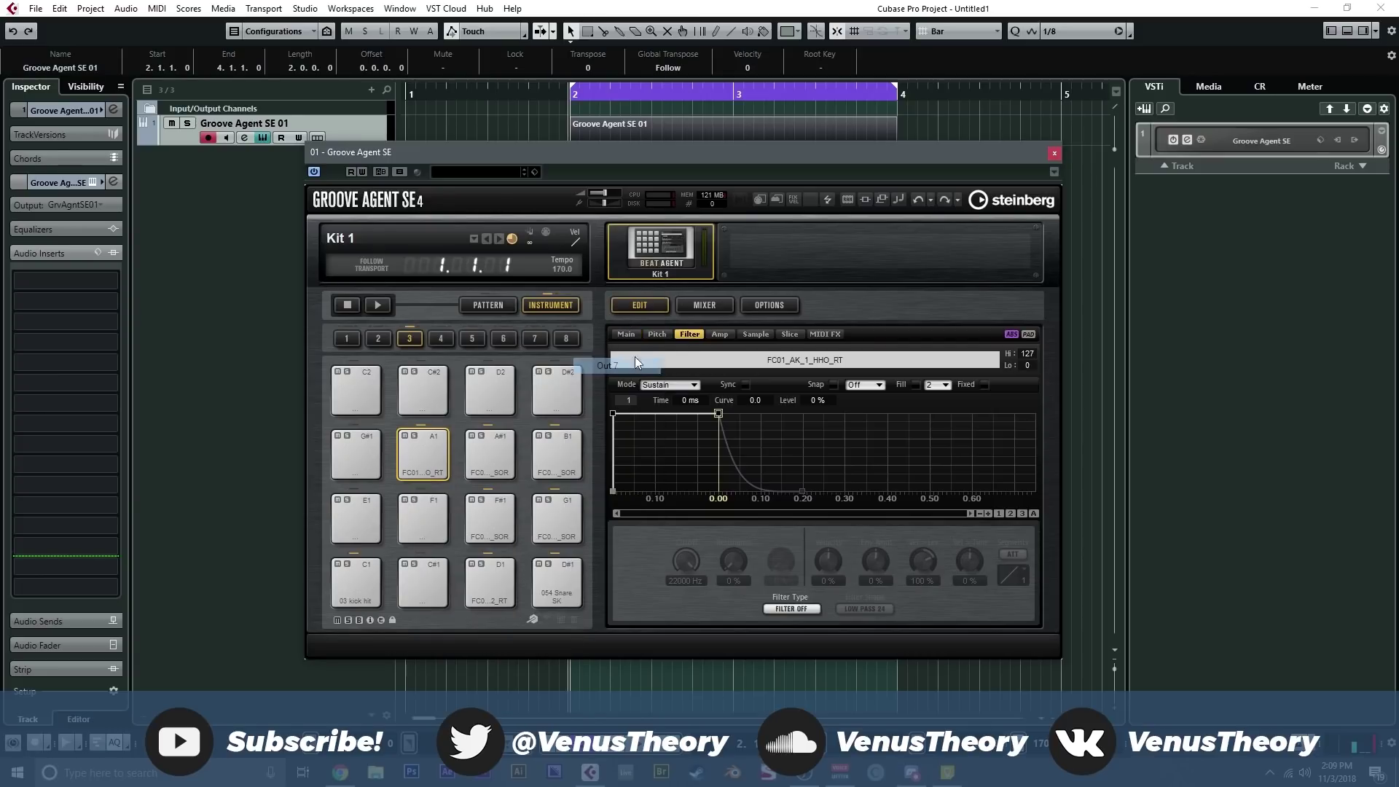
{"action": "left_click", "coordinate": [1055, 153]}
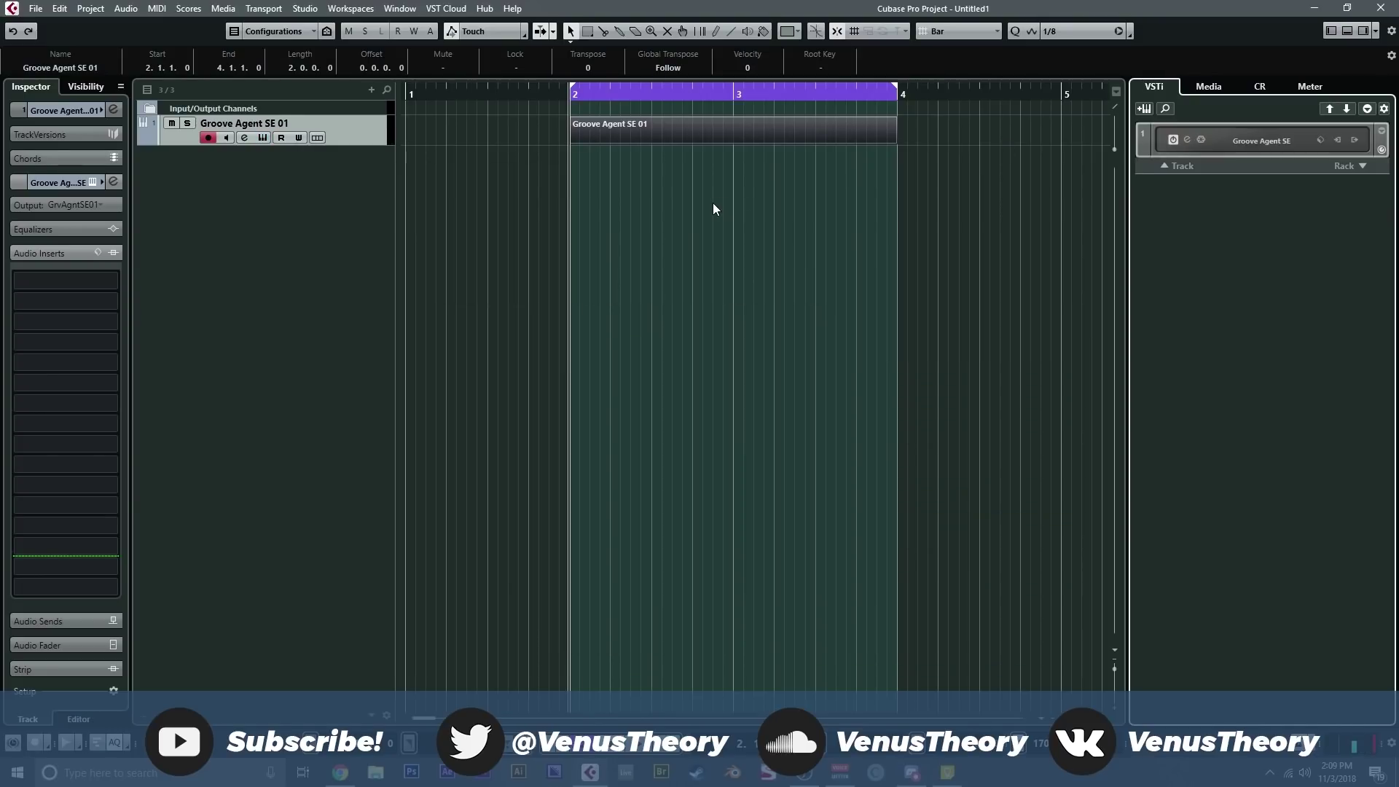
- Check the activated outputs in the MixConsole and unfold the output channels beneath the Groove Agent SE 01 track
{"action": "key", "text": "F3"}
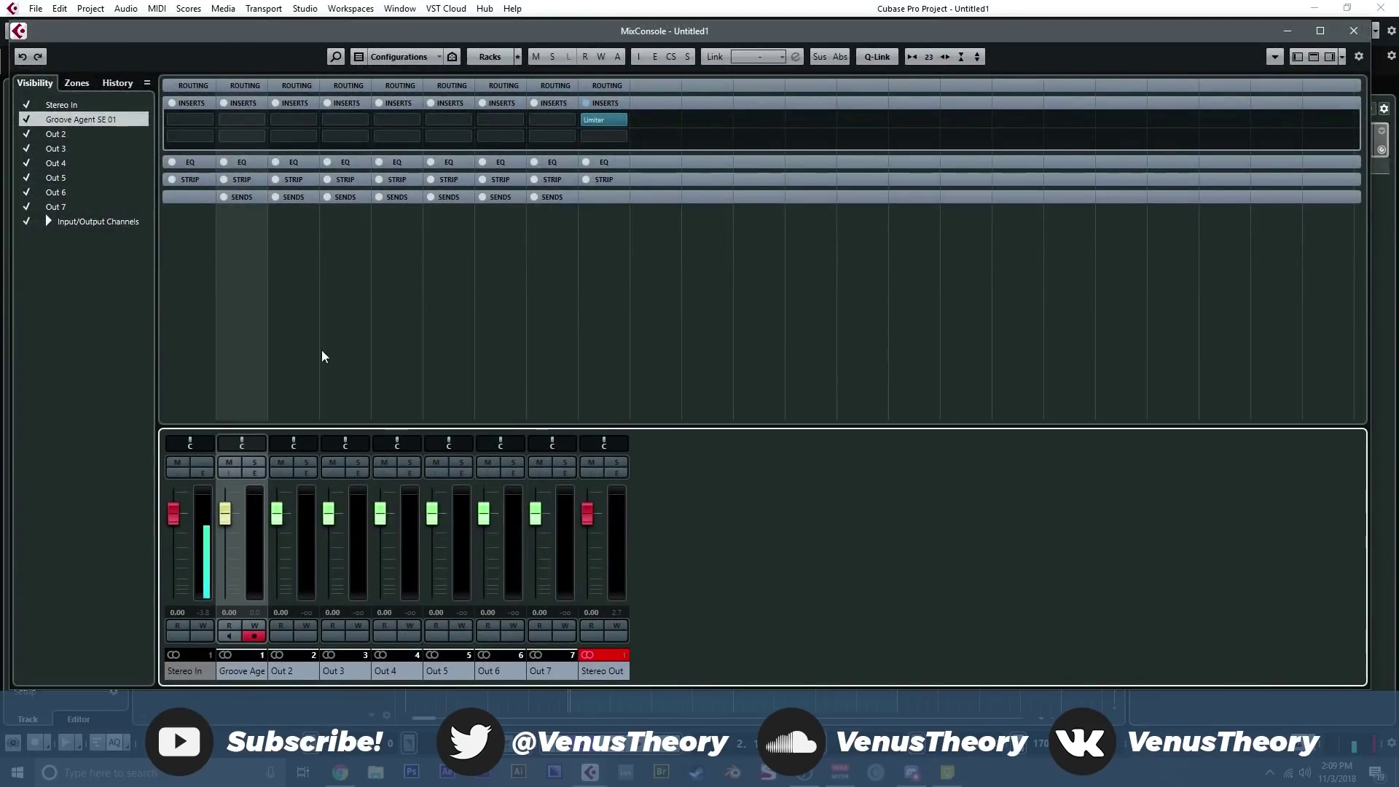
{"action": "key", "text": "F3"}
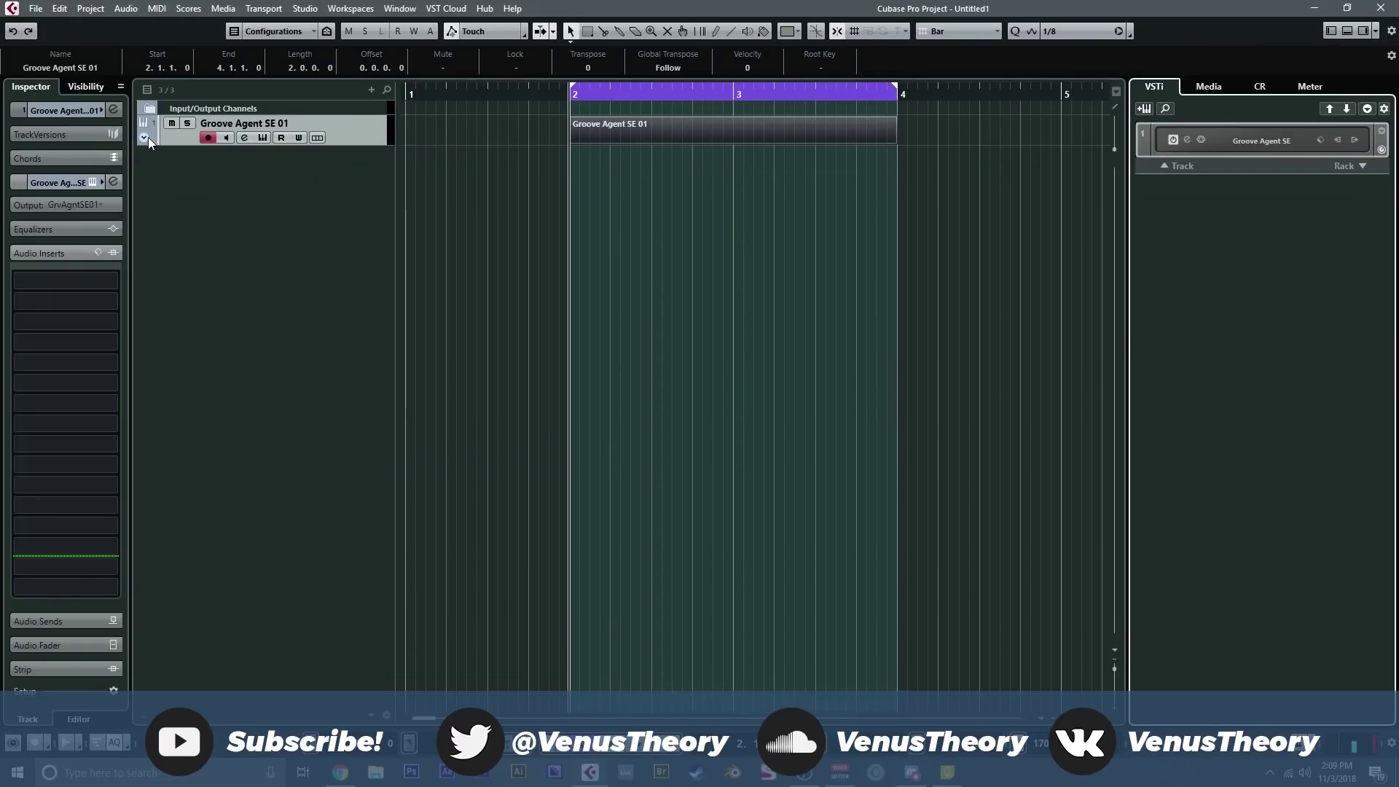
{"action": "left_click", "coordinate": [144, 137]}
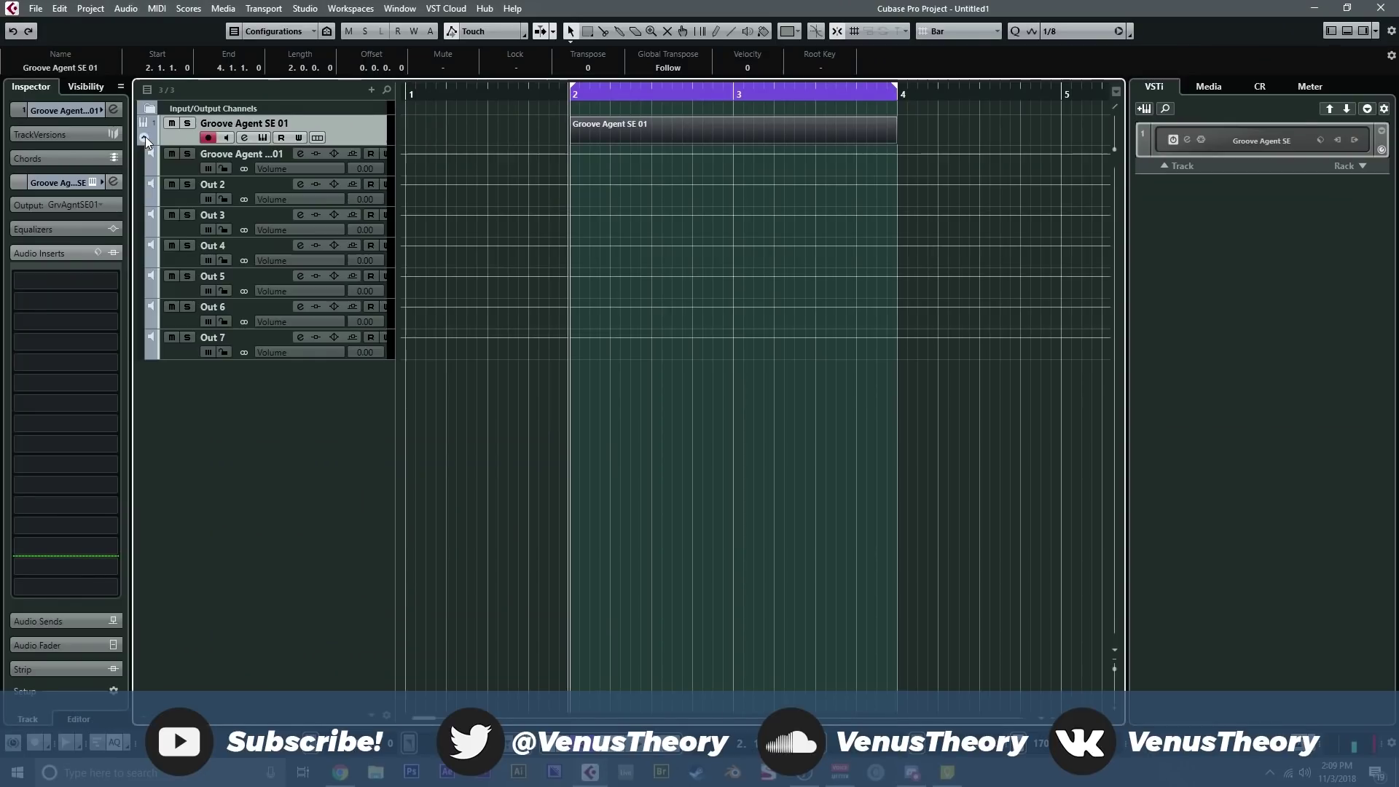
- Rename the Out 2, Out 3 and Out 4 channels as Kick, Snare and G Snare
{"action": "left_click", "coordinate": [181, 199]}
{"action": "double_click", "coordinate": [212, 185]}
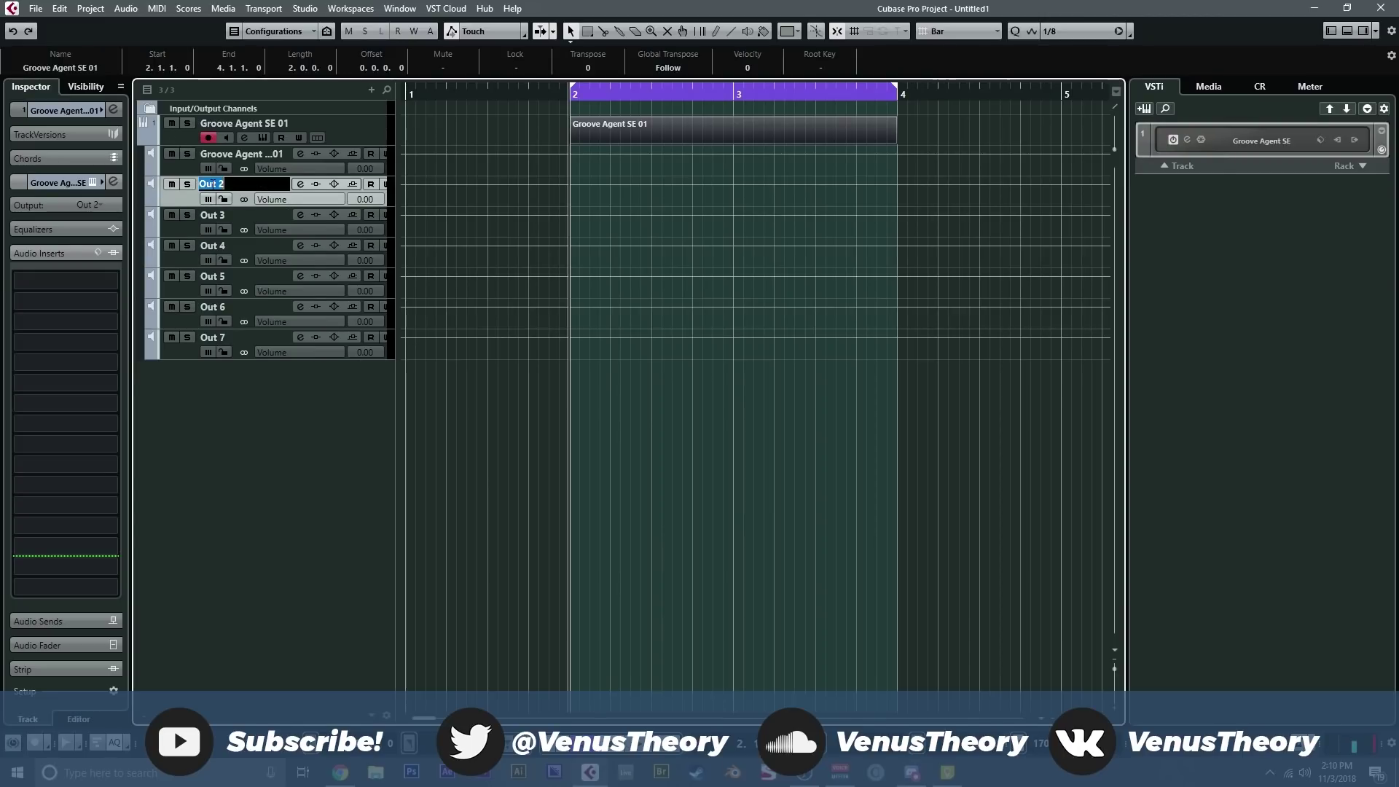
{"action": "type", "text": "Kc"}
{"action": "key", "text": "BackSpace"}
{"action": "type", "text": "ick"}
{"action": "key", "text": "Tab"}
{"action": "type", "text": "Snare"}
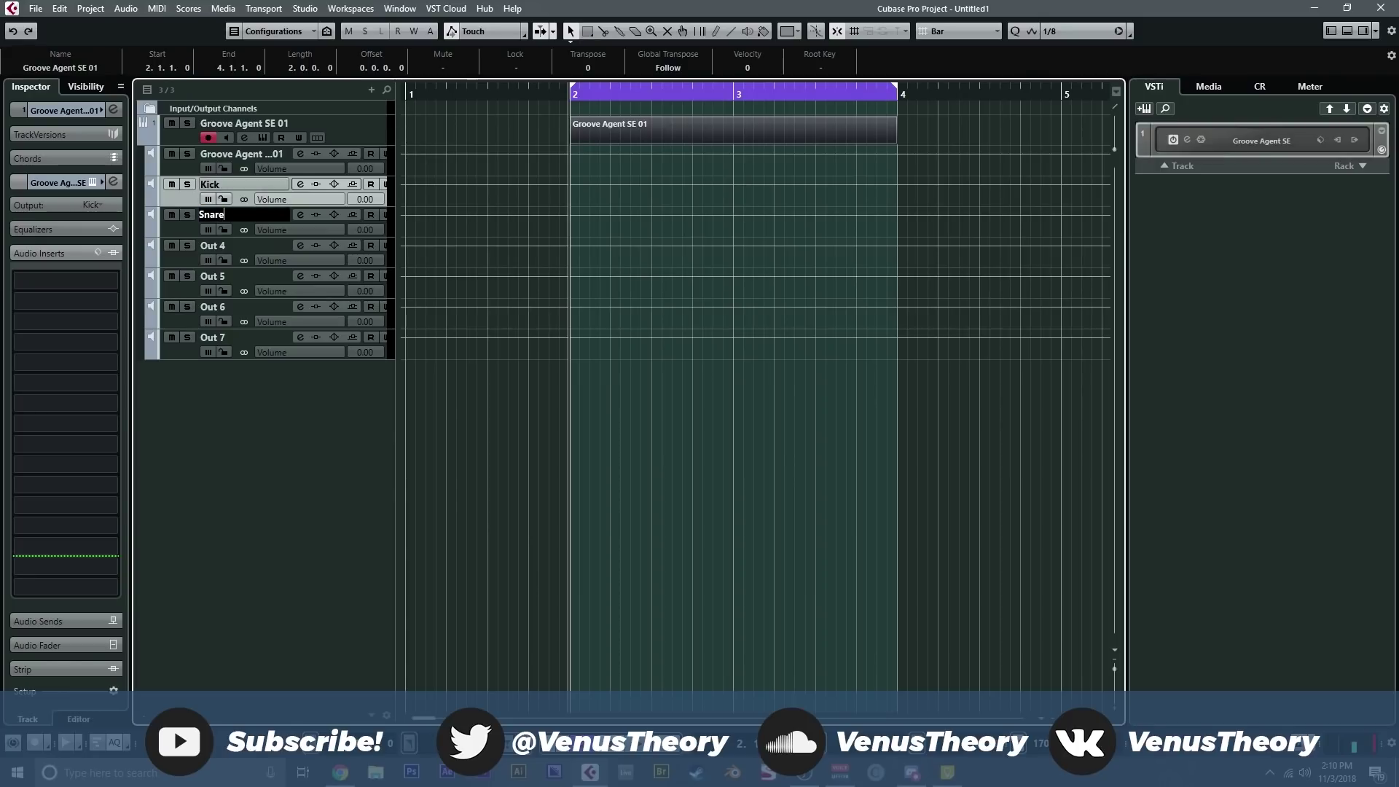
{"action": "key", "text": "Tab"}
{"action": "type", "text": "GH"}
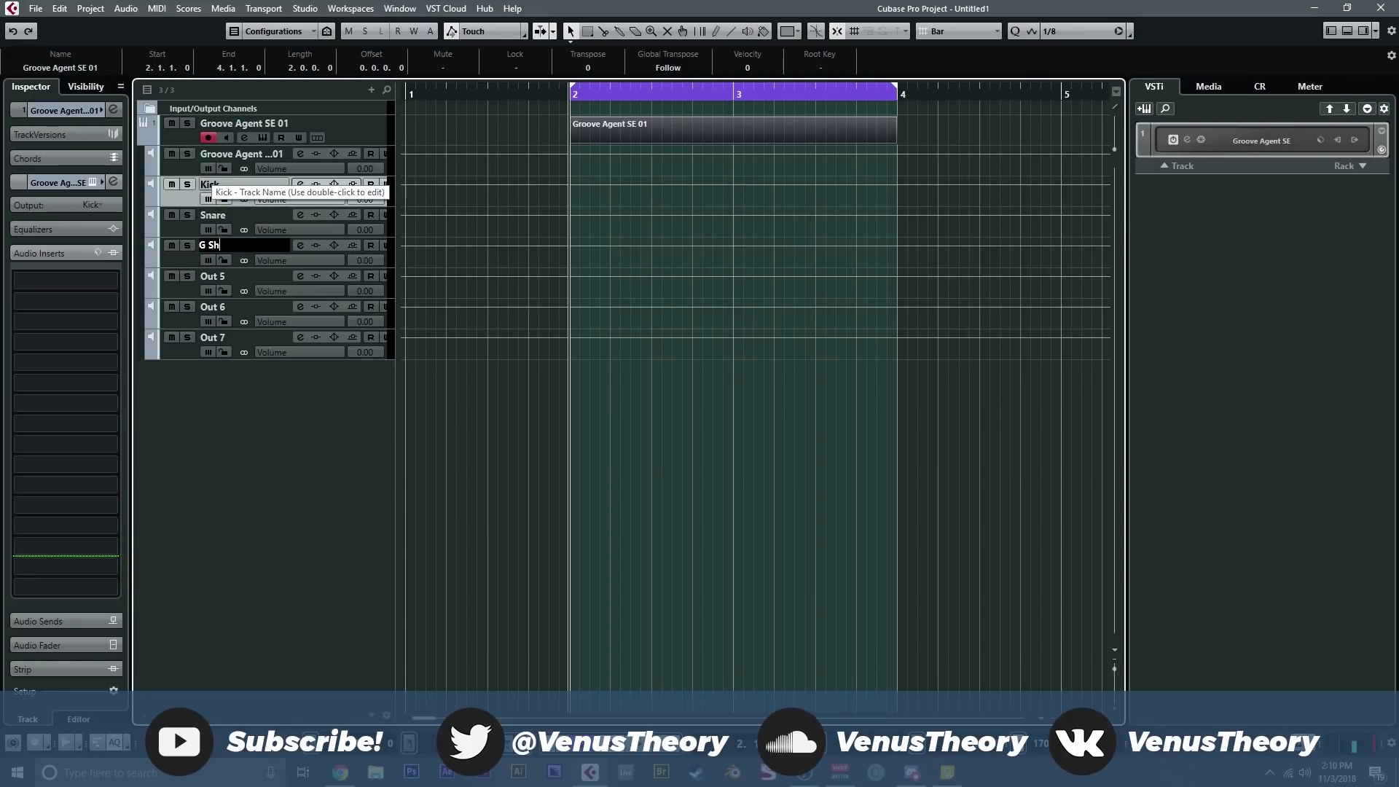
{"action": "key", "text": "Tab"}
- Rename the Out 5, Out 6 and Out 7 channels as Hat, PErc and Cym
{"action": "type", "text": "Hat"}
{"action": "key", "text": "Tab"}
{"action": "type", "text": "PEr"}
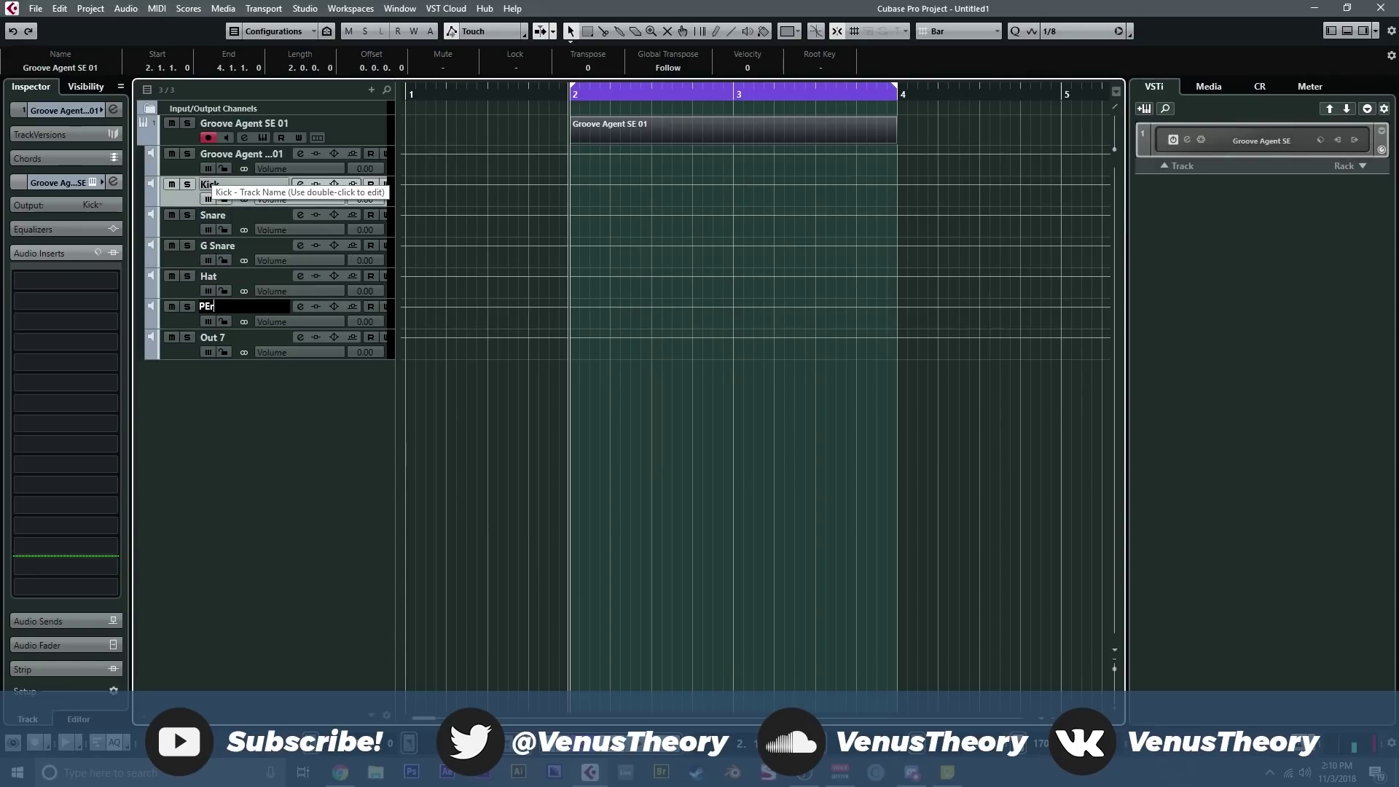
{"action": "type", "text": "c"}
{"action": "key", "text": "Tab"}
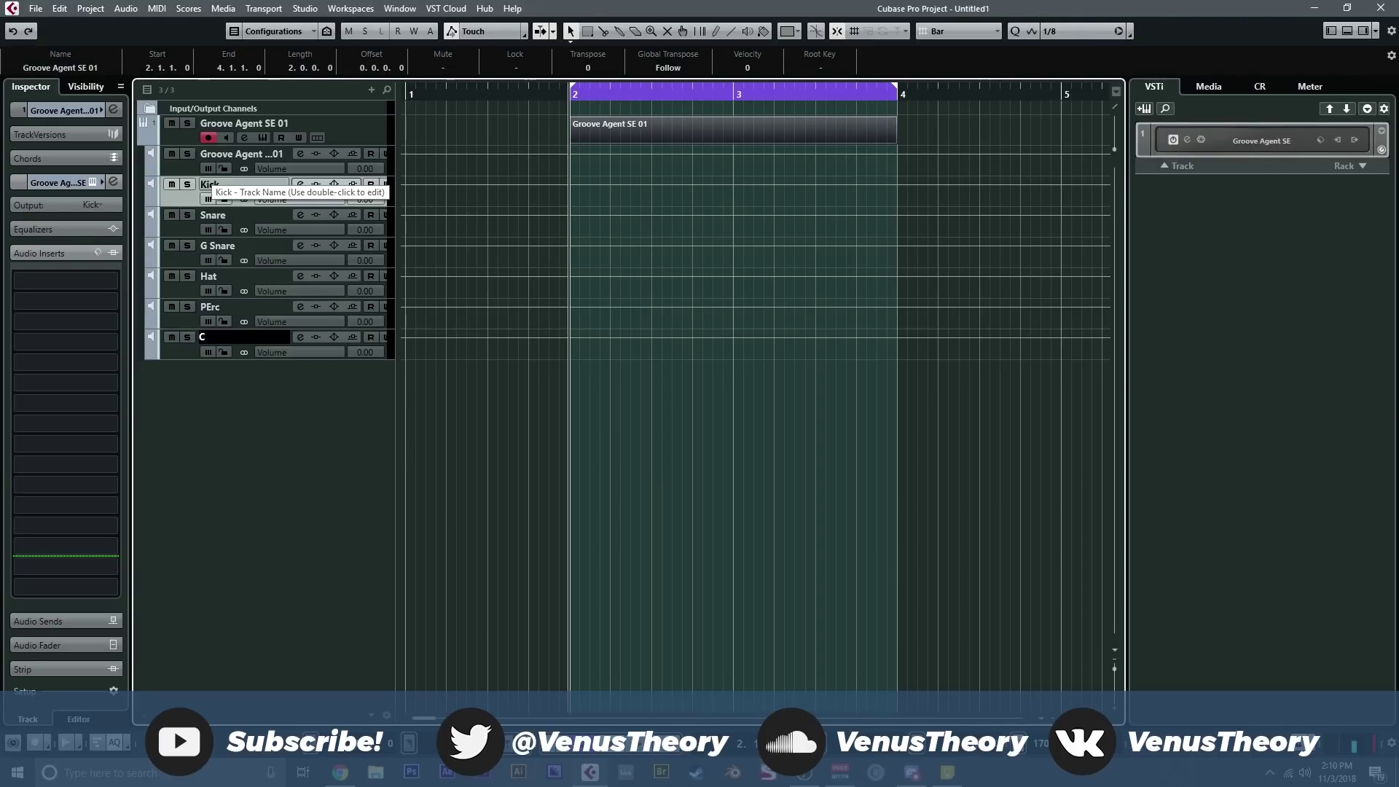
{"action": "key", "text": "Return"}
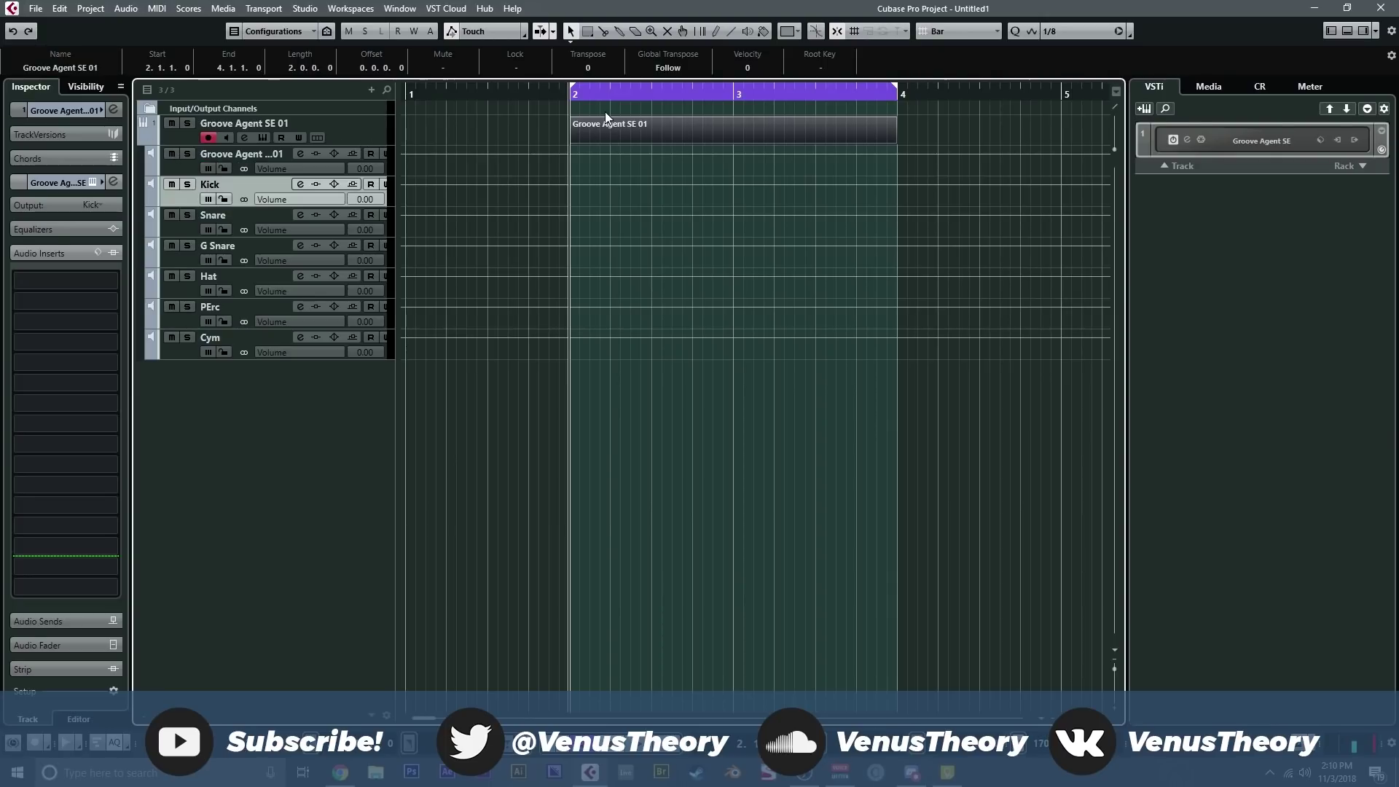
- Open the Groove Agent SE 01 part in the Key Editor and draw an eighth-note C1 kick at 2.1.1 with velocity 127
{"action": "double_click", "coordinate": [624, 141]}
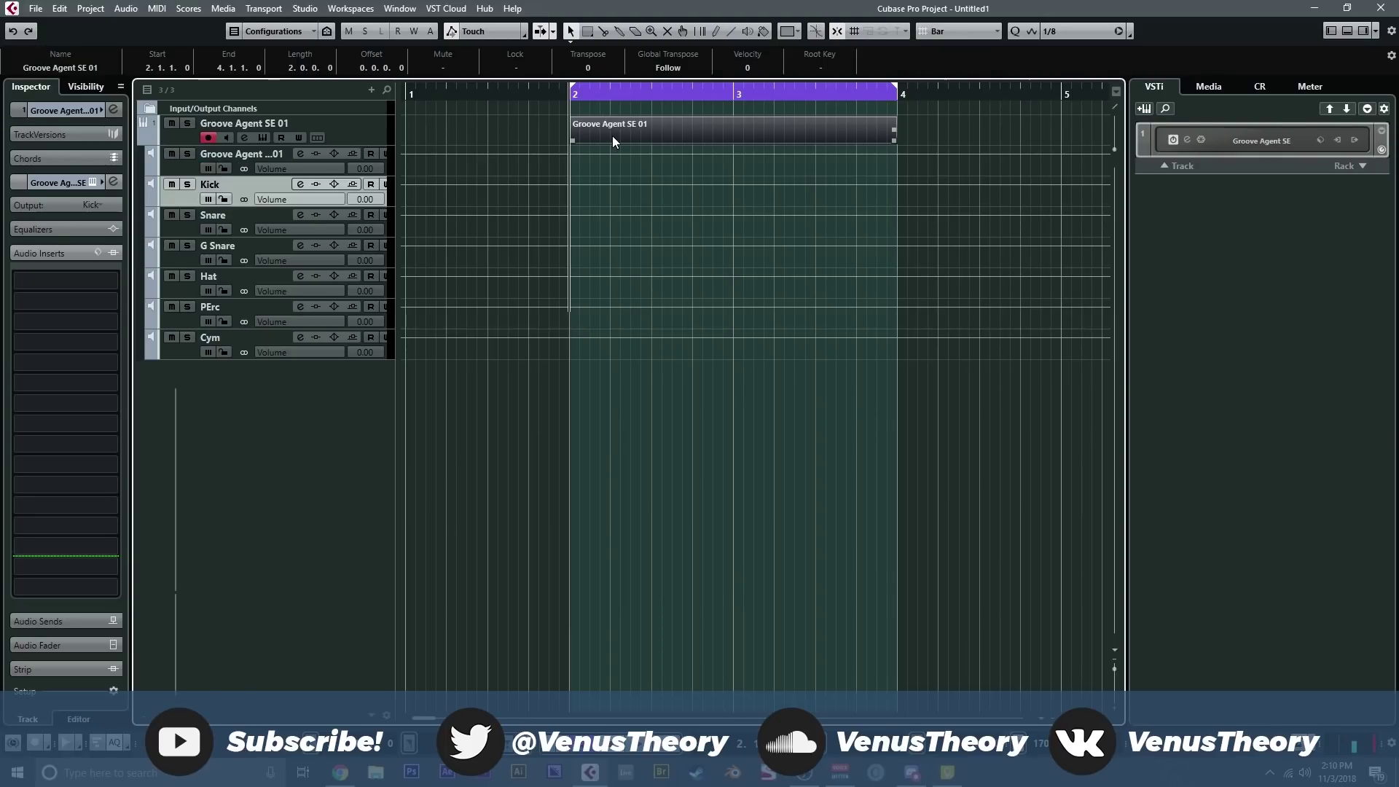
{"action": "scroll", "coordinate": [337, 474], "scroll_direction": "left", "scroll_amount": 5}
{"action": "scroll", "coordinate": [975, 474], "scroll_direction": "up", "scroll_amount": 2}
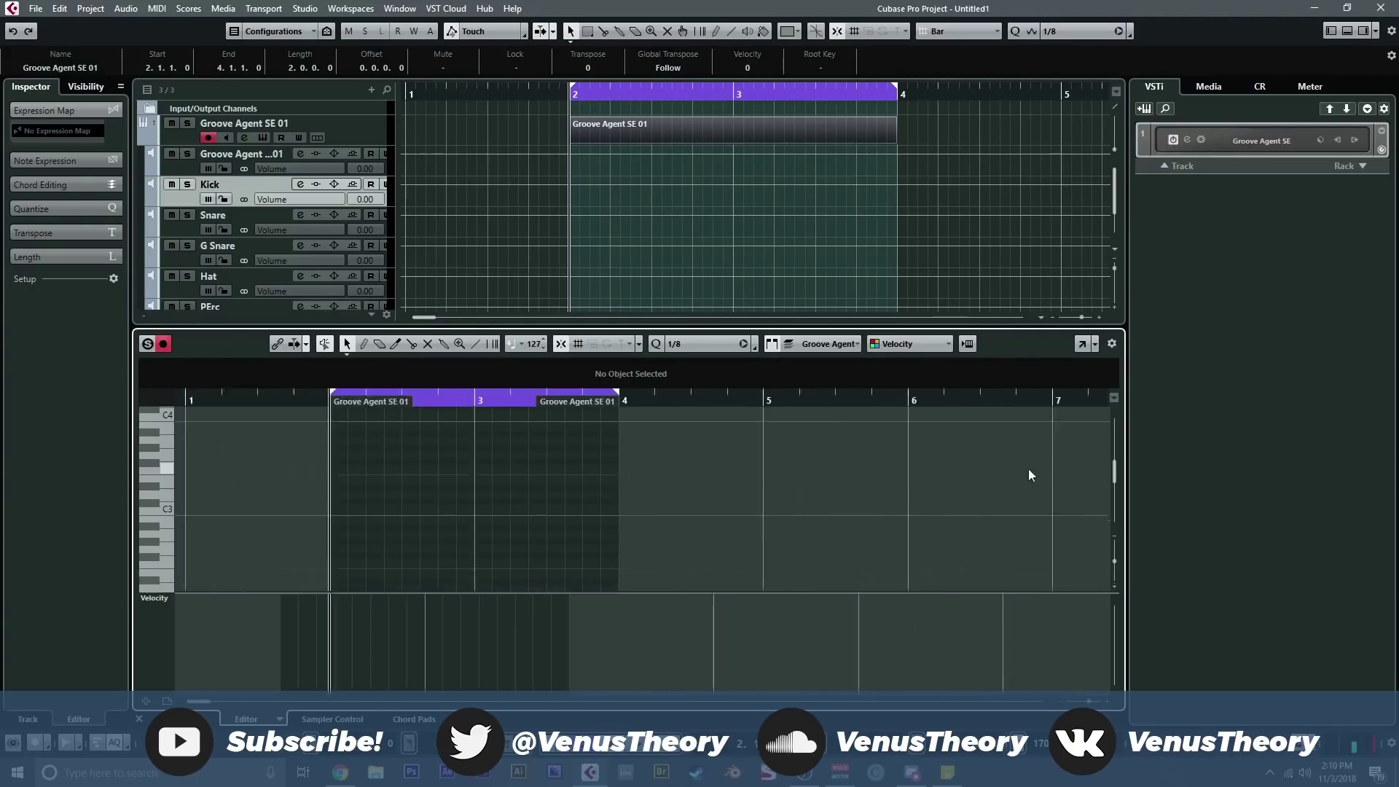
{"action": "scroll", "coordinate": [452, 463], "scroll_direction": "left", "scroll_amount": 3}
{"action": "scroll", "coordinate": [564, 520], "scroll_direction": "up", "scroll_amount": 3}
{"action": "scroll", "coordinate": [474, 496], "scroll_direction": "right", "scroll_amount": 3}
{"action": "scroll", "coordinate": [387, 468], "scroll_direction": "down", "scroll_amount": 1}
{"action": "left_click_drag", "start_coordinate": [387, 466], "coordinate": [513, 361]}
{"action": "left_click_drag", "start_coordinate": [481, 534], "coordinate": [445, 561]}
{"action": "right_click", "coordinate": [428, 535]}
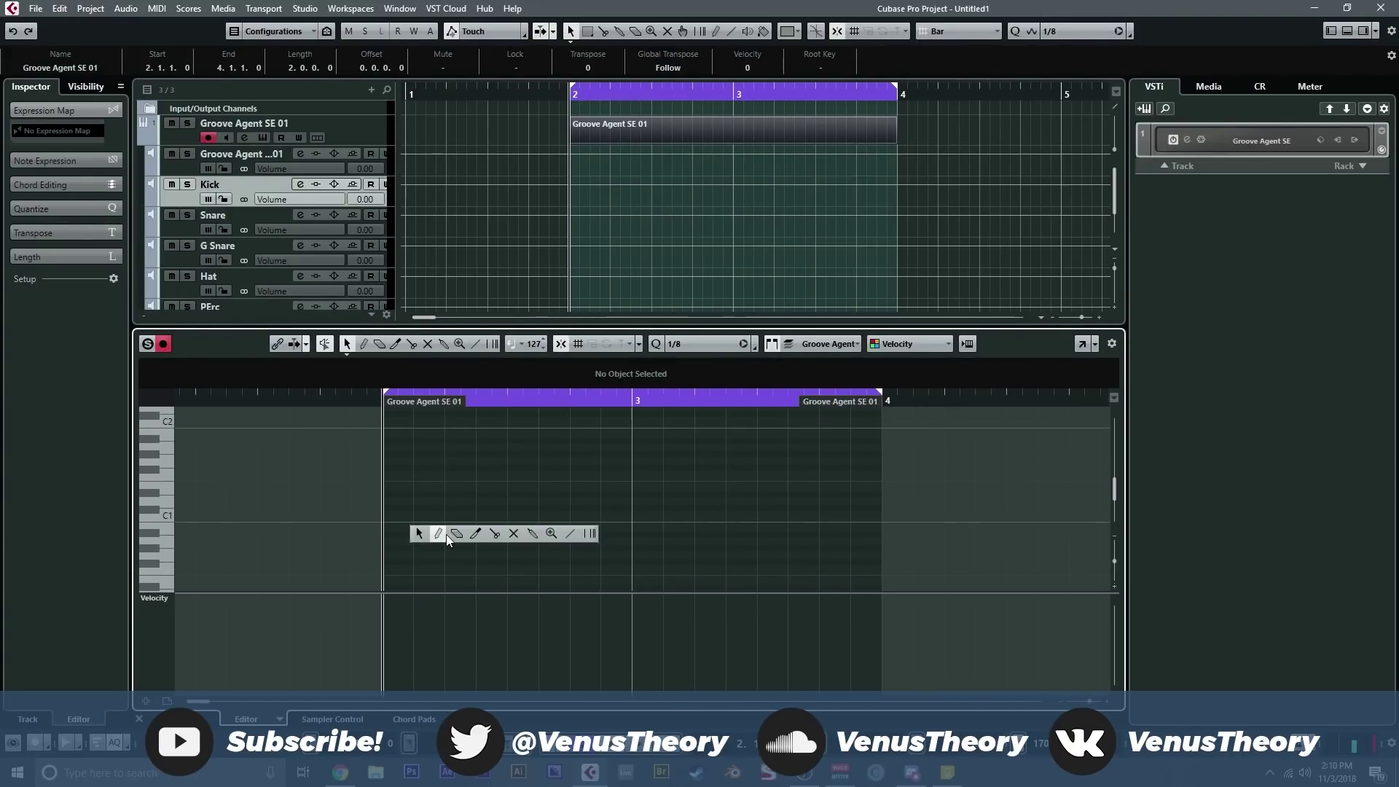
{"action": "left_click", "coordinate": [441, 534]}
{"action": "left_click", "coordinate": [407, 515]}
- Start playback and draw eighth-note D1 snare hits at 2.2.1, 2.3.3, 3.2.1 and 3.3.3
{"action": "key", "text": "space"}
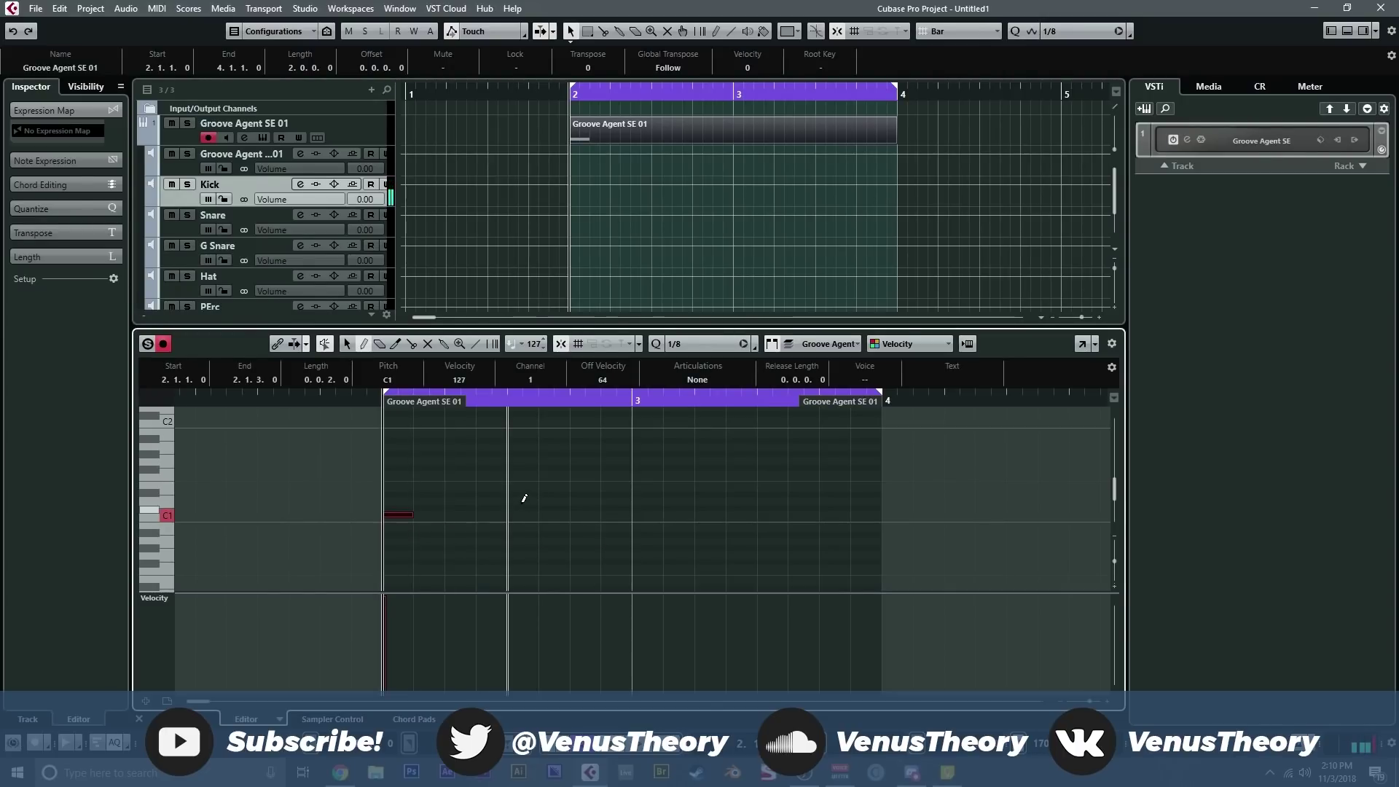
{"action": "left_click", "coordinate": [460, 500]}
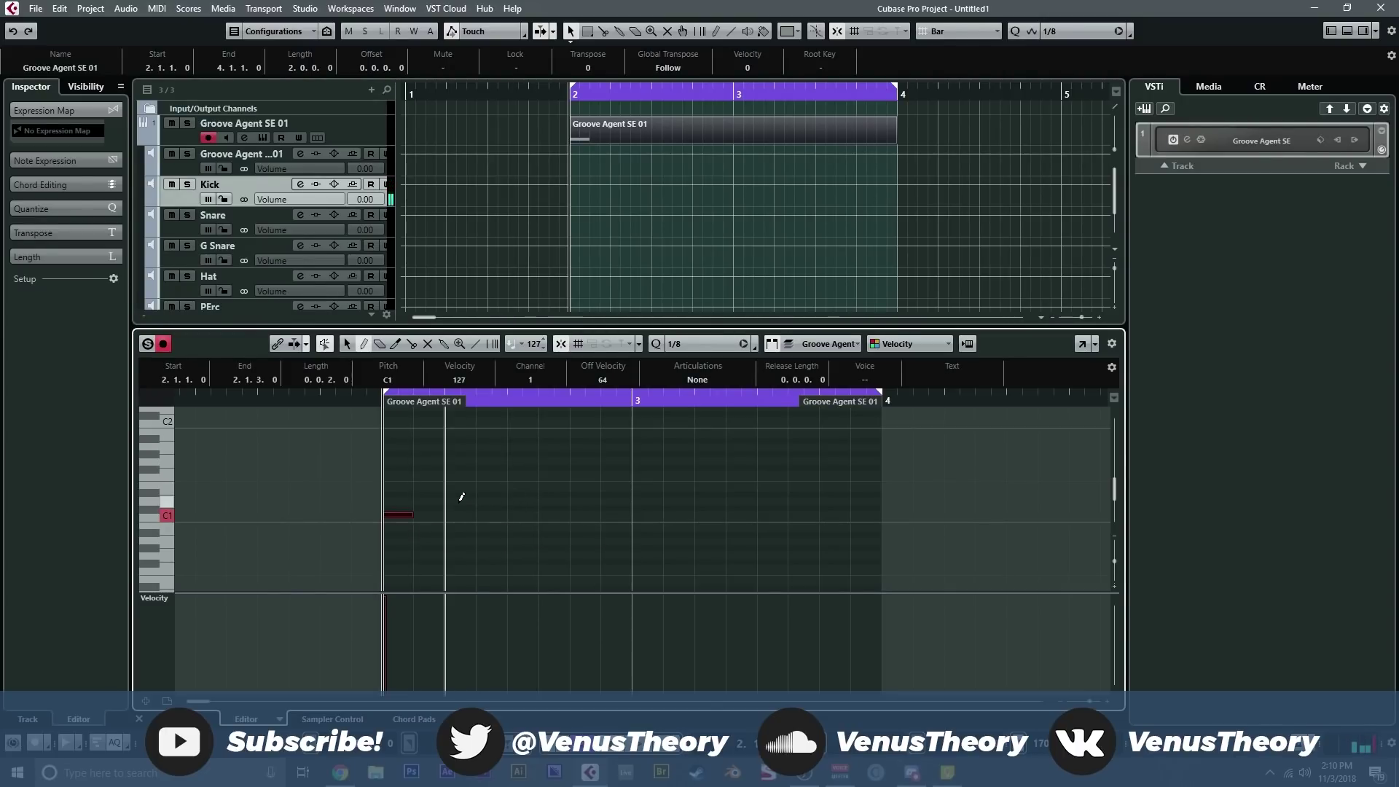
{"action": "left_click", "coordinate": [564, 500]}
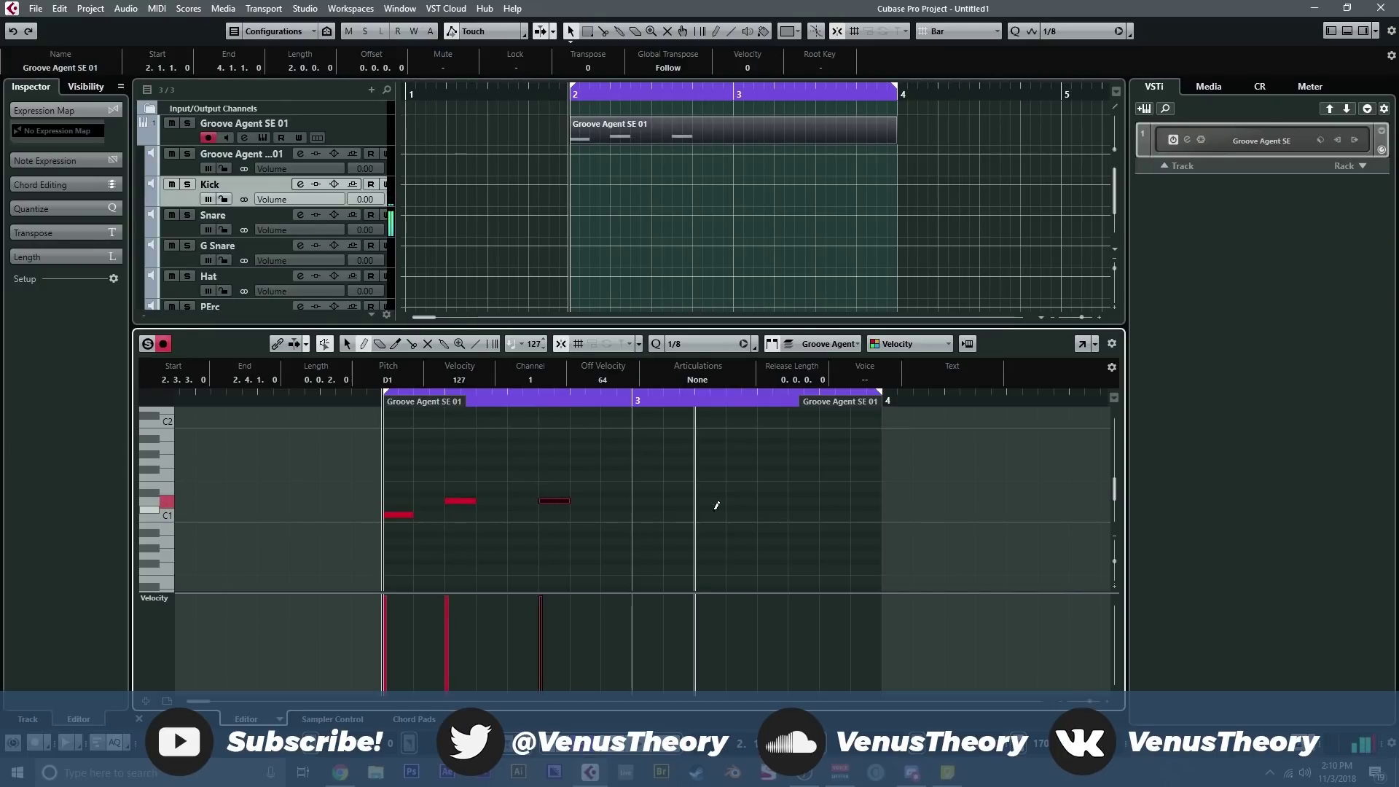
{"action": "left_click", "coordinate": [804, 500]}
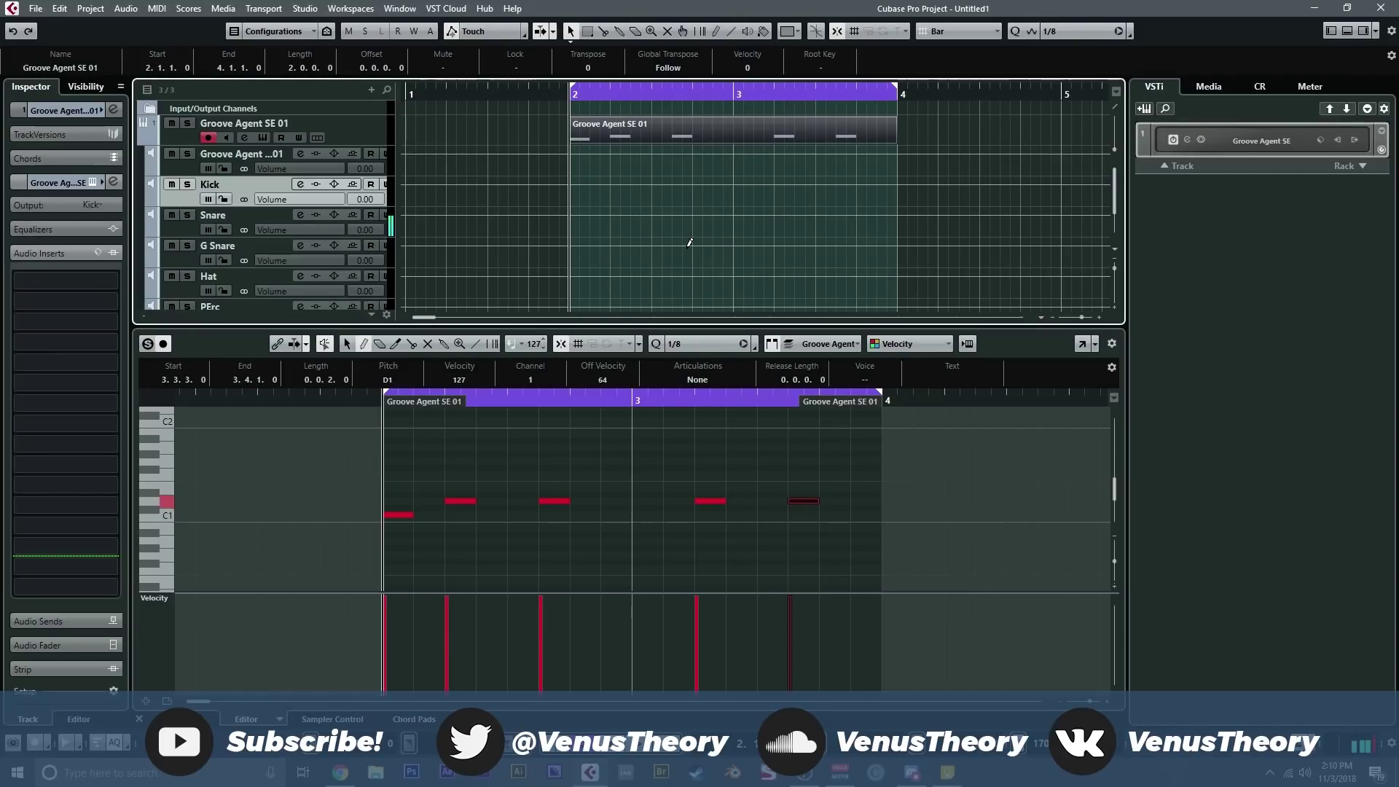
- In the MixConsole, pull the G Snare, Hat, PErc and Cym faders fully down, and set Kick to -7.57 and Snare to -11.0
{"action": "key", "text": "F3"}
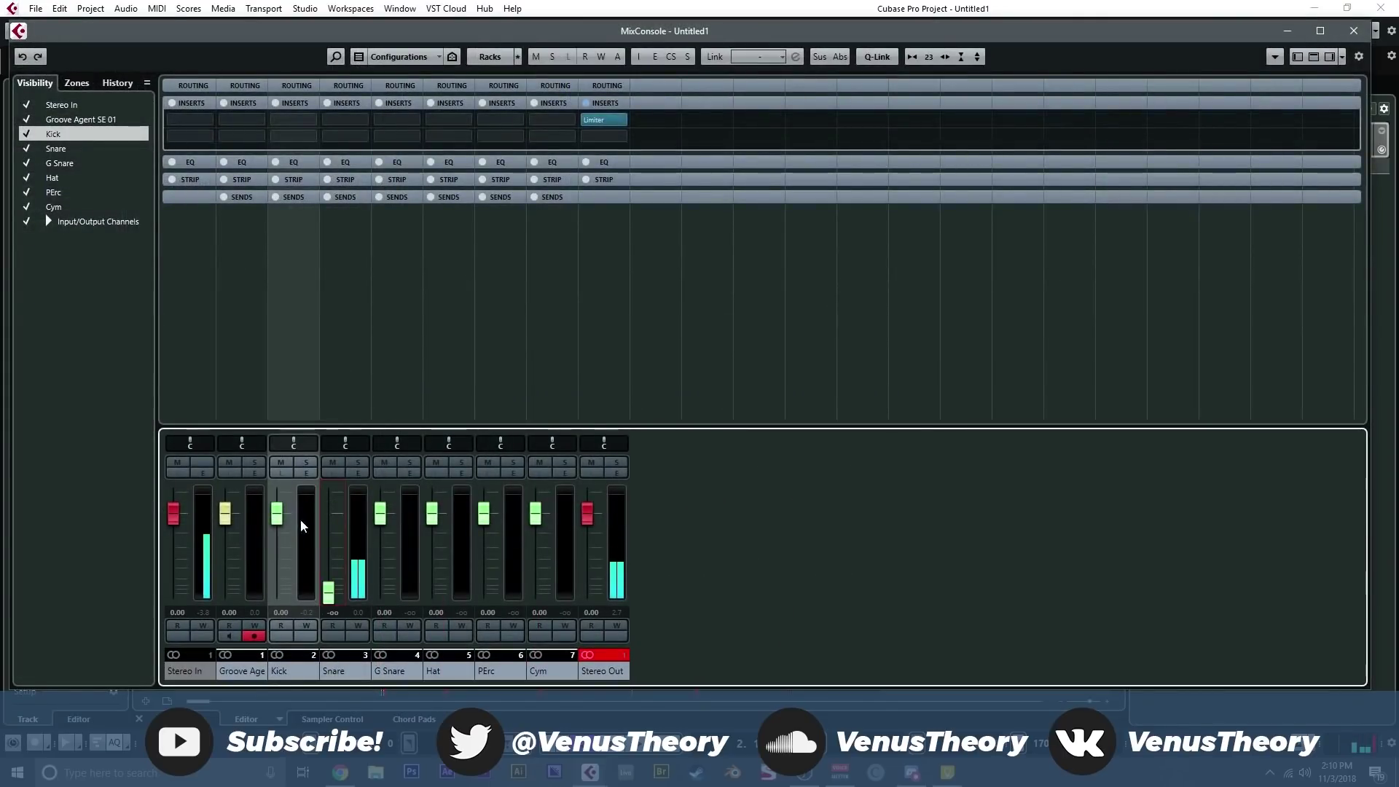
{"action": "left_click_drag", "start_coordinate": [446, 609], "coordinate": [446, 612]}
{"action": "left_click_drag", "start_coordinate": [489, 521], "coordinate": [492, 614]}
{"action": "left_click_drag", "start_coordinate": [533, 524], "coordinate": [532, 615]}
{"action": "left_click_drag", "start_coordinate": [283, 583], "coordinate": [280, 550]}
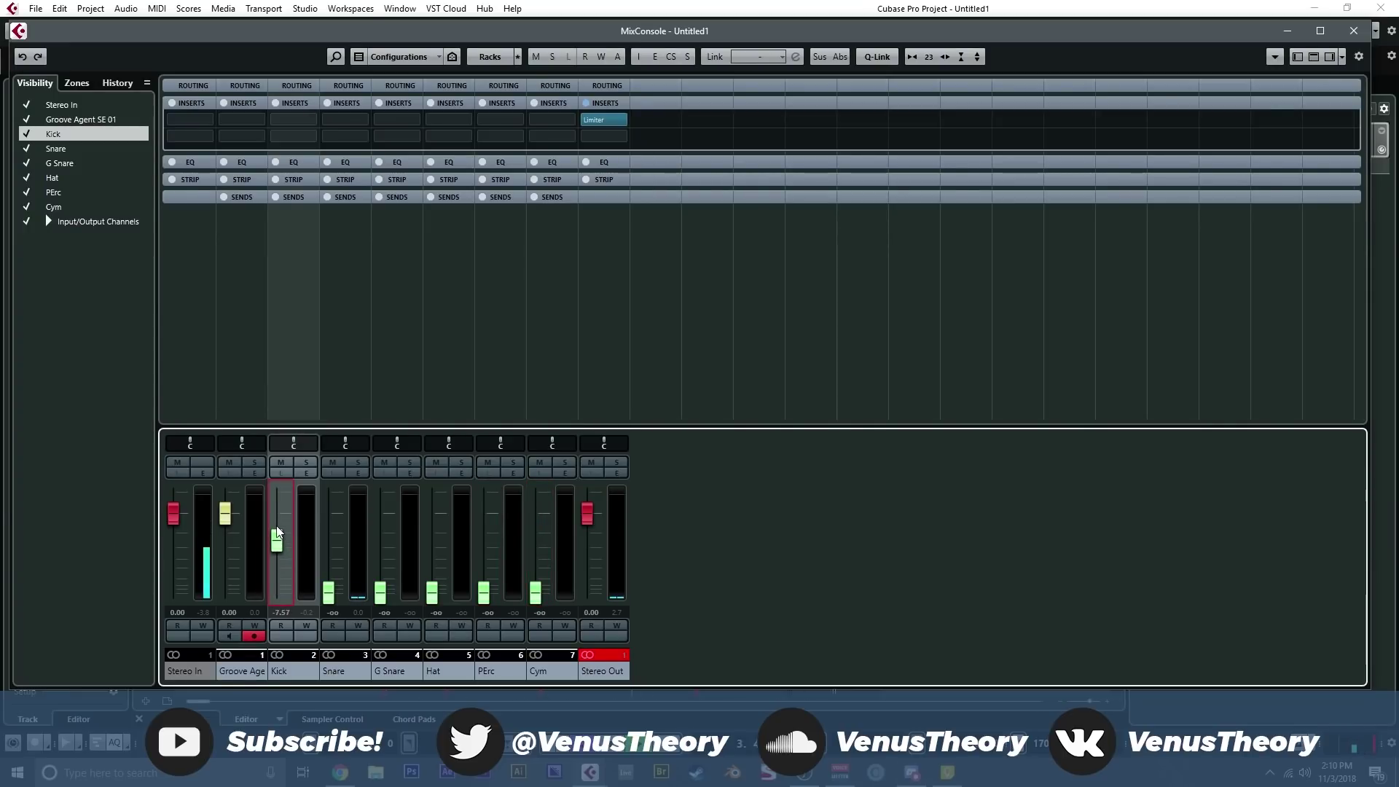
{"action": "left_click_drag", "start_coordinate": [329, 592], "coordinate": [328, 557]}
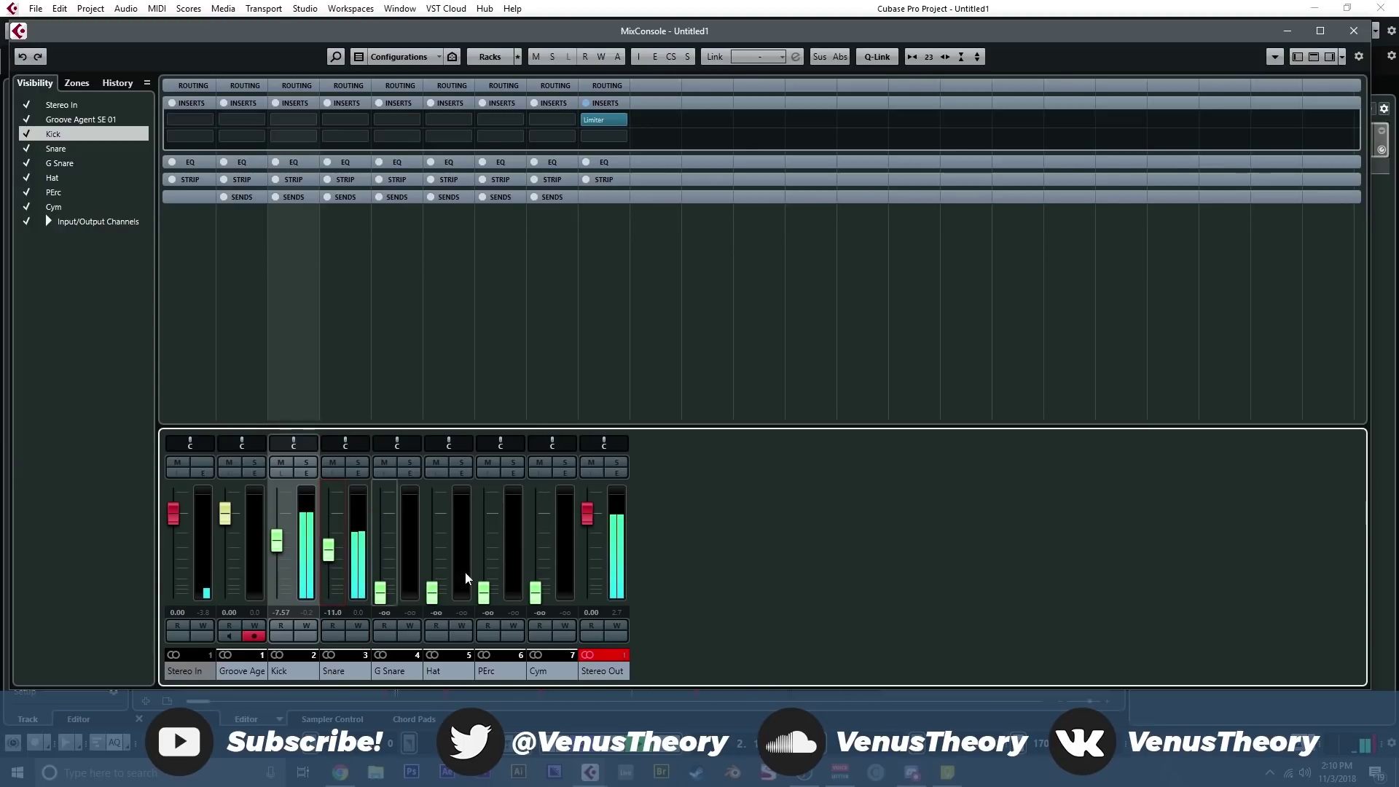
{"action": "left_click", "coordinate": [1354, 30]}
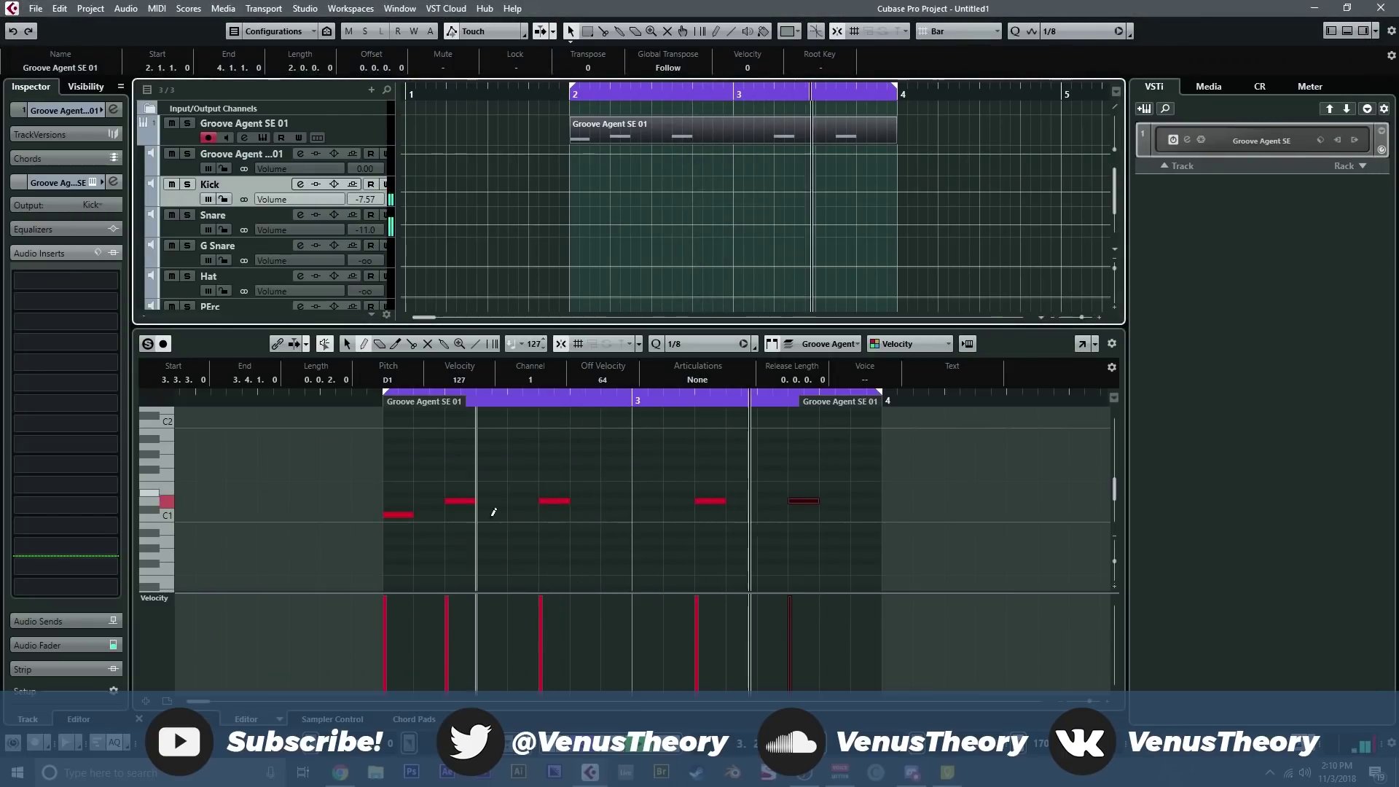
- Draw eighth-note C1 kicks at 3.1.3 and 3.3.1 in the part's second bar
{"action": "right_click", "coordinate": [583, 552]}
{"action": "left_click", "coordinate": [583, 552]}
{"action": "left_click", "coordinate": [679, 515]}
{"action": "left_click", "coordinate": [784, 514]}
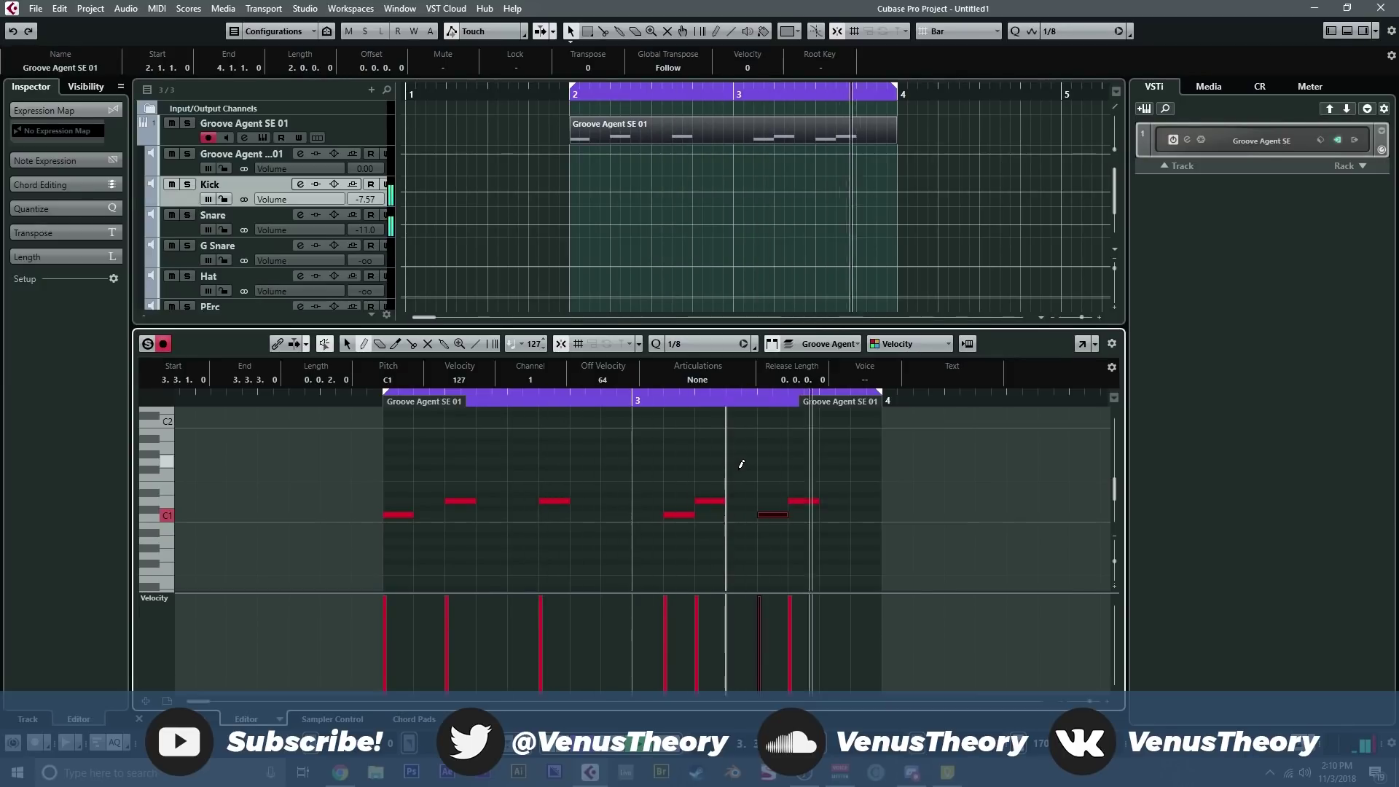
- Add a C1 kick at 3.2.3, delete the C1 kick at 3.3.1, and return to the Draw tool
{"action": "left_click", "coordinate": [743, 514]}
{"action": "key", "text": "1"}
{"action": "left_click", "coordinate": [772, 515]}
{"action": "key", "text": "Delete"}
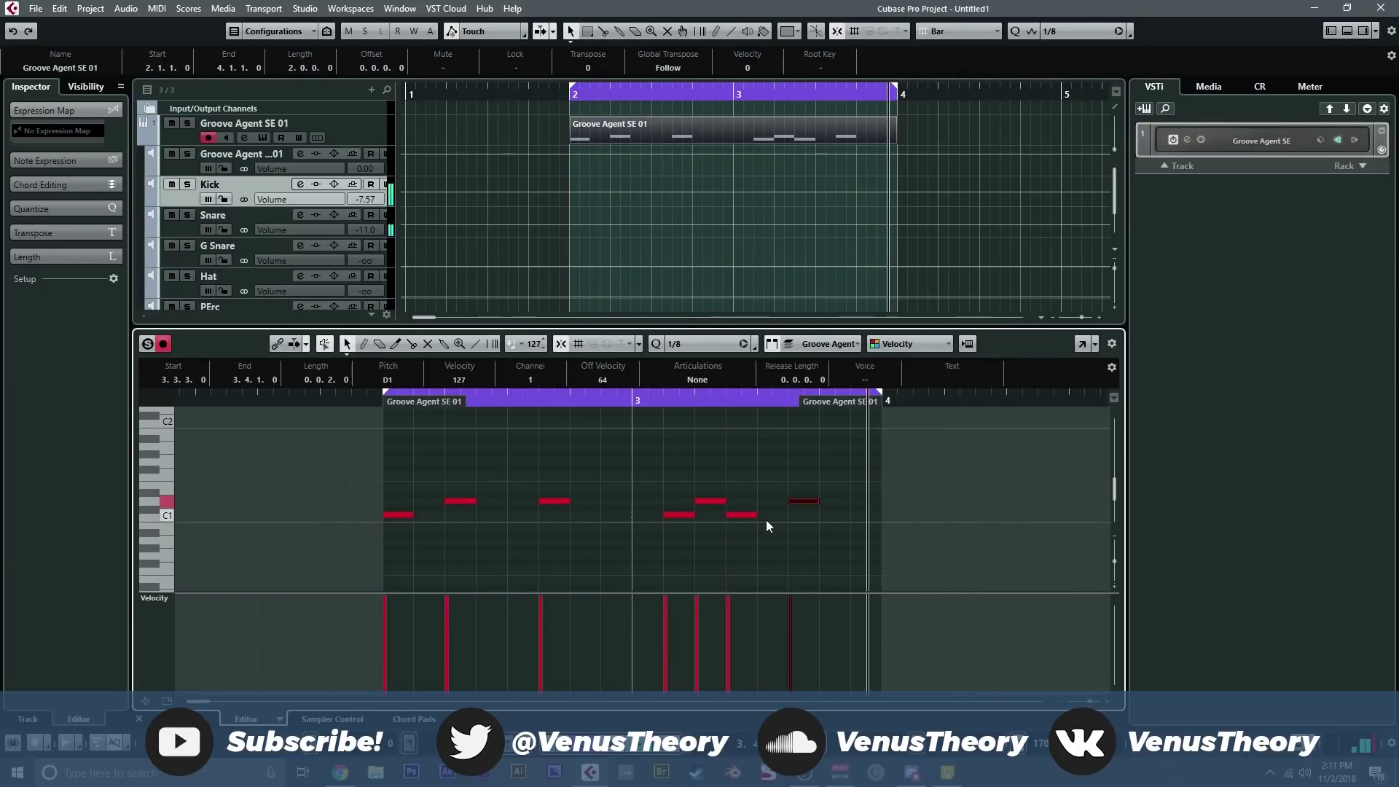
{"action": "right_click", "coordinate": [741, 465]}
{"action": "left_click", "coordinate": [759, 463]}
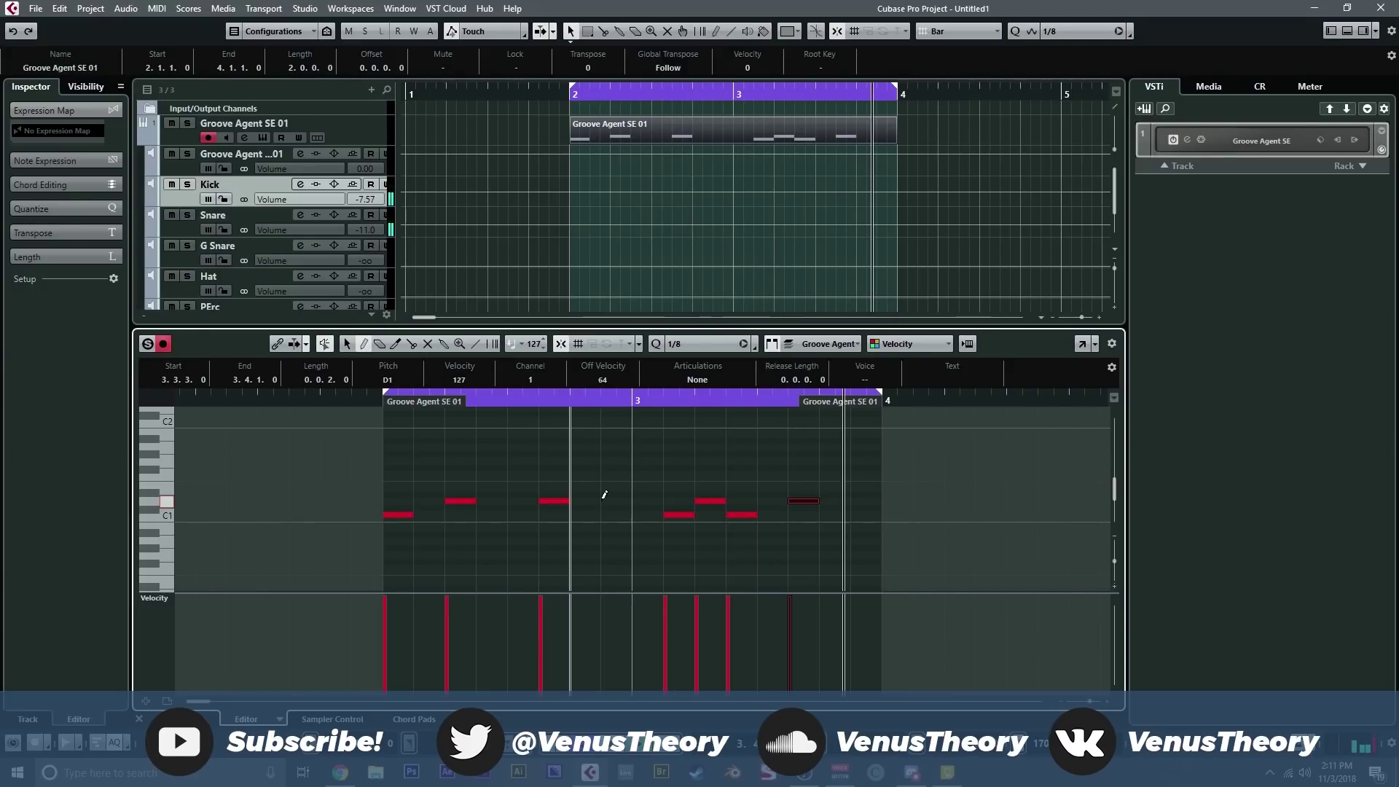
- Set the quantize grid to 1/16 and draw a sixteenth note at 2.1.4, just before the first snare
{"action": "left_click", "coordinate": [688, 344]}
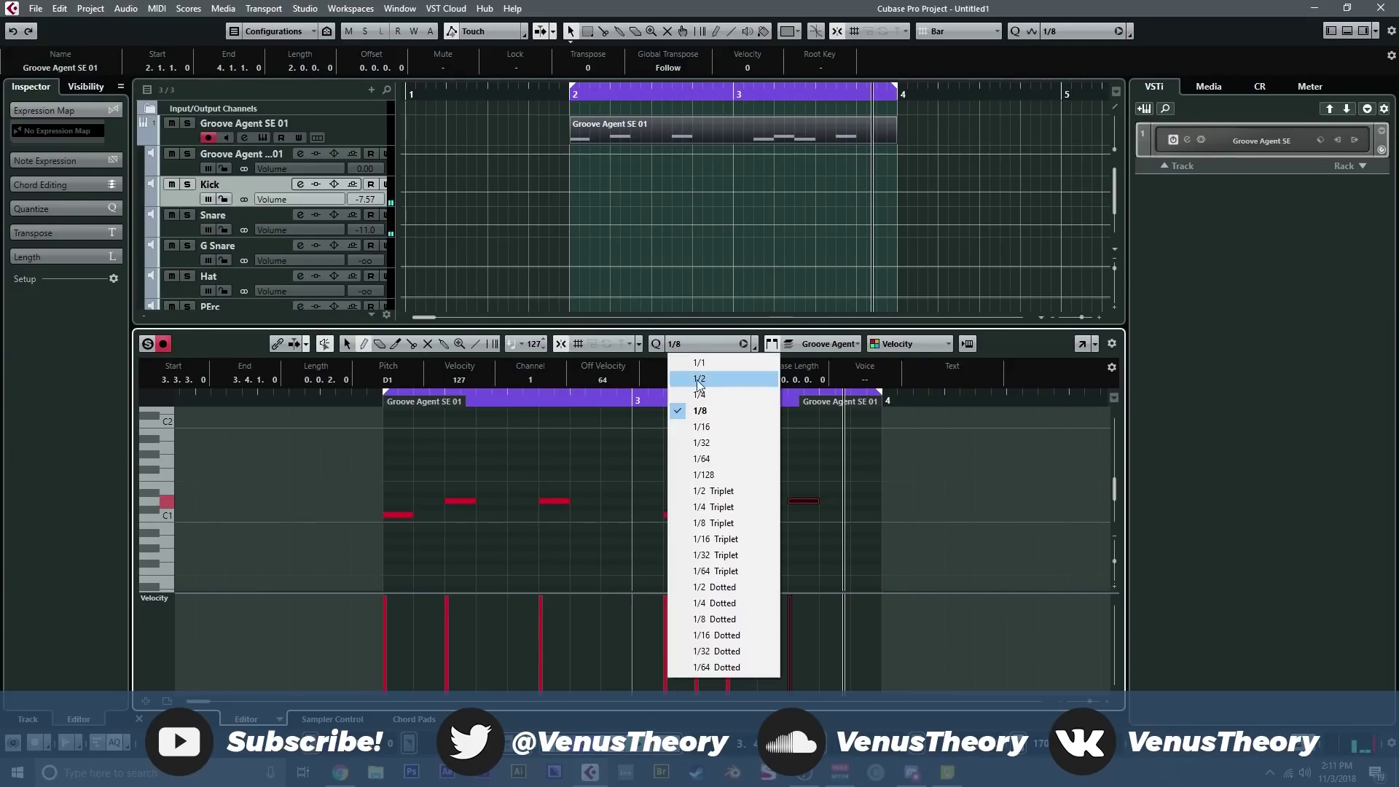
{"action": "left_click", "coordinate": [704, 427]}
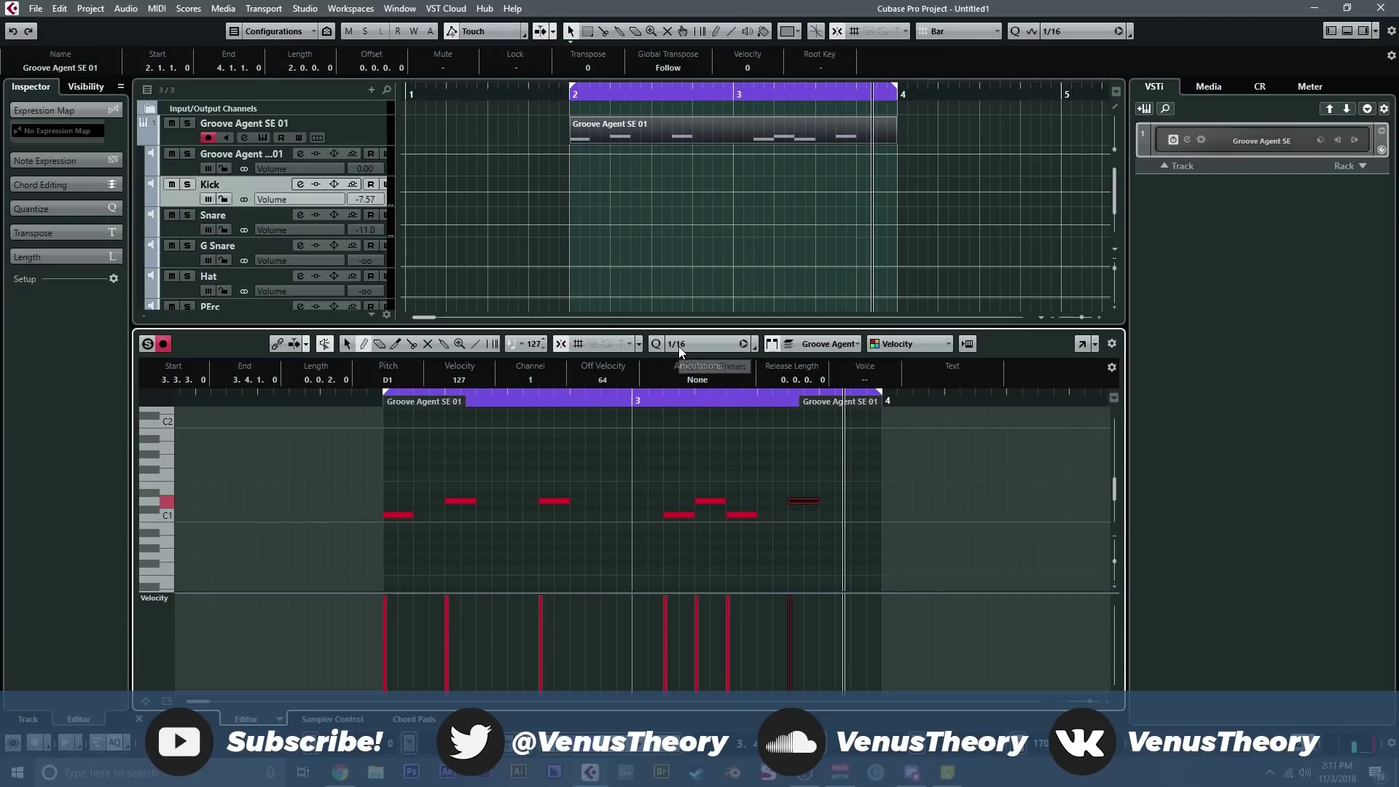
{"action": "left_click", "coordinate": [435, 494]}
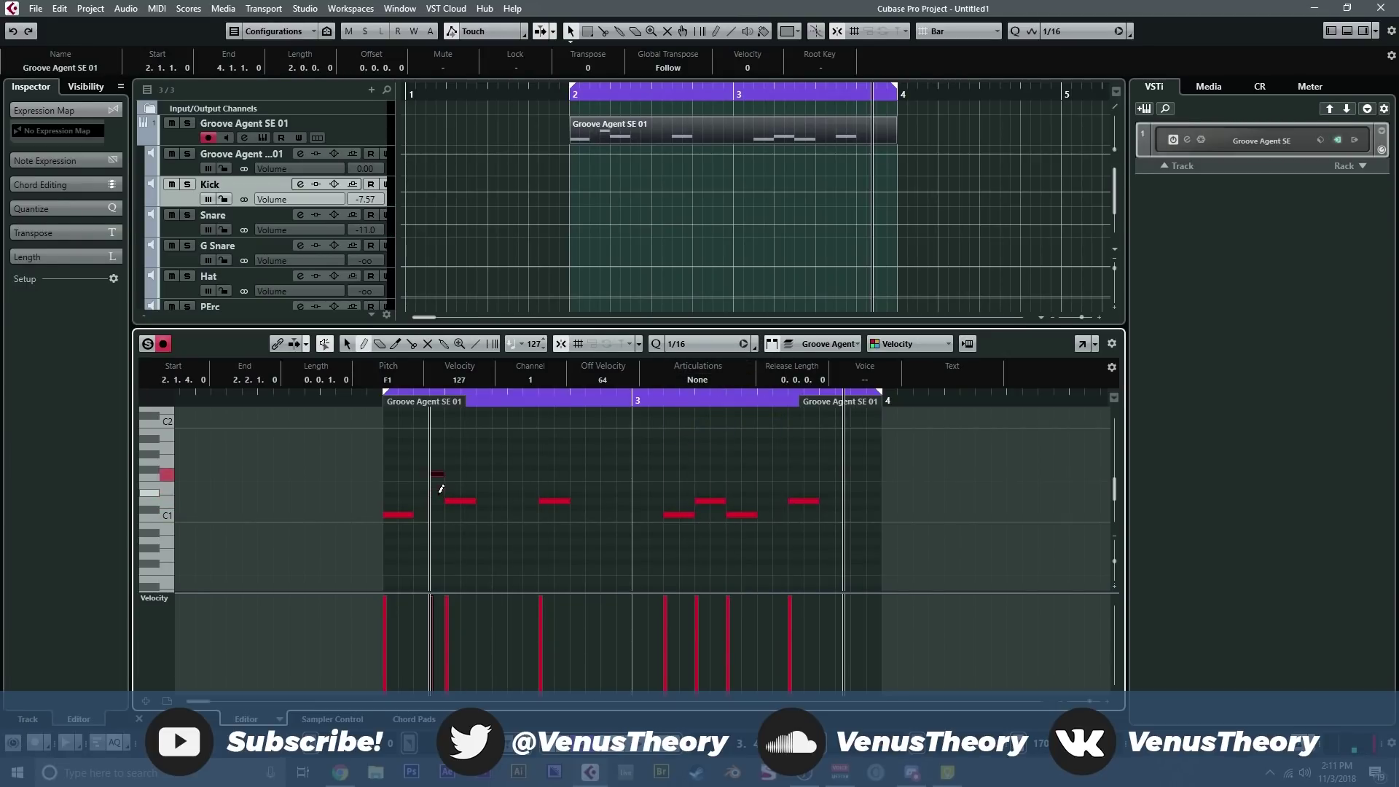
- In the MixConsole, raise G Snare to -7.57, Hat to -9.34, PErc to -8.31 and Cym to -8.06, and close it
{"action": "key", "text": "F3"}
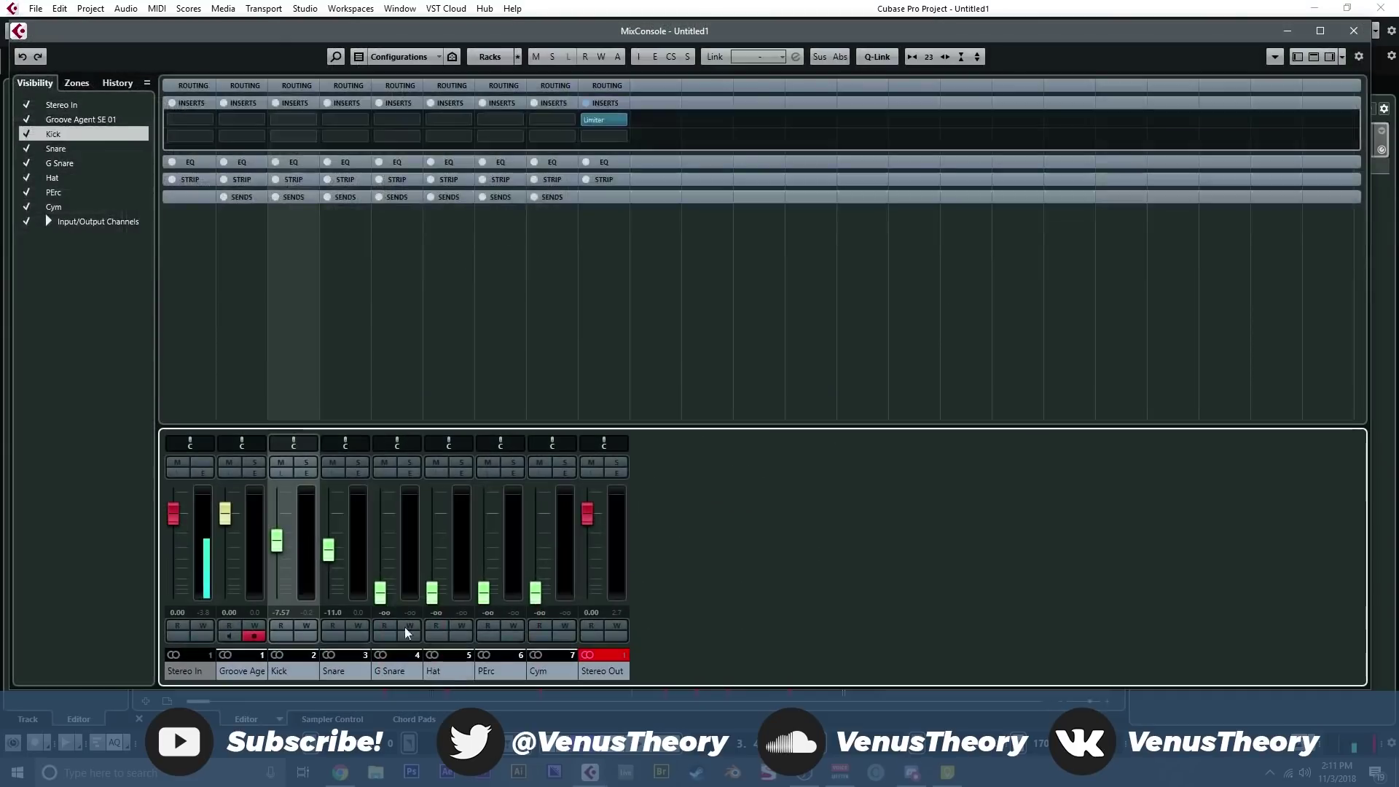
{"action": "left_click_drag", "start_coordinate": [432, 594], "coordinate": [438, 553]}
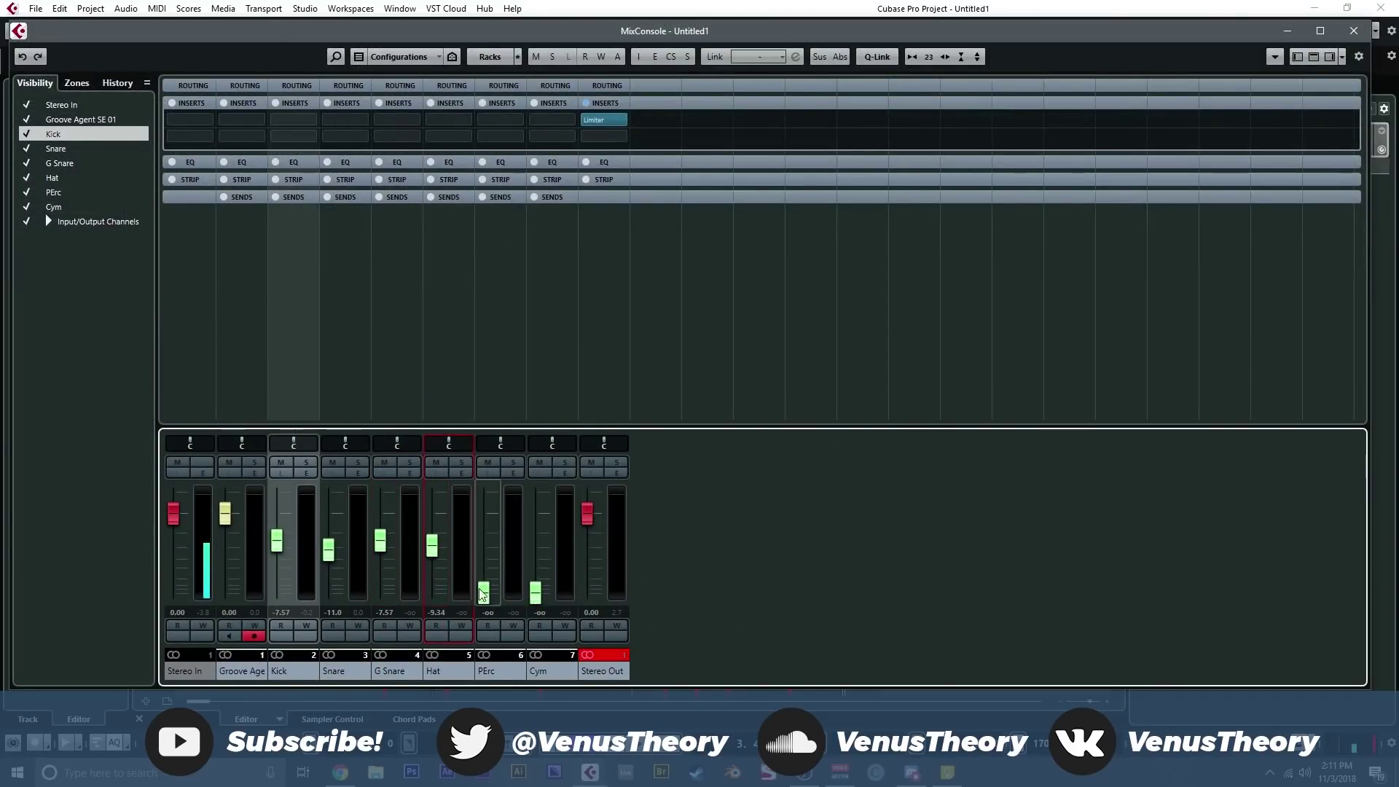
{"action": "left_click_drag", "start_coordinate": [537, 593], "coordinate": [539, 589]}
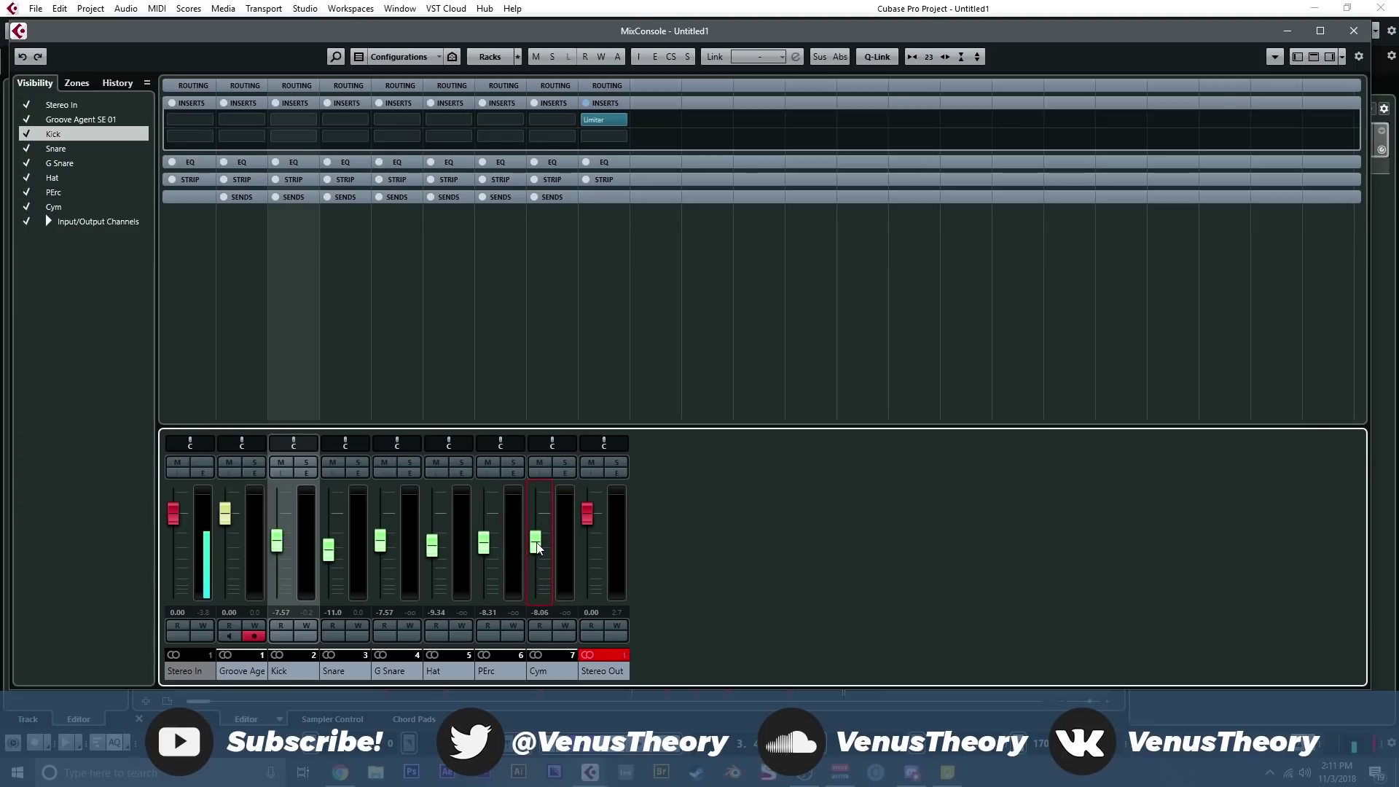
{"action": "left_click", "coordinate": [1350, 37]}
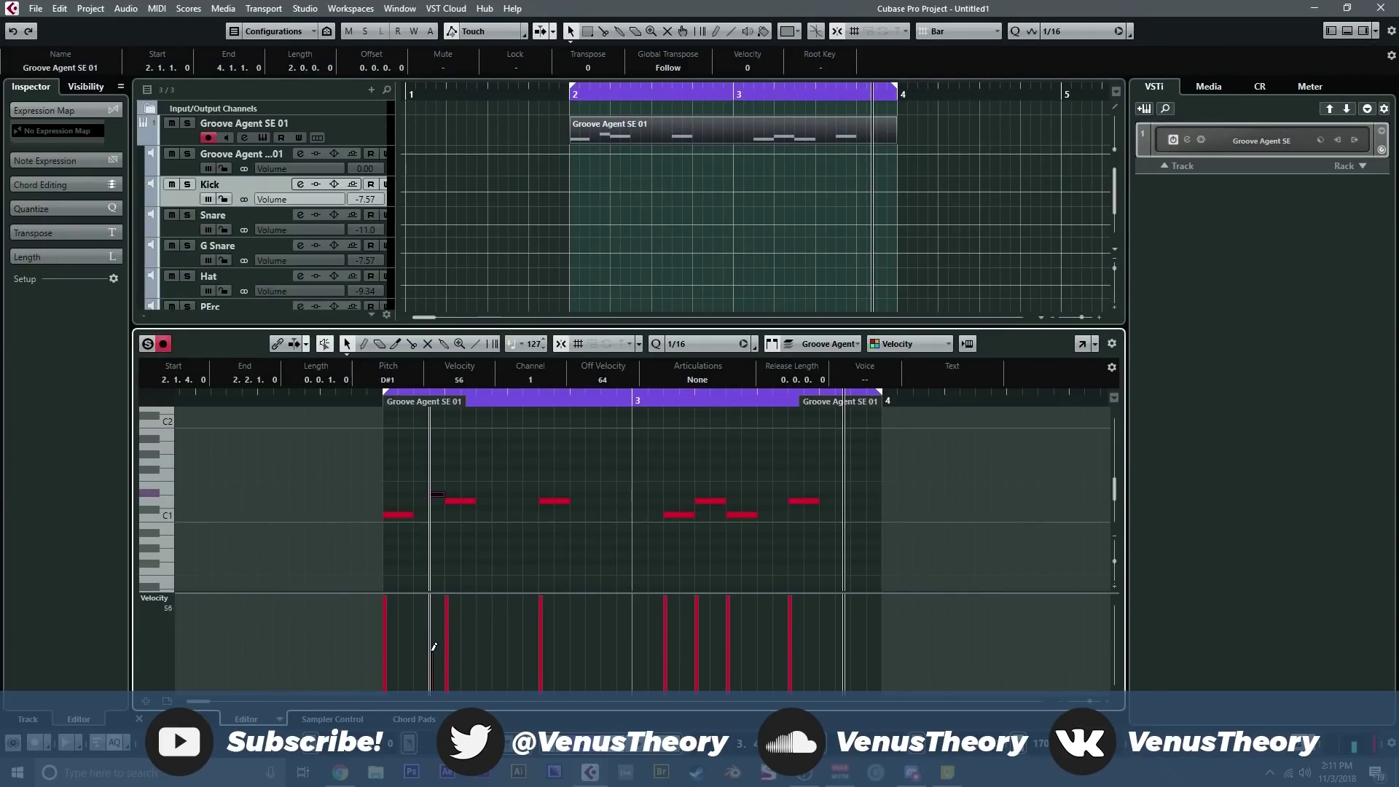
- Draw sixteenth-note D#1 ghost snares at 2.3.2, 3.1.2 and 3.3.2, giving the last two a velocity of 37
{"action": "left_click", "coordinate": [529, 488]}
{"action": "right_click", "coordinate": [529, 488]}
{"action": "left_click", "coordinate": [540, 488]}
{"action": "left_click", "coordinate": [531, 494]}
{"action": "left_click", "coordinate": [656, 494]}
{"action": "left_click_drag", "start_coordinate": [662, 642], "coordinate": [657, 645]}
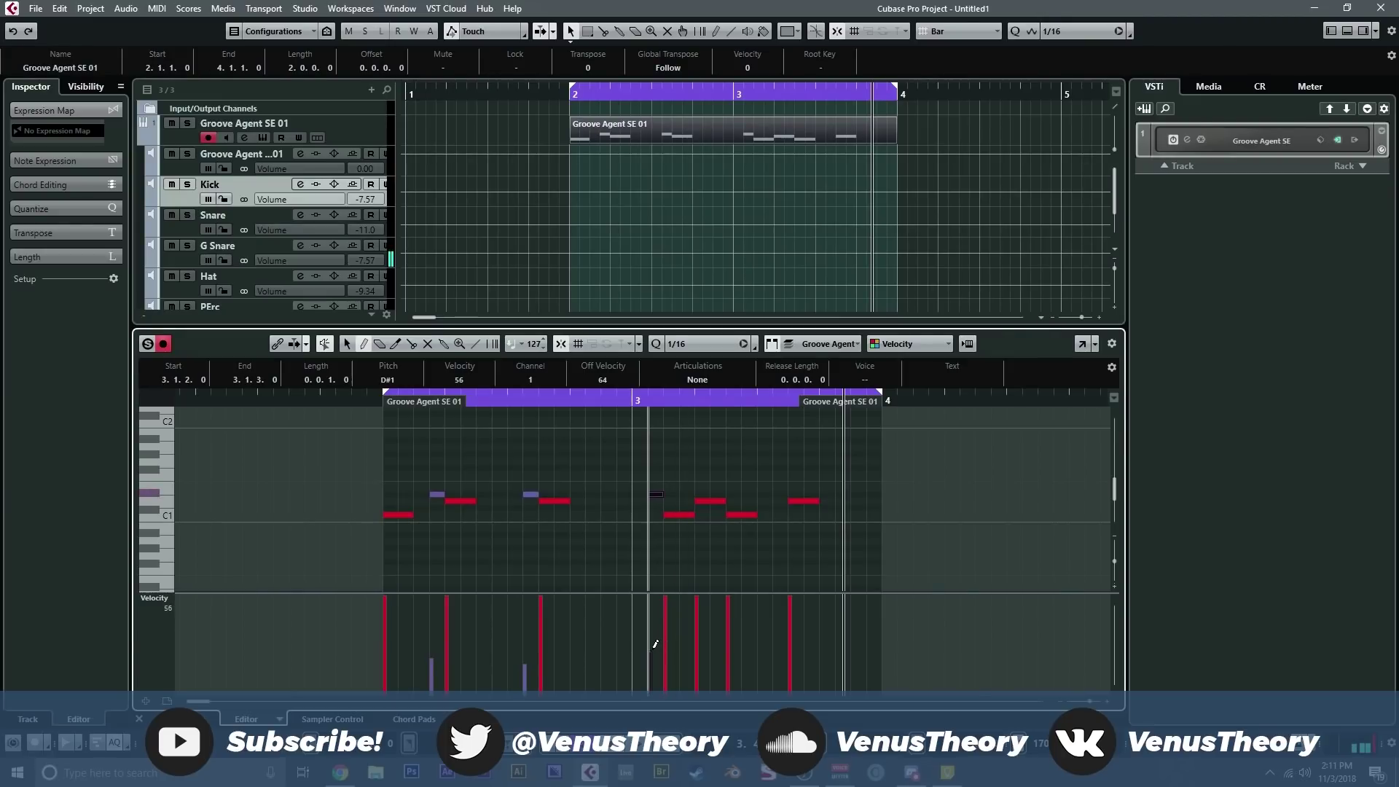
{"action": "left_click", "coordinate": [780, 494]}
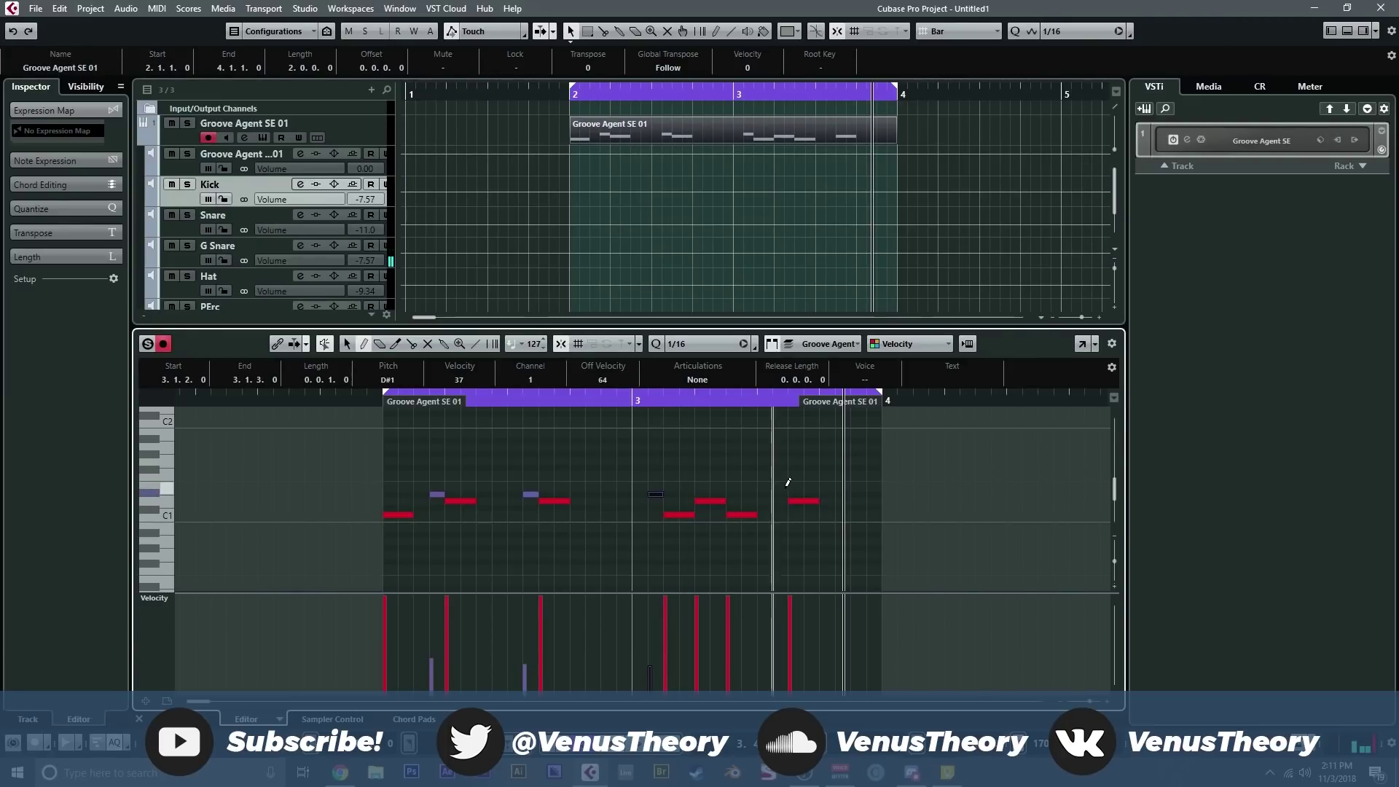
- Play the pattern back from just before bar 2 to hear the ghost snares
{"action": "right_click", "coordinate": [752, 508]}
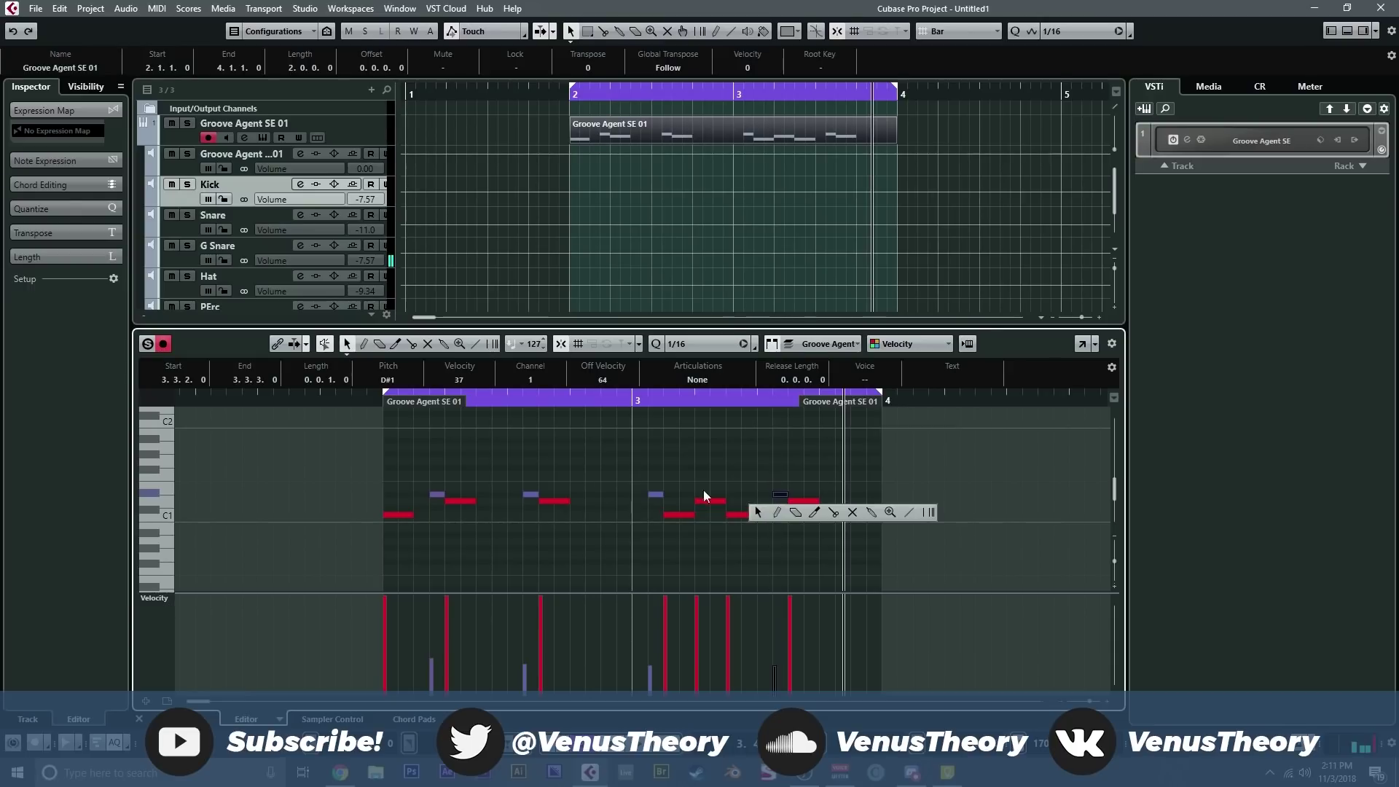
{"action": "left_click", "coordinate": [374, 431]}
{"action": "left_click", "coordinate": [370, 400]}
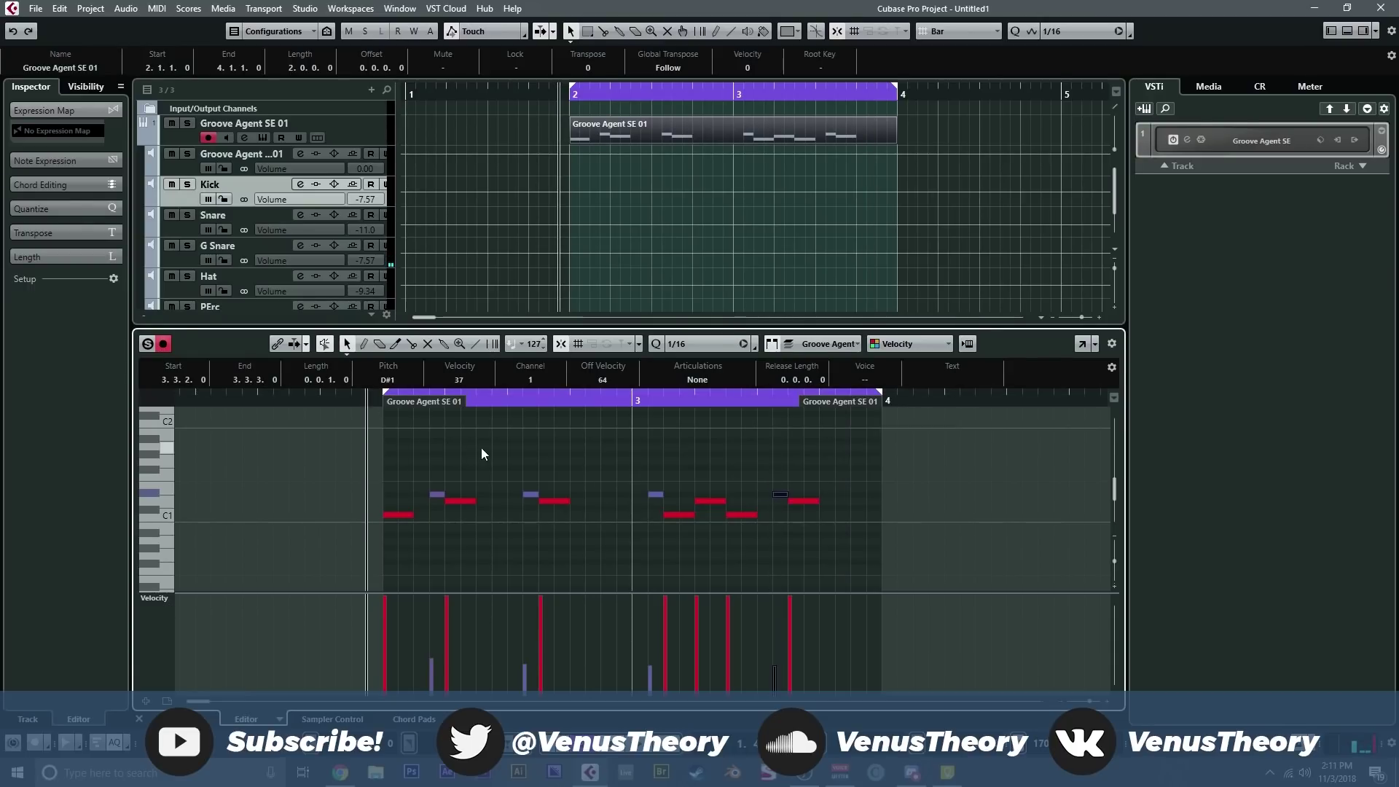
{"action": "key", "text": "space"}
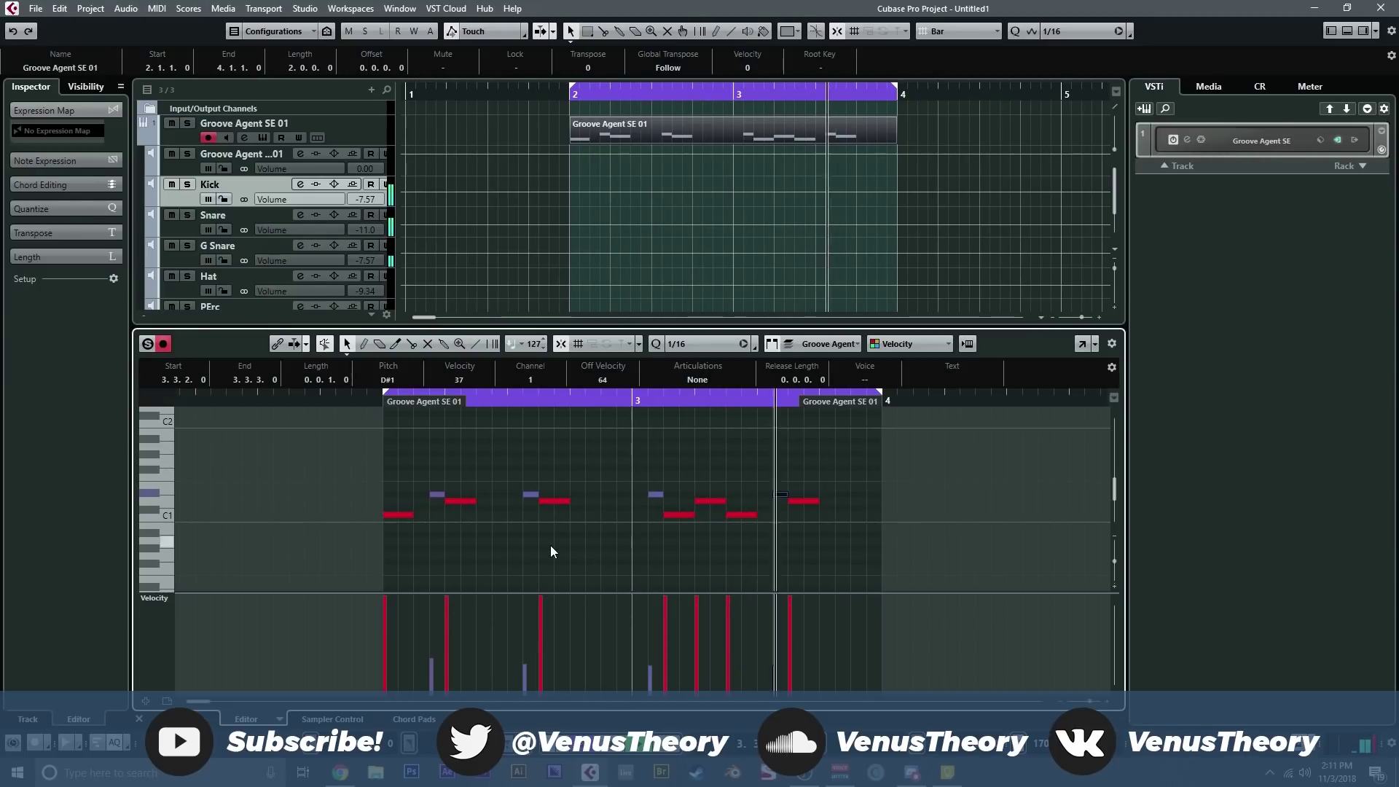
- Lower the velocities of the kicks and D1 snares after the opening kick by varying amounts, with the 3.2.3 kick softest
{"action": "left_click", "coordinate": [550, 614]}
{"action": "left_click", "coordinate": [790, 623]}
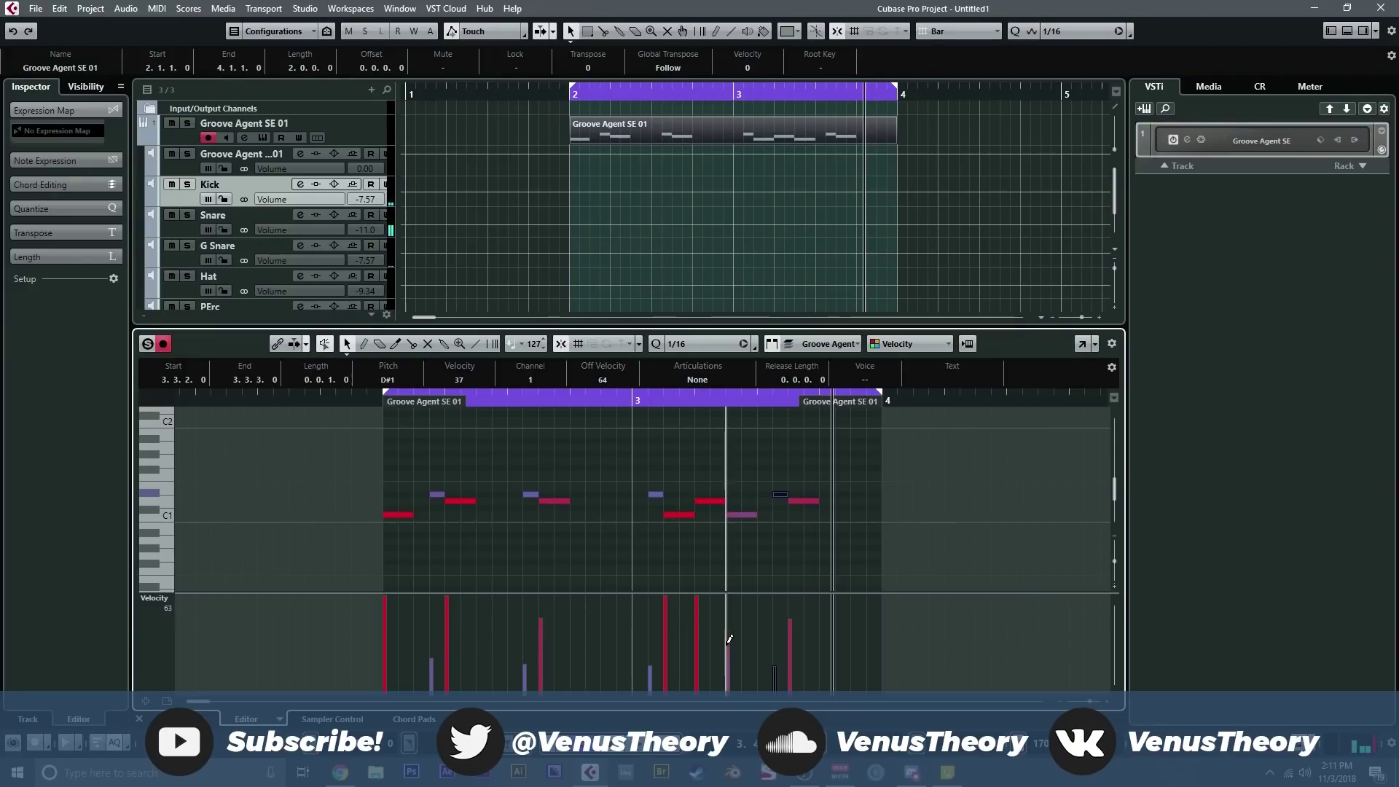
{"action": "left_click", "coordinate": [673, 617]}
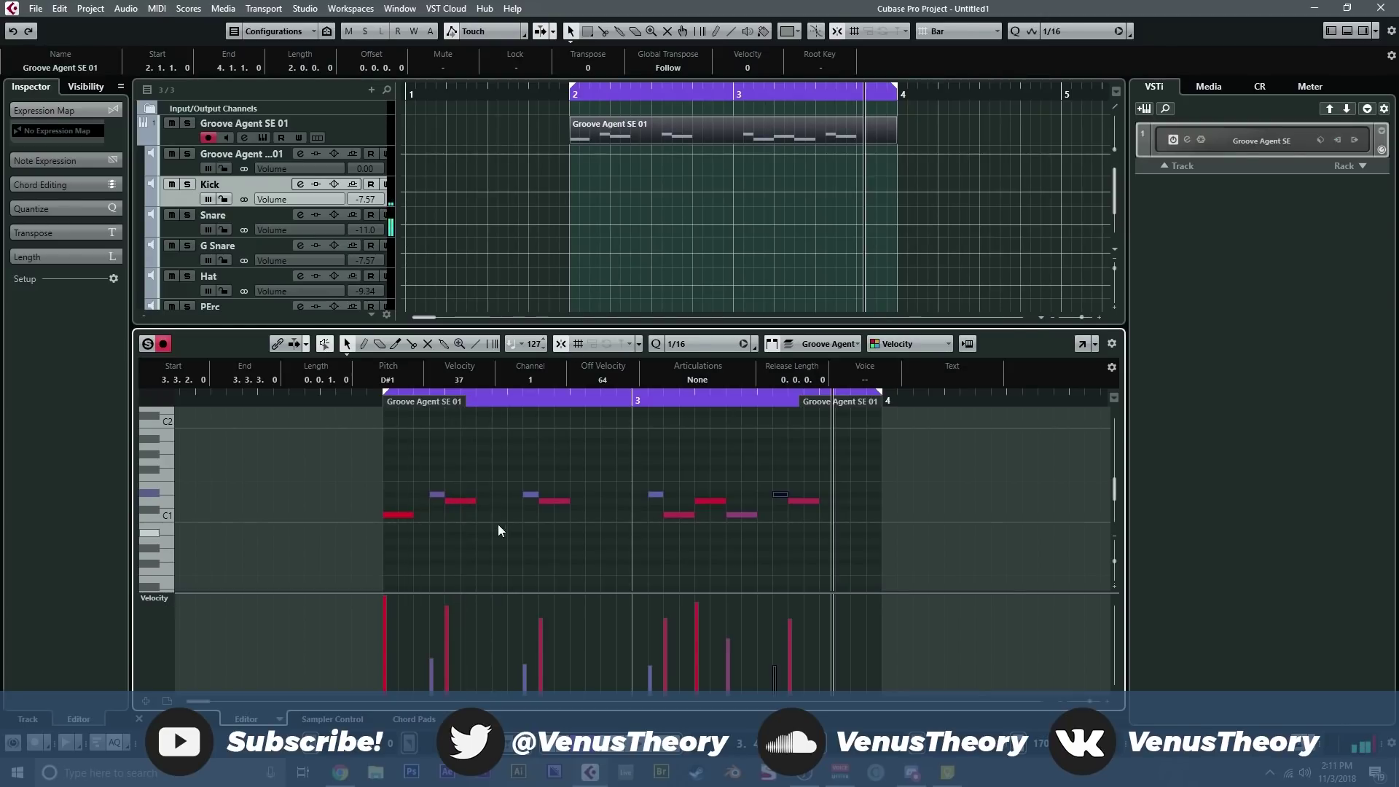
- Draw an eighth-note A#1 hit at 2.1.1 and set the quantize grid to 1/8
{"action": "right_click", "coordinate": [521, 493]}
{"action": "left_click", "coordinate": [555, 499]}
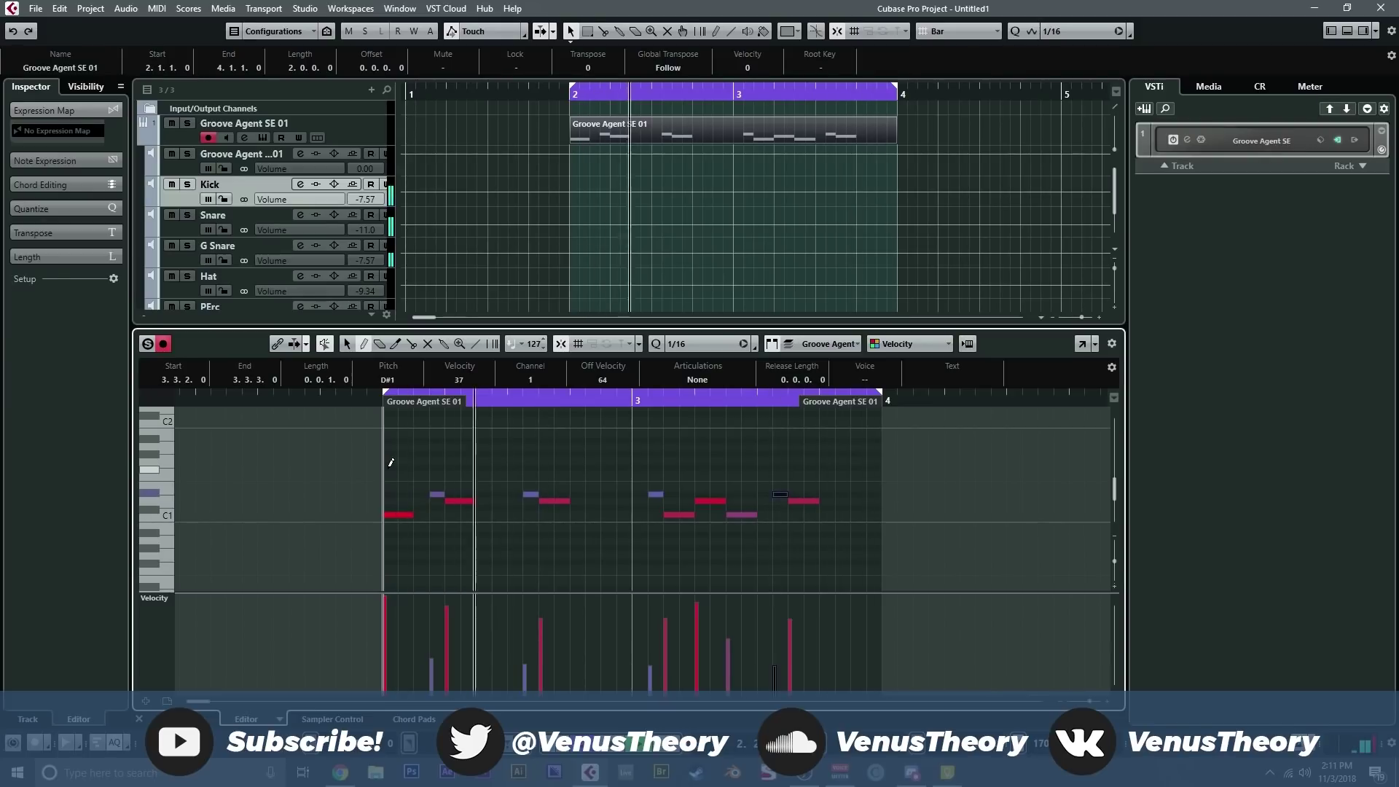
{"action": "mouse_move", "coordinate": [391, 437]}
{"action": "left_mouse_down"}
{"action": "mouse_move", "coordinate": [446, 439]}
{"action": "mouse_move", "coordinate": [413, 439]}
{"action": "left_mouse_up"}
{"action": "left_click", "coordinate": [696, 344]}
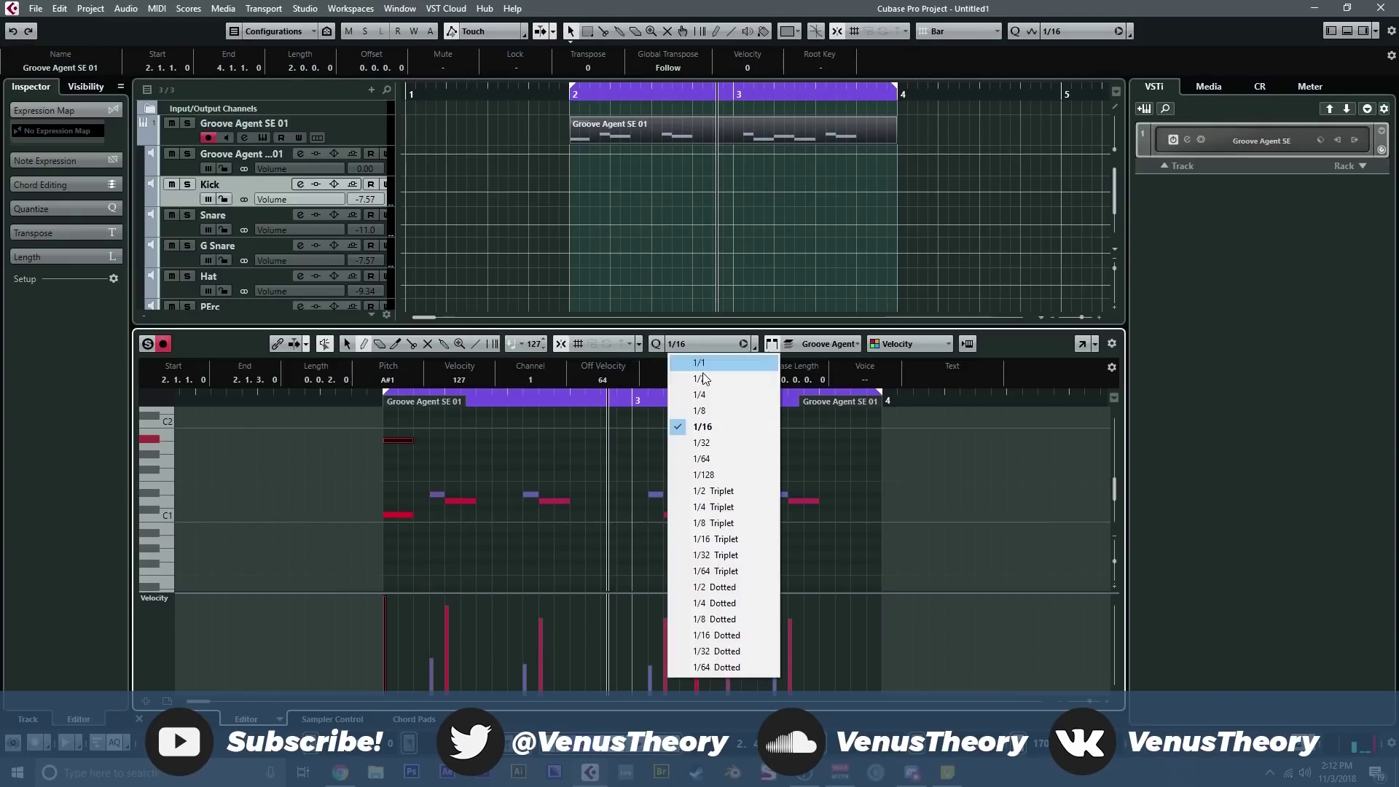
{"action": "left_click", "coordinate": [707, 411]}
- Fill the rest of bar 2 with eighth notes alternating between B1 and A#1, starting with B1 at 2.1.3
{"action": "left_click", "coordinate": [440, 446]}
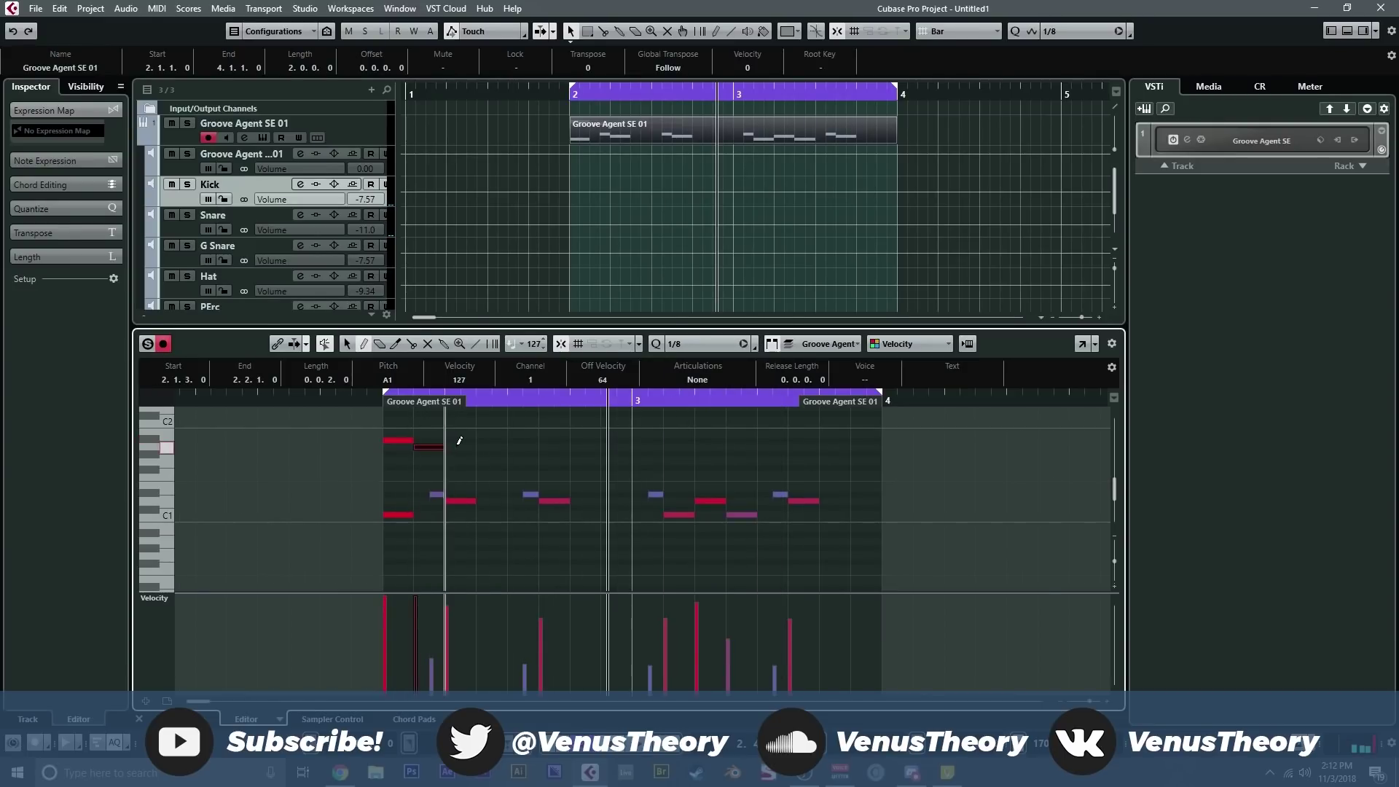
{"action": "left_click", "coordinate": [472, 440]}
{"action": "left_click", "coordinate": [487, 435]}
{"action": "left_click", "coordinate": [522, 440]}
{"action": "left_click", "coordinate": [561, 434]}
{"action": "left_click", "coordinate": [584, 439]}
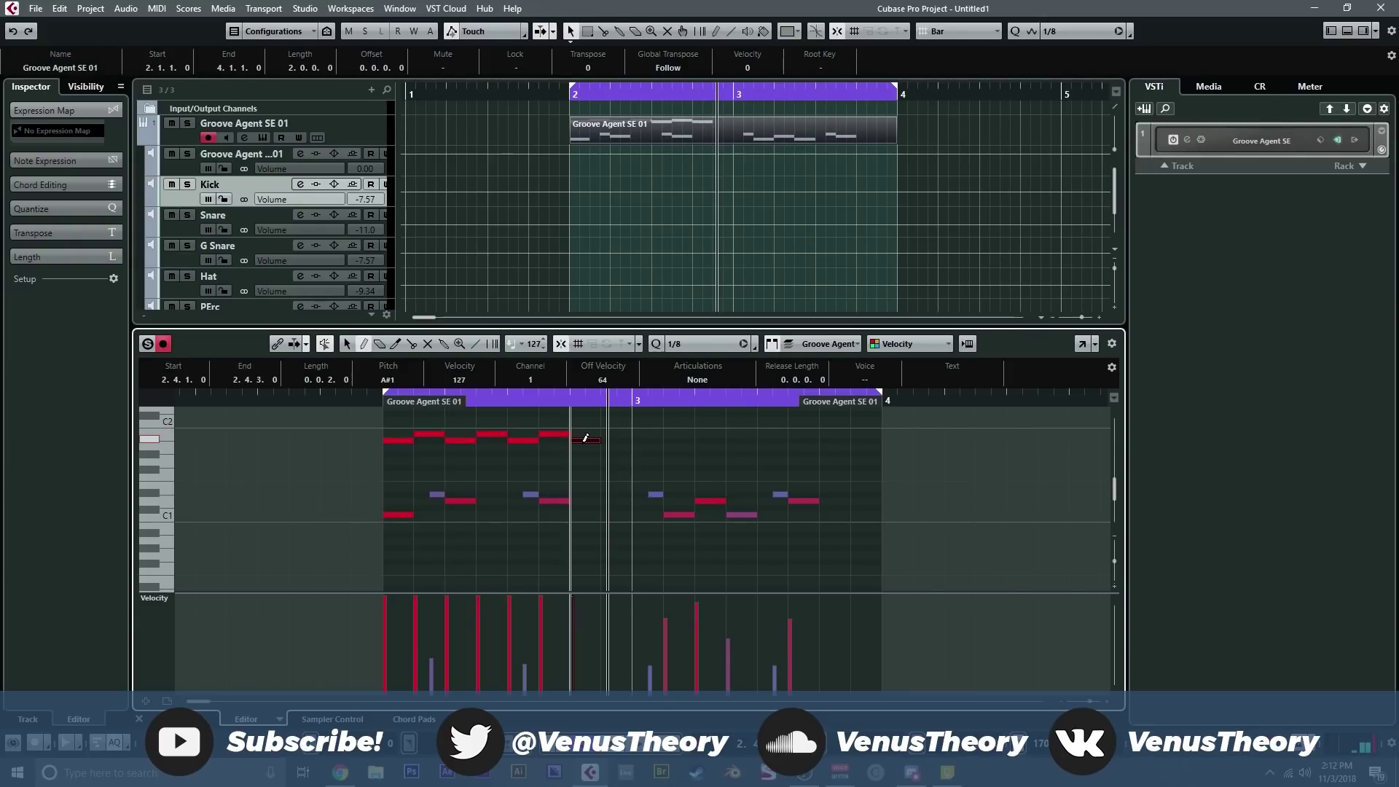
{"action": "right_click", "coordinate": [616, 436]}
{"action": "left_click", "coordinate": [616, 436]}
- Lower the velocities of bar 2's A#1 and B1 notes, with the first A#1 at 95 and the B1 offbeats much softer
{"action": "mouse_move", "coordinate": [592, 422]}
{"action": "left_mouse_down"}
{"action": "mouse_move", "coordinate": [627, 449]}
{"action": "mouse_move", "coordinate": [394, 457]}
{"action": "left_mouse_up"}
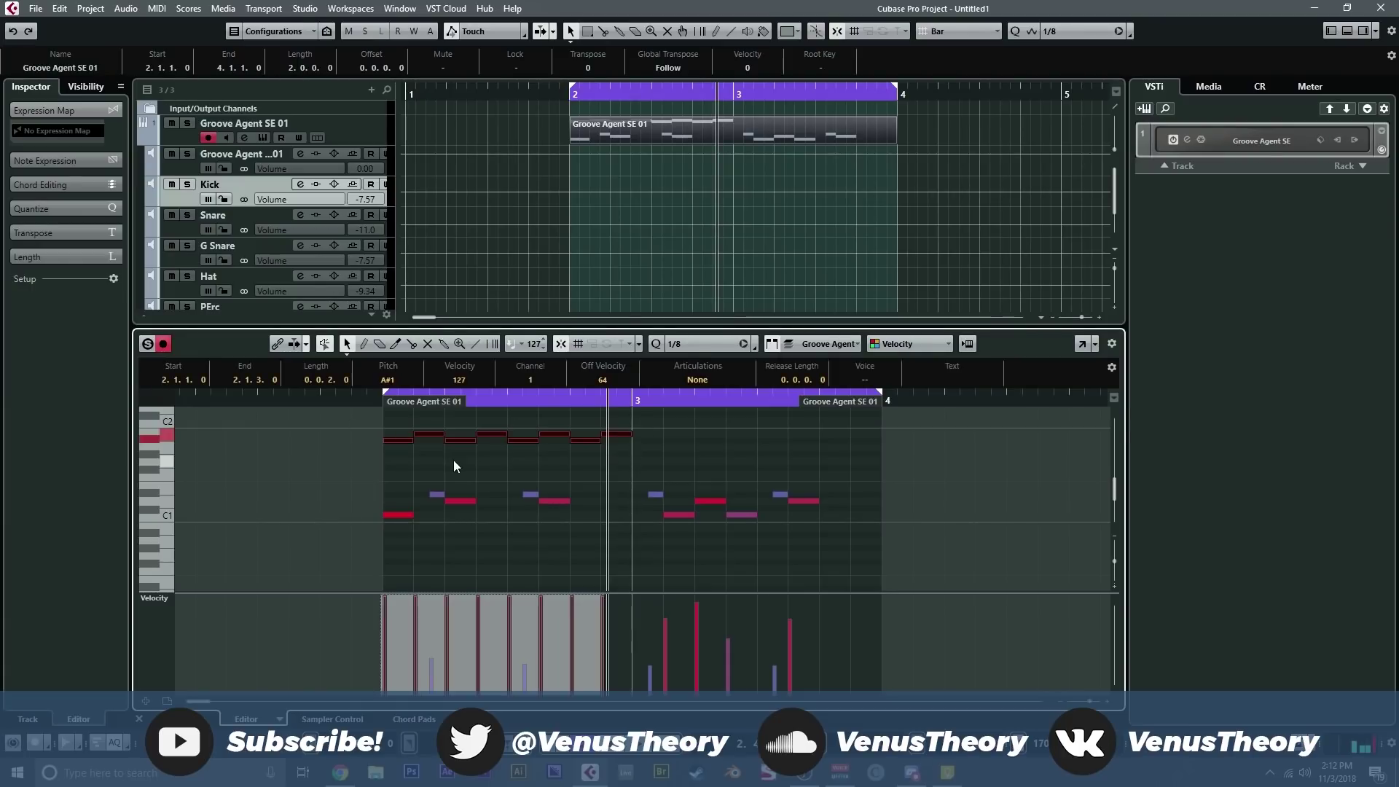
{"action": "left_click_drag", "start_coordinate": [397, 624], "coordinate": [425, 637]}
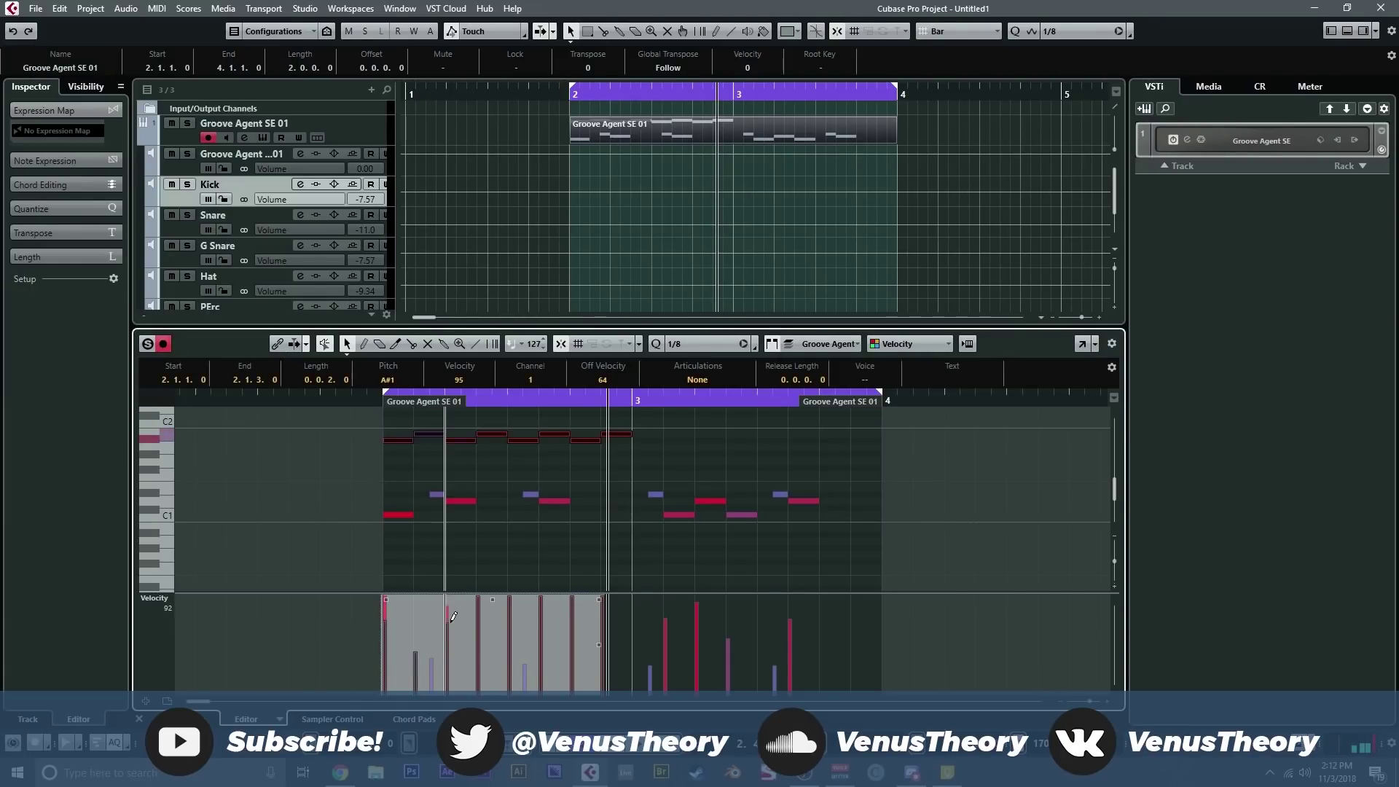
{"action": "mouse_move", "coordinate": [494, 642]}
{"action": "left_mouse_down"}
{"action": "mouse_move", "coordinate": [518, 619]}
{"action": "mouse_move", "coordinate": [548, 624]}
{"action": "left_mouse_up"}
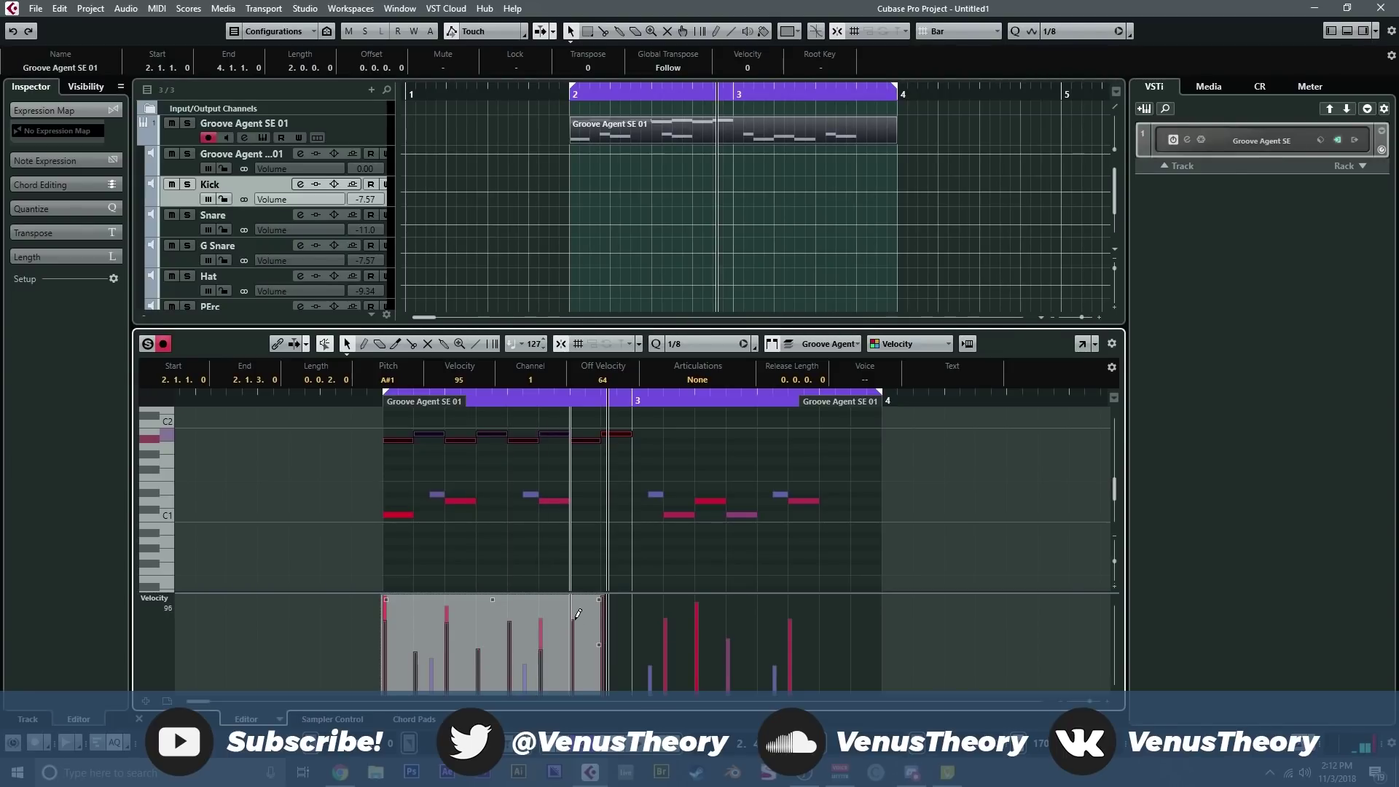
- Duplicate bar 2's A#1 and B1 notes into bar 3 and play the pattern from the start
{"action": "left_click_drag", "start_coordinate": [658, 409], "coordinate": [399, 466]}
{"action": "key", "text": "ctrl+d"}
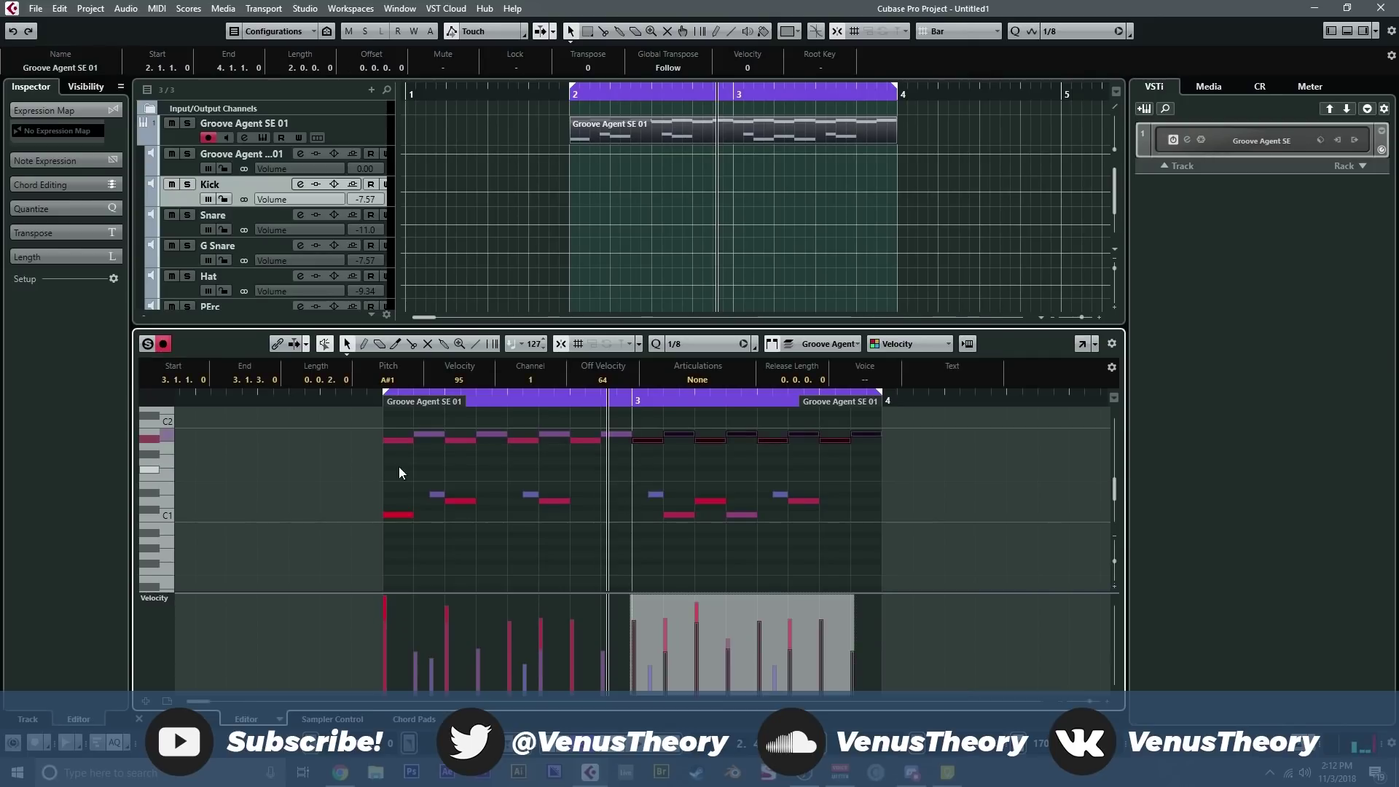
{"action": "left_click", "coordinate": [365, 422]}
{"action": "key", "text": "space"}
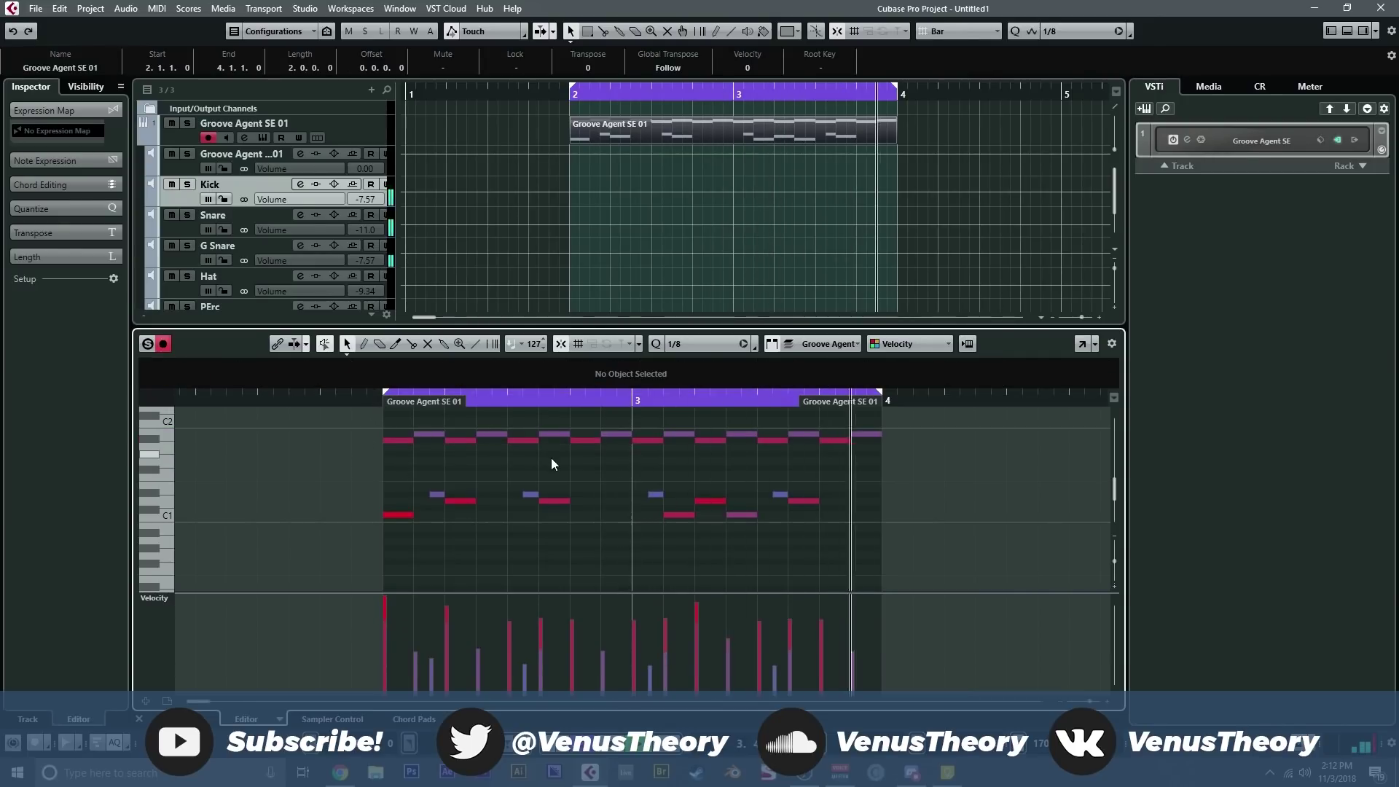
- Draw a two-beat A1 note at 2.1.1, extending to 2.3.1
{"action": "key", "text": "8"}
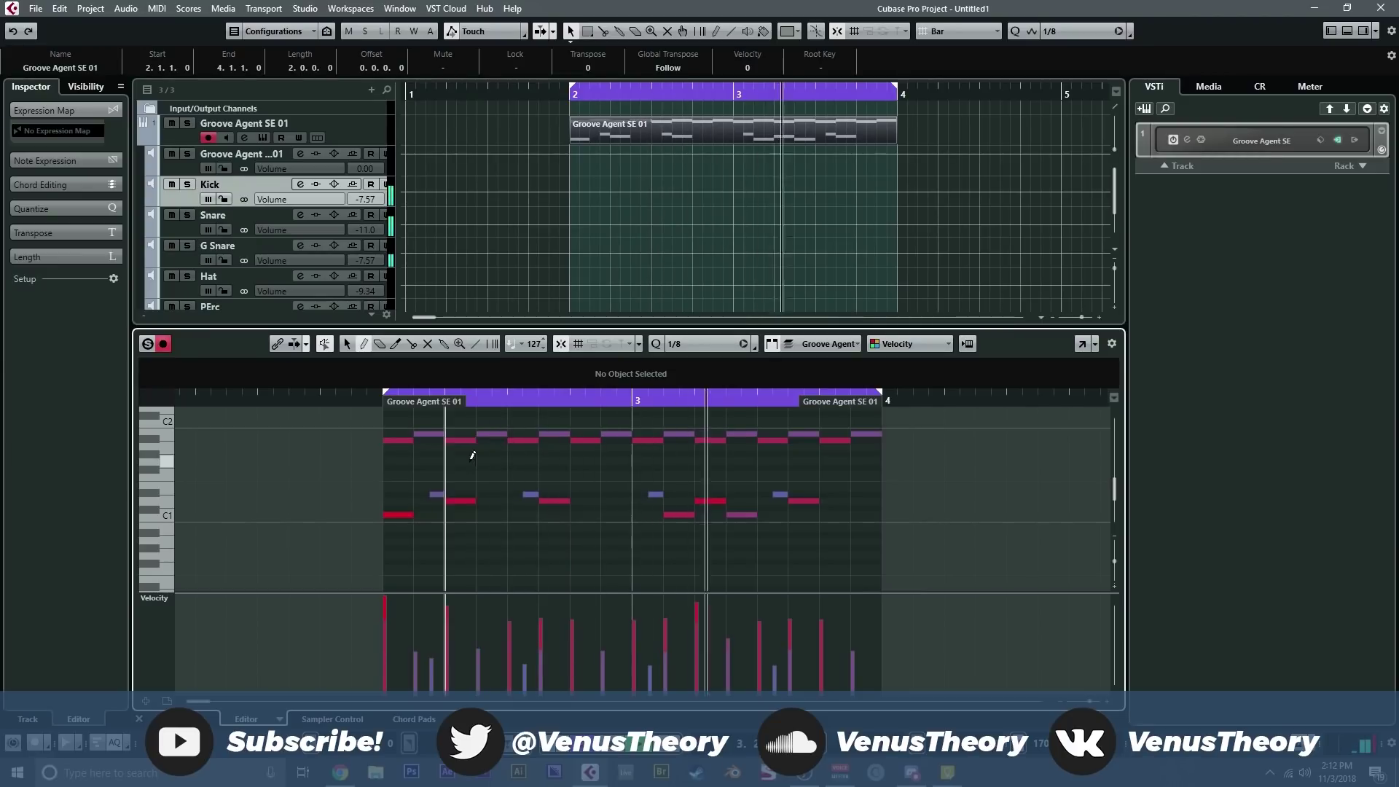
{"action": "scroll", "coordinate": [503, 452], "scroll_direction": "up", "scroll_amount": 2}
{"action": "left_click", "coordinate": [402, 457]}
{"action": "left_click_drag", "start_coordinate": [402, 452], "coordinate": [514, 446]}
{"action": "key", "text": "Down"}
{"action": "key", "text": "Down"}
{"action": "key", "text": "Down"}
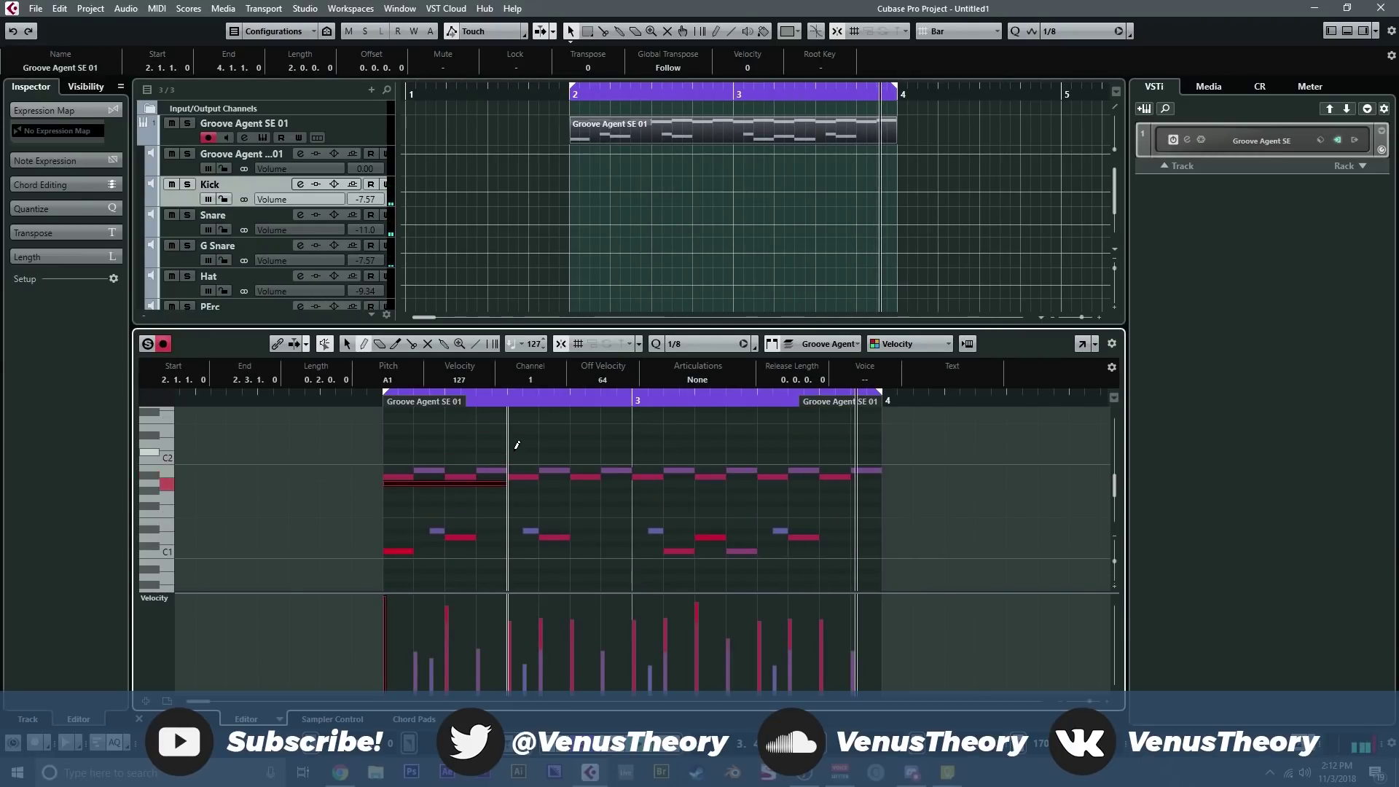
- Duplicate the two-beat A1 note three times to fill both bars up to 4.1.1, and play the beat
{"action": "key", "text": "alt+d"}
{"action": "key", "text": "alt+d"}
{"action": "key", "text": "alt+d"}
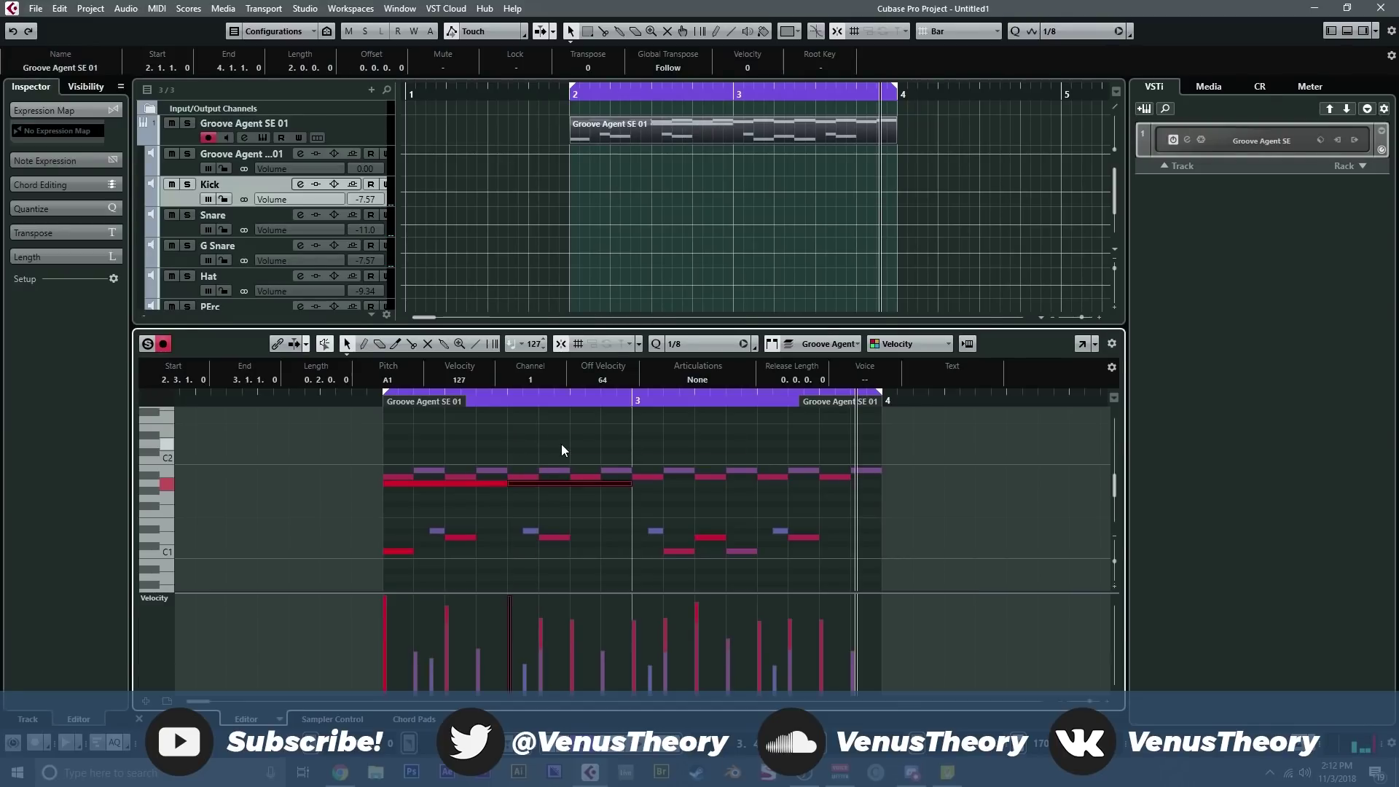
{"action": "key", "text": "space"}
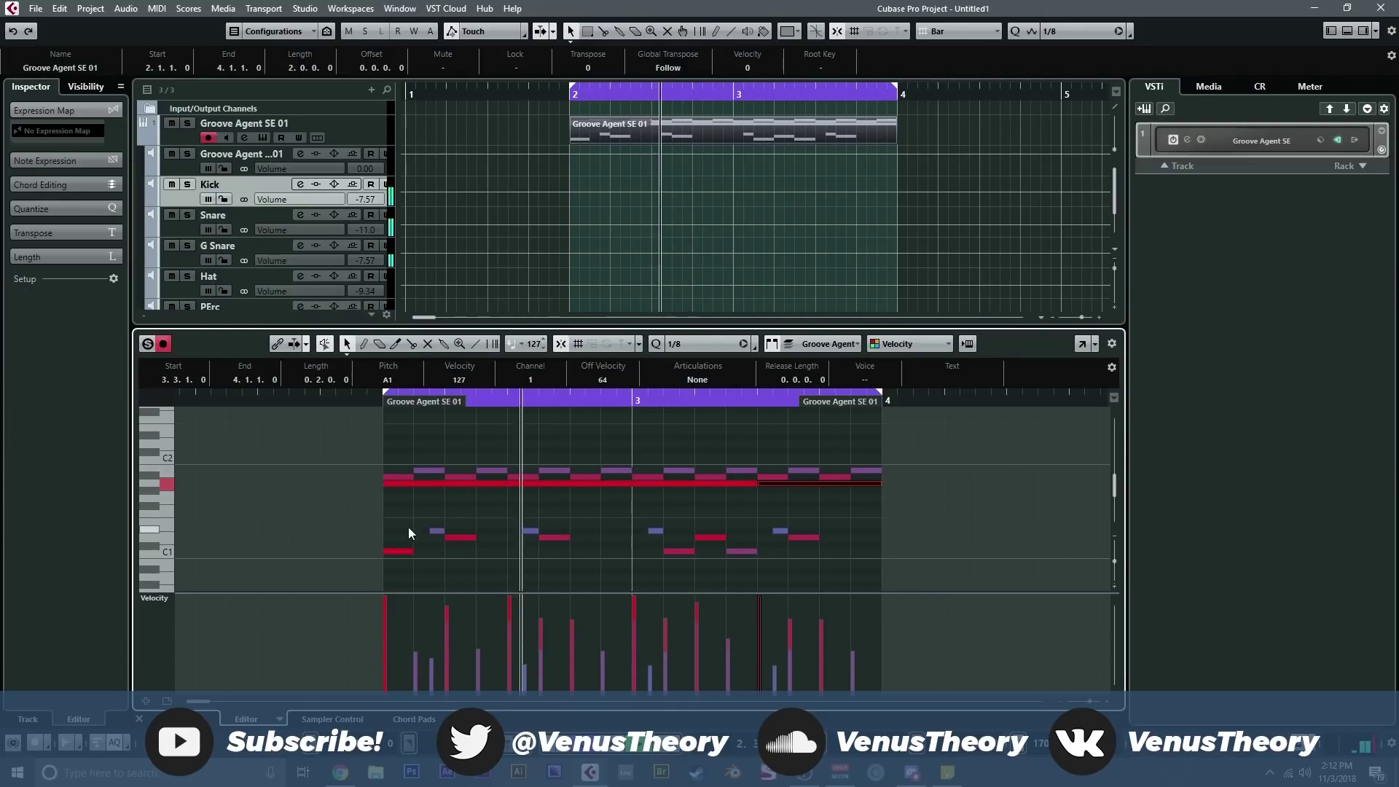
- In Groove Agent SE, set the A1 pad's filter type to Tube Drive and its shape to High Pass 18
{"action": "left_click", "coordinate": [263, 137]}
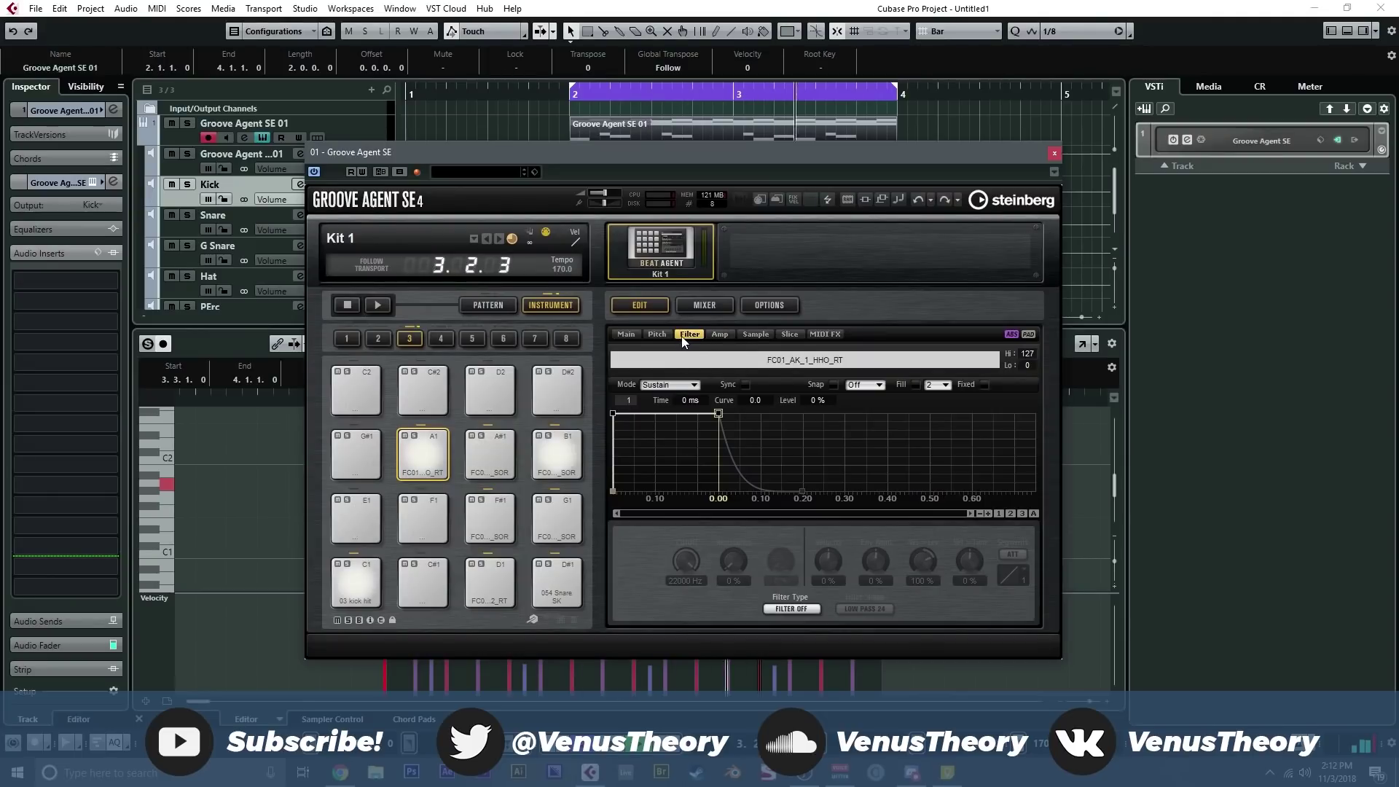
{"action": "left_click", "coordinate": [790, 609]}
{"action": "left_click", "coordinate": [828, 660]}
{"action": "left_click", "coordinate": [865, 608]}
{"action": "left_click", "coordinate": [890, 416]}
- Set the A1 pad's filter cutoff to 1948 Hz and distortion to 31%, and close the instrument window
{"action": "left_click_drag", "start_coordinate": [683, 563], "coordinate": [681, 629]}
{"action": "left_click_drag", "start_coordinate": [777, 563], "coordinate": [782, 524]}
{"action": "left_click_drag", "start_coordinate": [699, 555], "coordinate": [697, 534]}
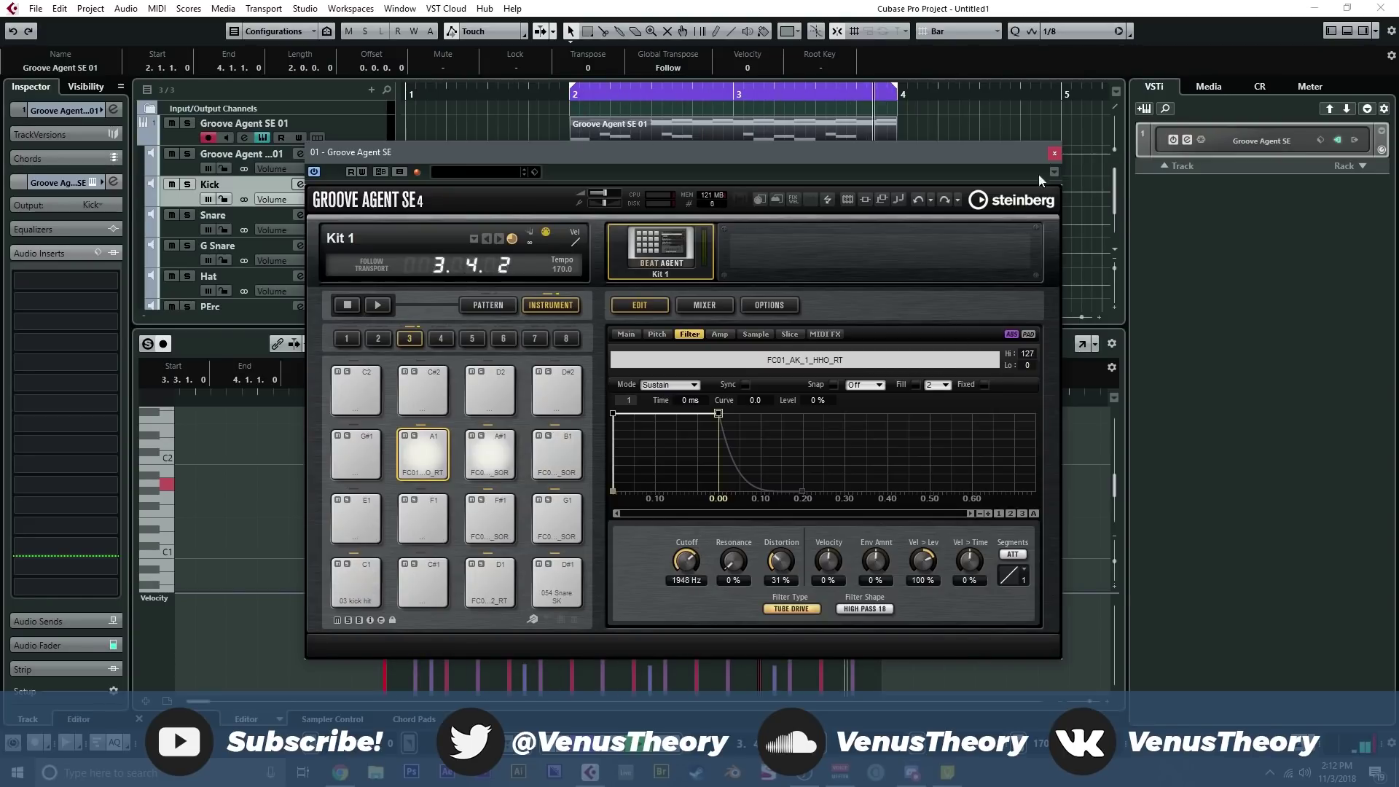
{"action": "left_click", "coordinate": [1054, 153]}
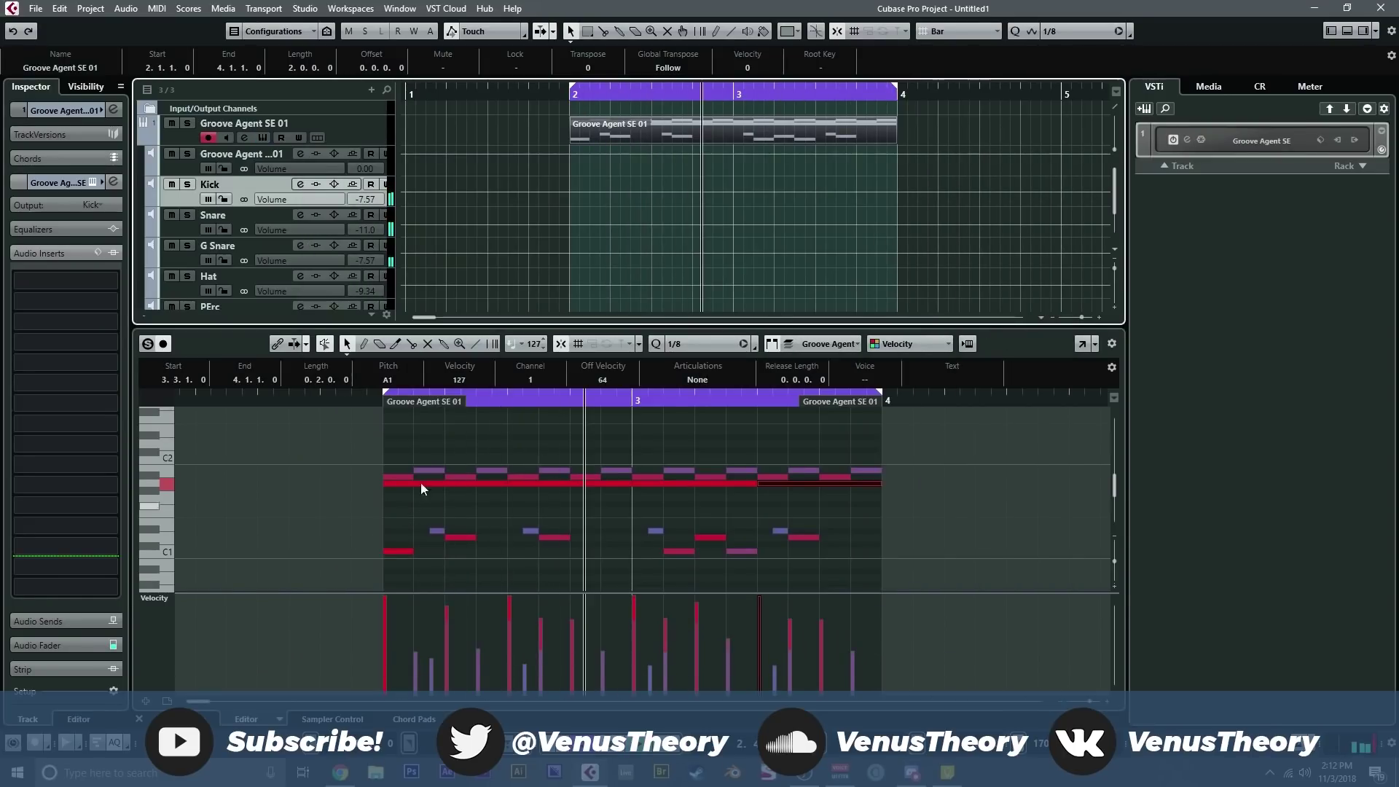
- Set the quantize grid to 1/16 and draw F#1 notes at 2.1.3, 2.2.3 and 2.3.1, each followed by a G1 sixteenth
{"action": "left_click", "coordinate": [678, 341]}
{"action": "left_click", "coordinate": [709, 426]}
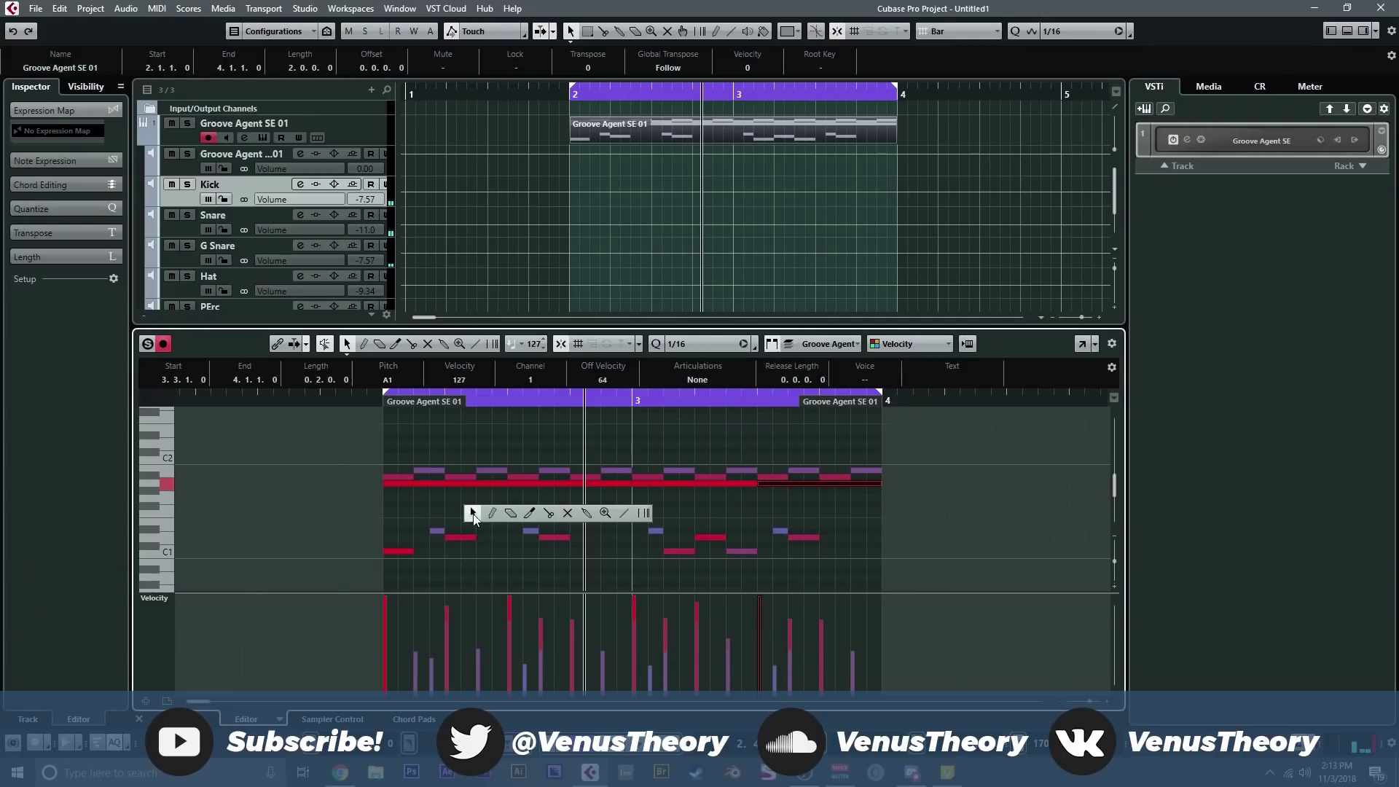
{"action": "left_click", "coordinate": [423, 503]}
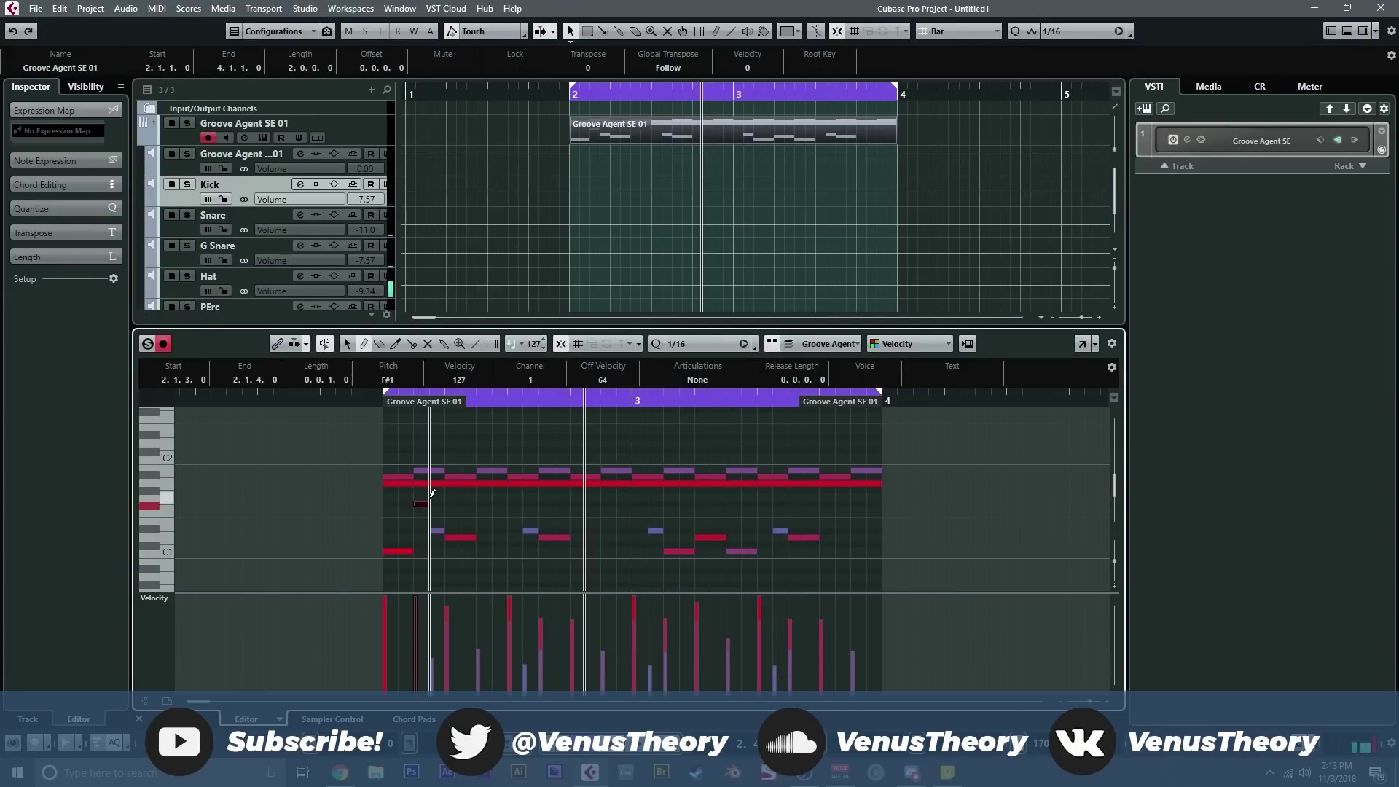
{"action": "left_click", "coordinate": [437, 498]}
{"action": "left_click", "coordinate": [483, 502]}
{"action": "left_click", "coordinate": [499, 498]}
{"action": "left_click", "coordinate": [514, 503]}
{"action": "left_click", "coordinate": [530, 497]}
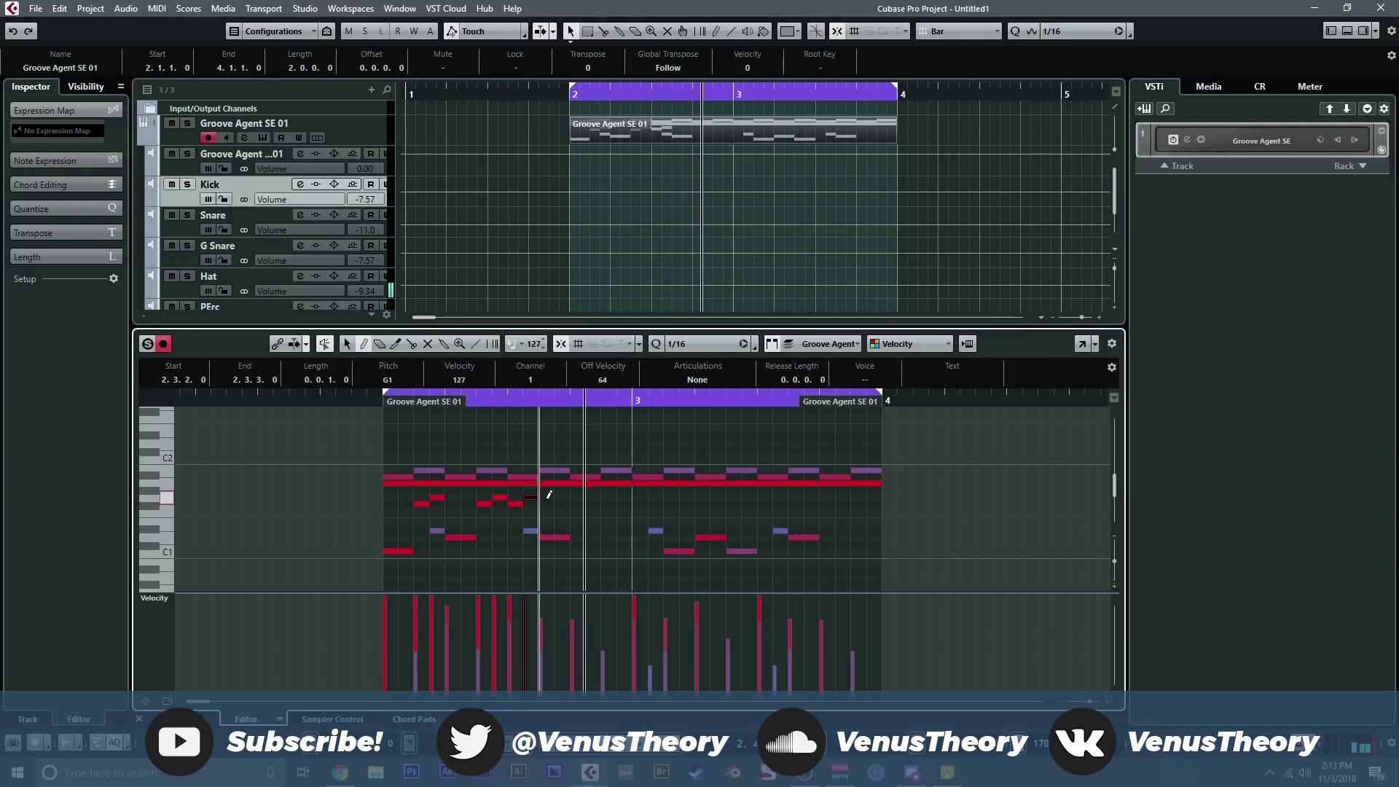
- Draw F#1 sixteenth notes at 2.4.1, 2.4.3 and 3.1.1, each followed by a G1 sixteenth
{"action": "left_click", "coordinate": [578, 503]}
{"action": "left_click", "coordinate": [594, 503]}
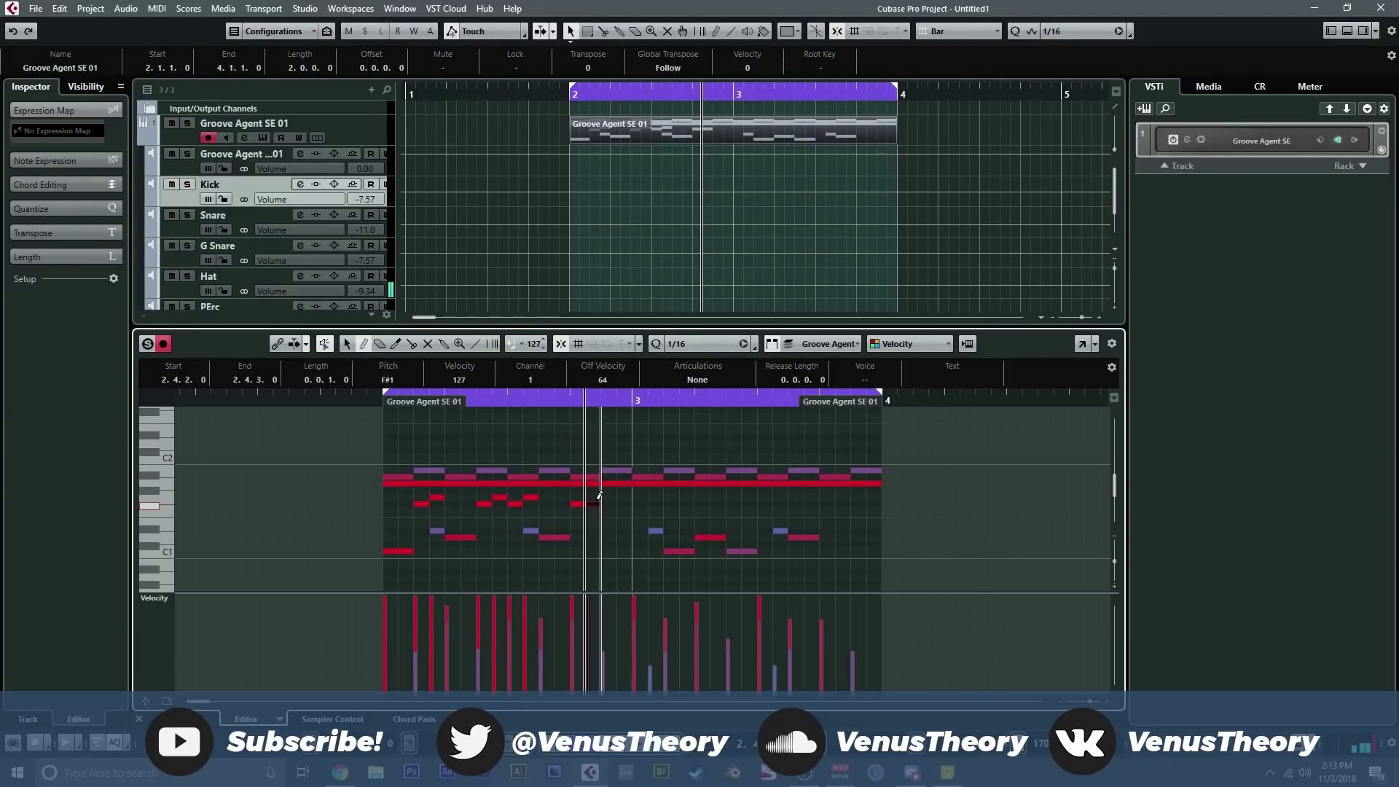
{"action": "left_click", "coordinate": [626, 498]}
{"action": "left_click", "coordinate": [641, 503]}
{"action": "left_click", "coordinate": [655, 498]}
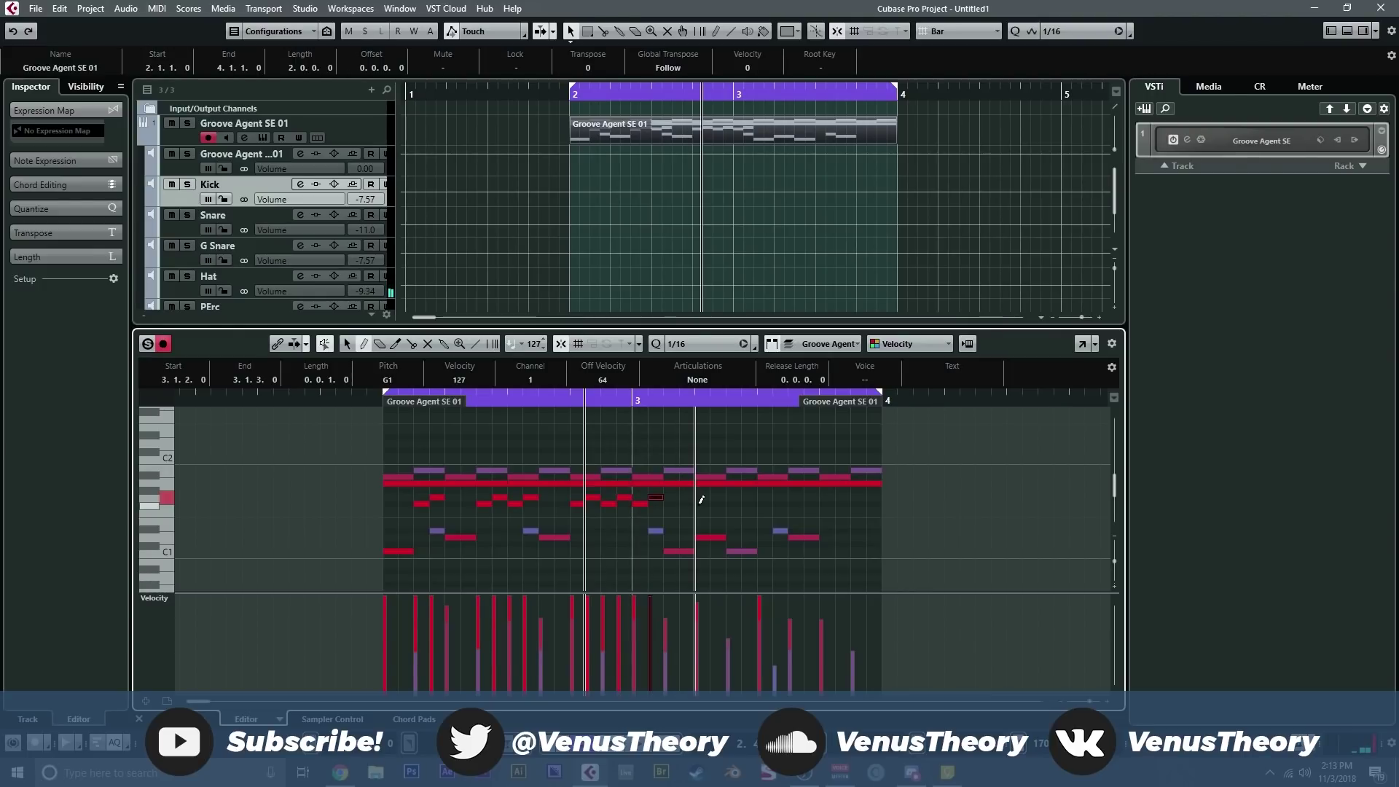
- Draw F#1 sixteenth notes at 3.3.1, 3.4.1 and 3.4.3, each followed by a G1 sixteenth
{"action": "left_click", "coordinate": [763, 503]}
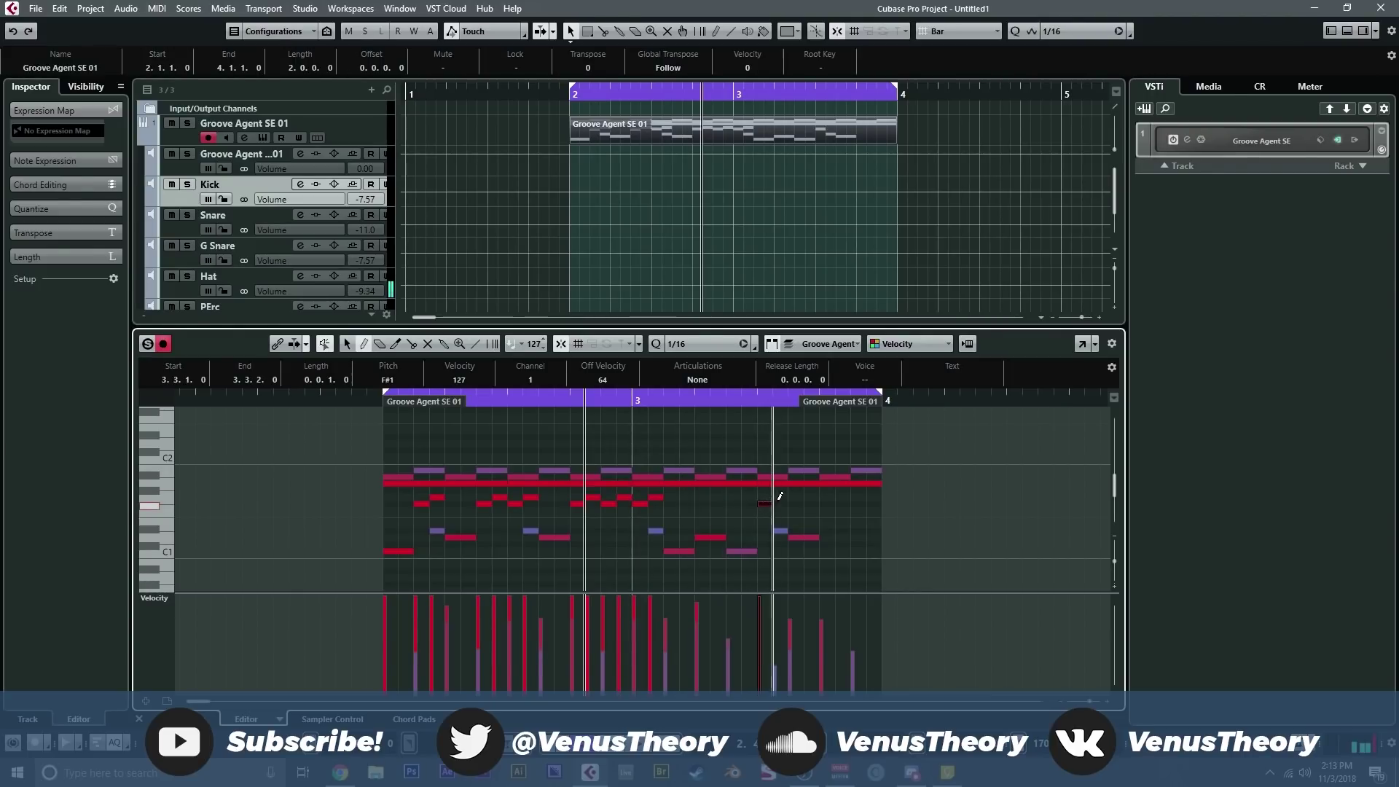
{"action": "left_click_drag", "start_coordinate": [783, 502], "coordinate": [783, 497]}
{"action": "left_click", "coordinate": [826, 503]}
{"action": "left_click", "coordinate": [844, 498]}
{"action": "left_click", "coordinate": [867, 500]}
- Select all the F#1 and G1 notes across both bars
{"action": "right_click", "coordinate": [867, 499]}
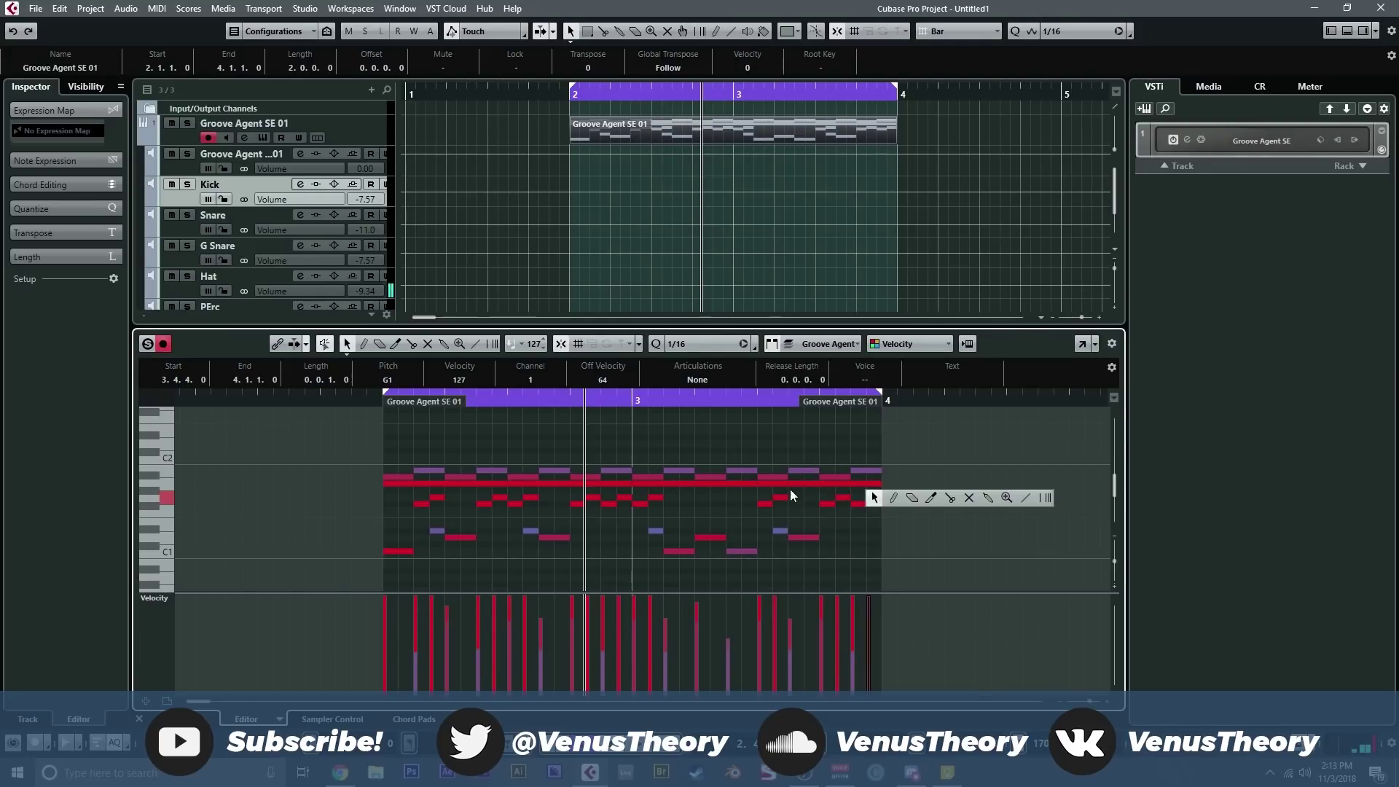
{"action": "left_click", "coordinate": [875, 497]}
{"action": "left_click_drag", "start_coordinate": [894, 494], "coordinate": [408, 513]}
- Open the Logical Editor and set its action to Set Random Values between for Value 1
{"action": "left_click", "coordinate": [161, 8]}
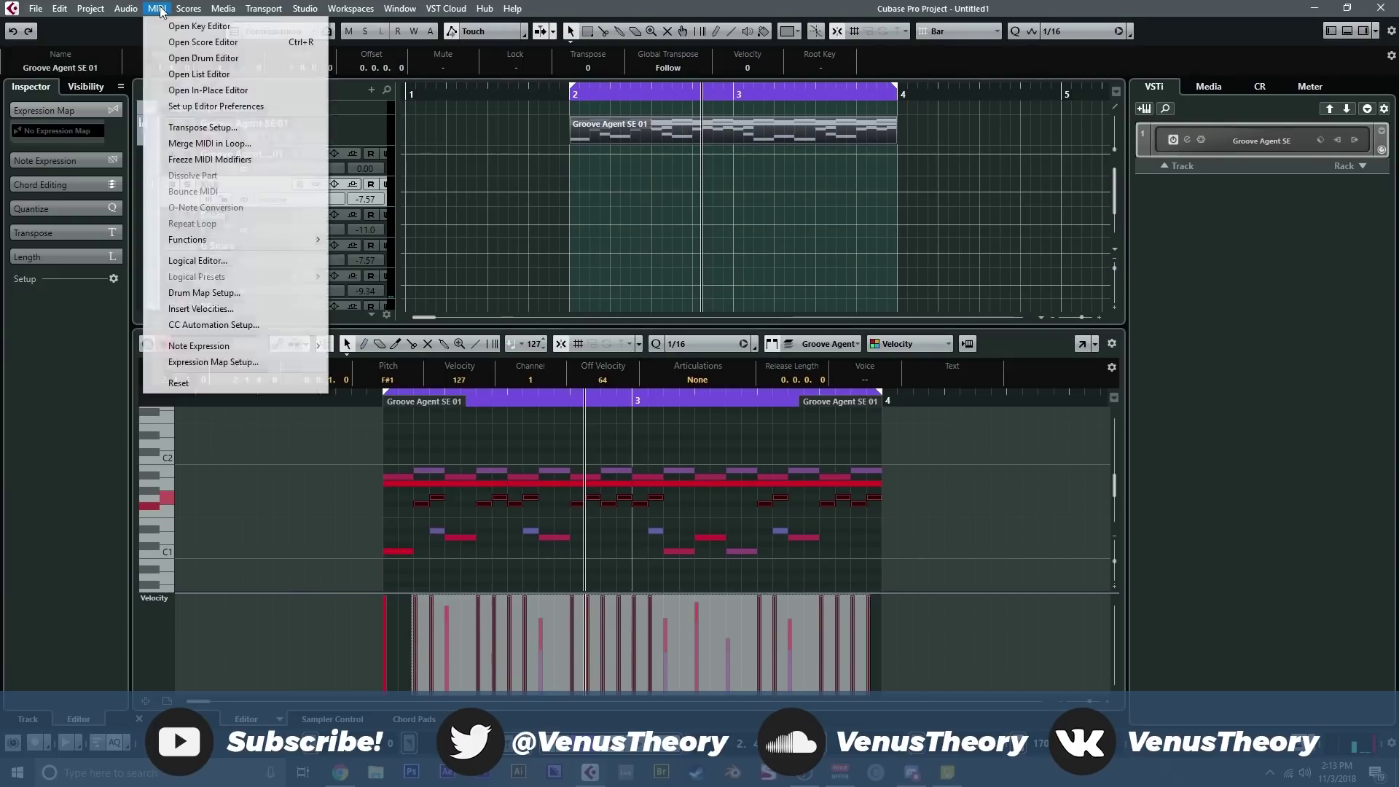
{"action": "left_click", "coordinate": [295, 261]}
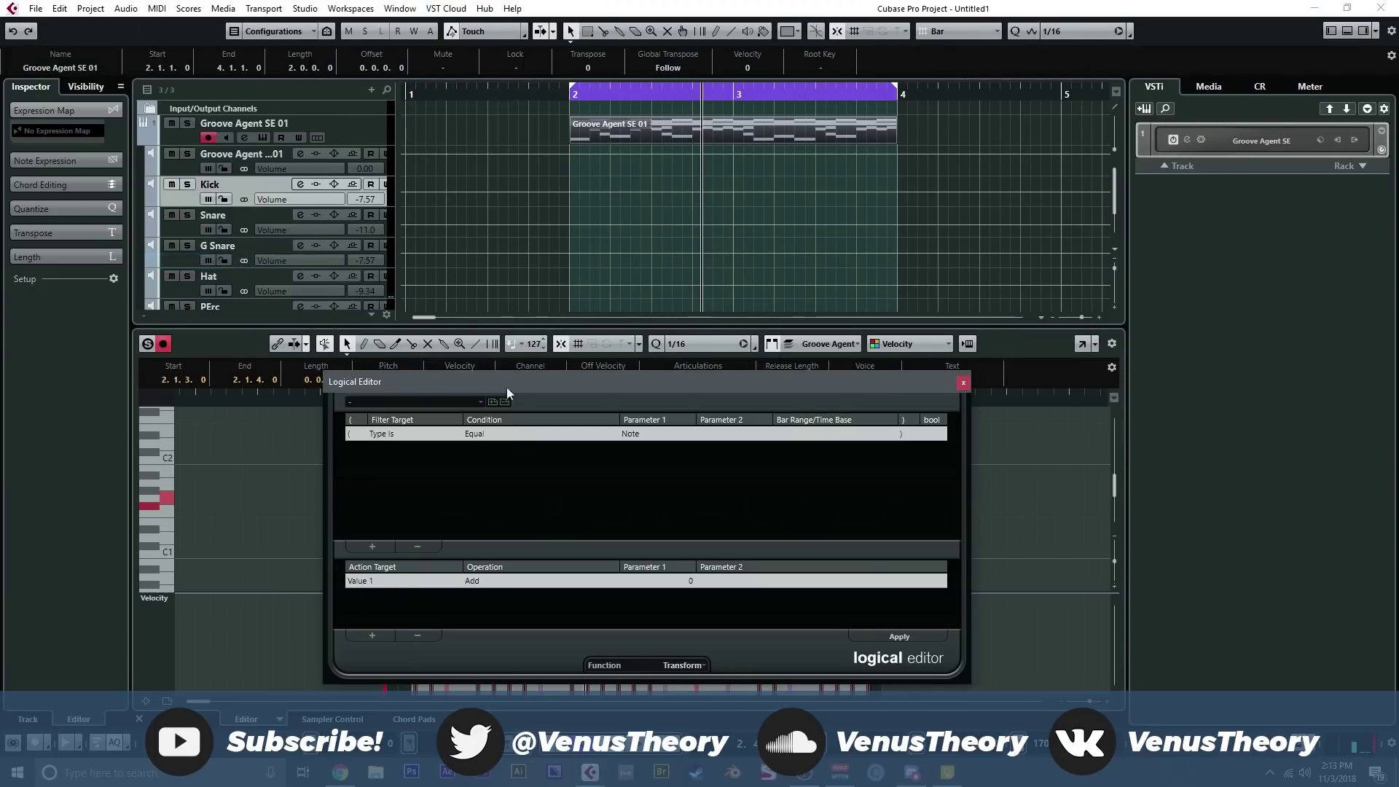
{"action": "left_click", "coordinate": [388, 581]}
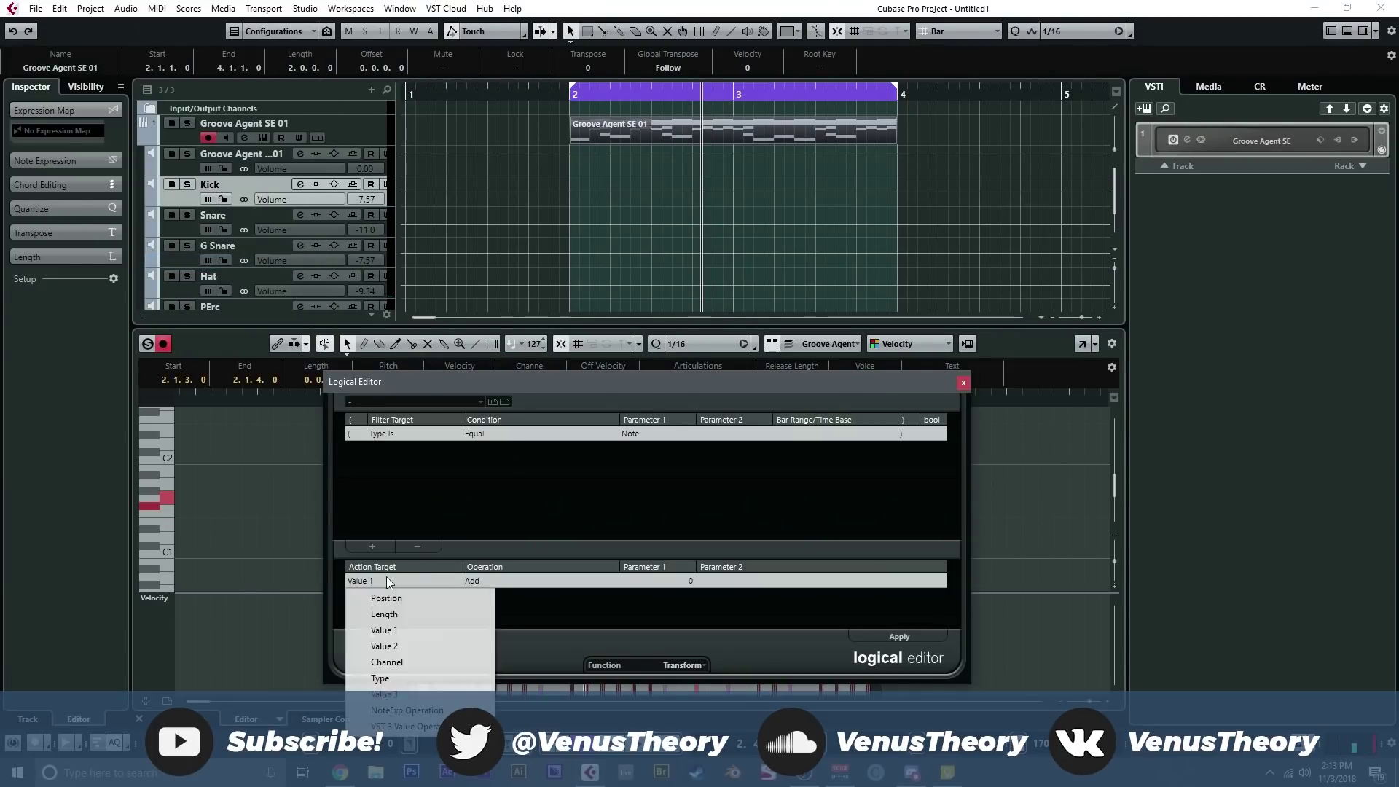
{"action": "left_click", "coordinate": [406, 631]}
{"action": "left_click", "coordinate": [503, 581]}
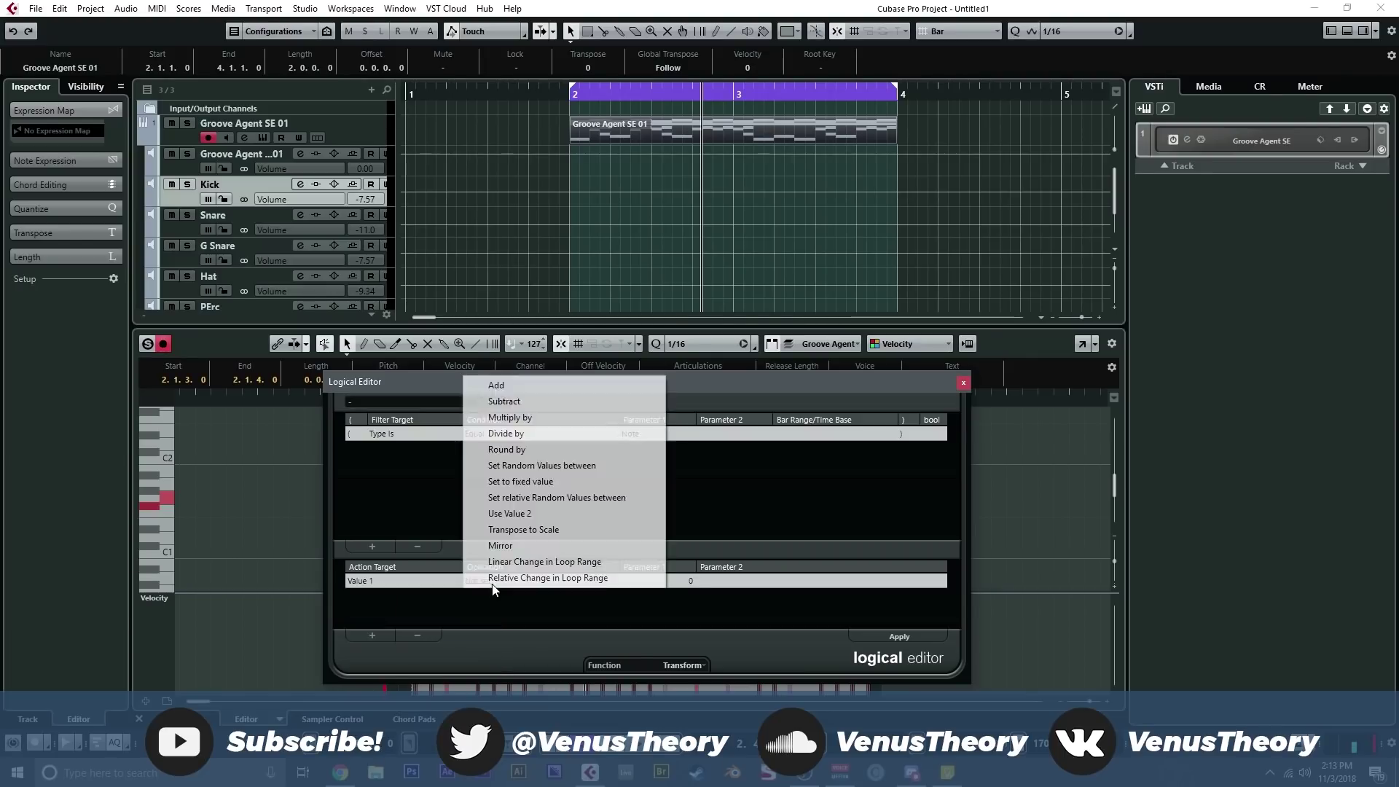
{"action": "left_click", "coordinate": [548, 467]}
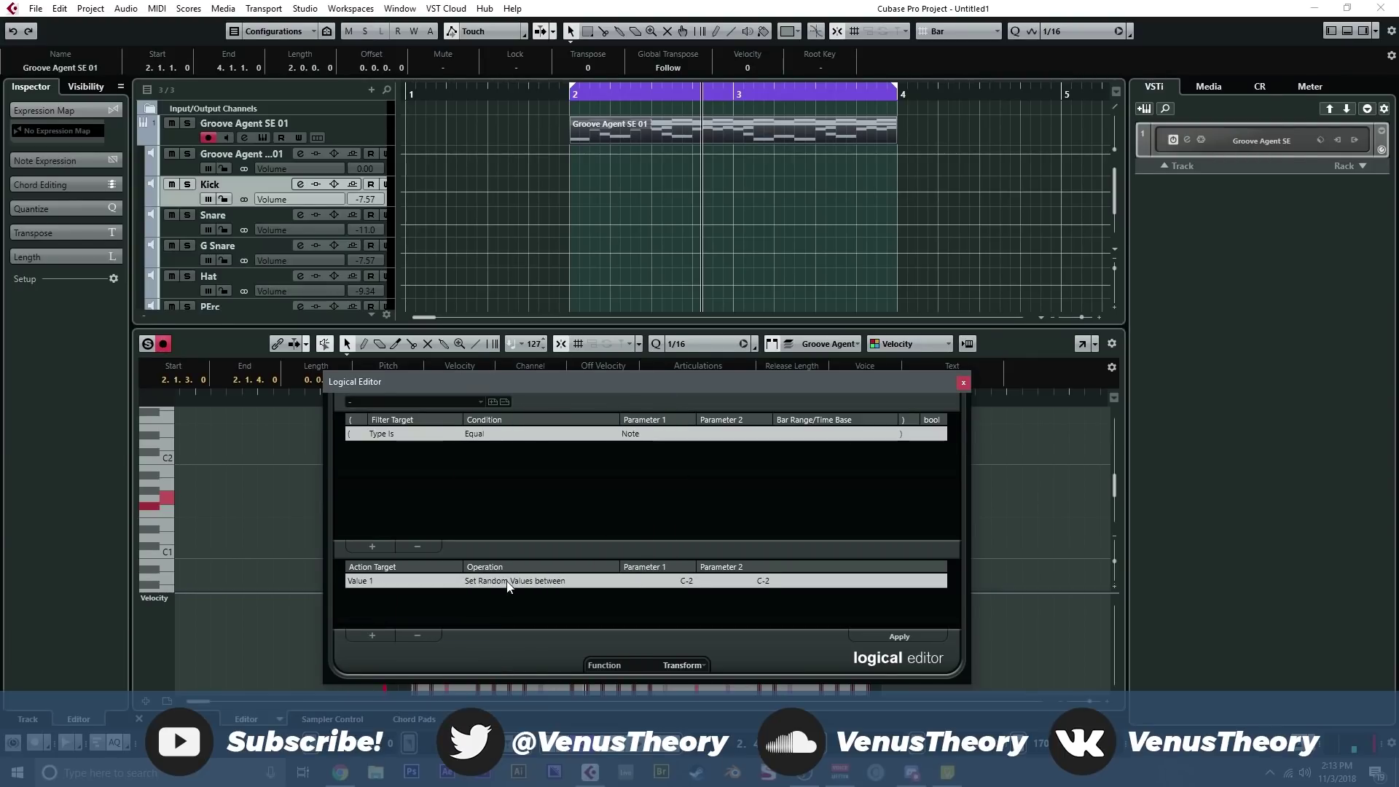
- Try to randomize the selected notes' velocities in the Logical Editor, using Value 2 with relative random values between 70 and 120, and close it
{"action": "left_click", "coordinate": [385, 580]}
{"action": "left_click", "coordinate": [401, 645]}
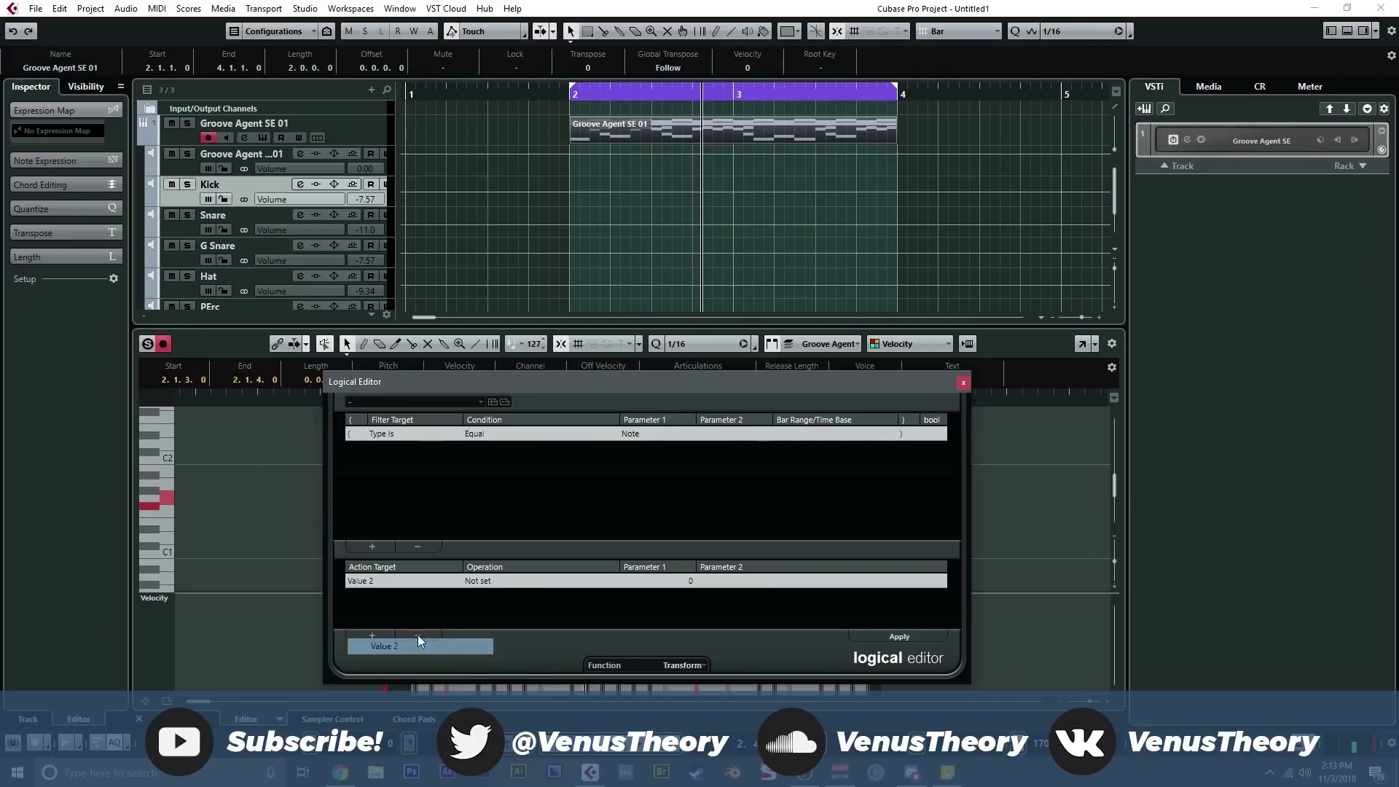
{"action": "left_click", "coordinate": [557, 580]}
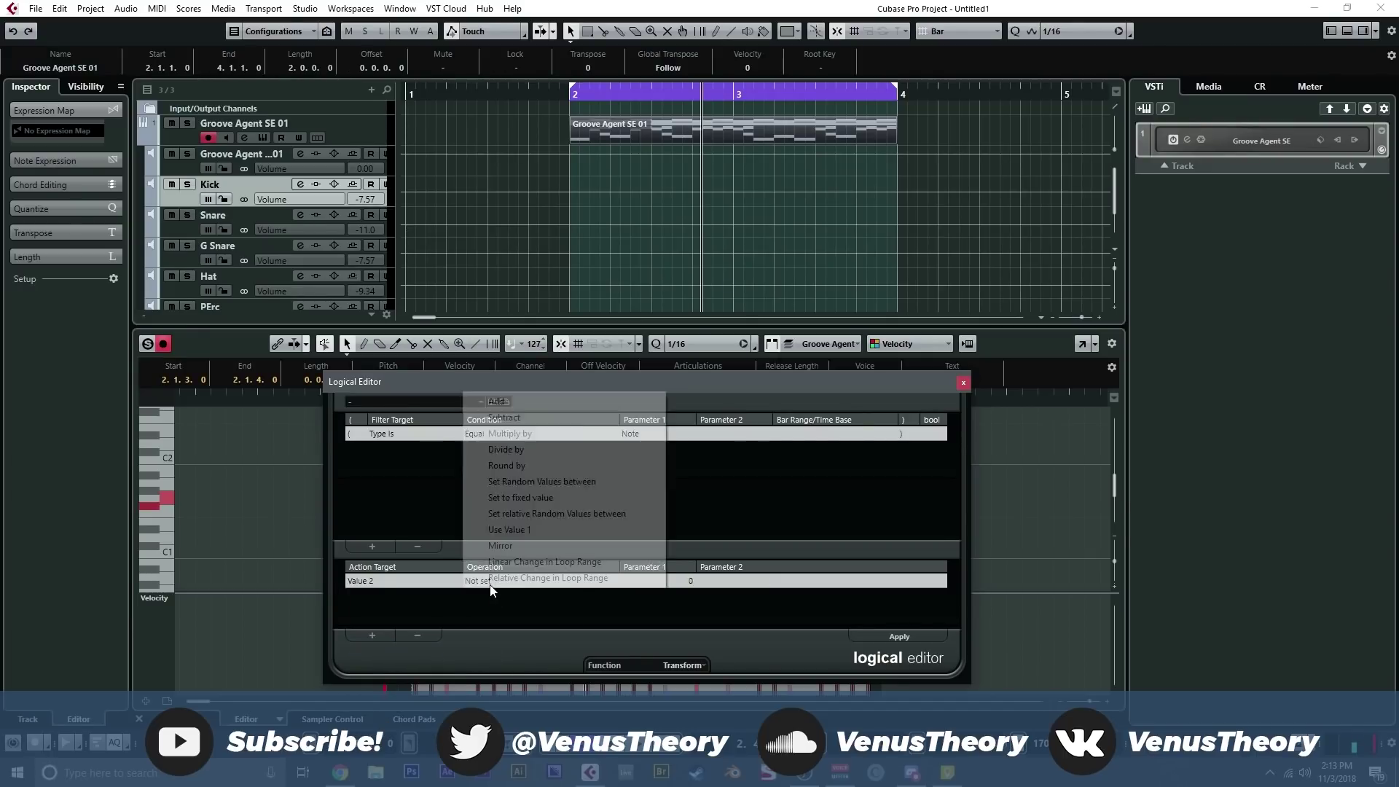
{"action": "left_click", "coordinate": [541, 519]}
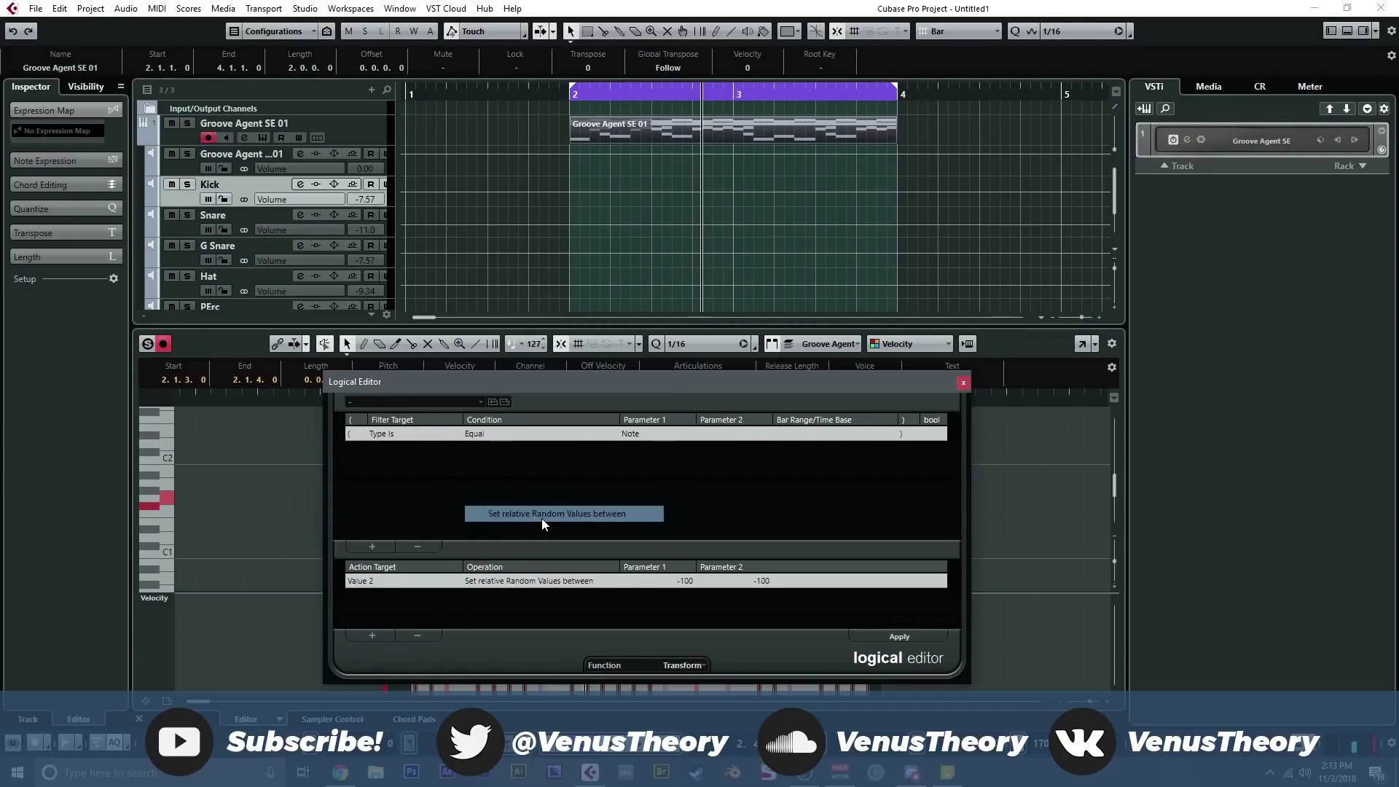
{"action": "left_click", "coordinate": [664, 581]}
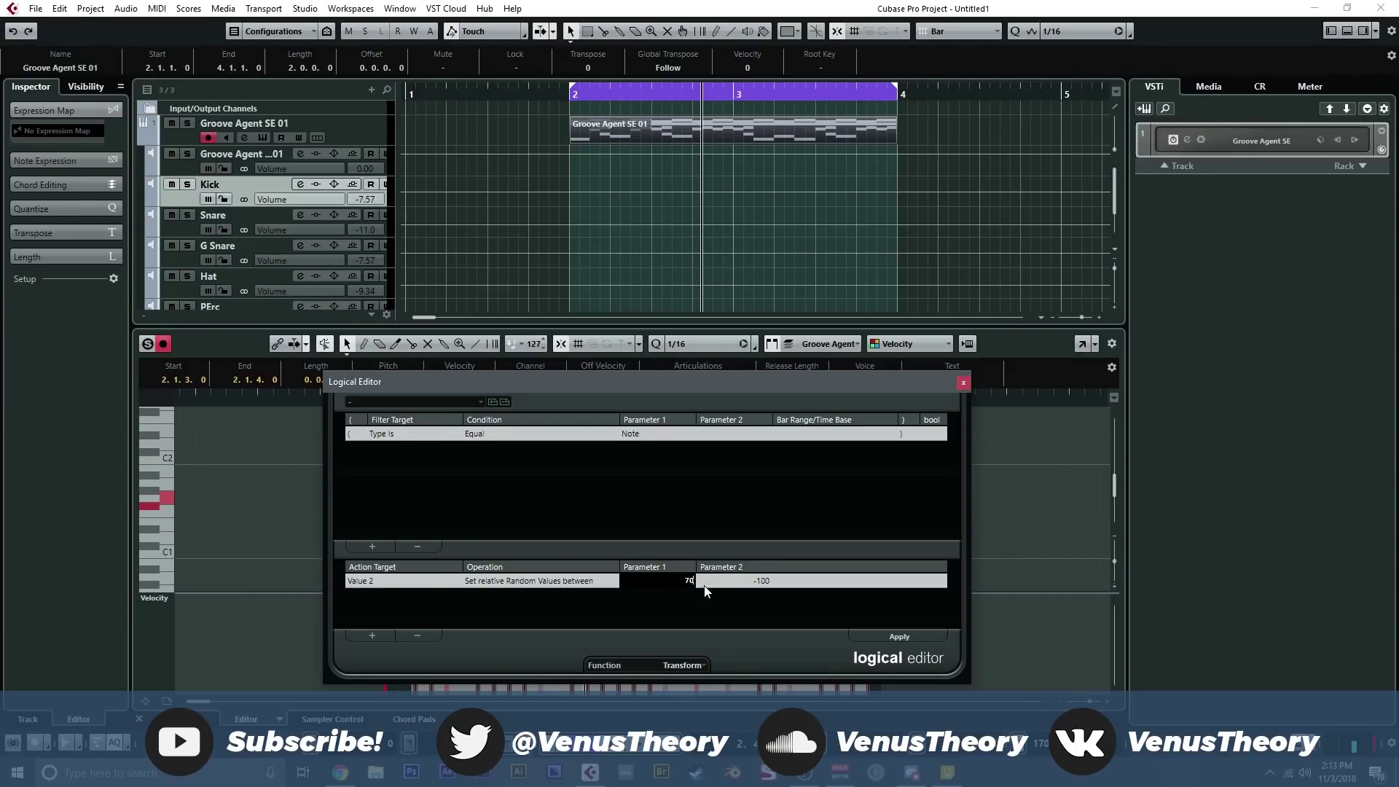
{"action": "type", "text": "70"}
{"action": "key", "text": "Tab"}
{"action": "type", "text": "120"}
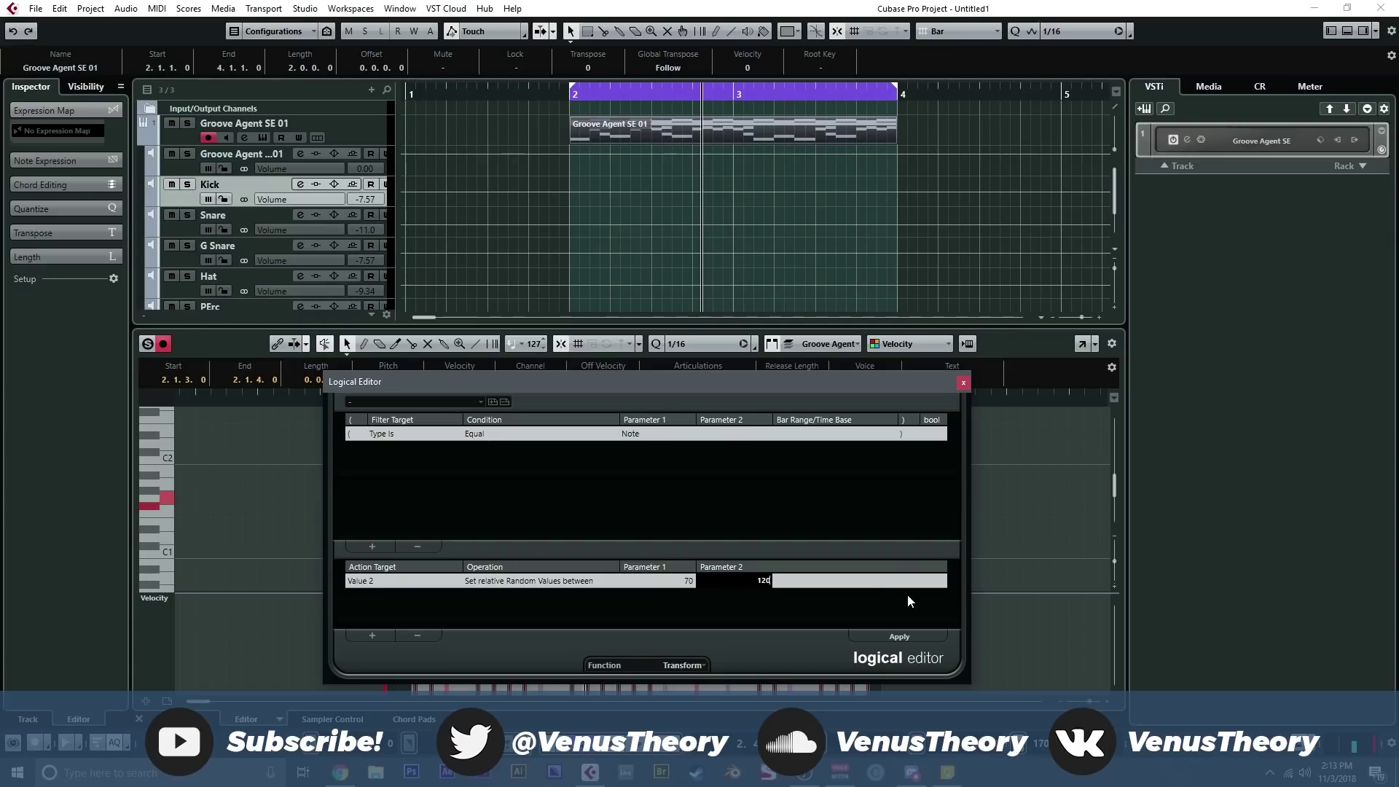
{"action": "key", "text": "Return"}
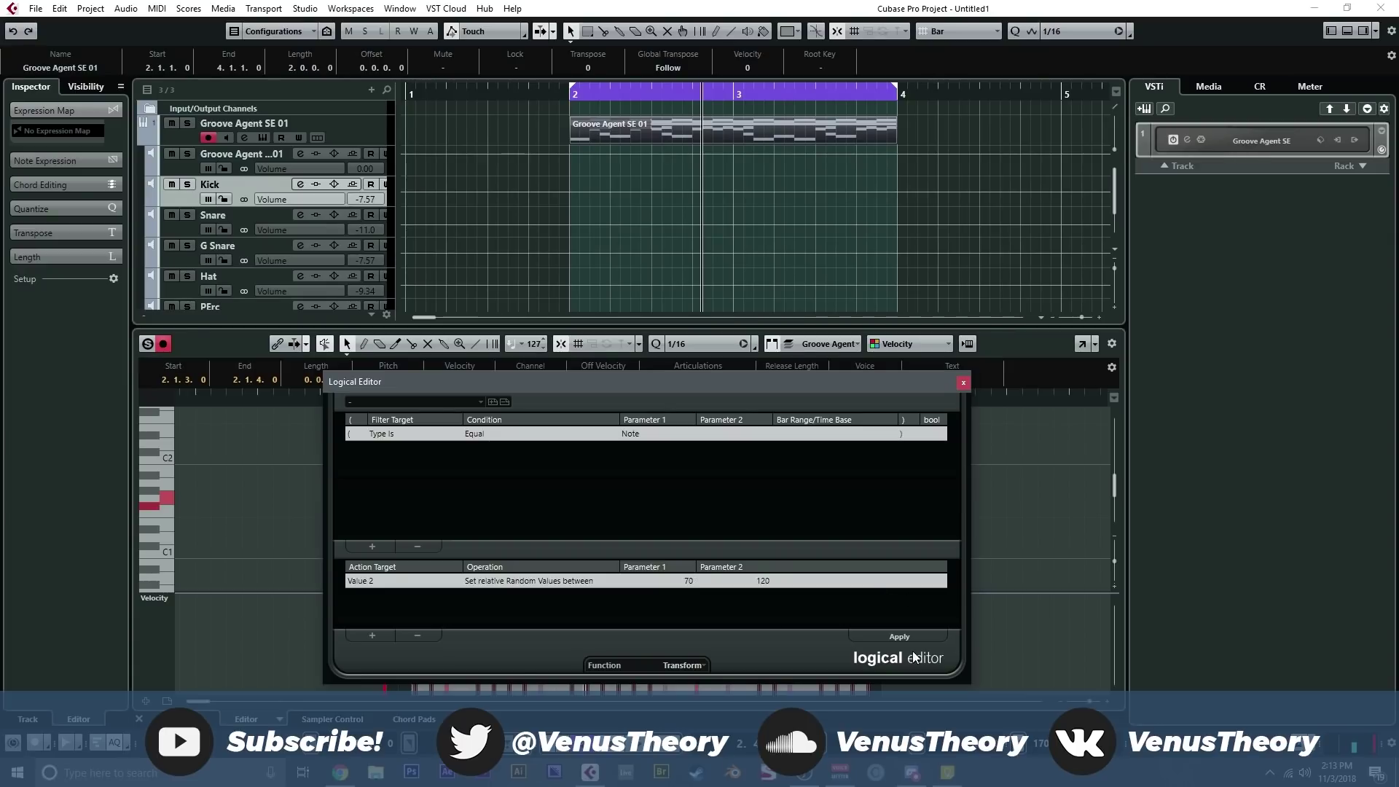
{"action": "left_click", "coordinate": [963, 383]}
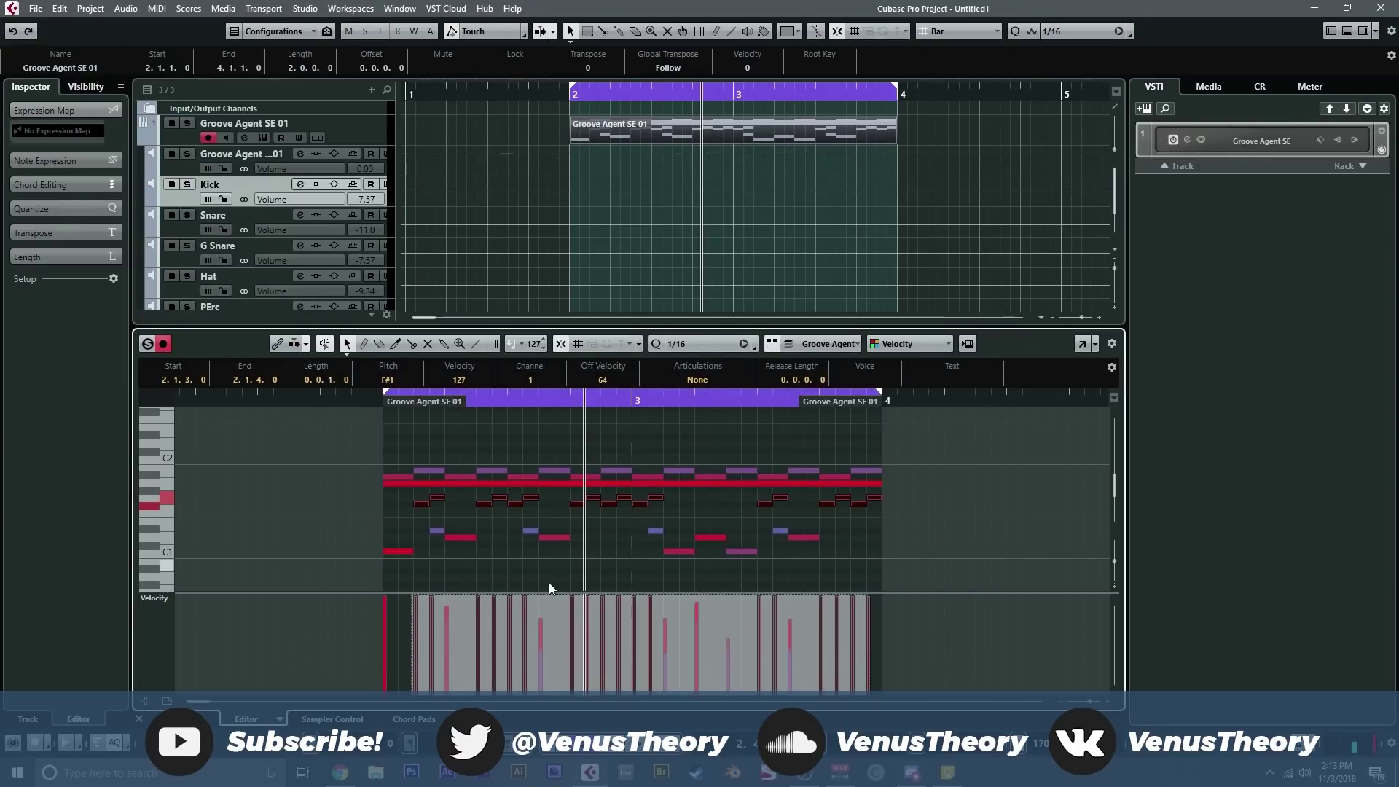
{"action": "left_click", "coordinate": [157, 8]}
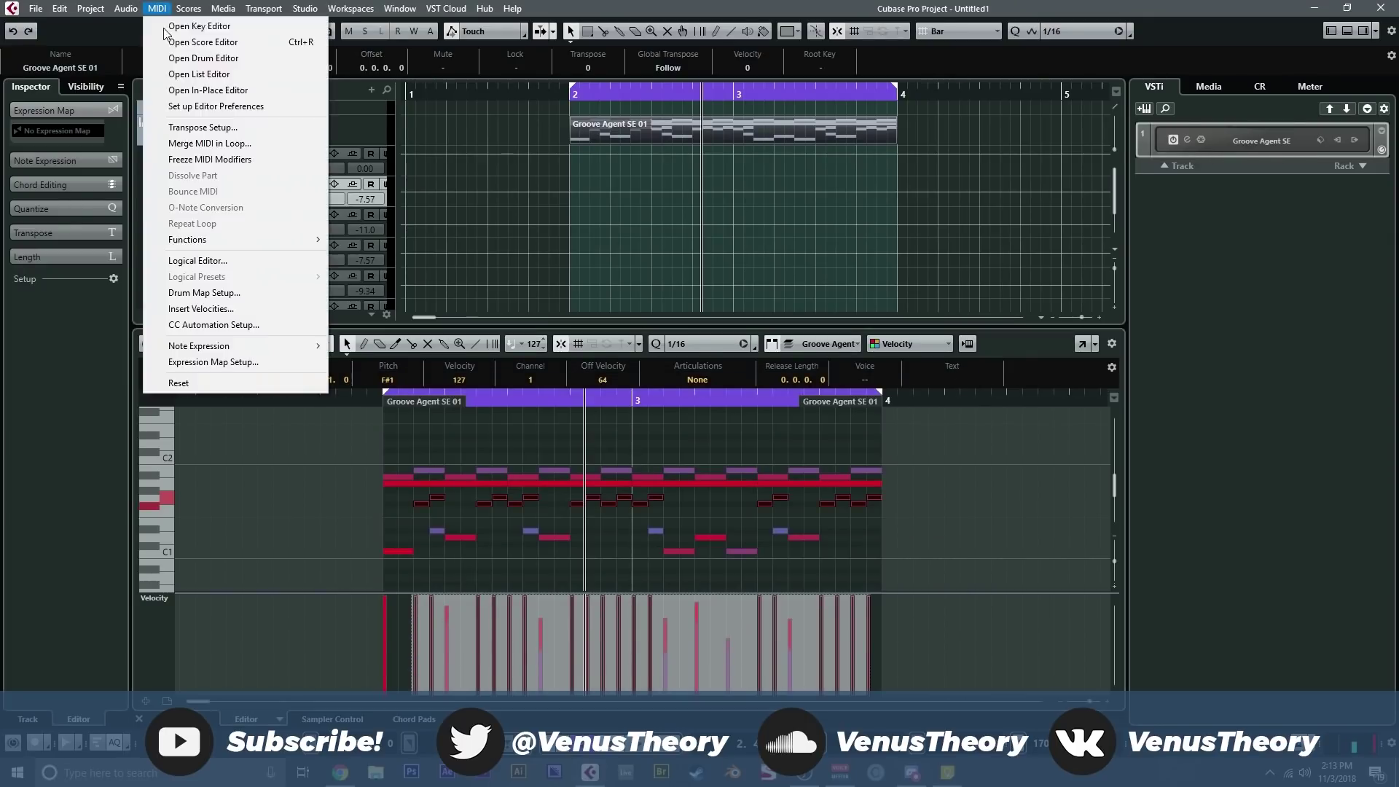
{"action": "left_click", "coordinate": [217, 260]}
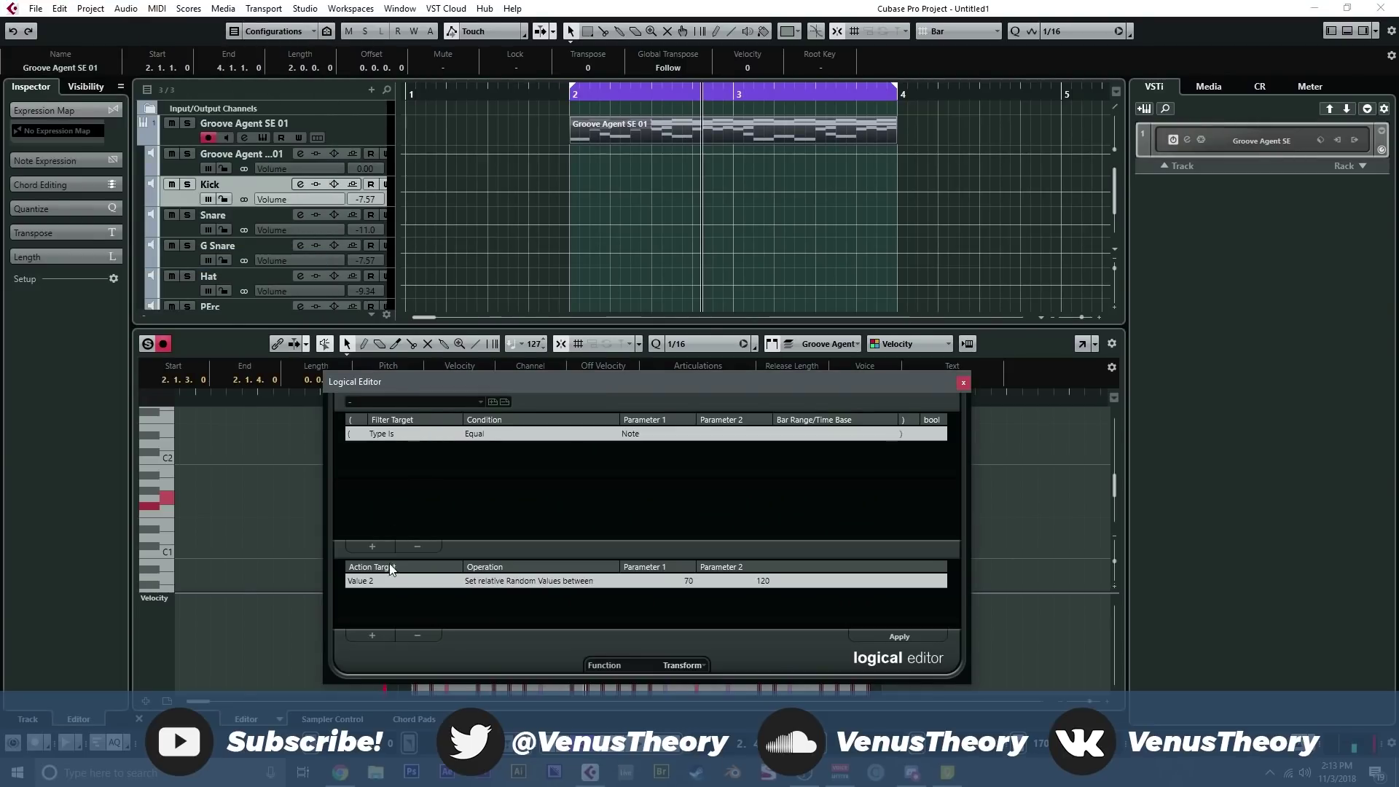
{"action": "left_click", "coordinate": [372, 581]}
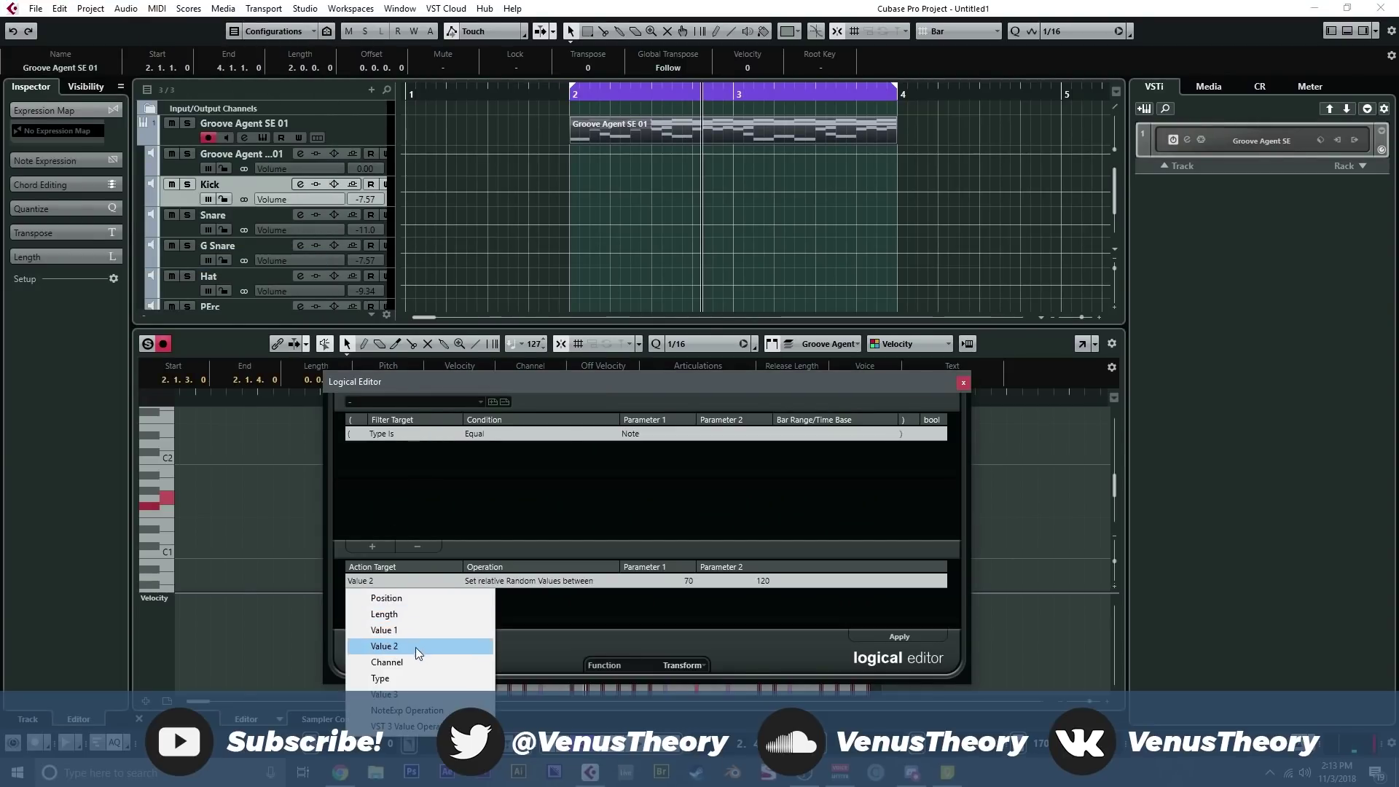
{"action": "left_click", "coordinate": [409, 434]}
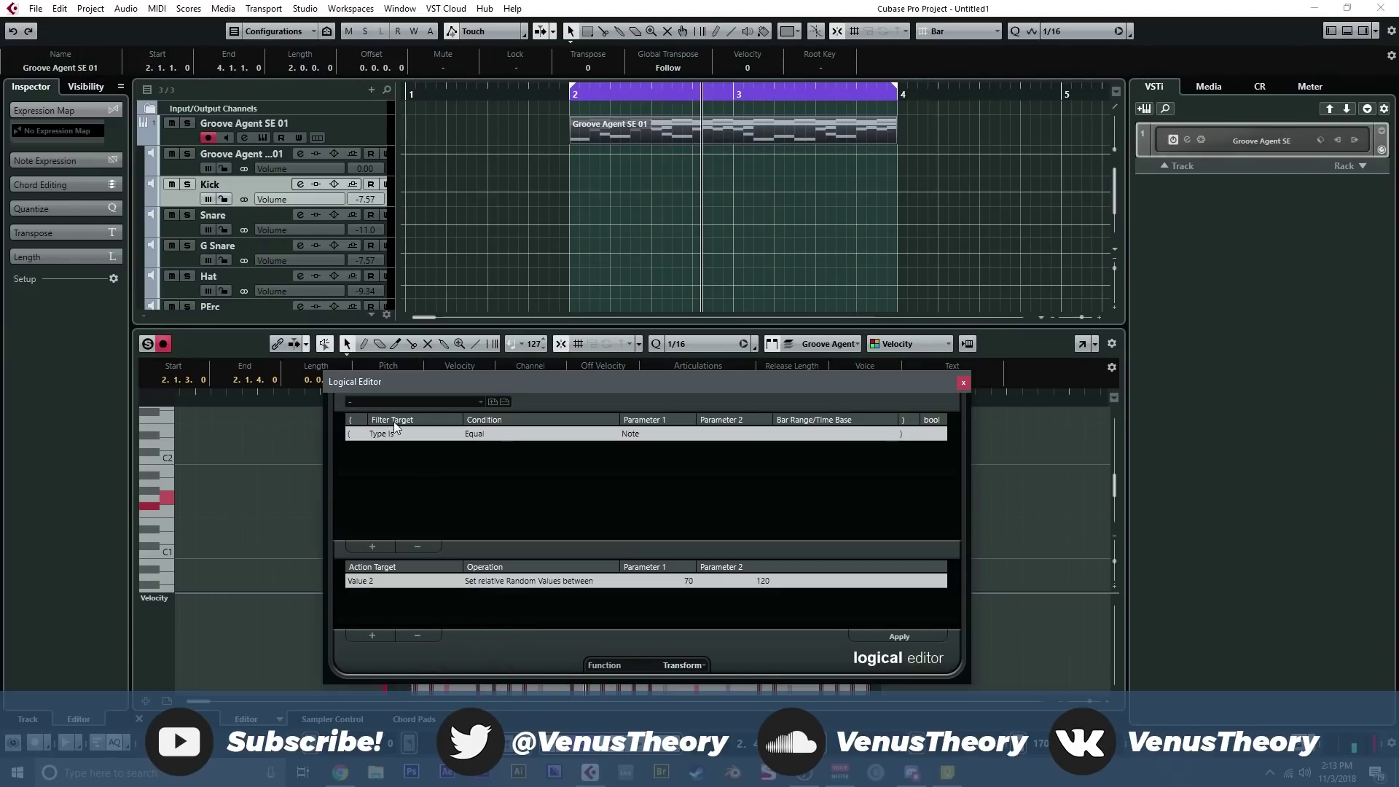
{"action": "left_click", "coordinate": [392, 433]}
{"action": "left_click", "coordinate": [574, 521]}
{"action": "left_click", "coordinate": [965, 383]}
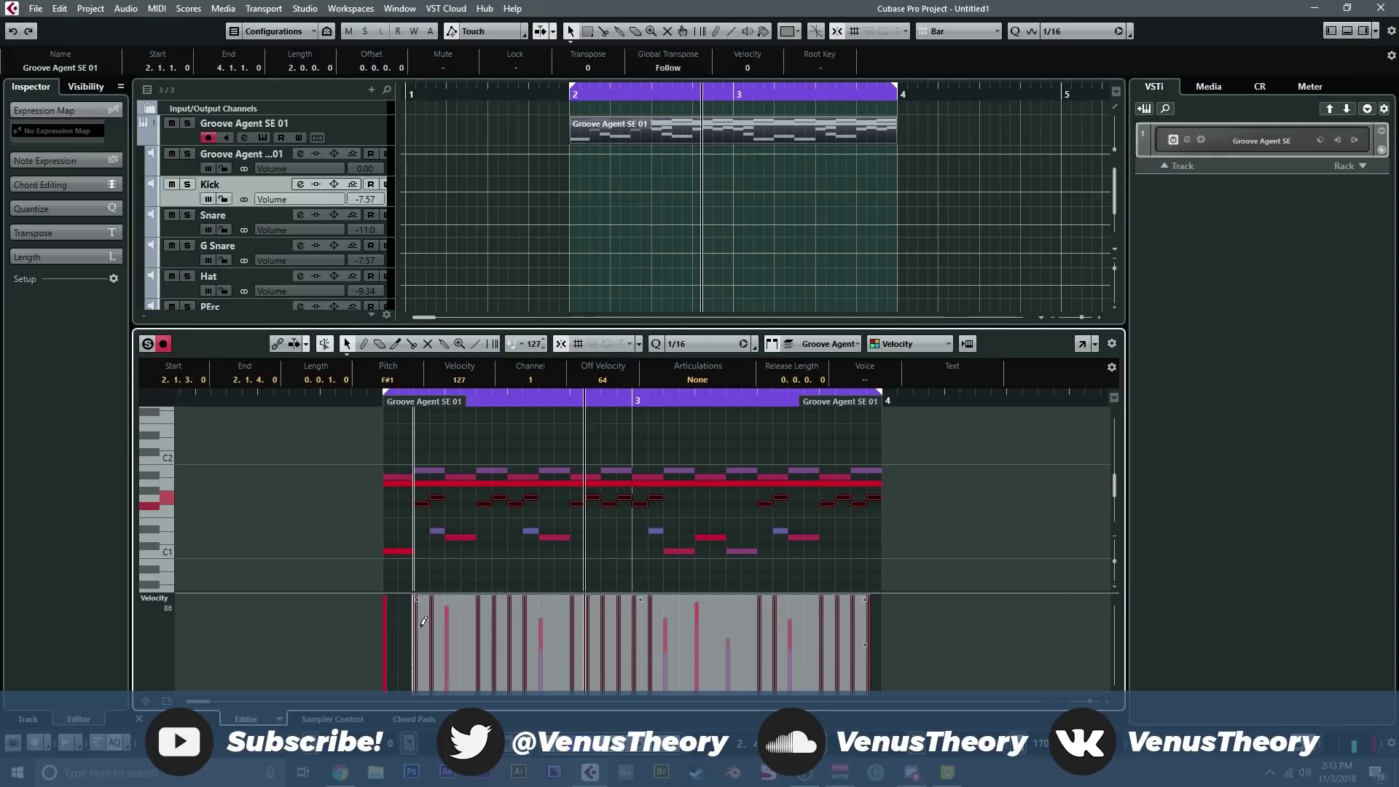
- Draw varied, lower velocities for the selected F#1 and G1 notes, and lower the velocities of the A1 notes at 2.3.1, 3.1.1 and 3.3.1
{"action": "left_click_drag", "start_coordinate": [433, 619], "coordinate": [869, 627]}
{"action": "left_click", "coordinate": [820, 515]}
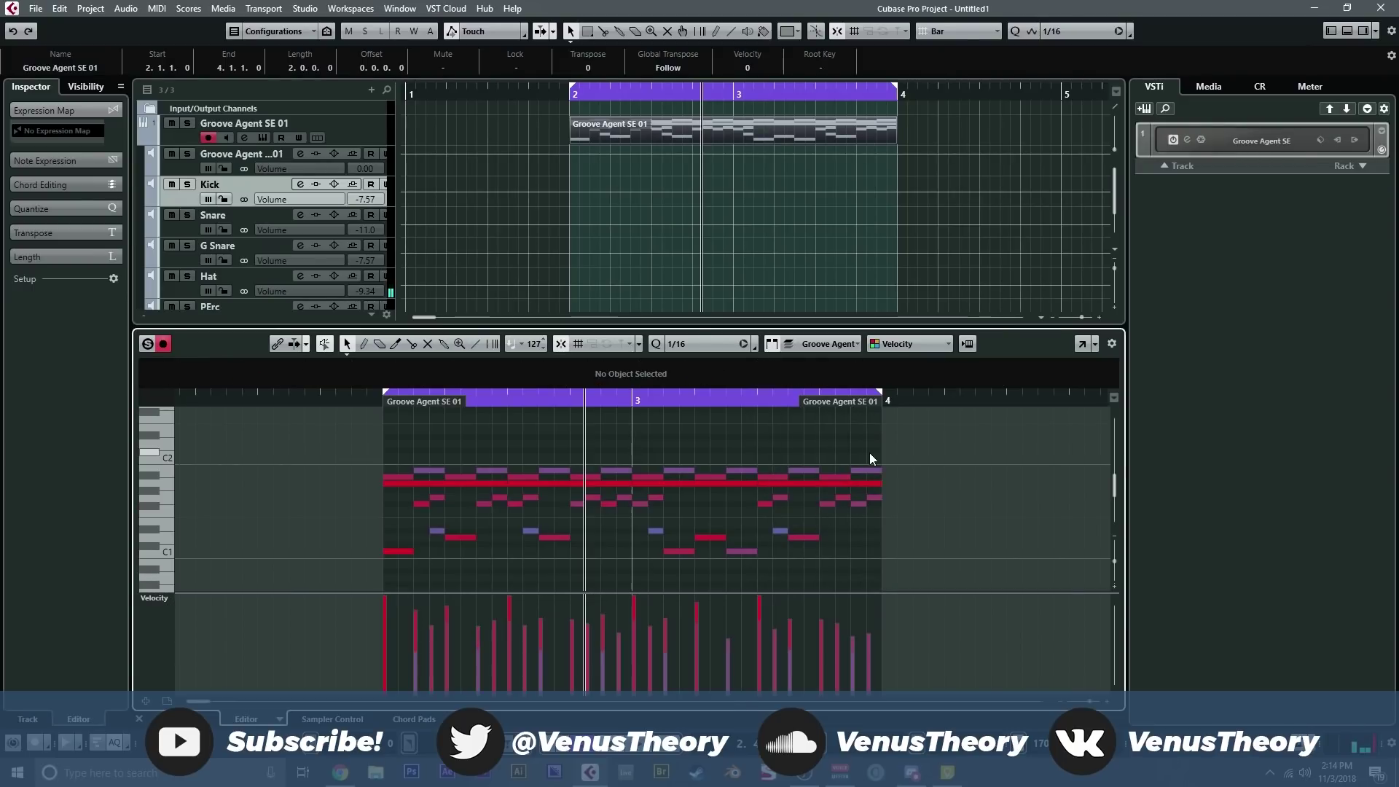
{"action": "left_click", "coordinate": [525, 484]}
{"action": "left_click", "coordinate": [508, 616]}
{"action": "left_click", "coordinate": [694, 483]}
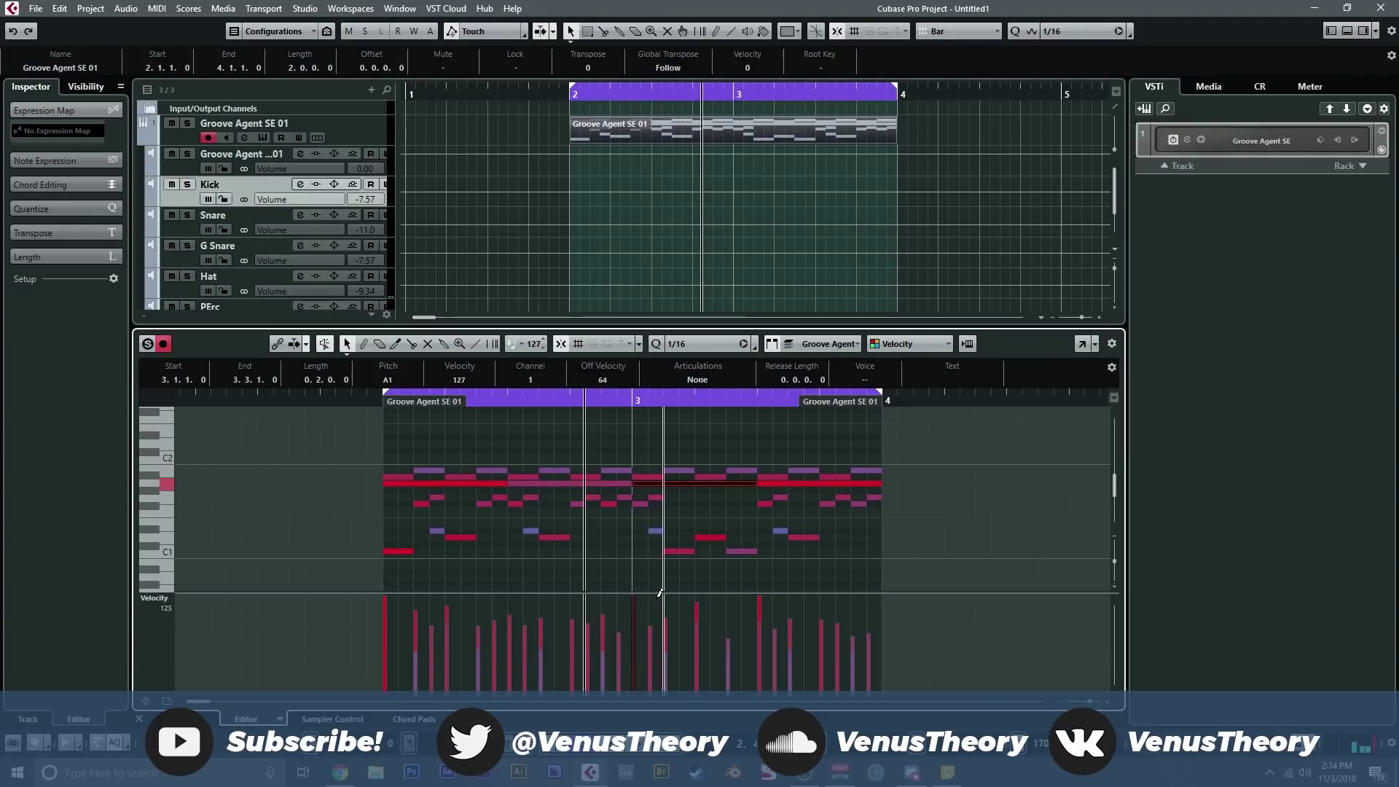
{"action": "left_click", "coordinate": [773, 484]}
{"action": "left_click", "coordinate": [766, 634]}
{"action": "left_click", "coordinate": [908, 490]}
- Play the beat and pull the G Snare, Hat, PErc and Cym faders fully down in the MixConsole
{"action": "left_click", "coordinate": [376, 405]}
{"action": "key", "text": "space"}
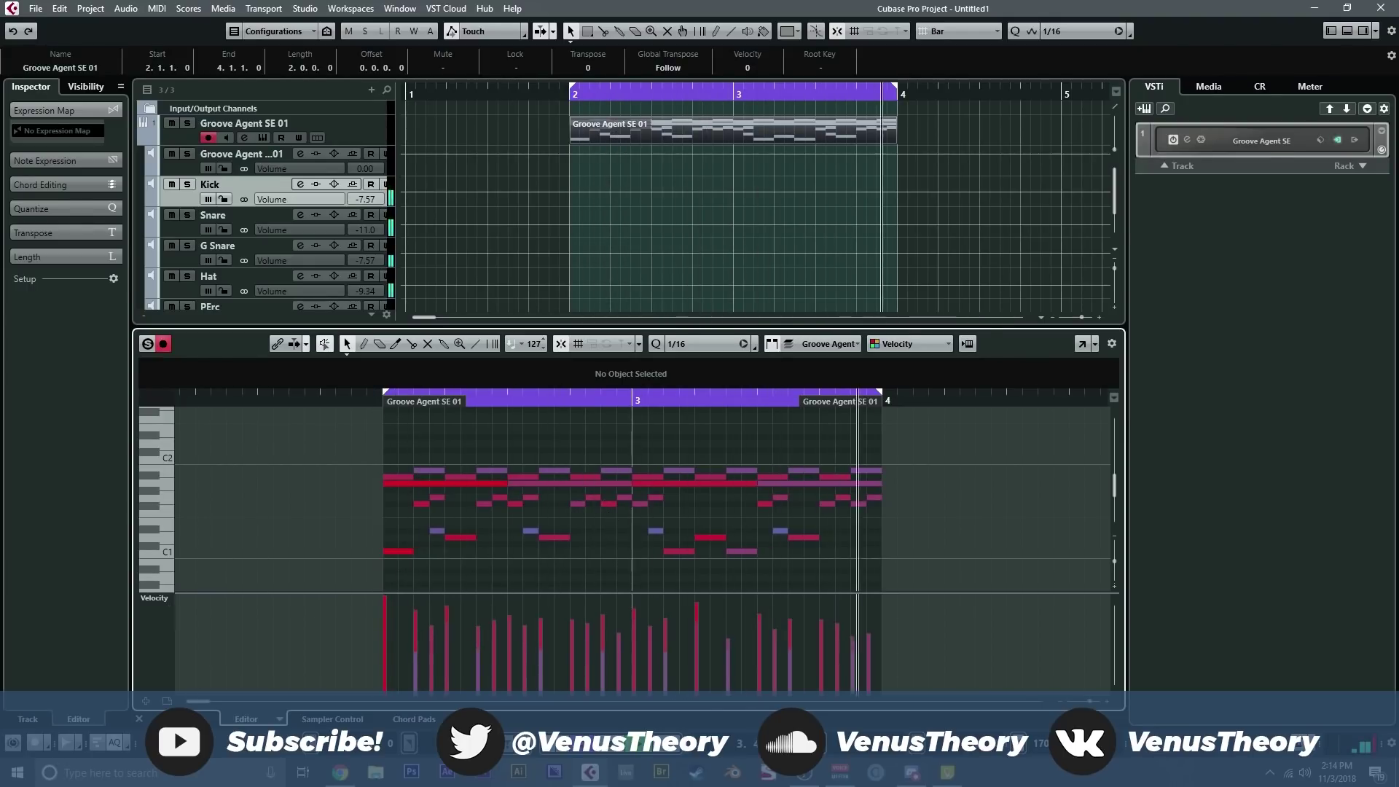
{"action": "key", "text": "ctrl+e"}
{"action": "key", "text": "F3"}
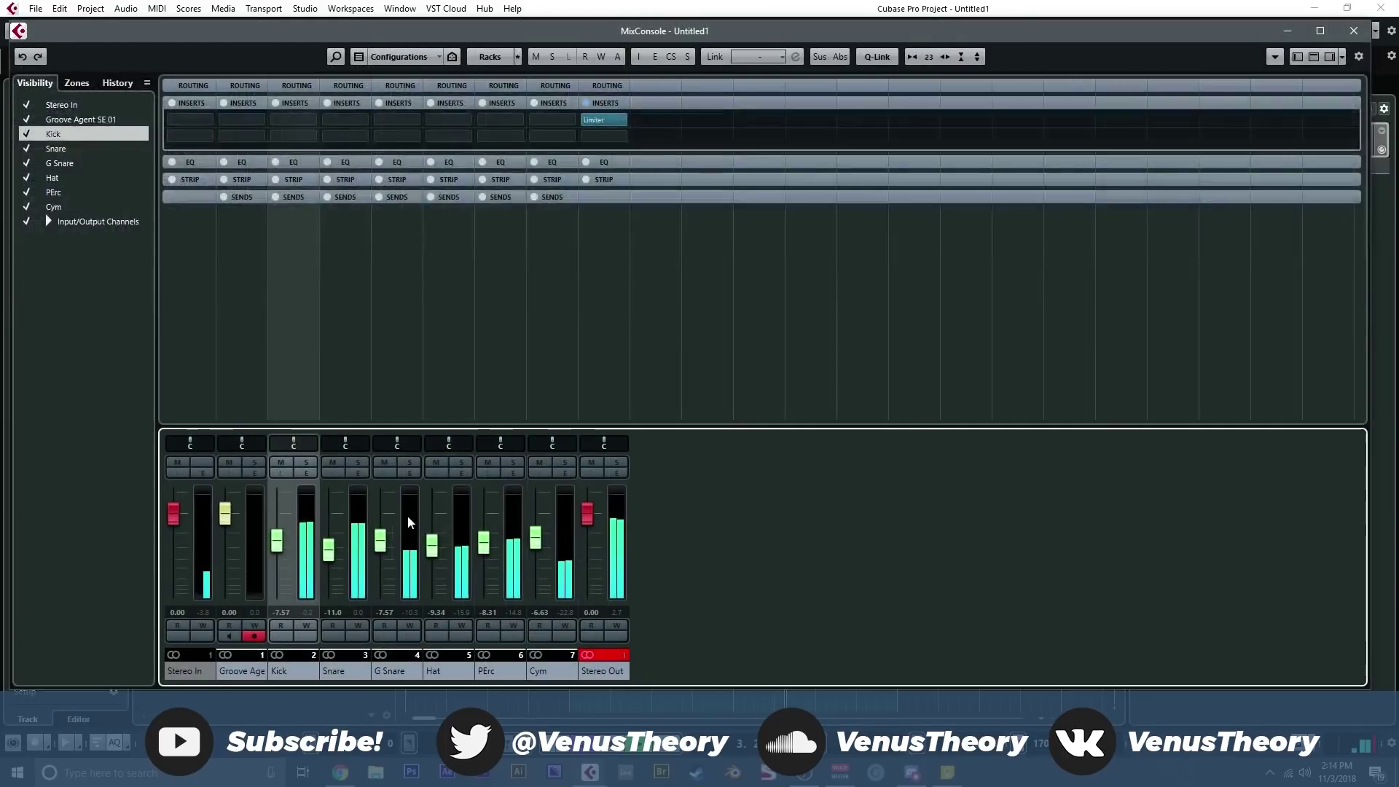
{"action": "left_click_drag", "start_coordinate": [438, 551], "coordinate": [439, 611]}
{"action": "left_click_drag", "start_coordinate": [485, 549], "coordinate": [486, 610]}
{"action": "left_click_drag", "start_coordinate": [536, 546], "coordinate": [536, 611]}
- Set the faders to Kick -10.4, Snare -9.08, G Snare -11.6, Hat -9.61, PErc -11.9 and Cym -12.2 dB, and close the MixConsole
{"action": "left_click_drag", "start_coordinate": [277, 553], "coordinate": [329, 550]}
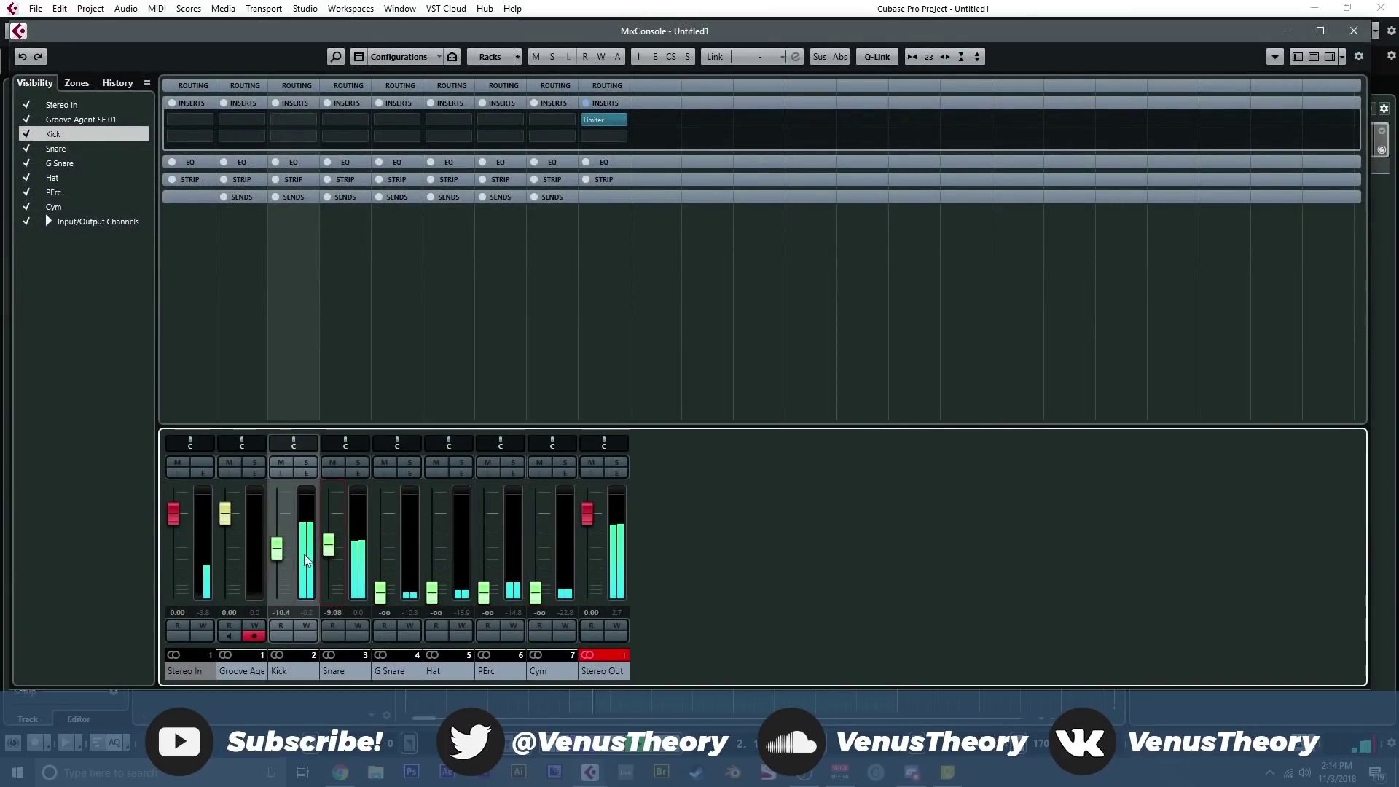
{"action": "left_click_drag", "start_coordinate": [383, 591], "coordinate": [433, 556]}
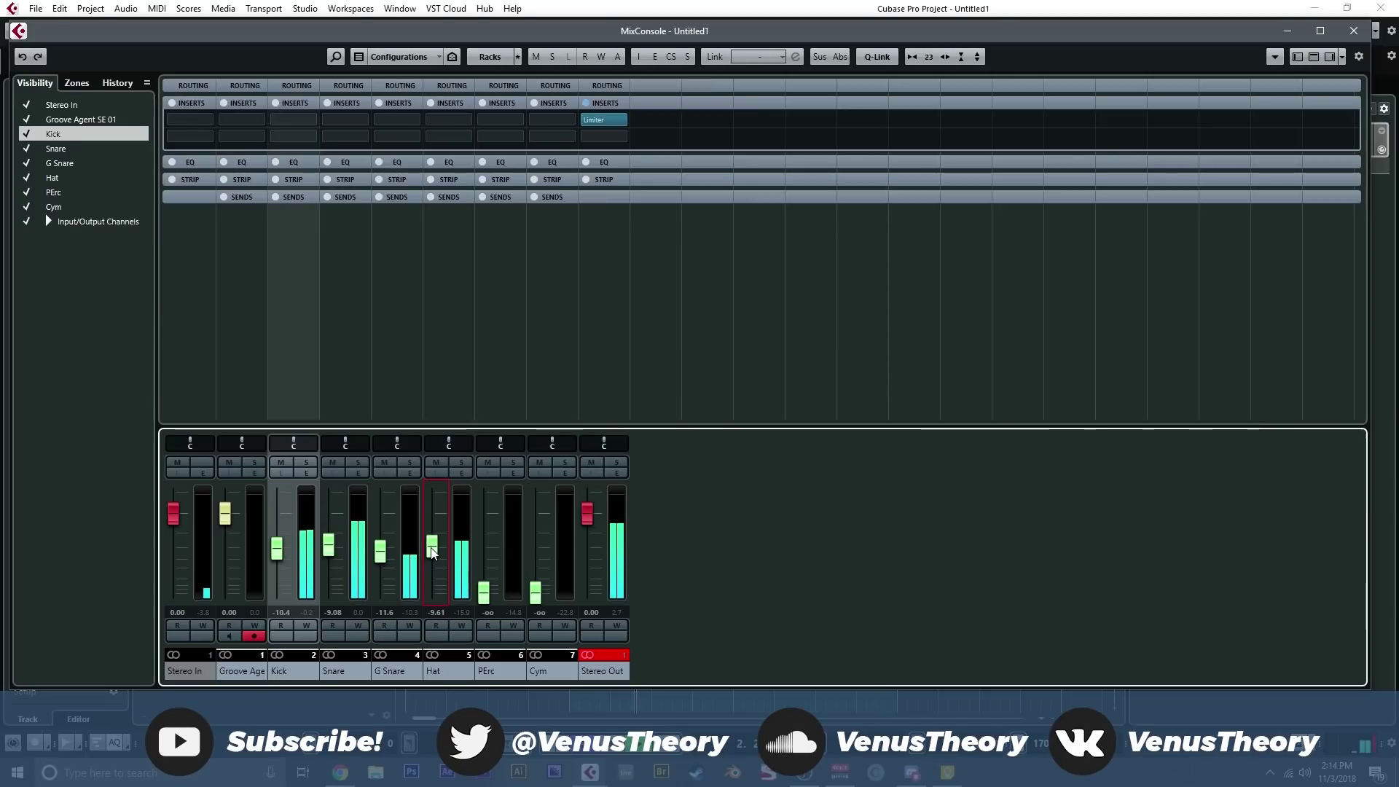
{"action": "left_click_drag", "start_coordinate": [483, 592], "coordinate": [487, 553]}
{"action": "left_click_drag", "start_coordinate": [535, 592], "coordinate": [538, 552]}
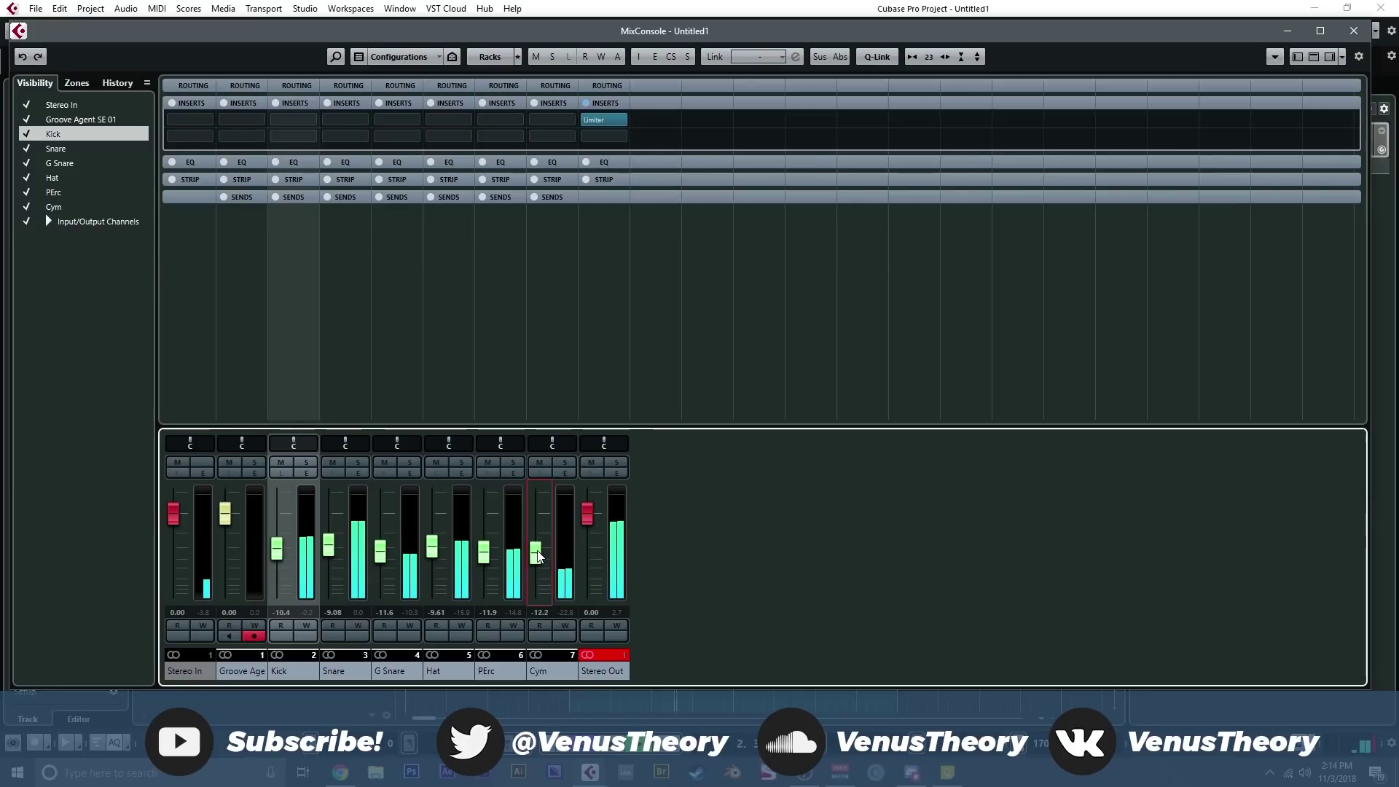
{"action": "left_click", "coordinate": [1354, 31]}
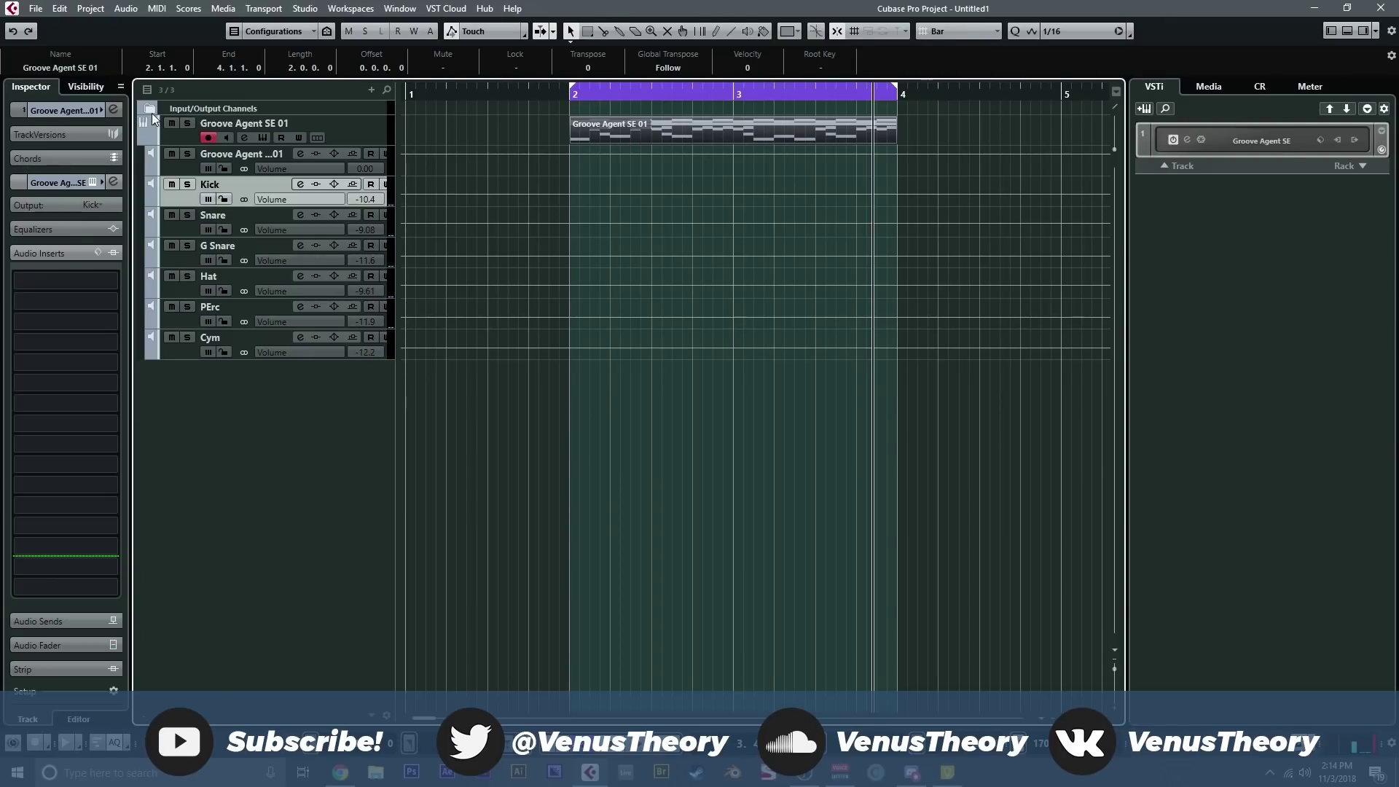
- Add a group channel track named Buss
{"action": "right_click", "coordinate": [252, 404]}
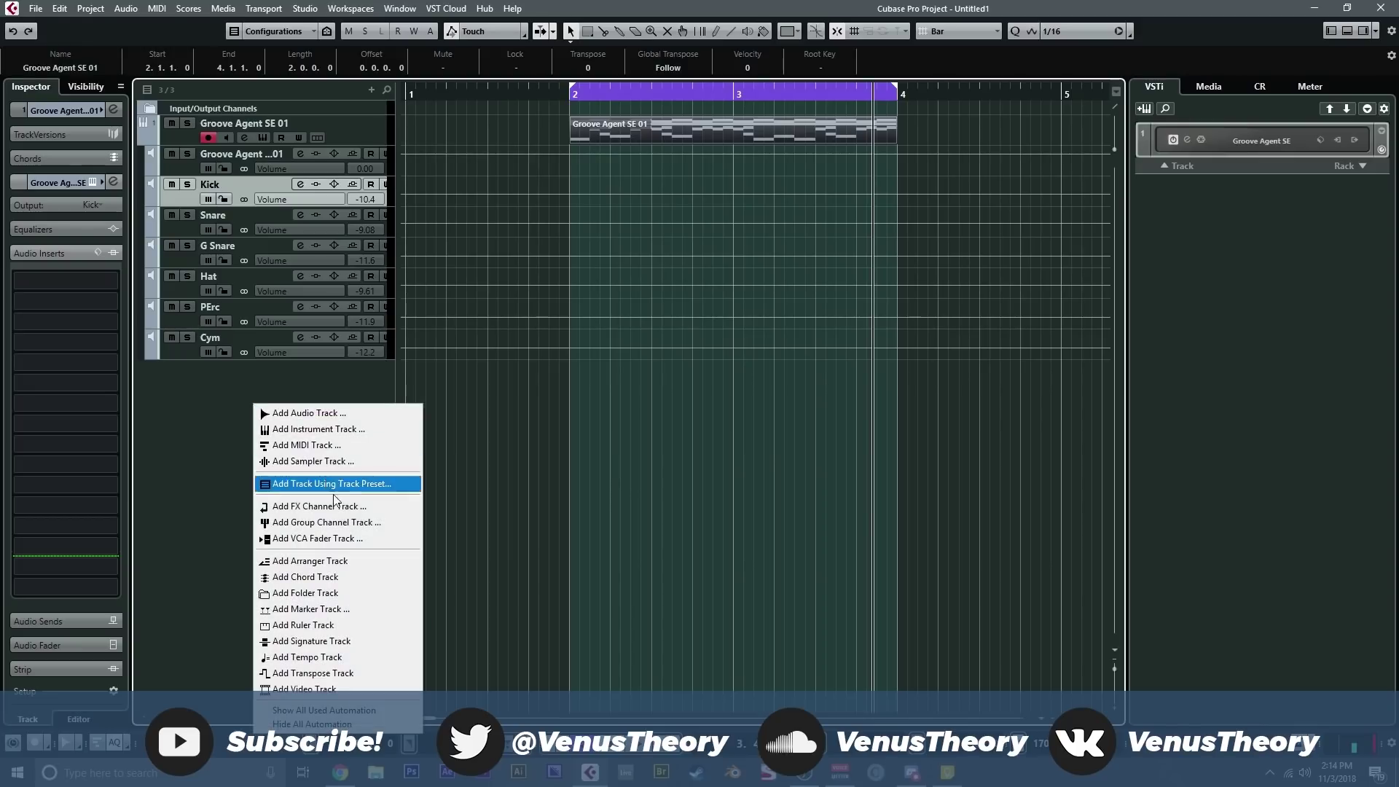
{"action": "left_click", "coordinate": [328, 523]}
{"action": "type", "text": "Busas"}
{"action": "key", "text": "Return"}
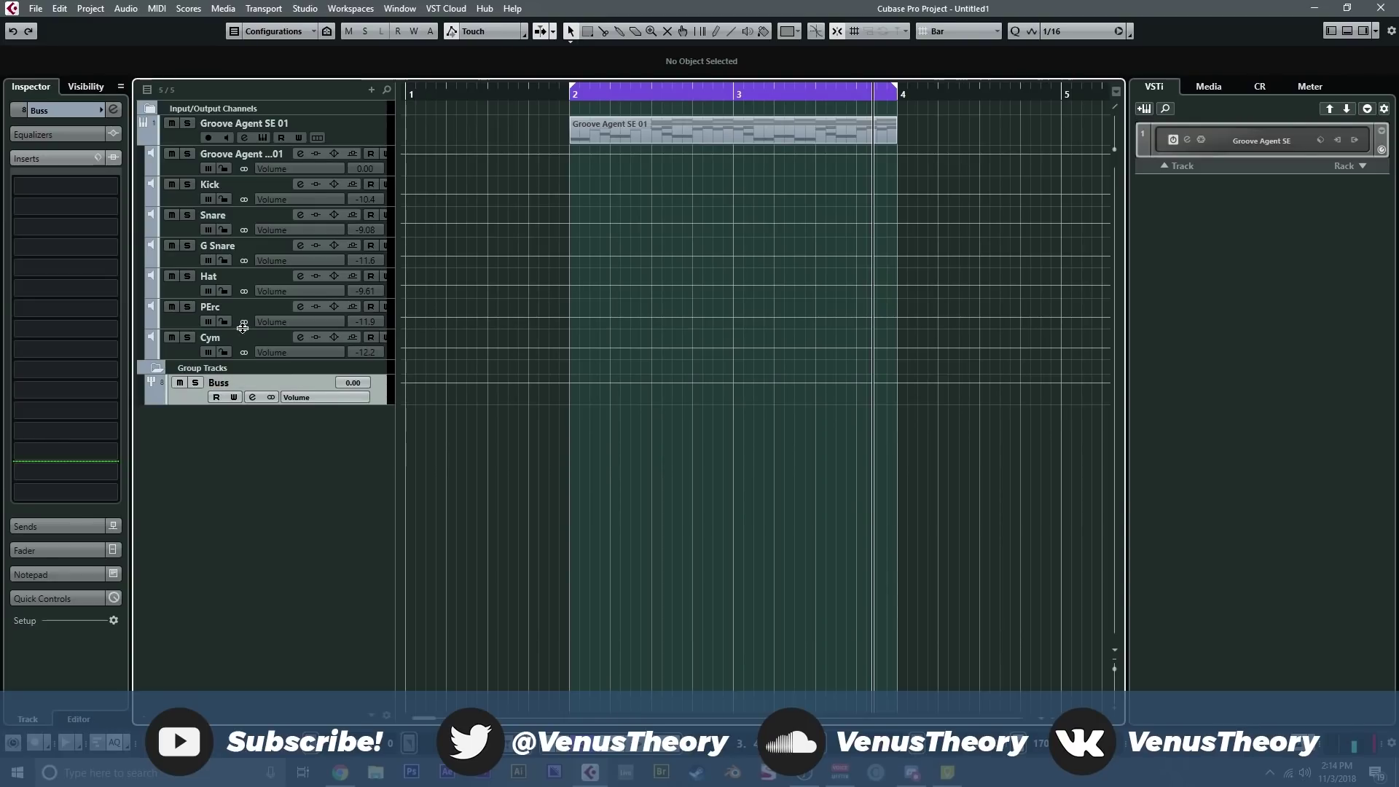
- In the MixConsole, route the outputs of the Kick, Snare, G Snare, Hat, PErc and Cym channels to the Buss group
{"action": "key", "text": "F3"}
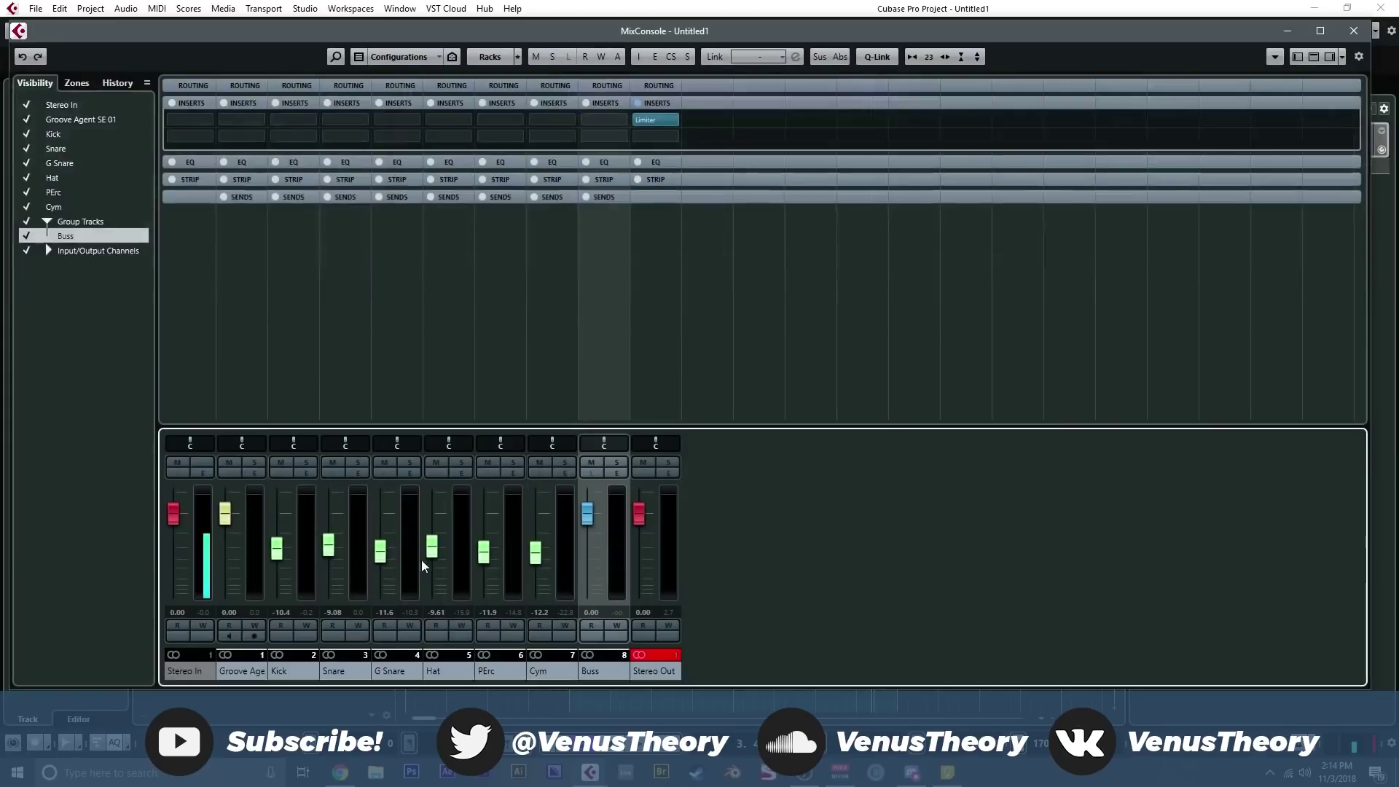
{"action": "left_click", "coordinate": [537, 674]}
{"action": "left_click", "coordinate": [290, 673], "text": "shift"}
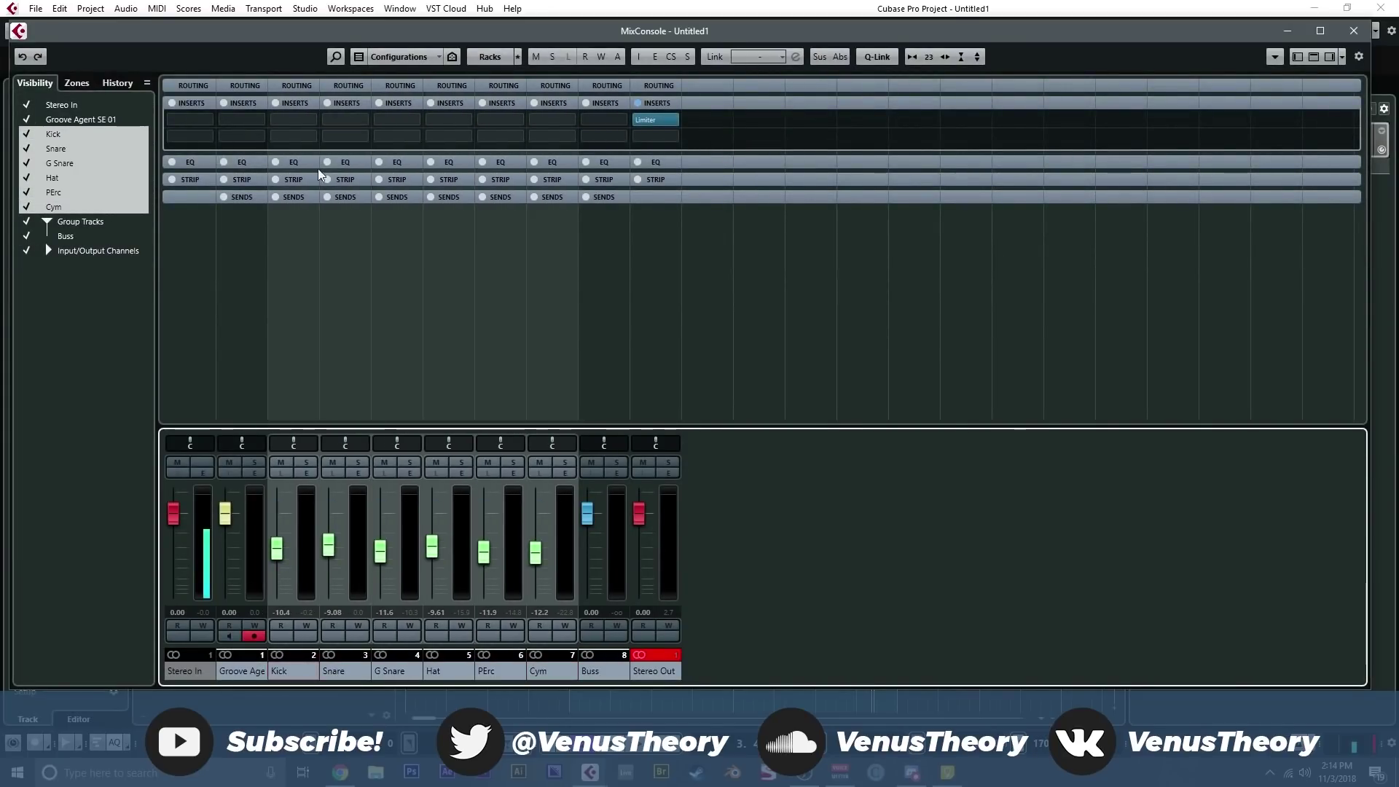
{"action": "left_click", "coordinate": [304, 86]}
{"action": "key", "text": "alt+shift"}
{"action": "left_click", "coordinate": [307, 121]}
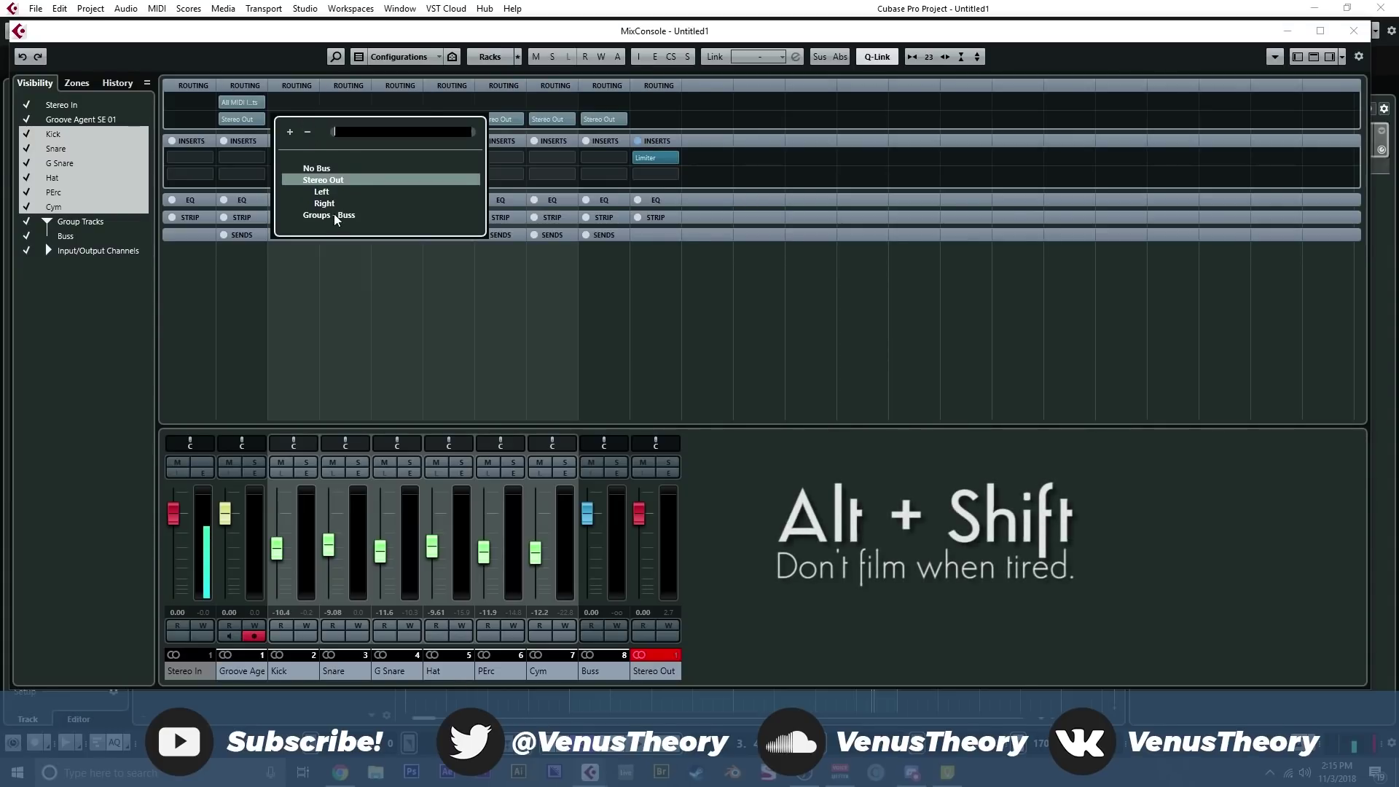
{"action": "left_click", "coordinate": [335, 216]}
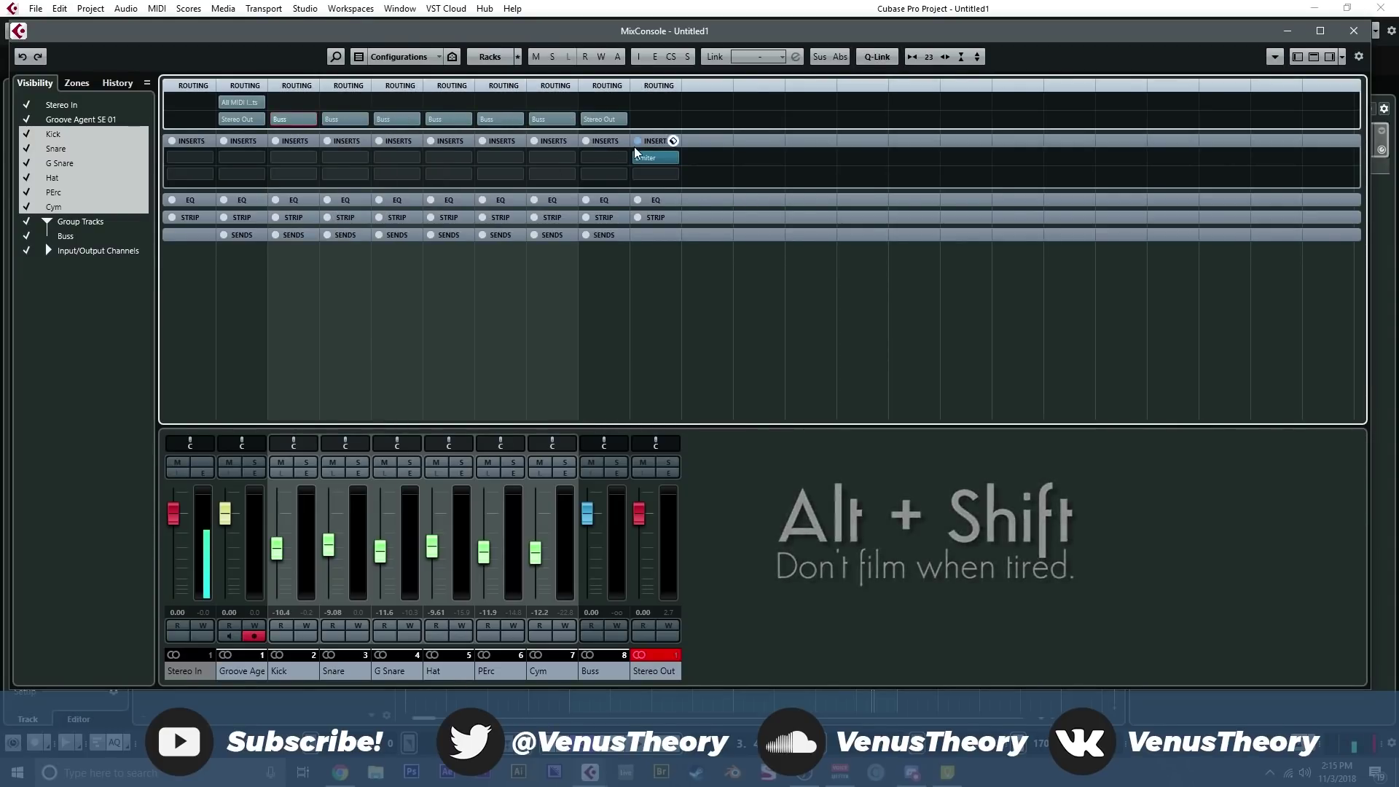
- Insert kHs Compressor on the Buss channel, play the beat, and adjust the compressor's ratio and set its release to about 10.7 ms
{"action": "left_click", "coordinate": [605, 157]}
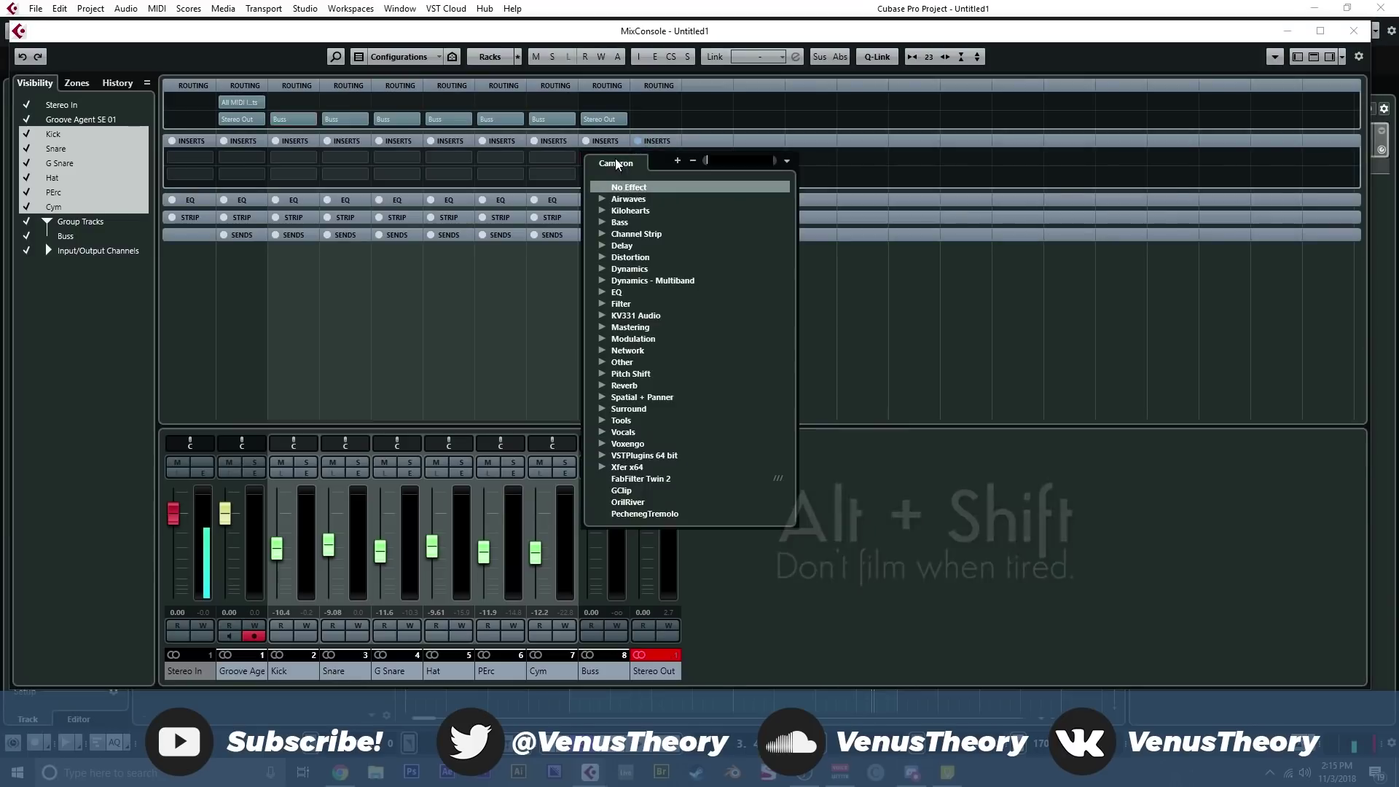
{"action": "left_click", "coordinate": [603, 211]}
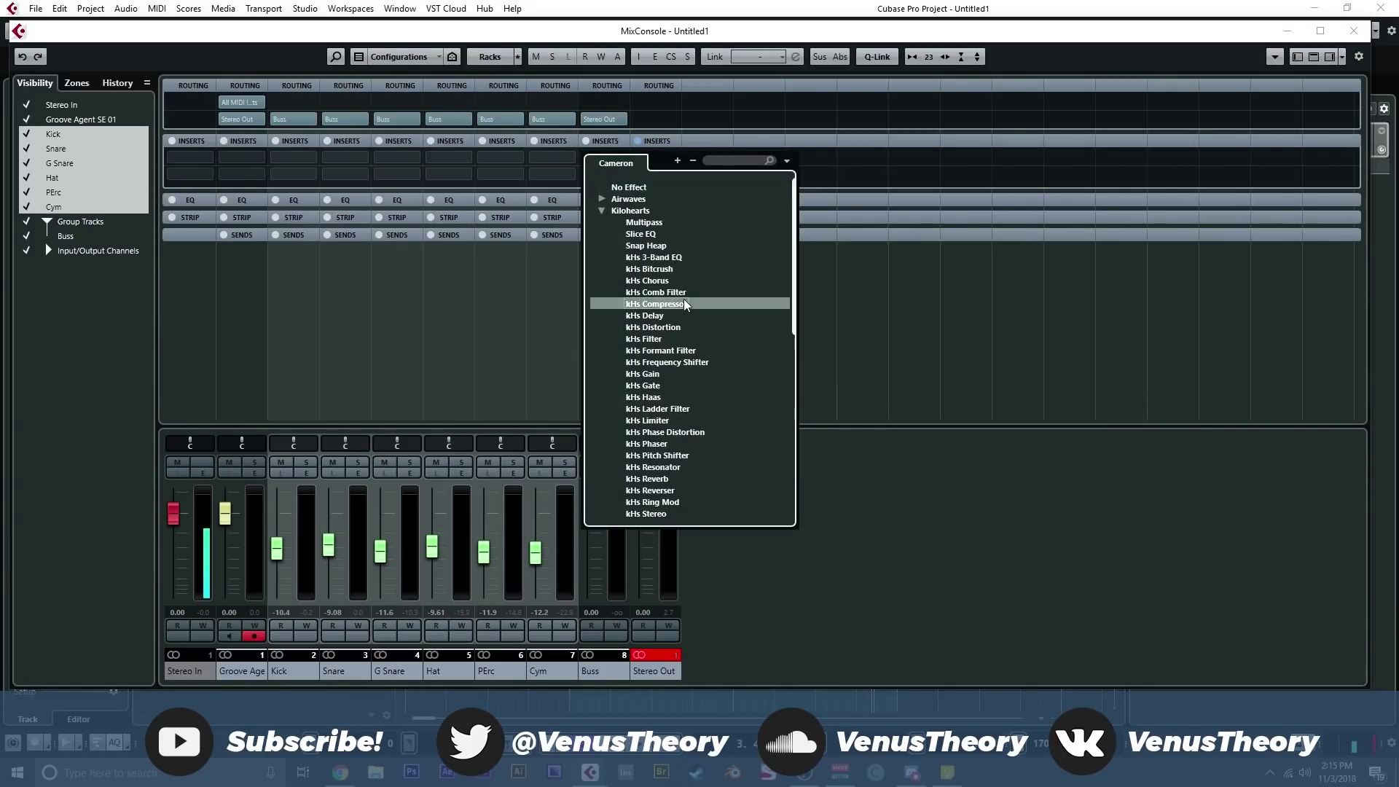
{"action": "left_click", "coordinate": [631, 304]}
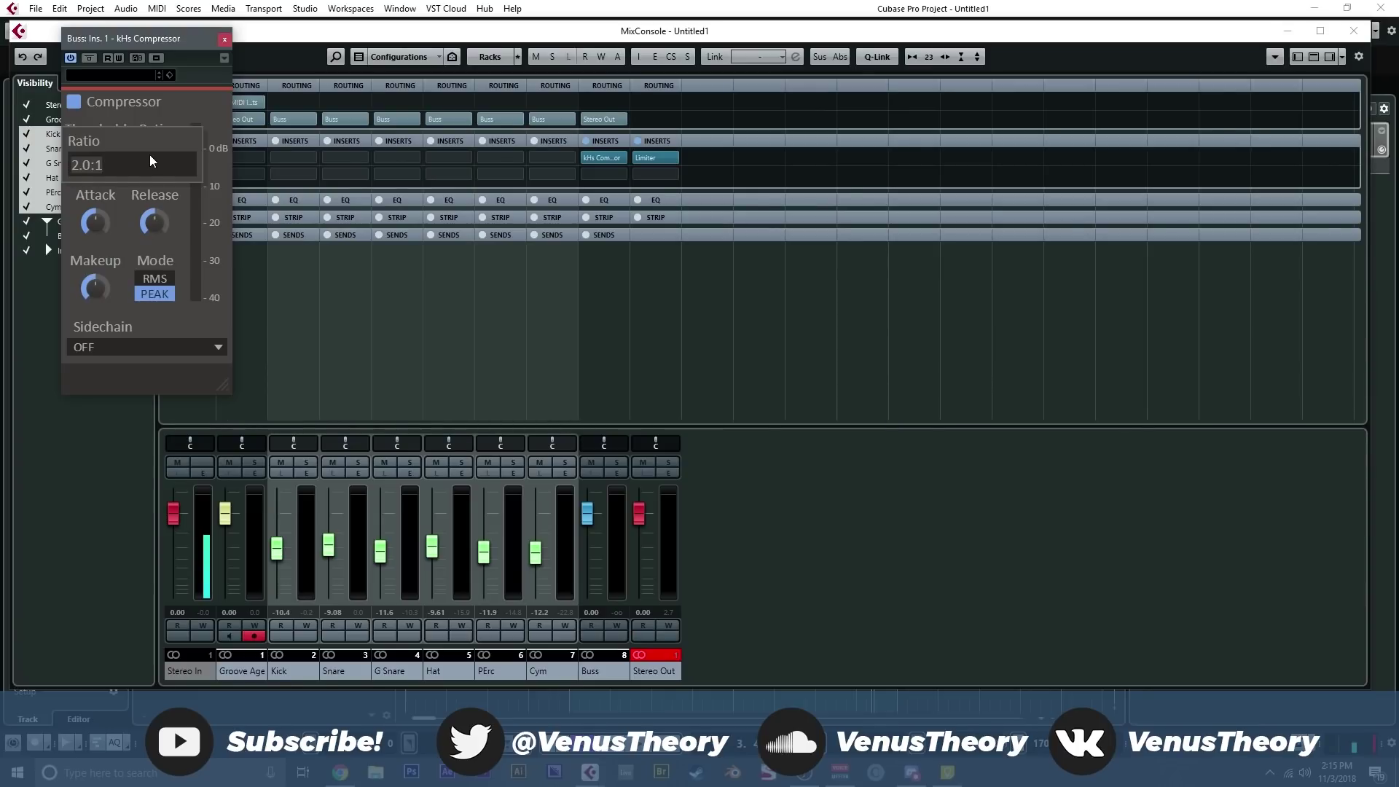
{"action": "key", "text": "space"}
{"action": "left_click_drag", "start_coordinate": [97, 156], "coordinate": [153, 220]}
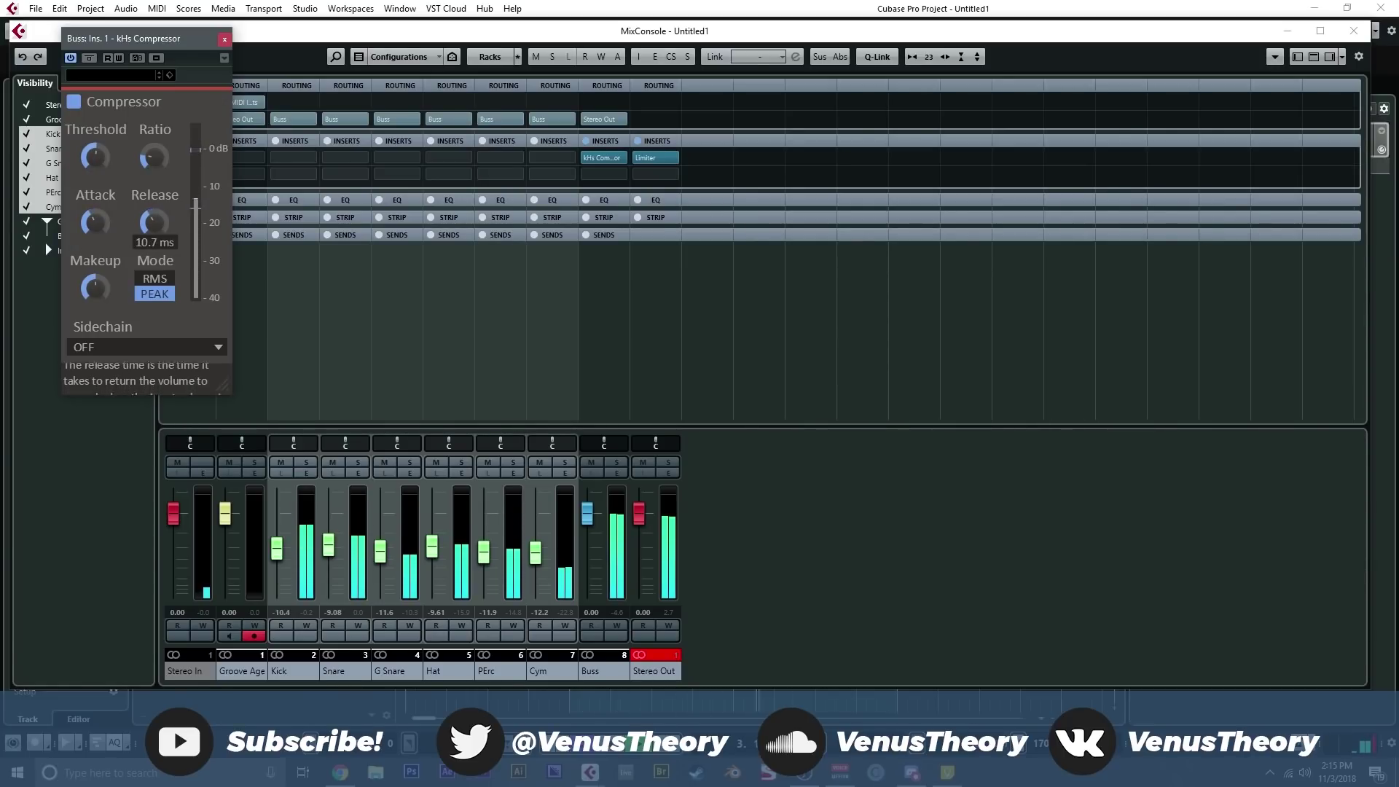
{"action": "left_click", "coordinate": [225, 40]}
- Insert Magneto II in the Buss channel's second insert slot and set its saturation to 23 %
{"action": "left_click", "coordinate": [620, 175]}
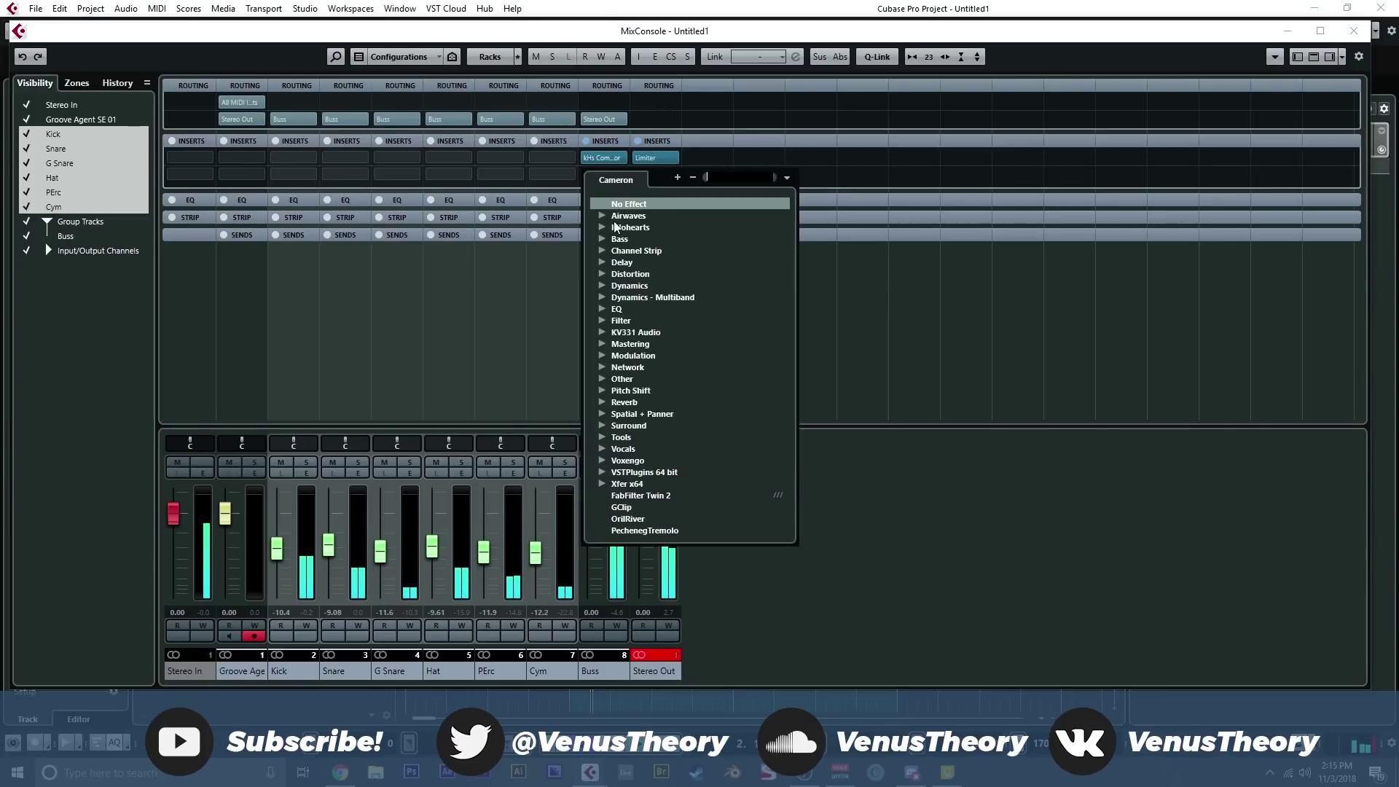
{"action": "left_click", "coordinate": [605, 275]}
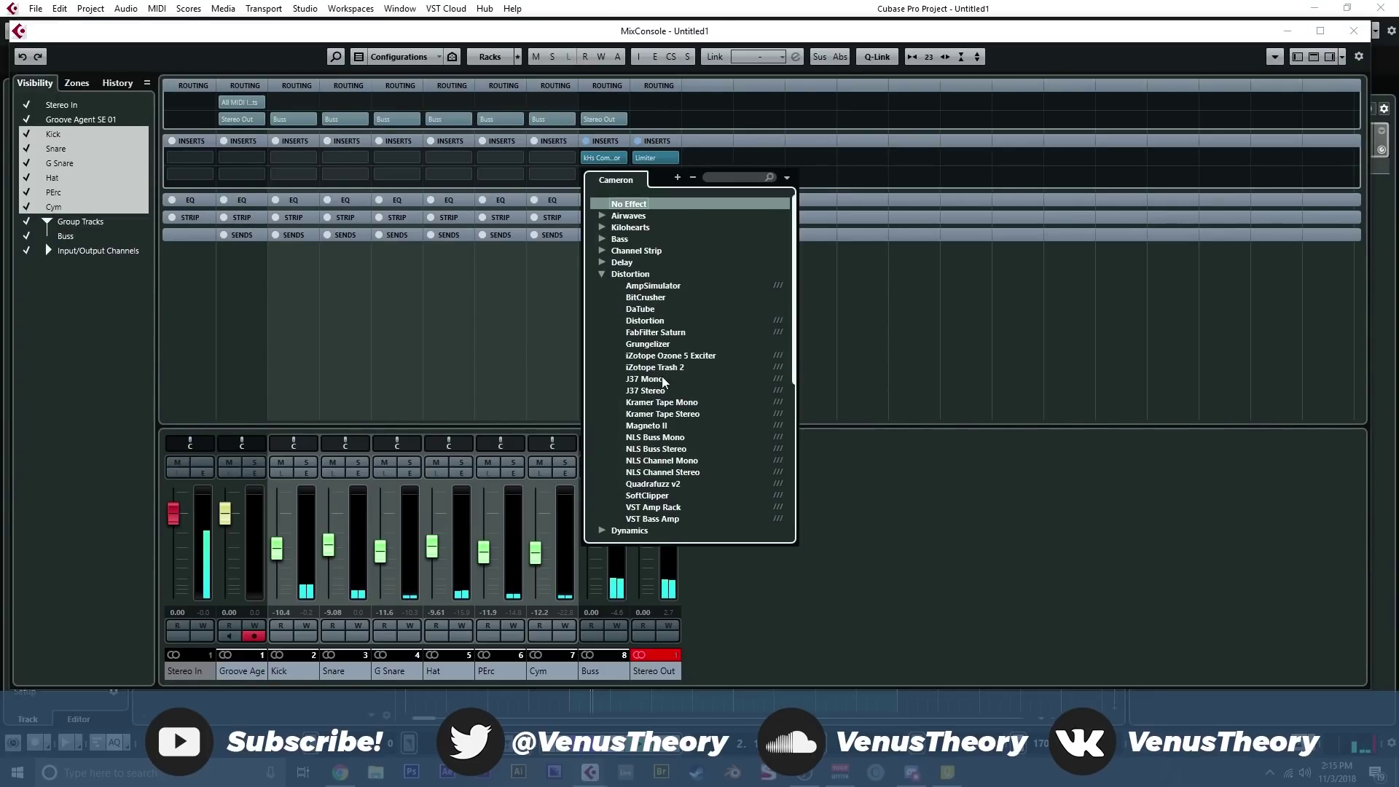
{"action": "left_click", "coordinate": [664, 427]}
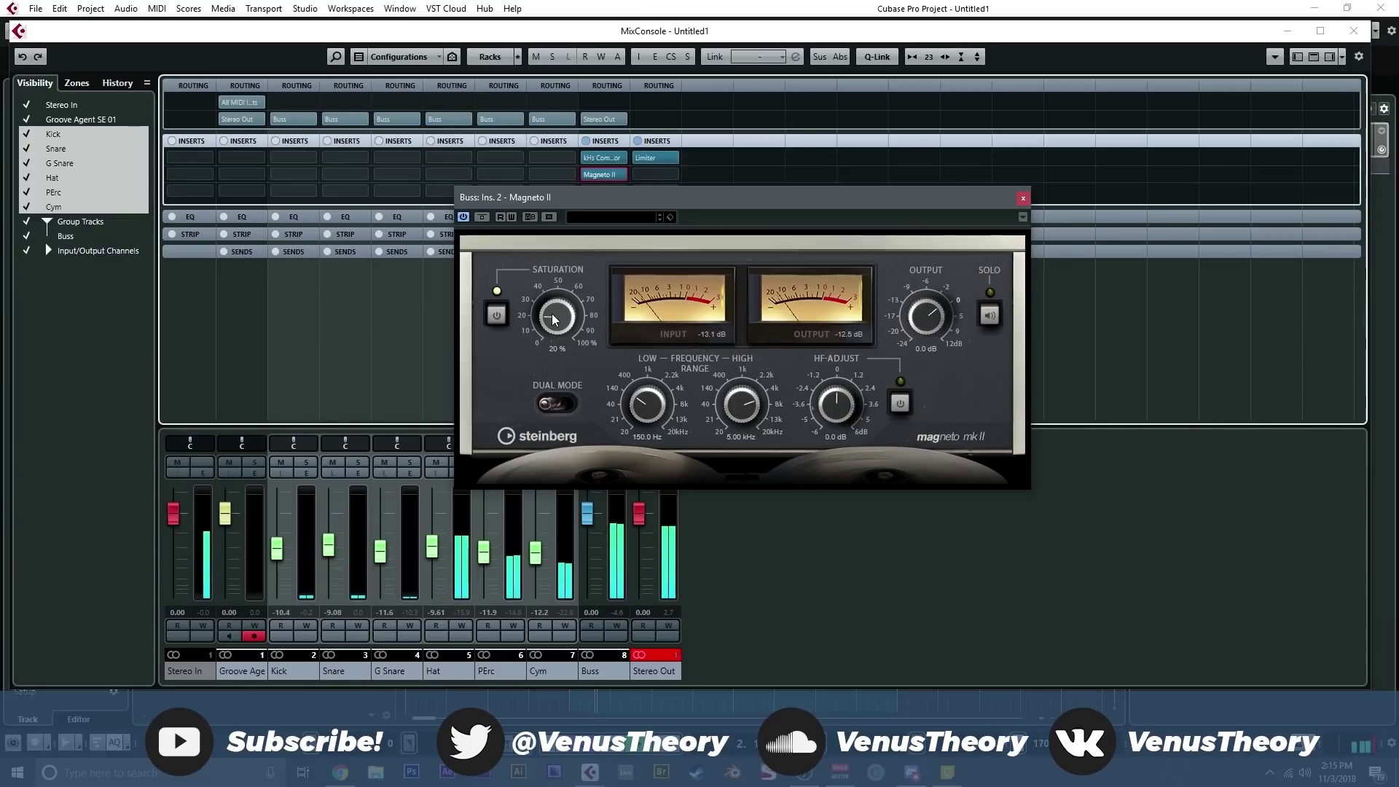
{"action": "left_click_drag", "start_coordinate": [554, 325], "coordinate": [554, 319]}
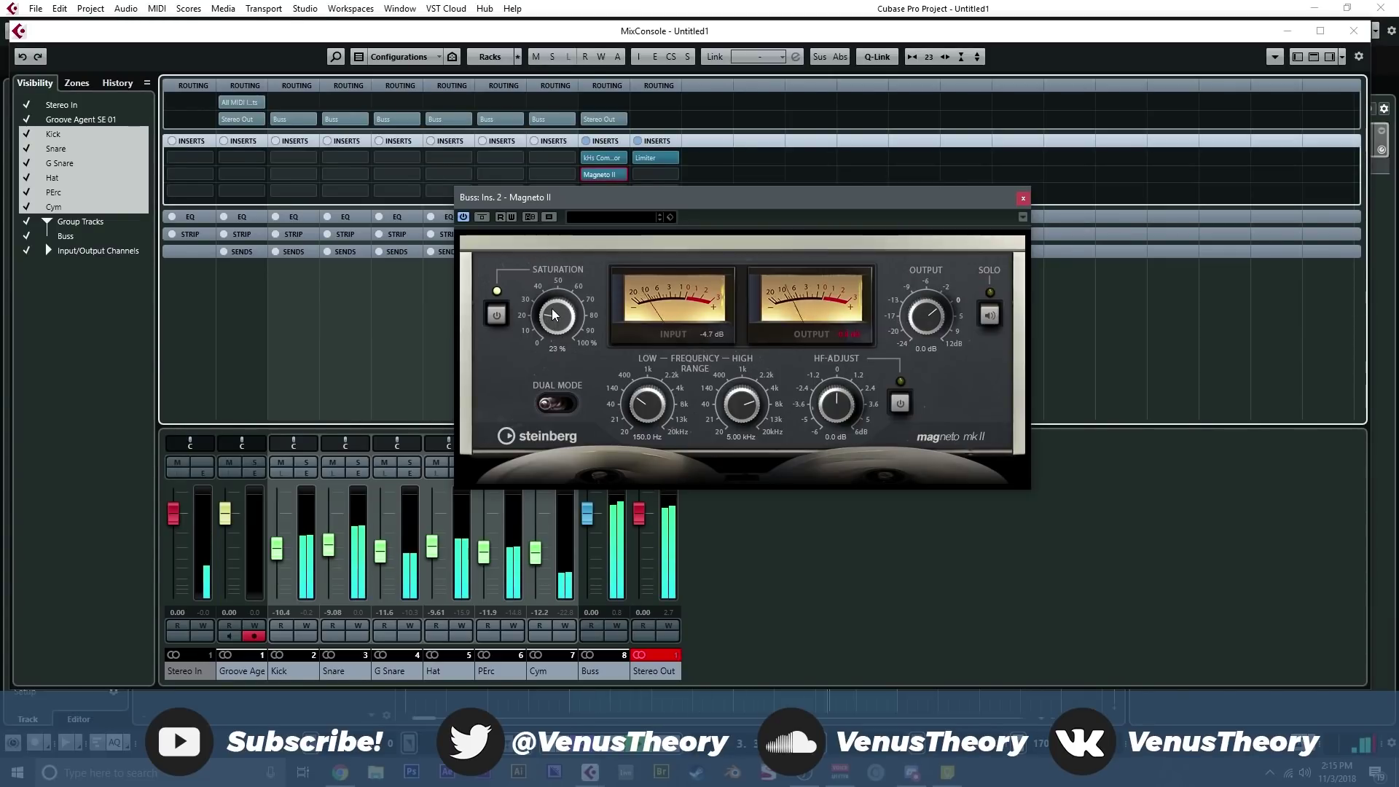
- Solo Magneto II's saturated band, set its frequency range to 88.4 Hz low and 7.65 kHz high, and close the plug-in
{"action": "left_click", "coordinate": [988, 317]}
{"action": "left_click_drag", "start_coordinate": [745, 410], "coordinate": [749, 400]}
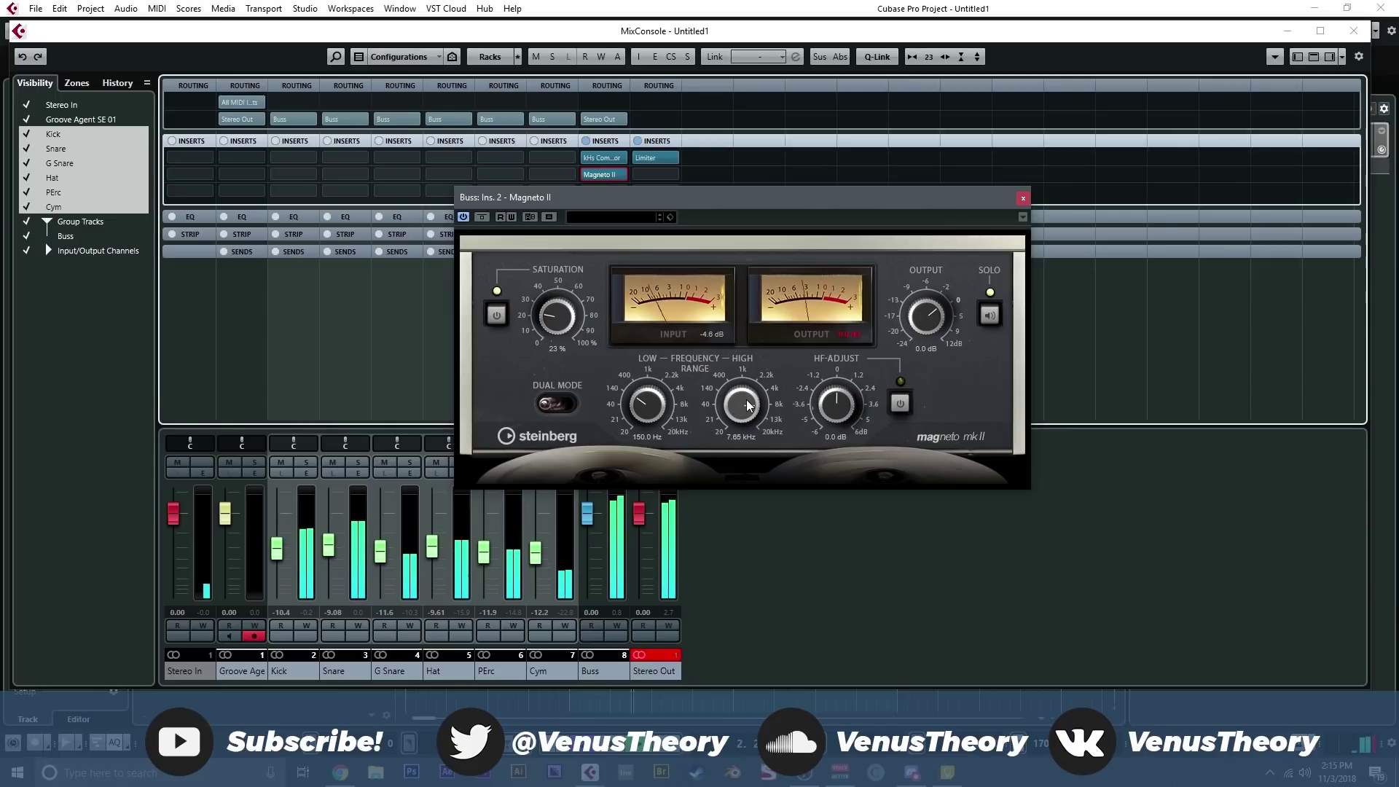
{"action": "left_click_drag", "start_coordinate": [645, 413], "coordinate": [644, 425]}
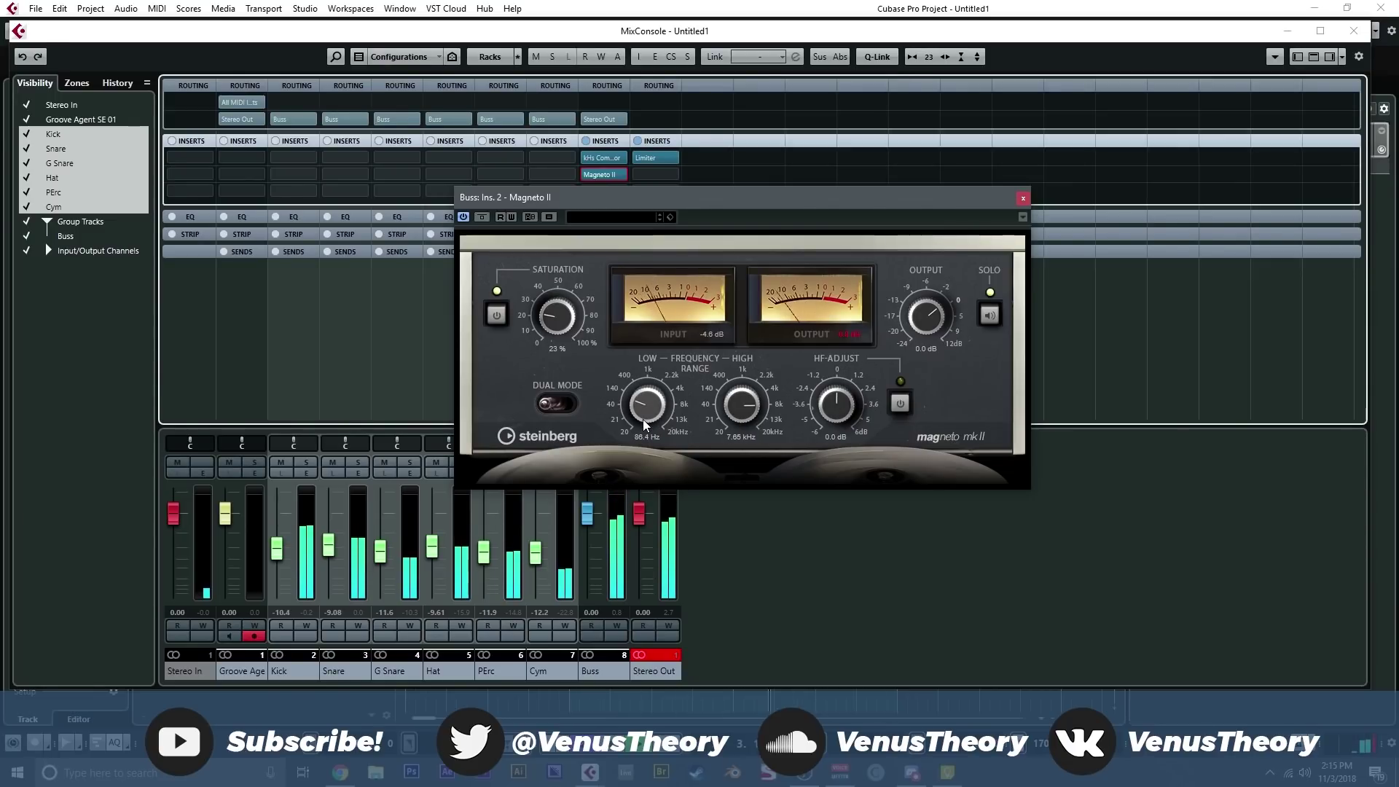
{"action": "left_click", "coordinate": [1023, 198]}
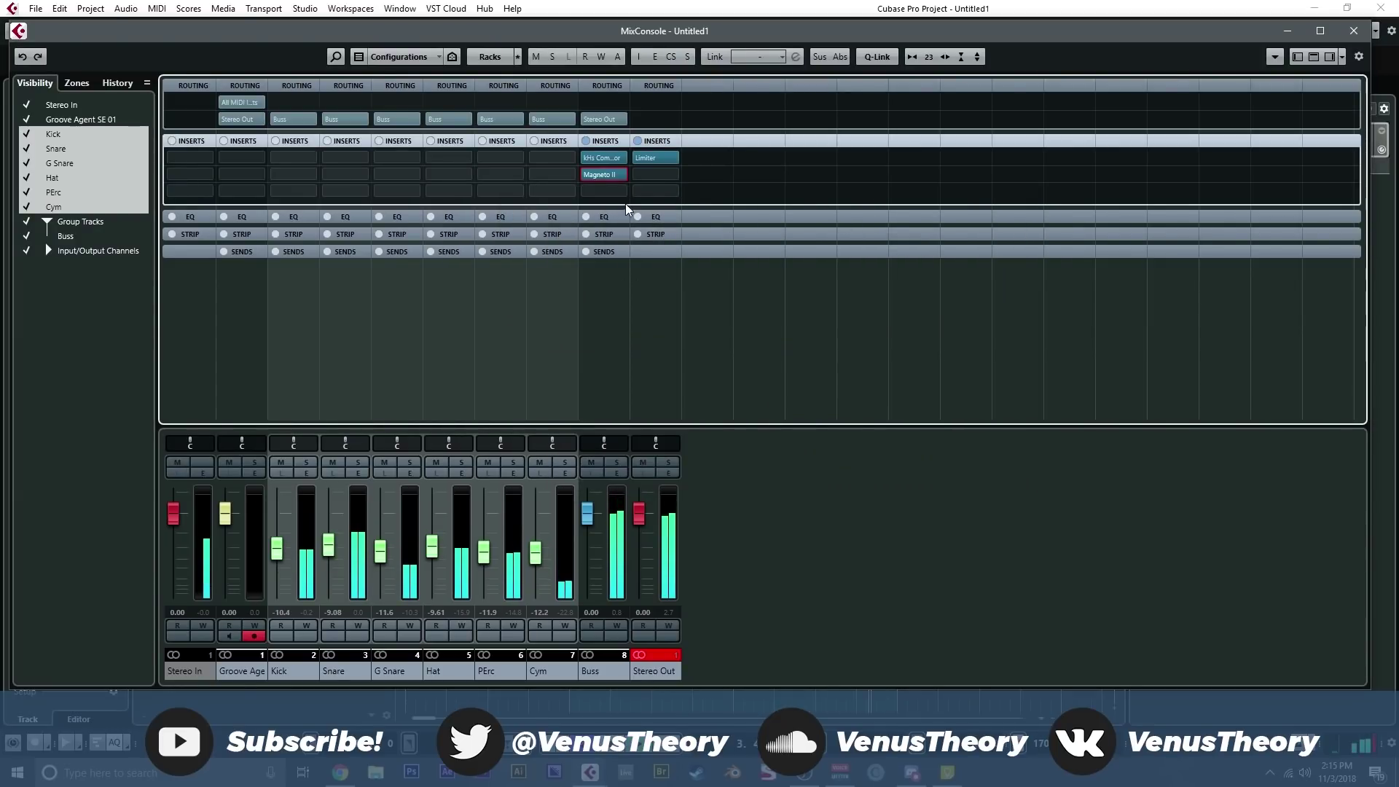
- Insert Slice EQ on the Snare channel, roll off the lows, and boost around 300 Hz and 12 kHz
{"action": "left_click", "coordinate": [338, 159]}
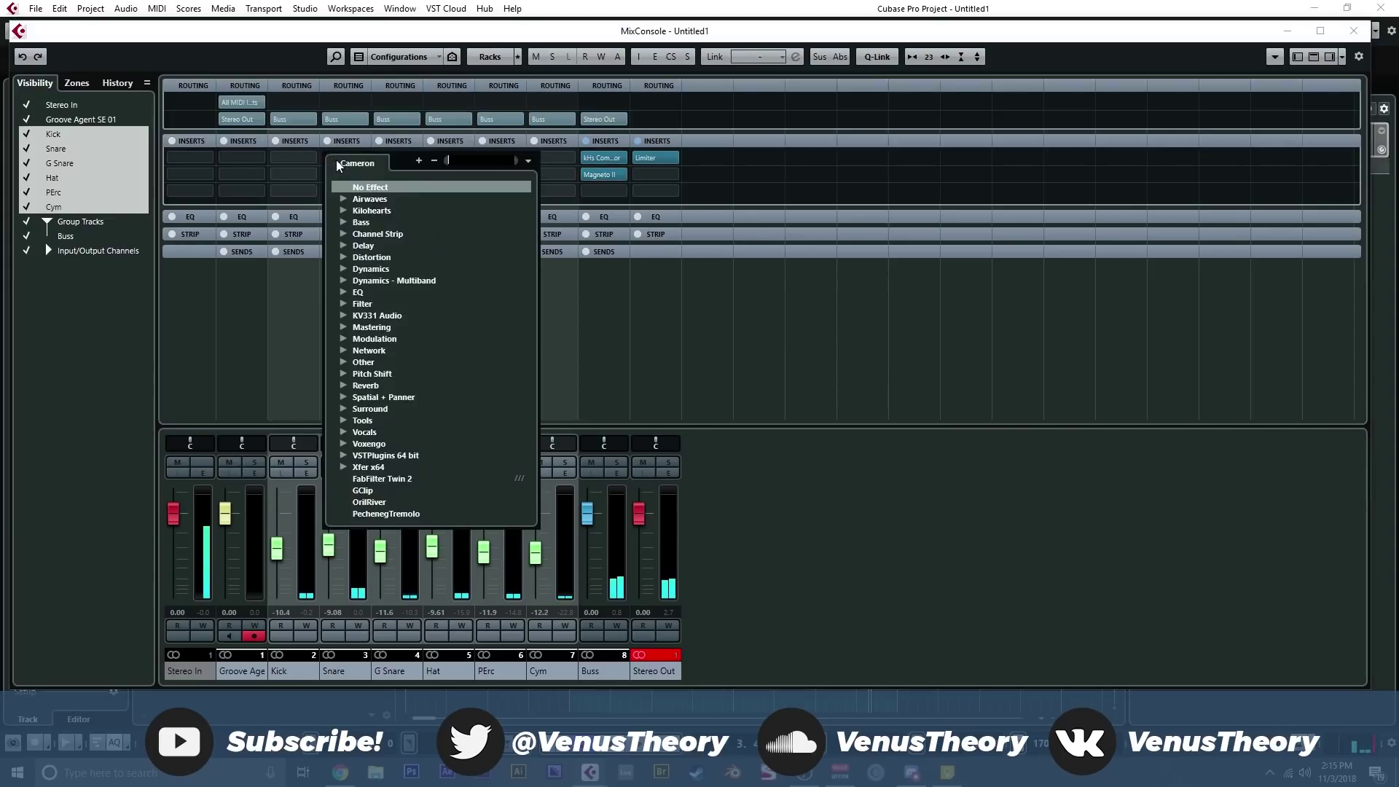
{"action": "left_click", "coordinate": [342, 199]}
{"action": "left_click", "coordinate": [341, 199]}
{"action": "left_click", "coordinate": [343, 210]}
{"action": "double_click", "coordinate": [374, 234]}
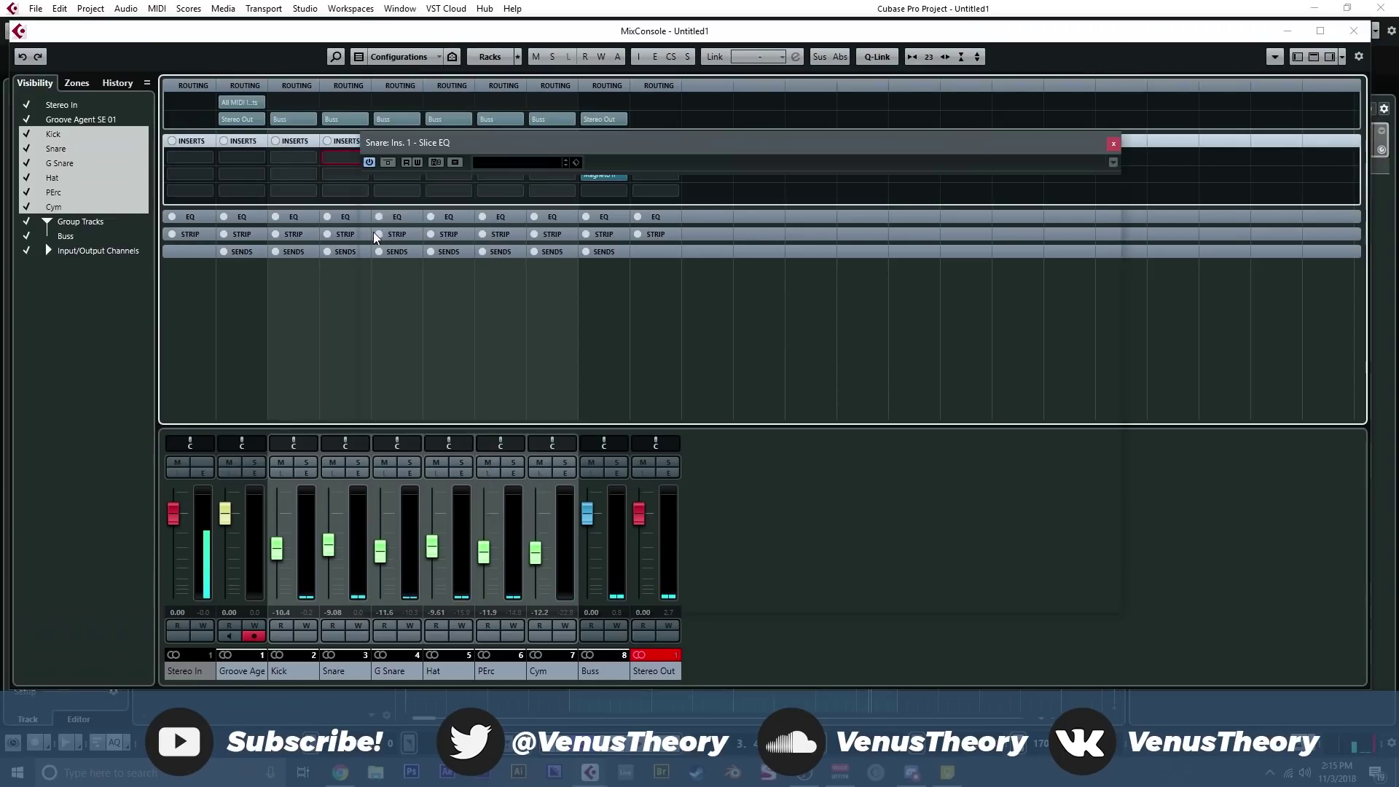
{"action": "left_click_drag", "start_coordinate": [420, 404], "coordinate": [1000, 380]}
{"action": "left_click_drag", "start_coordinate": [789, 416], "coordinate": [663, 362]}
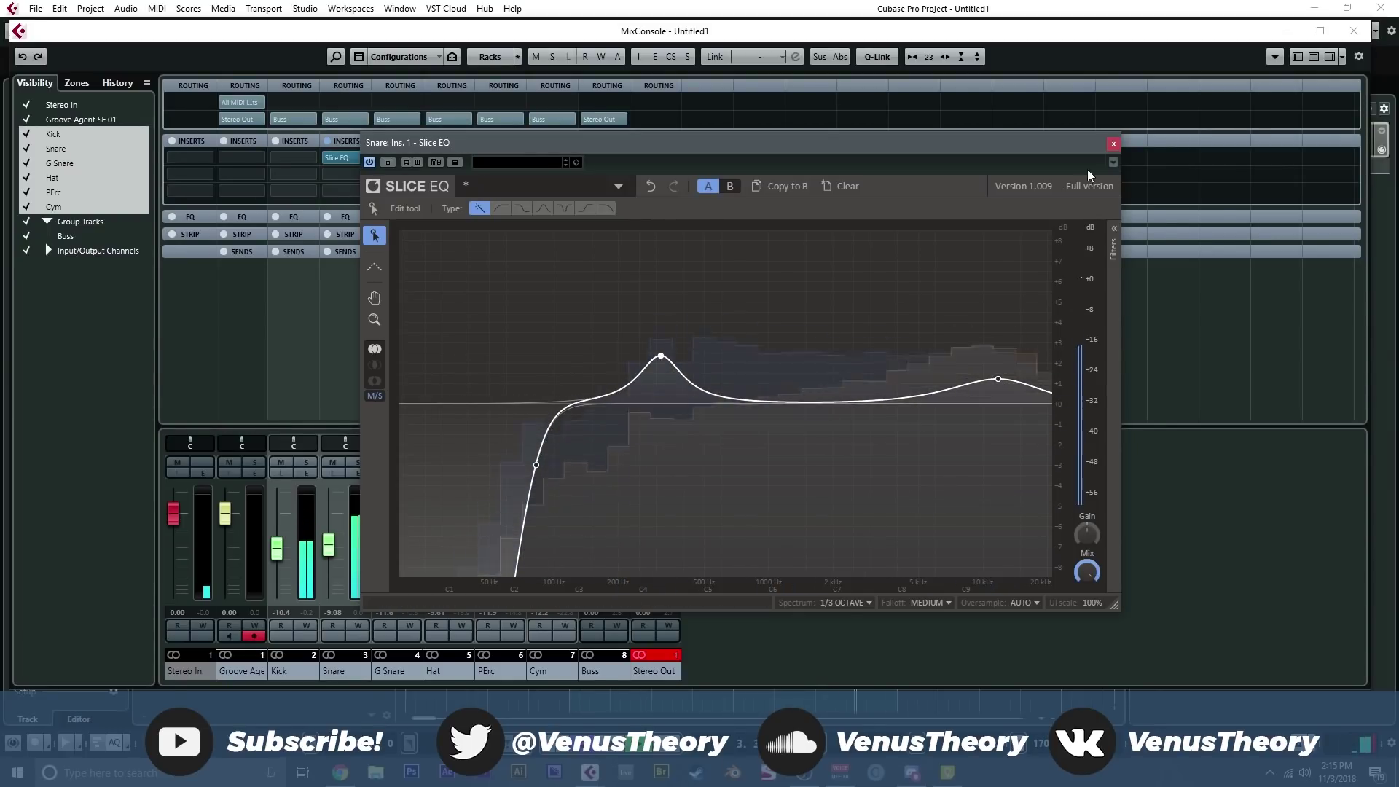
{"action": "left_click", "coordinate": [1113, 144]}
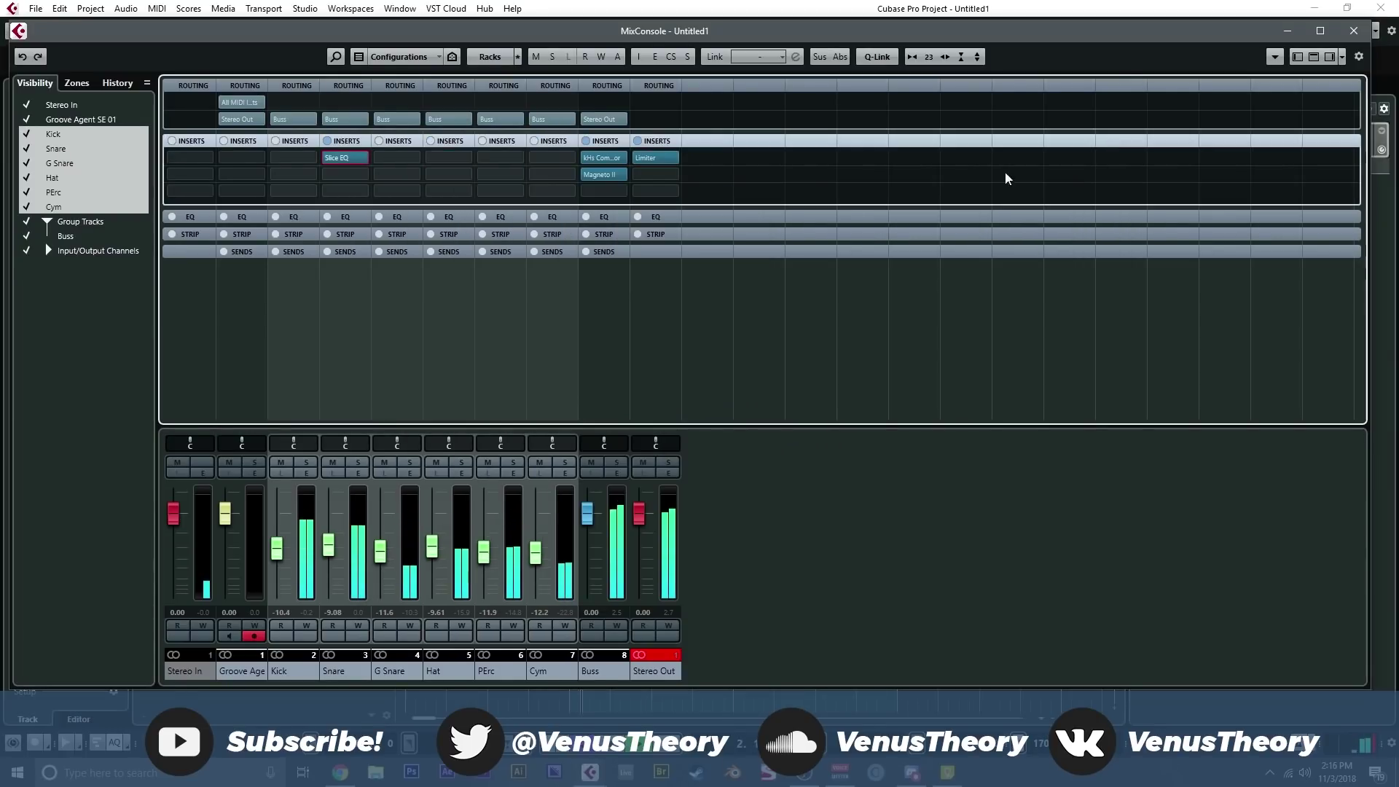
- Insert kHs Transient Shaper on the Kick channel, raising its attack and lowering its sustain
{"action": "left_click", "coordinate": [295, 158]}
{"action": "left_click", "coordinate": [297, 211]}
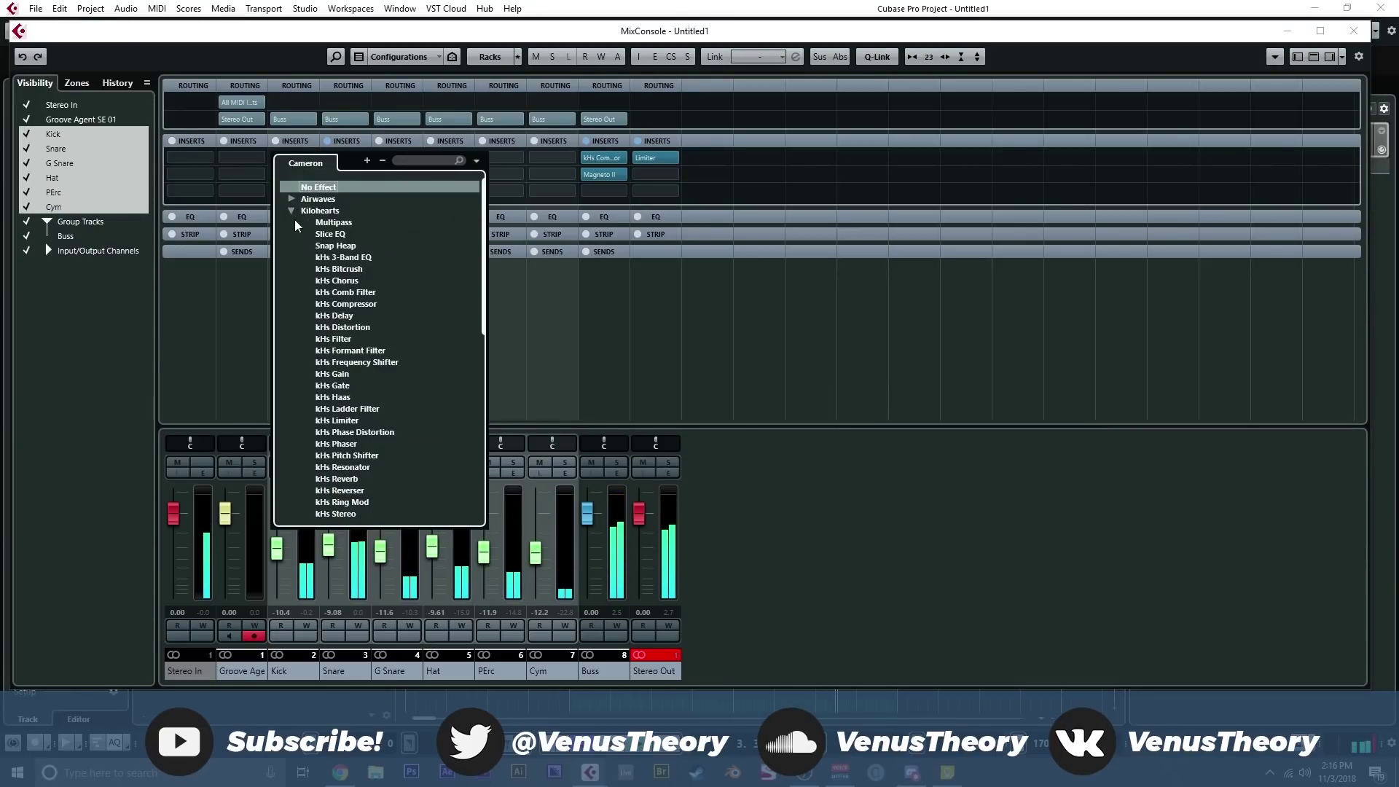
{"action": "scroll", "coordinate": [355, 414], "scroll_direction": "down", "scroll_amount": 3}
{"action": "left_click", "coordinate": [358, 275]}
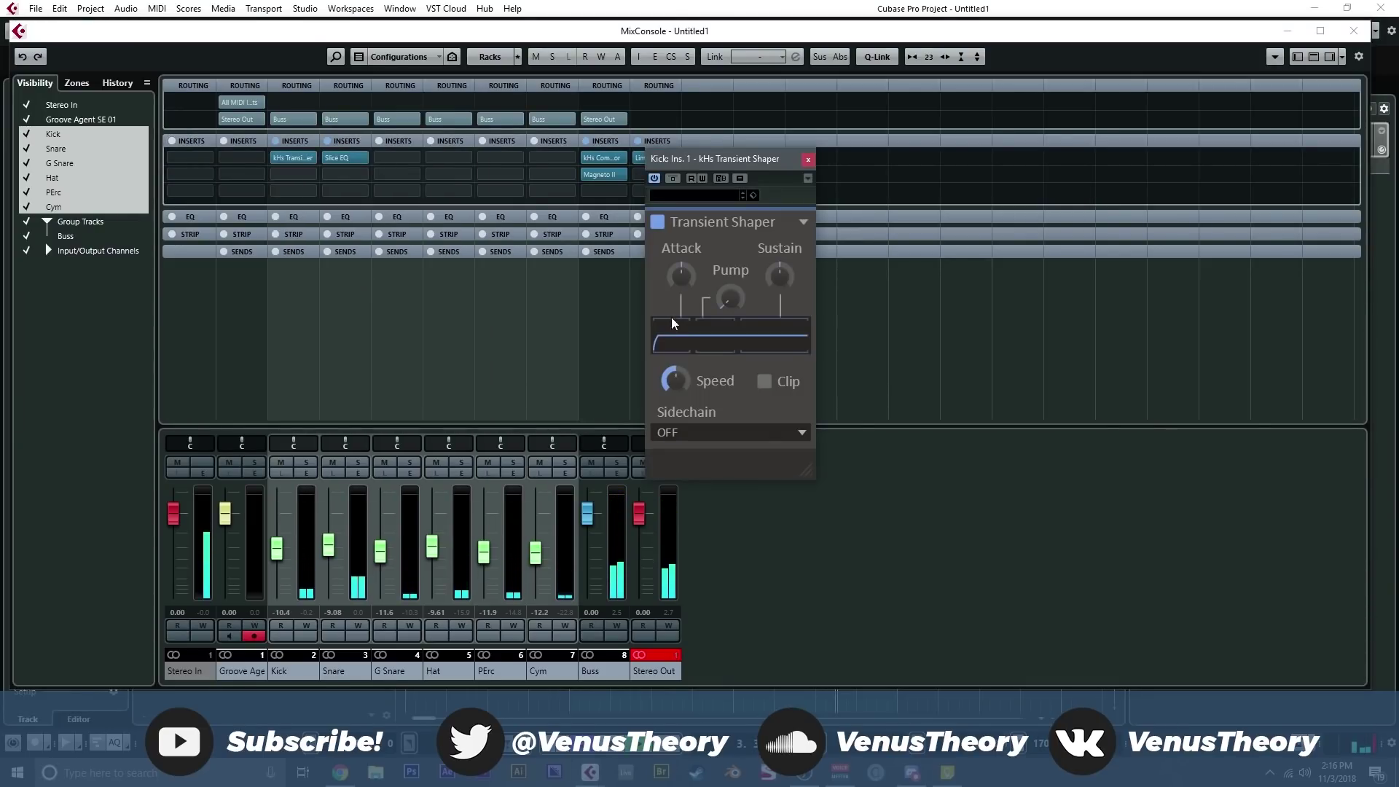
{"action": "left_click_drag", "start_coordinate": [779, 276], "coordinate": [779, 299]}
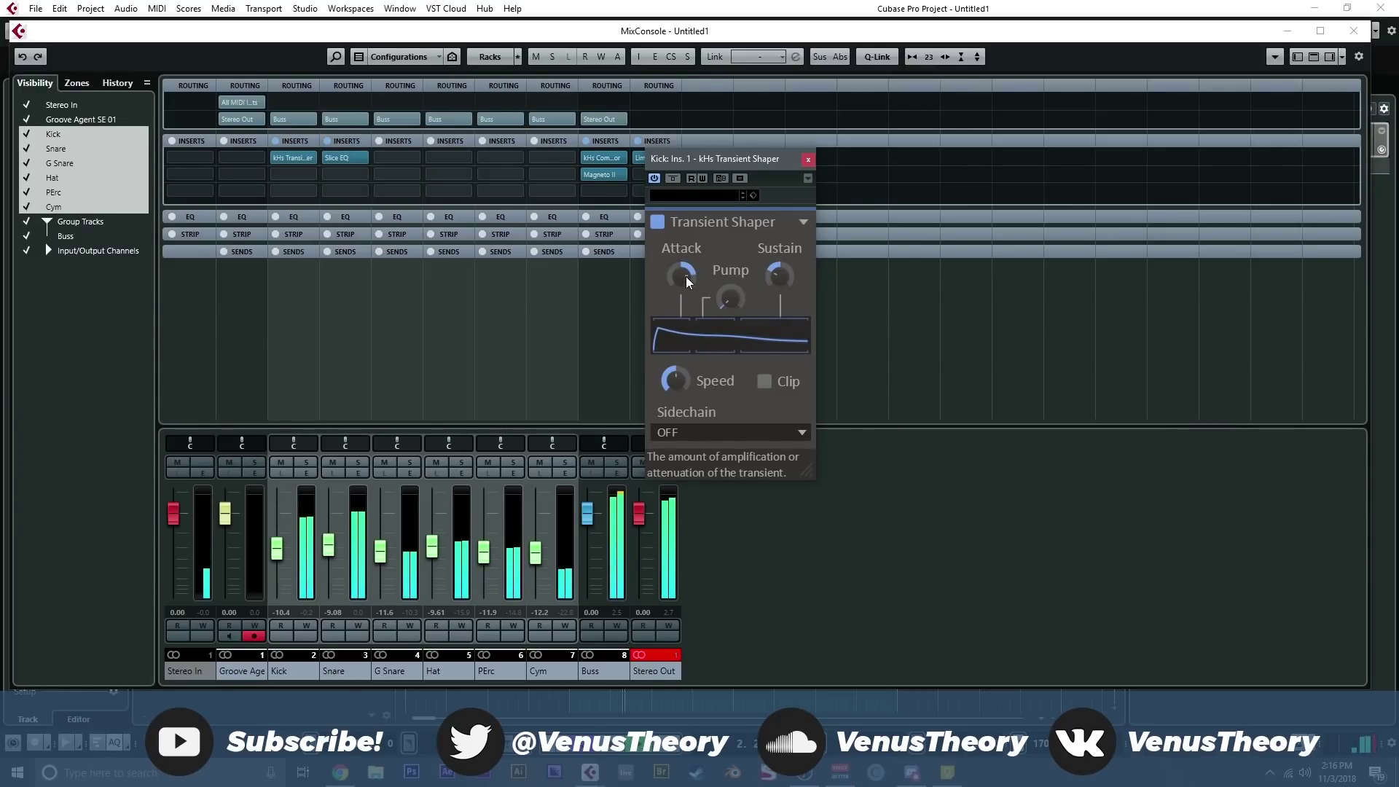
{"action": "left_click_drag", "start_coordinate": [685, 280], "coordinate": [685, 288]}
- Set the Kick transient shaper's speed to 203 %, add some pump, enable Clip and close the plug-in
{"action": "left_click_drag", "start_coordinate": [677, 380], "coordinate": [677, 370]}
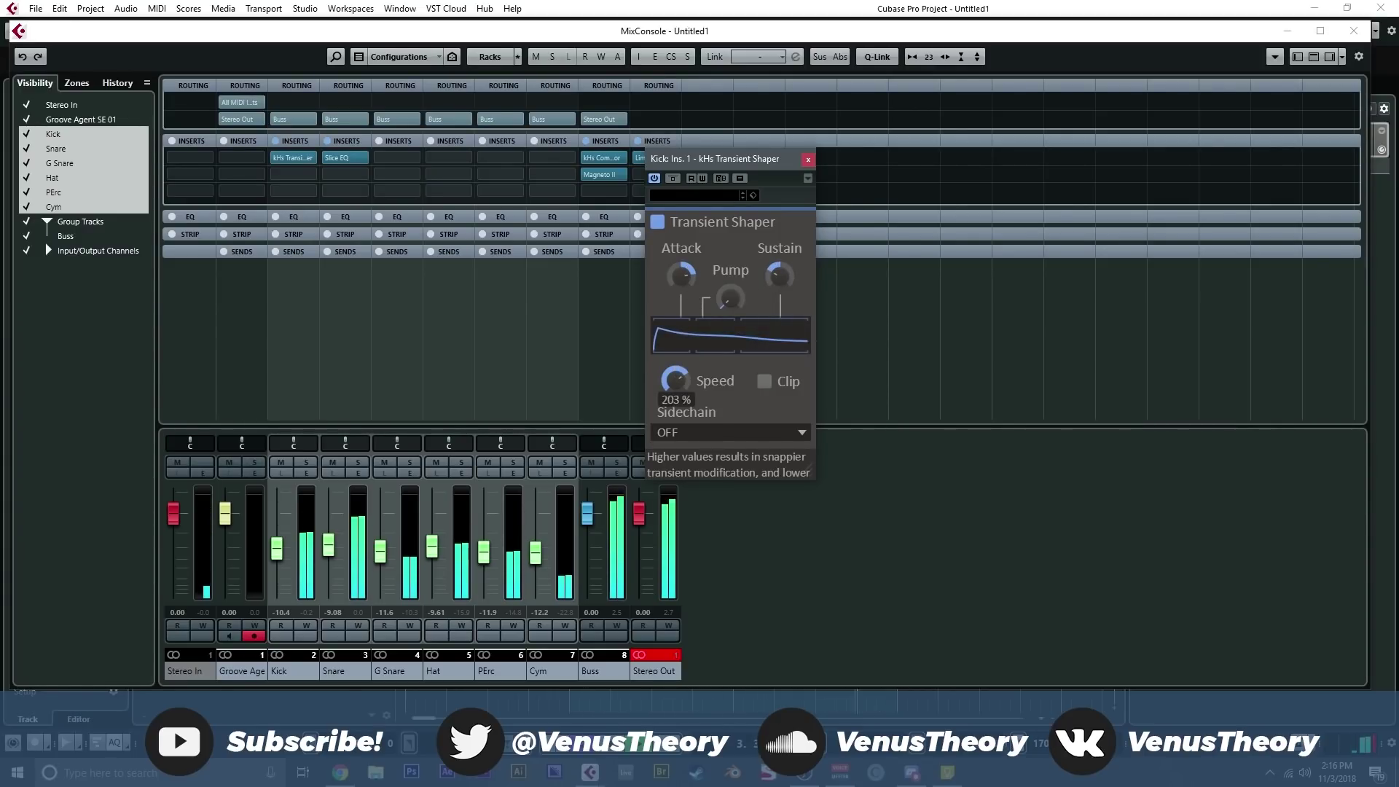
{"action": "left_click_drag", "start_coordinate": [730, 298], "coordinate": [751, 315]}
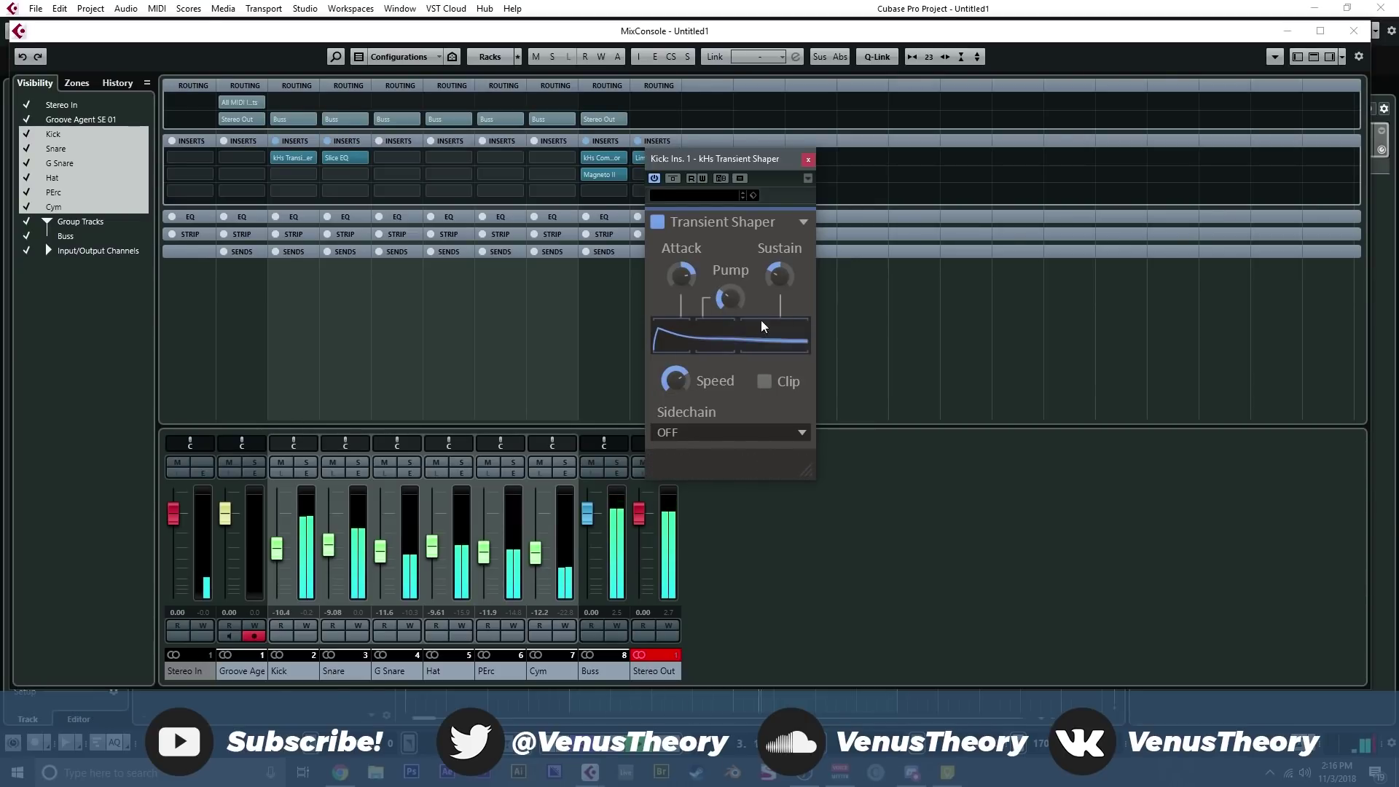
{"action": "left_click", "coordinate": [766, 379]}
{"action": "left_click", "coordinate": [808, 160]}
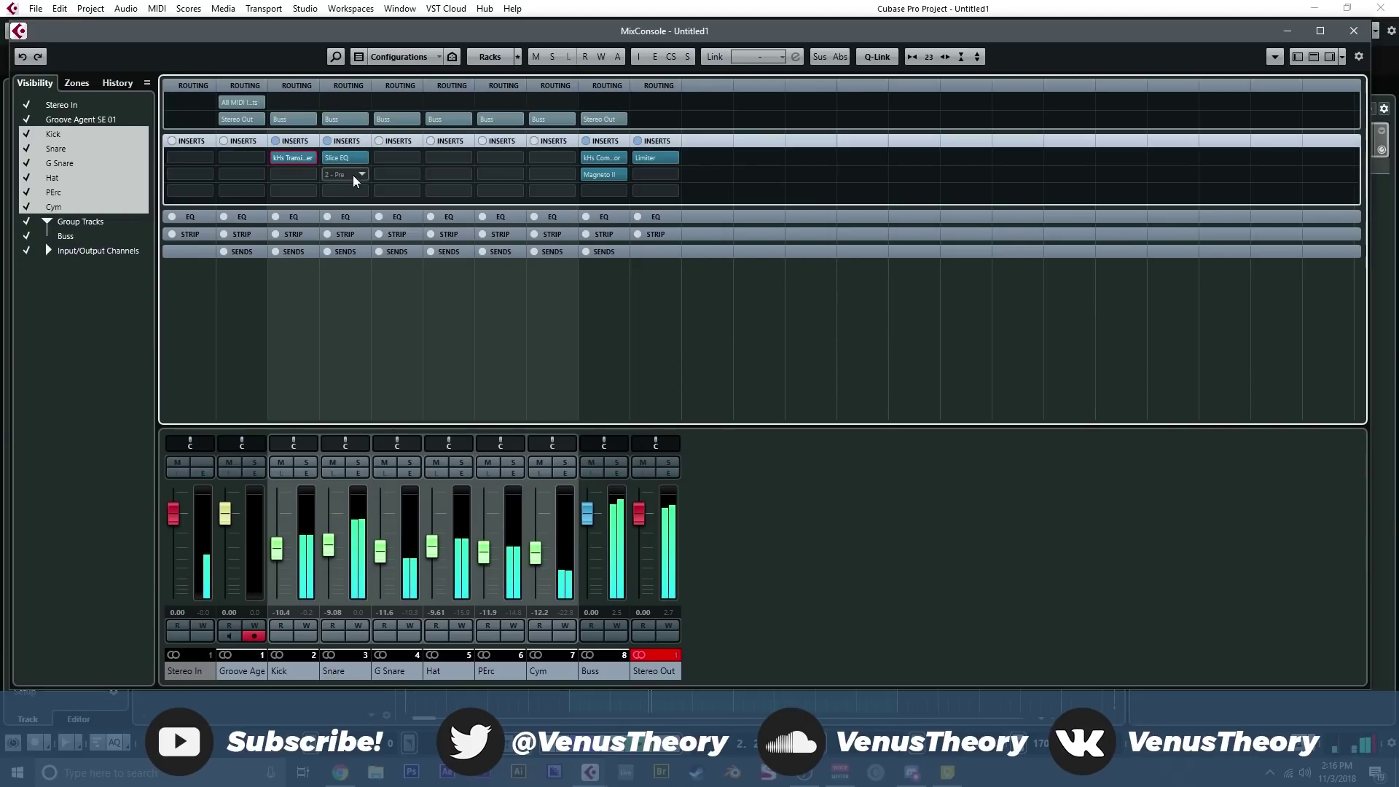
- Add Slice EQ in the Kick's second insert slot, boosting about 83 Hz and 6 kHz and cutting around 330 Hz
{"action": "left_click", "coordinate": [309, 175]}
{"action": "left_click", "coordinate": [292, 227]}
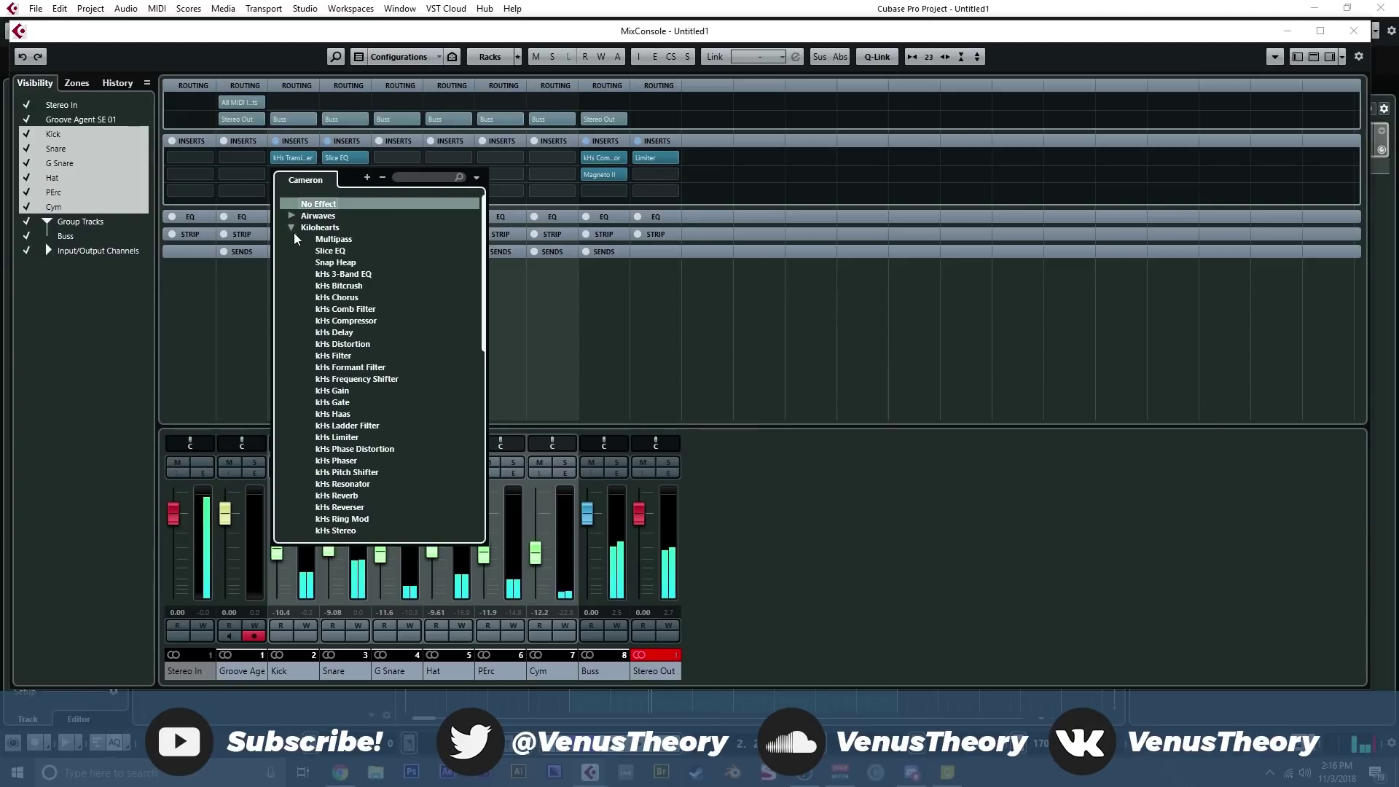
{"action": "left_click", "coordinate": [316, 252]}
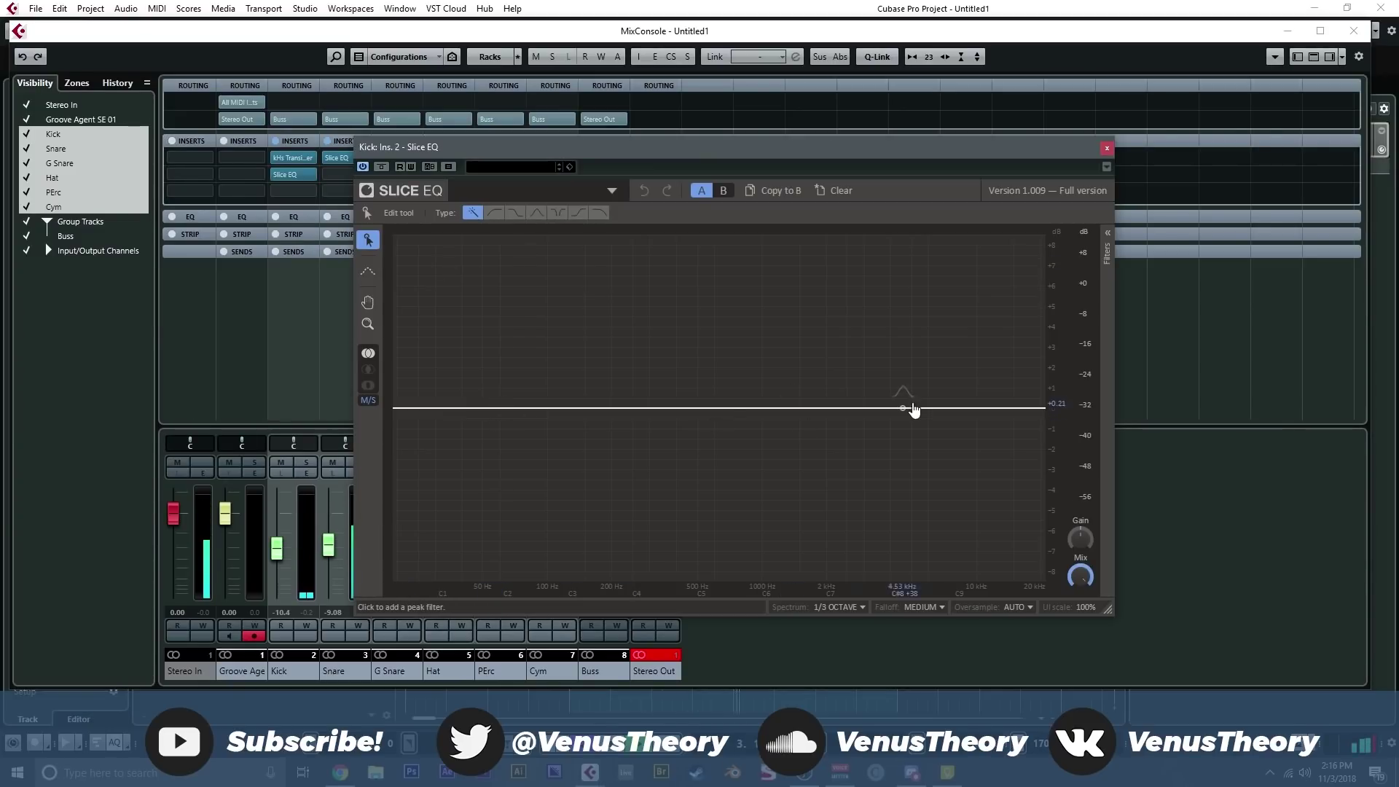
{"action": "left_click_drag", "start_coordinate": [925, 406], "coordinate": [928, 373]}
{"action": "left_click_drag", "start_coordinate": [704, 413], "coordinate": [660, 449]}
{"action": "left_click_drag", "start_coordinate": [576, 409], "coordinate": [534, 372]}
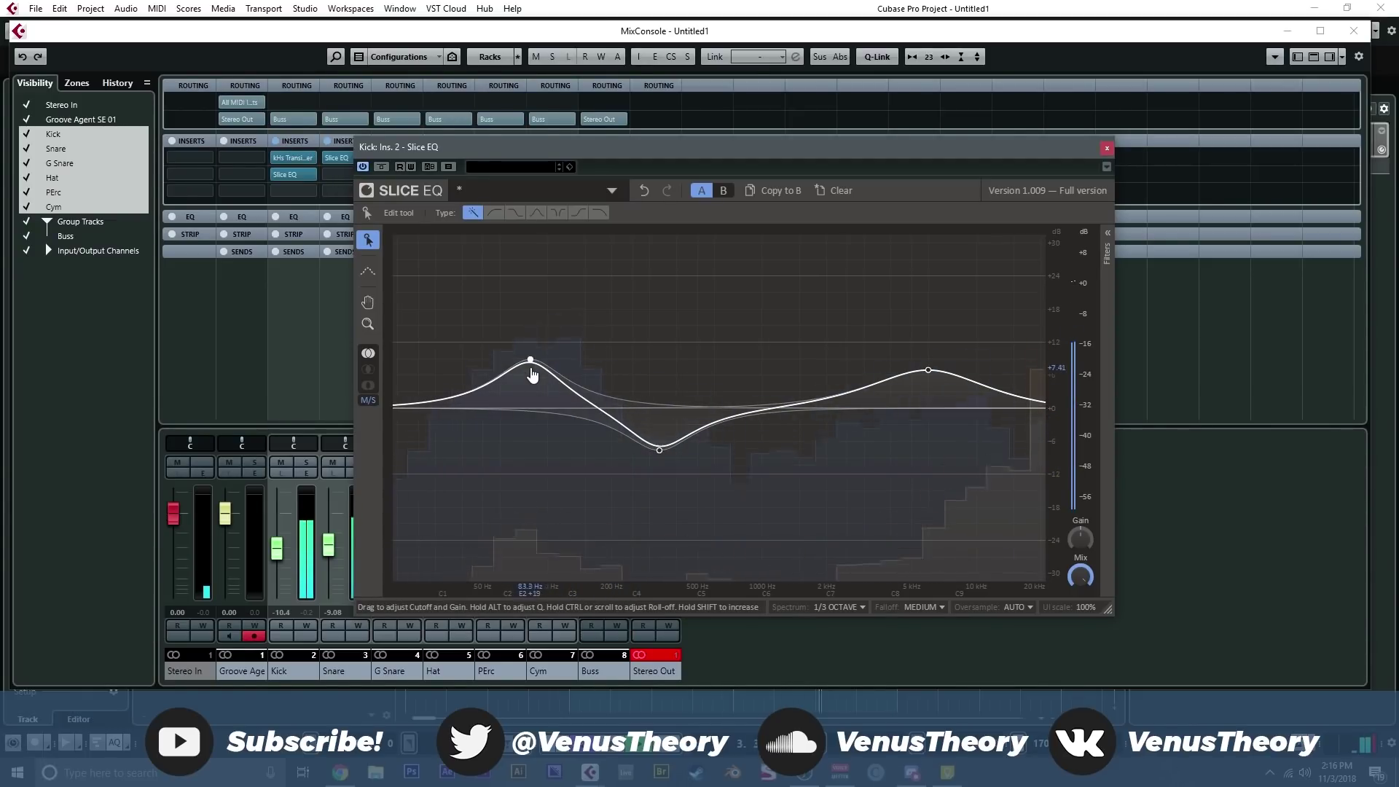
{"action": "left_click", "coordinate": [1107, 148]}
- Add kHs Compressor in the Kick's third insert slot, raise its ratio while auditioning the beat, and close the plug-in
{"action": "left_click", "coordinate": [306, 192]}
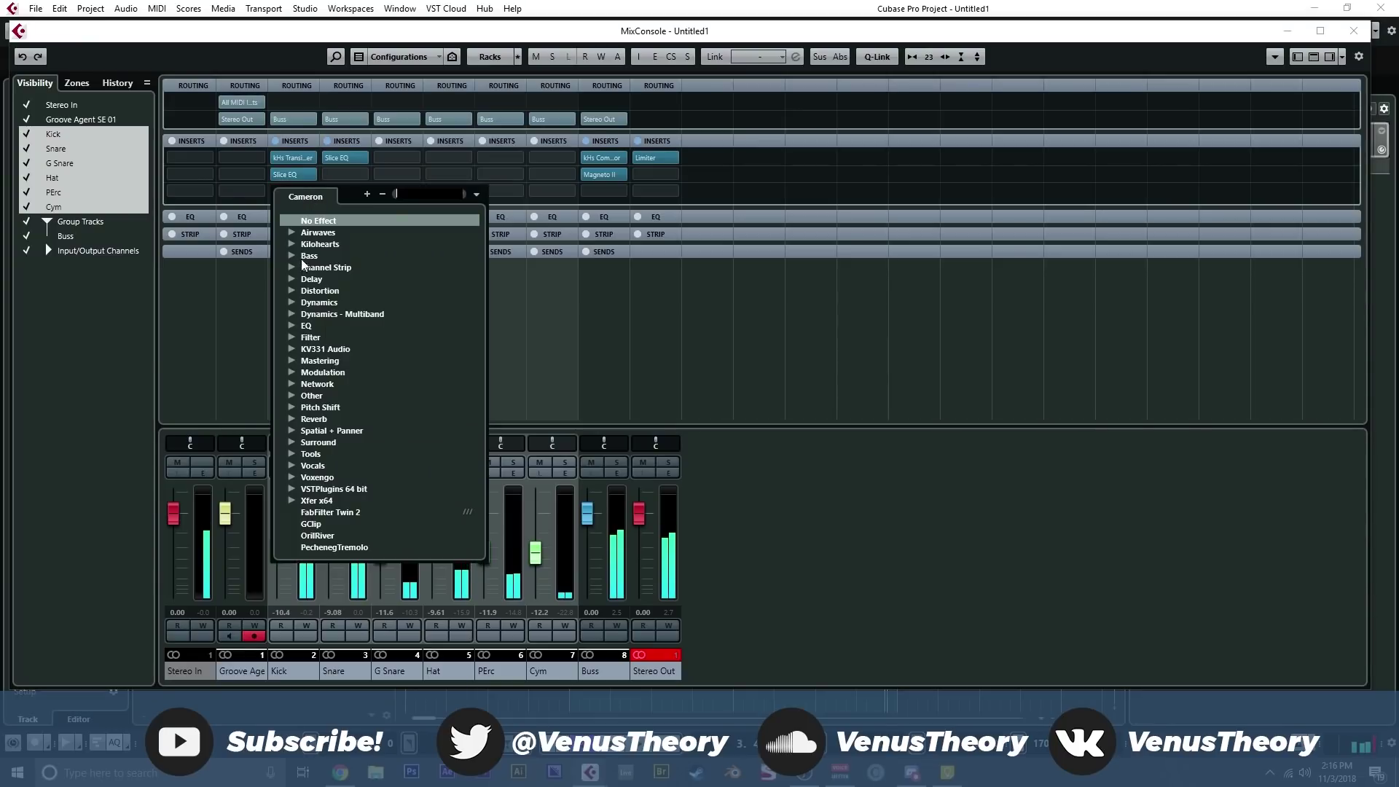
{"action": "left_click", "coordinate": [291, 245]}
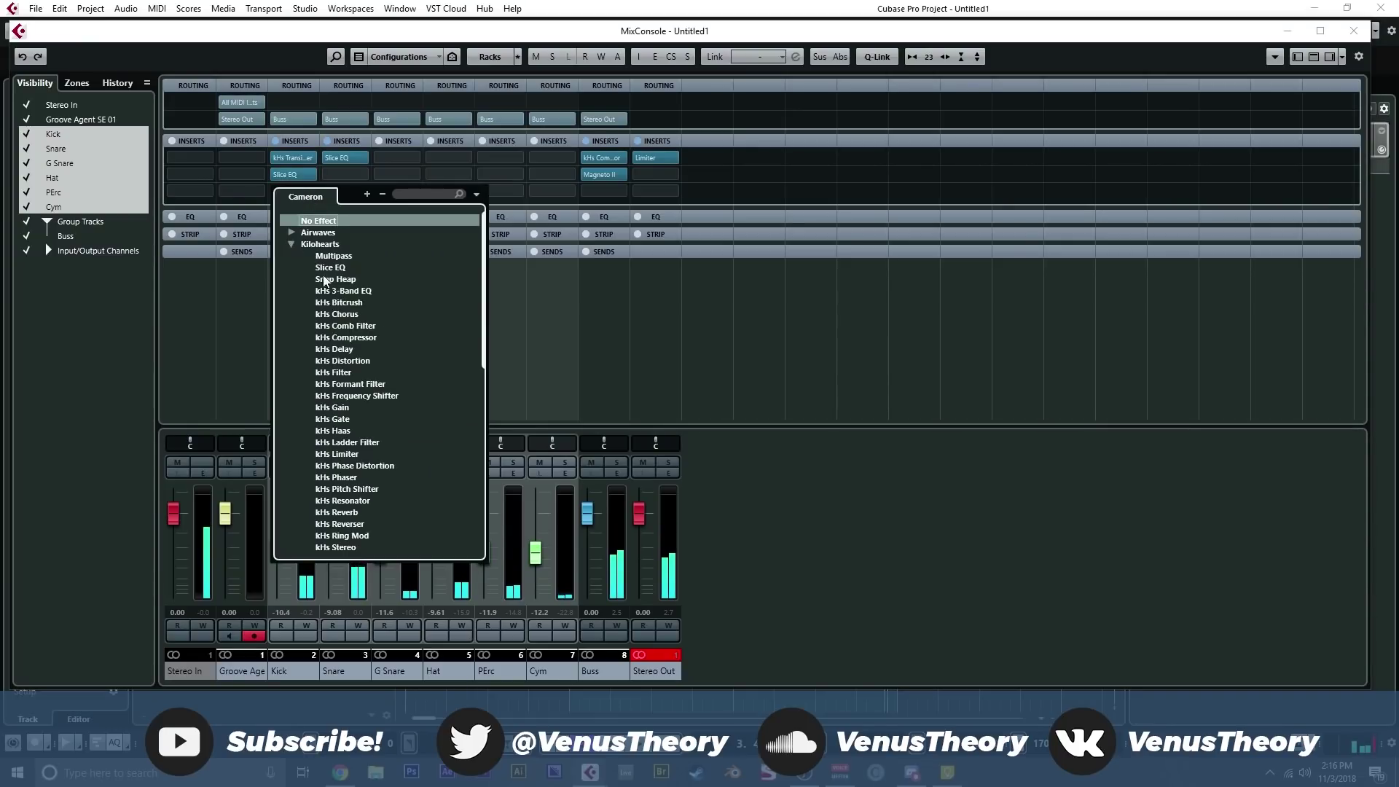
{"action": "left_click", "coordinate": [351, 337]}
{"action": "left_click", "coordinate": [490, 315]}
{"action": "left_click_drag", "start_coordinate": [498, 320], "coordinate": [441, 344]}
{"action": "key", "text": "space"}
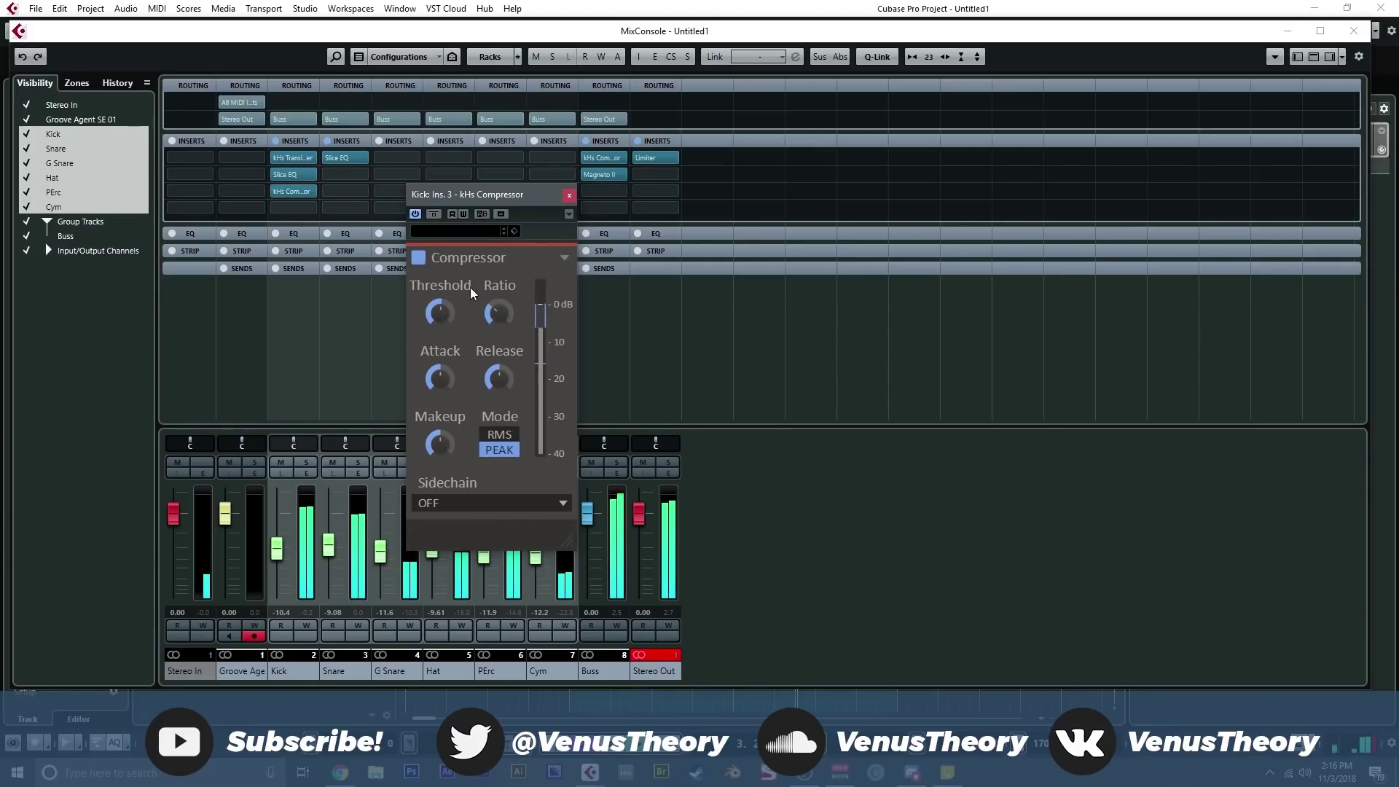
{"action": "left_click", "coordinate": [569, 194]}
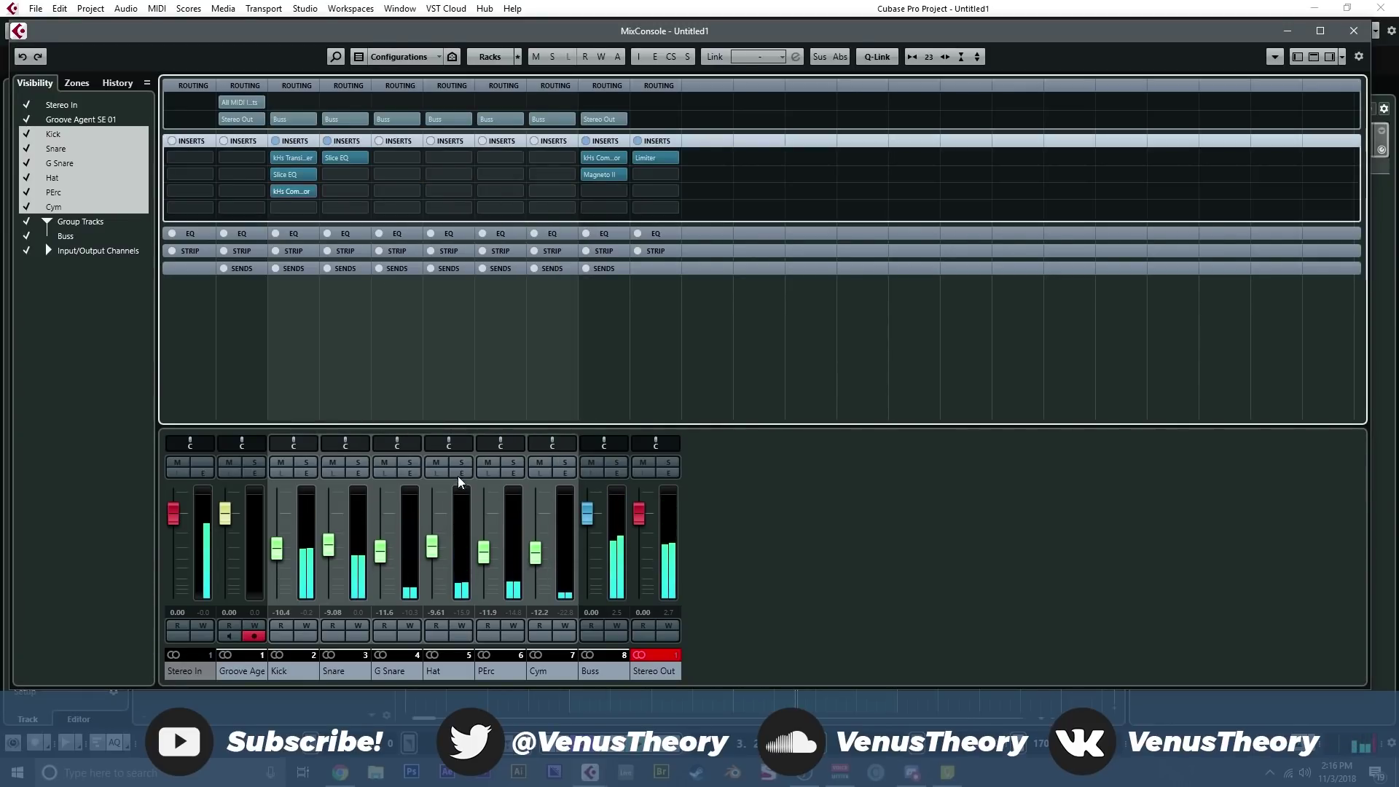
- Add kHs Reverb in the Snare's second insert slot with shorter decay, more dampening, a smaller size and a 16 % mix
{"action": "left_click", "coordinate": [355, 181]}
{"action": "scroll", "coordinate": [387, 381], "scroll_direction": "down", "scroll_amount": 6}
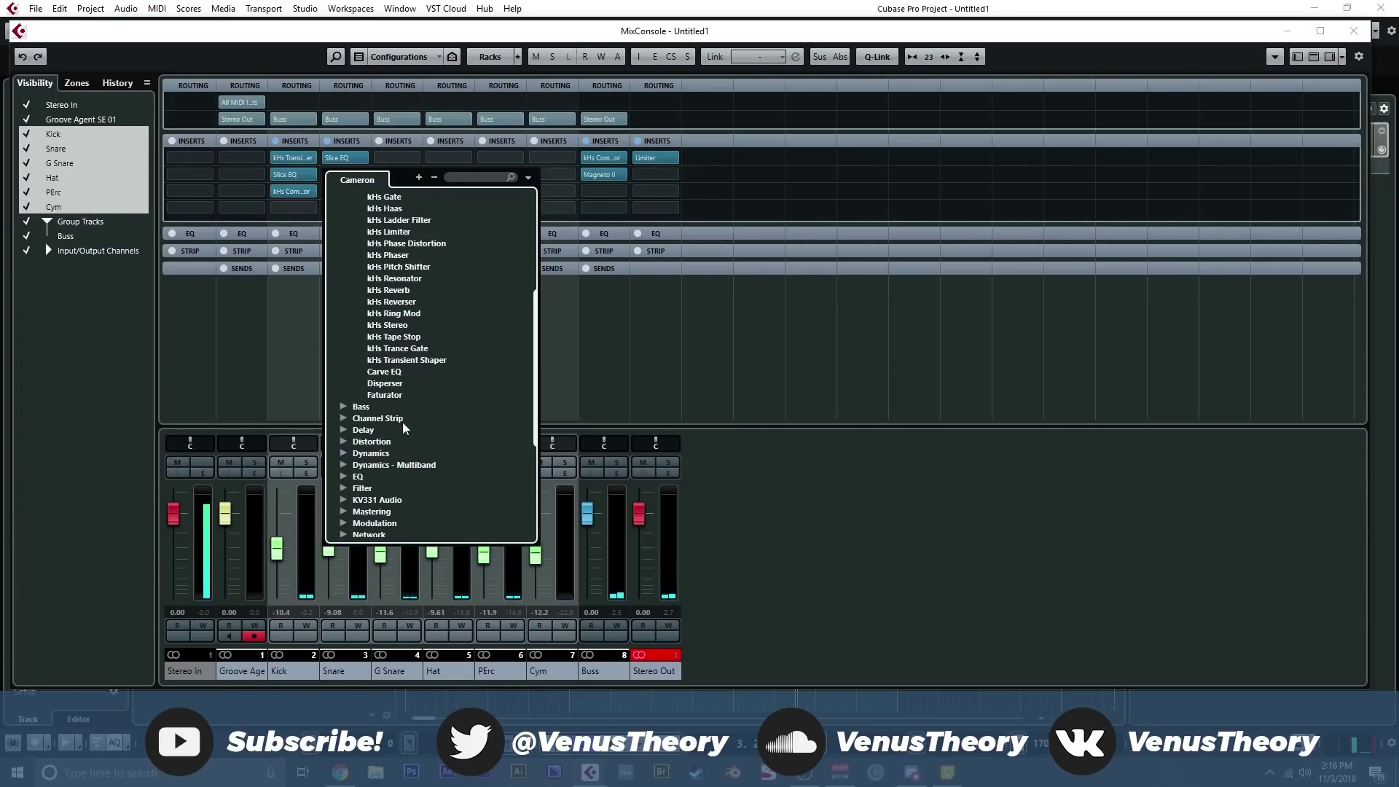
{"action": "left_click", "coordinate": [404, 292]}
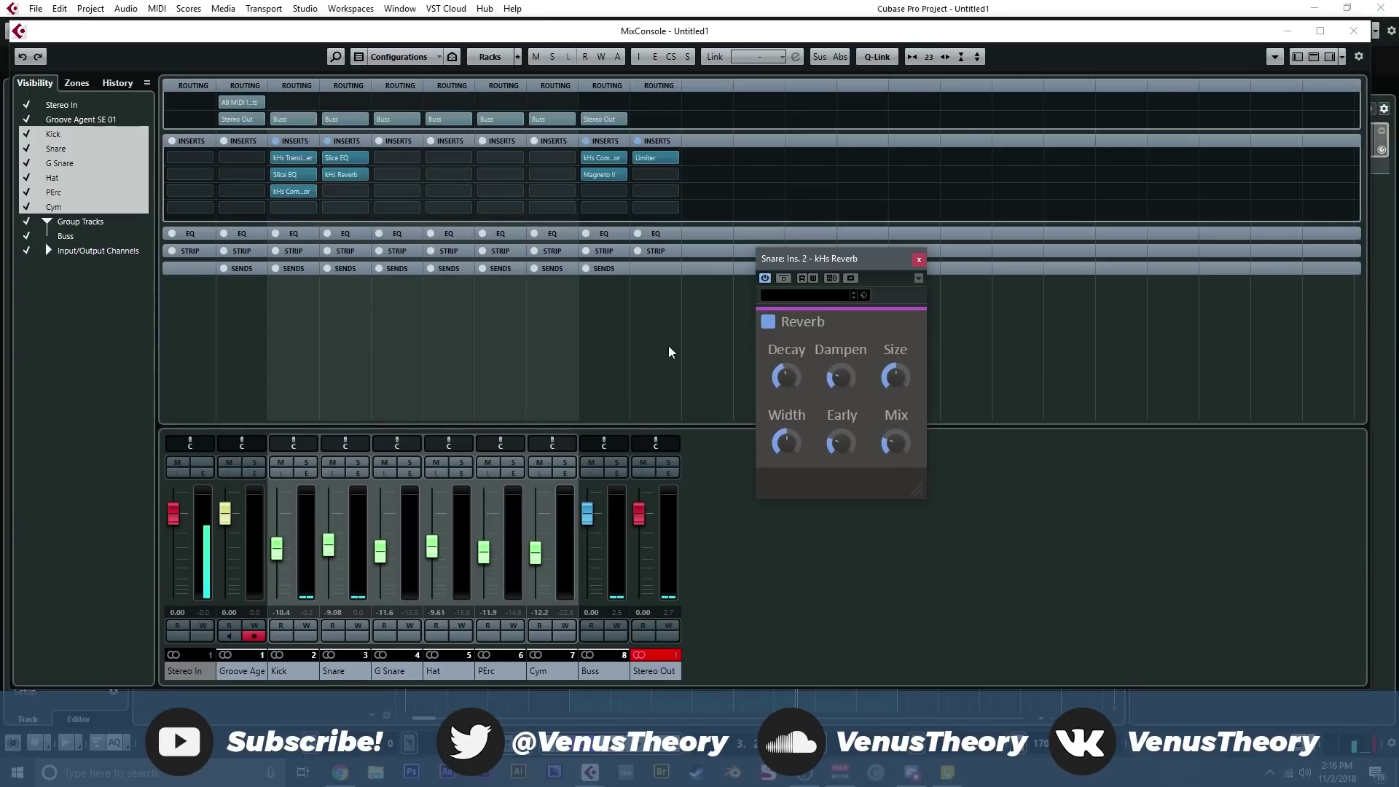
{"action": "left_click_drag", "start_coordinate": [786, 377], "coordinate": [786, 402]}
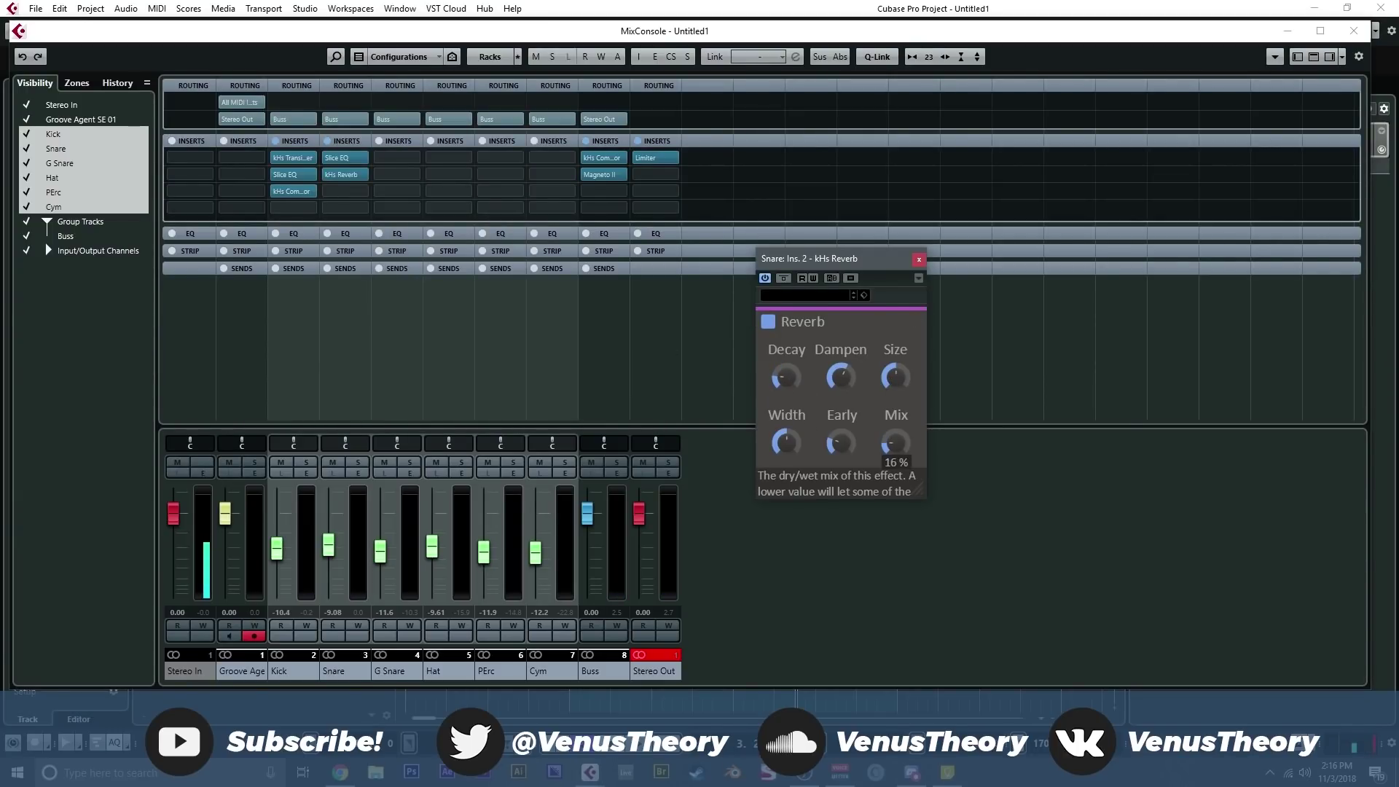
{"action": "left_click", "coordinate": [896, 376]}
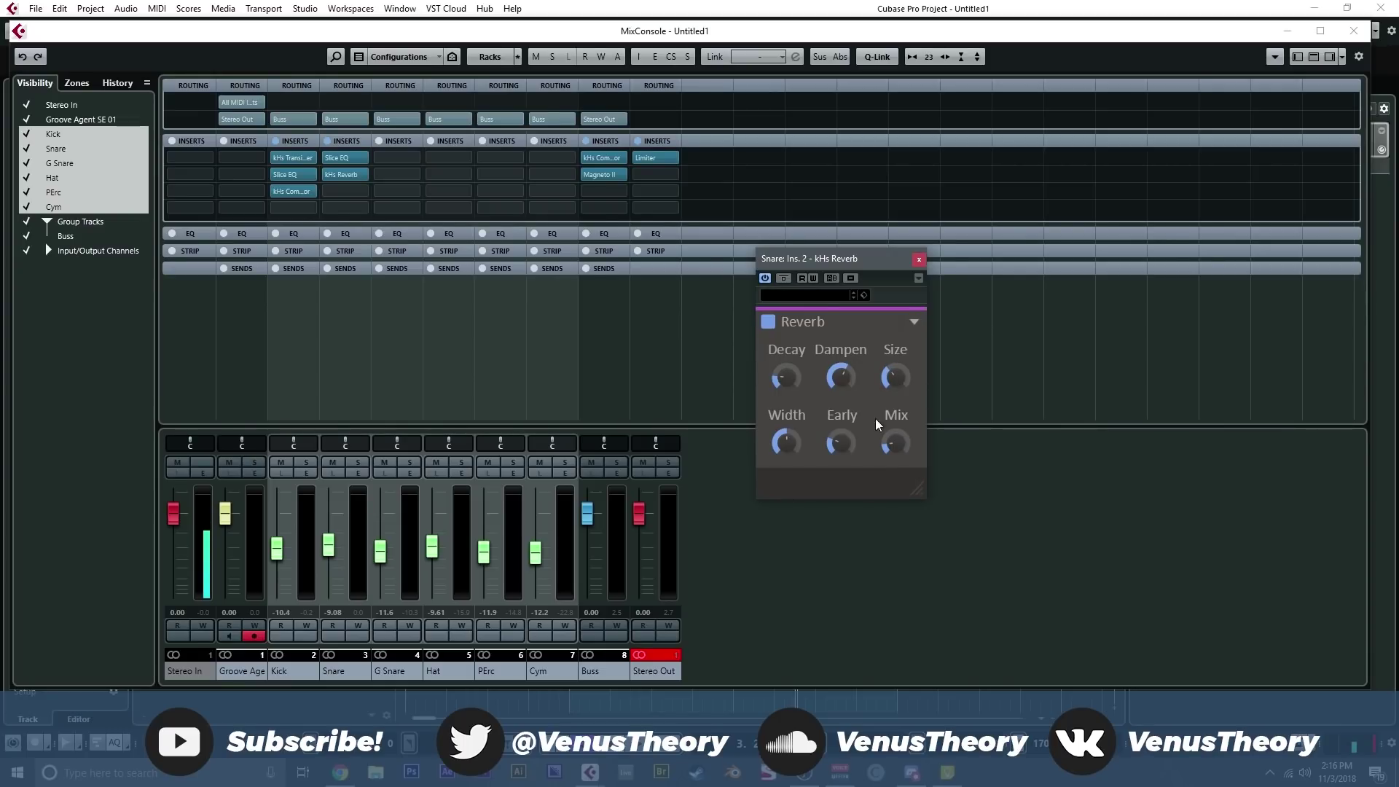
- Set the Snare reverb's width to 123 %, reduce its size and adjust the mix while auditioning the beat, closing the plug-in when done
{"action": "left_click_drag", "start_coordinate": [789, 439], "coordinate": [789, 421]}
{"action": "key", "text": "space"}
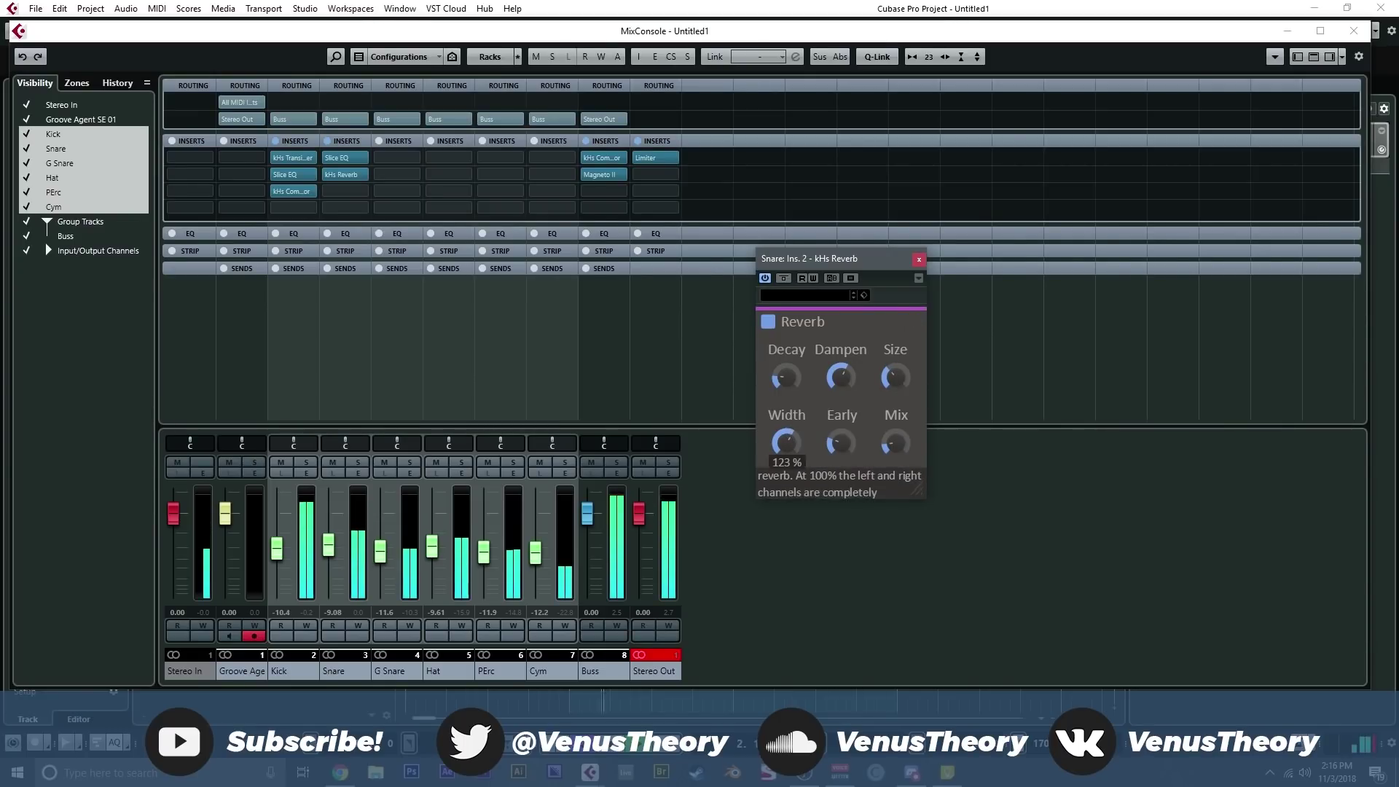
{"action": "left_click_drag", "start_coordinate": [896, 377], "coordinate": [895, 384]}
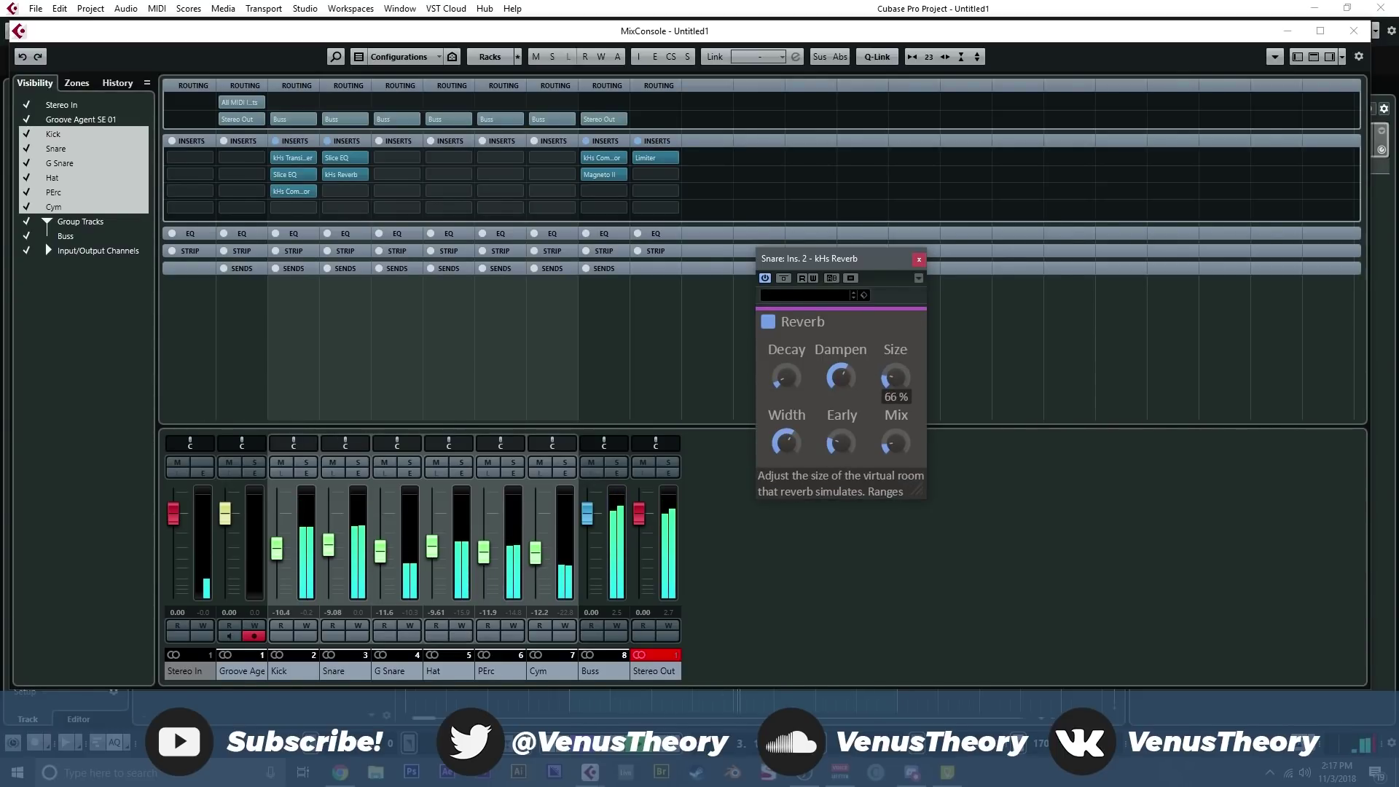
{"action": "left_click_drag", "start_coordinate": [895, 440], "coordinate": [896, 426]}
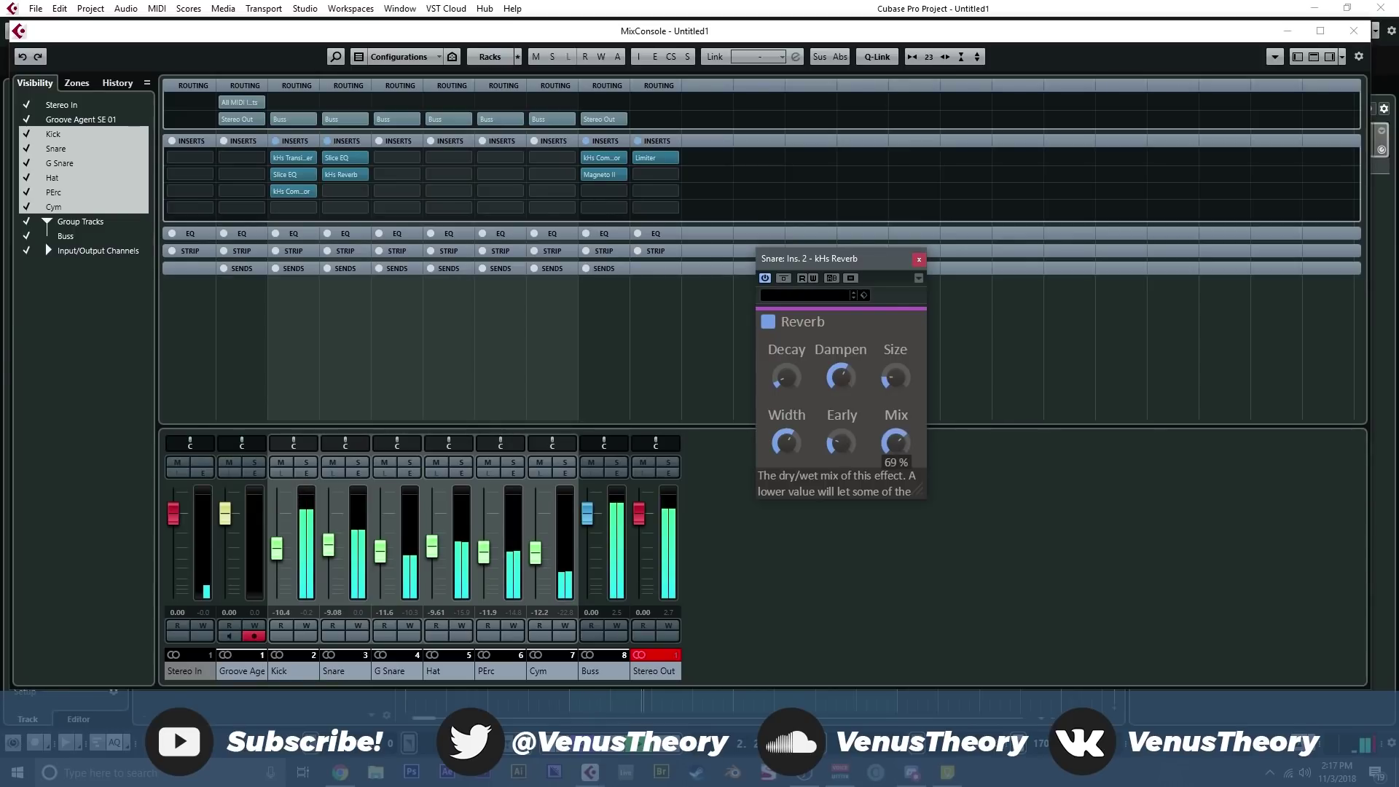
{"action": "left_click", "coordinate": [919, 260]}
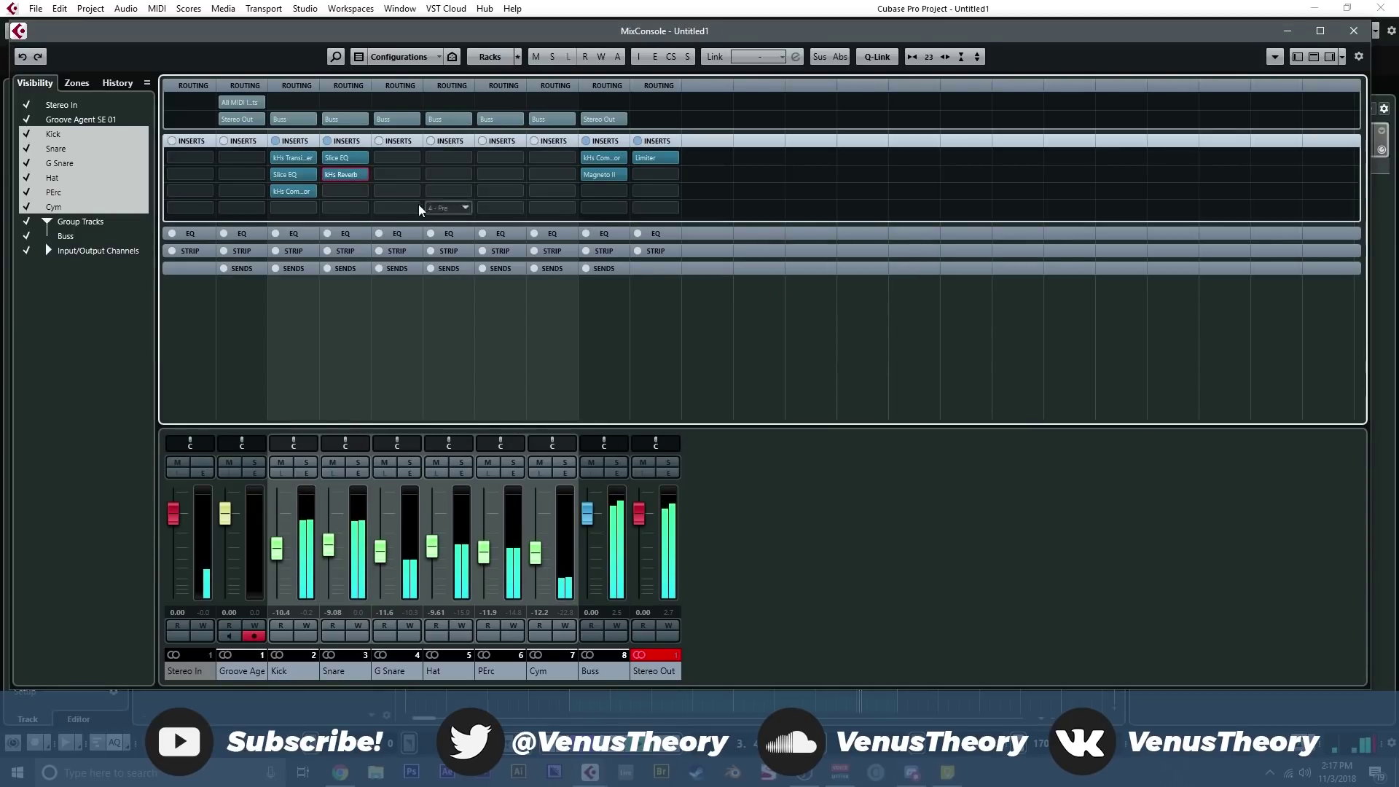
- Copy the Snare's kHs Reverb to the G Snare's first insert slot, check its settings and close the plug-in
{"action": "left_click_drag", "start_coordinate": [348, 181], "coordinate": [391, 161]}
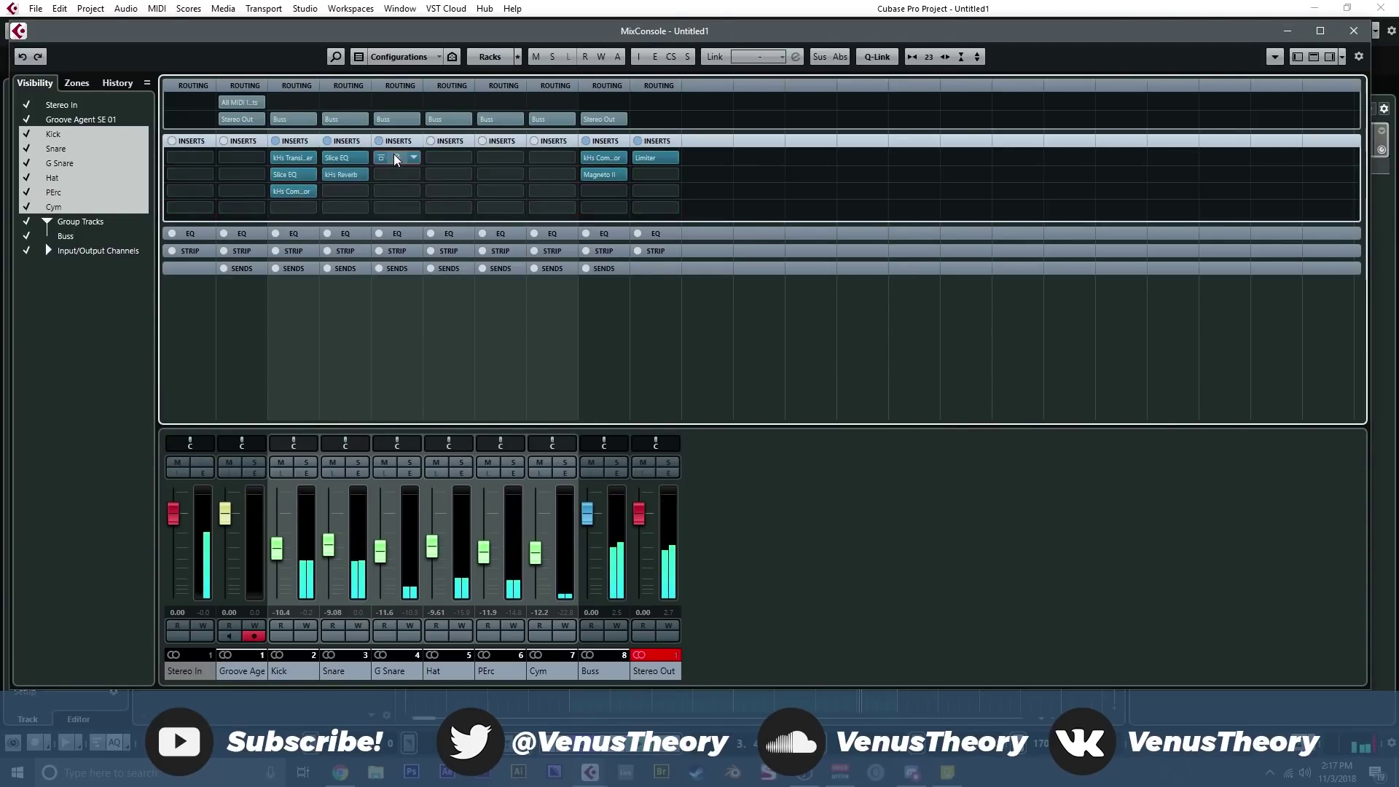
{"action": "left_click", "coordinate": [395, 159]}
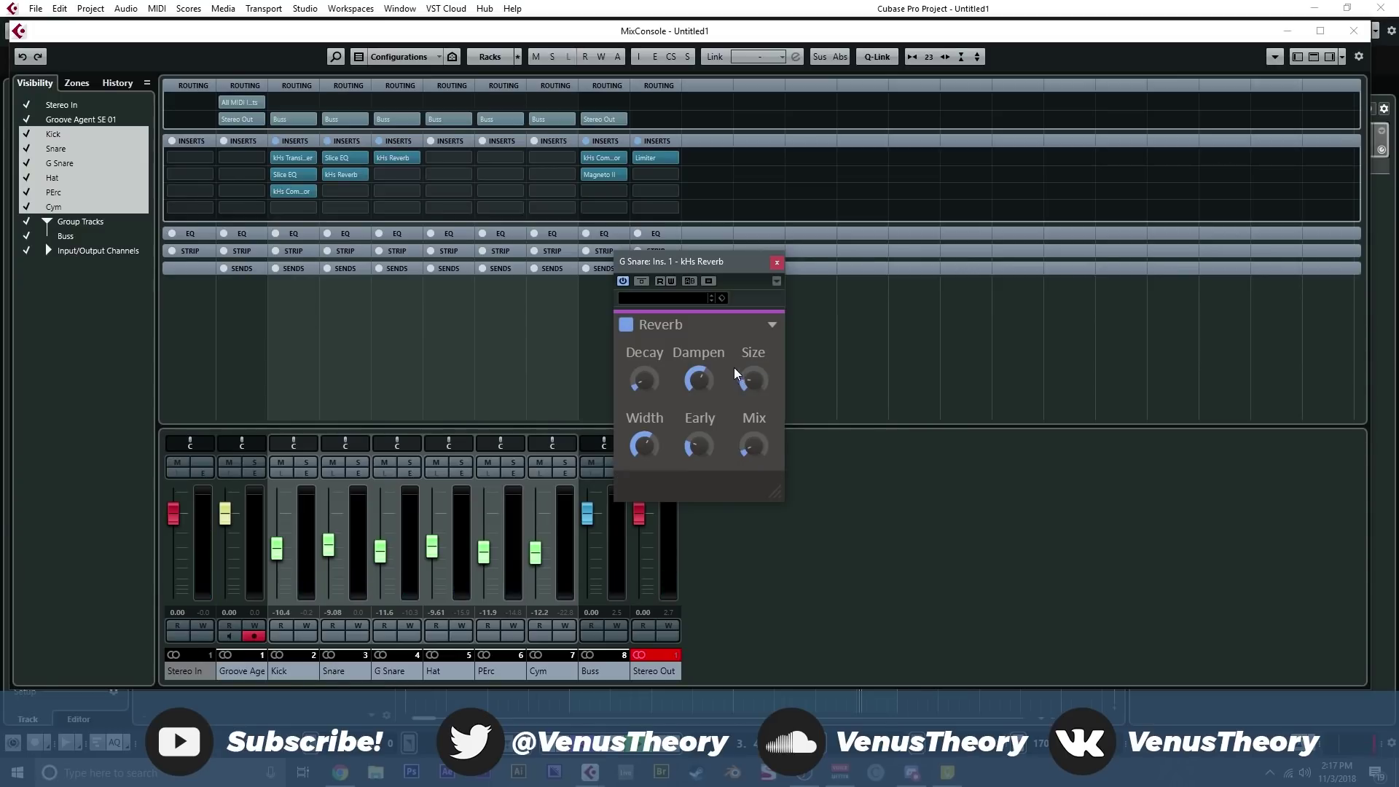
{"action": "left_click", "coordinate": [777, 261]}
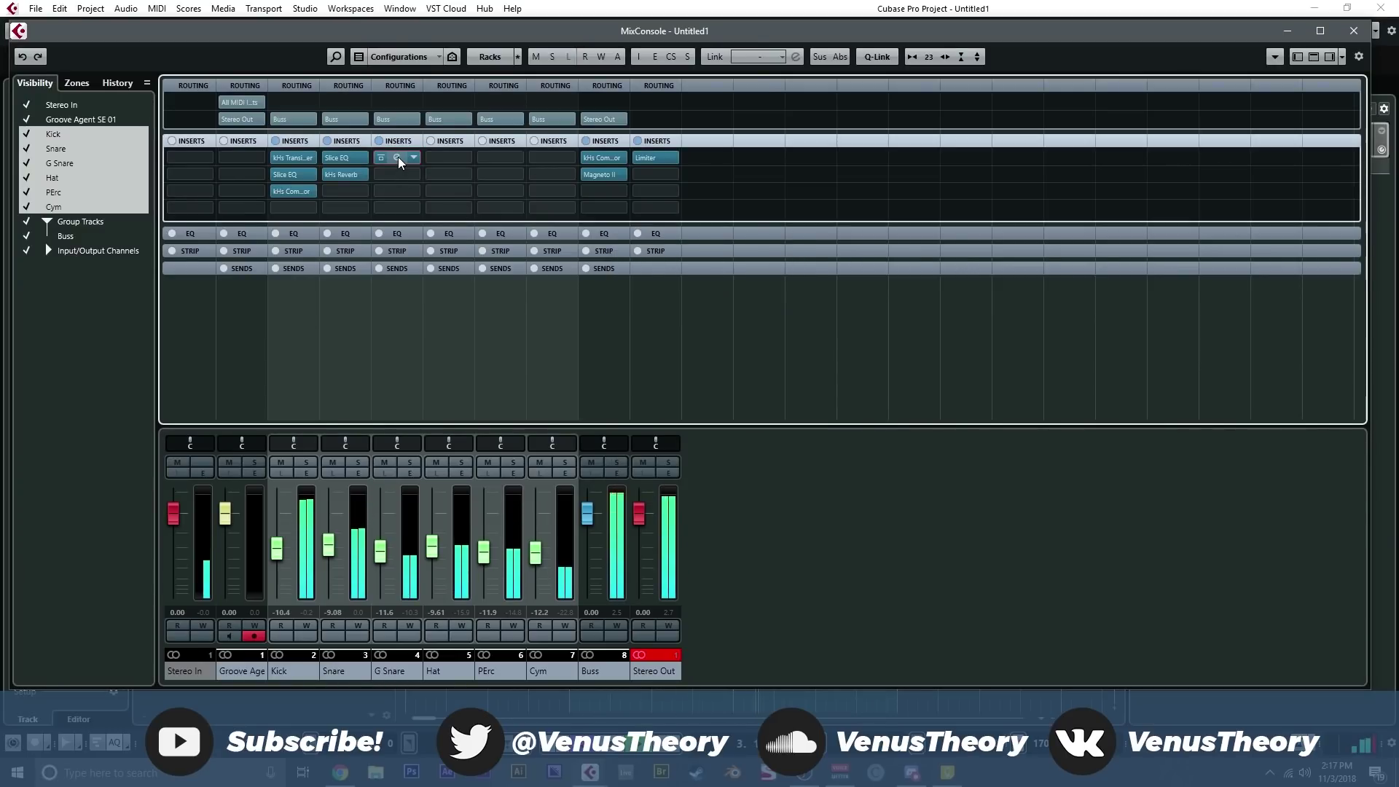
- Copy the G Snare's reverb to the Hat's first insert slot, increase its width, set the mix to 15 % and close the plug-in
{"action": "left_click_drag", "start_coordinate": [399, 162], "coordinate": [449, 159]}
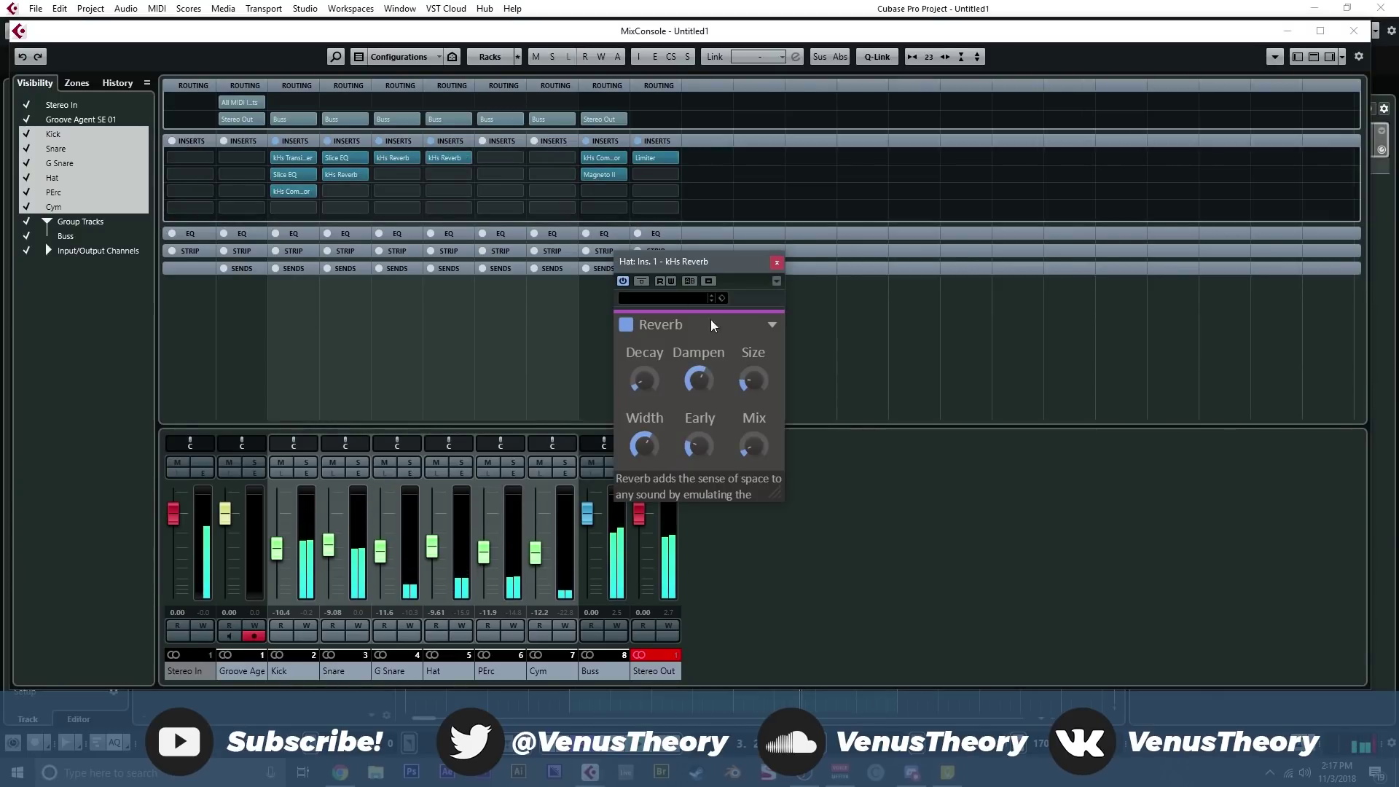
{"action": "left_click_drag", "start_coordinate": [646, 447], "coordinate": [645, 437]}
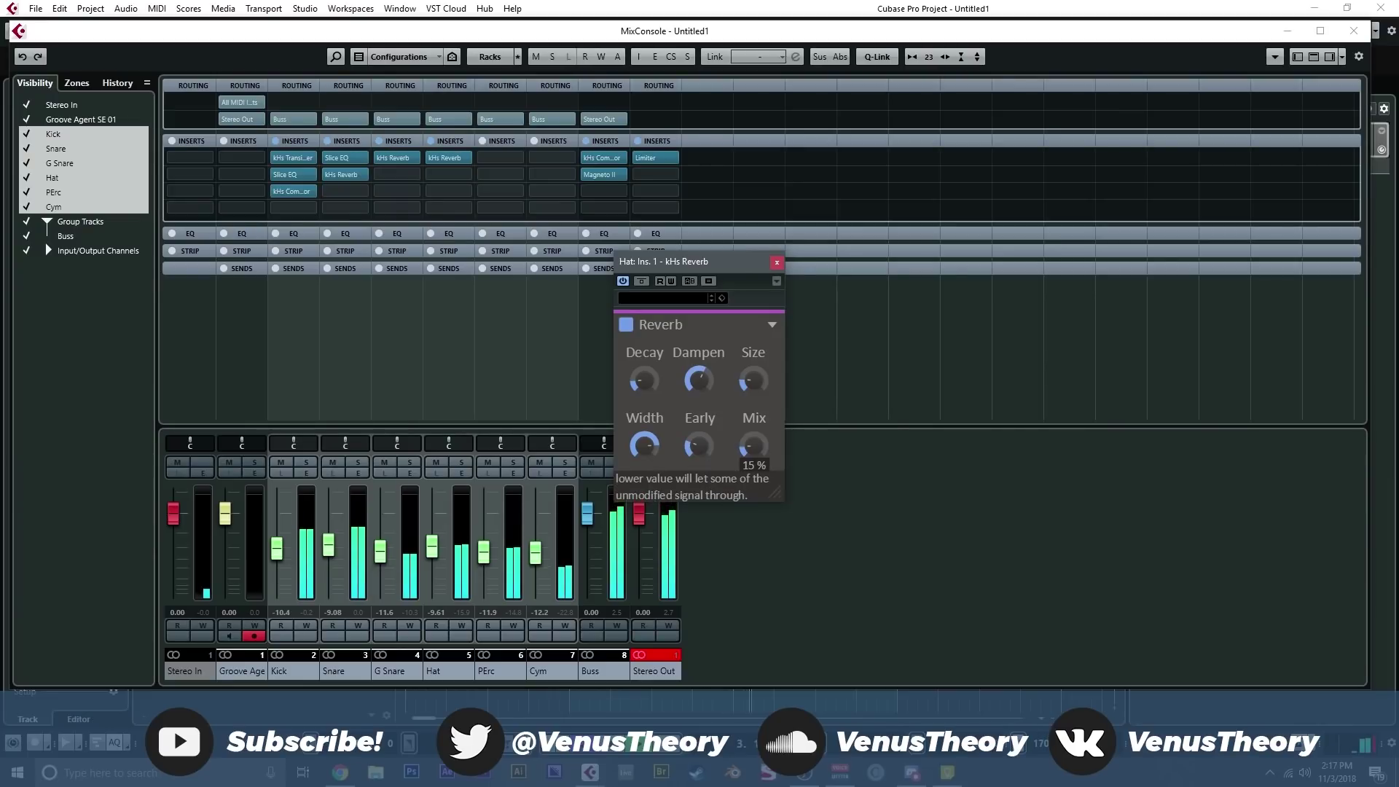
{"action": "left_click", "coordinate": [777, 261]}
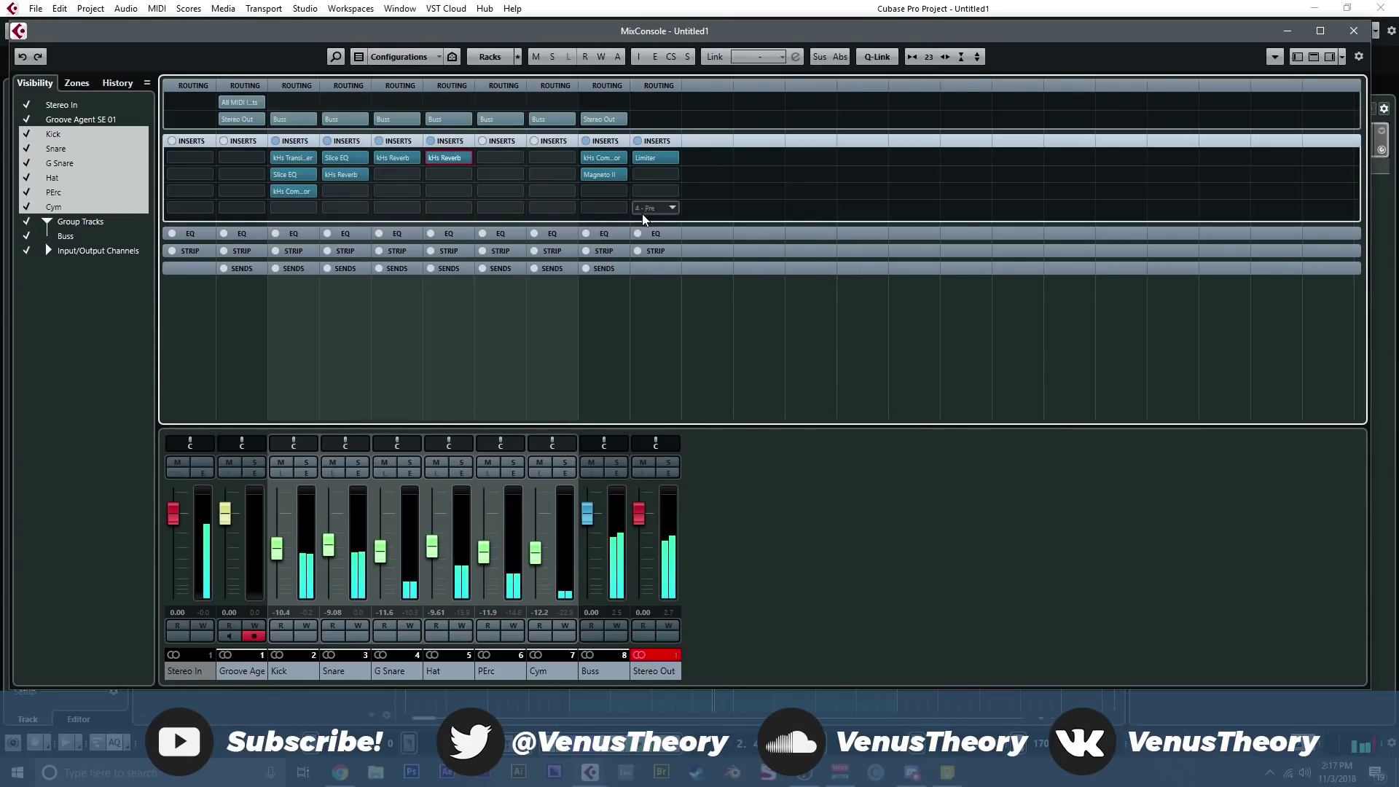
- Close the MixConsole, open the Groove Agent SE 01 part for note editing and delete every note except the first kick
{"action": "left_click", "coordinate": [1345, 35]}
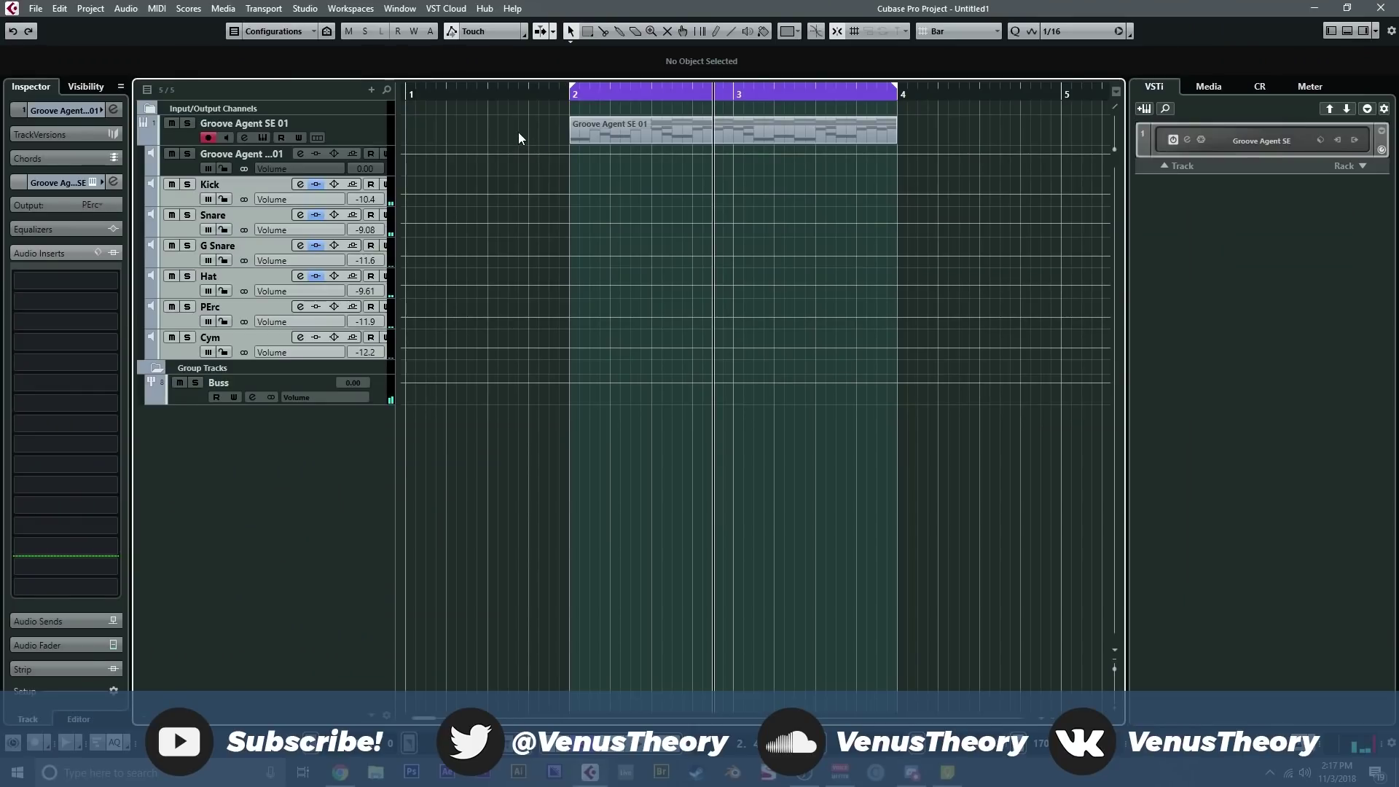
{"action": "left_click", "coordinate": [376, 130]}
{"action": "double_click", "coordinate": [592, 134]}
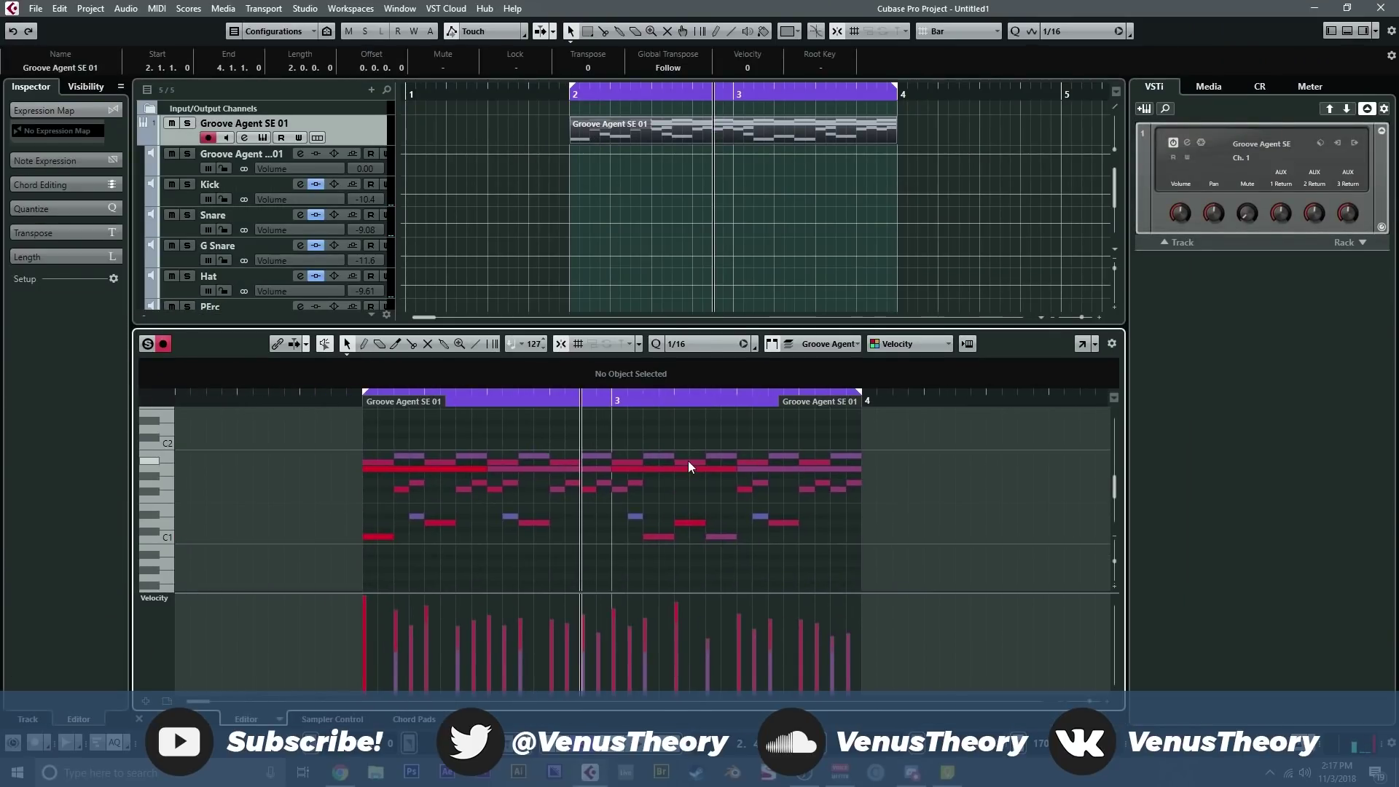
{"action": "left_click_drag", "start_coordinate": [895, 437], "coordinate": [830, 540]}
{"action": "key", "text": "Delete"}
{"action": "left_click_drag", "start_coordinate": [829, 472], "coordinate": [400, 566]}
{"action": "key", "text": "Delete"}
- Set quantize to 1/8 and draw D1 snares at 2.2.1 and 2.4.1 plus a C1 kick at 2.3.3
{"action": "right_click", "coordinate": [438, 526]}
{"action": "left_click", "coordinate": [498, 526]}
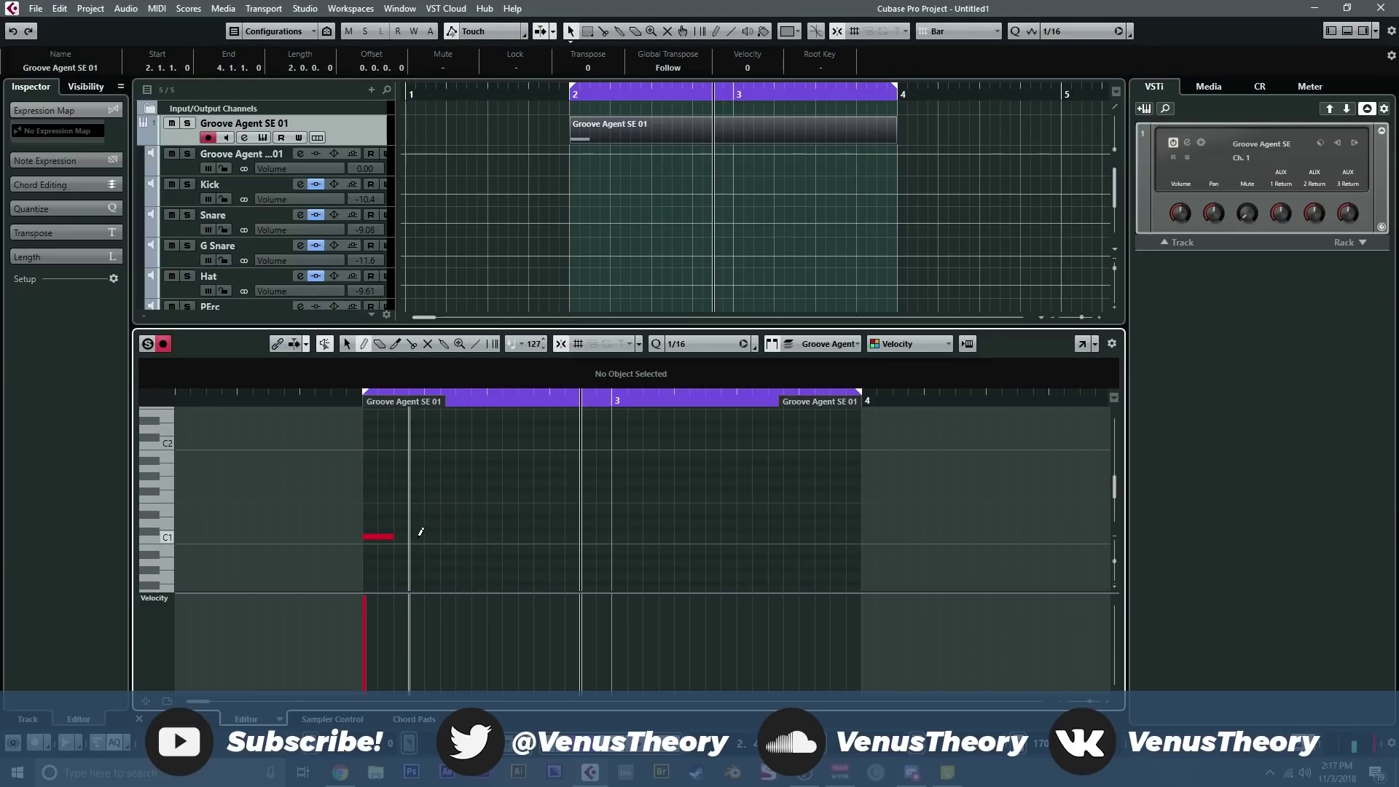
{"action": "left_click", "coordinate": [687, 349]}
{"action": "left_click", "coordinate": [709, 409]}
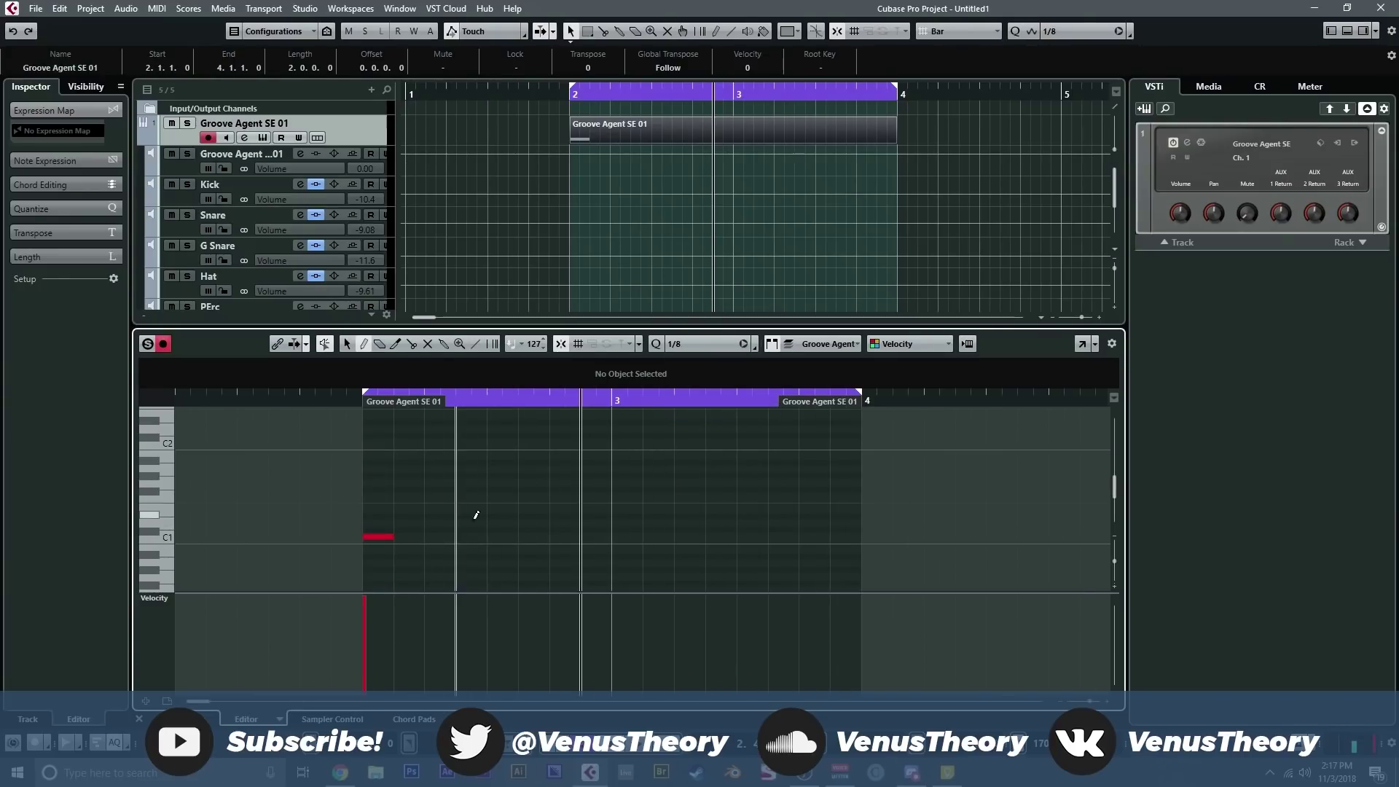
{"action": "left_click", "coordinate": [357, 402]}
{"action": "left_click", "coordinate": [442, 522]}
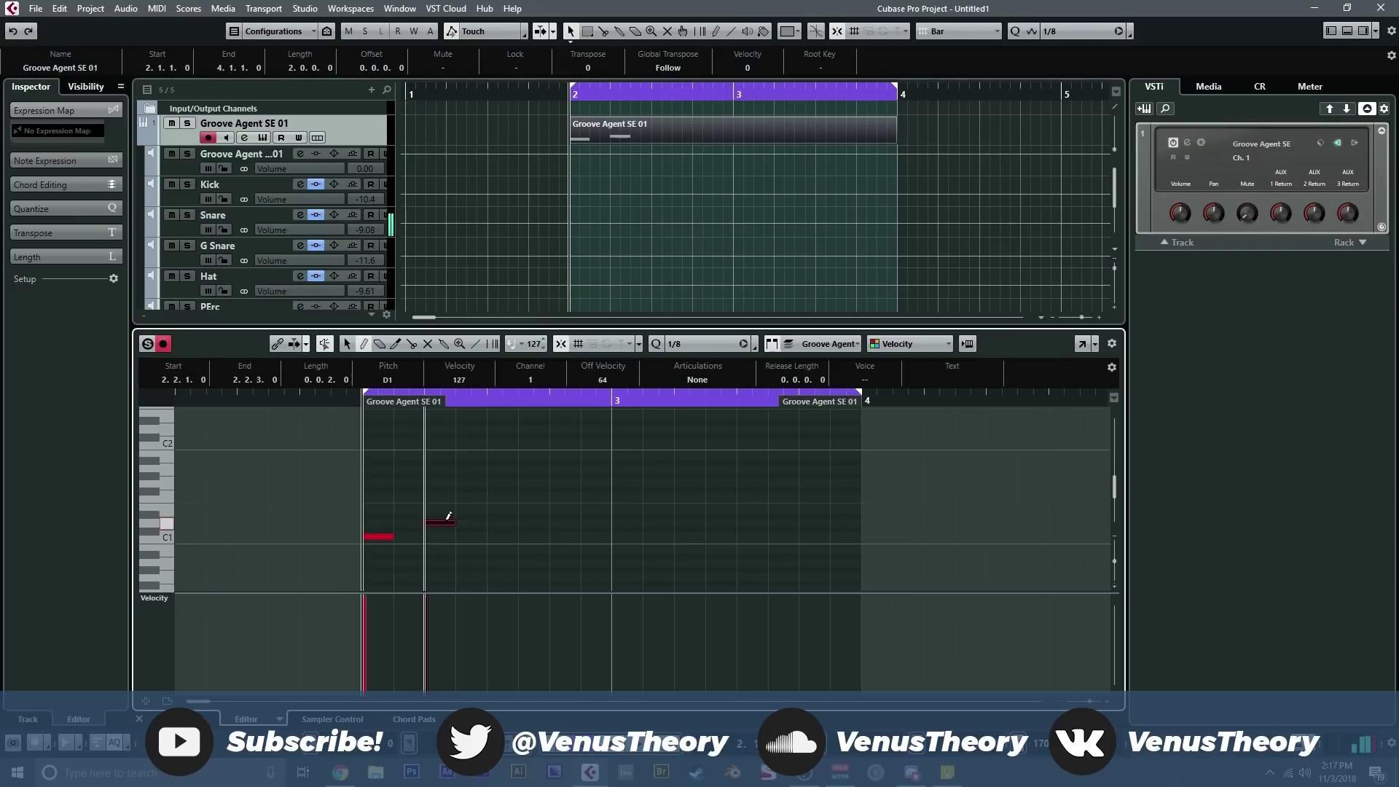
{"action": "left_click", "coordinate": [554, 522]}
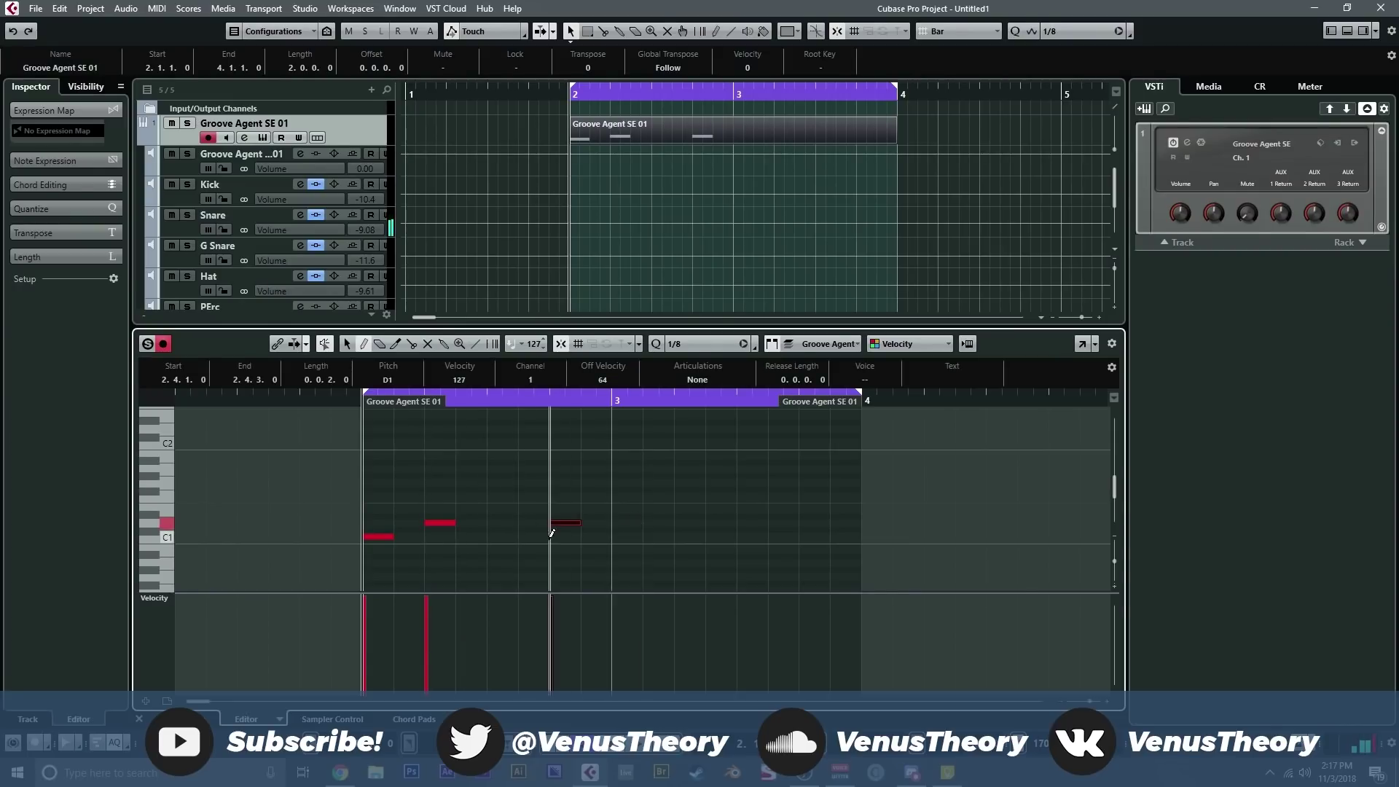
{"action": "left_click", "coordinate": [526, 538]}
{"action": "key", "text": "space"}
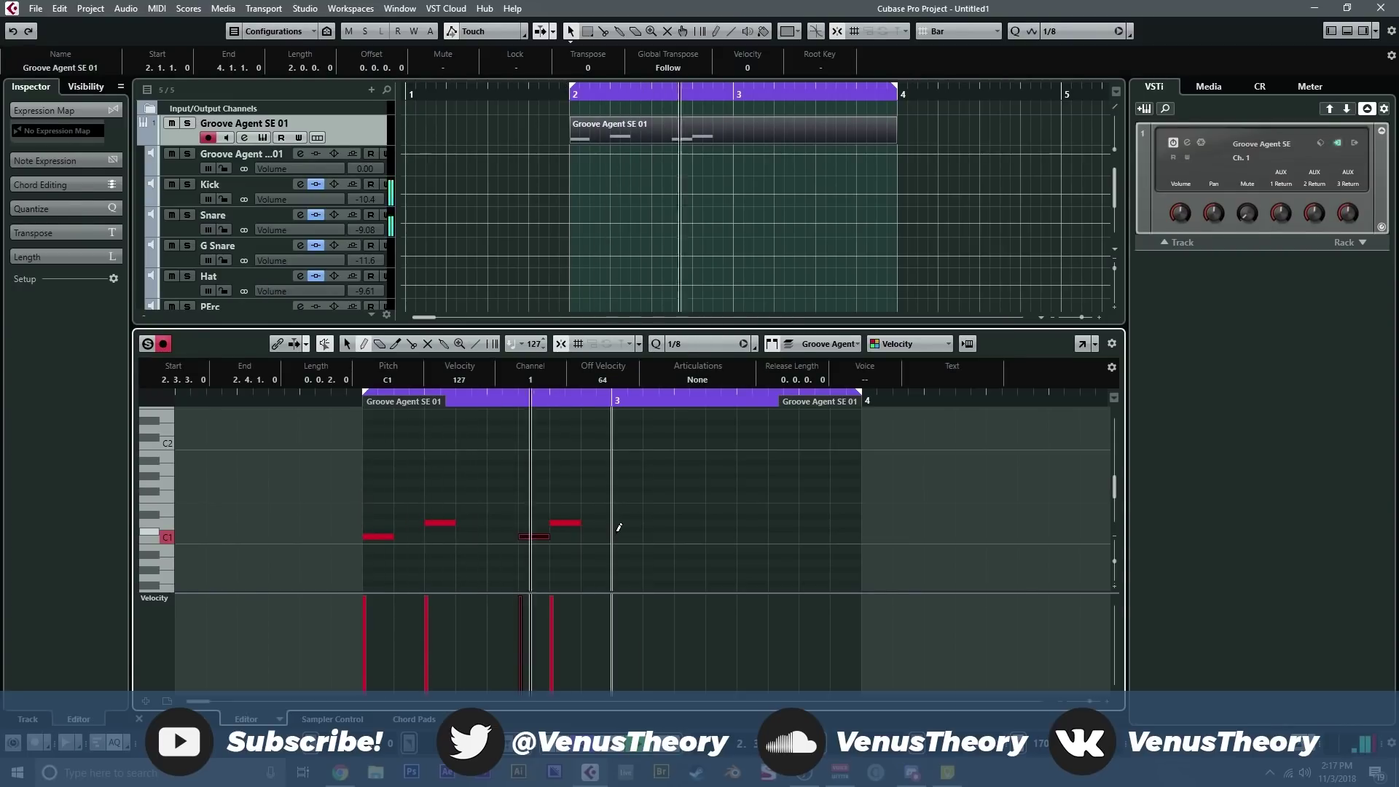
- Draw D1 snares at 3.1.1, 3.2.3 and 3.3.3 and C1 kicks at 3.2.1 and 3.3.1 while the loop plays
{"action": "left_click", "coordinate": [367, 395]}
{"action": "key", "text": "space"}
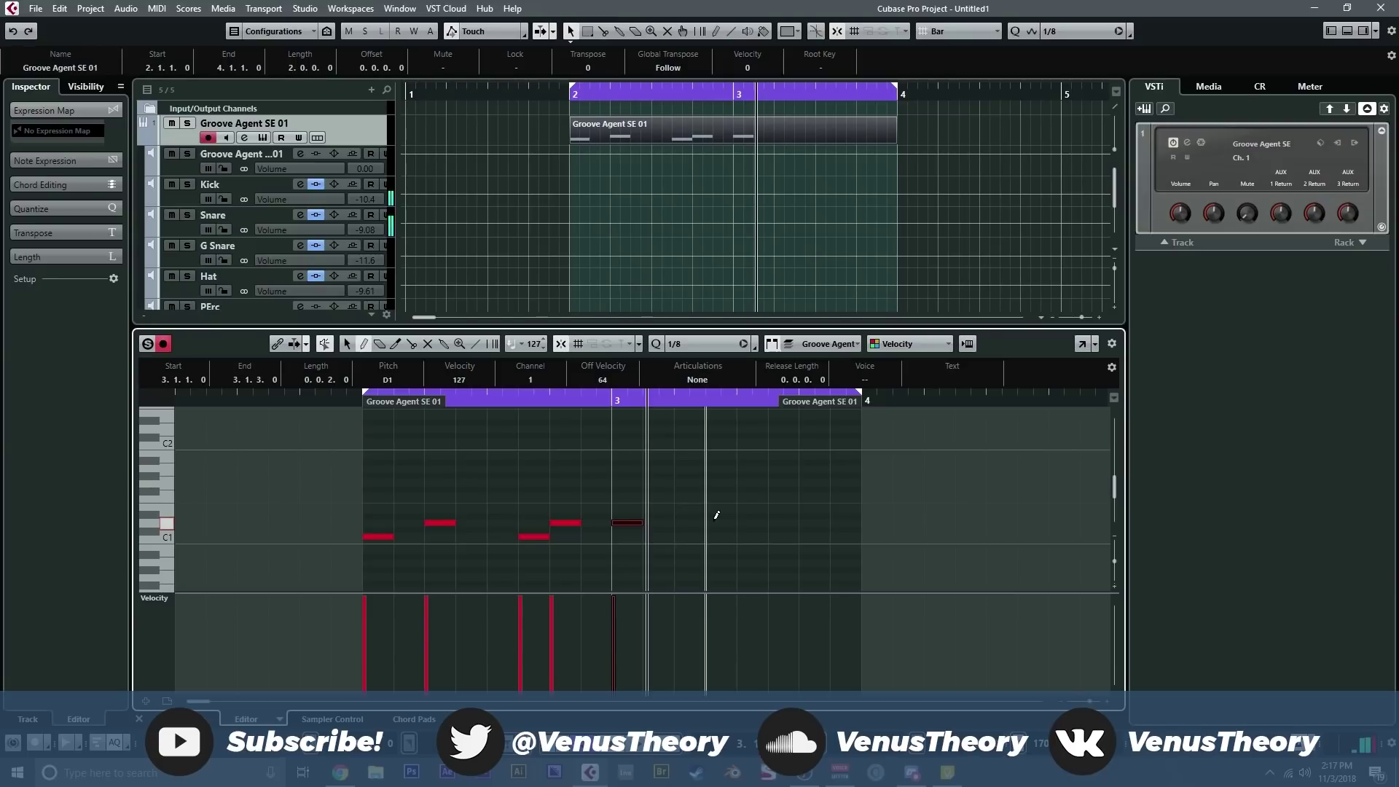
{"action": "left_click", "coordinate": [797, 522], "text": "alt"}
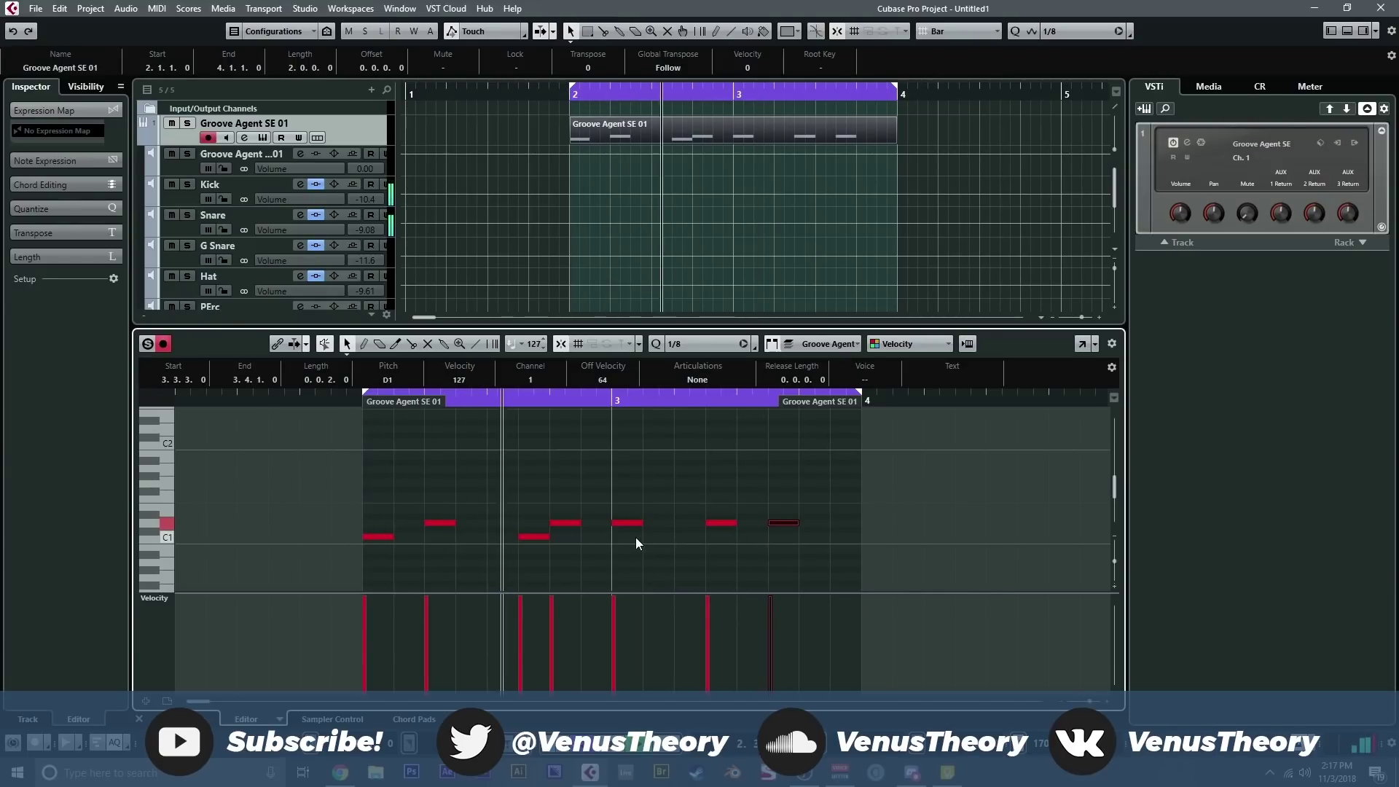
{"action": "right_click", "coordinate": [666, 536]}
{"action": "key", "text": "space"}
{"action": "left_click", "coordinate": [682, 535]}
{"action": "left_click", "coordinate": [691, 536]}
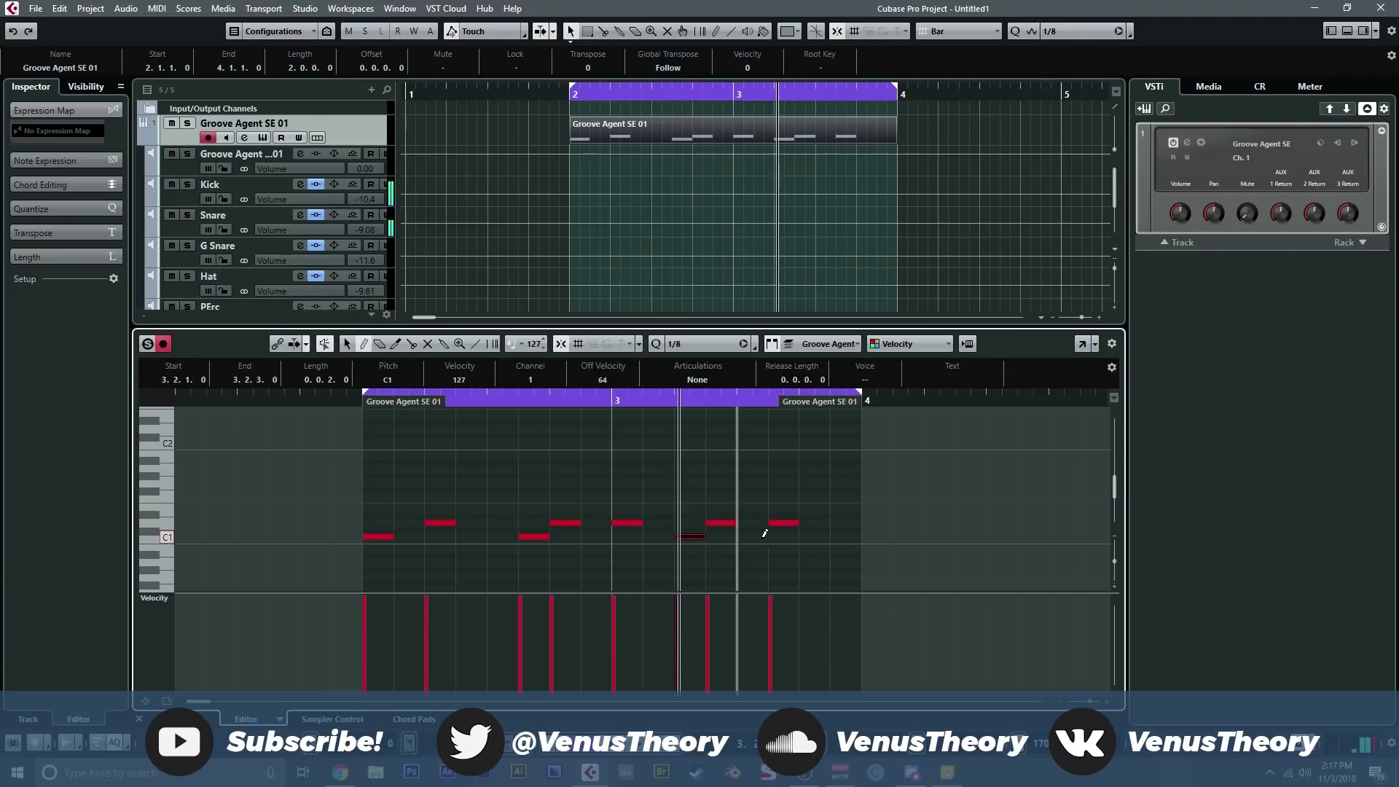
{"action": "left_click", "coordinate": [762, 536], "text": "alt"}
- Audition the loop and move the last kick and snare an eighth later, to 3.3.3 and 3.4.1
{"action": "key", "text": "space"}
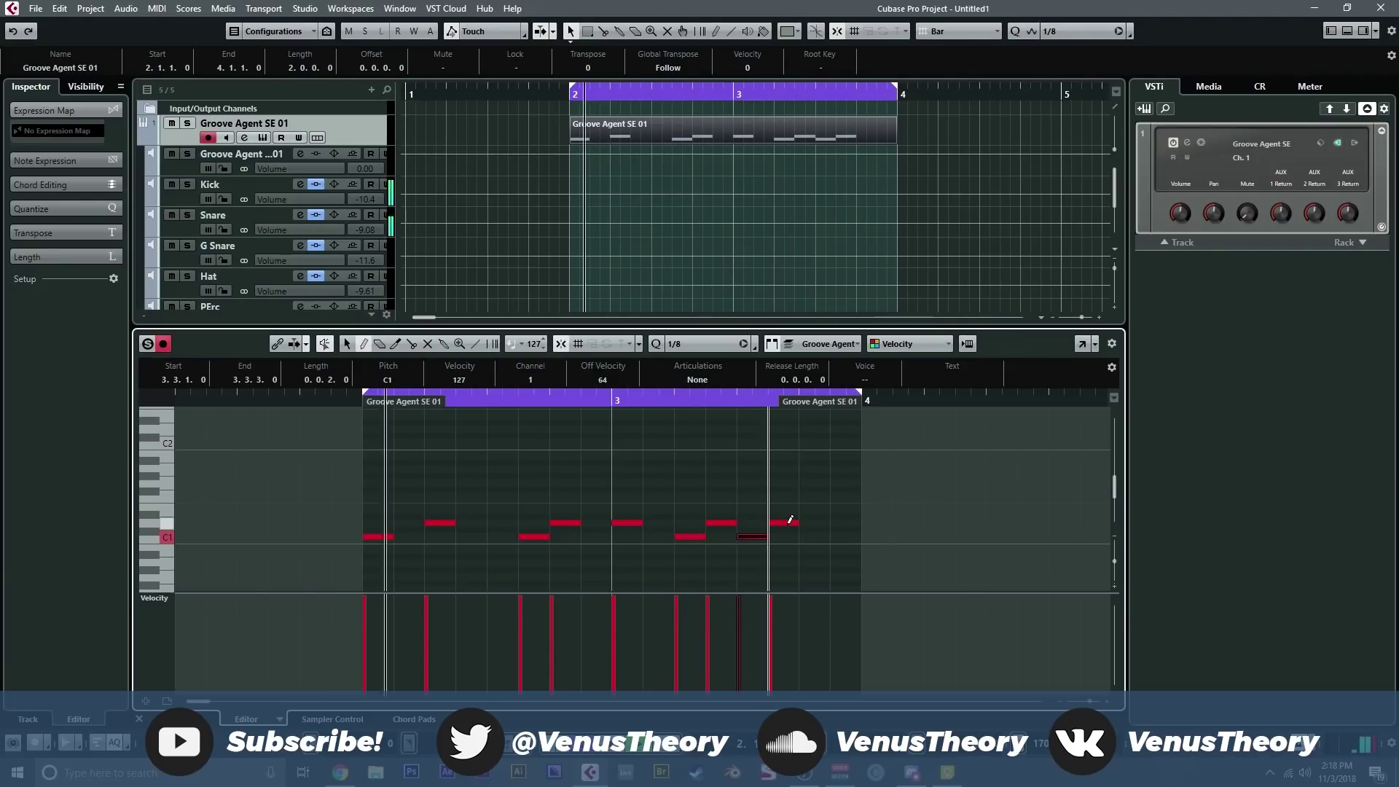
{"action": "left_click_drag", "start_coordinate": [758, 536], "coordinate": [731, 541]}
{"action": "mouse_move", "coordinate": [811, 508]}
{"action": "left_mouse_down"}
{"action": "mouse_move", "coordinate": [756, 543]}
{"action": "mouse_move", "coordinate": [803, 520]}
{"action": "left_mouse_up"}
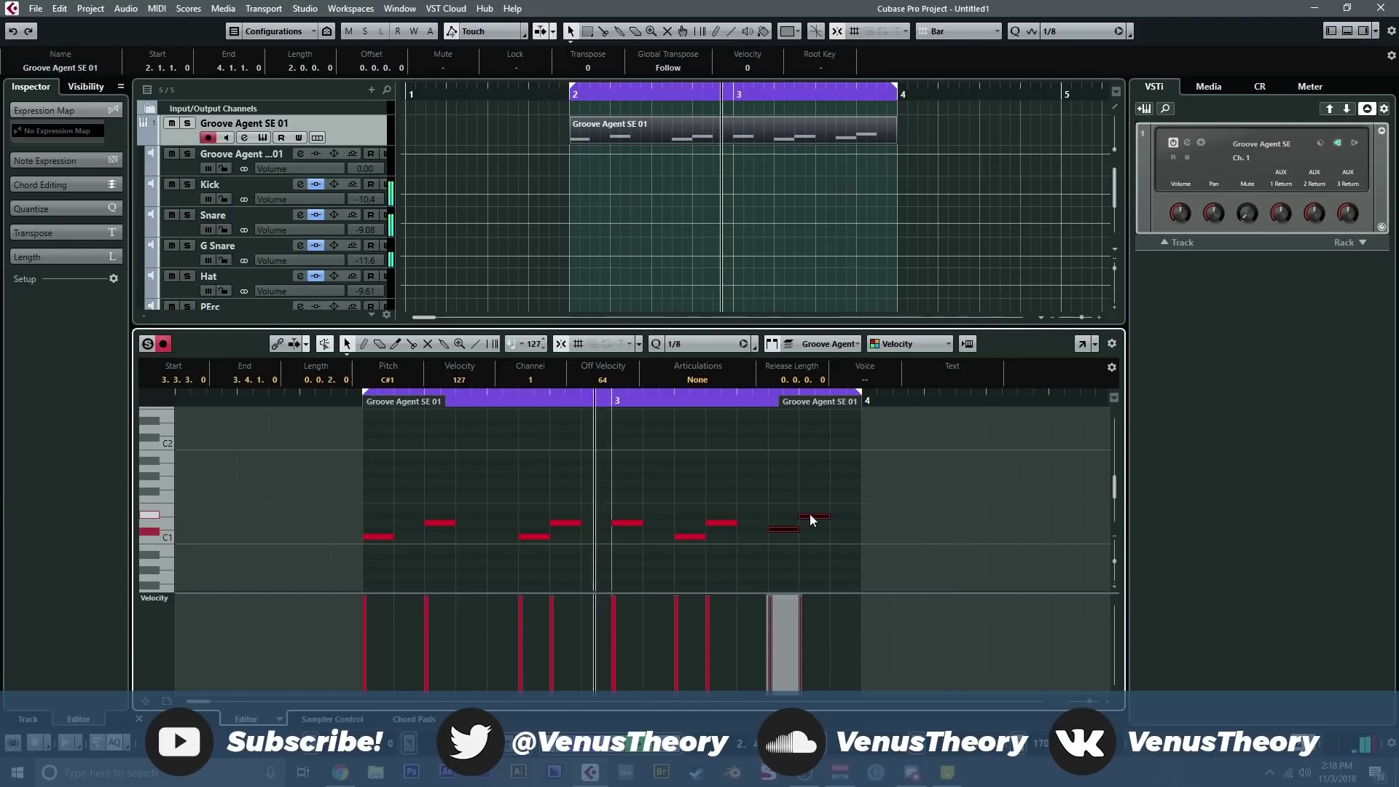
- Set quantize to 1/16 and draw D#1 ghost snares at 2.1.4, 2.3.2, 3.1.4 and 3.3.2, plus a short note at 3.4.4
{"action": "right_click", "coordinate": [799, 496]}
{"action": "left_click", "coordinate": [816, 495]}
{"action": "left_click", "coordinate": [697, 344]}
{"action": "left_click", "coordinate": [715, 428]}
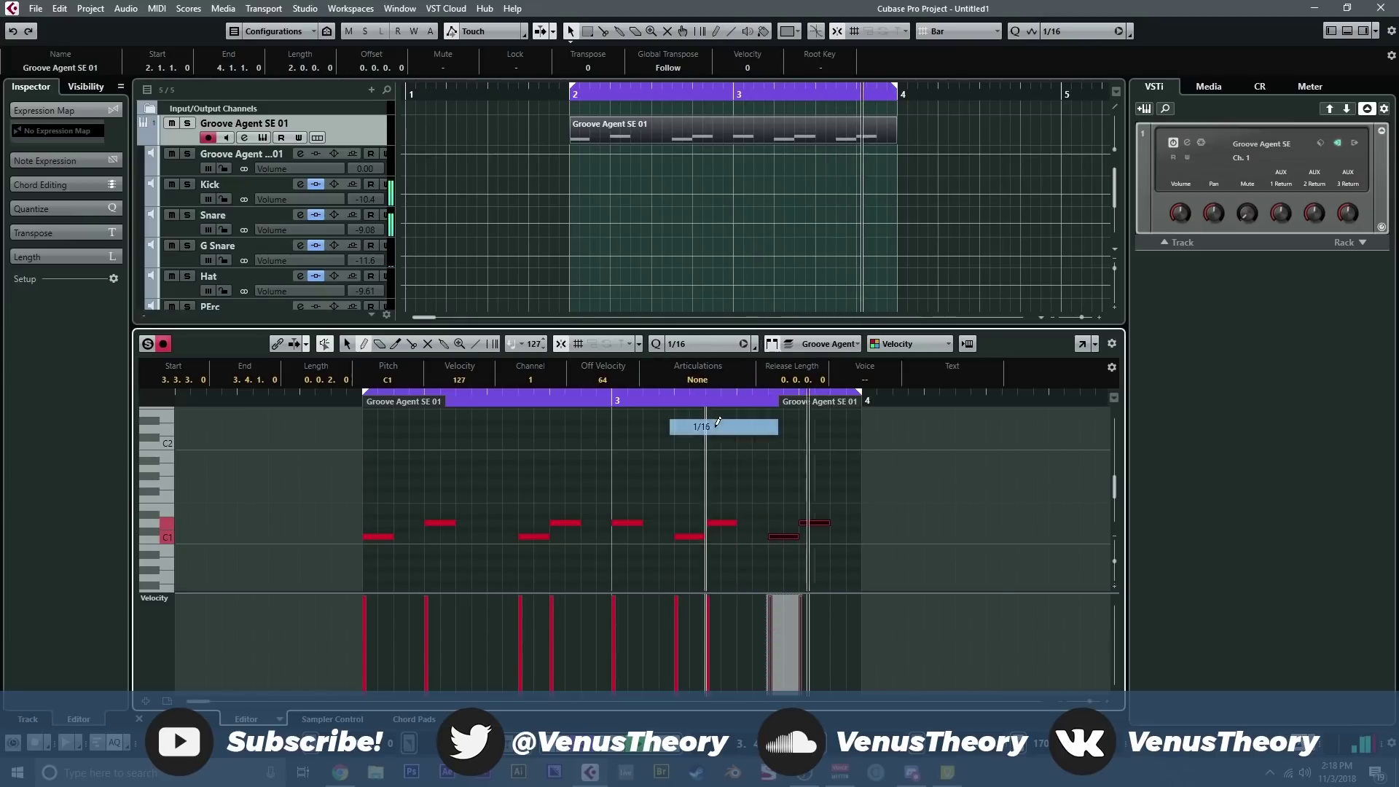
{"action": "left_click", "coordinate": [416, 516]}
{"action": "left_click", "coordinate": [510, 516]}
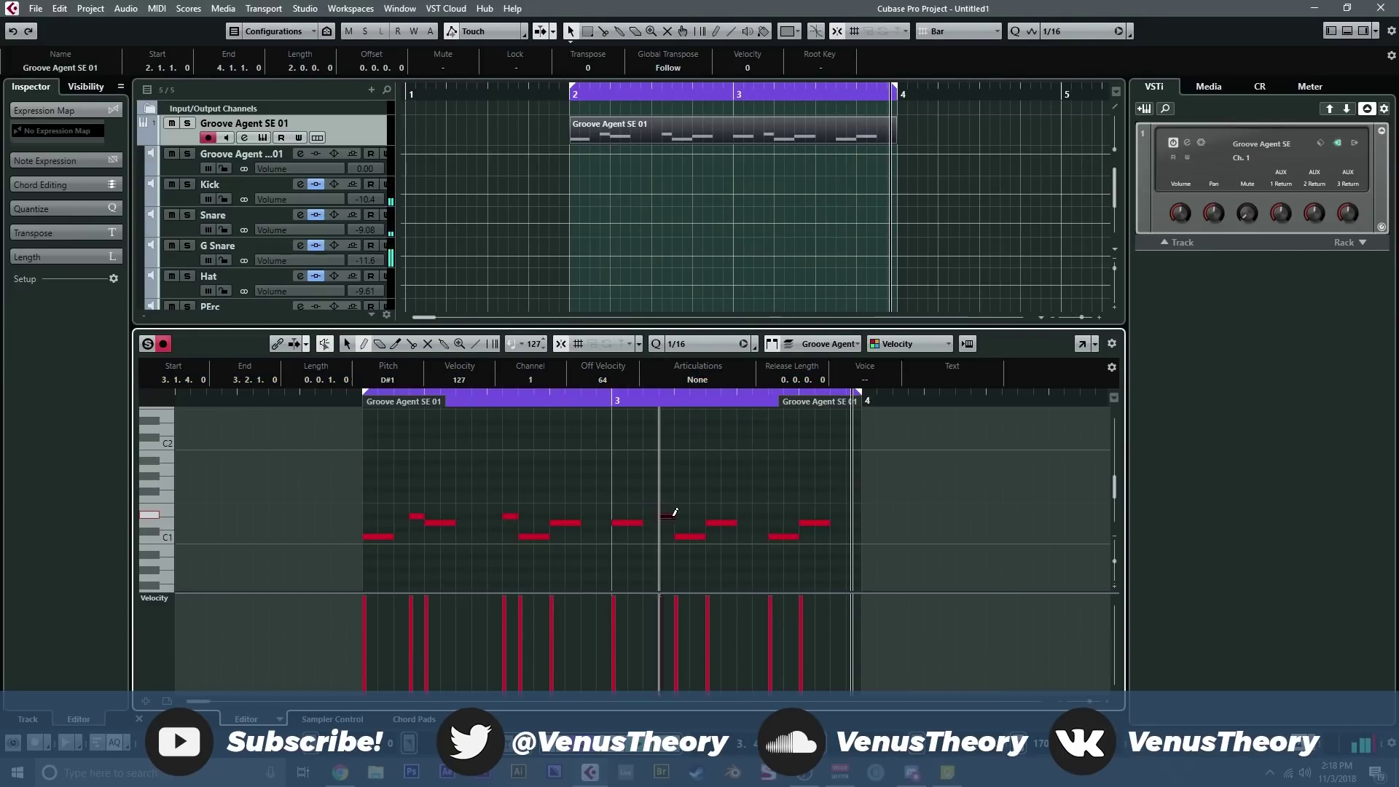
{"action": "left_click", "coordinate": [758, 516]}
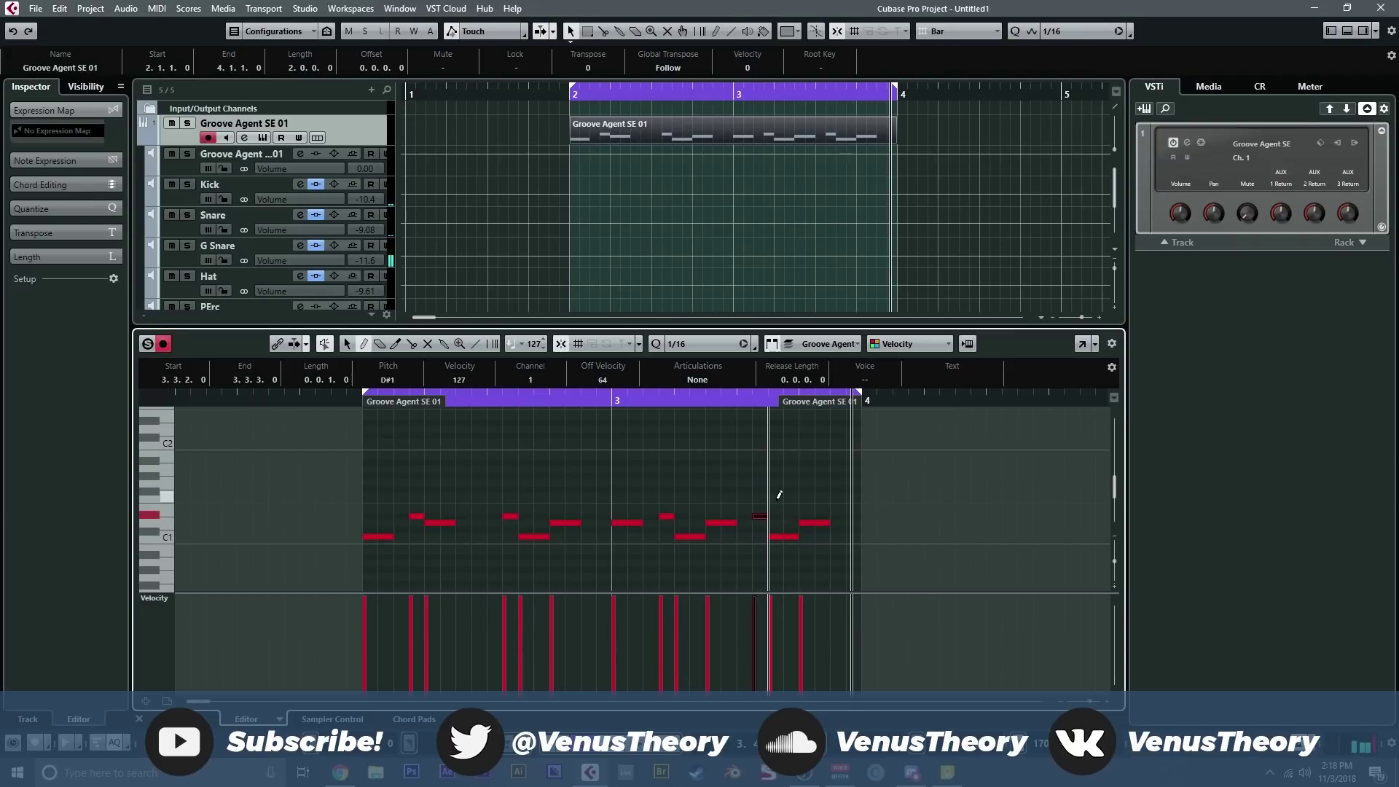
{"action": "left_click", "coordinate": [848, 509]}
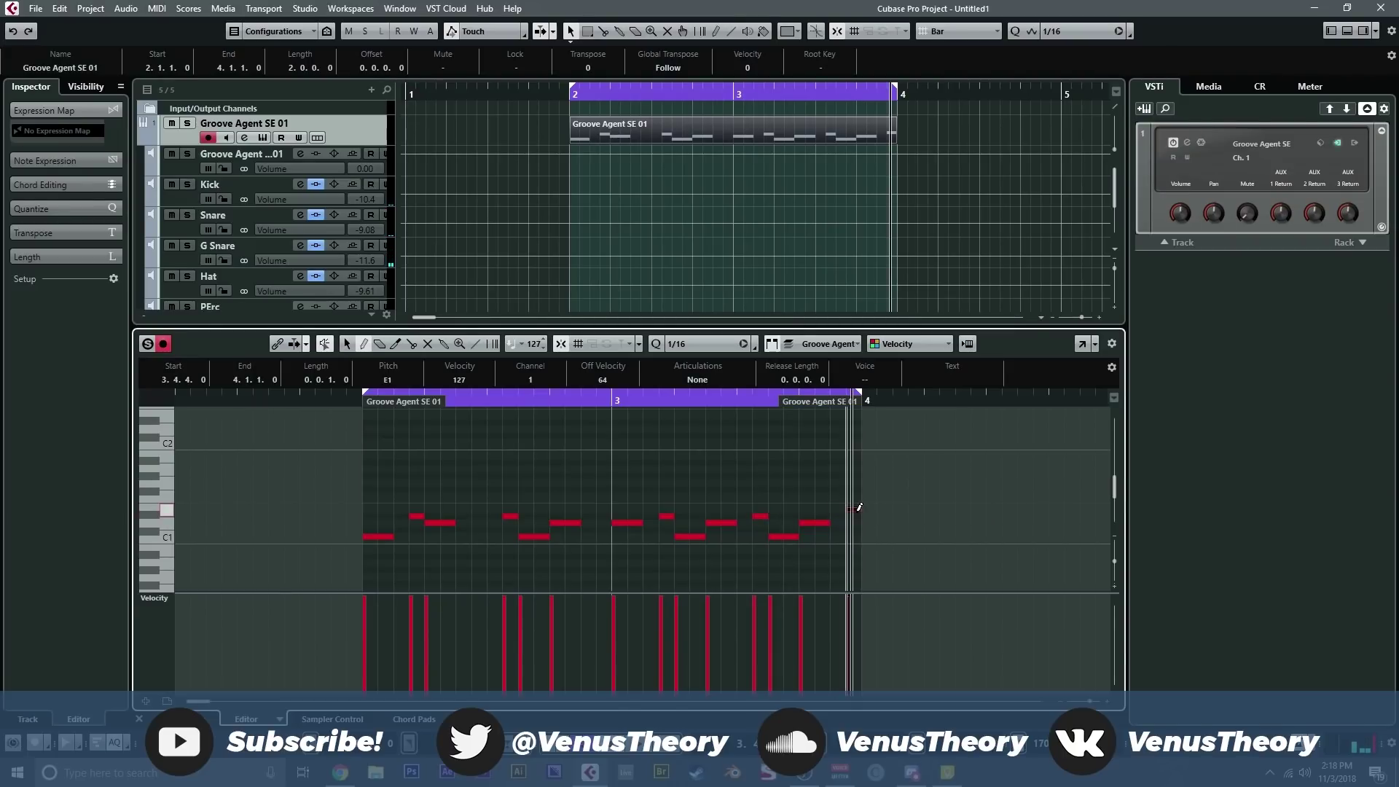
- Select all the ghost snare notes and lower their velocities to about 45 to 50
{"action": "key", "text": "1"}
{"action": "mouse_move", "coordinate": [879, 508]}
{"action": "left_mouse_down"}
{"action": "mouse_move", "coordinate": [295, 527]}
{"action": "mouse_move", "coordinate": [312, 515]}
{"action": "left_mouse_up"}
{"action": "left_click_drag", "start_coordinate": [412, 652], "coordinate": [859, 657]}
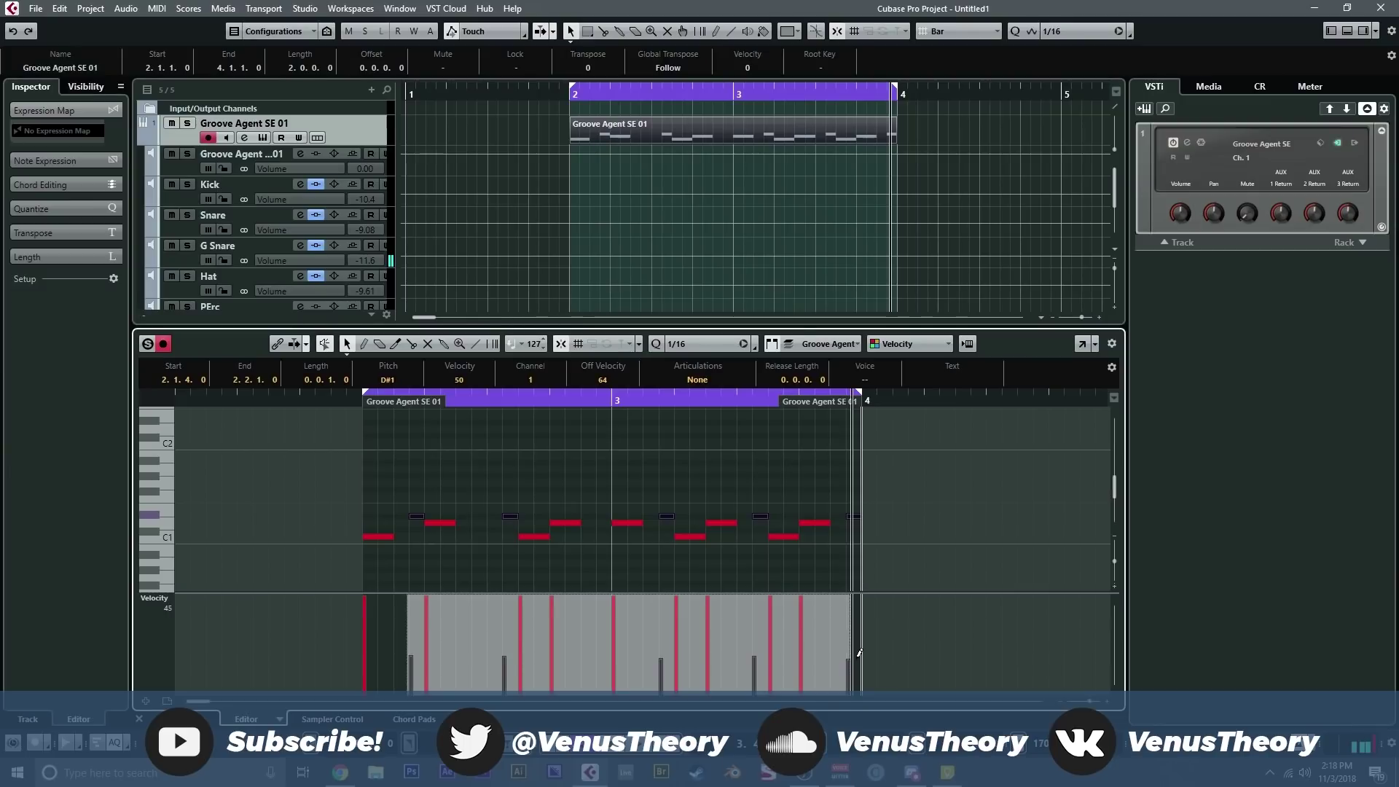
{"action": "left_click", "coordinate": [838, 560]}
- Select all the main kick and snare notes and draw varied, slightly lower velocities across them
{"action": "left_click_drag", "start_coordinate": [838, 526], "coordinate": [347, 545]}
{"action": "mouse_move", "coordinate": [372, 600]}
{"action": "left_mouse_down"}
{"action": "mouse_move", "coordinate": [531, 600]}
{"action": "mouse_move", "coordinate": [503, 645]}
{"action": "mouse_move", "coordinate": [620, 605]}
{"action": "mouse_move", "coordinate": [708, 611]}
{"action": "mouse_move", "coordinate": [769, 643]}
{"action": "mouse_move", "coordinate": [799, 602]}
{"action": "left_mouse_up"}
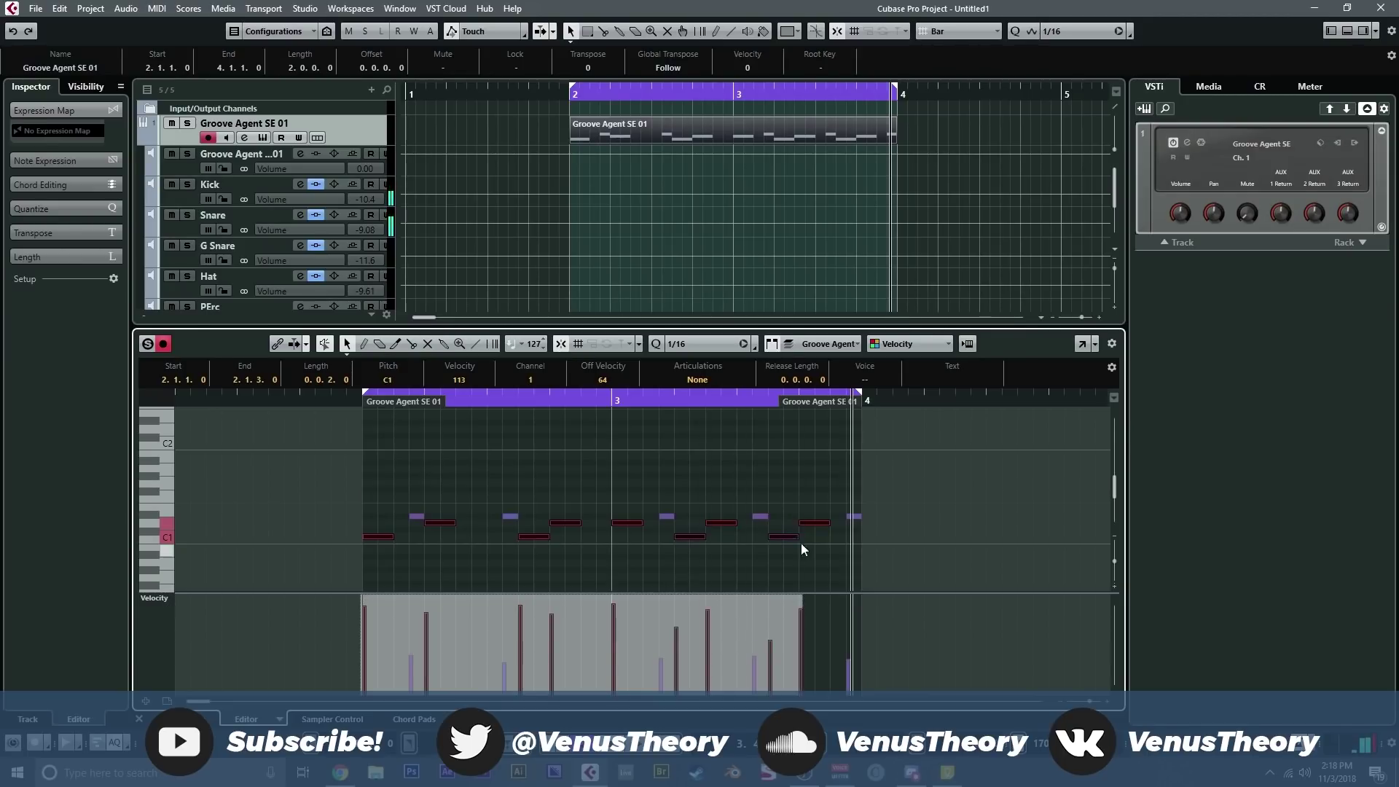
{"action": "left_click", "coordinate": [794, 470]}
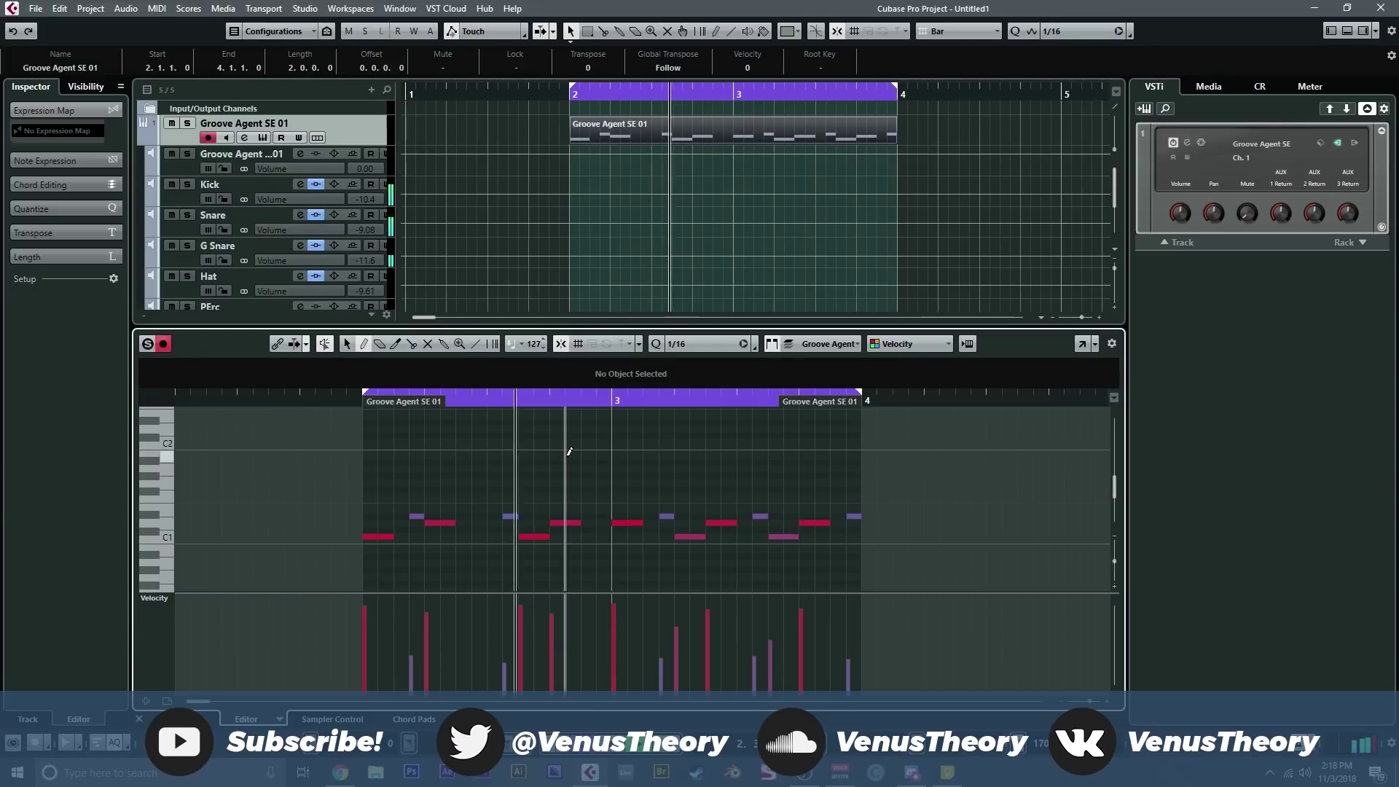
- Draw quarter-note hits alternating between A#1 and B1, and duplicate the pair until it fills both bars
{"action": "mouse_move", "coordinate": [373, 460]}
{"action": "left_mouse_down"}
{"action": "mouse_move", "coordinate": [496, 460]}
{"action": "mouse_move", "coordinate": [400, 473]}
{"action": "left_mouse_up"}
{"action": "key", "text": "Up"}
{"action": "key", "text": "Up"}
{"action": "key", "text": "1"}
{"action": "key", "text": "ctrl+d"}
{"action": "key", "text": "ctrl+d"}
{"action": "key", "text": "ctrl+d"}
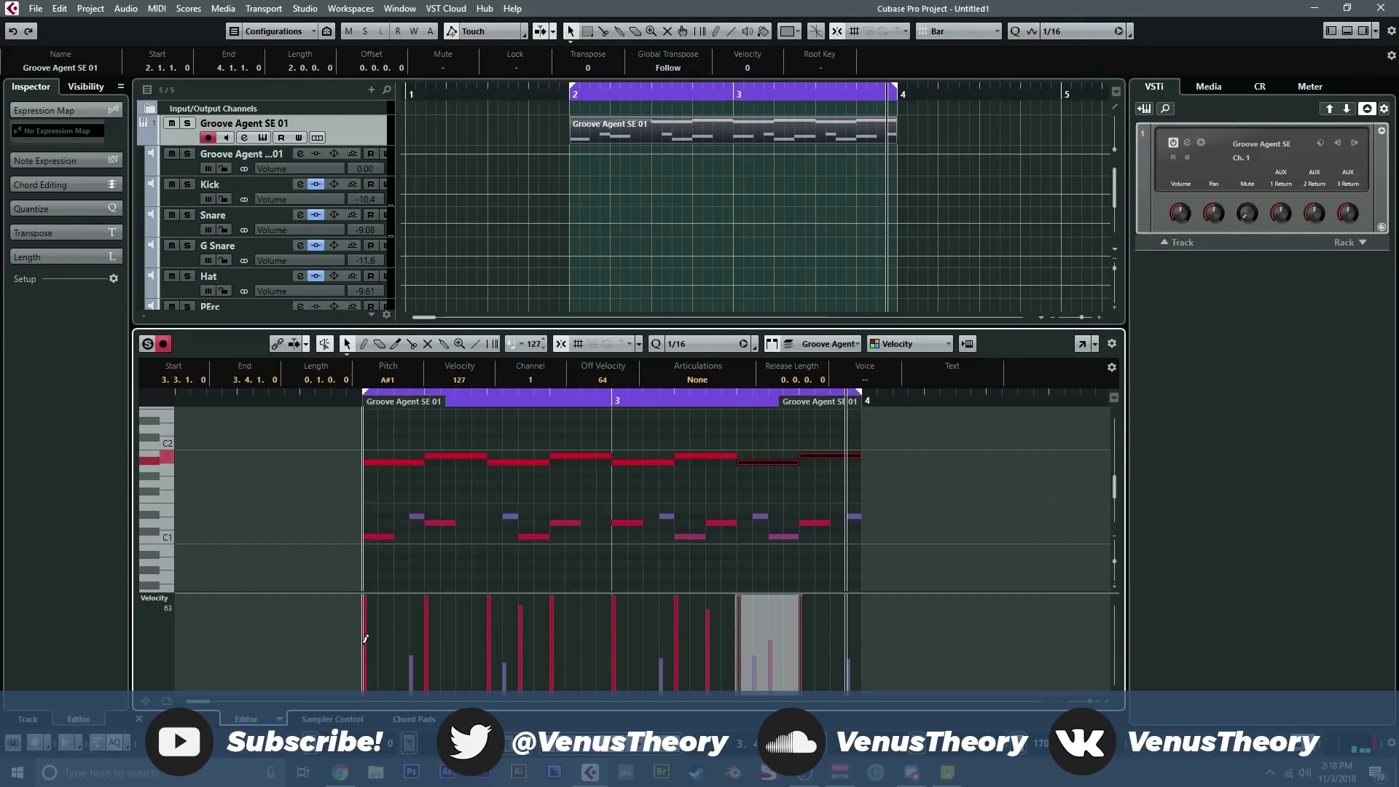
- Select all the A#1 and B1 notes and draw varied, lower velocities for them
{"action": "left_click", "coordinate": [371, 442]}
{"action": "left_click_drag", "start_coordinate": [371, 442], "coordinate": [849, 481]}
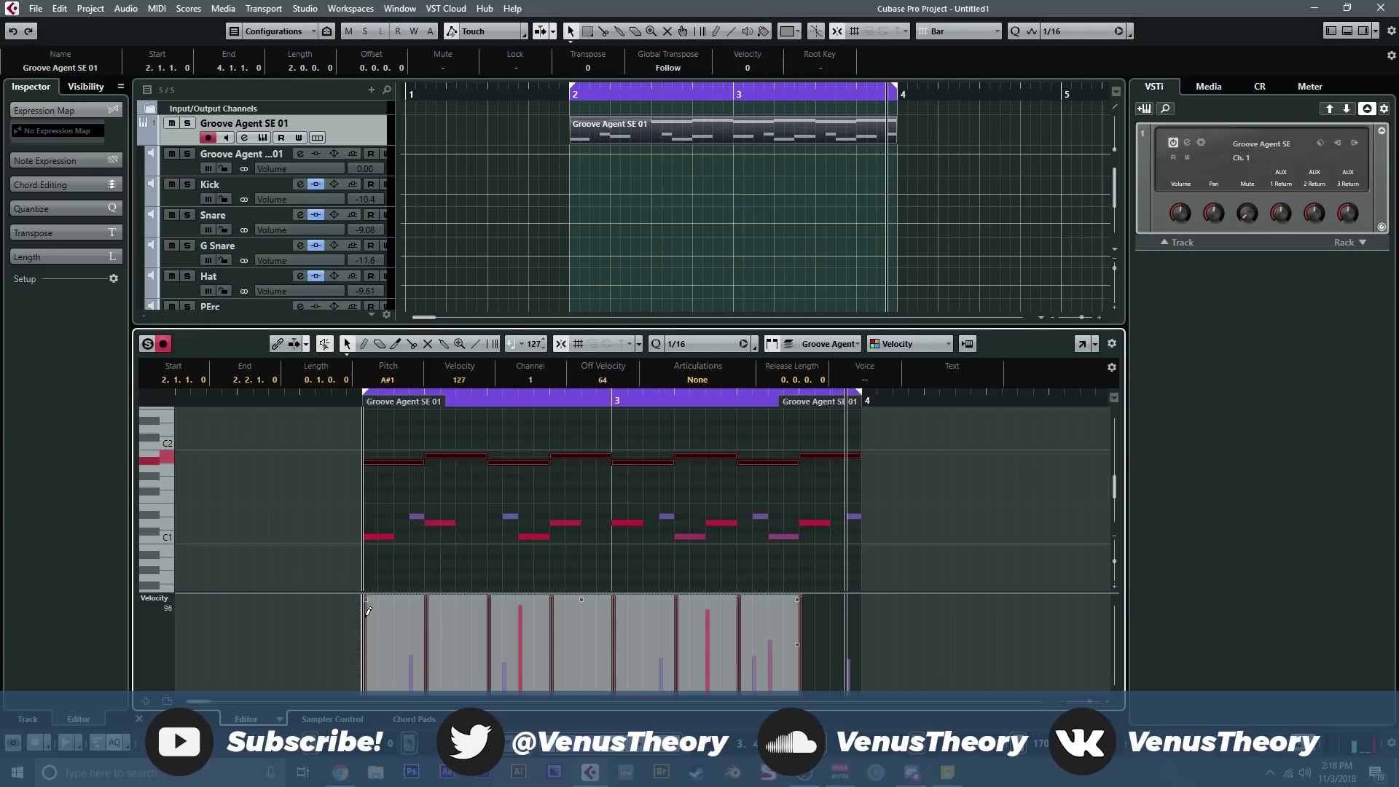
{"action": "mouse_move", "coordinate": [441, 620]}
{"action": "left_mouse_down"}
{"action": "mouse_move", "coordinate": [689, 623]}
{"action": "mouse_move", "coordinate": [804, 613]}
{"action": "mouse_move", "coordinate": [812, 599]}
{"action": "left_mouse_up"}
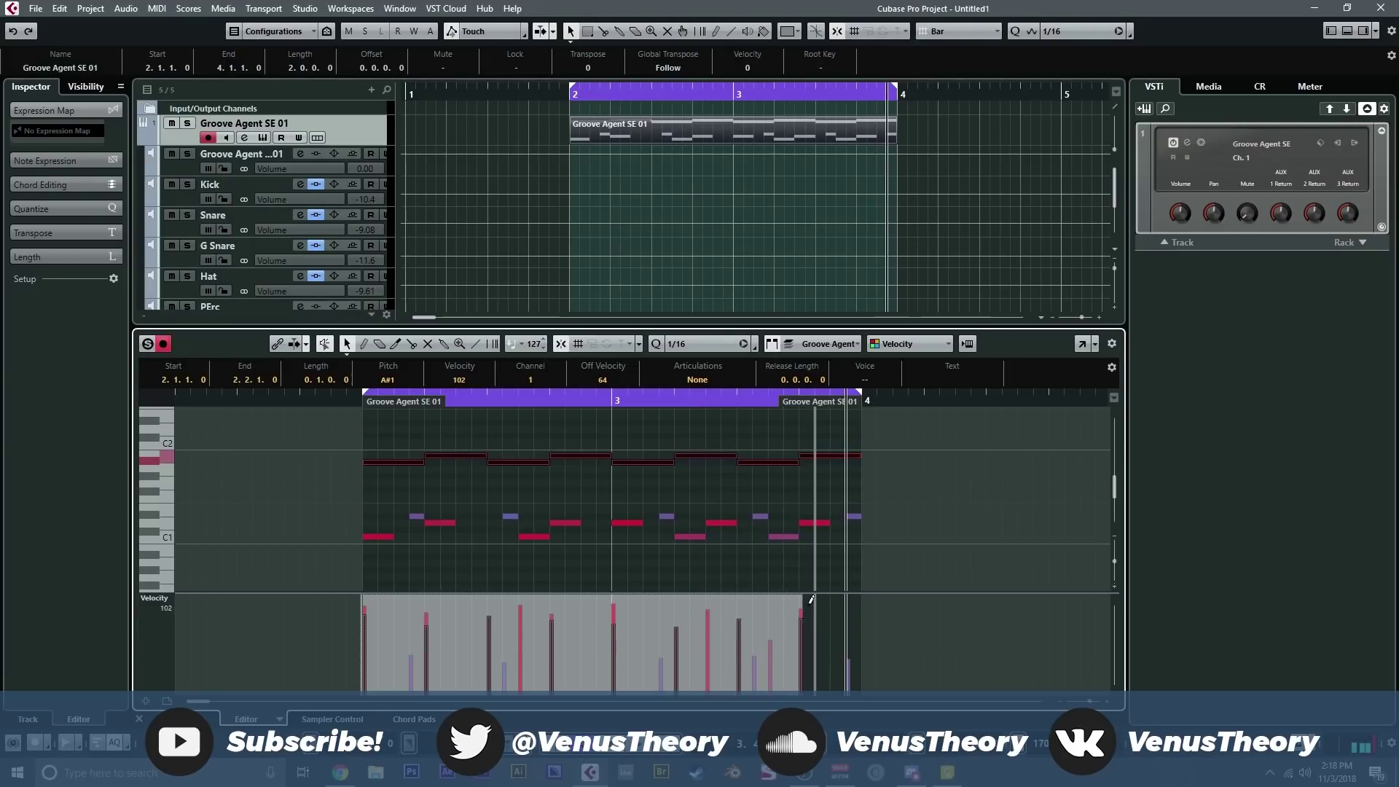
- Audition the beat and draw an A1 note one and a half beats long, starting at 2.1.1
{"action": "left_click", "coordinate": [822, 488]}
{"action": "key", "text": "space"}
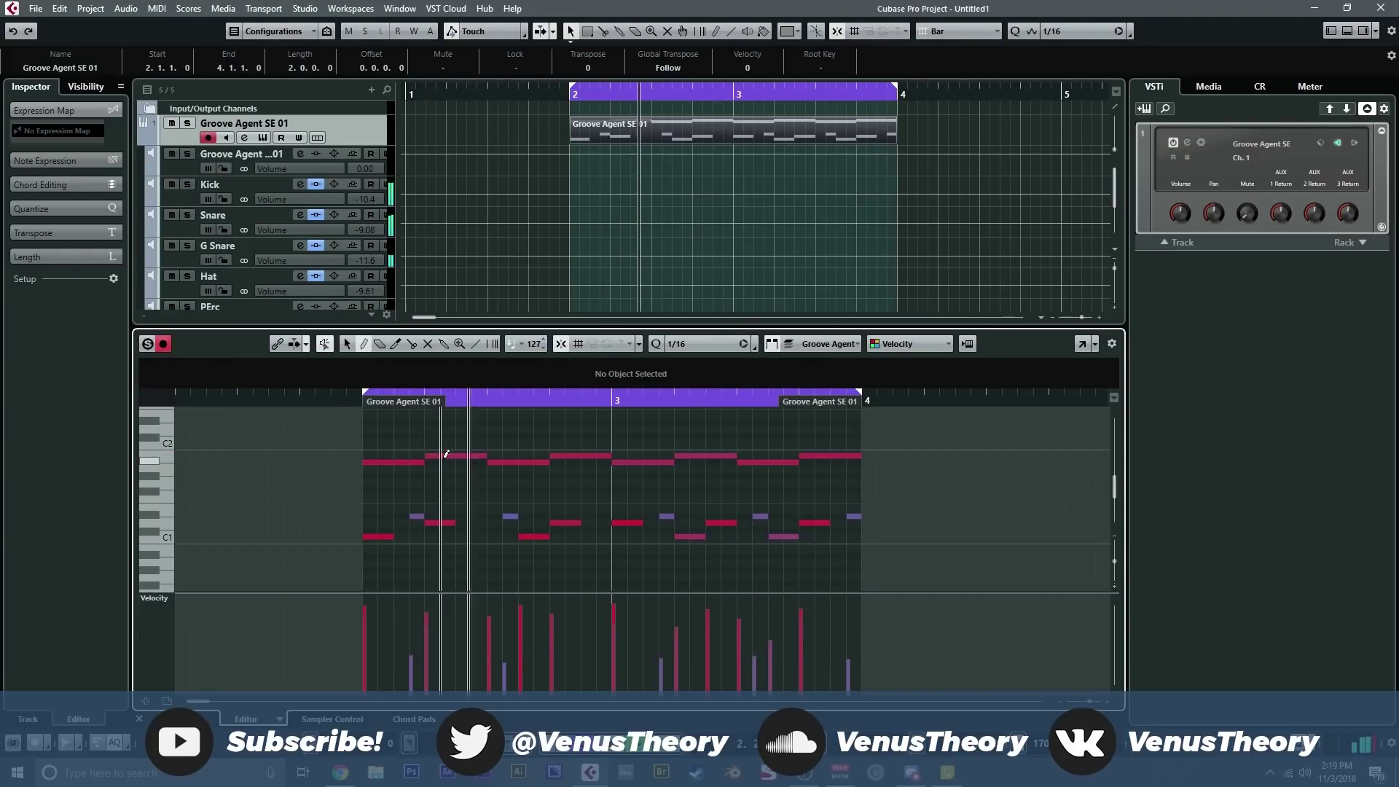
{"action": "mouse_move", "coordinate": [371, 470]}
{"action": "left_mouse_down"}
{"action": "mouse_move", "coordinate": [488, 461]}
{"action": "mouse_move", "coordinate": [447, 463]}
{"action": "left_mouse_up"}
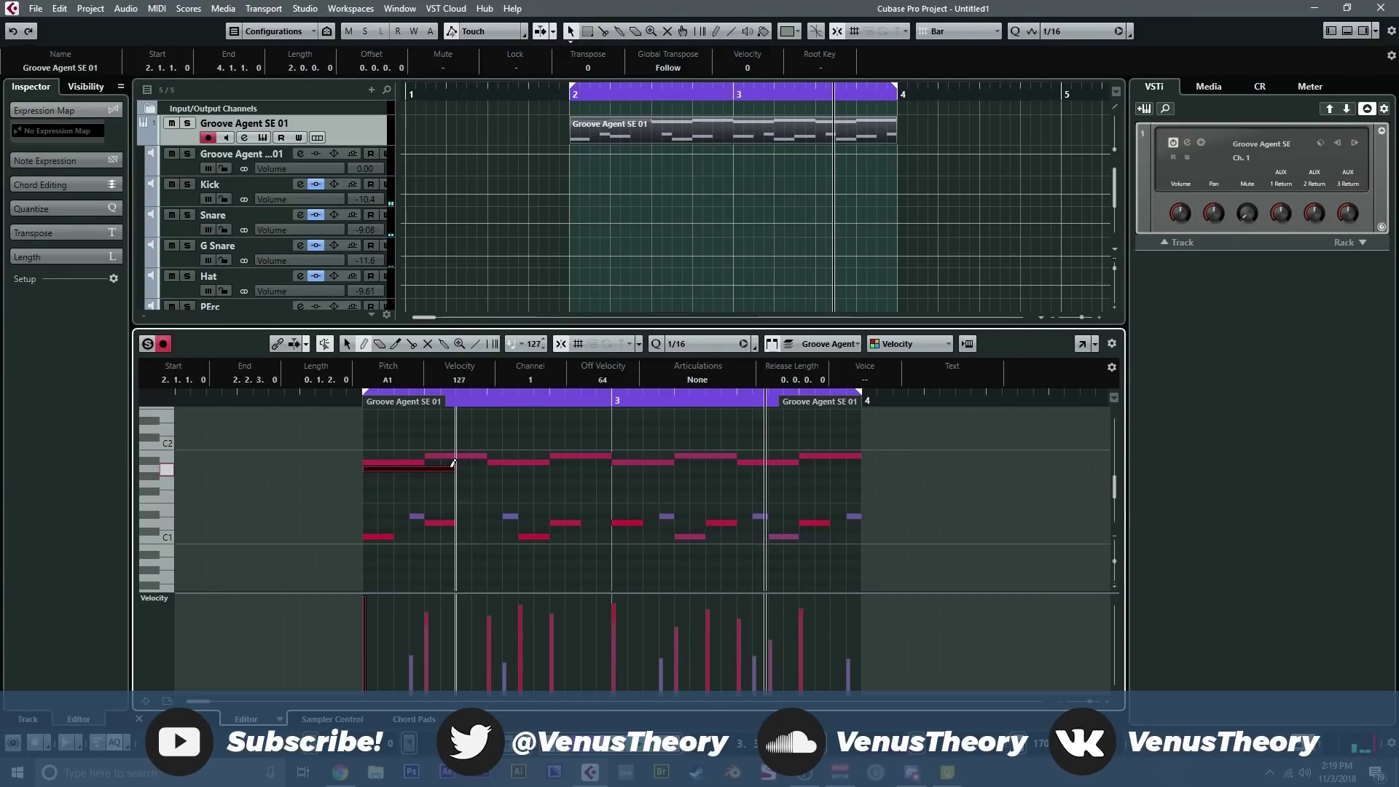
- Try filling the part with duplicates of the A1 note, and undo the duplication
{"action": "key", "text": "alt+d"}
{"action": "key", "text": "alt+d"}
{"action": "key", "text": "alt+d"}
{"action": "key", "text": "alt+d"}
{"action": "key", "text": "alt+d"}
{"action": "key", "text": "ctrl+z"}
{"action": "key", "text": "ctrl+z"}
{"action": "key", "text": "ctrl+z"}
{"action": "key", "text": "ctrl+z"}
{"action": "key", "text": "ctrl+z"}
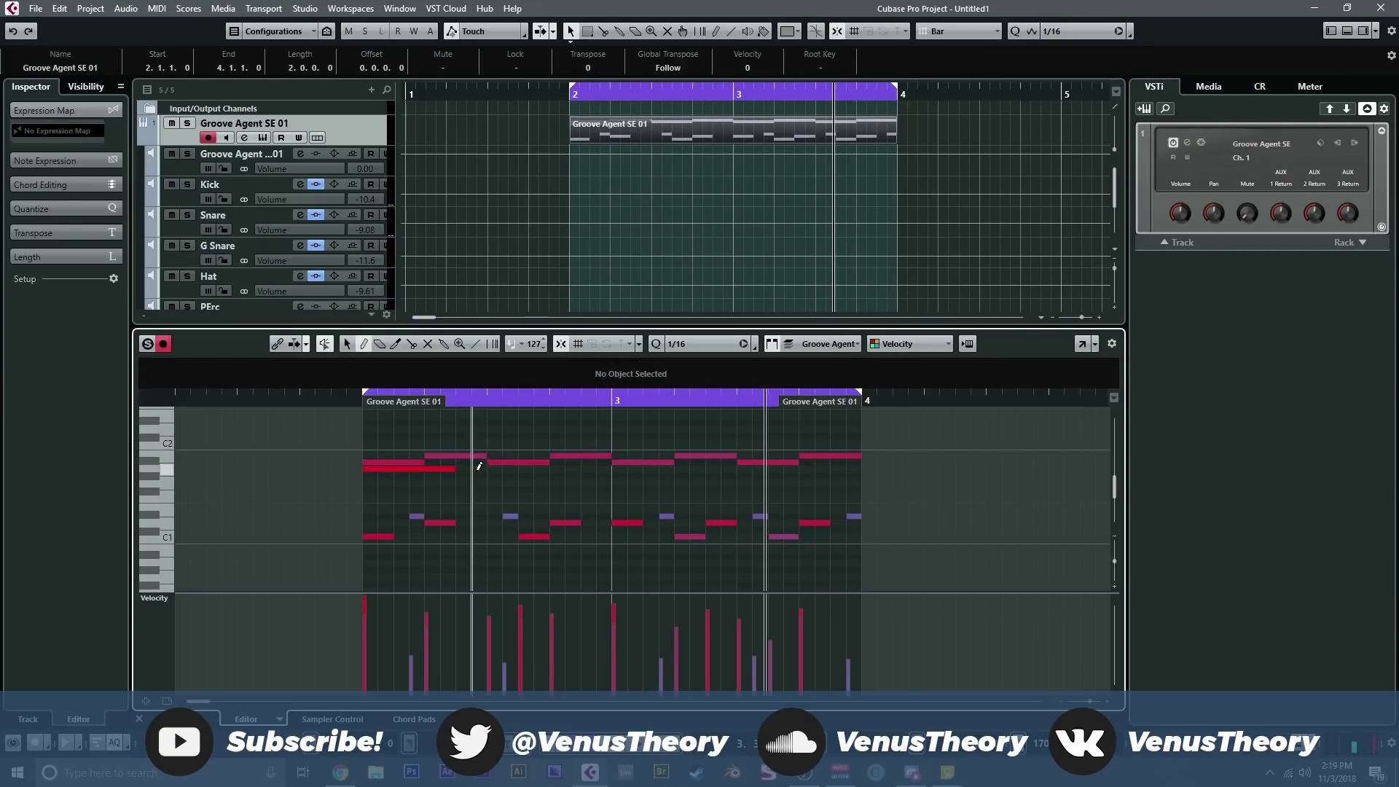
- Shorten the A1 note to one beat and duplicate it until it fills both bars
{"action": "left_click_drag", "start_coordinate": [454, 469], "coordinate": [424, 470]}
{"action": "key", "text": "alt+d"}
{"action": "key", "text": "alt+d"}
{"action": "key", "text": "alt+d"}
{"action": "key", "text": "alt+d"}
{"action": "key", "text": "alt+d"}
{"action": "key", "text": "alt+d"}
{"action": "key", "text": "alt+d"}
- Select all the A1 notes and draw velocities that alternate between high and low
{"action": "left_click_drag", "start_coordinate": [855, 478], "coordinate": [402, 470]}
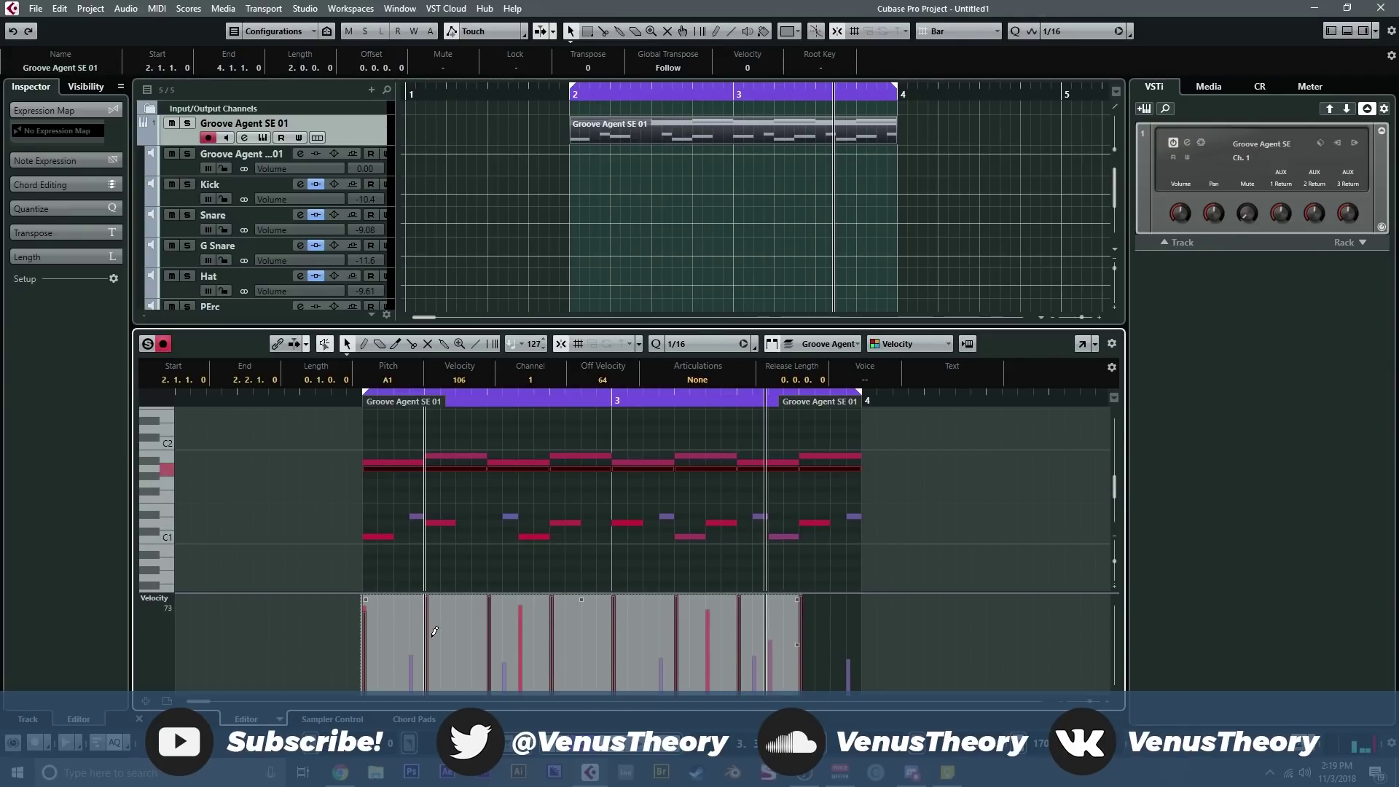
{"action": "left_click_drag", "start_coordinate": [495, 606], "coordinate": [621, 606]}
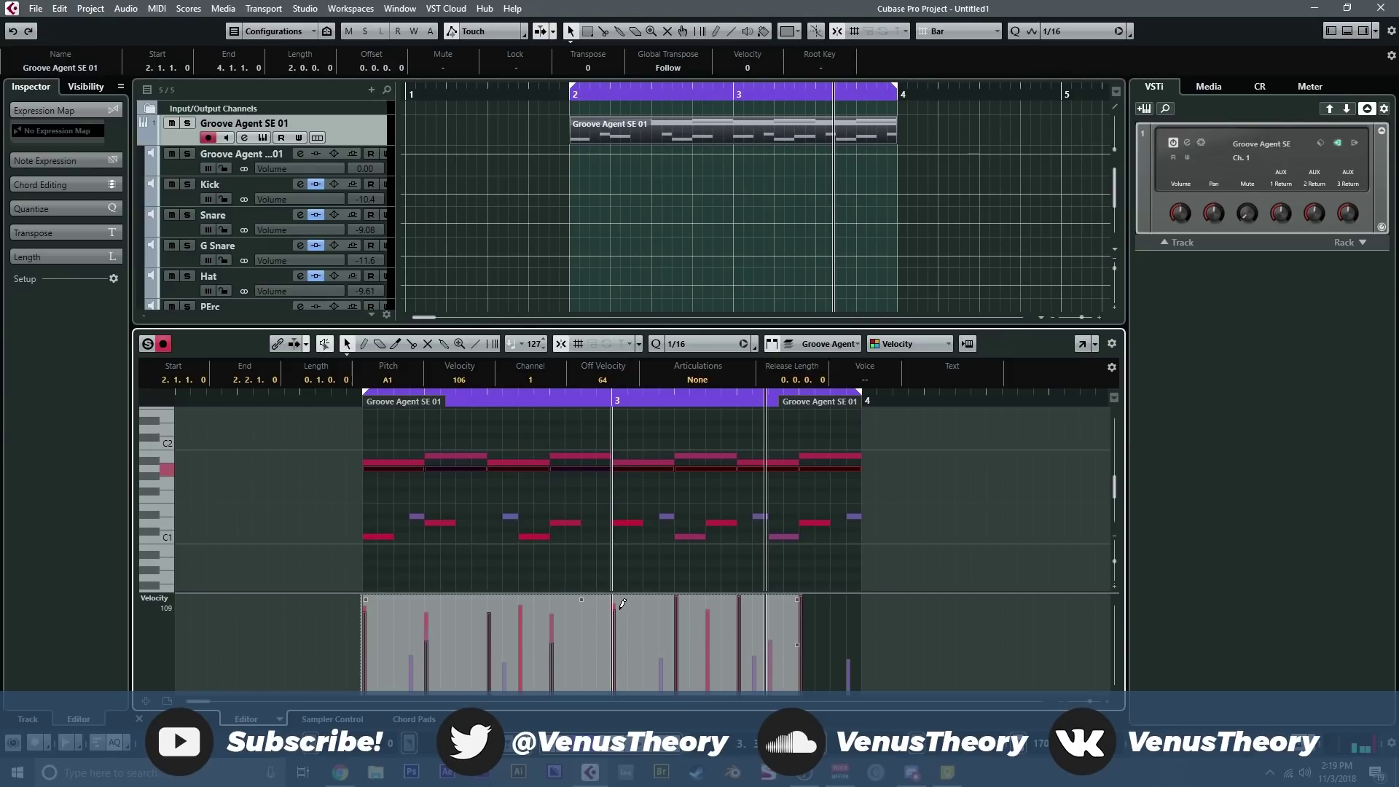
{"action": "left_click", "coordinate": [739, 615]}
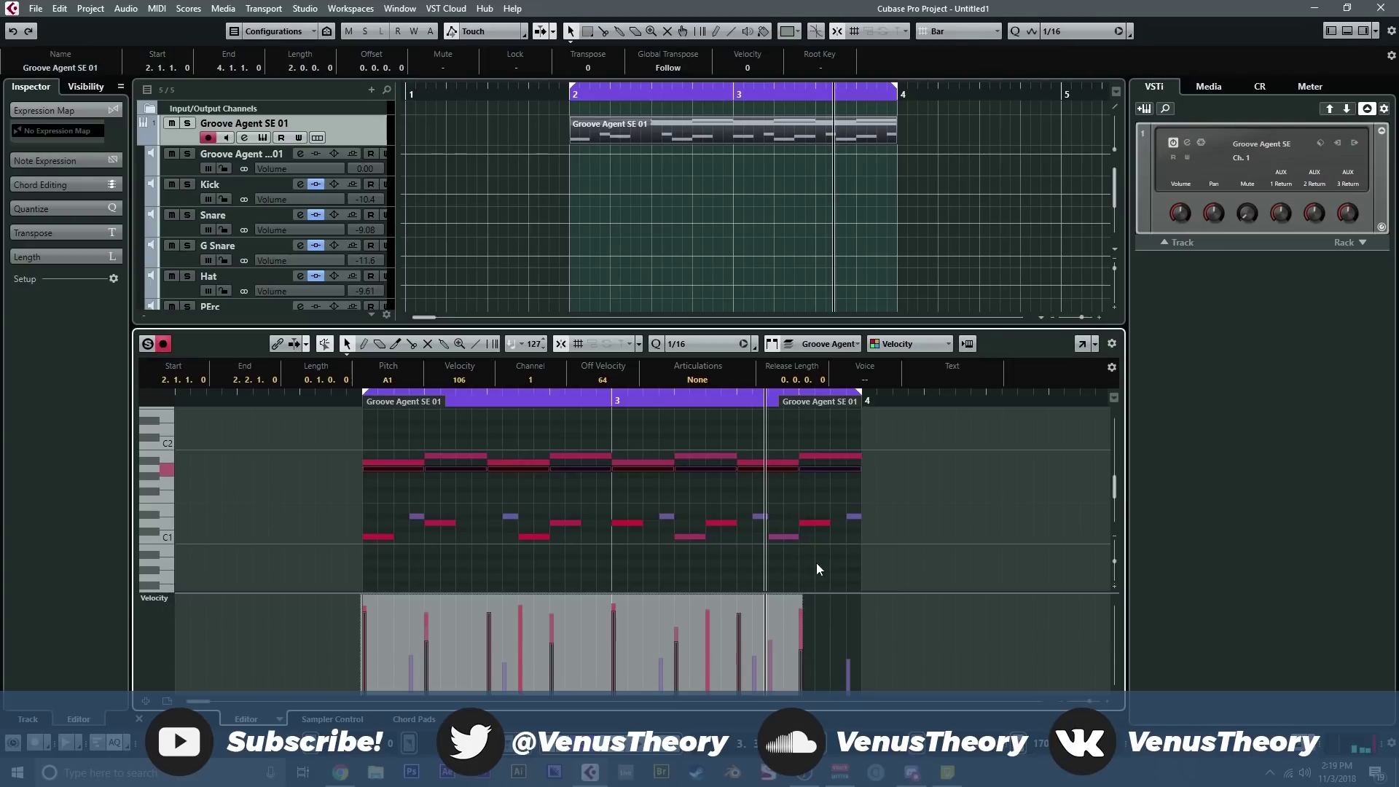
{"action": "left_click", "coordinate": [835, 483]}
- Draw an eighth-note G1 followed by a softer F#1, and duplicate the pair until it fills both bars
{"action": "right_click", "coordinate": [544, 498]}
{"action": "left_click", "coordinate": [543, 491]}
{"action": "mouse_move", "coordinate": [368, 482]}
{"action": "left_mouse_down"}
{"action": "mouse_move", "coordinate": [400, 476]}
{"action": "mouse_move", "coordinate": [421, 493]}
{"action": "mouse_move", "coordinate": [380, 479]}
{"action": "left_mouse_up"}
{"action": "left_click_drag", "start_coordinate": [366, 600], "coordinate": [368, 620]}
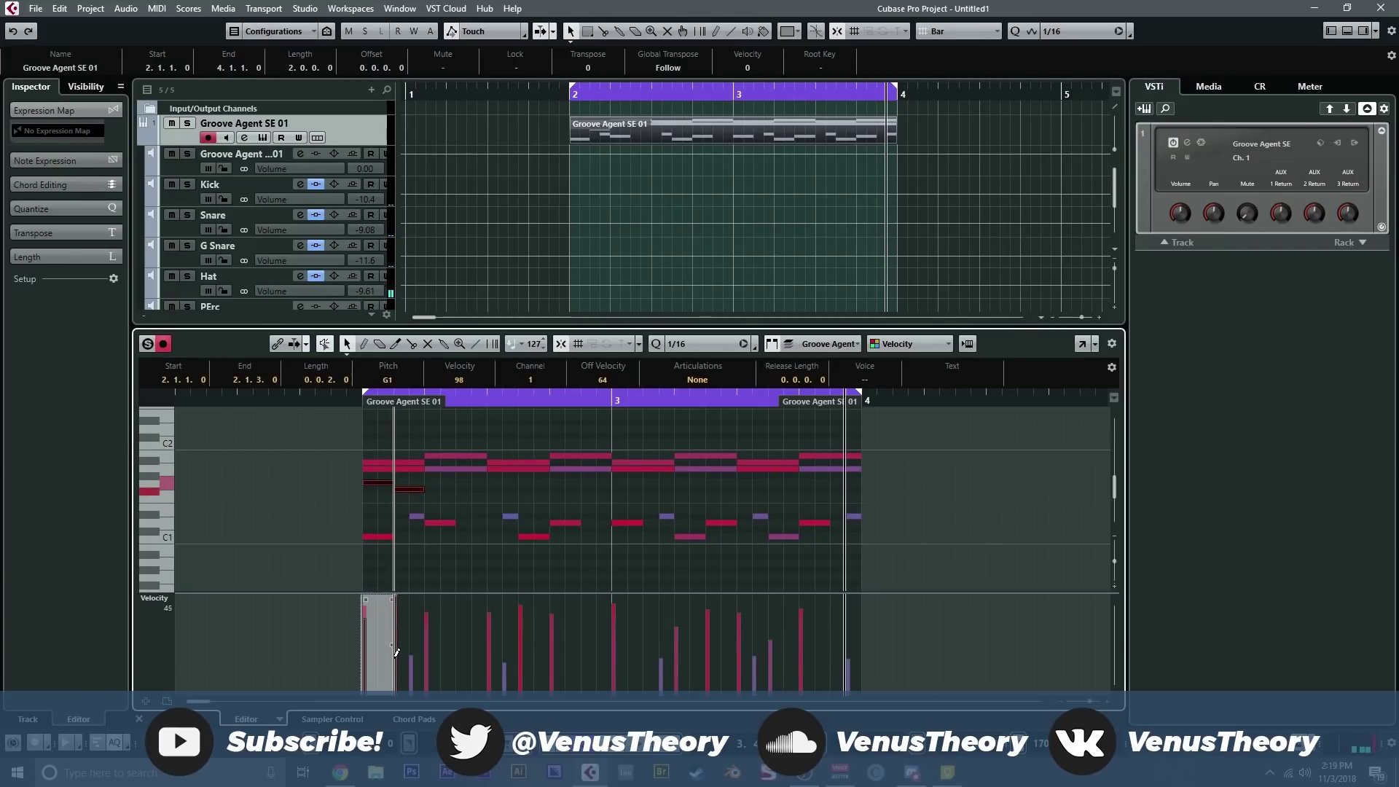
{"action": "key", "text": "alt+d"}
{"action": "key", "text": "alt+d"}
{"action": "key", "text": "alt+d"}
{"action": "key", "text": "alt+d"}
{"action": "key", "text": "alt+d"}
{"action": "key", "text": "alt+d"}
{"action": "key", "text": "alt+d"}
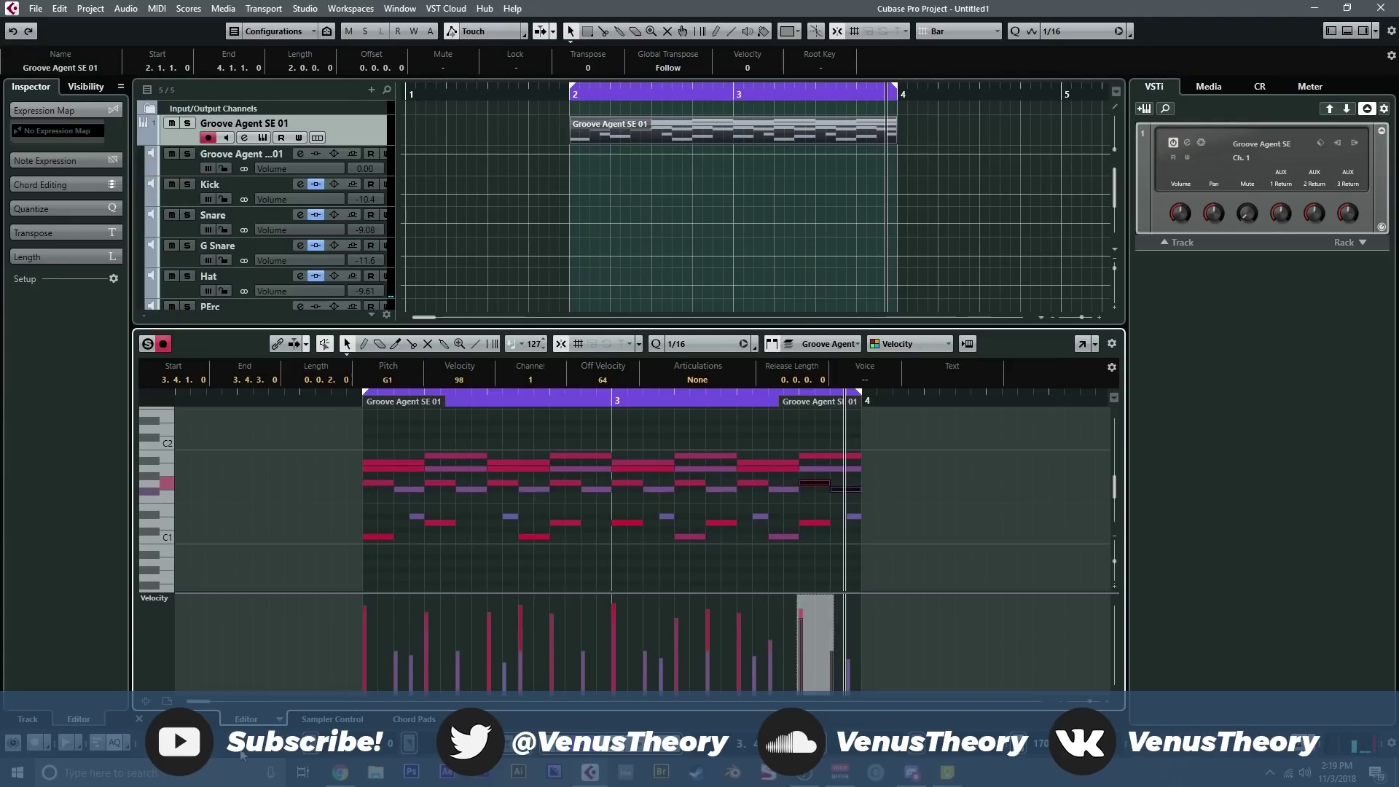
- Close the note editor and add a stereo group channel track named drum sc
{"action": "left_click", "coordinate": [139, 719]}
{"action": "right_click", "coordinate": [311, 441]}
{"action": "right_click", "coordinate": [252, 445]}
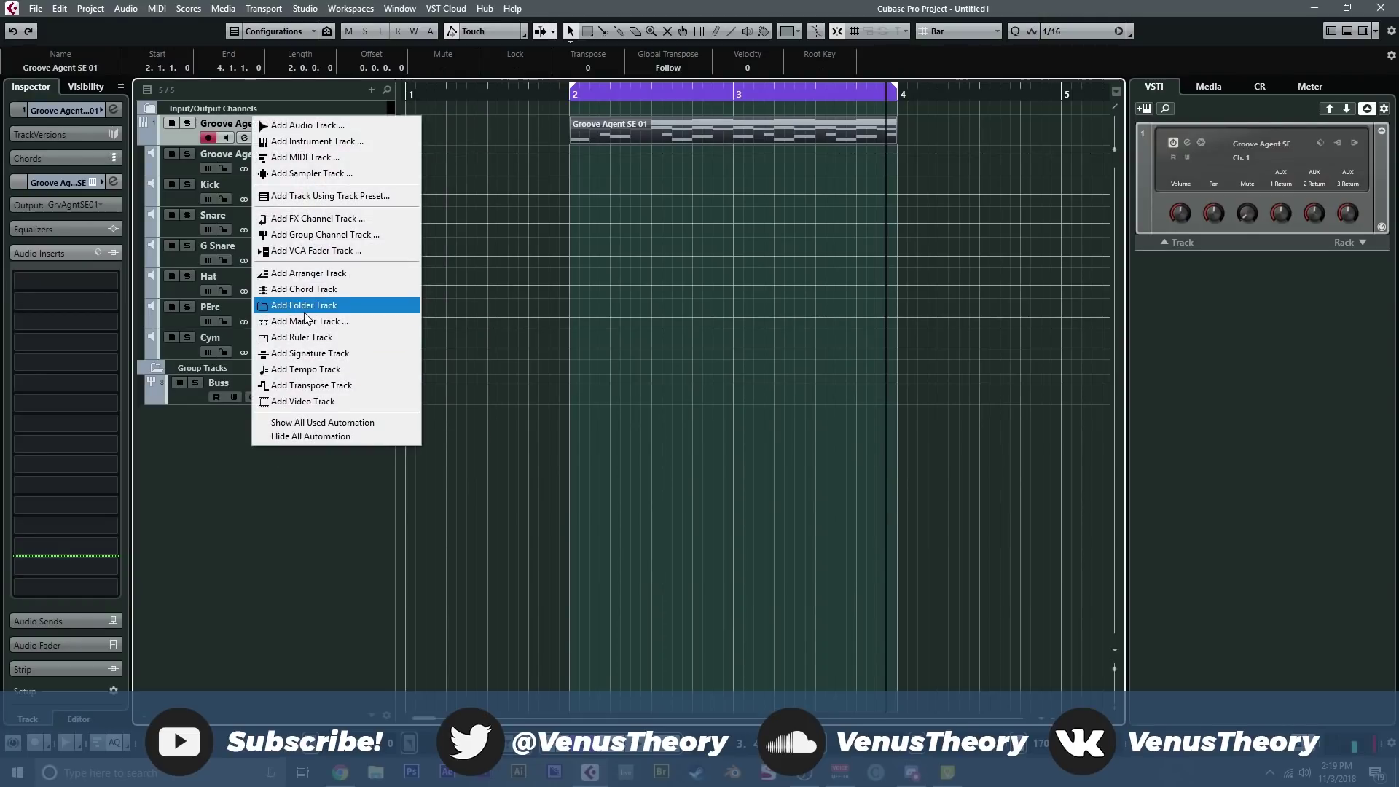
{"action": "left_click", "coordinate": [319, 240]}
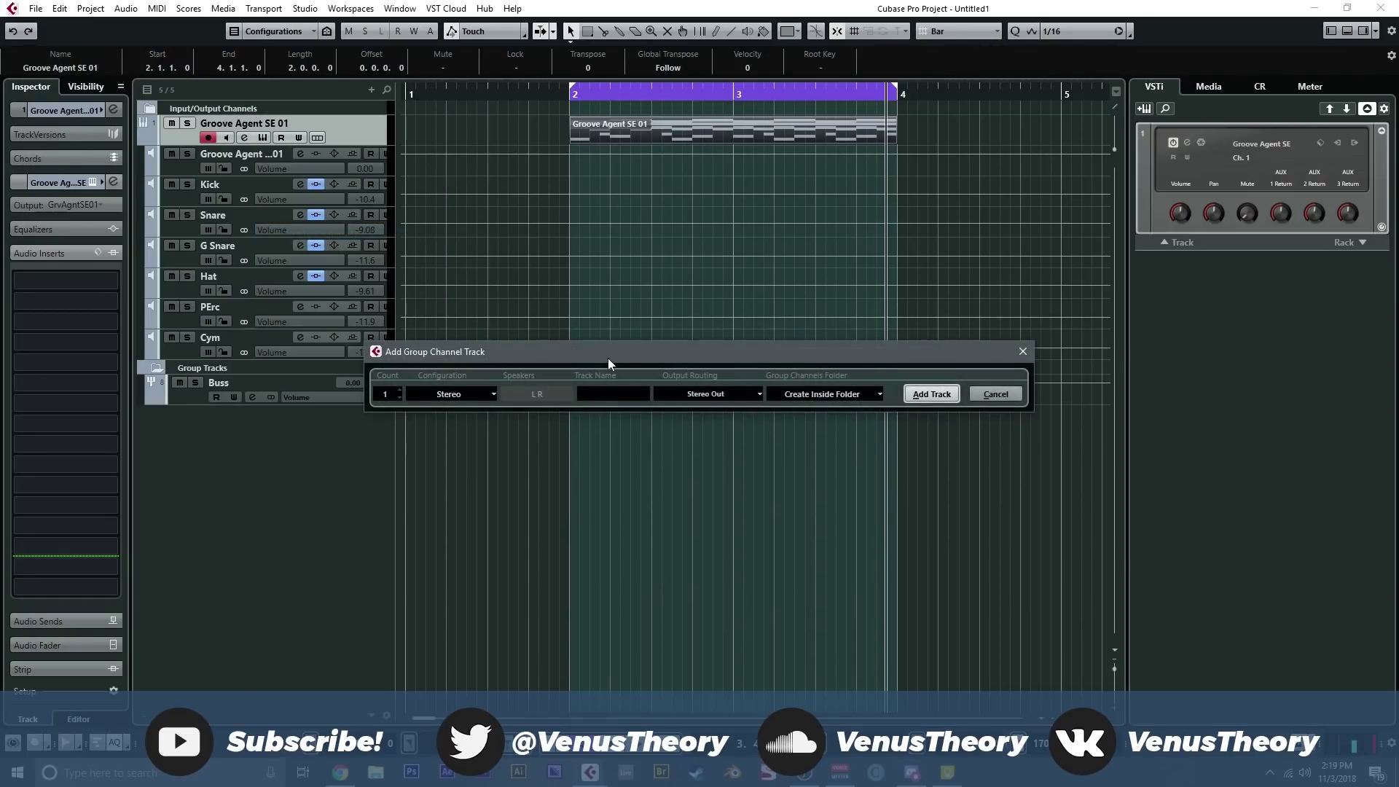
{"action": "type", "text": "drum sc"}
{"action": "key", "text": "Return"}
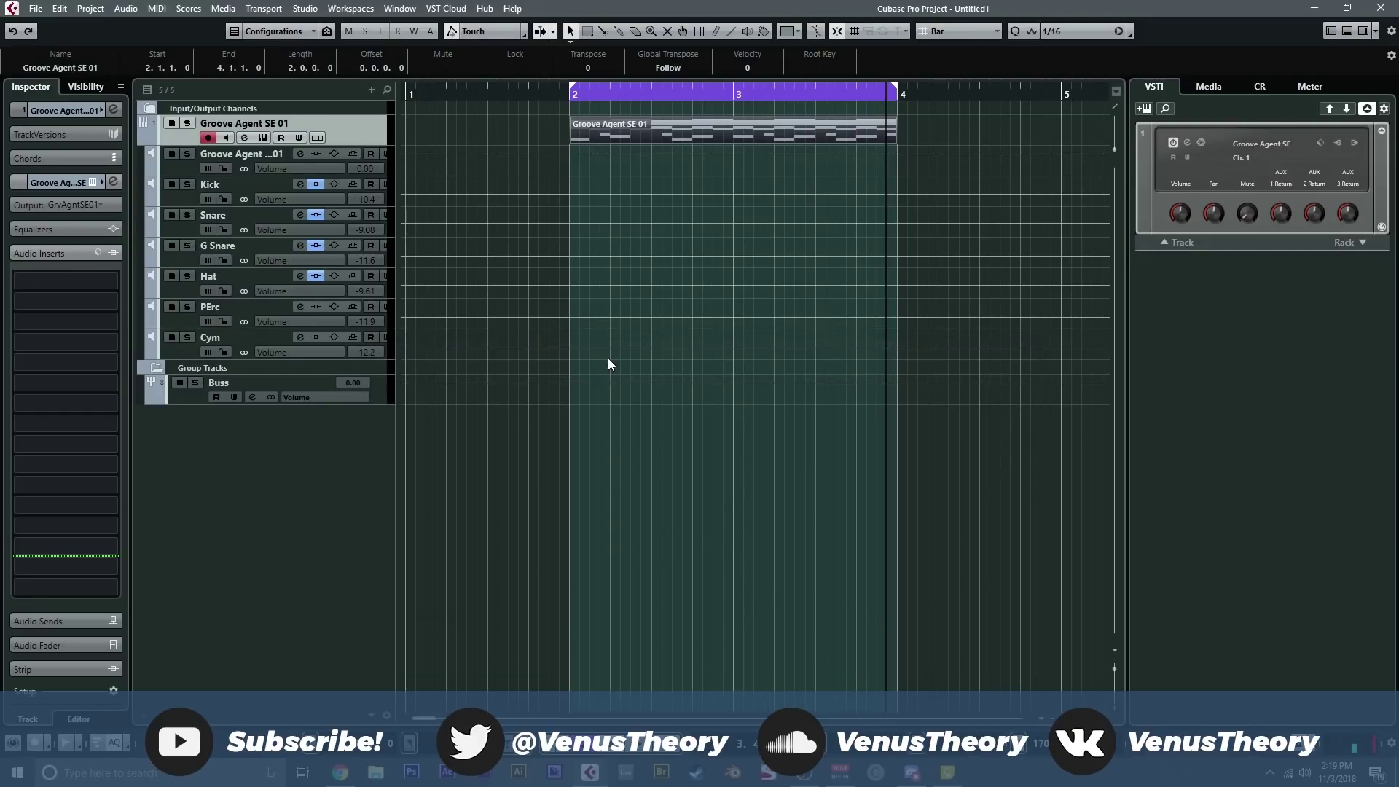
- Load an FX chain preset with a Compressor into the drum sc inserts
{"action": "left_click", "coordinate": [98, 158]}
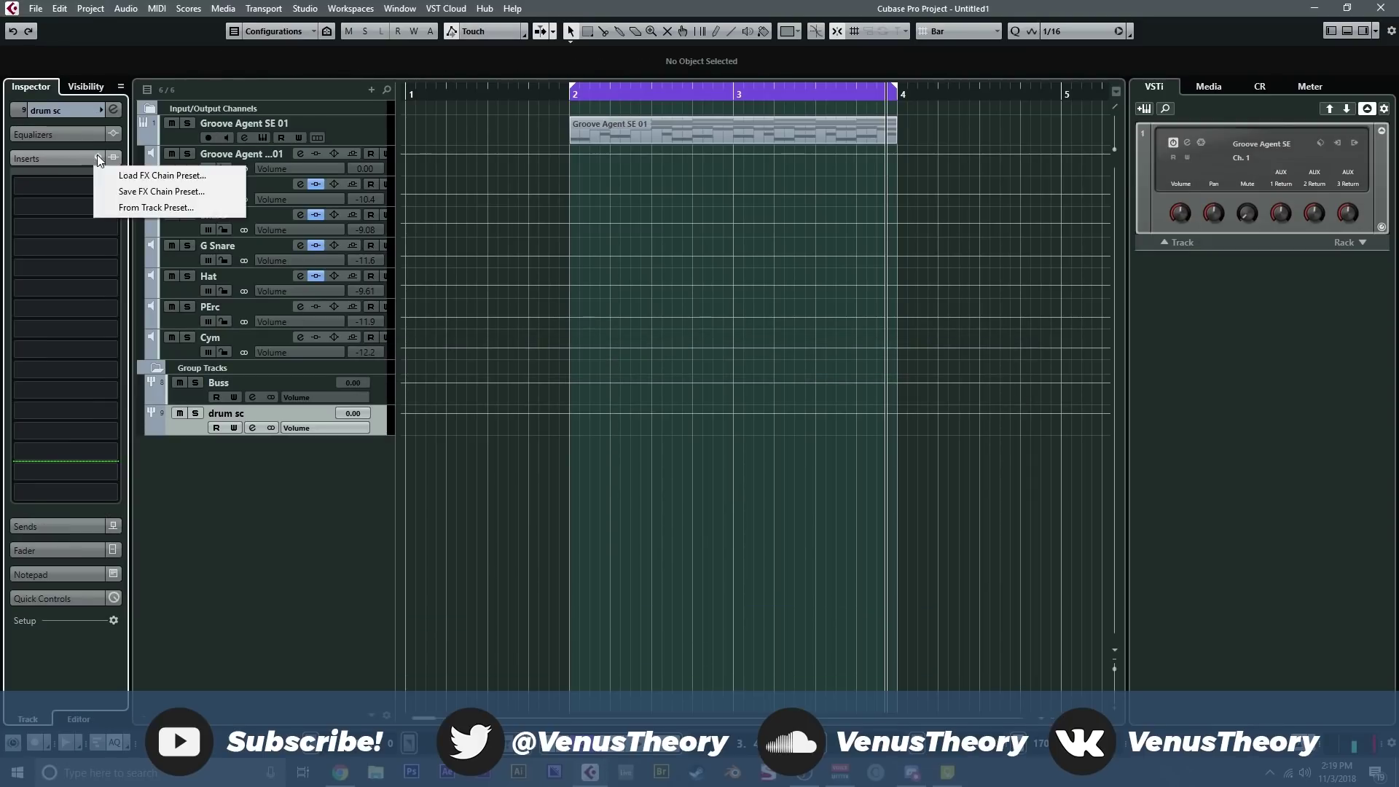
{"action": "left_click", "coordinate": [182, 175]}
{"action": "double_click", "coordinate": [609, 353]}
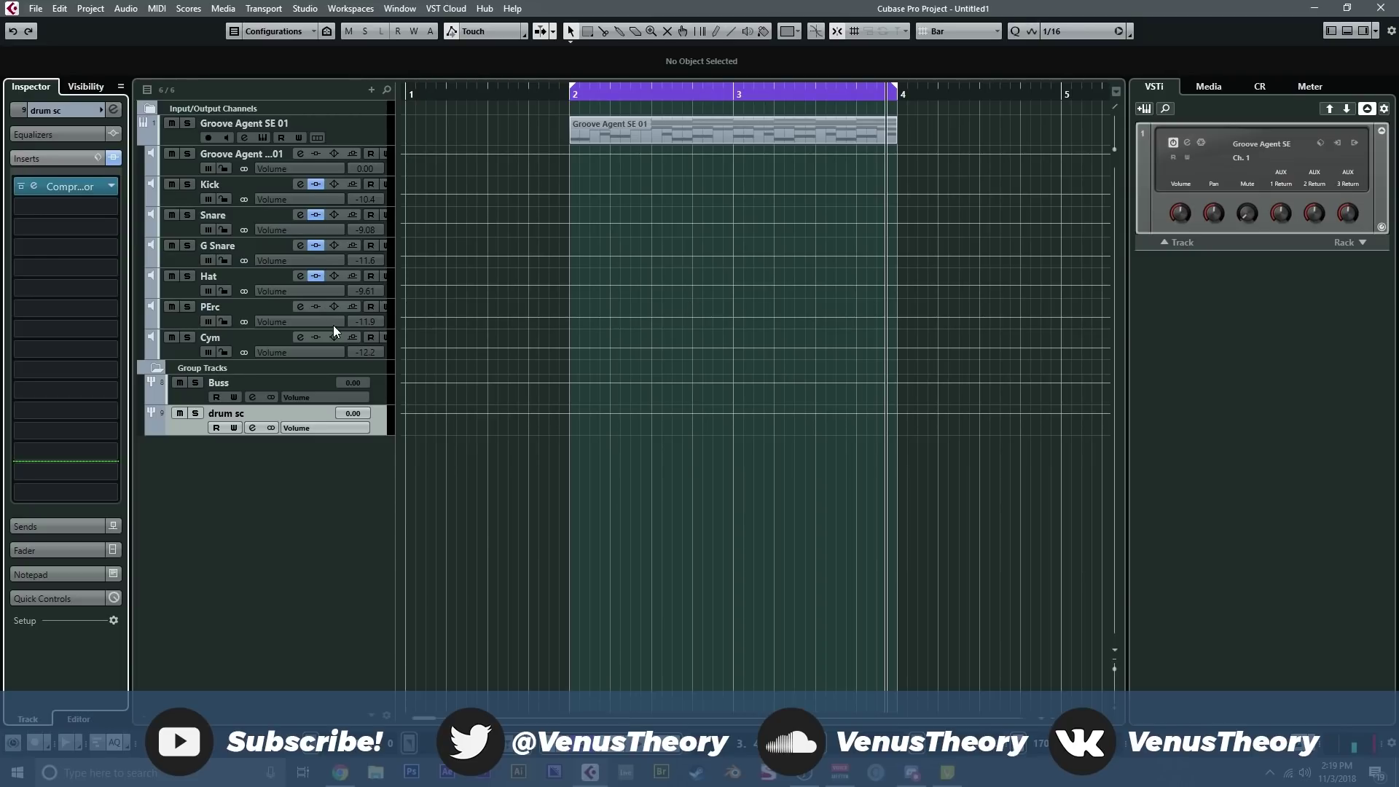
- In the MixConsole, add sends from the Kick and Snare channels to the drum sc compressor's side-chain
{"action": "key", "text": "F3"}
{"action": "left_click", "coordinate": [298, 670]}
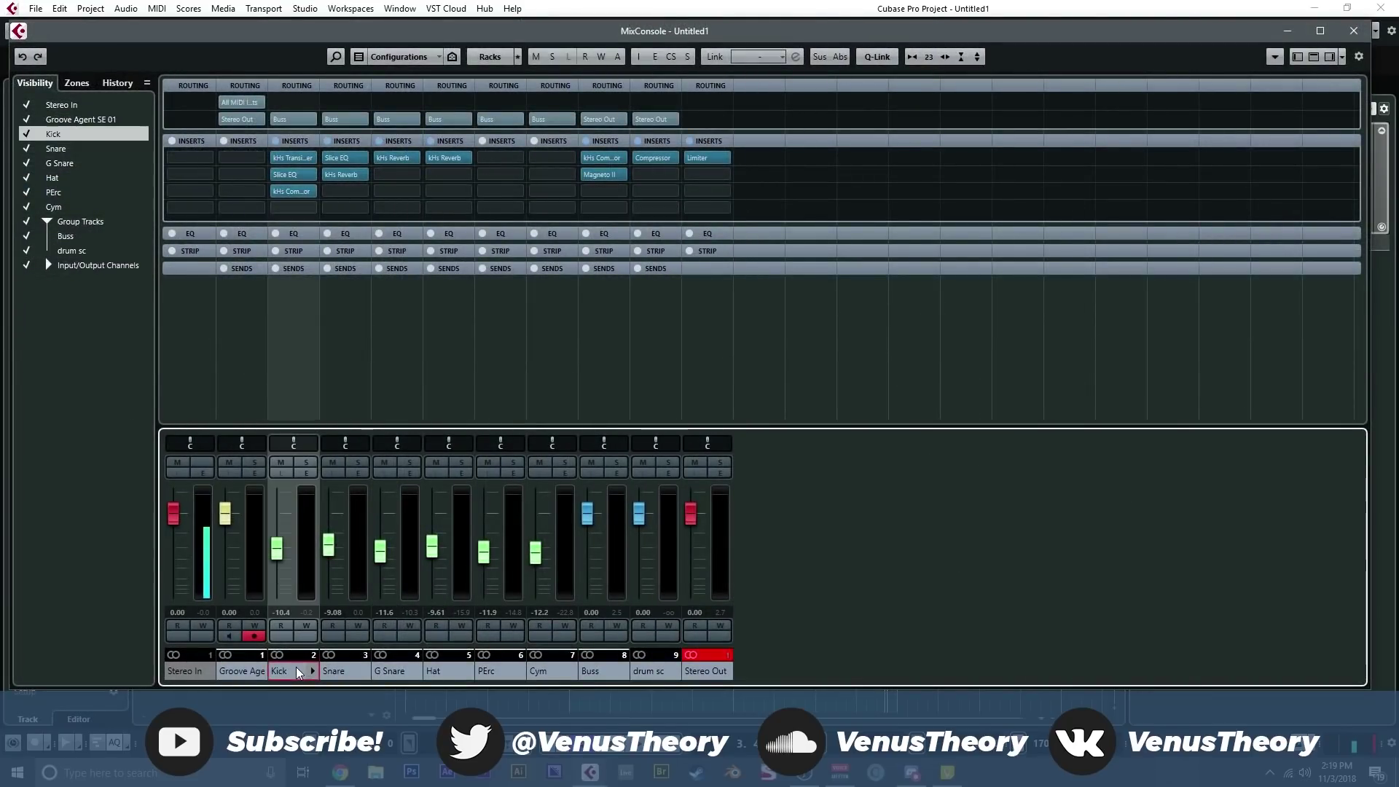
{"action": "left_click", "coordinate": [345, 660], "text": "ctrl"}
{"action": "left_click", "coordinate": [297, 269]}
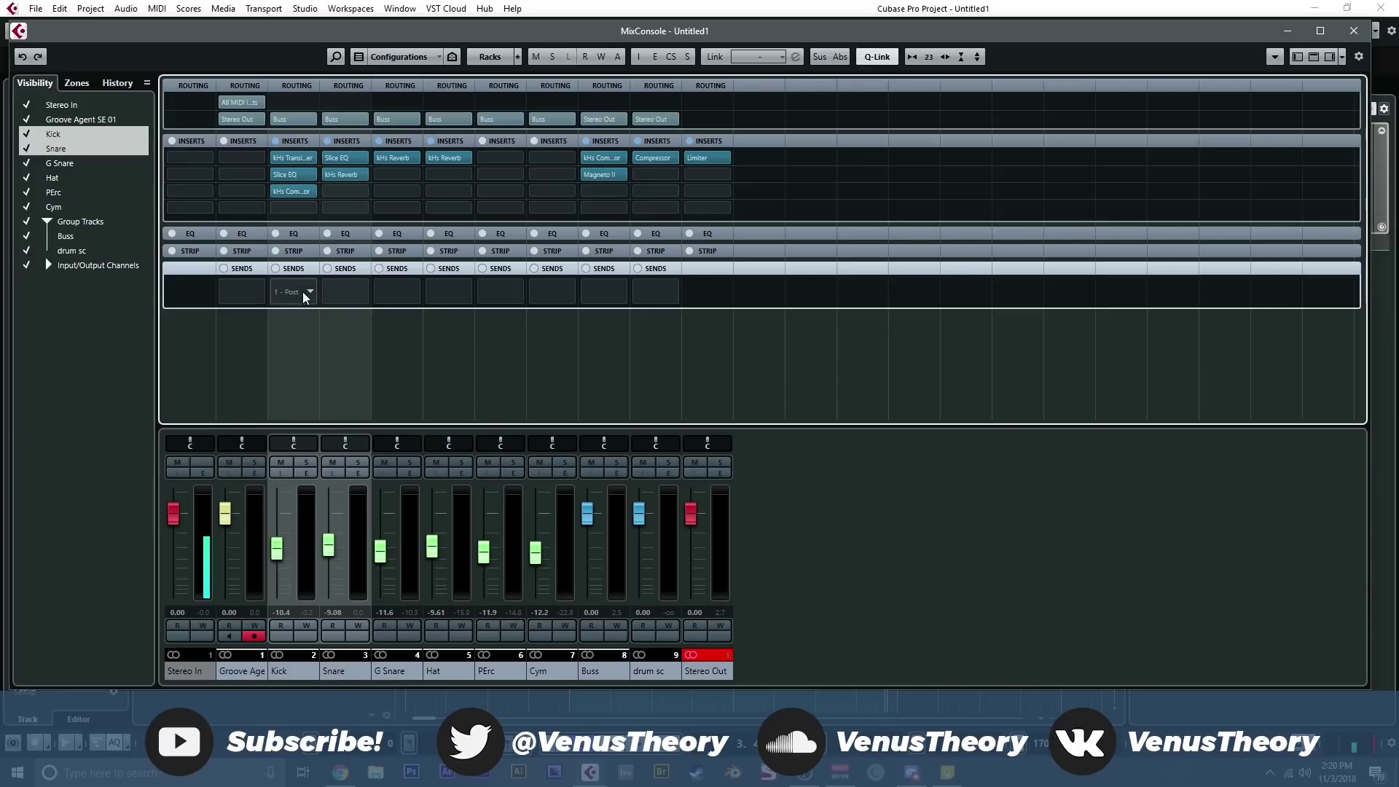
{"action": "left_click", "coordinate": [303, 291]}
{"action": "left_click", "coordinate": [339, 427]}
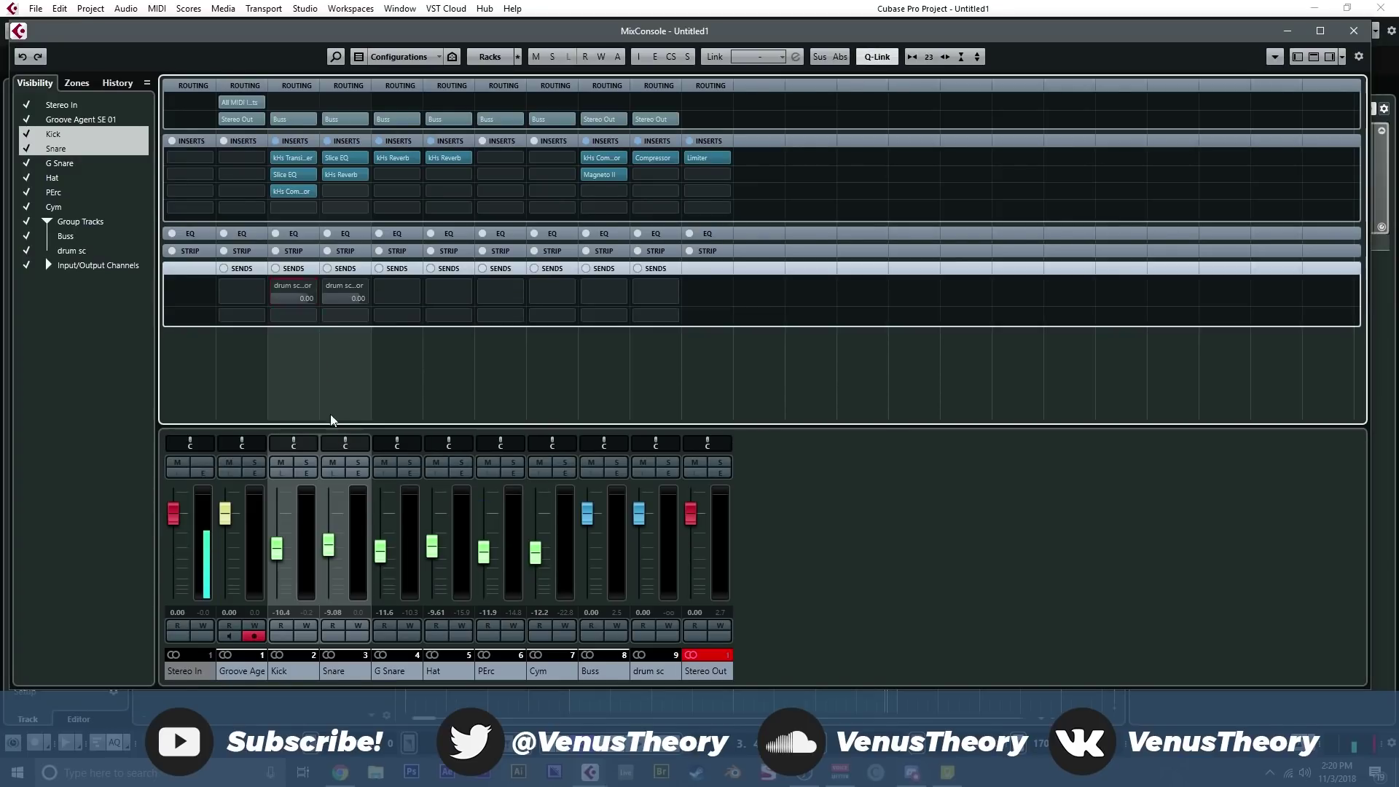
- Route the G Snare, Hat, PErc and Cym outputs to drum sc, and route drum sc to Buss
{"action": "left_click", "coordinate": [387, 674]}
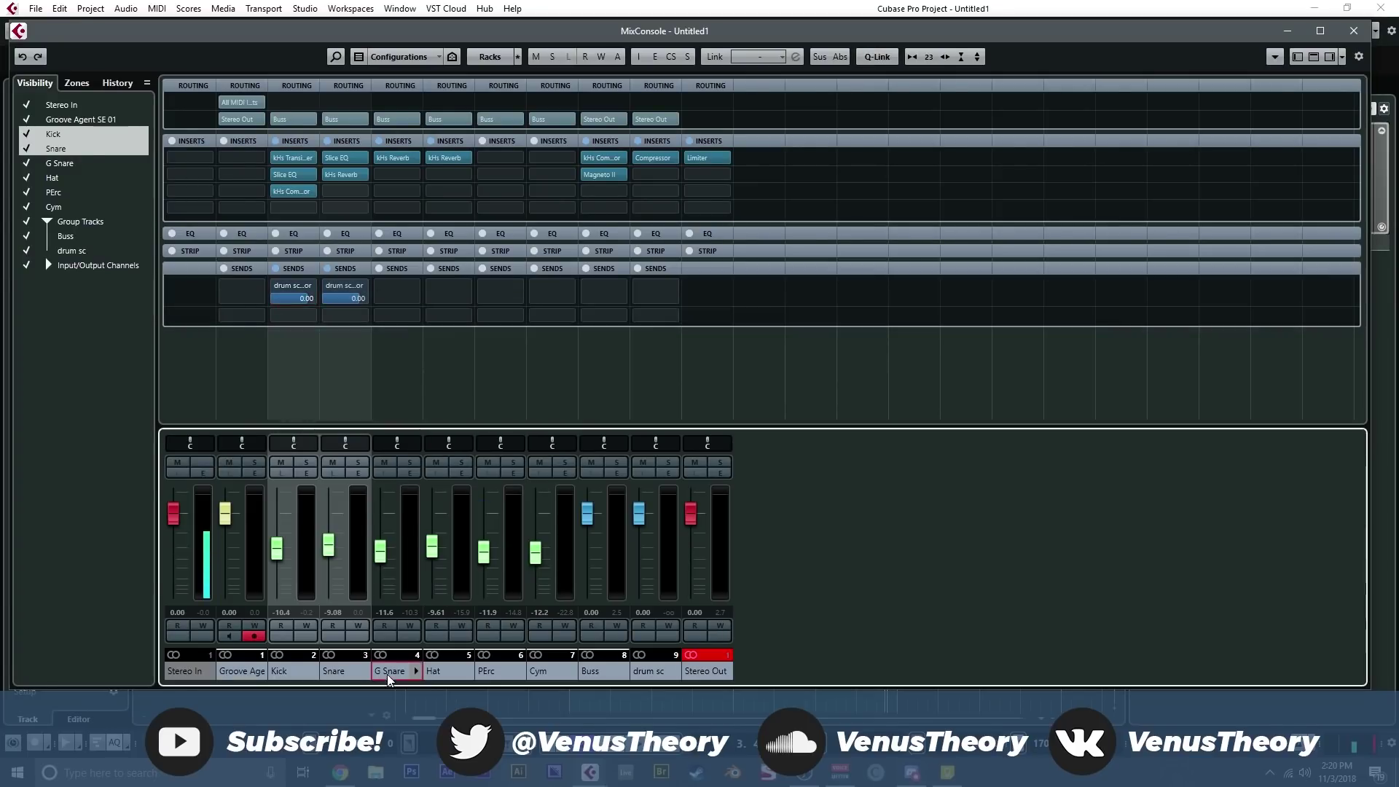
{"action": "left_click", "coordinate": [546, 671], "text": "shift"}
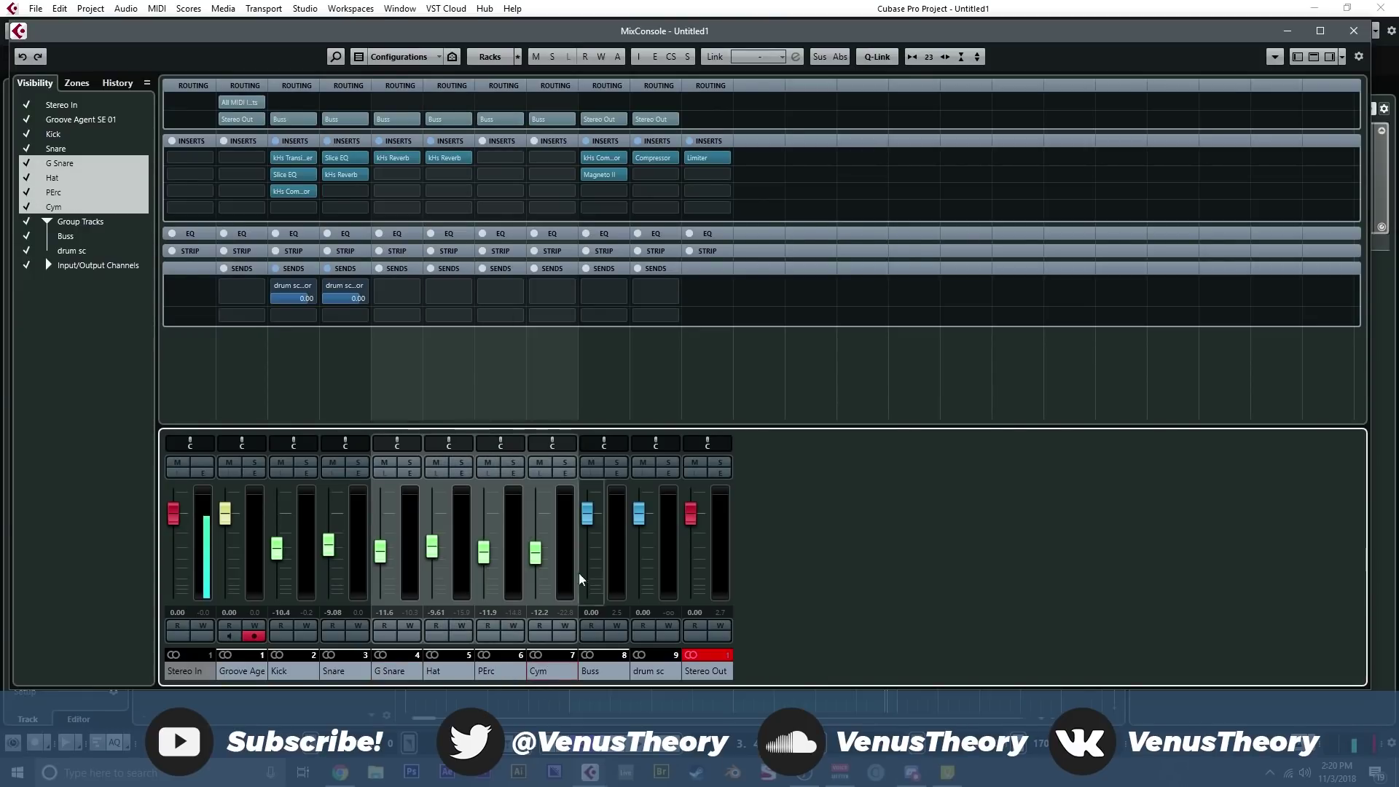
{"action": "left_click", "coordinate": [405, 123]}
{"action": "left_click", "coordinate": [433, 226]}
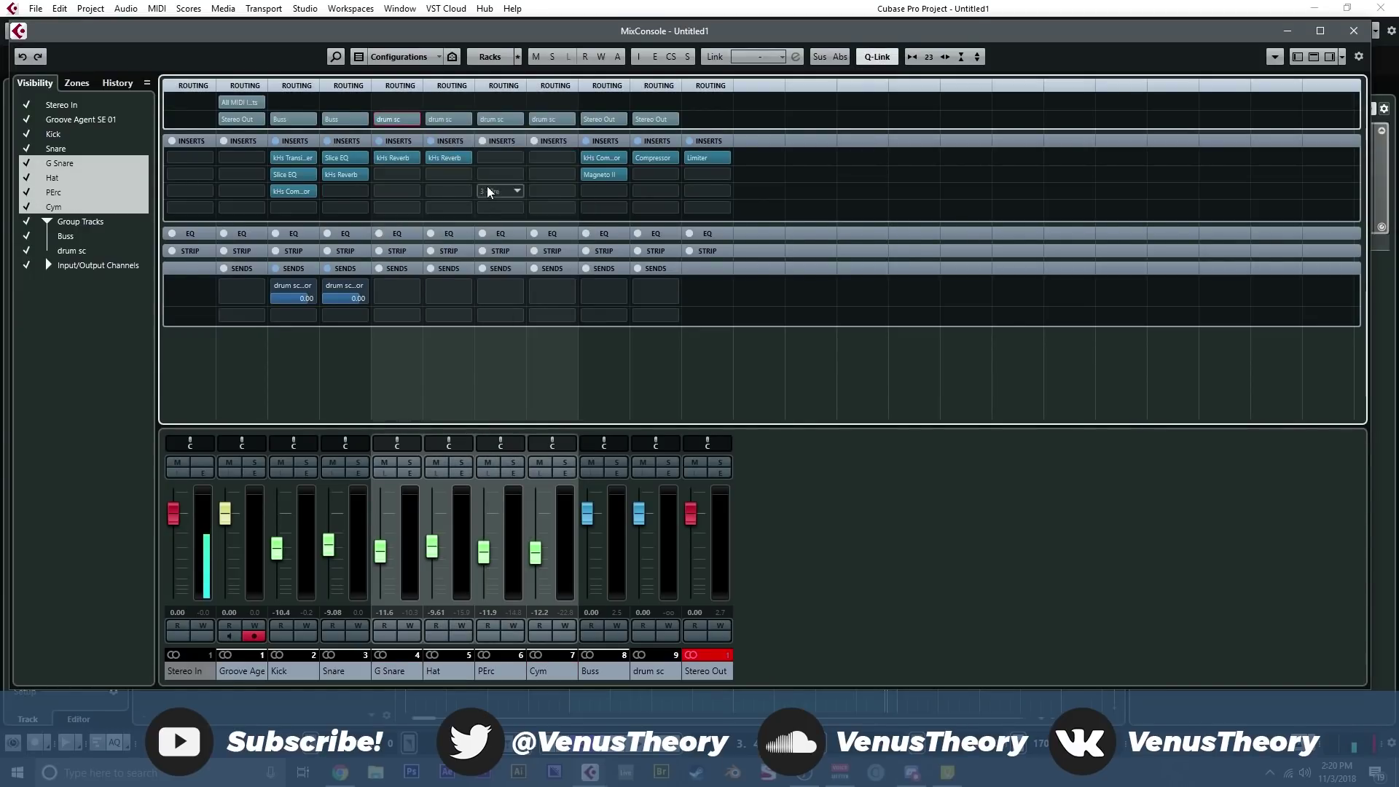
{"action": "left_click", "coordinate": [656, 120]}
{"action": "left_click", "coordinate": [692, 216]}
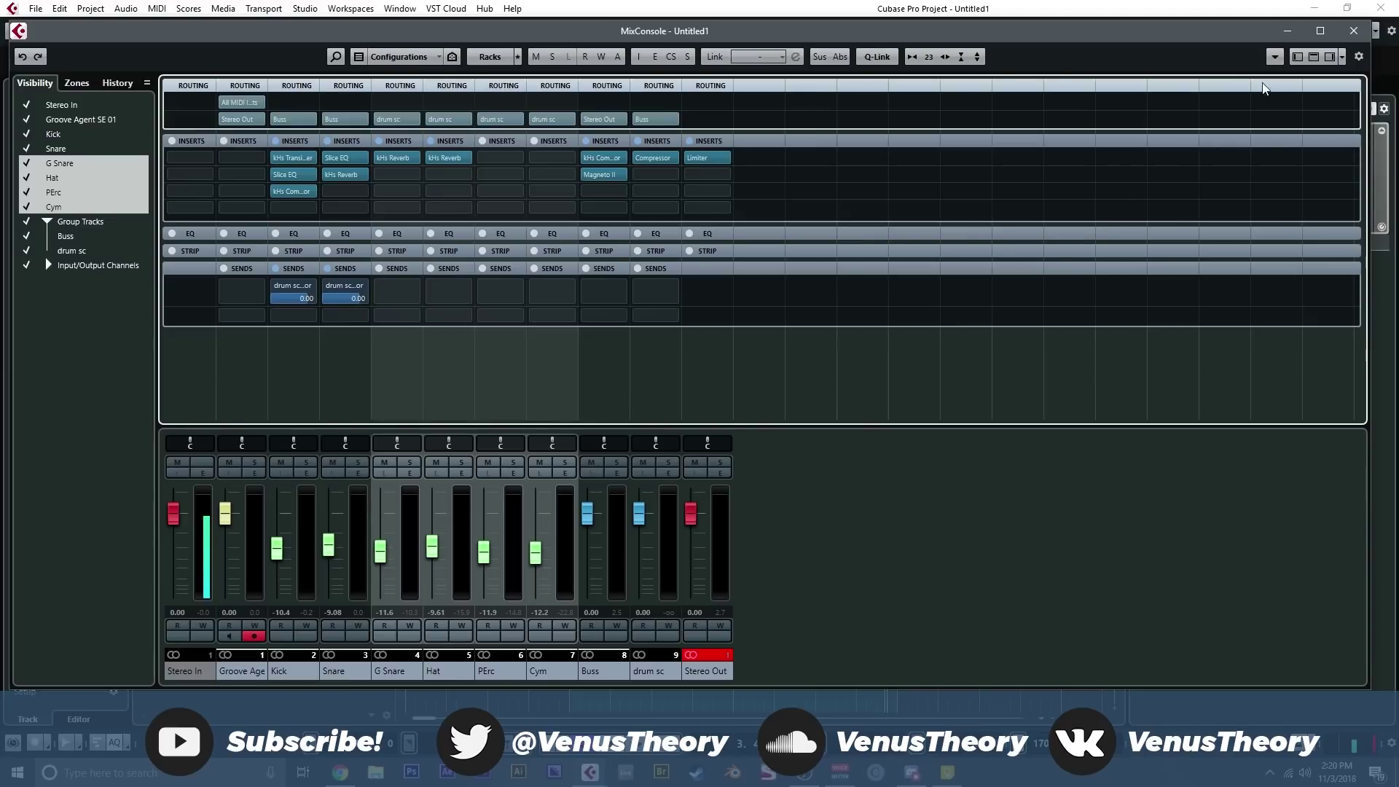
{"action": "left_click", "coordinate": [1351, 31]}
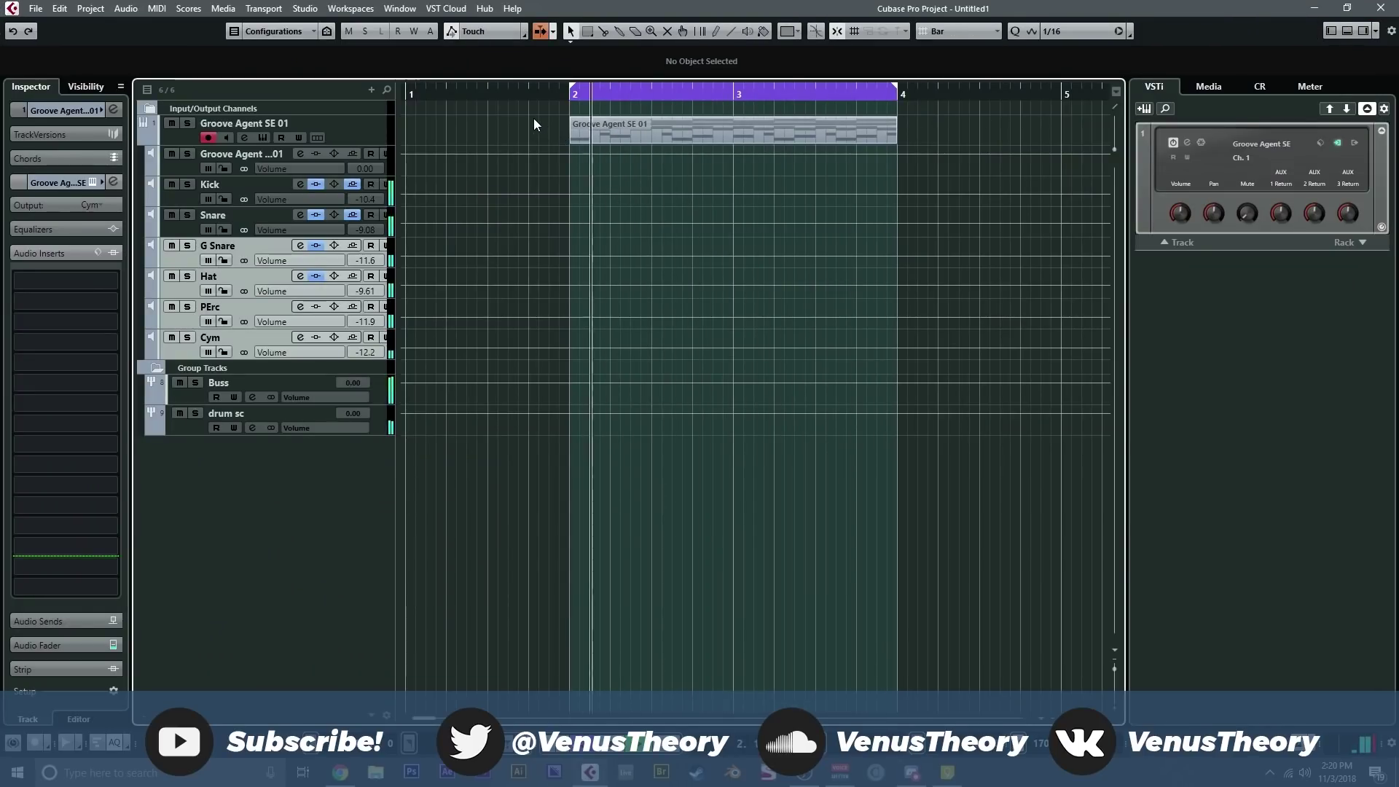
- Rebalance the channels to Kick -12.9, Snare -11.6, G Snare -8.56, Hat -7.57, PErc -8.82 and Cym -6.86
{"action": "key", "text": "F3"}
{"action": "left_click_drag", "start_coordinate": [331, 543], "coordinate": [332, 596]}
{"action": "left_click_drag", "start_coordinate": [278, 548], "coordinate": [280, 596]}
{"action": "left_click_drag", "start_coordinate": [379, 556], "coordinate": [438, 545]}
{"action": "left_click_drag", "start_coordinate": [535, 552], "coordinate": [535, 537]}
{"action": "left_click_drag", "start_coordinate": [333, 596], "coordinate": [336, 557]}
{"action": "left_click_drag", "start_coordinate": [277, 592], "coordinate": [288, 560]}
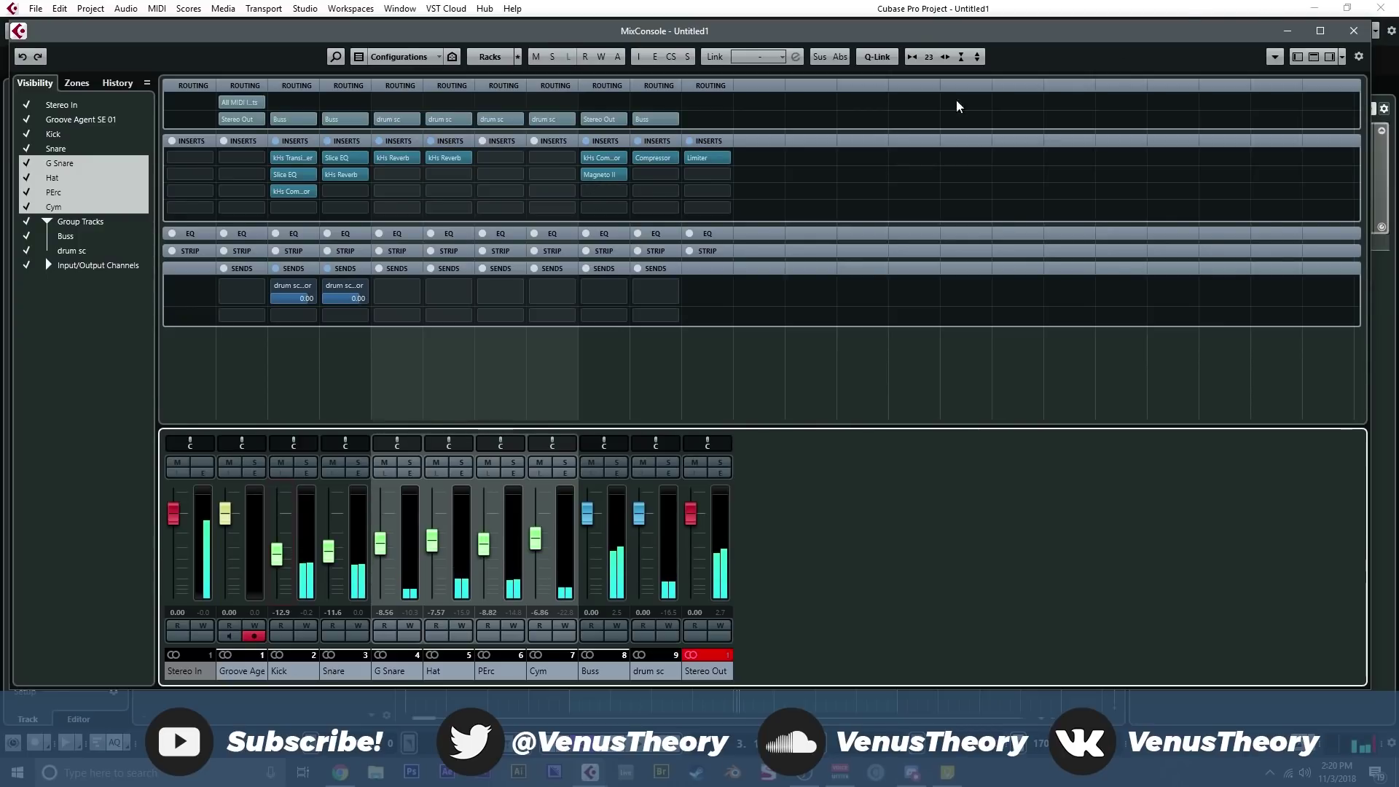
{"action": "left_click", "coordinate": [1353, 31]}
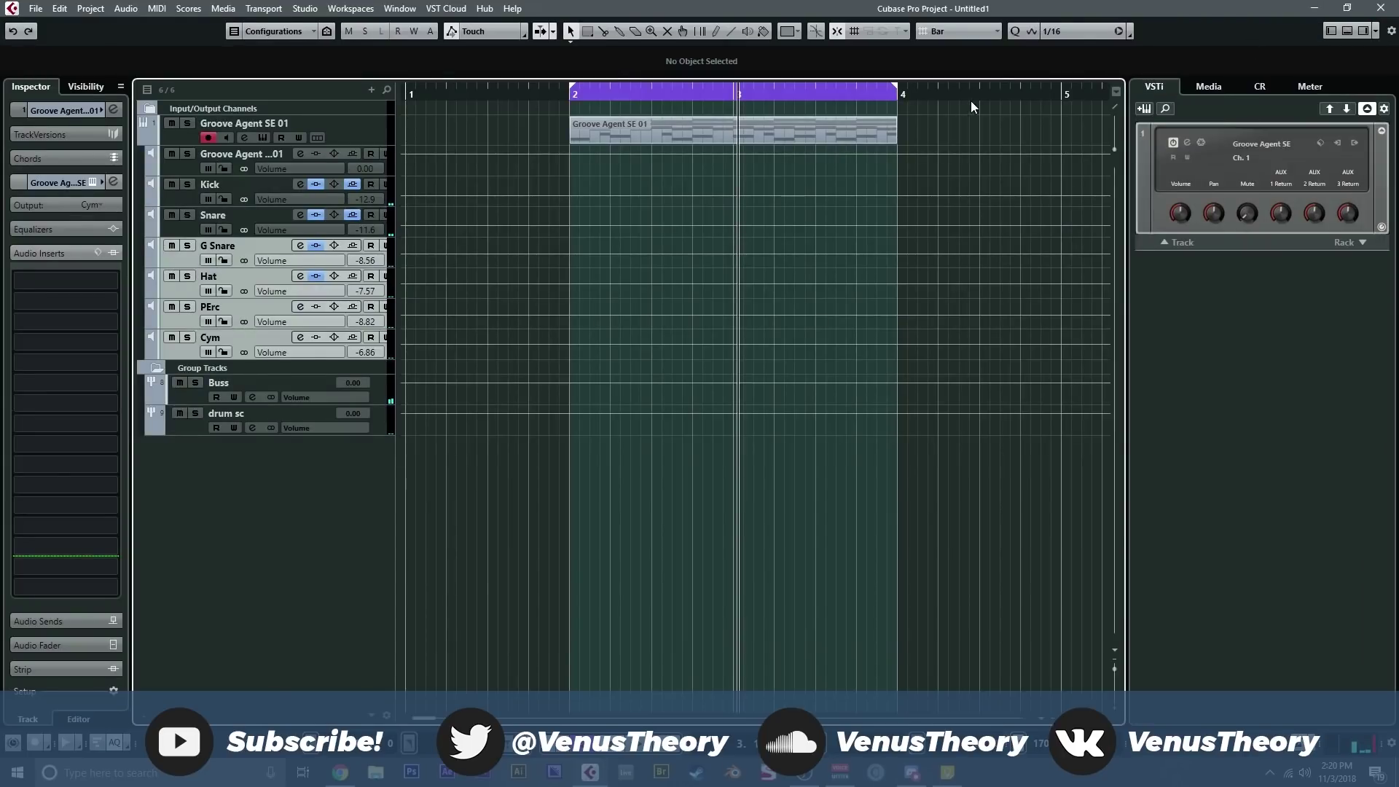
- Collapse the instrument outputs and group tracks, and extend the drum part by one beat at both ends with Beat grid snapping
{"action": "left_click", "coordinate": [145, 140]}
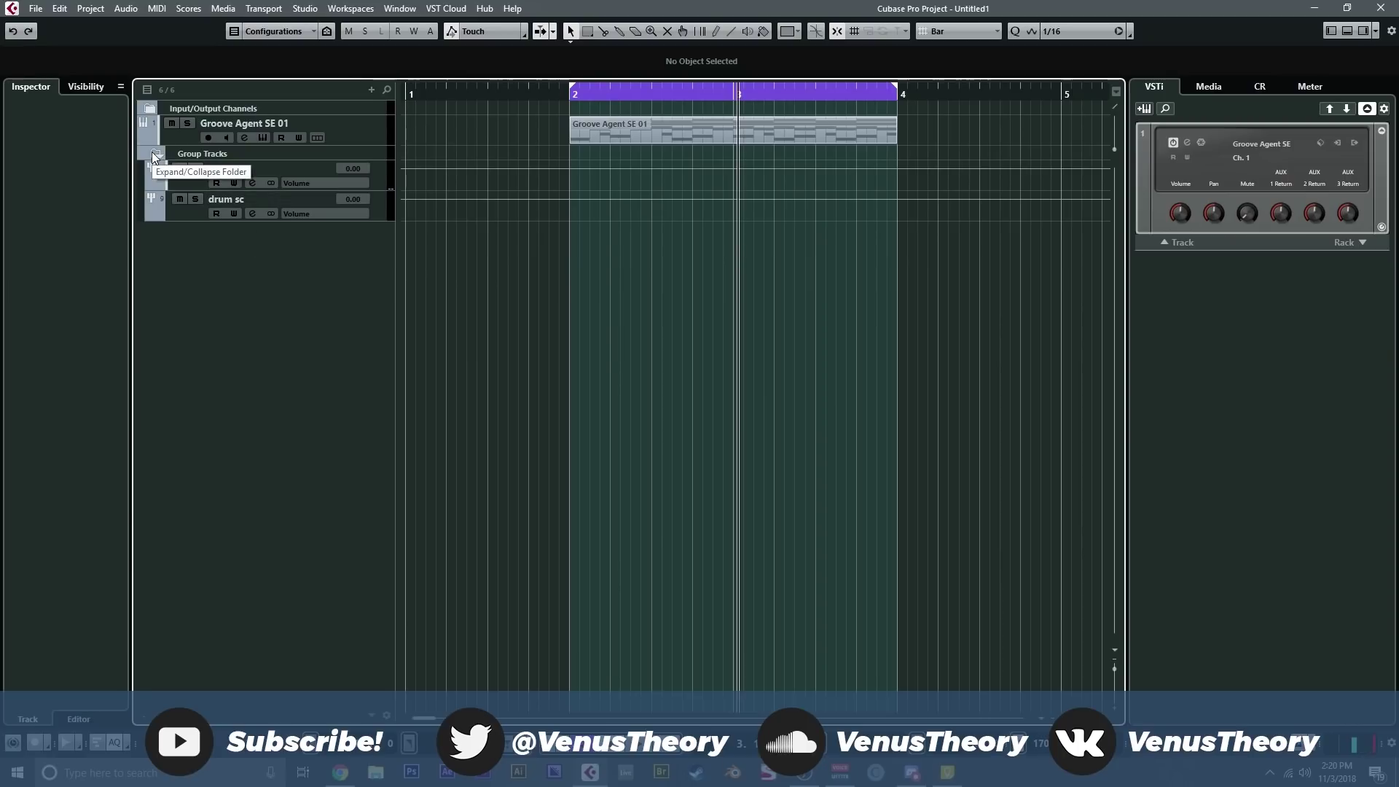
{"action": "left_click", "coordinate": [155, 153]}
{"action": "left_click_drag", "start_coordinate": [570, 138], "coordinate": [568, 142]}
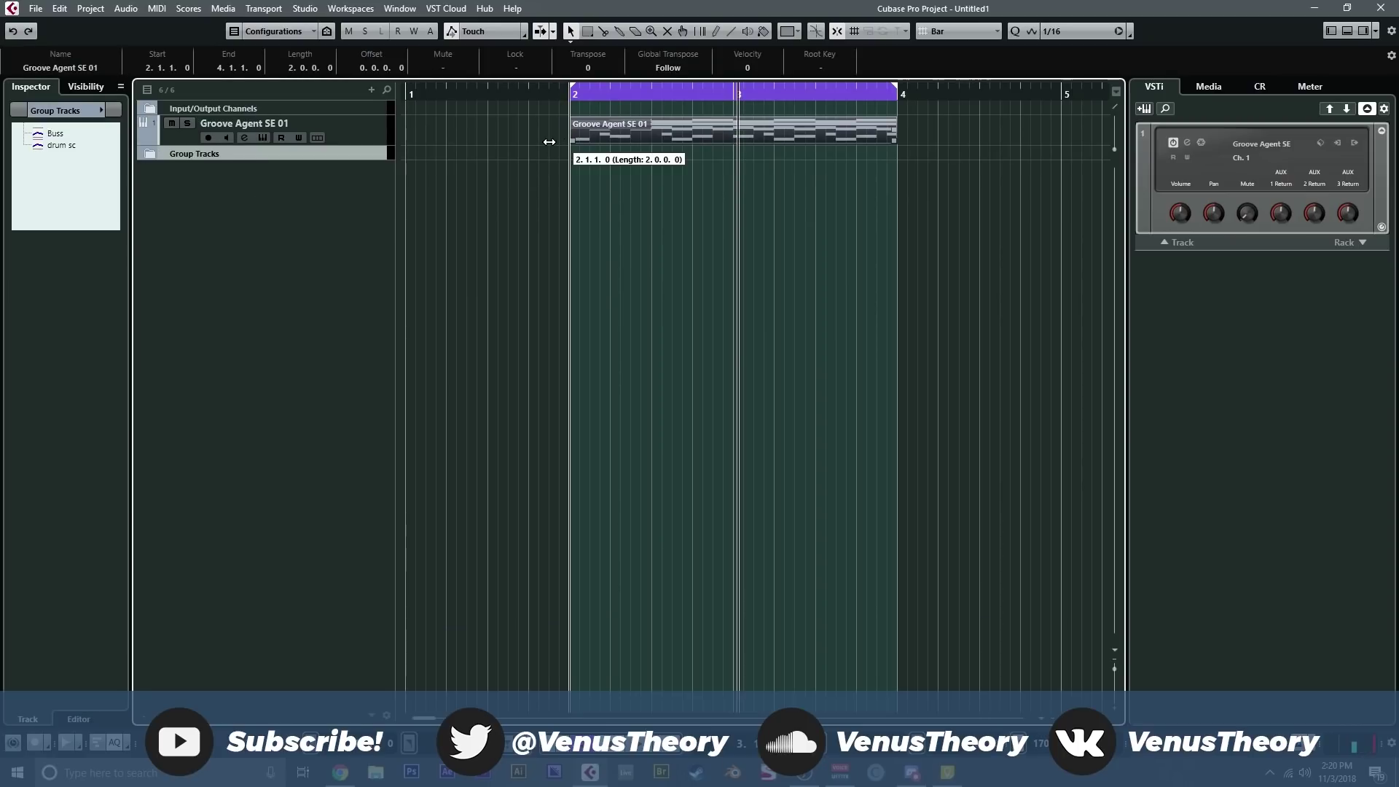
{"action": "left_click", "coordinate": [937, 30]}
{"action": "left_click", "coordinate": [982, 64]}
{"action": "left_click_drag", "start_coordinate": [898, 141], "coordinate": [938, 143]}
{"action": "left_click_drag", "start_coordinate": [572, 143], "coordinate": [524, 147]}
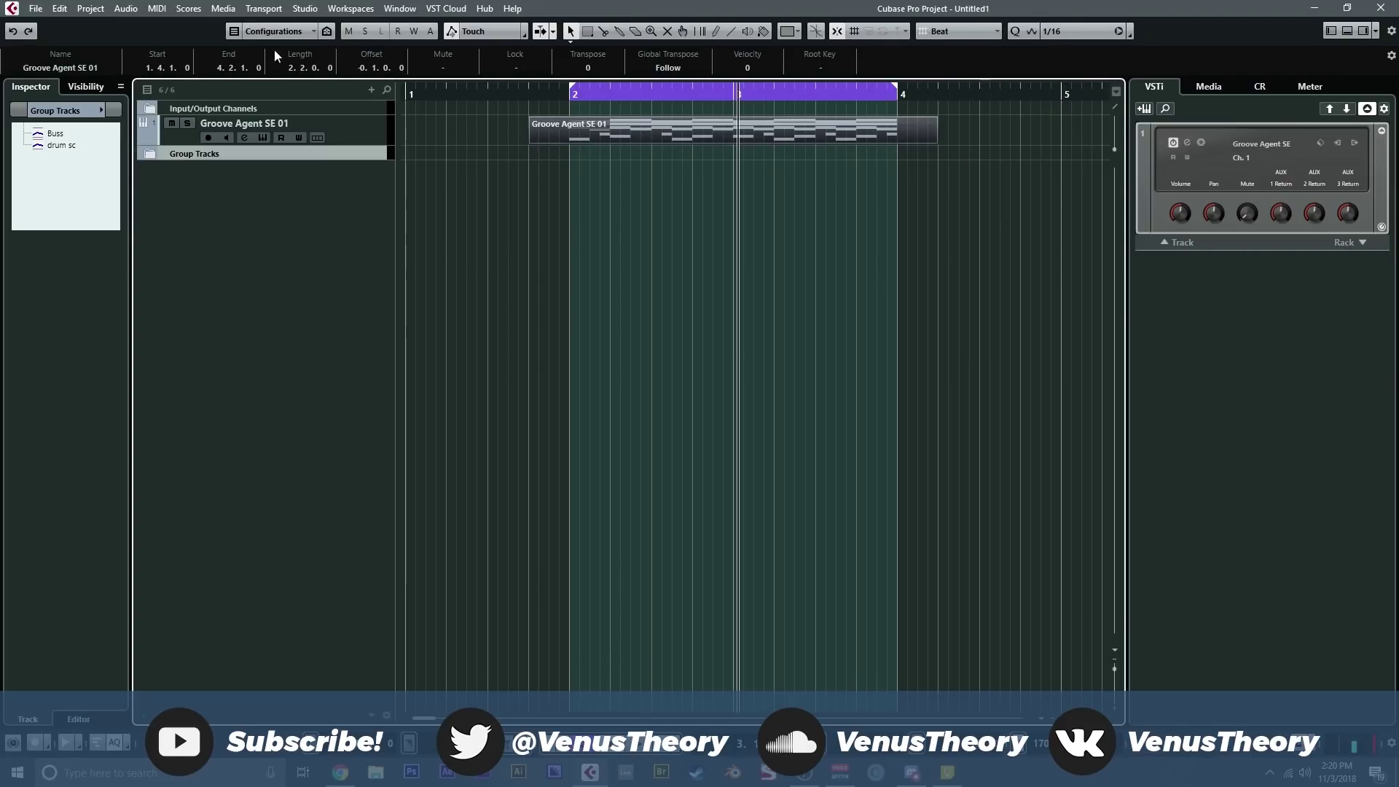
- Apply relative random values between 70 and 120 to the notes' Value 2 with the Logical Editor, and open the drum part for editing
{"action": "left_click", "coordinate": [157, 9]}
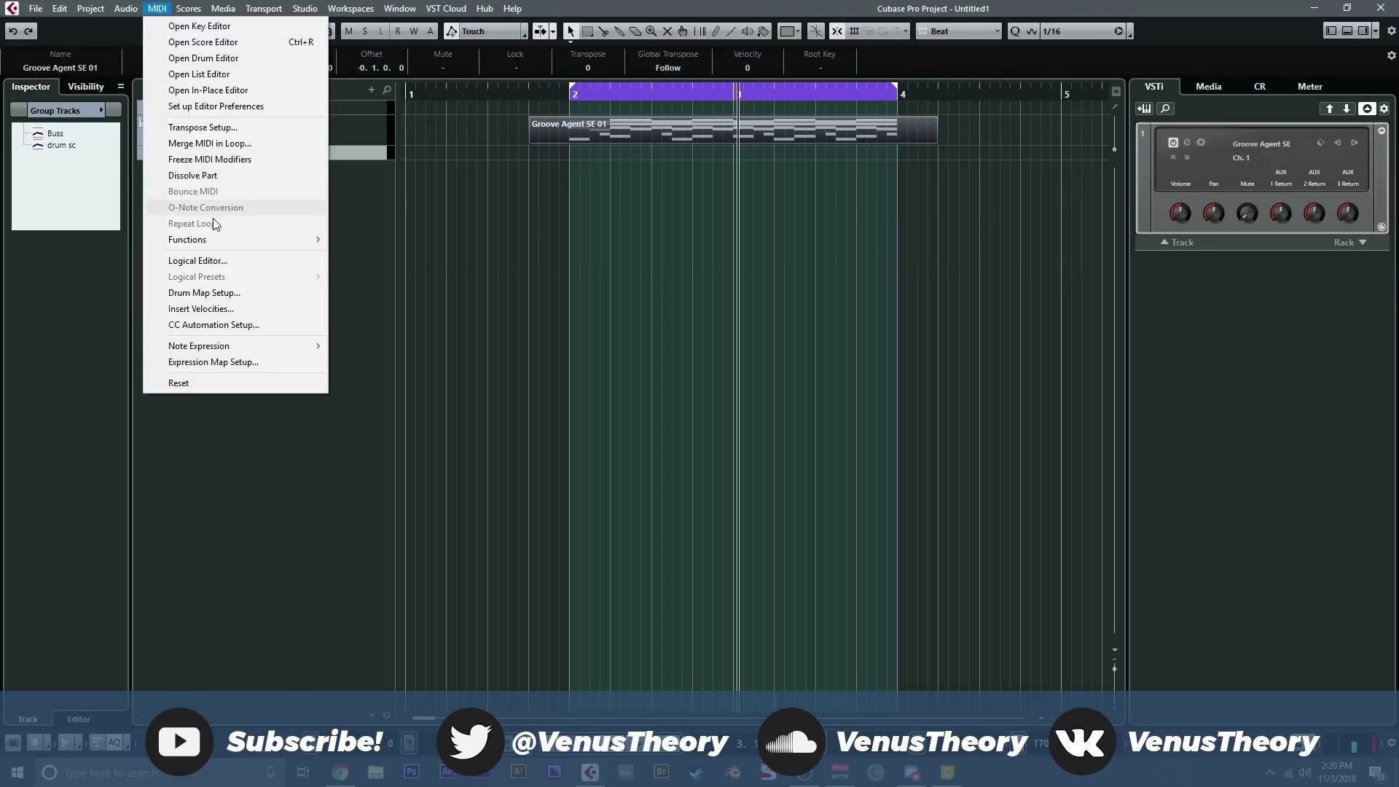
{"action": "left_click", "coordinate": [228, 262]}
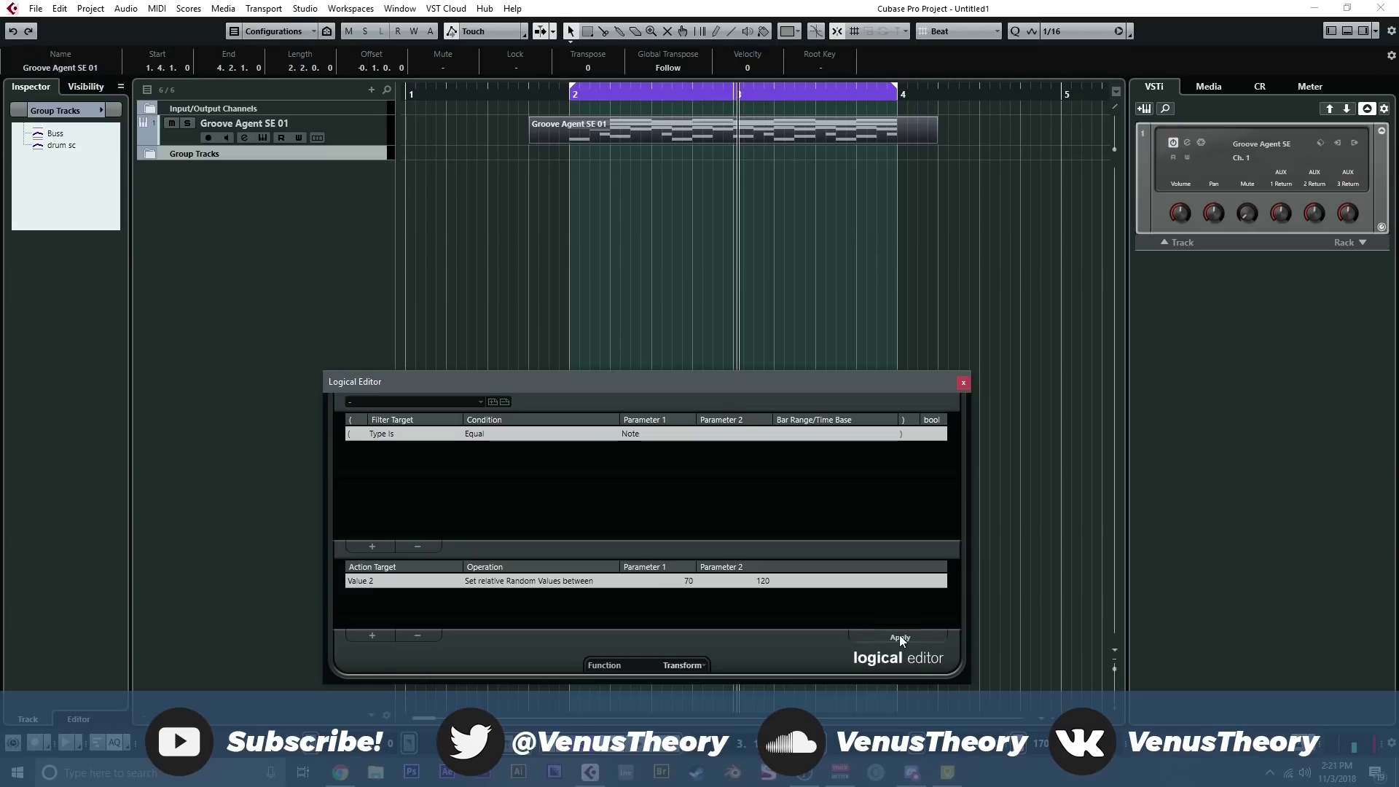
{"action": "double_click", "coordinate": [679, 124]}
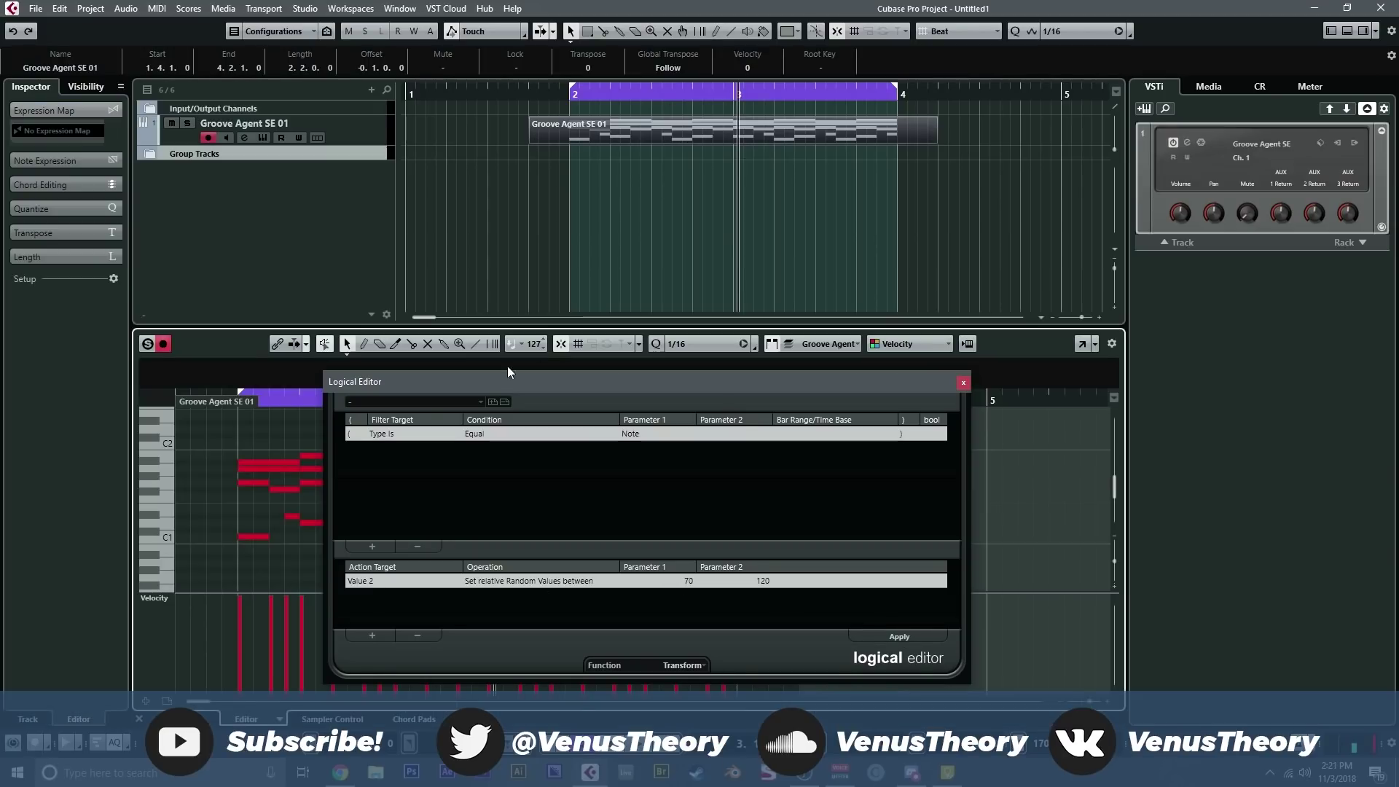
{"action": "left_click_drag", "start_coordinate": [465, 382], "coordinate": [540, 130]}
- Change the Logical Editor action to set relative random Position values between -5 and 8, and close the dialog
{"action": "left_click", "coordinate": [455, 329]}
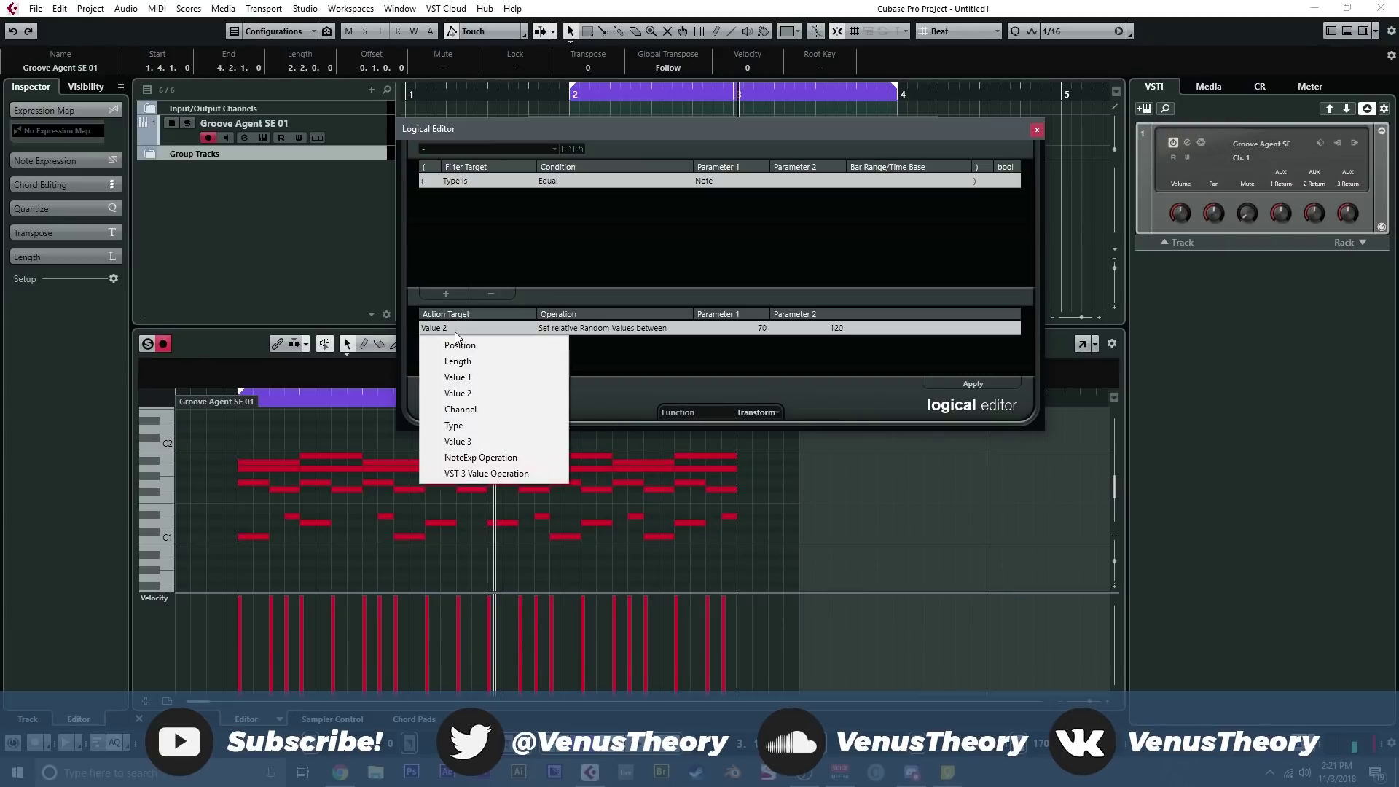
{"action": "left_click", "coordinate": [490, 347]}
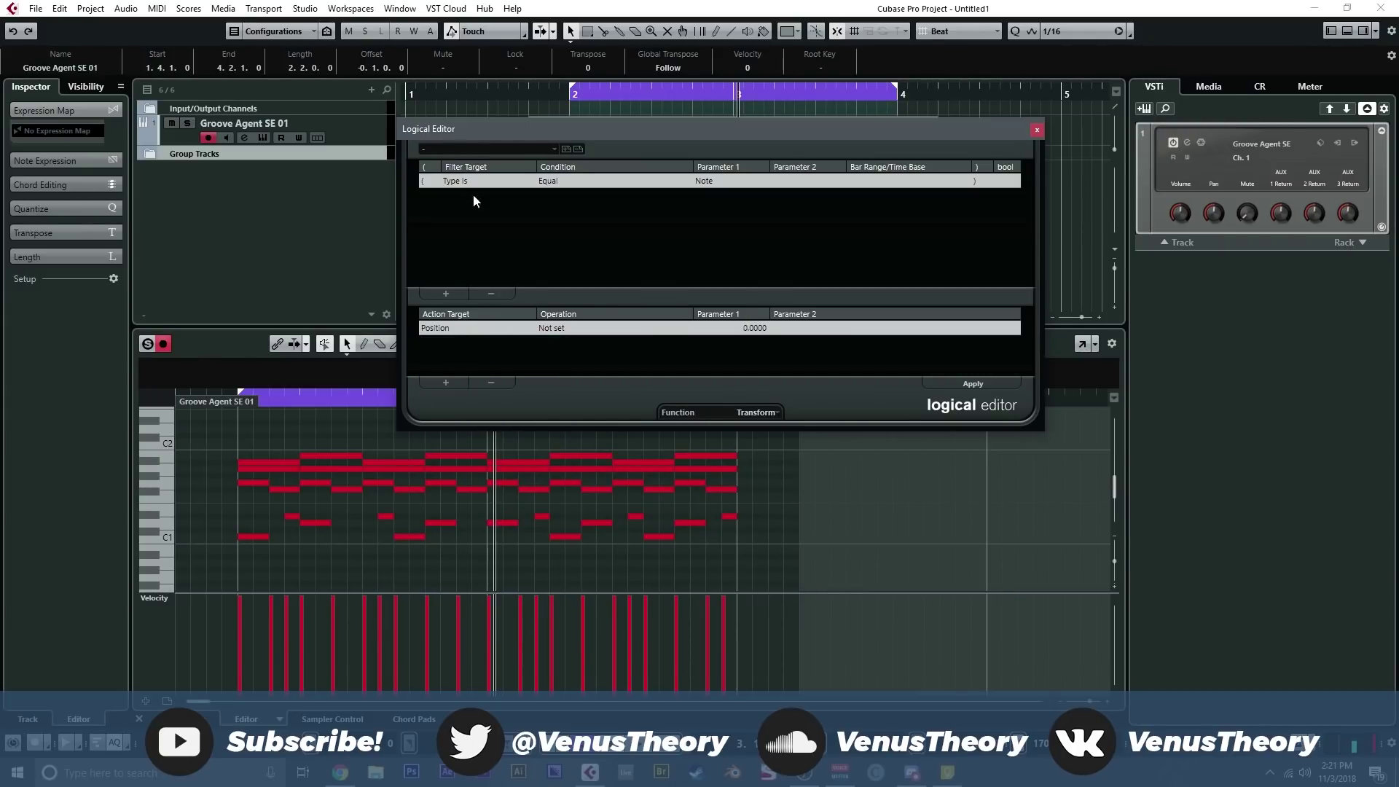
{"action": "left_click", "coordinate": [562, 329]}
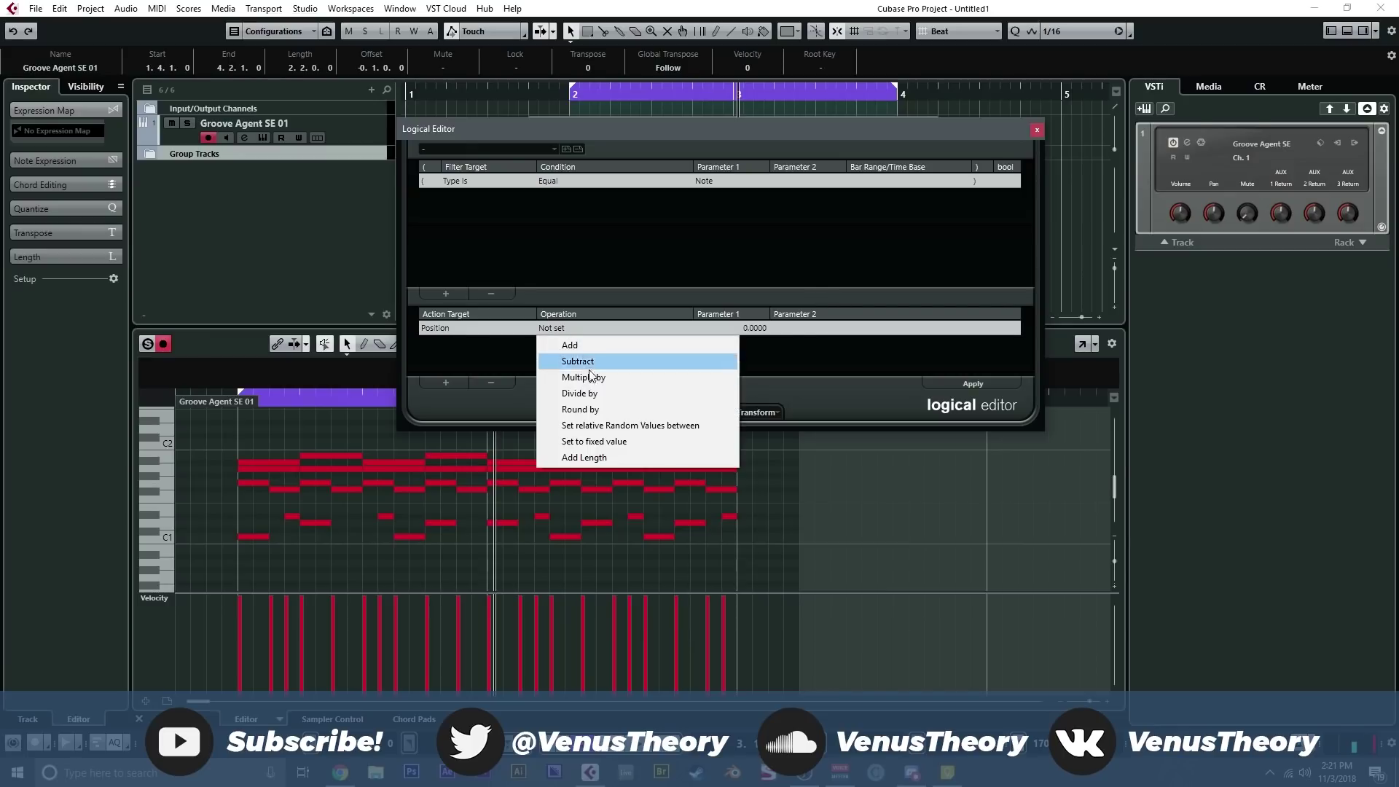
{"action": "left_click", "coordinate": [637, 426]}
{"action": "left_click", "coordinate": [739, 325]}
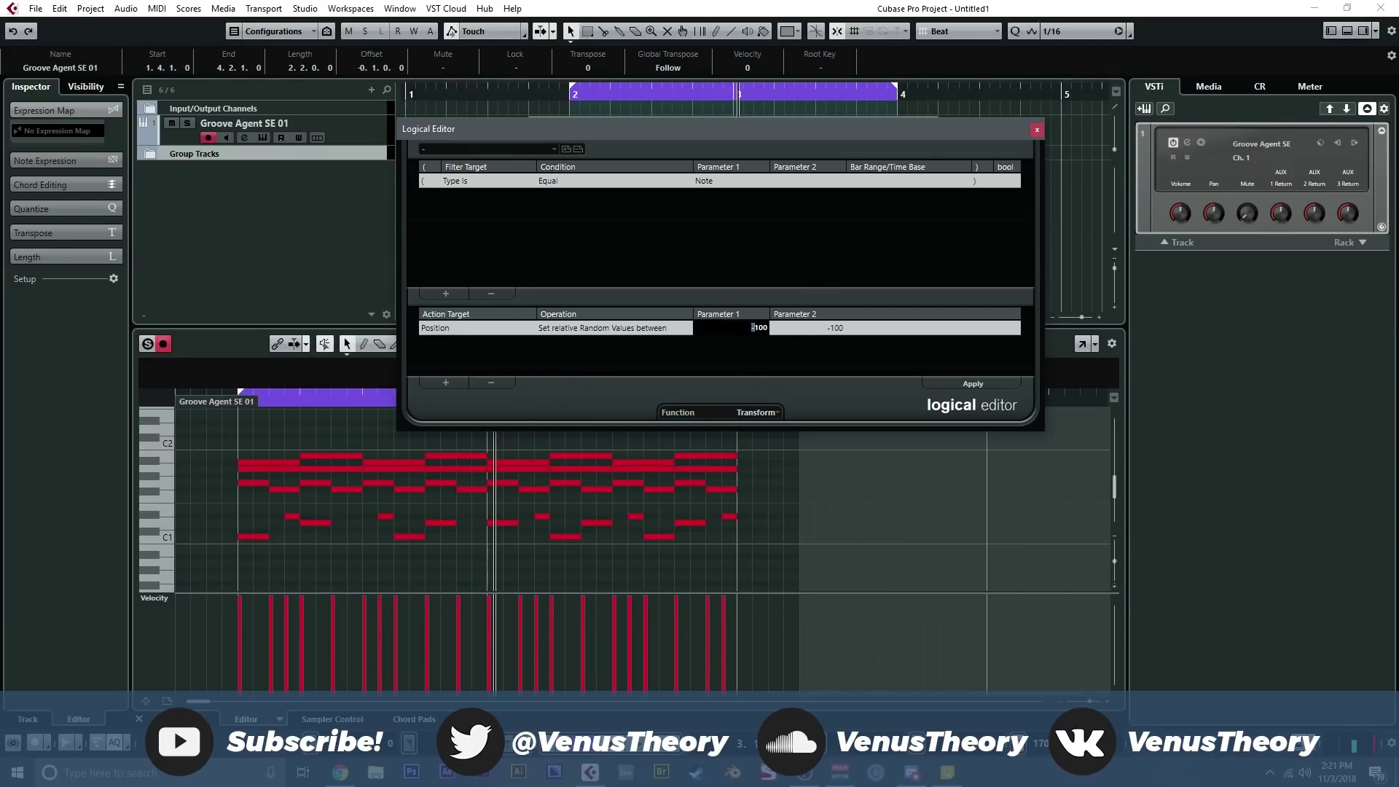
{"action": "type", "text": "-5"}
{"action": "key", "text": "Return"}
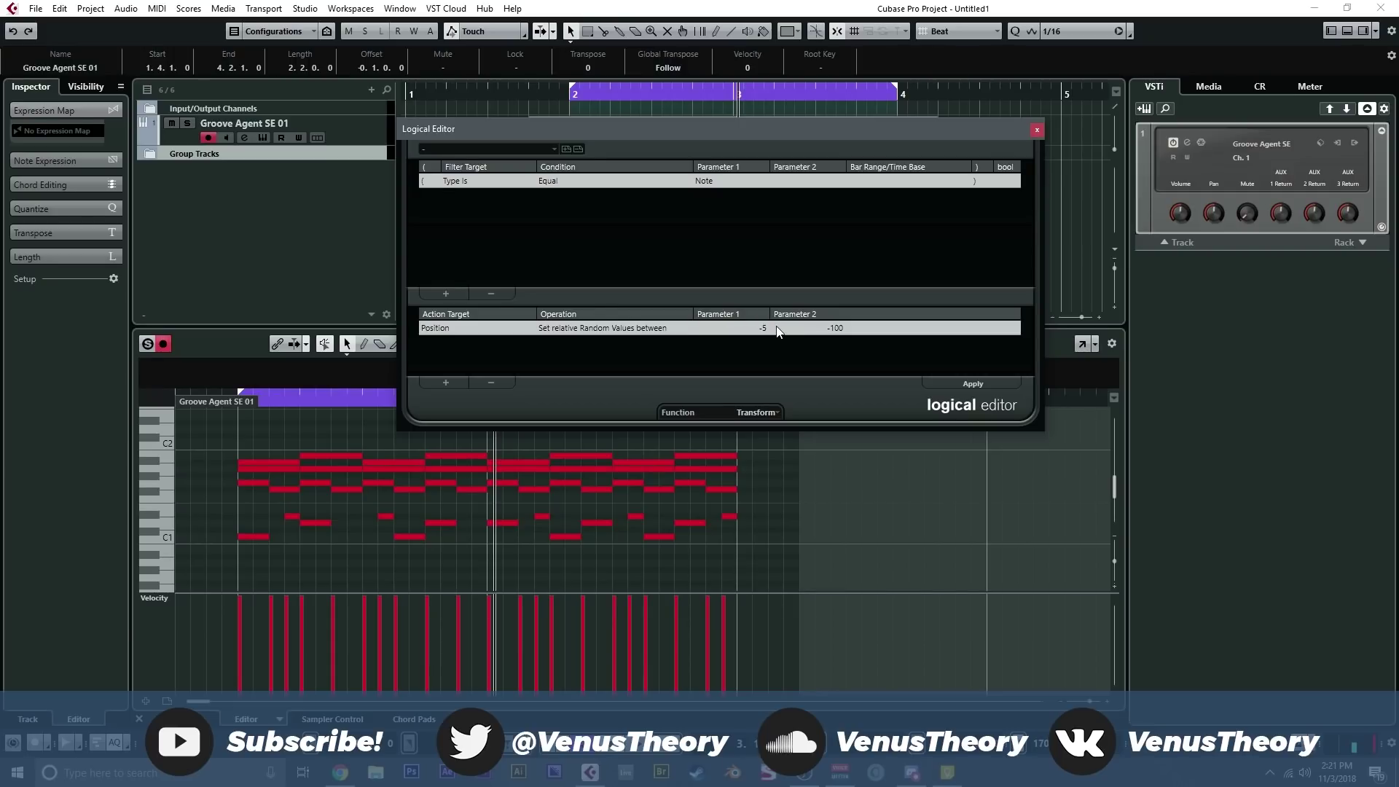
{"action": "left_click", "coordinate": [798, 329]}
{"action": "key", "text": "Return"}
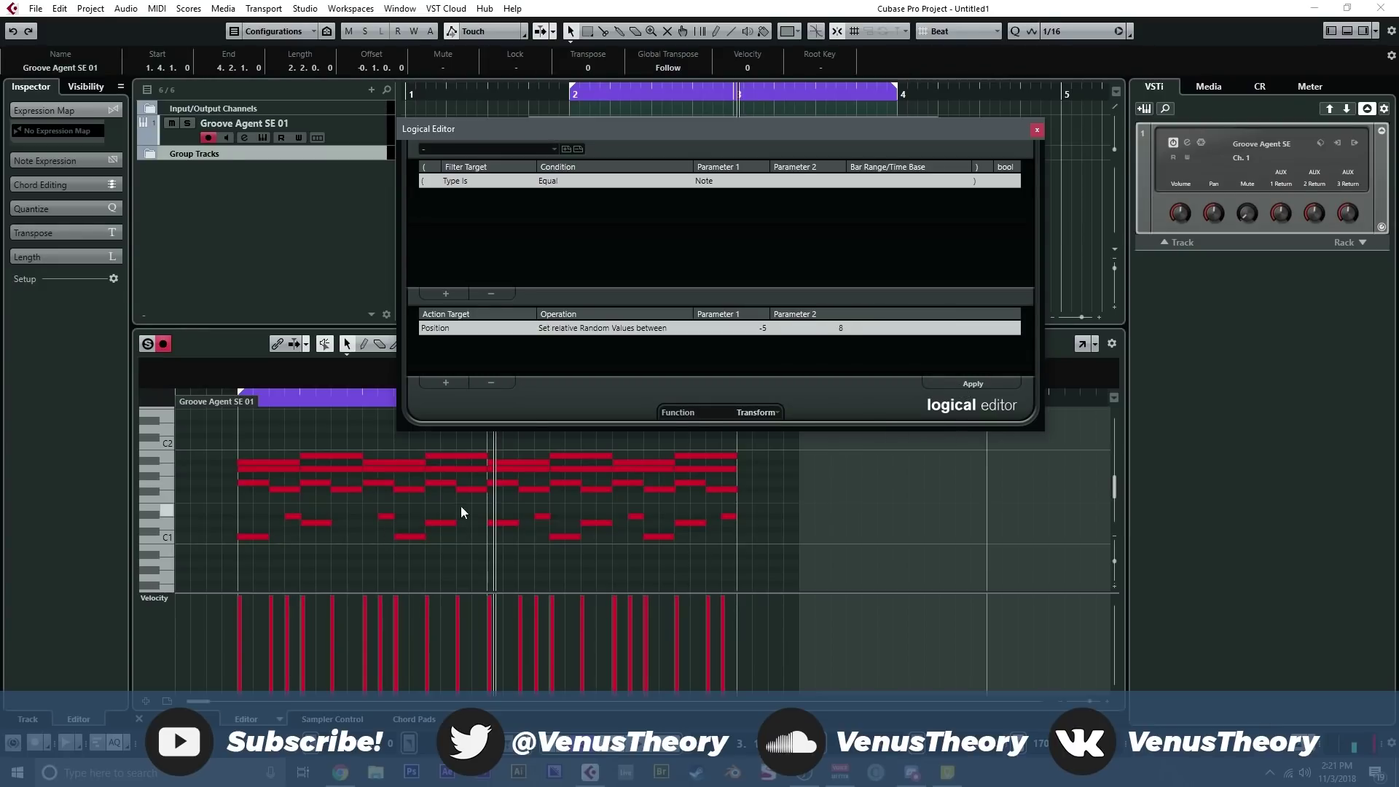
{"action": "left_click", "coordinate": [1036, 133]}
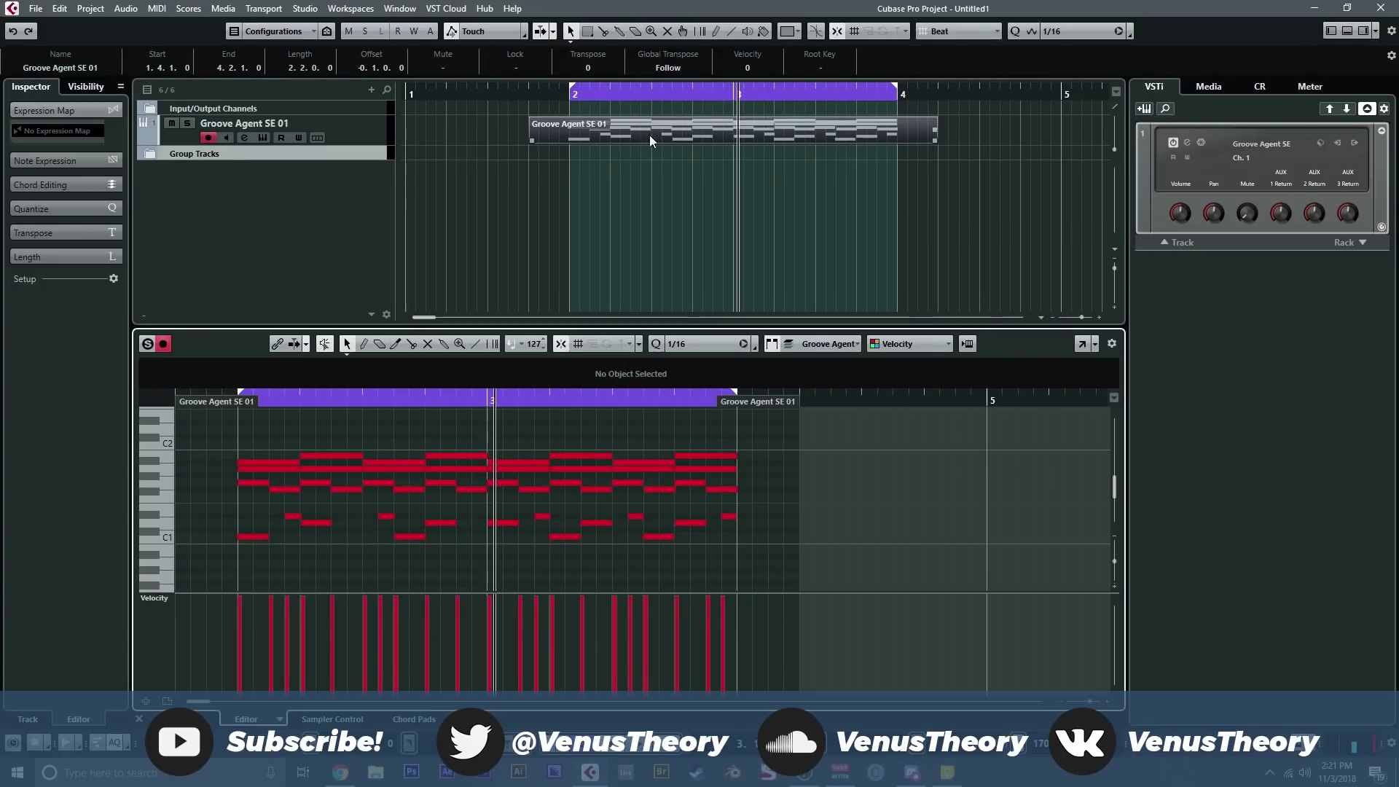
- Play back the drum part from the start of bar 2
{"action": "left_click", "coordinate": [555, 152]}
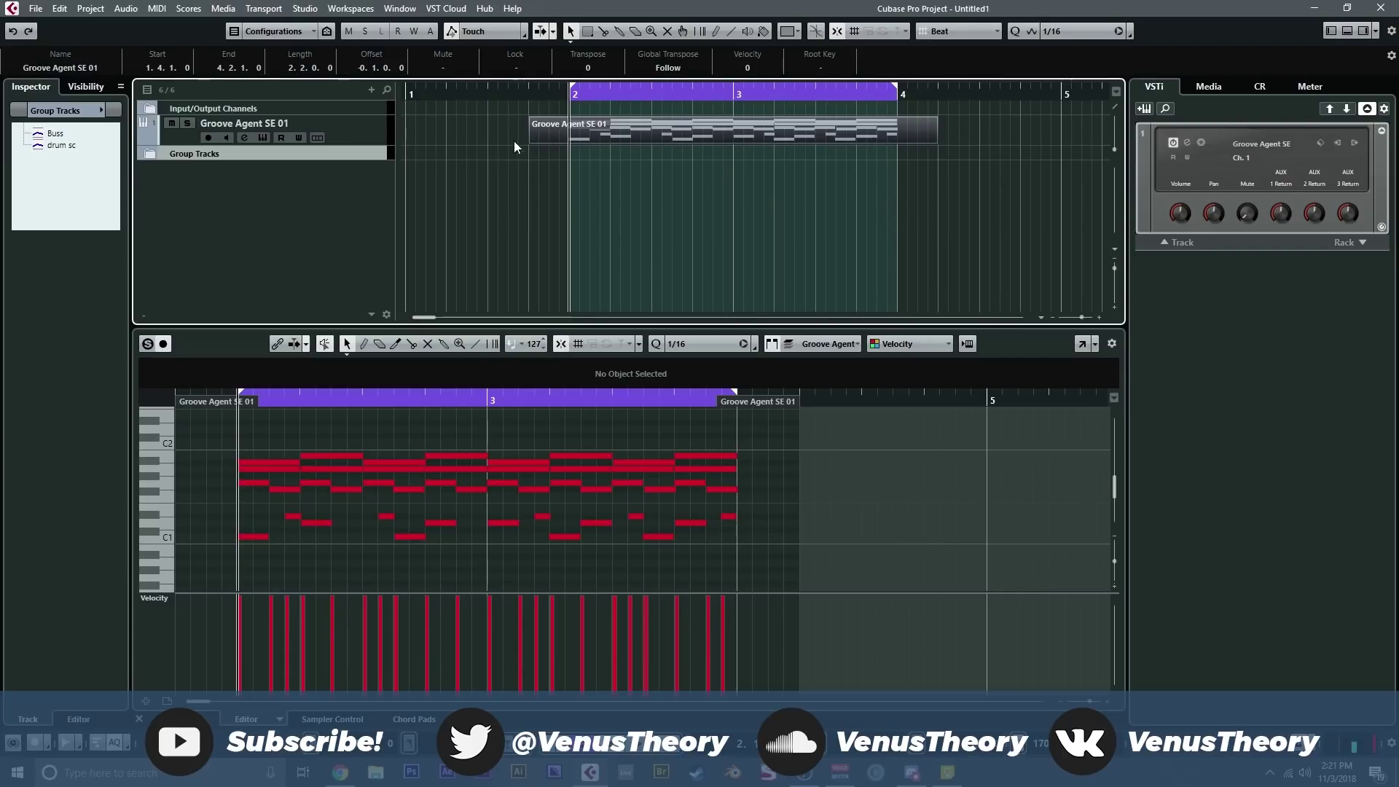
{"action": "key", "text": "space"}
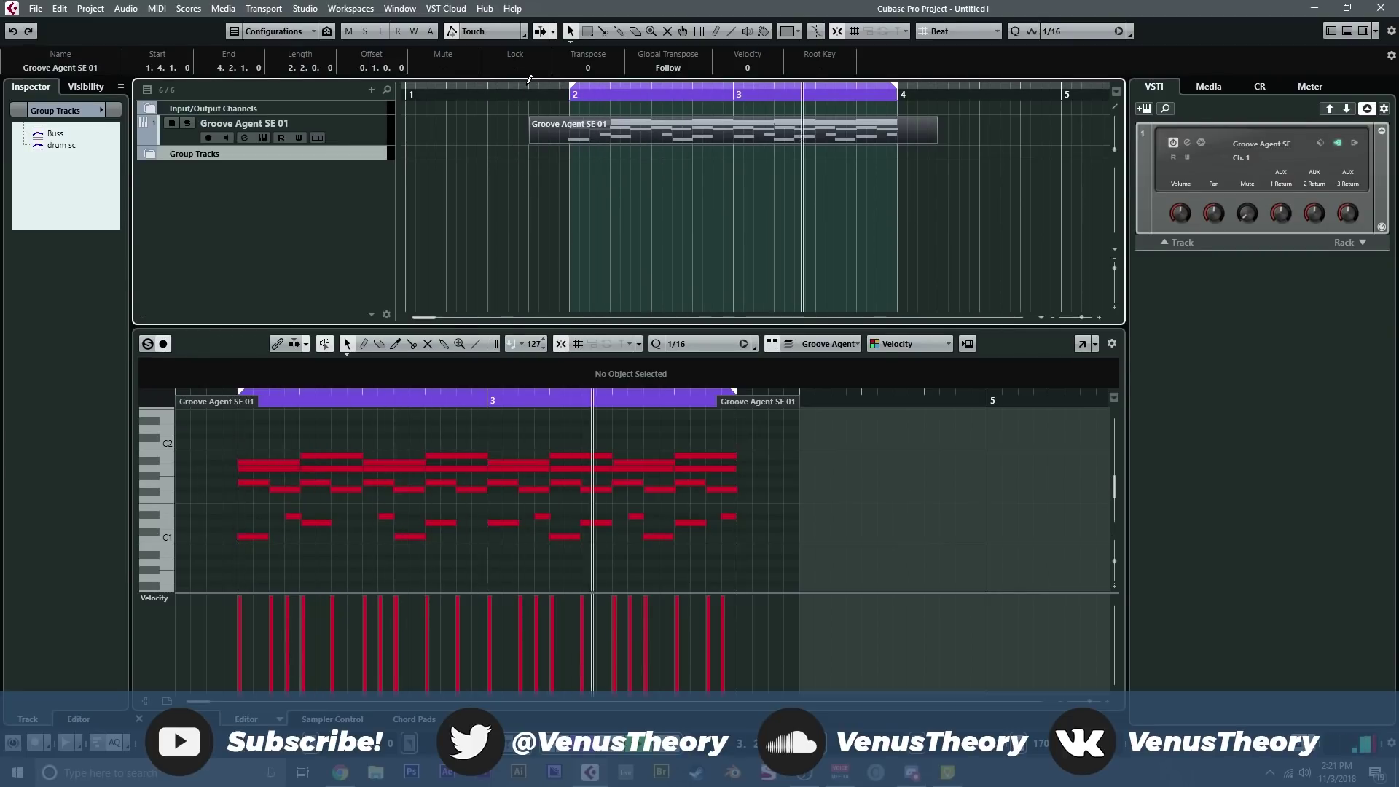
- Apply the relative random Position values between -5 and 8 to the notes with the Logical Editor, and close the drum part editor
{"action": "left_click", "coordinate": [157, 8]}
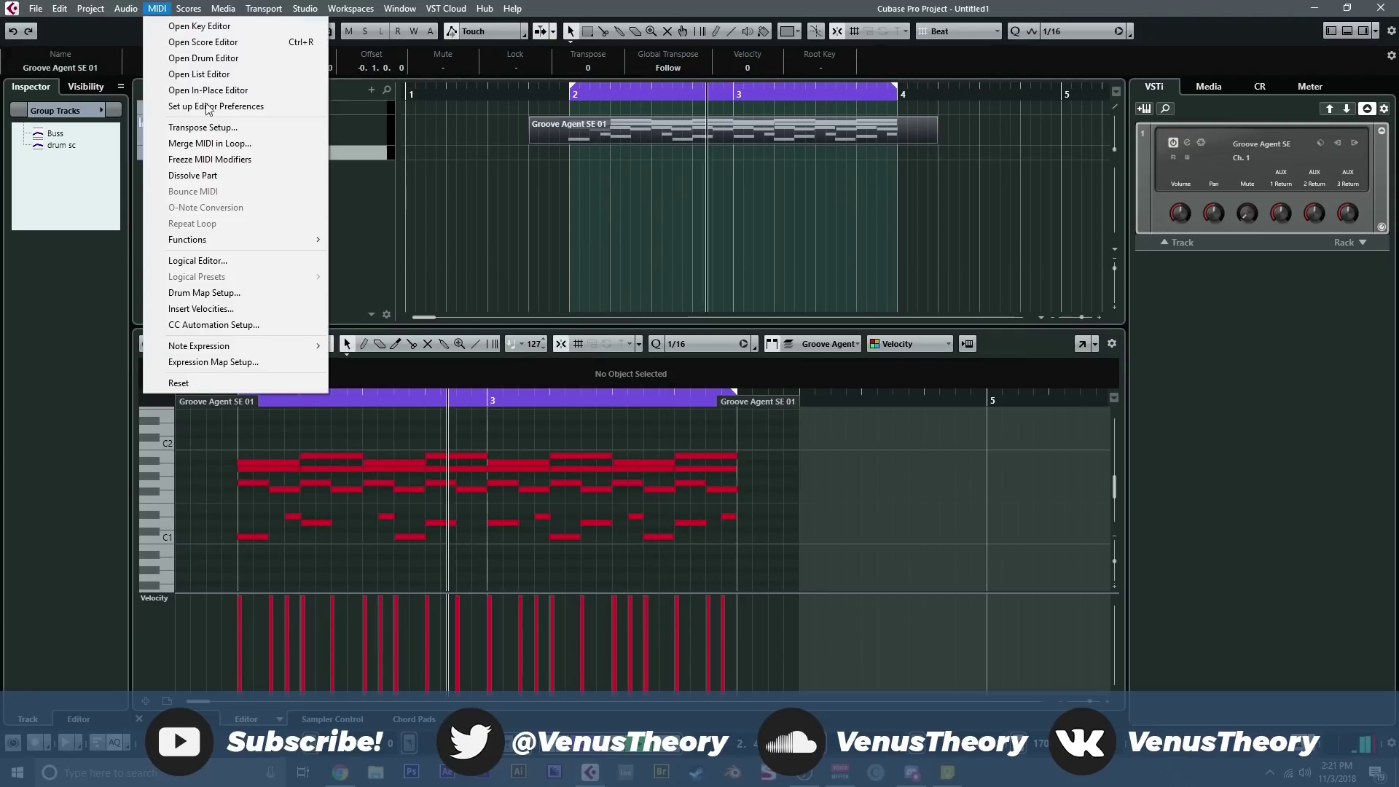
{"action": "left_click", "coordinate": [239, 260]}
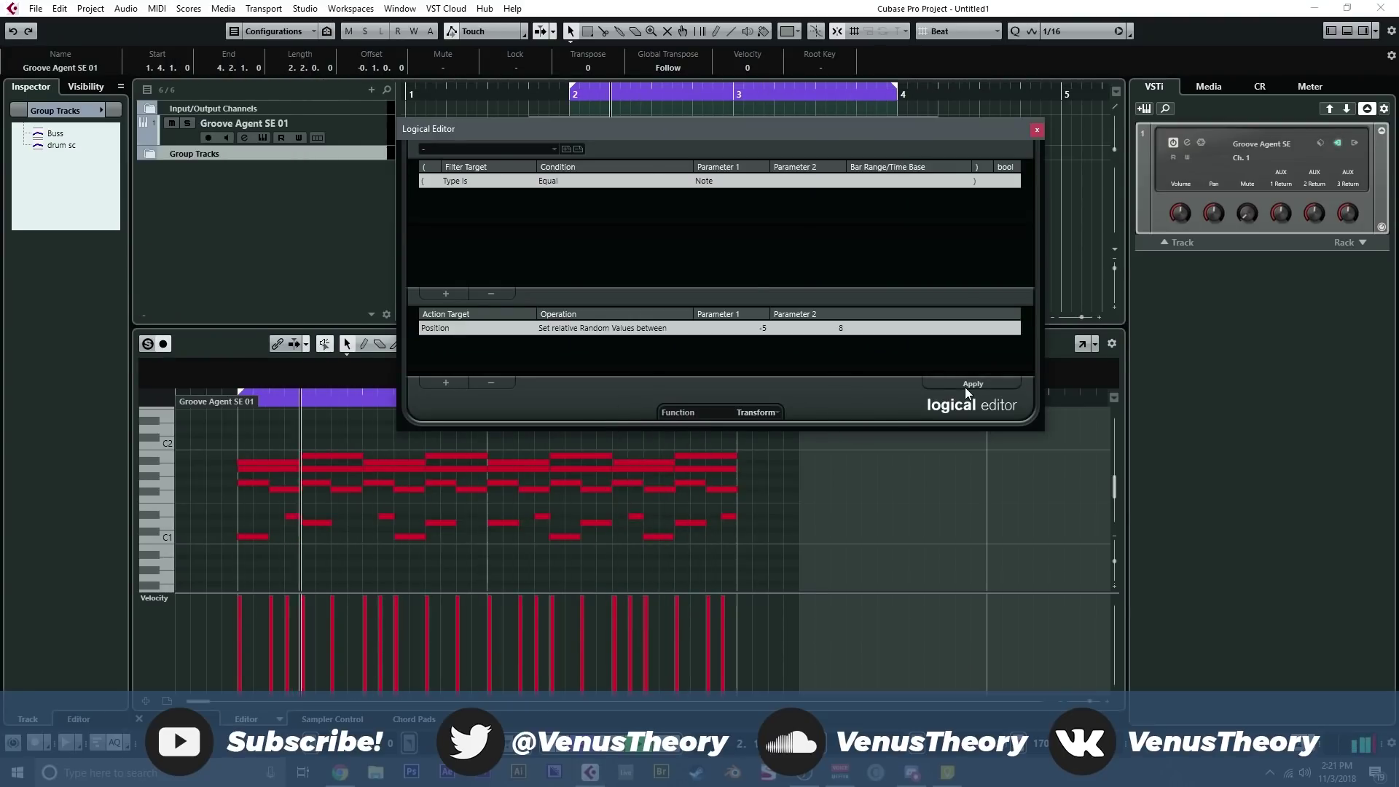
{"action": "left_click", "coordinate": [965, 387]}
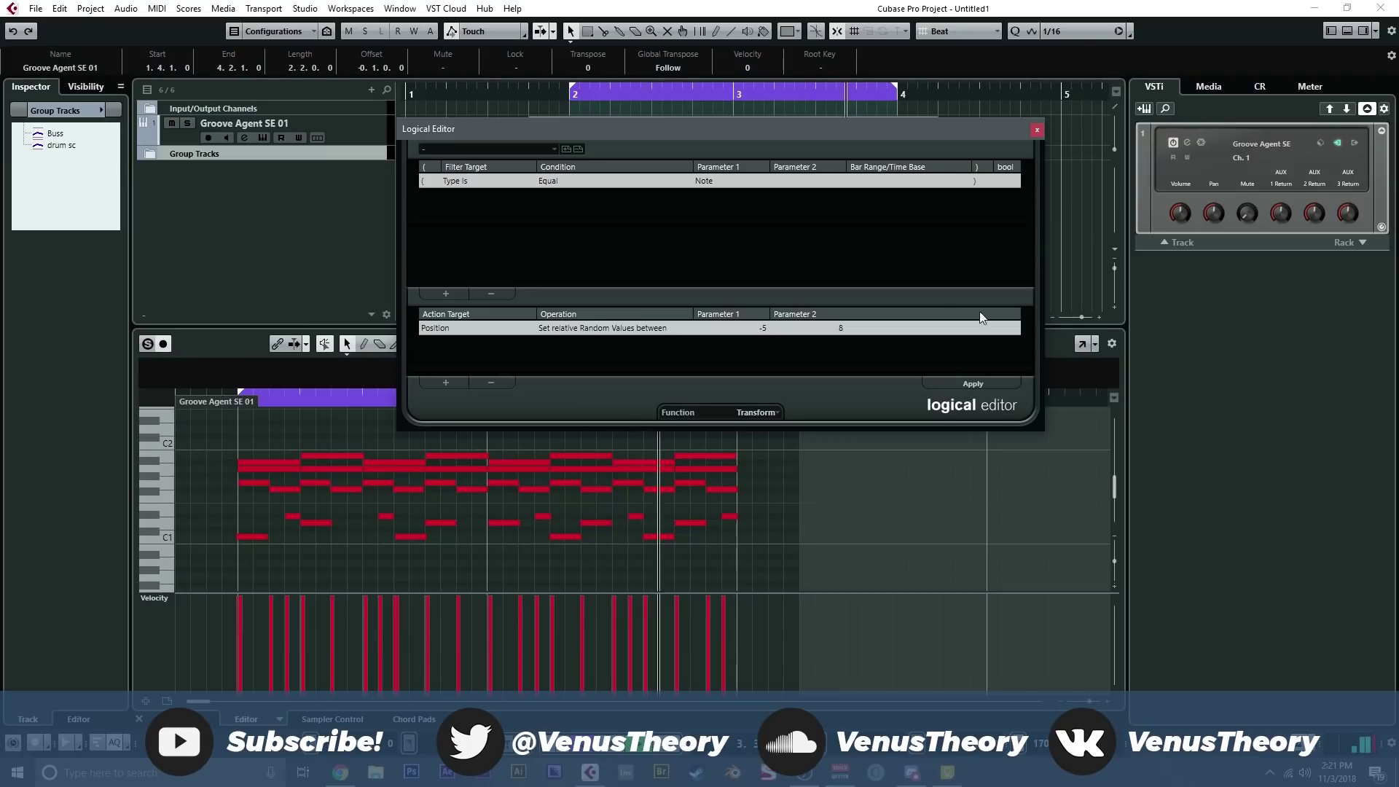
{"action": "left_click", "coordinate": [1037, 131]}
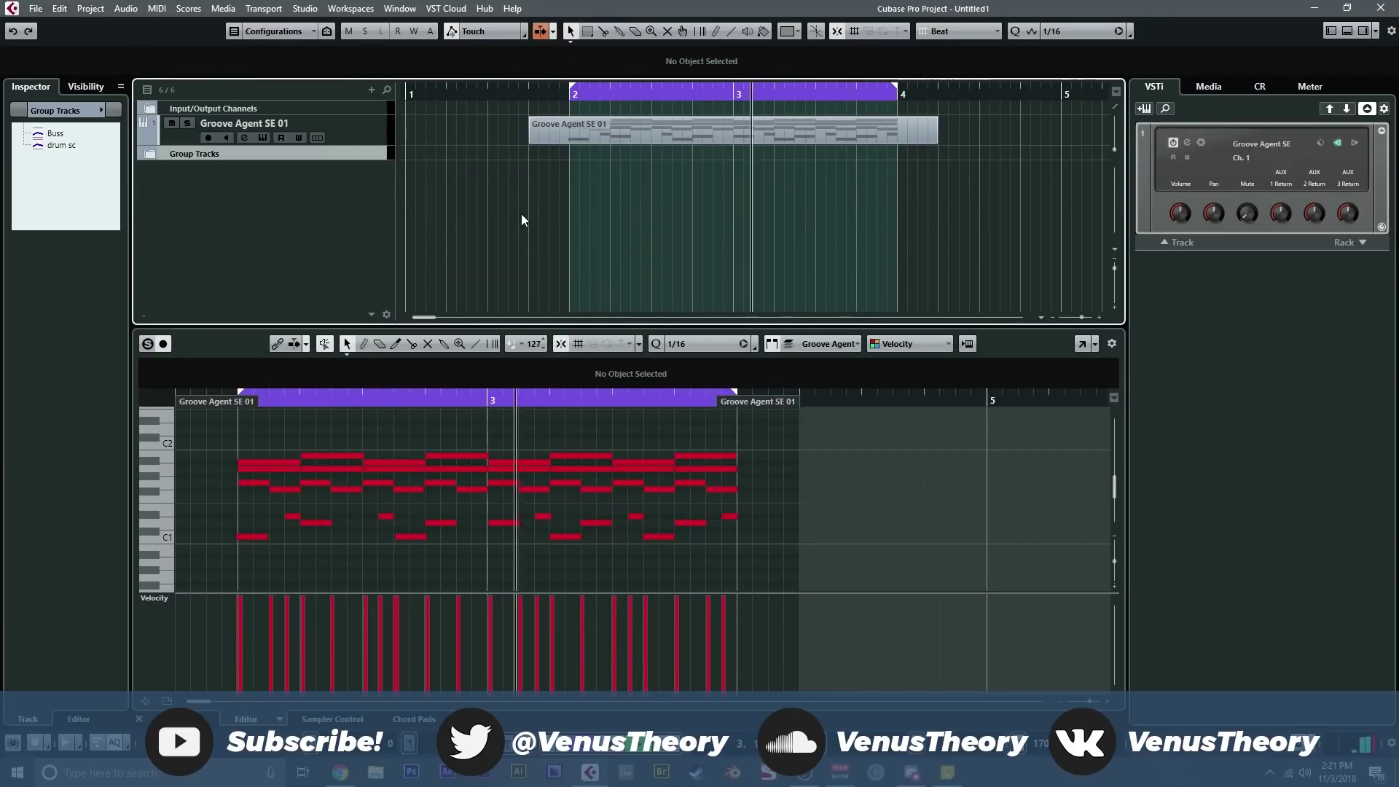
{"action": "left_click", "coordinate": [138, 720]}
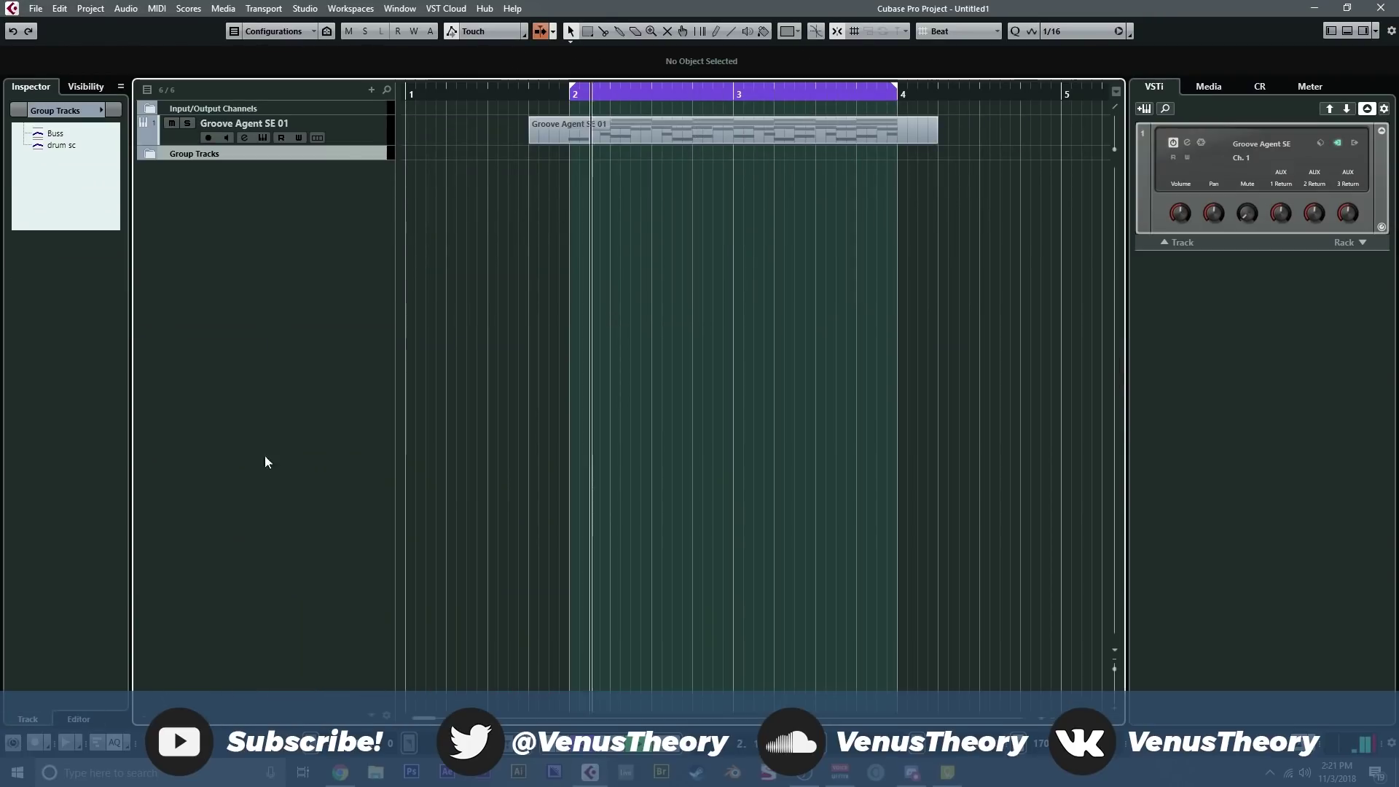
- Add an audio track and a stereo group channel track named thru
{"action": "right_click", "coordinate": [296, 292]}
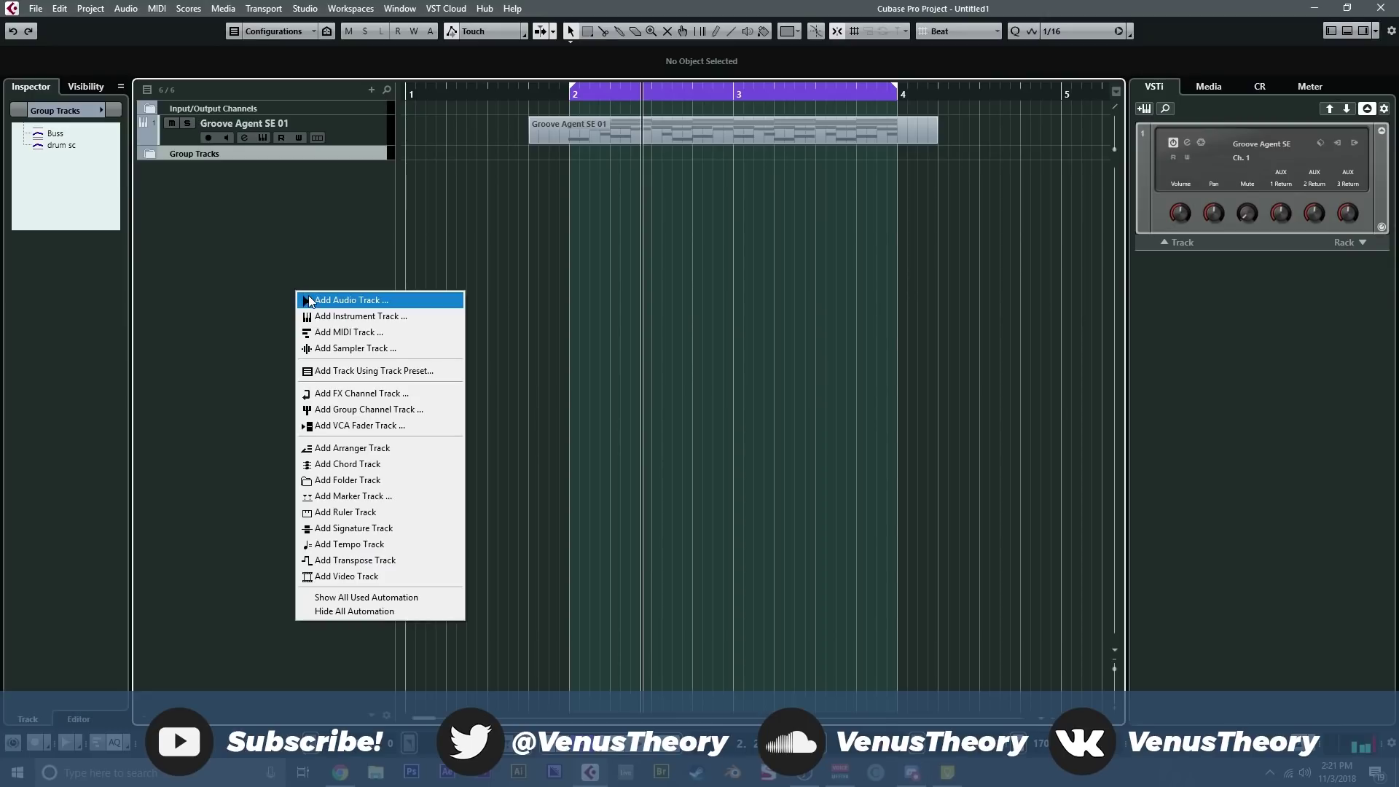
{"action": "left_click", "coordinate": [309, 301]}
{"action": "left_click", "coordinate": [914, 400]}
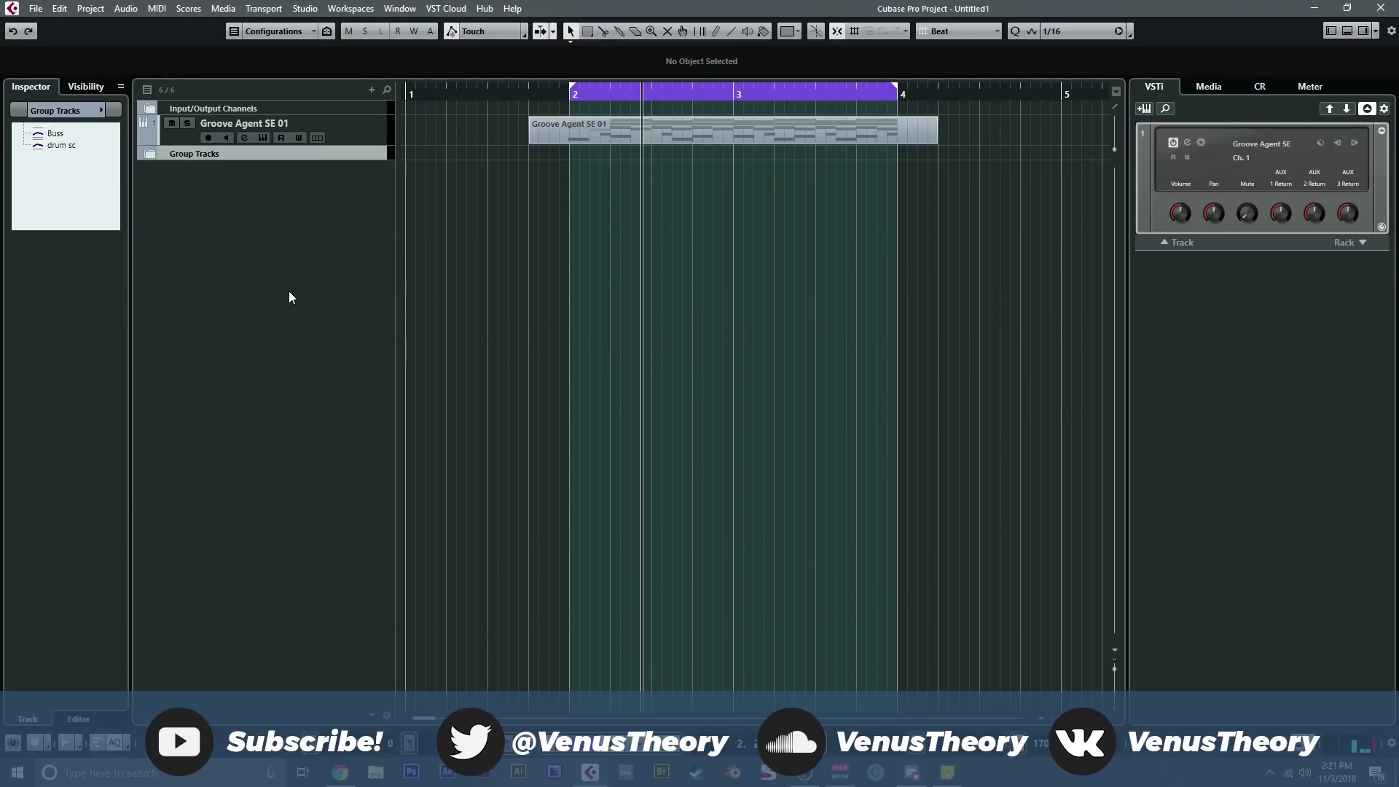
{"action": "right_click", "coordinate": [290, 293]}
{"action": "left_click", "coordinate": [368, 411]}
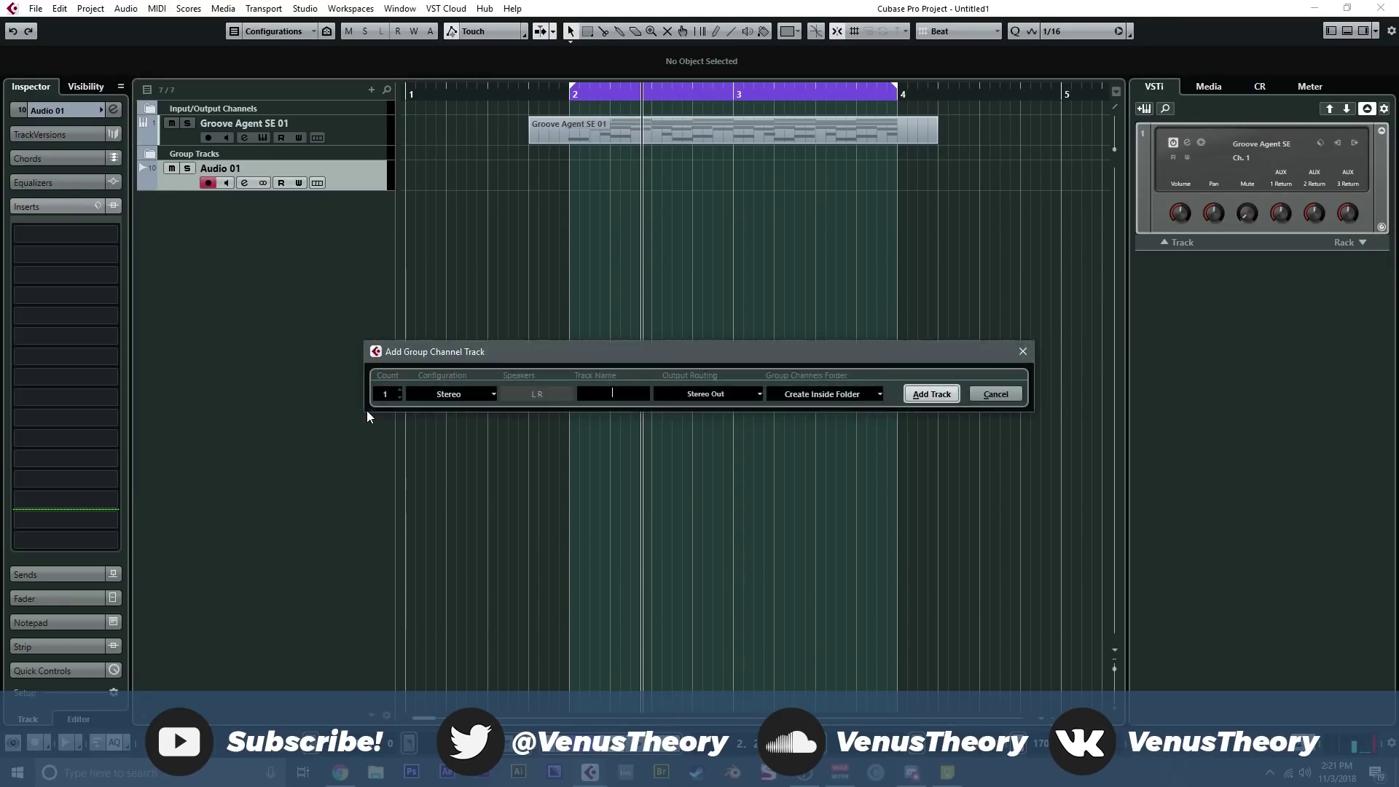
{"action": "key", "text": "Escape"}
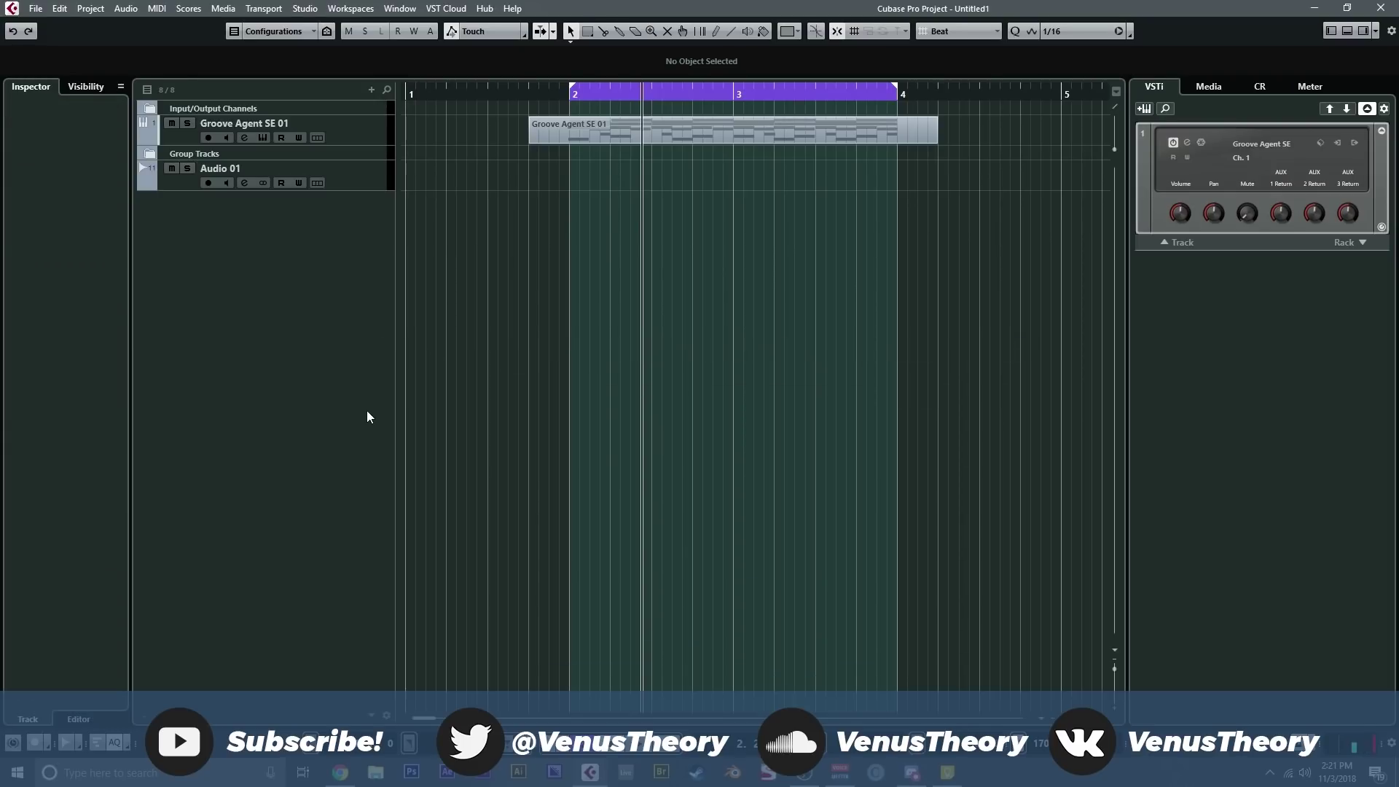
- In the MixConsole, set the Buss fader to -6.18, the G Snare fader to -21.1 and the Hat fader to -4.38
{"action": "key", "text": "F3"}
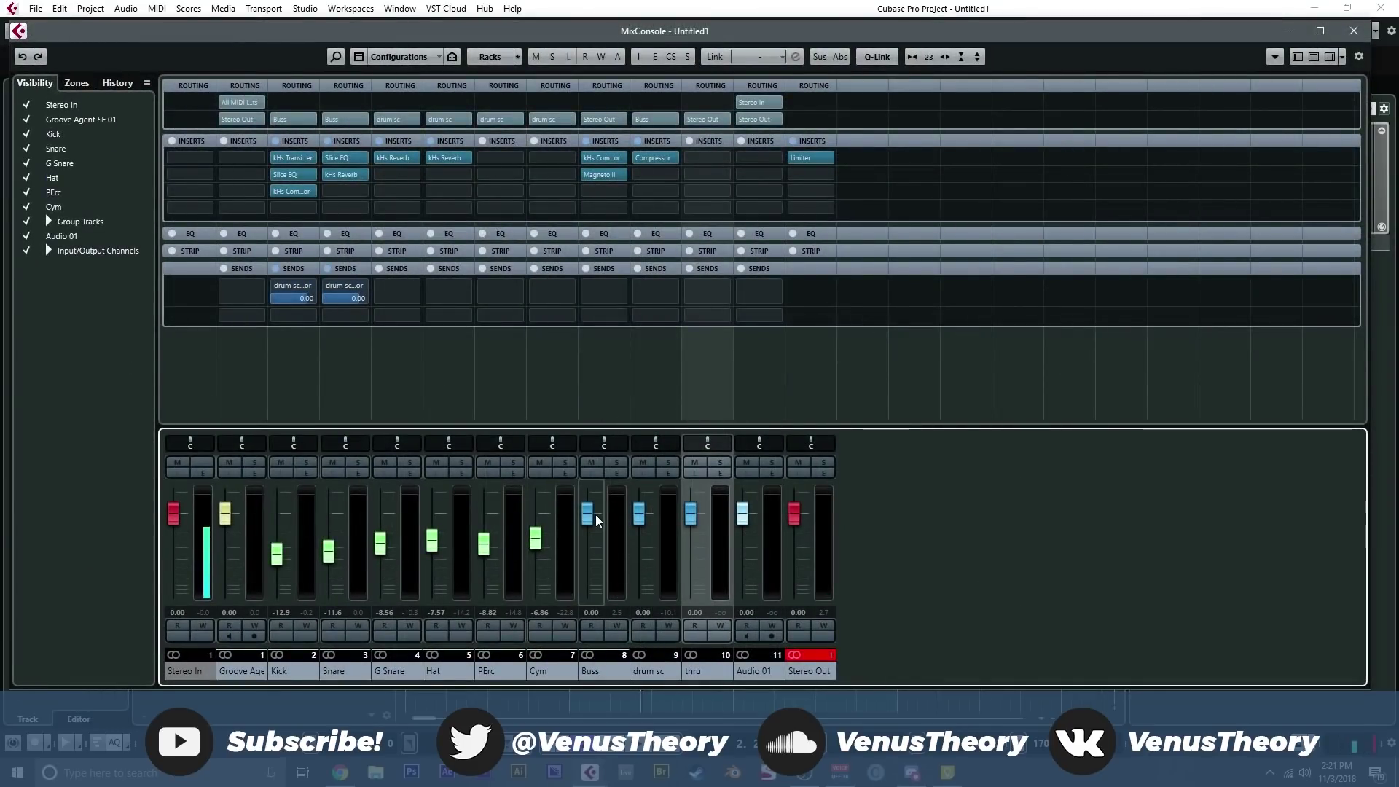
{"action": "left_click_drag", "start_coordinate": [585, 519], "coordinate": [584, 540]}
{"action": "left_click_drag", "start_coordinate": [379, 548], "coordinate": [431, 541]}
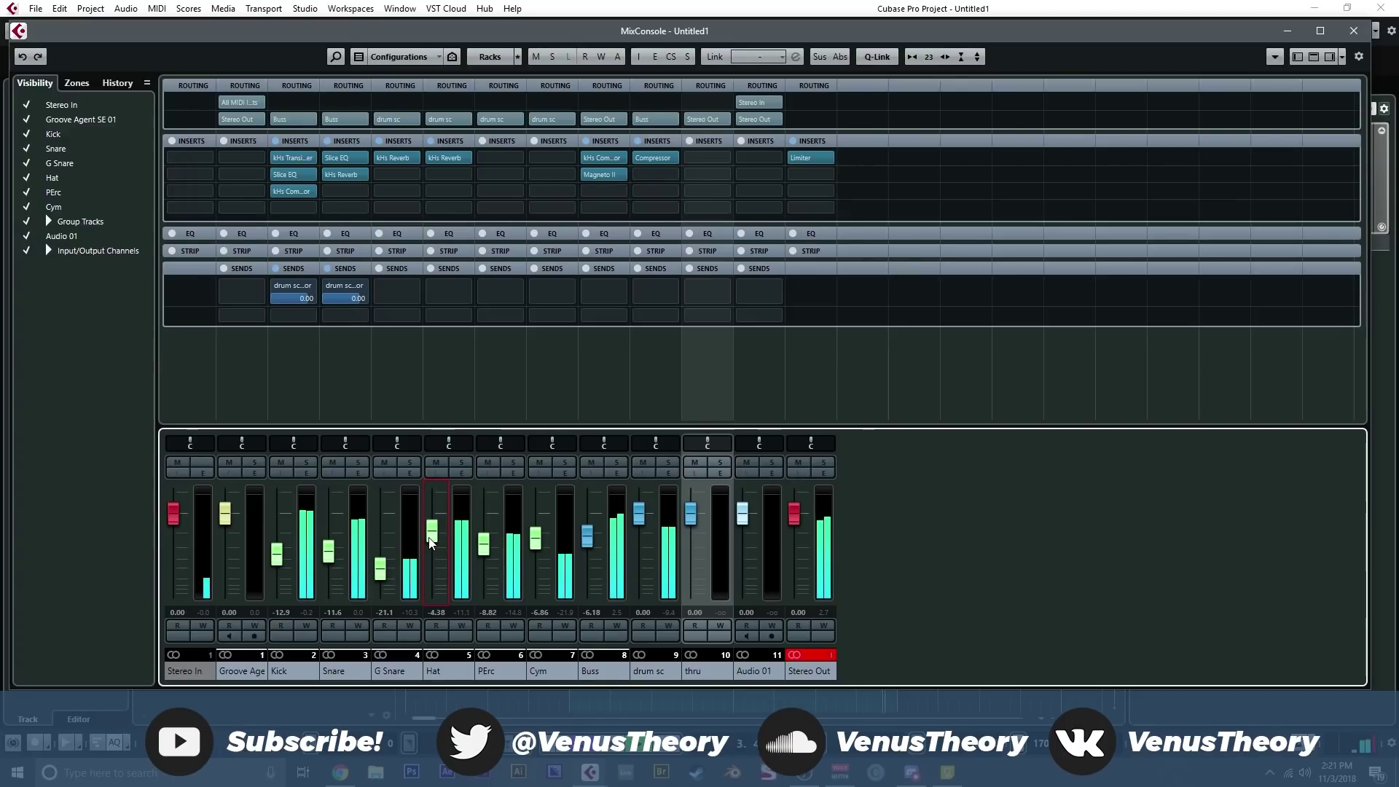
- Add AutoPan as the second insert on the Hat channel and set its width to 16%
{"action": "left_click", "coordinate": [462, 175]}
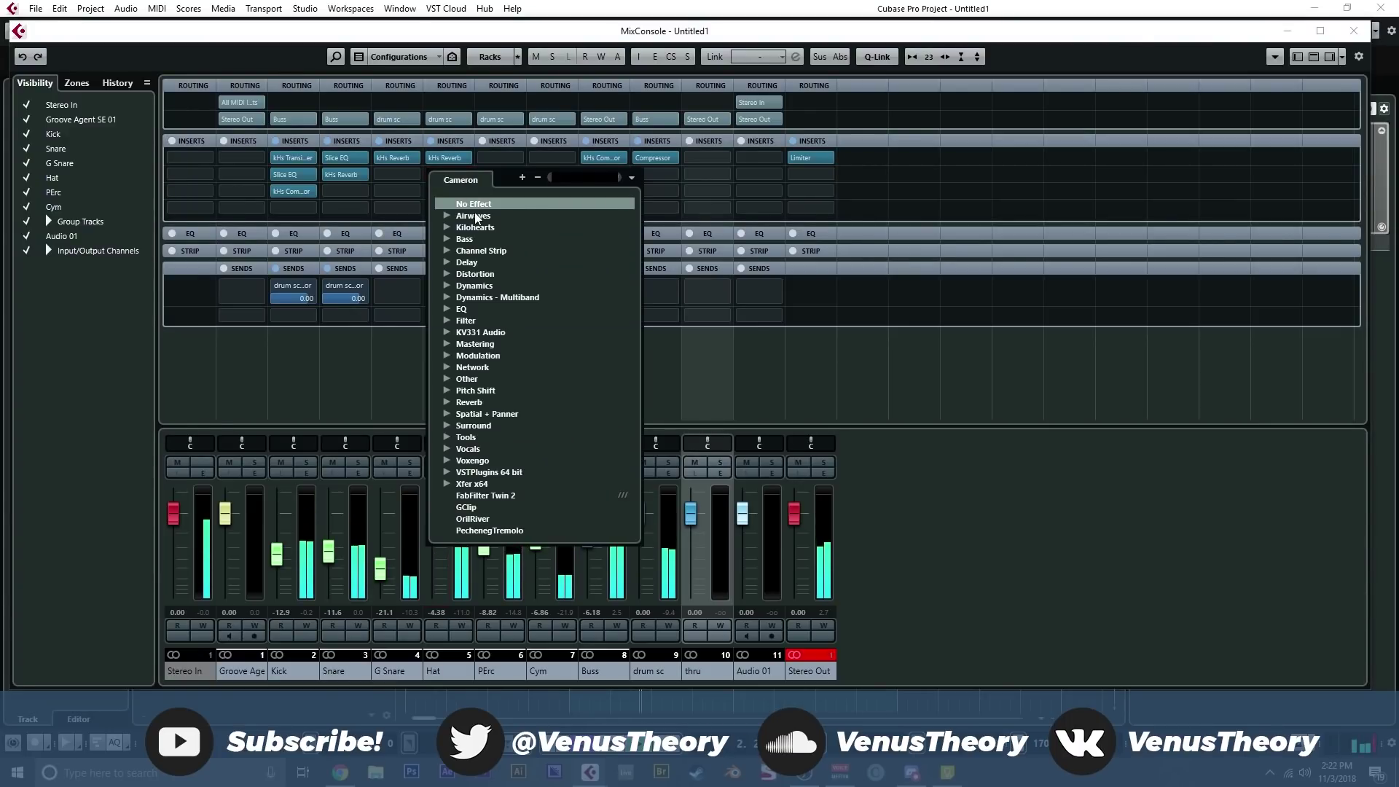
{"action": "type", "text": "auto"}
{"action": "left_click", "coordinate": [486, 216]}
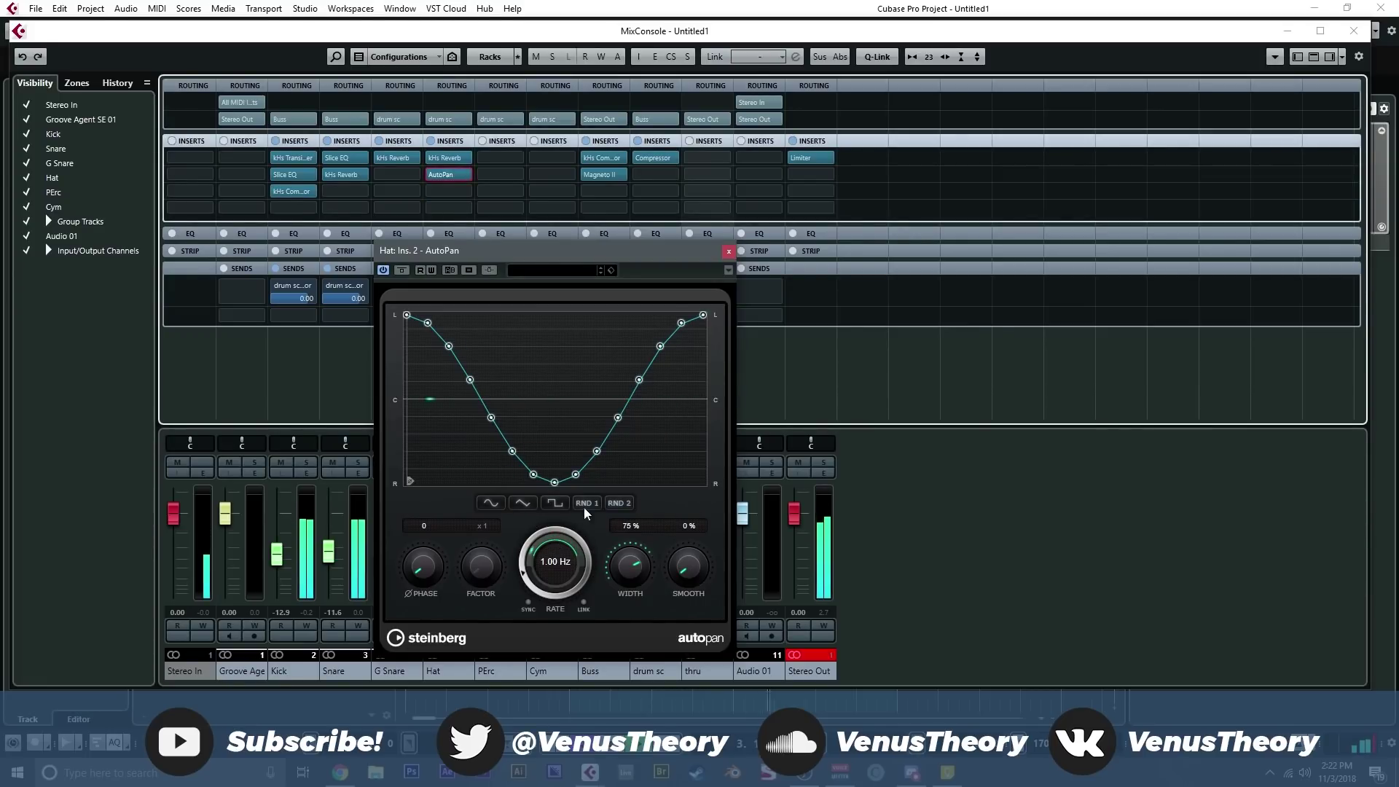
{"action": "left_click_drag", "start_coordinate": [630, 567], "coordinate": [623, 620]}
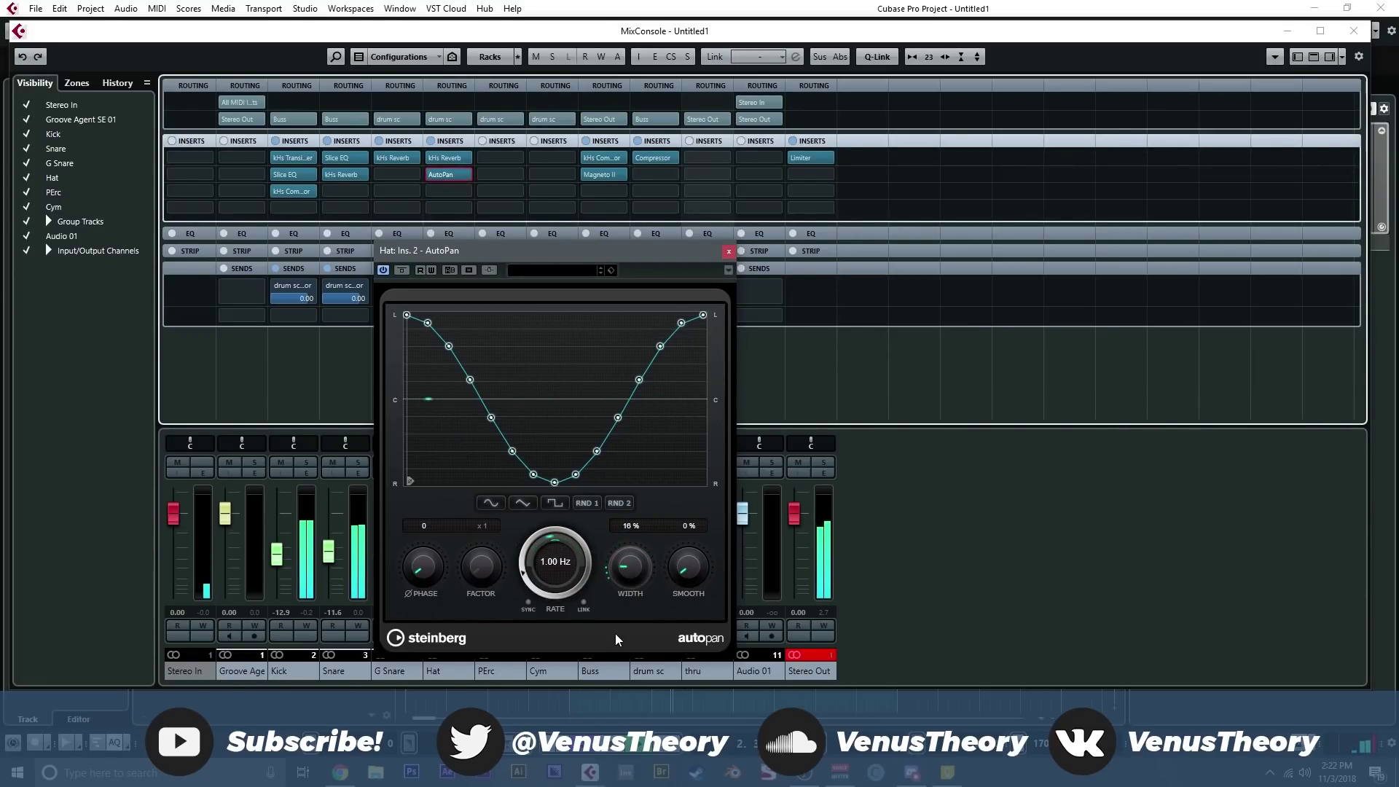
{"action": "left_click", "coordinate": [728, 251]}
- Add H-Delay Stereo as the third insert on the Hat channel and set its dry/wet mix to 25
{"action": "left_click", "coordinate": [448, 191]}
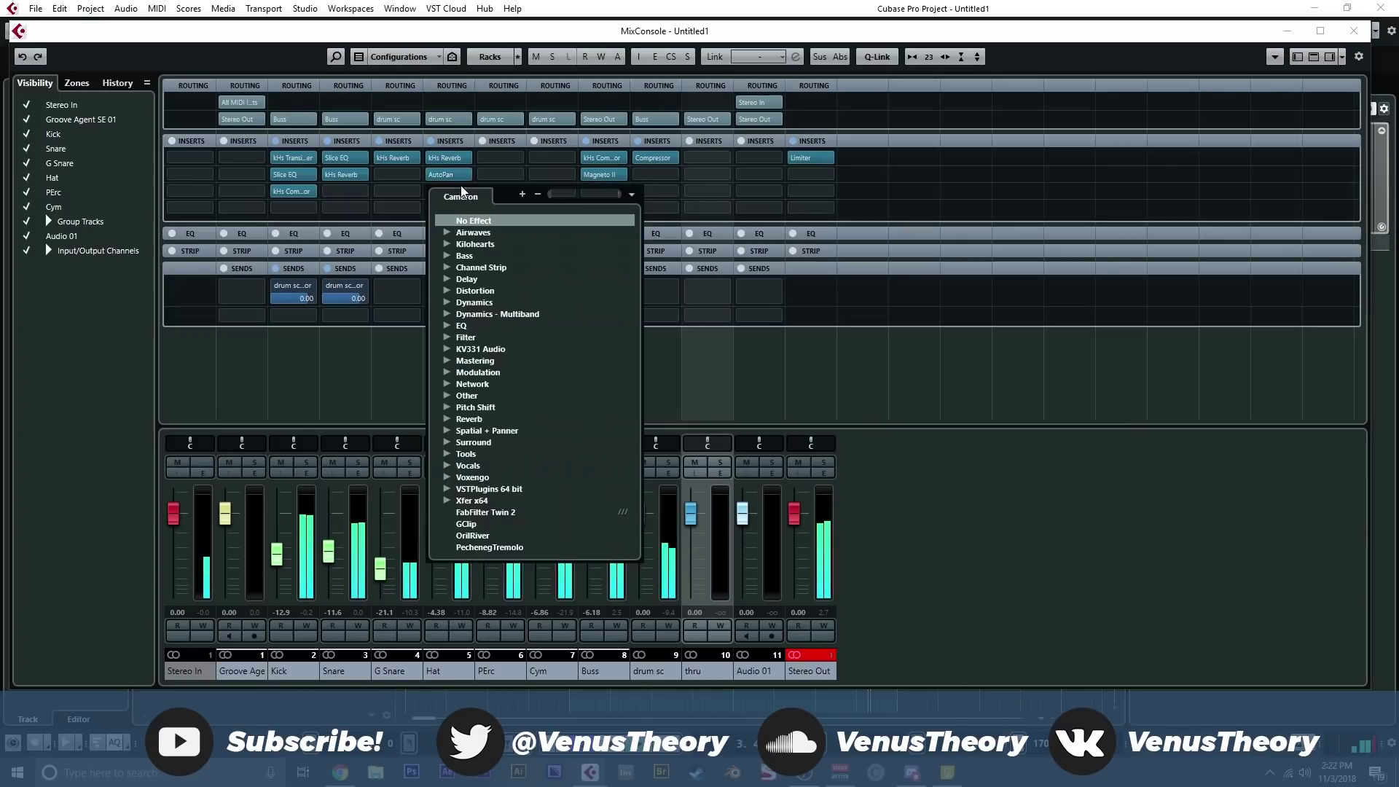
{"action": "left_click", "coordinate": [447, 280]}
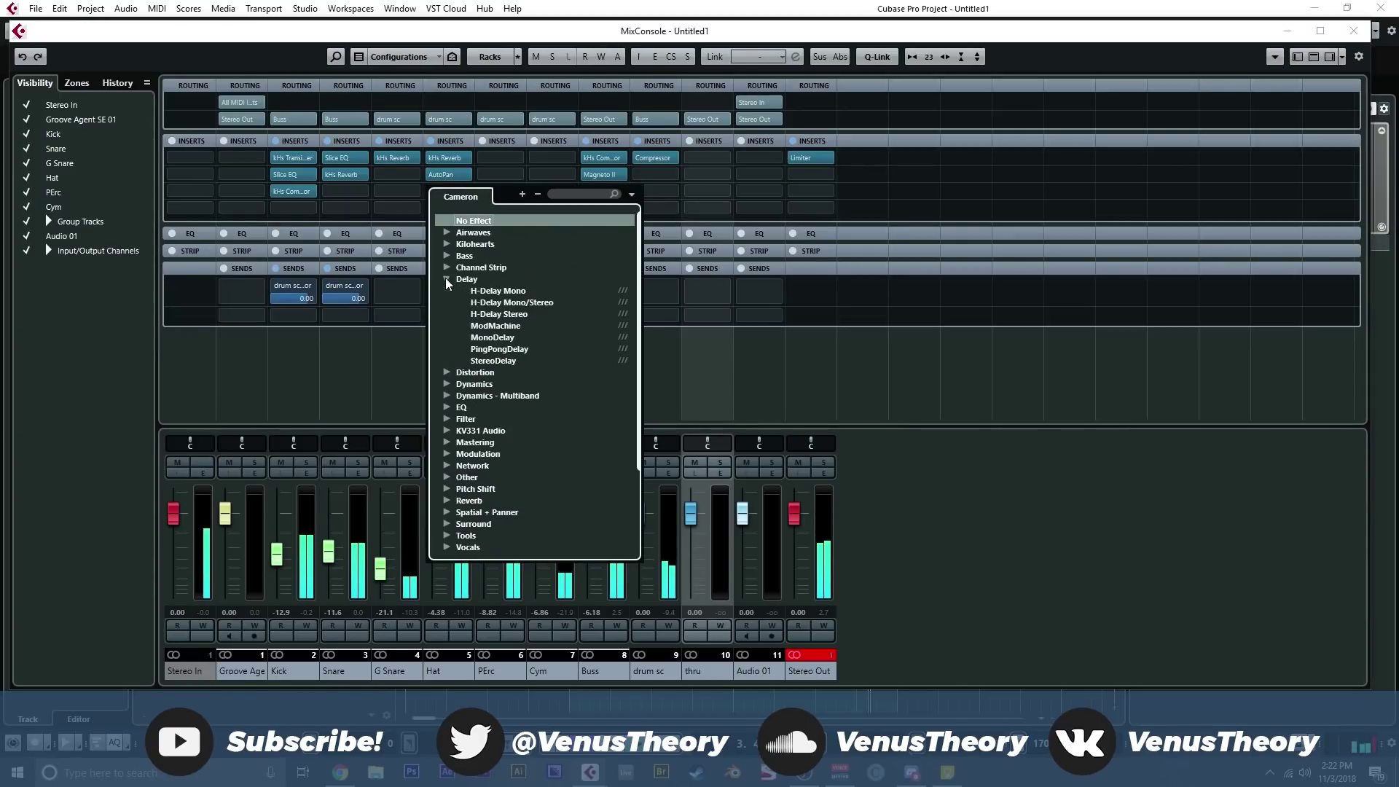
{"action": "left_click", "coordinate": [502, 315]}
{"action": "left_click_drag", "start_coordinate": [854, 274], "coordinate": [854, 310]}
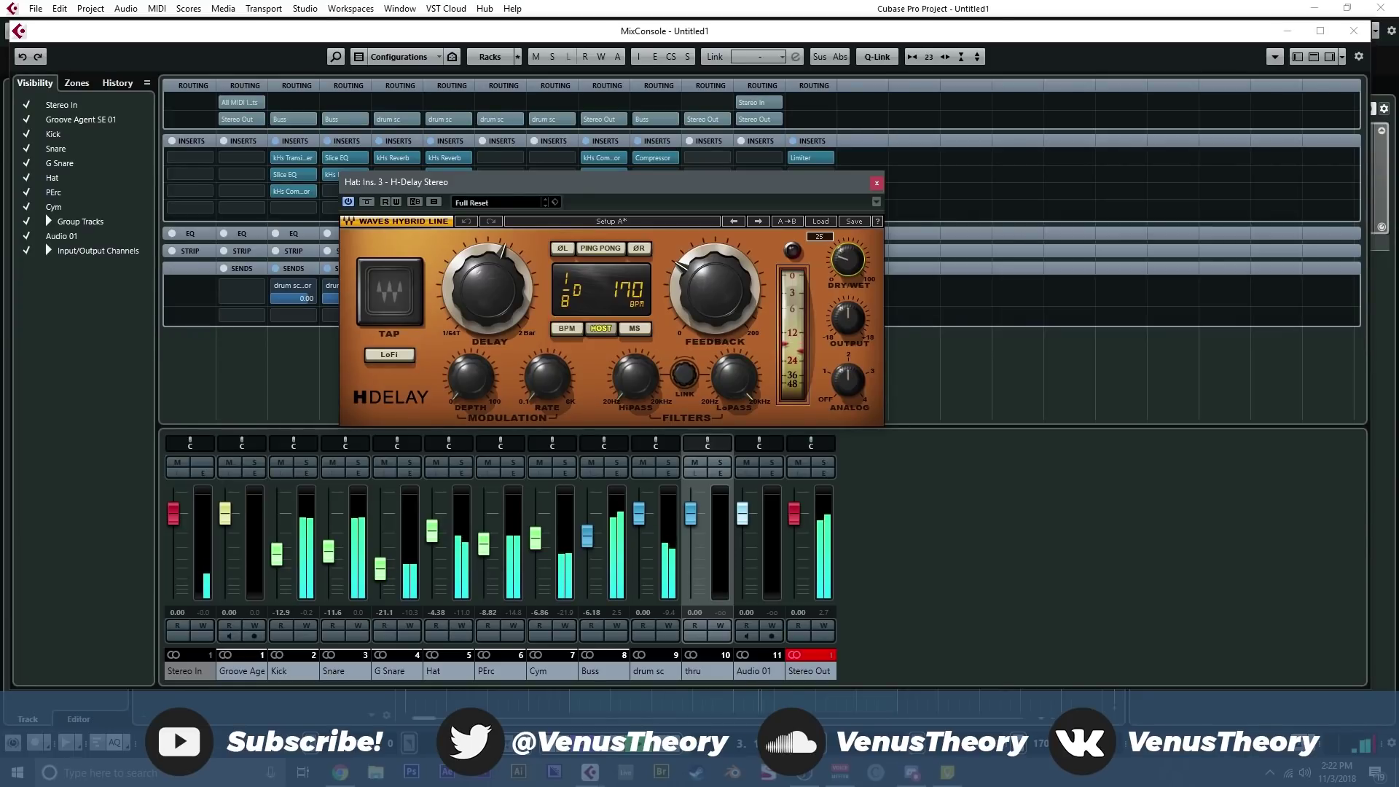
{"action": "left_click", "coordinate": [877, 183]}
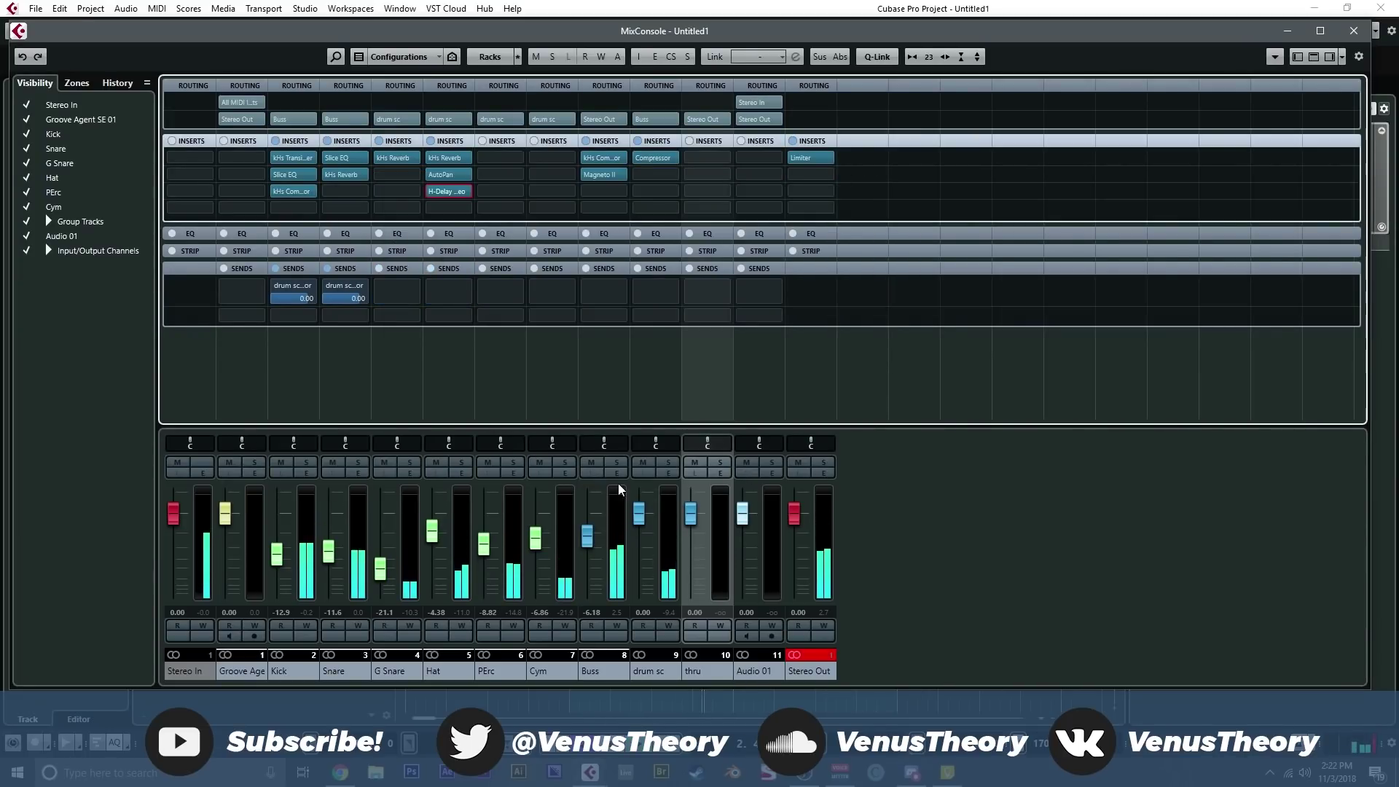
- Route the Buss channel's output to the thru group and set Audio 01's input to thru
{"action": "left_click", "coordinate": [588, 679]}
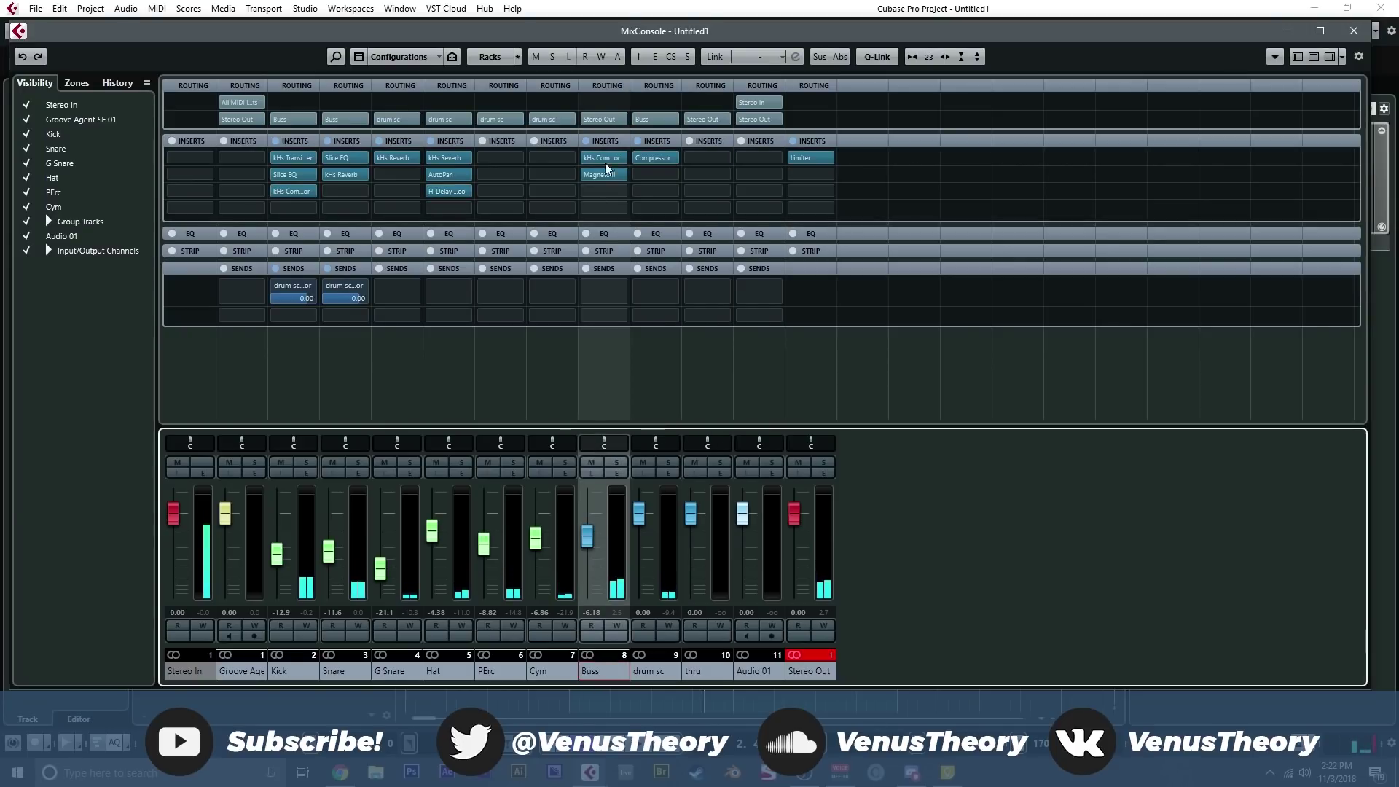
{"action": "left_click", "coordinate": [606, 120]}
{"action": "left_click", "coordinate": [637, 227]}
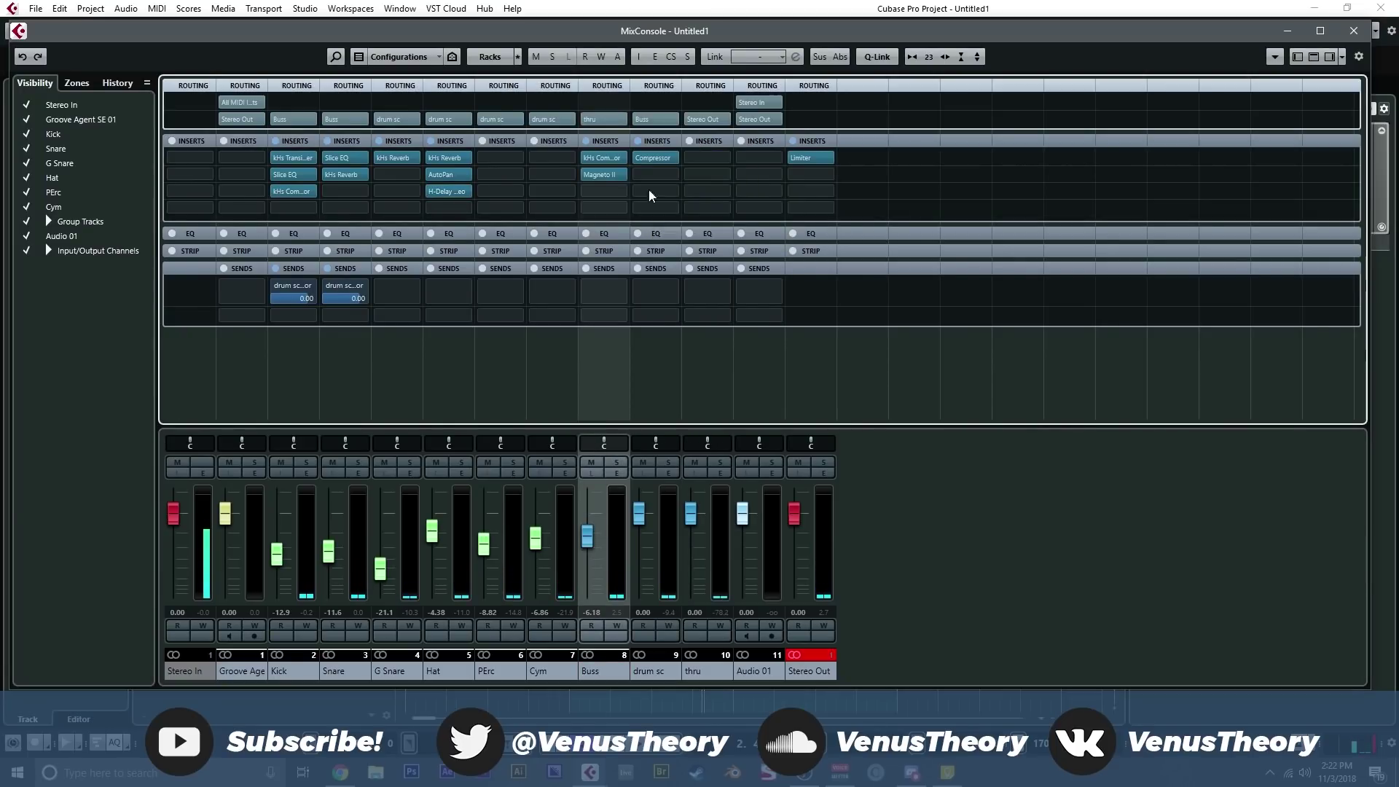
{"action": "left_click", "coordinate": [746, 670]}
{"action": "left_click", "coordinate": [753, 105]}
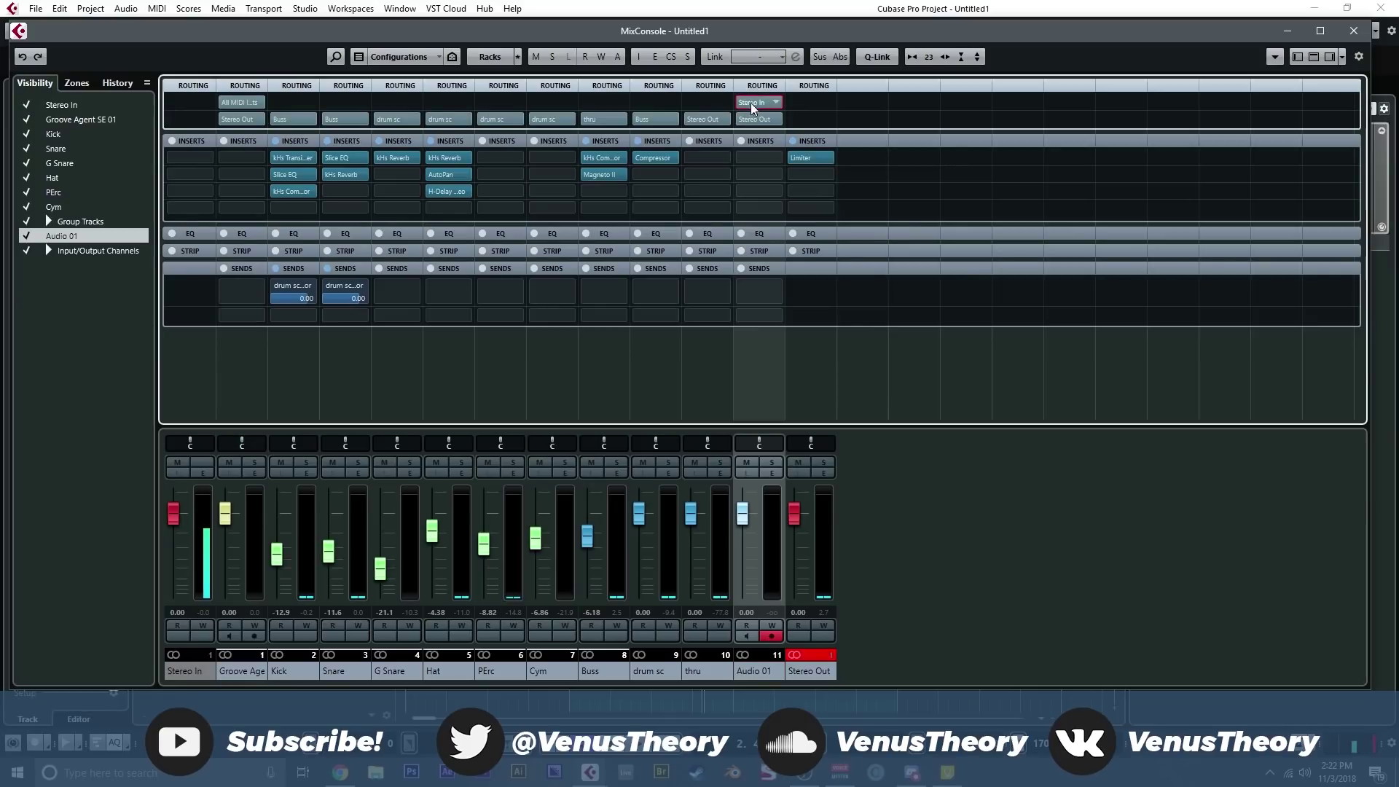
{"action": "left_click", "coordinate": [769, 103]}
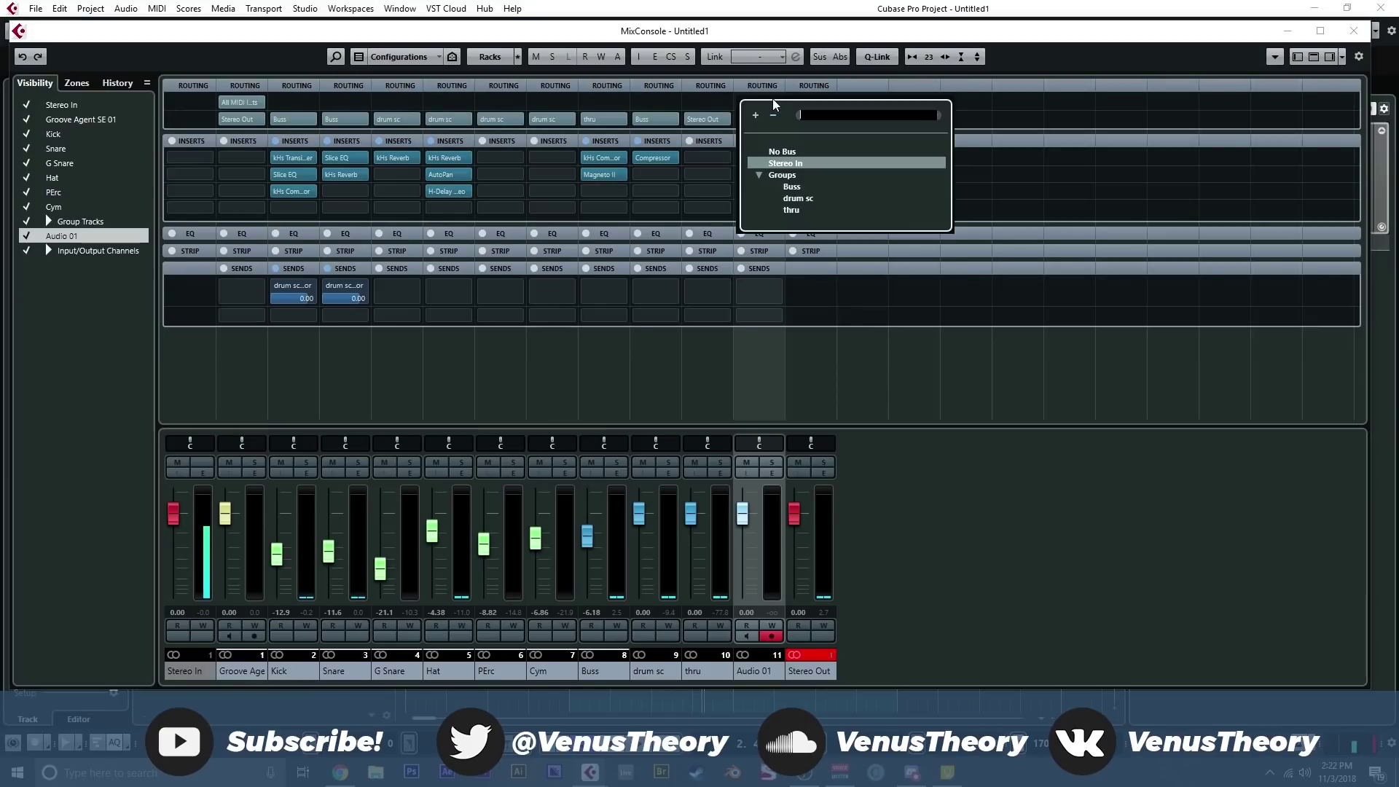
{"action": "left_click", "coordinate": [793, 212]}
{"action": "left_click", "coordinate": [1354, 30]}
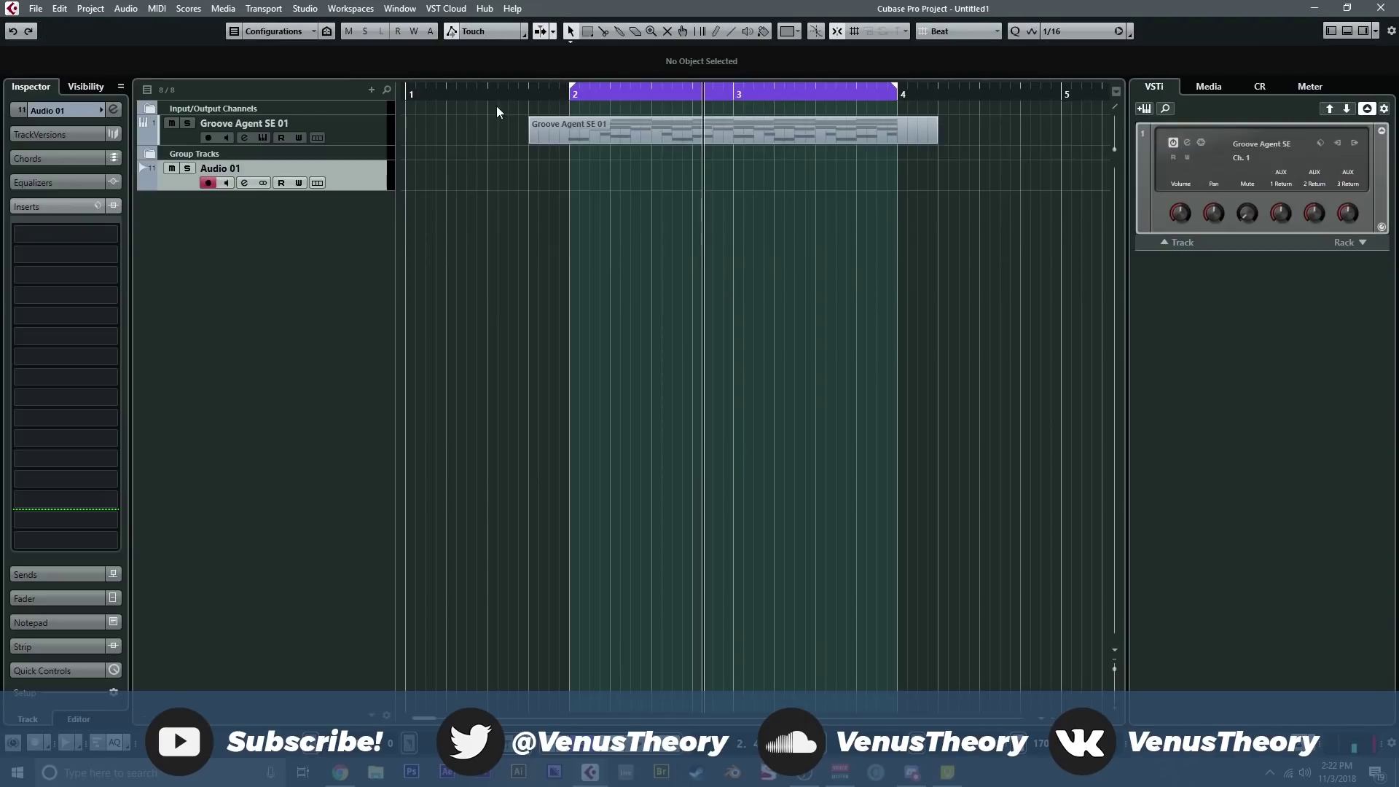
- Record the drum beat onto the Audio 01 track from bar 1 with cycle playback off
{"action": "left_click", "coordinate": [415, 94]}
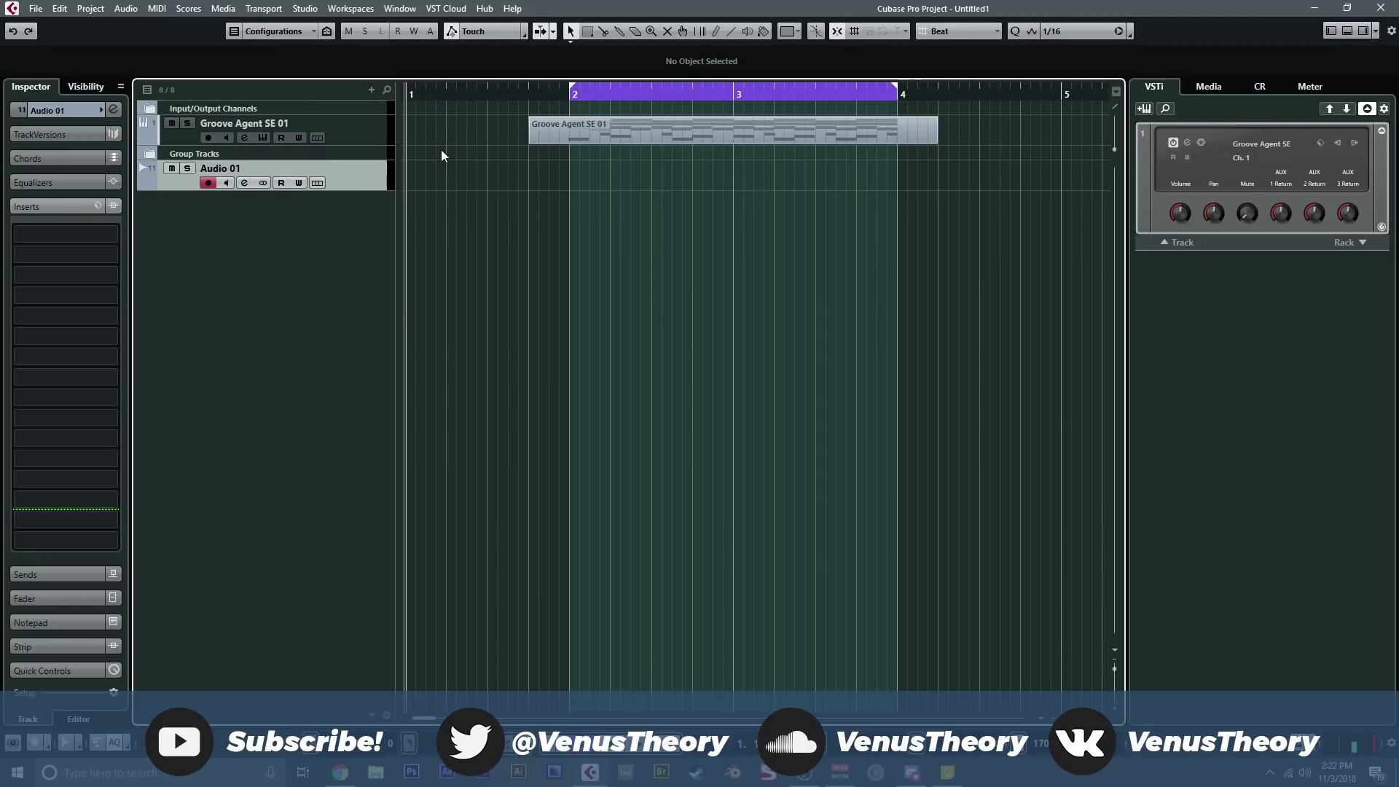
{"action": "key", "text": "KP_Divide"}
{"action": "key", "text": "KP_Multiply"}
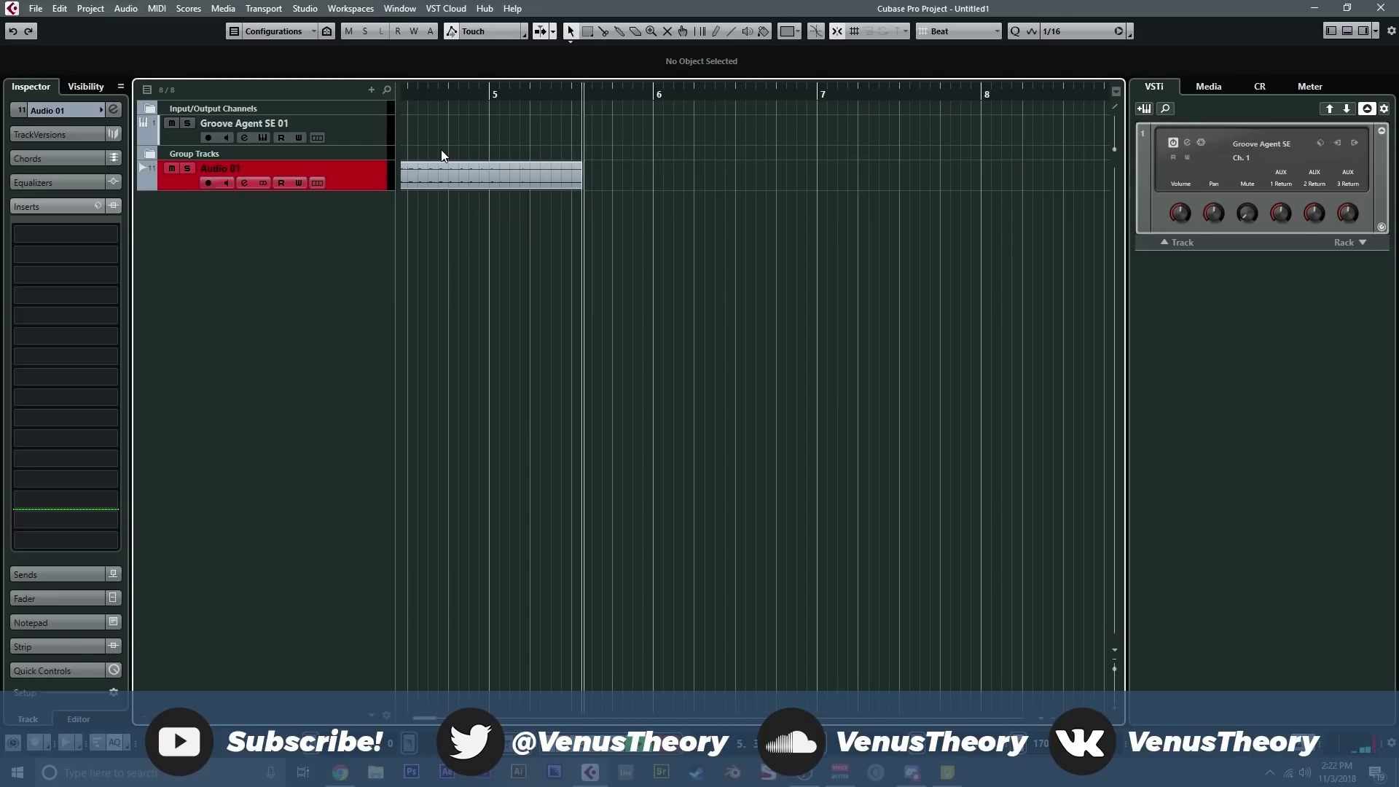
{"action": "key", "text": "space"}
- Increase the height of the Audio 01 track and move the recorded event to start at 5.3.1.0
{"action": "key", "text": "g"}
{"action": "key", "text": "g"}
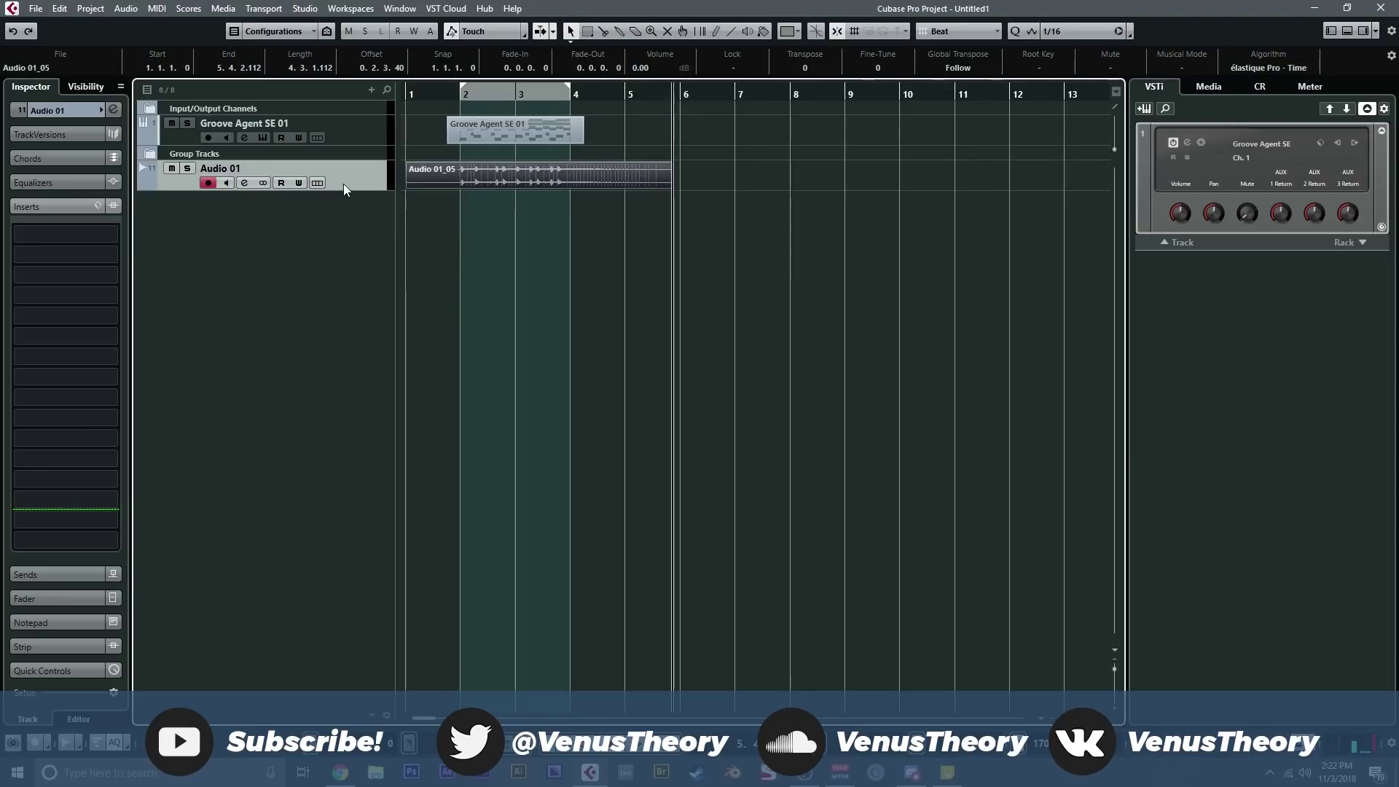
{"action": "left_click_drag", "start_coordinate": [343, 189], "coordinate": [374, 363]}
{"action": "left_click_drag", "start_coordinate": [497, 252], "coordinate": [744, 252]}
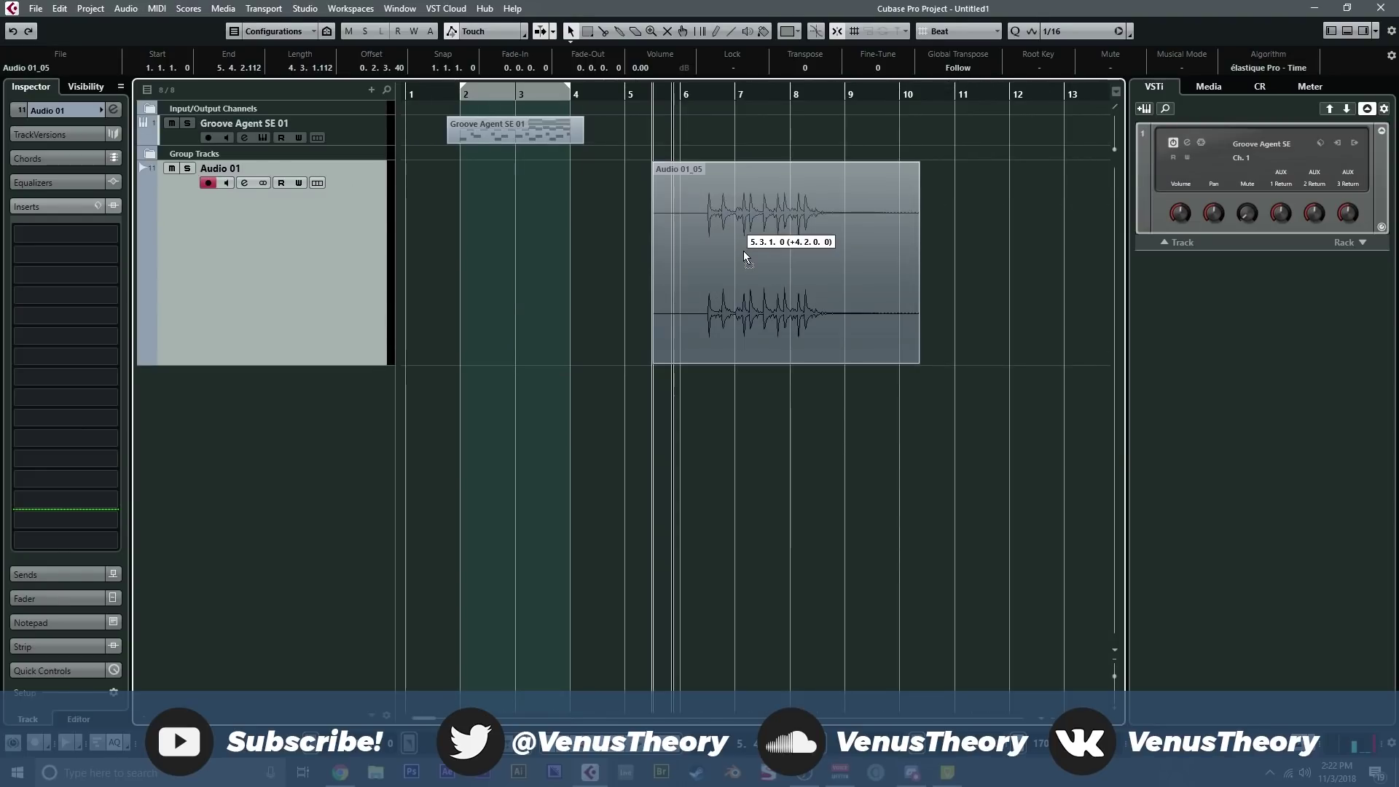
- Split the recorded event at 6.3.1.0 and play the beat back from the split
{"action": "scroll", "coordinate": [906, 270], "scroll_direction": "up", "scroll_amount": 4}
{"action": "right_click", "coordinate": [593, 238]}
{"action": "left_click", "coordinate": [631, 238]}
{"action": "left_click", "coordinate": [585, 240]}
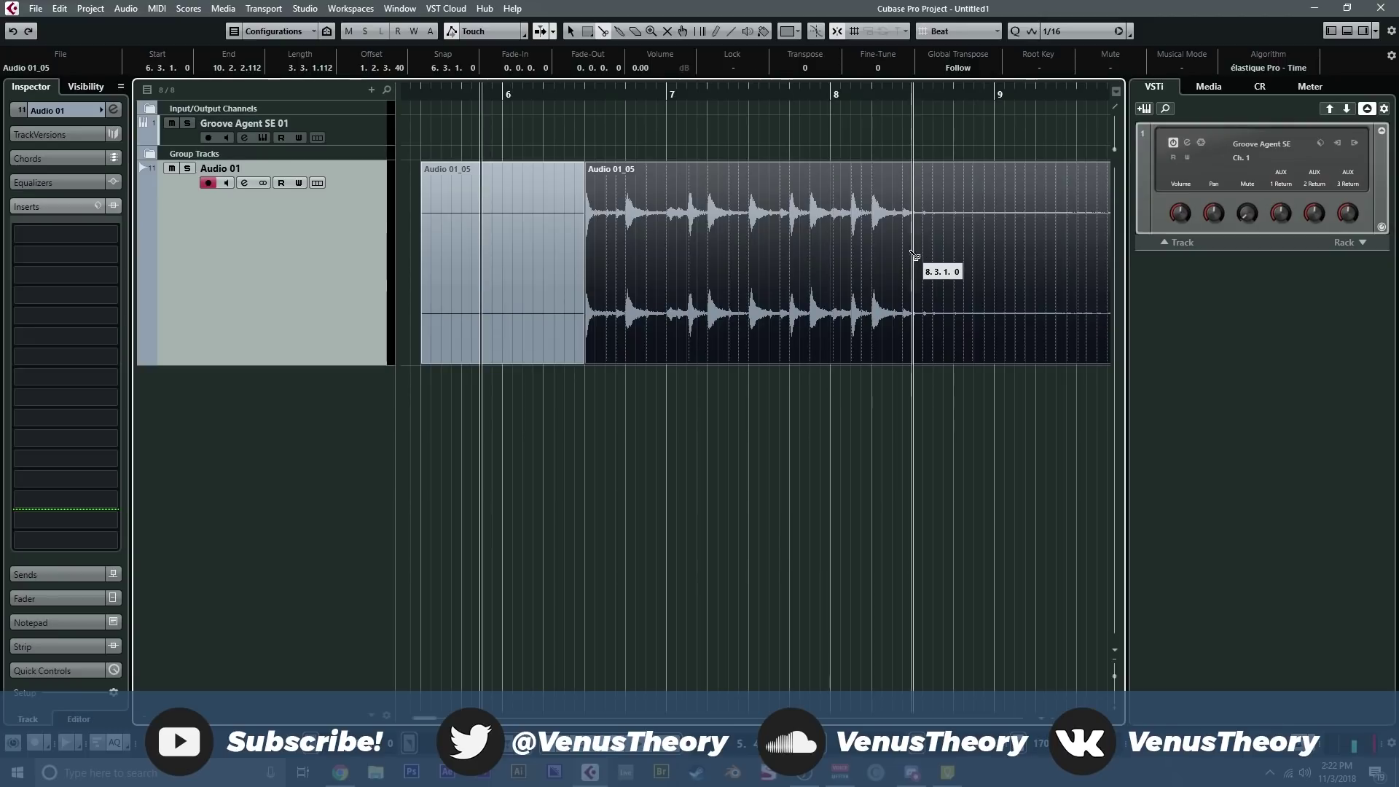
{"action": "left_click", "coordinate": [580, 95]}
{"action": "key", "text": "space"}
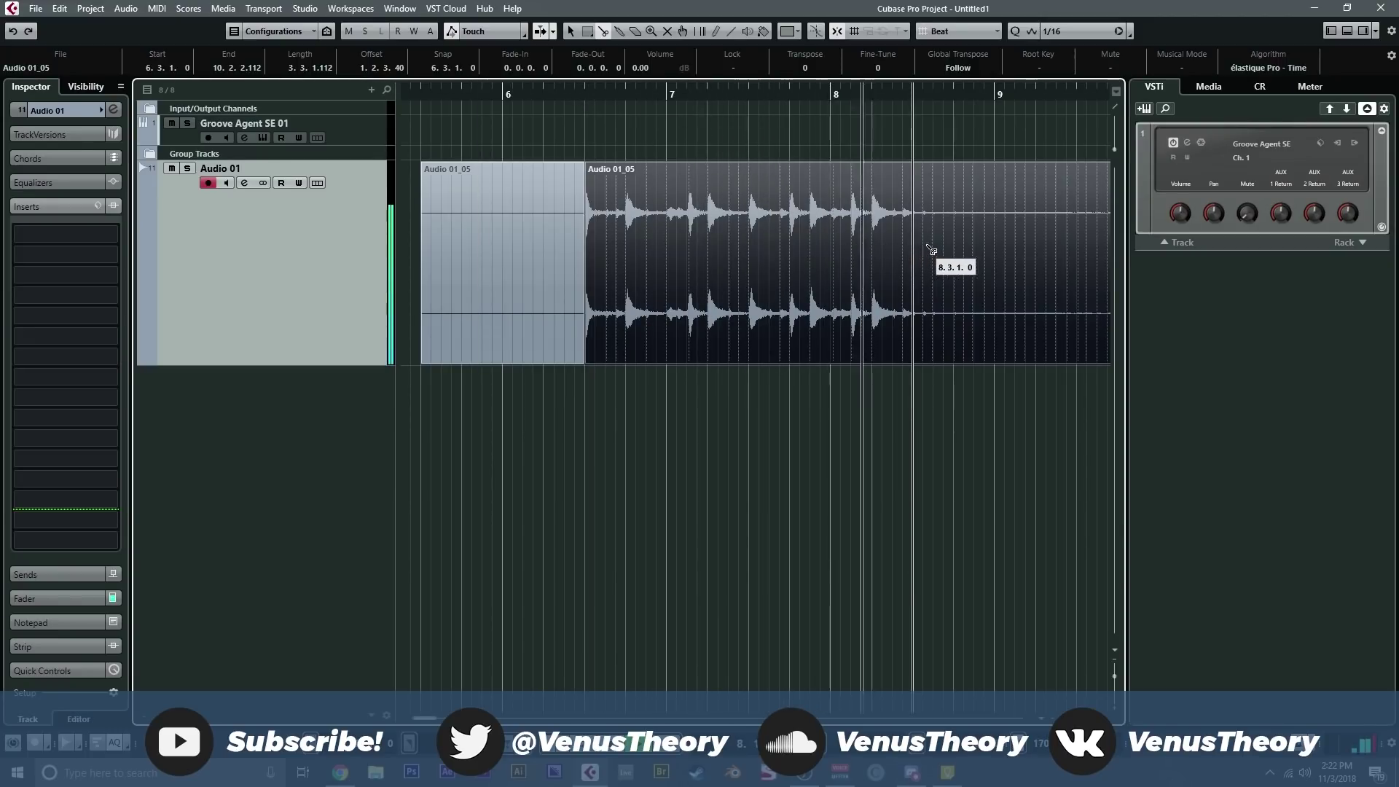
{"action": "key", "text": "space"}
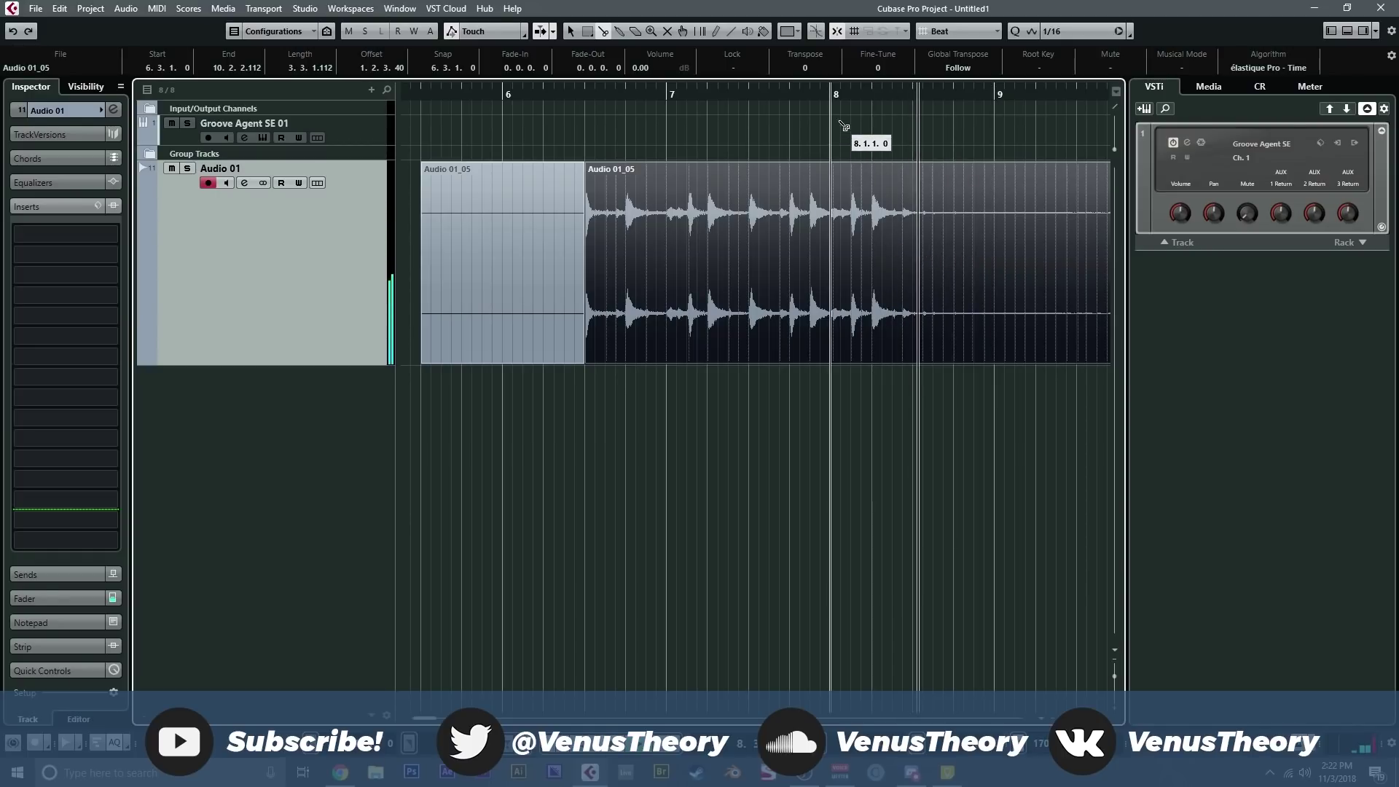
{"action": "left_click", "coordinate": [587, 95]}
- Delete the silent section before the beat and move the remaining event to start at bar 6
{"action": "key", "text": "1"}
{"action": "left_click", "coordinate": [548, 212]}
{"action": "key", "text": "Delete"}
{"action": "left_click_drag", "start_coordinate": [621, 257], "coordinate": [542, 246]}
- Split off the beat's tail at bar 8 and move the tail event to start at 4.2.1.0
{"action": "right_click", "coordinate": [645, 236]}
{"action": "left_click", "coordinate": [692, 243]}
{"action": "left_click", "coordinate": [834, 232]}
{"action": "key", "text": "1"}
{"action": "left_click_drag", "start_coordinate": [845, 228], "coordinate": [669, 291]}
- Try reversing the tail event as a new version placed at bar 4, and undo both changes
{"action": "left_click", "coordinate": [125, 9]}
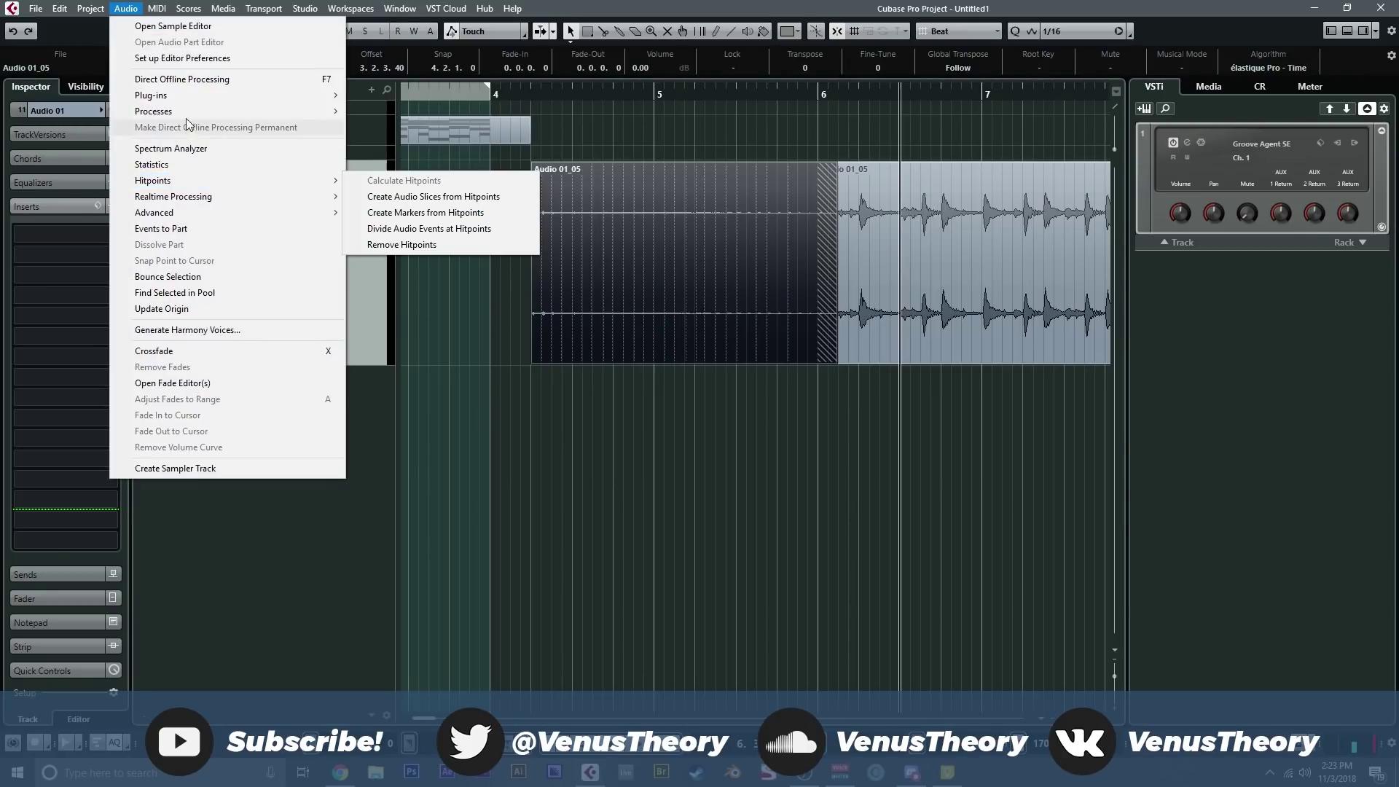
{"action": "mouse_move", "coordinate": [183, 113]}
{"action": "left_click", "coordinate": [411, 253]}
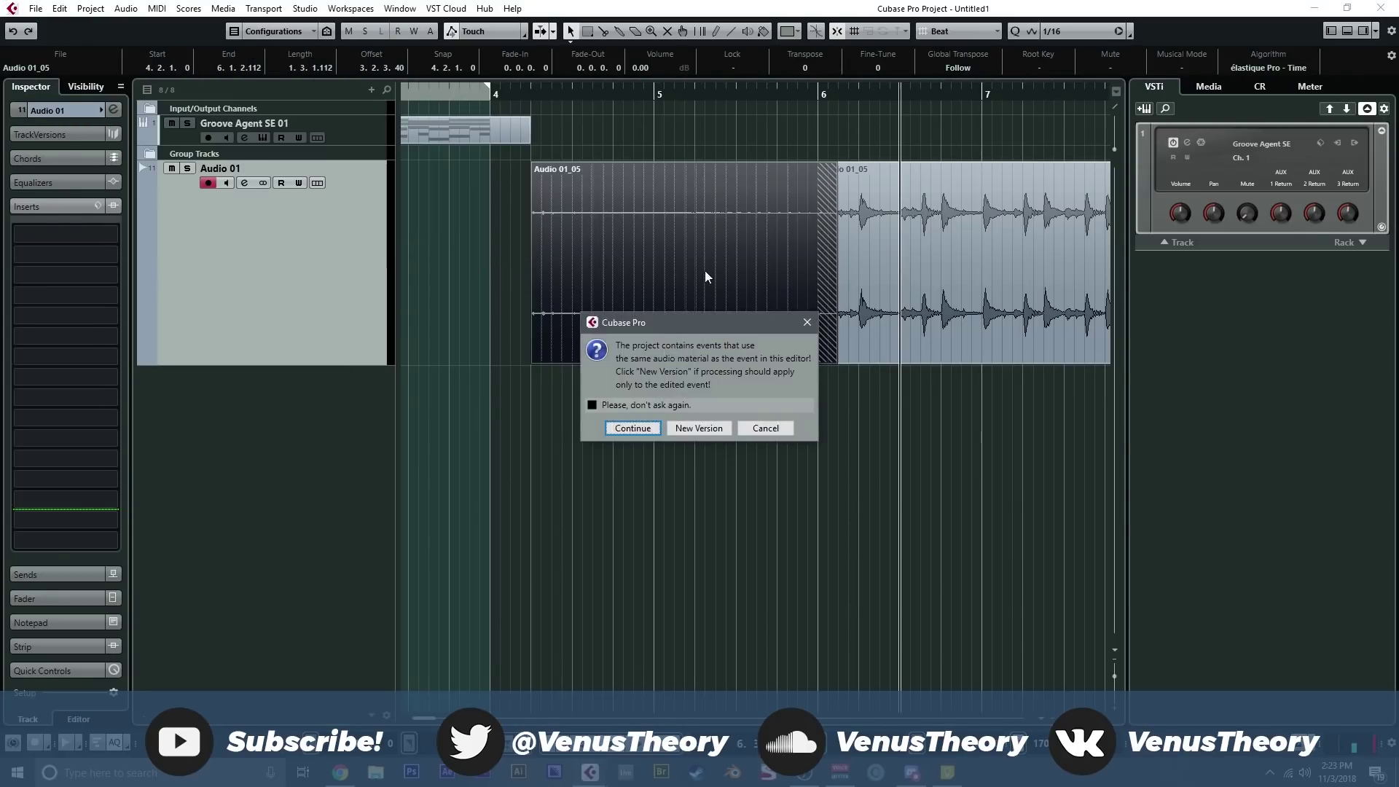
{"action": "left_click", "coordinate": [696, 428]}
{"action": "left_click_drag", "start_coordinate": [751, 319], "coordinate": [719, 309]}
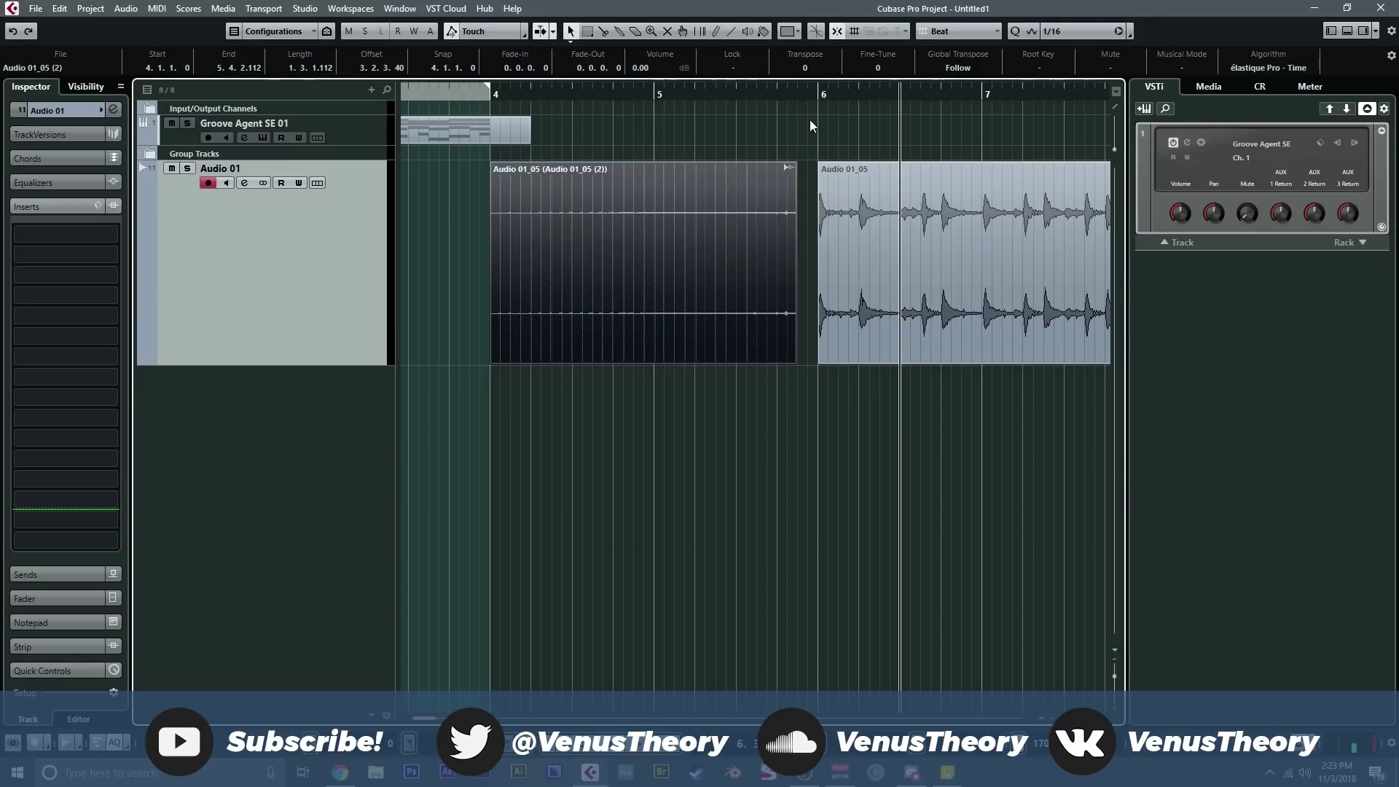
{"action": "key", "text": "ctrl+z"}
{"action": "key", "text": "ctrl+z"}
- Trim the tail event at bar 4 to end at 5.3.1.0 and reverse it as a new version
{"action": "left_click_drag", "start_coordinate": [646, 325], "coordinate": [605, 318]}
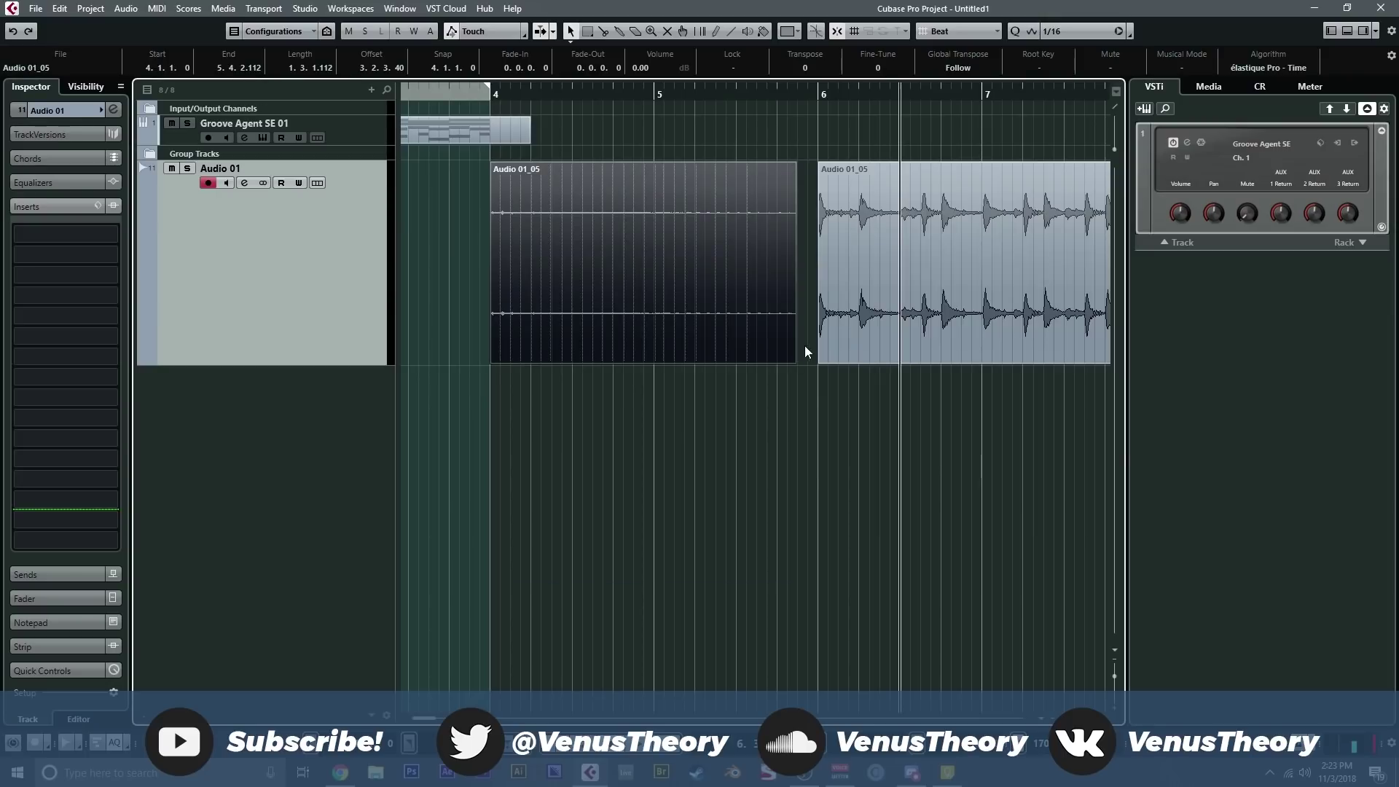
{"action": "left_click_drag", "start_coordinate": [795, 362], "coordinate": [714, 356]}
{"action": "left_click", "coordinate": [121, 9]}
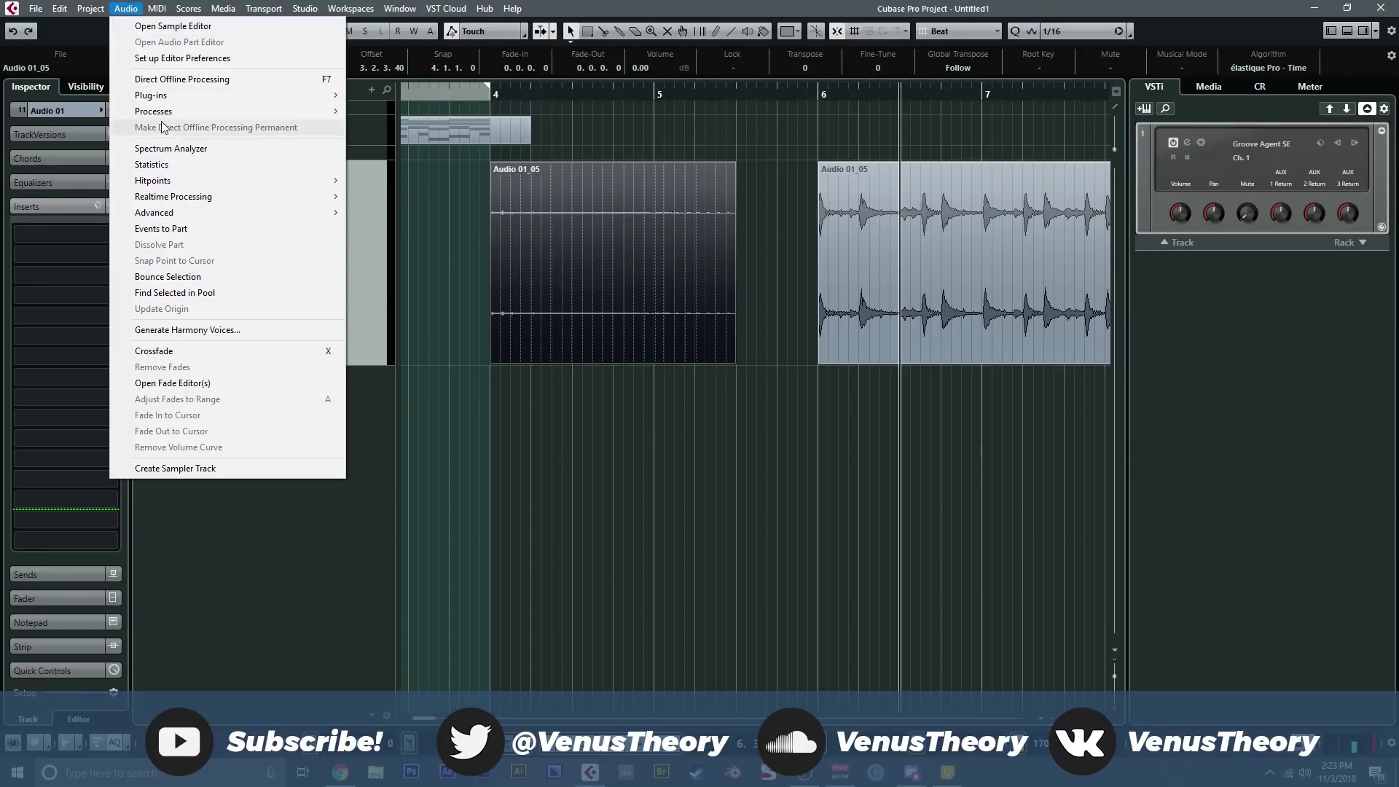
{"action": "mouse_move", "coordinate": [168, 111]}
{"action": "left_click", "coordinate": [403, 252]}
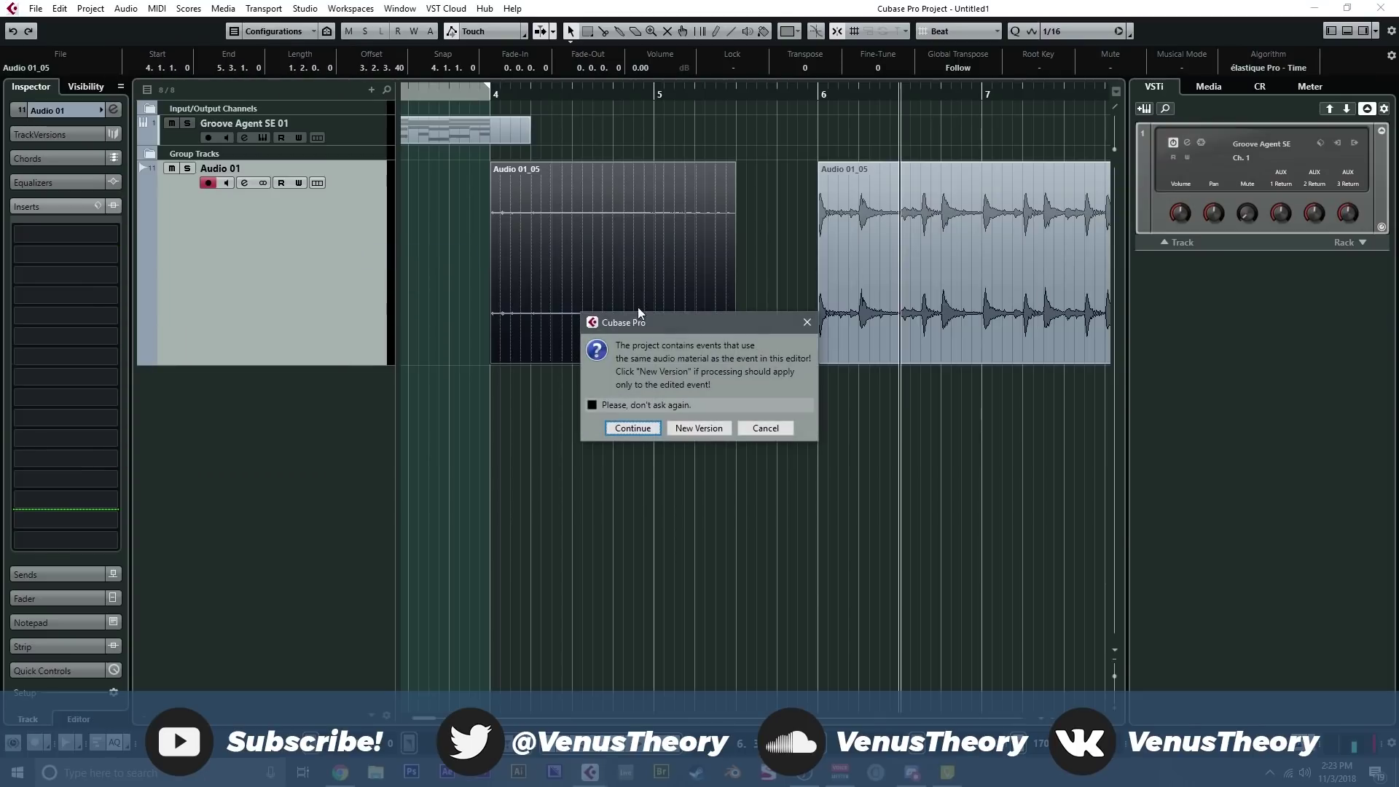
{"action": "left_click", "coordinate": [689, 431]}
- Move the reversed tail event to start at 4.3.1.0 so it leads into the beat, and play it back
{"action": "left_click_drag", "start_coordinate": [623, 290], "coordinate": [691, 290]}
{"action": "left_click", "coordinate": [594, 95]}
{"action": "key", "text": "space"}
{"action": "scroll", "coordinate": [533, 283], "scroll_direction": "right", "scroll_amount": 4}
{"action": "scroll", "coordinate": [691, 302], "scroll_direction": "left", "scroll_amount": 4}
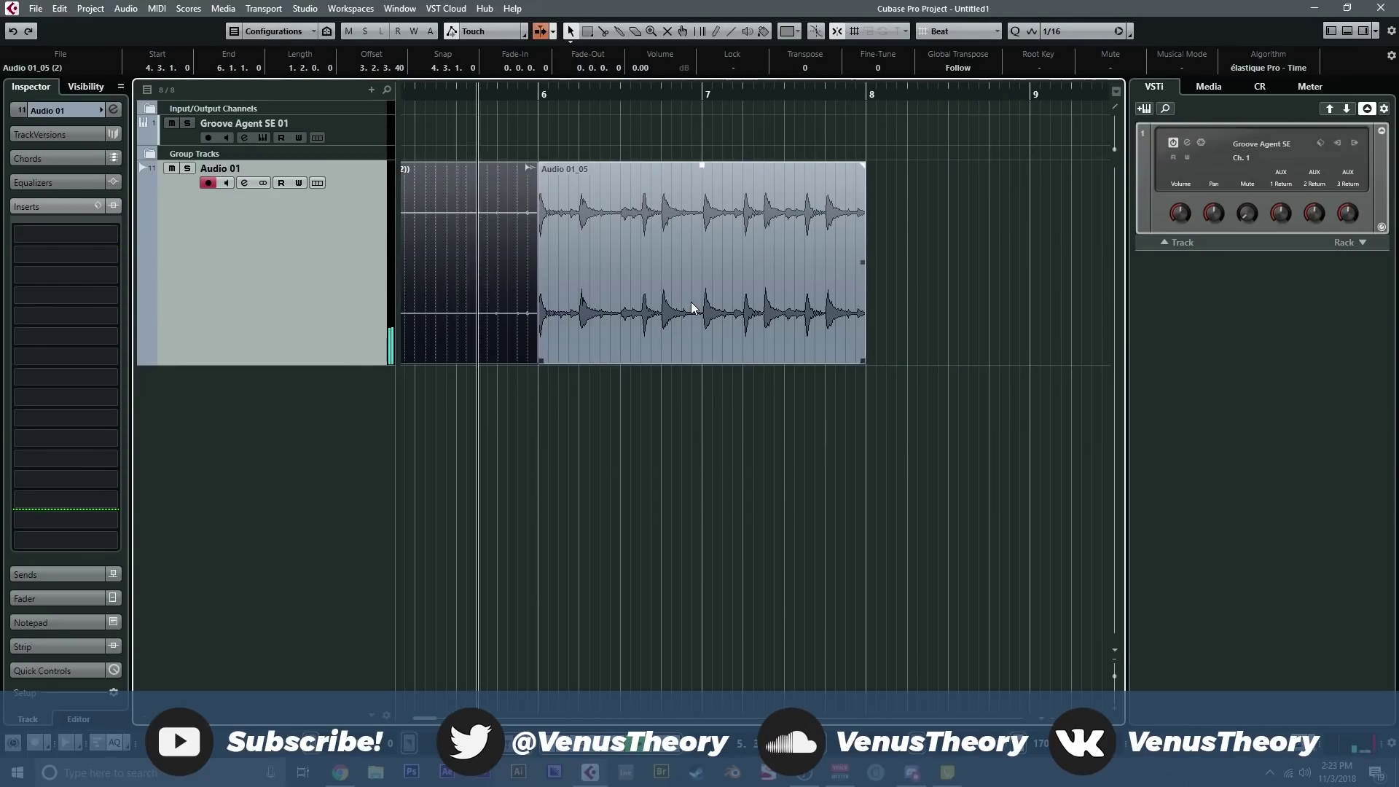
- Duplicate the beat event at bar 6 three times so the copies fill the track up to bar 14
{"action": "left_click", "coordinate": [691, 301]}
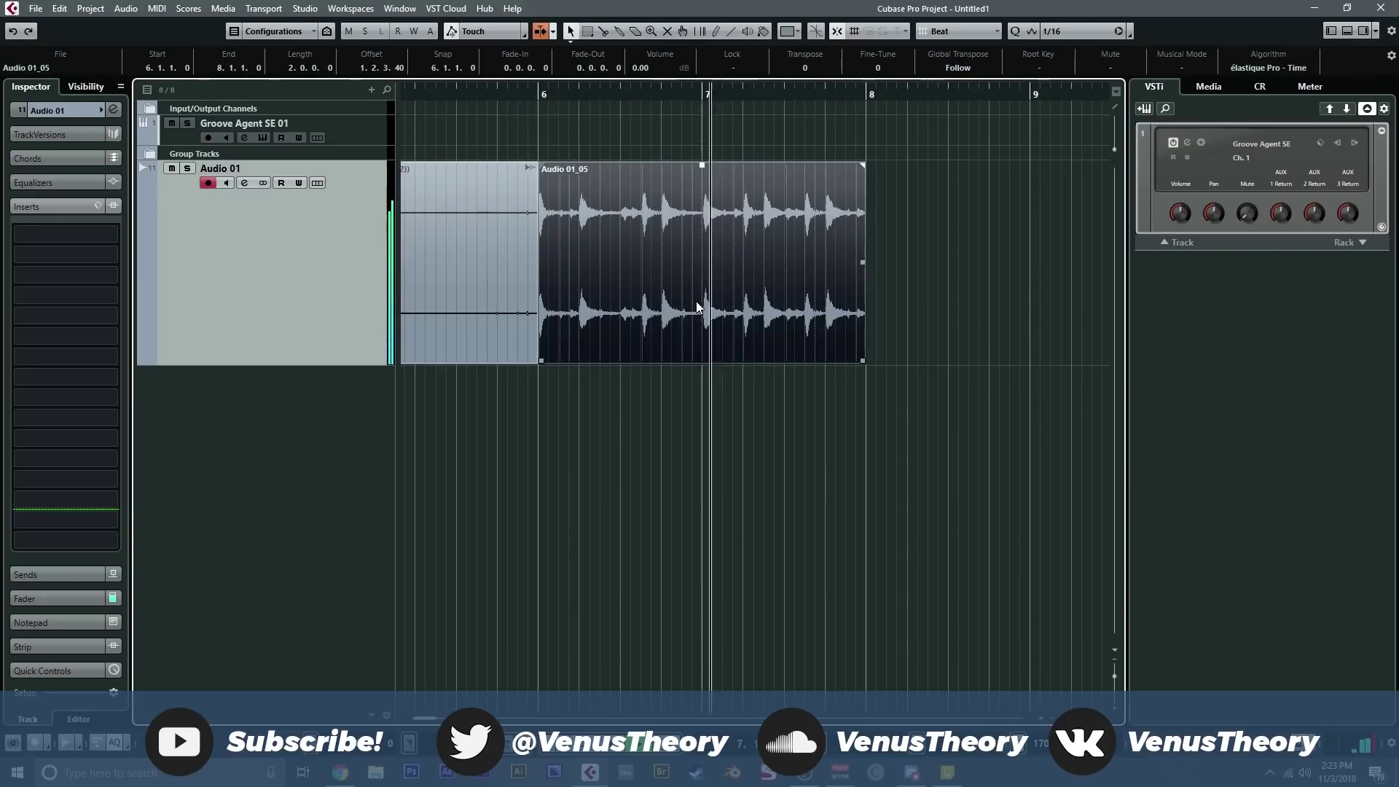
{"action": "key", "text": "ctrl+d"}
{"action": "scroll", "coordinate": [815, 309], "scroll_direction": "right", "scroll_amount": 6}
{"action": "key", "text": "g"}
{"action": "key", "text": "g"}
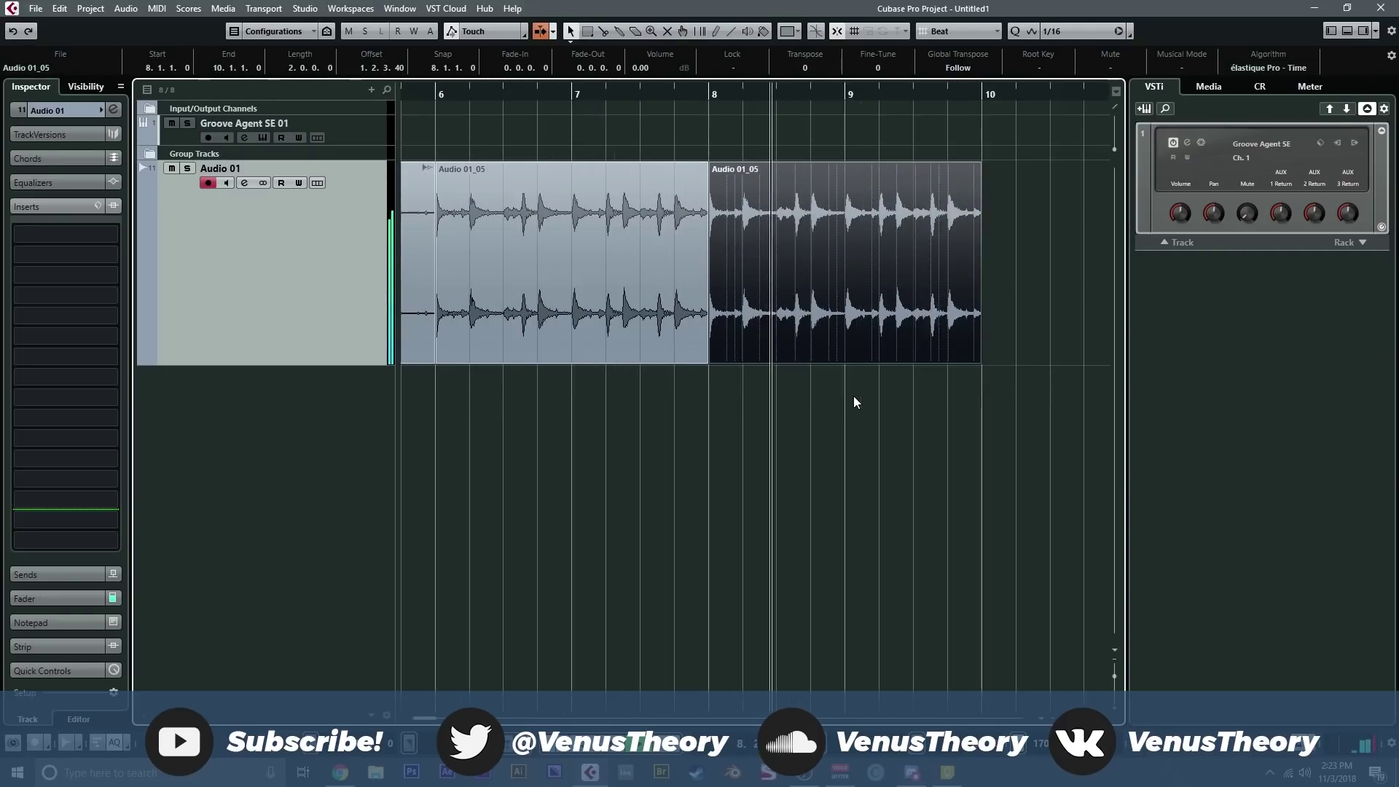
{"action": "key", "text": "ctrl+d"}
{"action": "key", "text": "ctrl+d"}
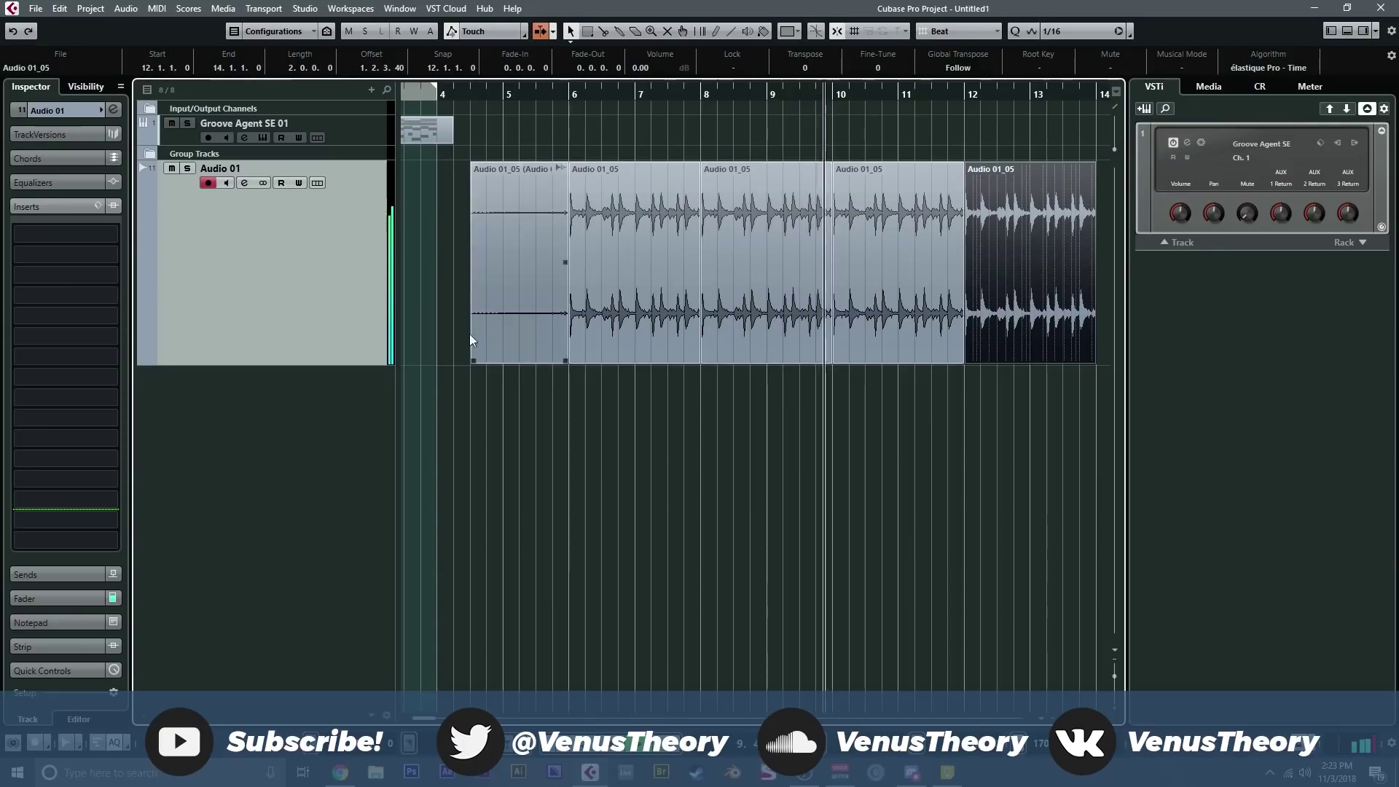
{"action": "key", "text": "g"}
{"action": "key", "text": "g"}
- Set the stretch algorithm of all events on Audio 01 to élastique Pro - Tape and enable Musical Mode
{"action": "left_click_drag", "start_coordinate": [952, 264], "coordinate": [528, 274]}
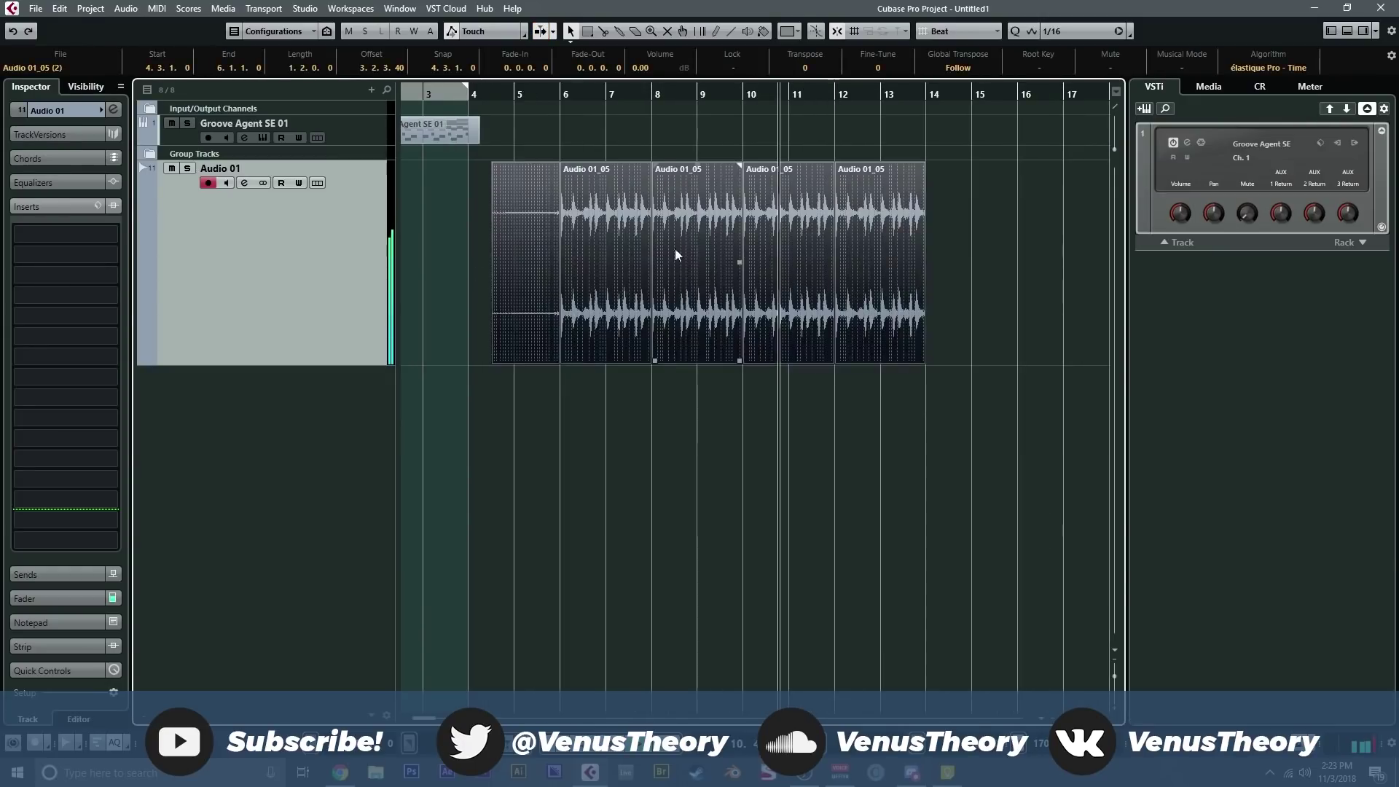
{"action": "left_click", "coordinate": [1249, 67]}
{"action": "mouse_move", "coordinate": [1253, 81]}
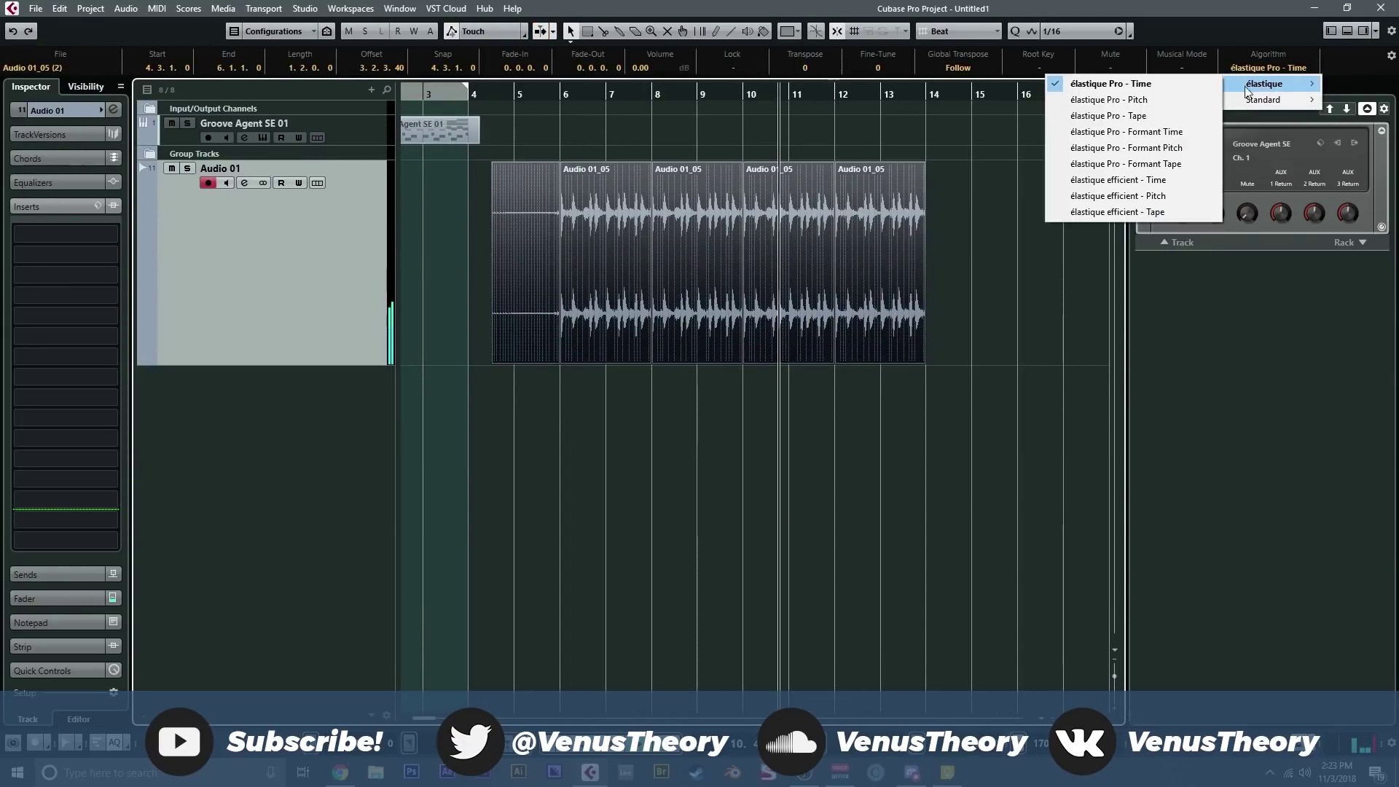
{"action": "left_click", "coordinate": [1162, 119]}
{"action": "left_click", "coordinate": [1191, 68]}
- Lower the project tempo to about 151, play the beat from bar 5, and raise the tempo to about 181
{"action": "scroll", "coordinate": [1041, 743], "scroll_direction": "down", "scroll_amount": 19}
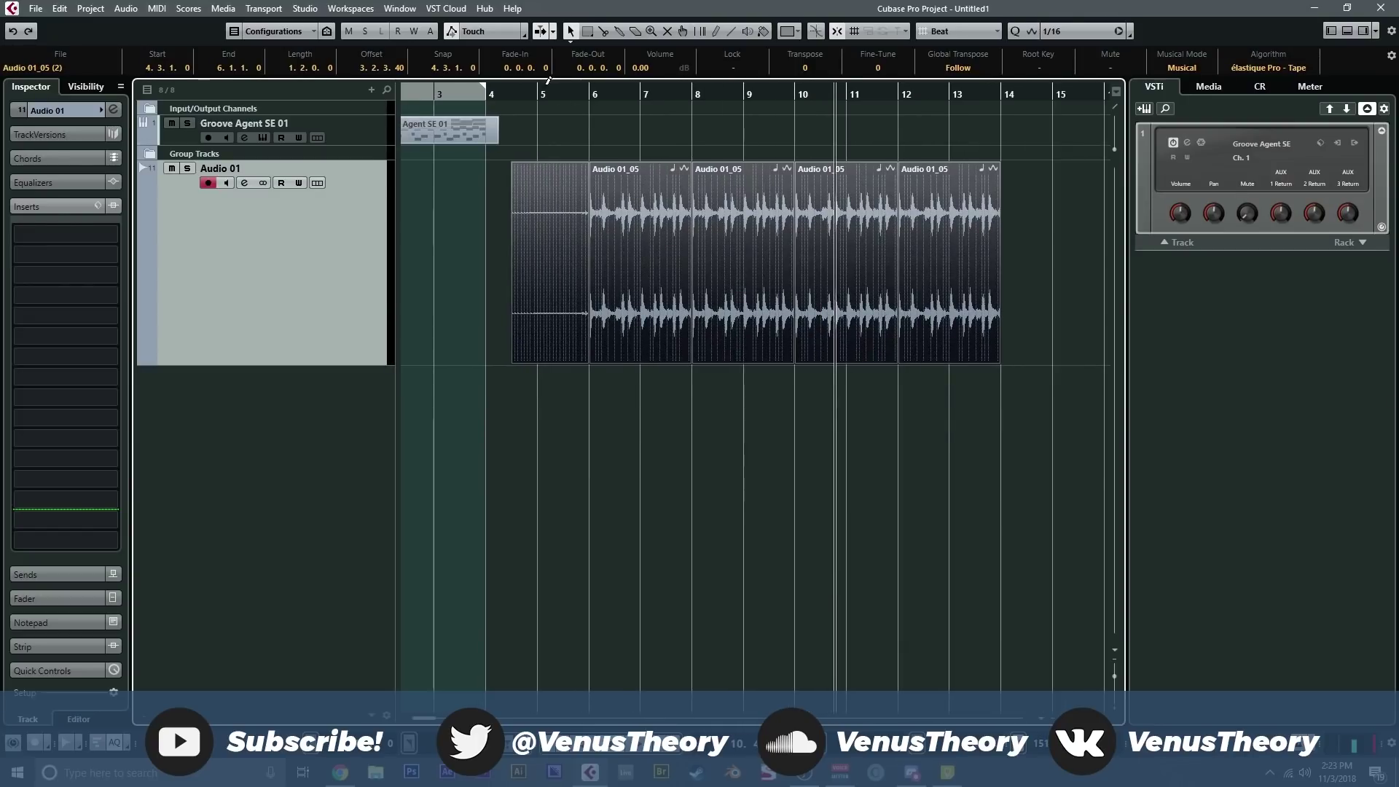
{"action": "left_click", "coordinate": [537, 92]}
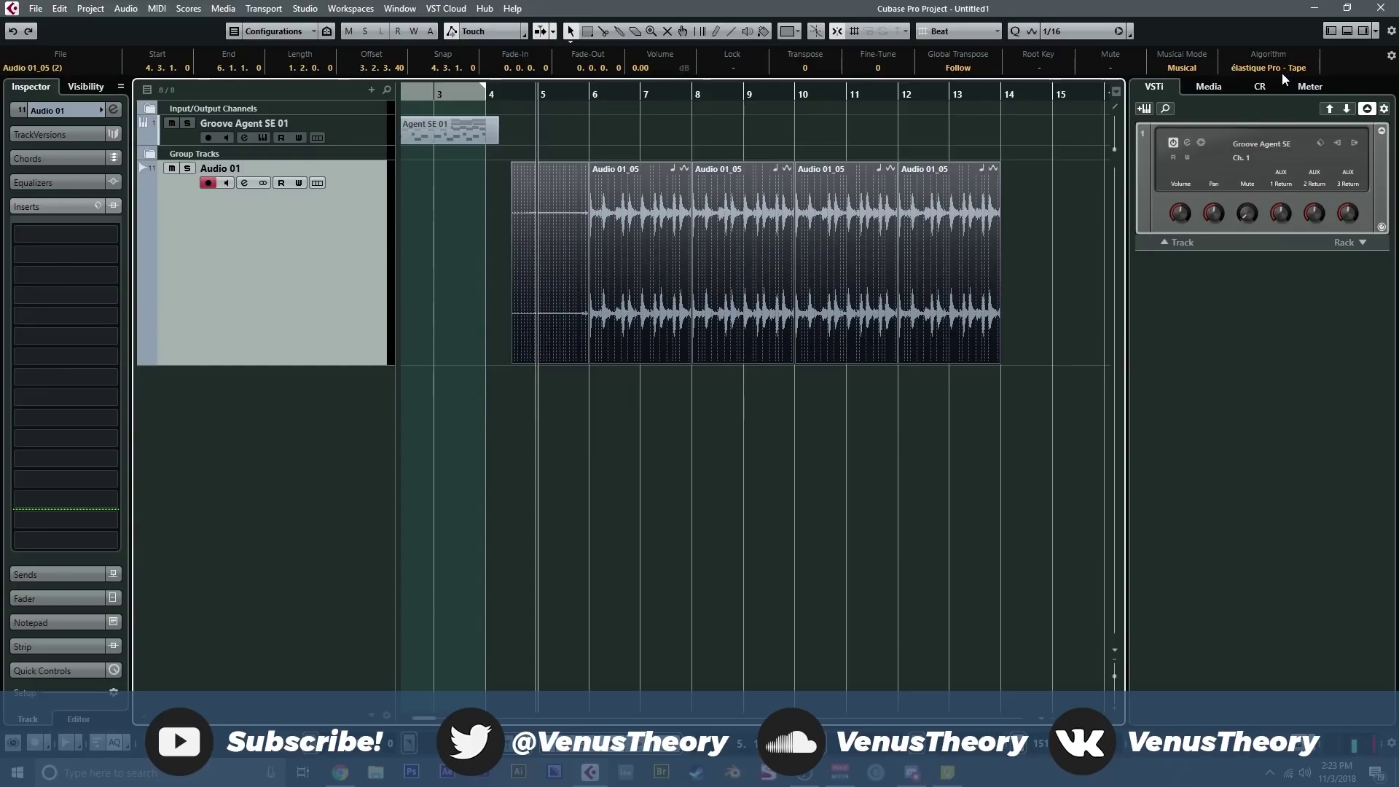
{"action": "key", "text": "space"}
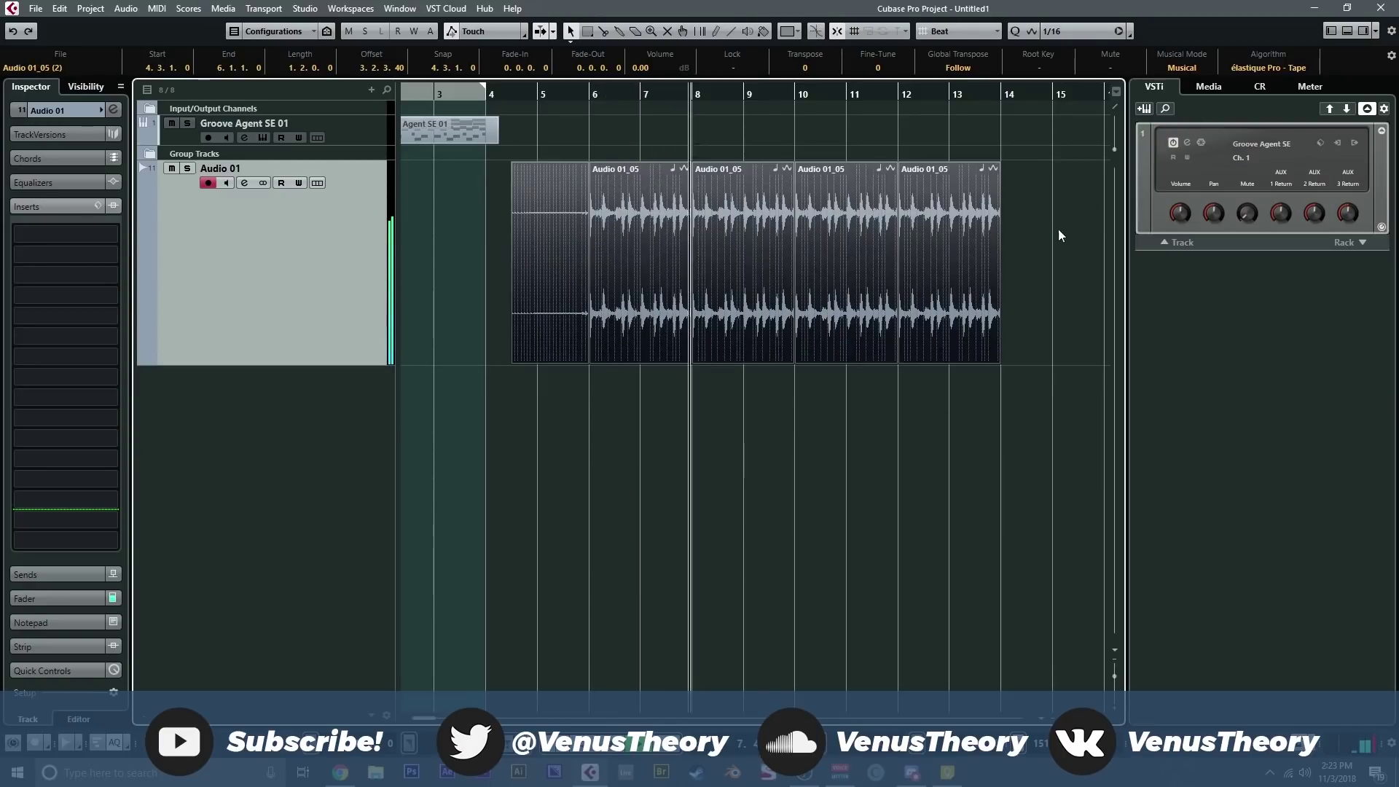
{"action": "left_click_drag", "start_coordinate": [1044, 750], "coordinate": [1046, 682]}
{"action": "left_click", "coordinate": [517, 94]}
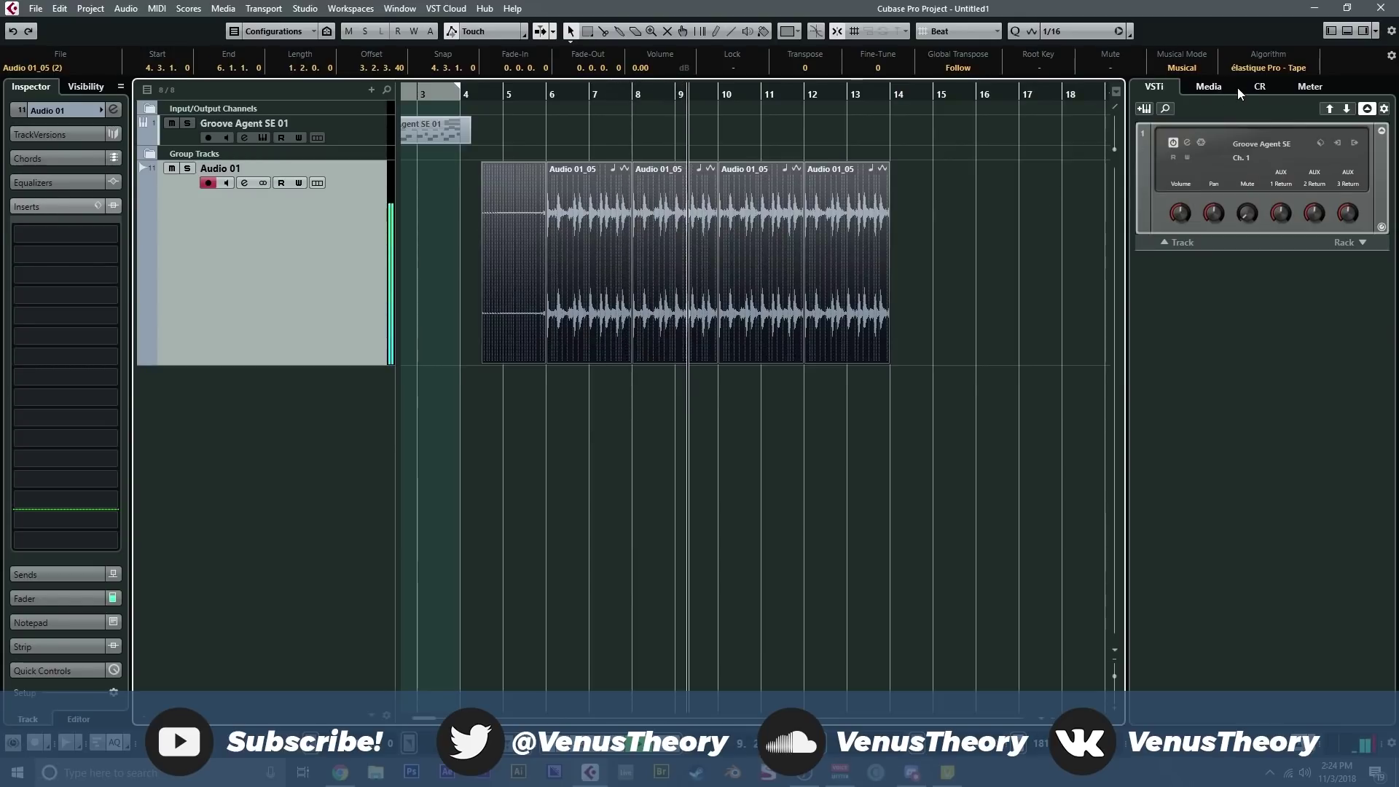
- Turn off Musical Mode for the selected events and set the project tempo back to 170
{"action": "left_click", "coordinate": [1182, 67]}
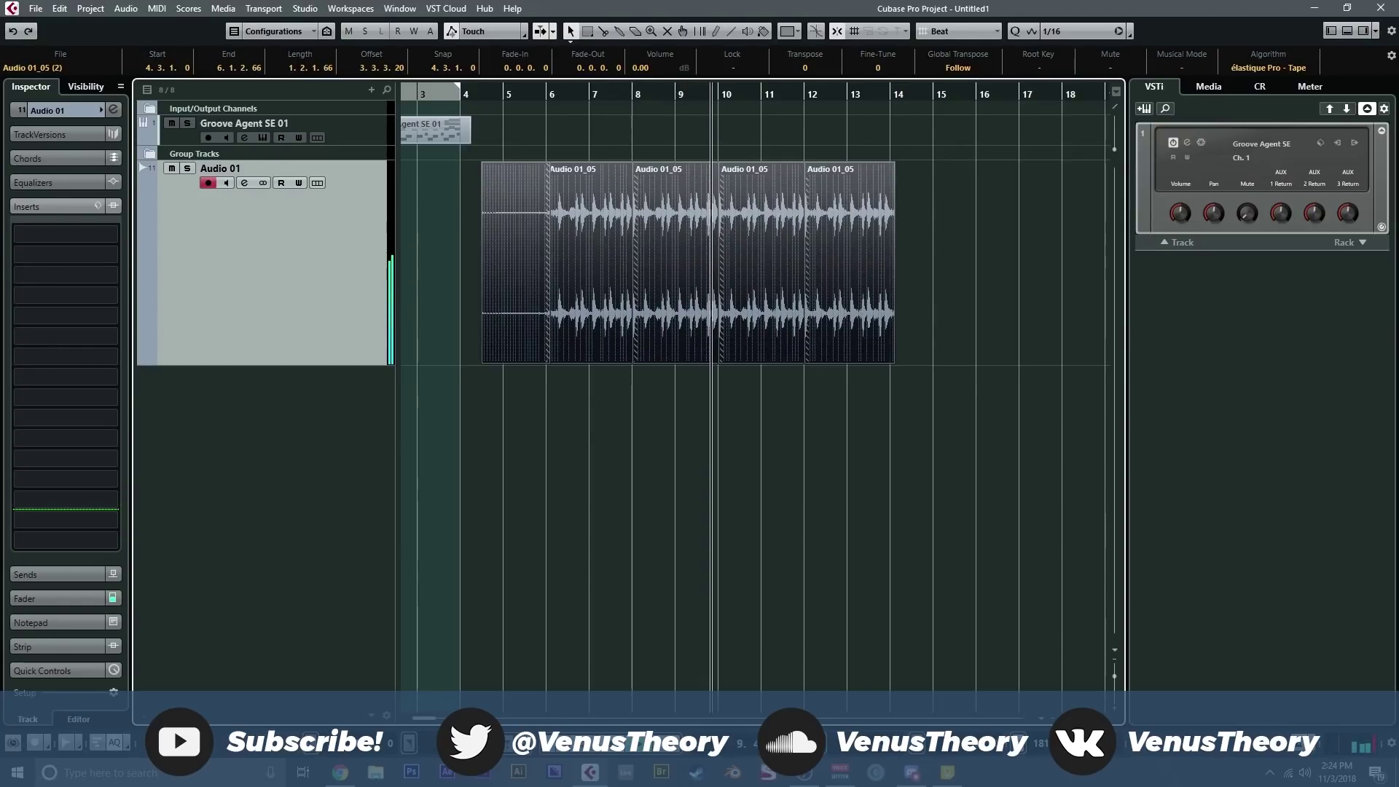
{"action": "scroll", "coordinate": [1049, 744], "scroll_direction": "down", "scroll_amount": 12}
{"action": "scroll", "coordinate": [1050, 744], "scroll_direction": "up", "scroll_amount": 1}
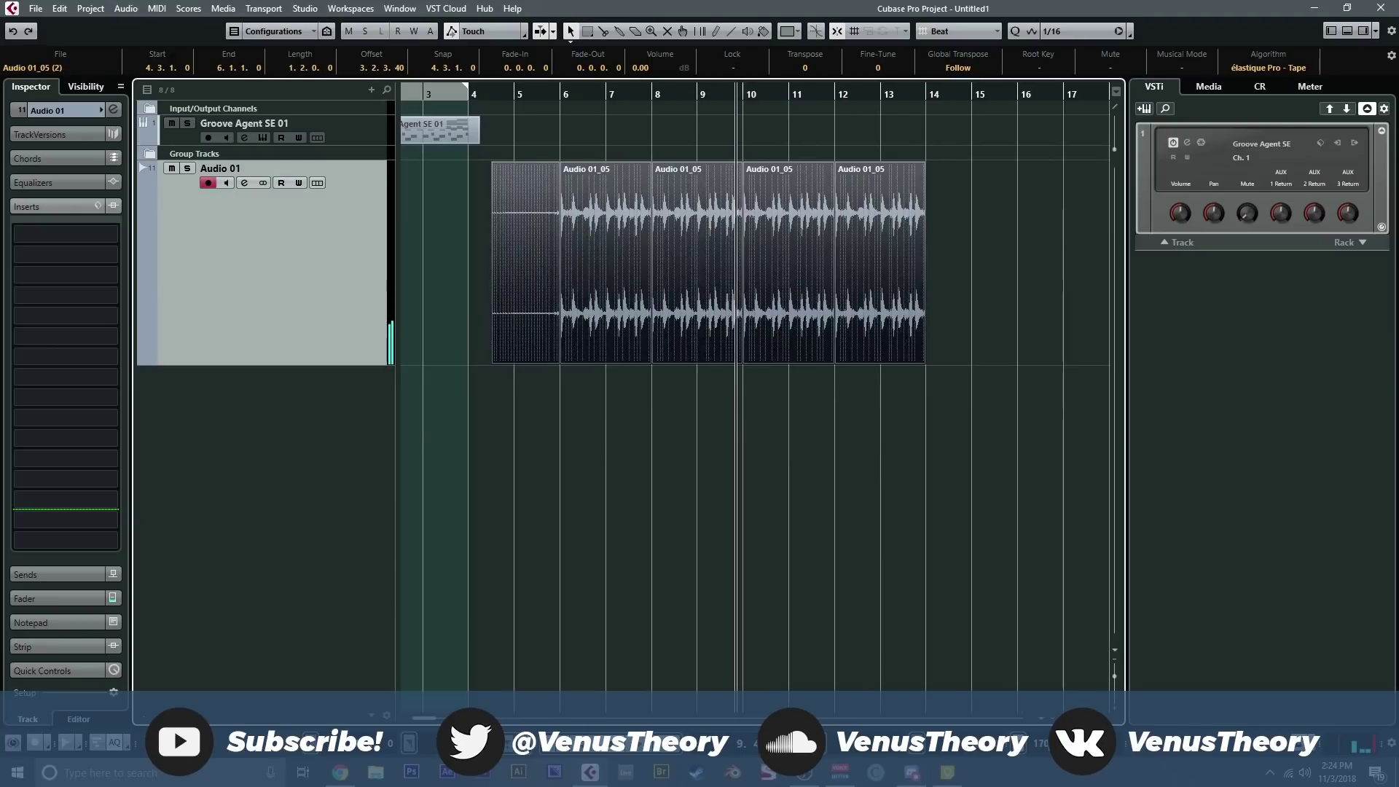
{"action": "left_click", "coordinate": [920, 403]}
{"action": "key", "text": "h"}
{"action": "key", "text": "h"}
{"action": "key", "text": "h"}
{"action": "key", "text": "h"}
{"action": "key", "text": "h"}
{"action": "key", "text": "h"}
{"action": "key", "text": "h"}
{"action": "key", "text": "h"}
{"action": "key", "text": "h"}
{"action": "key", "text": "h"}
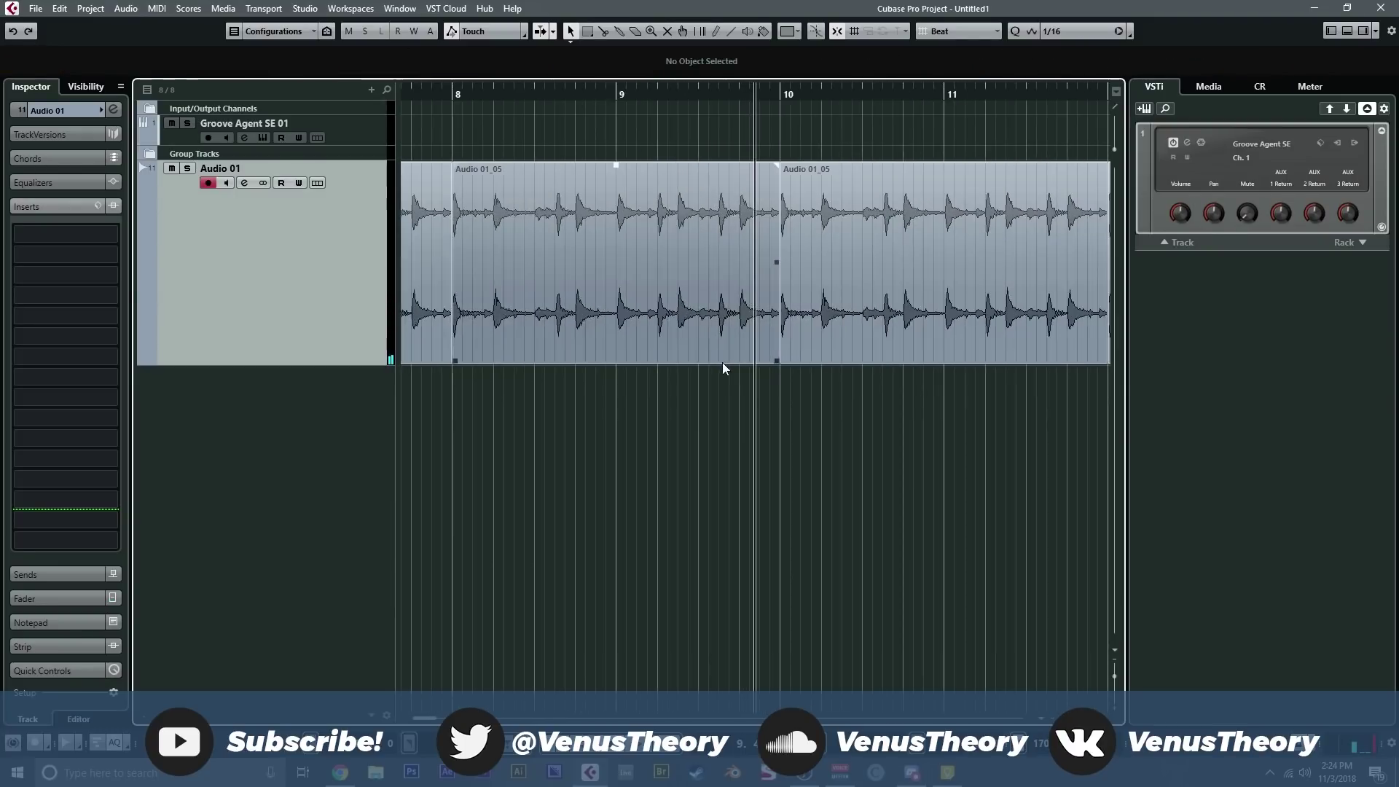
{"action": "key", "text": "g"}
{"action": "key", "text": "g"}
{"action": "key", "text": "g"}
{"action": "key", "text": "g"}
{"action": "key", "text": "g"}
{"action": "key", "text": "g"}
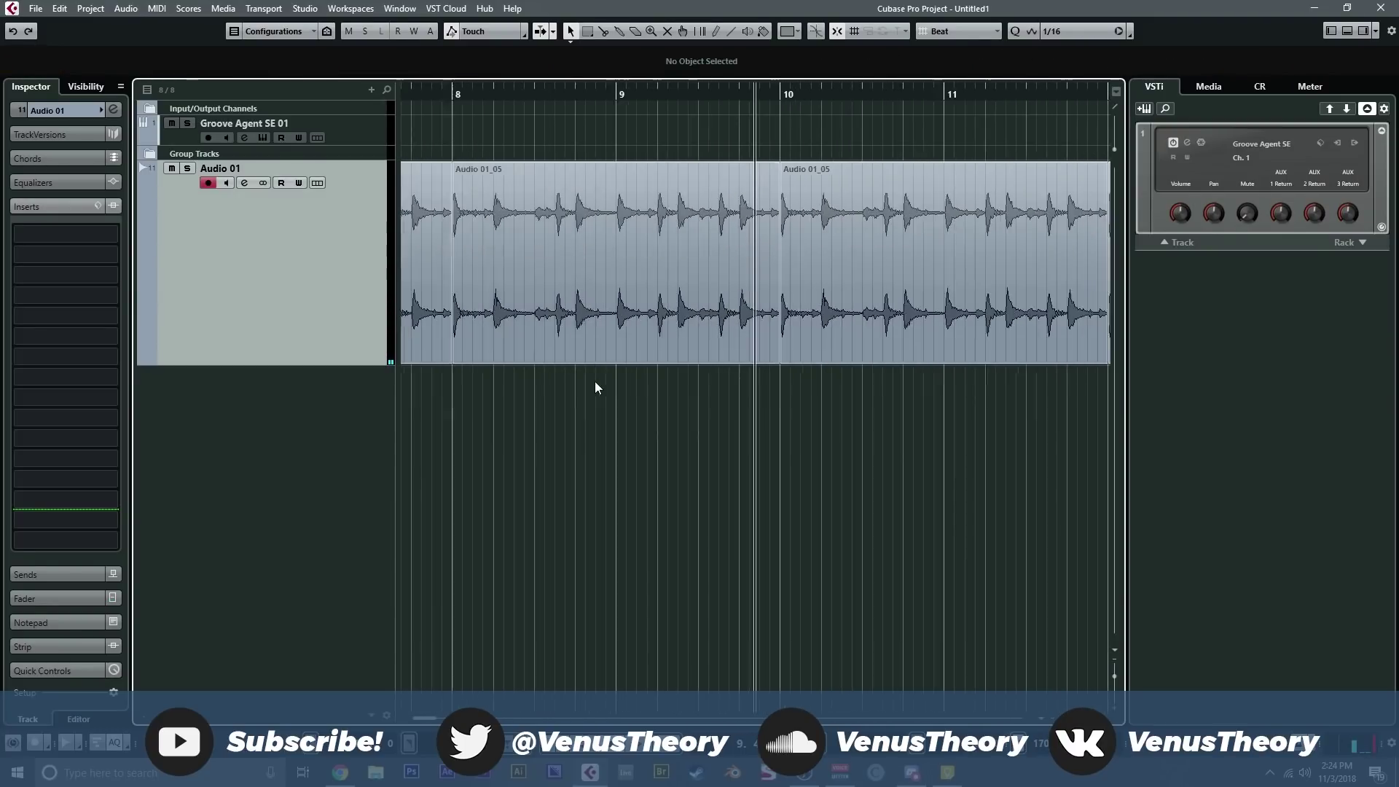
- Add an instrument track with Groove Agent SE as its instrument, routed to Stereo Out
{"action": "right_click", "coordinate": [298, 469]}
{"action": "left_click", "coordinate": [348, 166]}
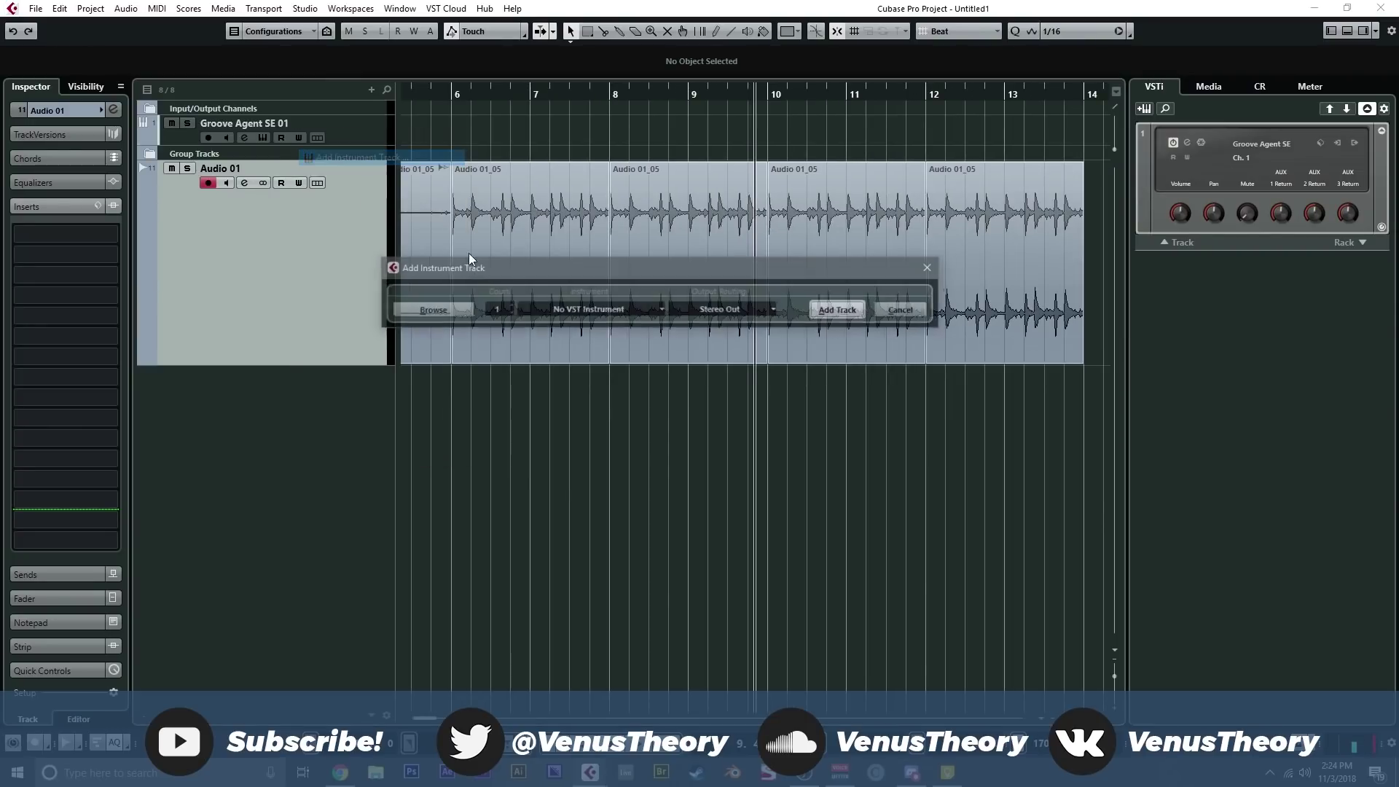
{"action": "left_click", "coordinate": [531, 310]}
{"action": "left_click", "coordinate": [537, 376]}
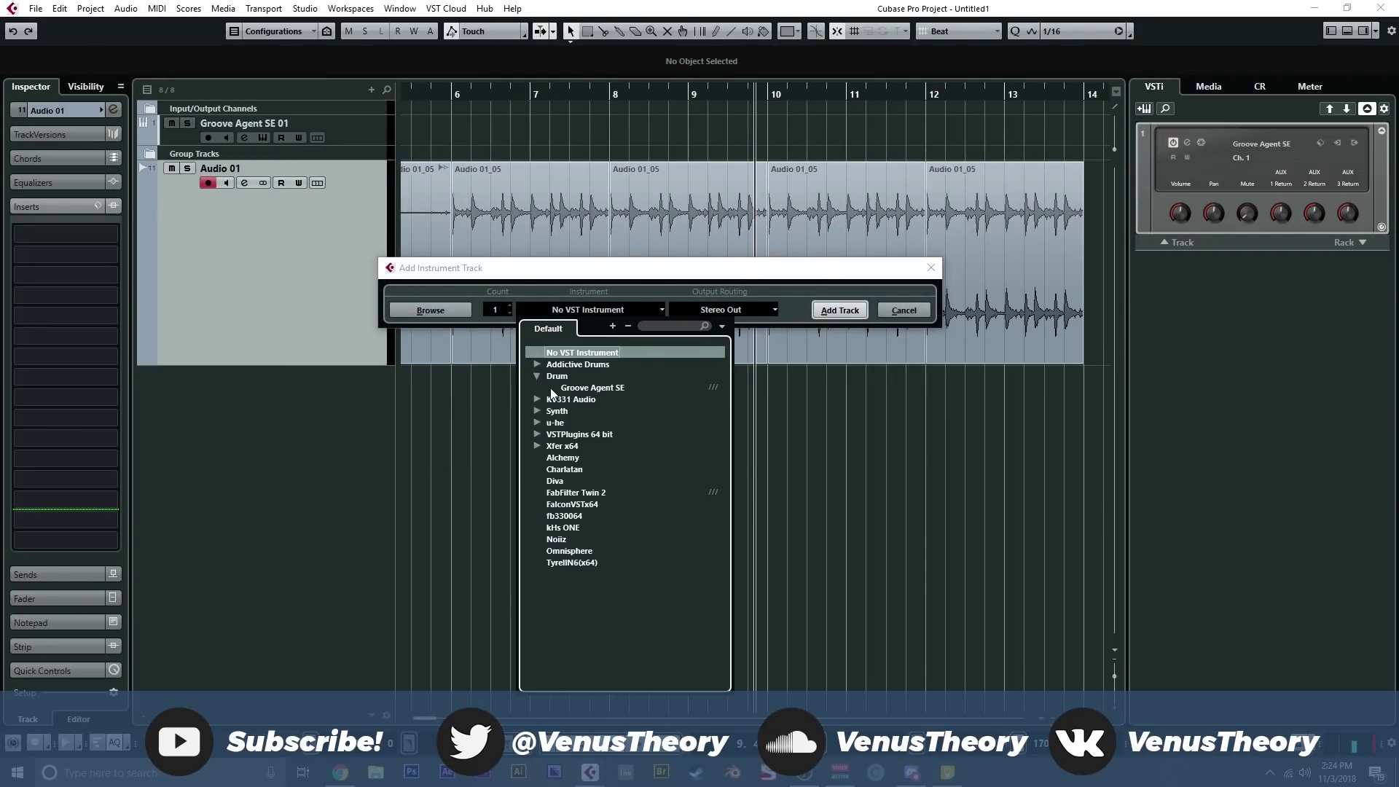
{"action": "left_click", "coordinate": [547, 387]}
{"action": "left_click", "coordinate": [824, 316]}
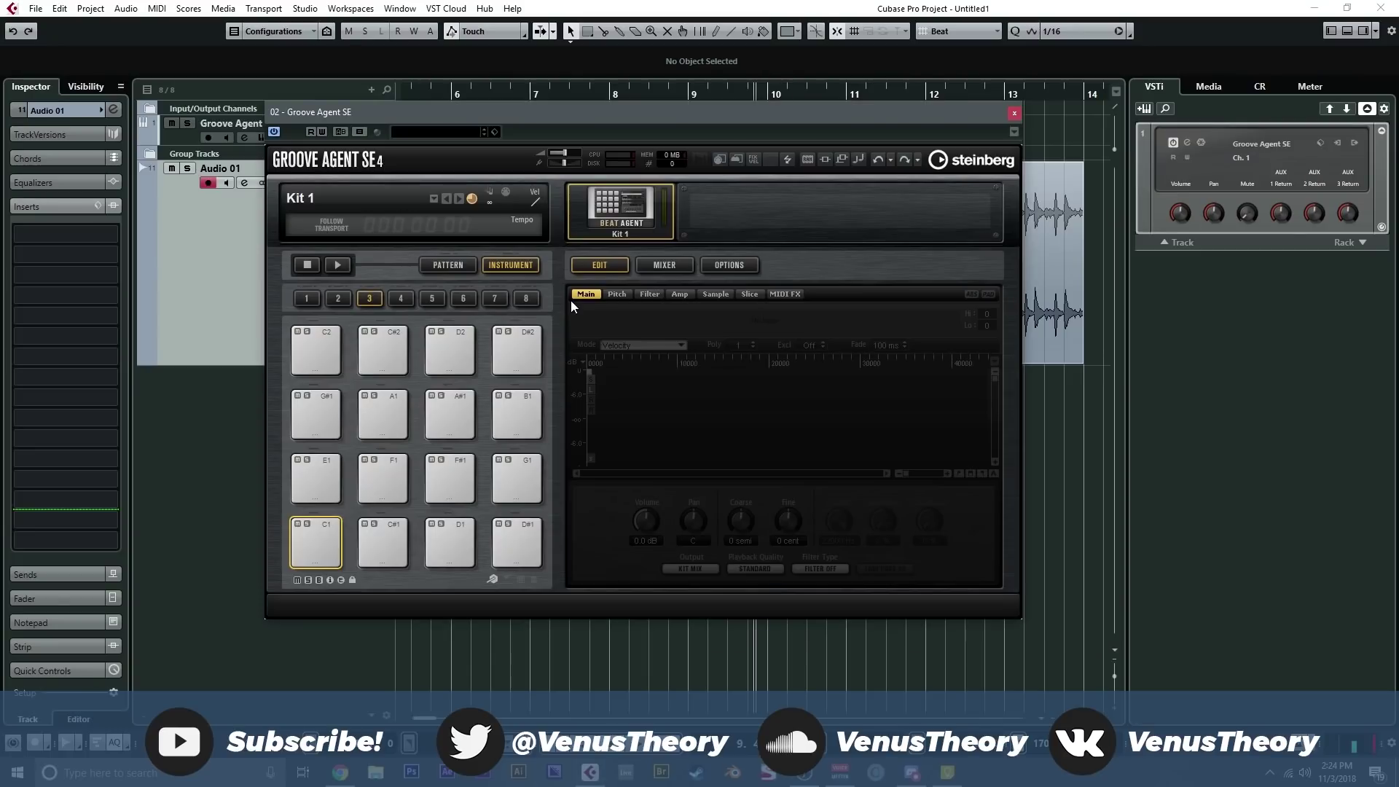
- Load the beat event at bar 12 onto Groove Agent pad C1 and create slices from it
{"action": "left_click_drag", "start_coordinate": [584, 112], "coordinate": [476, 139]}
{"action": "left_click", "coordinate": [1005, 272]}
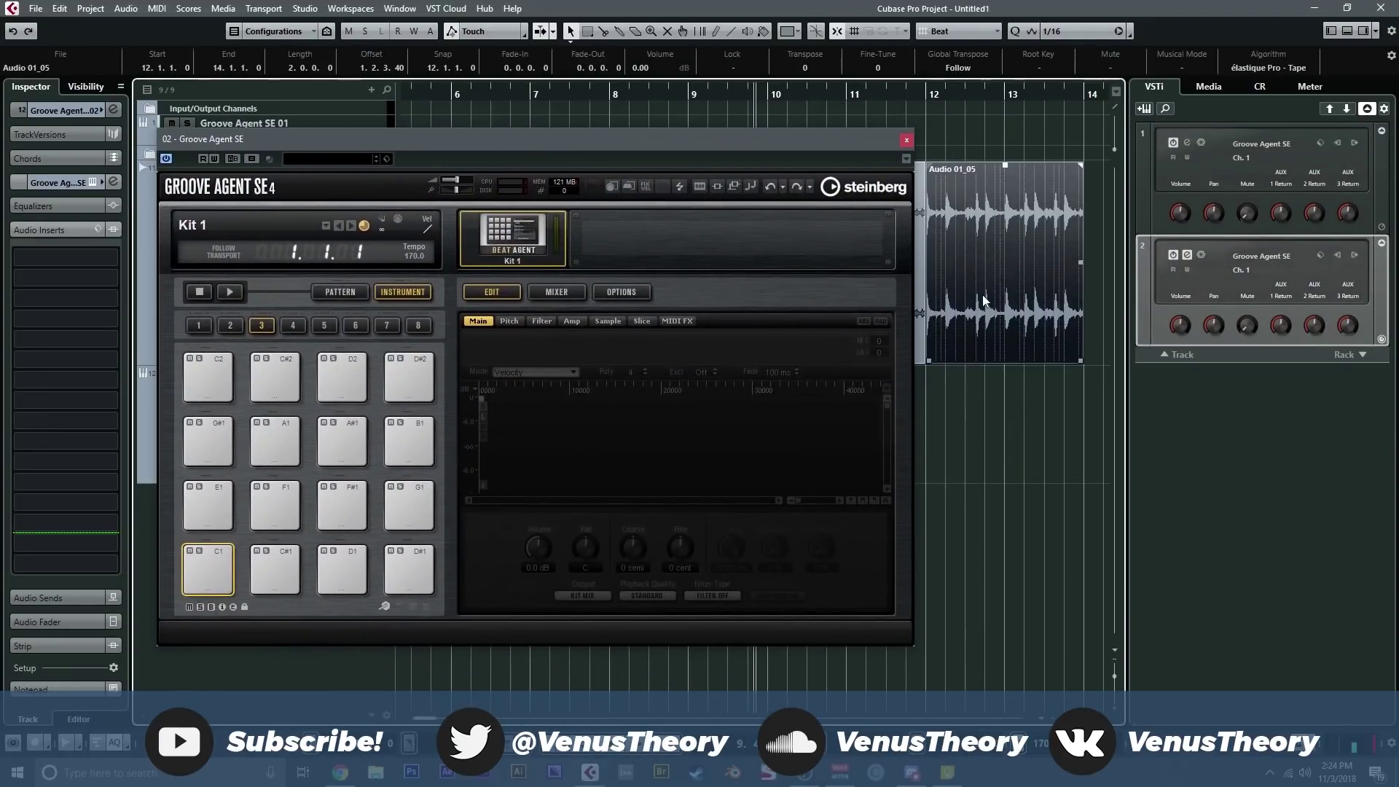
{"action": "left_click_drag", "start_coordinate": [258, 590], "coordinate": [215, 586]}
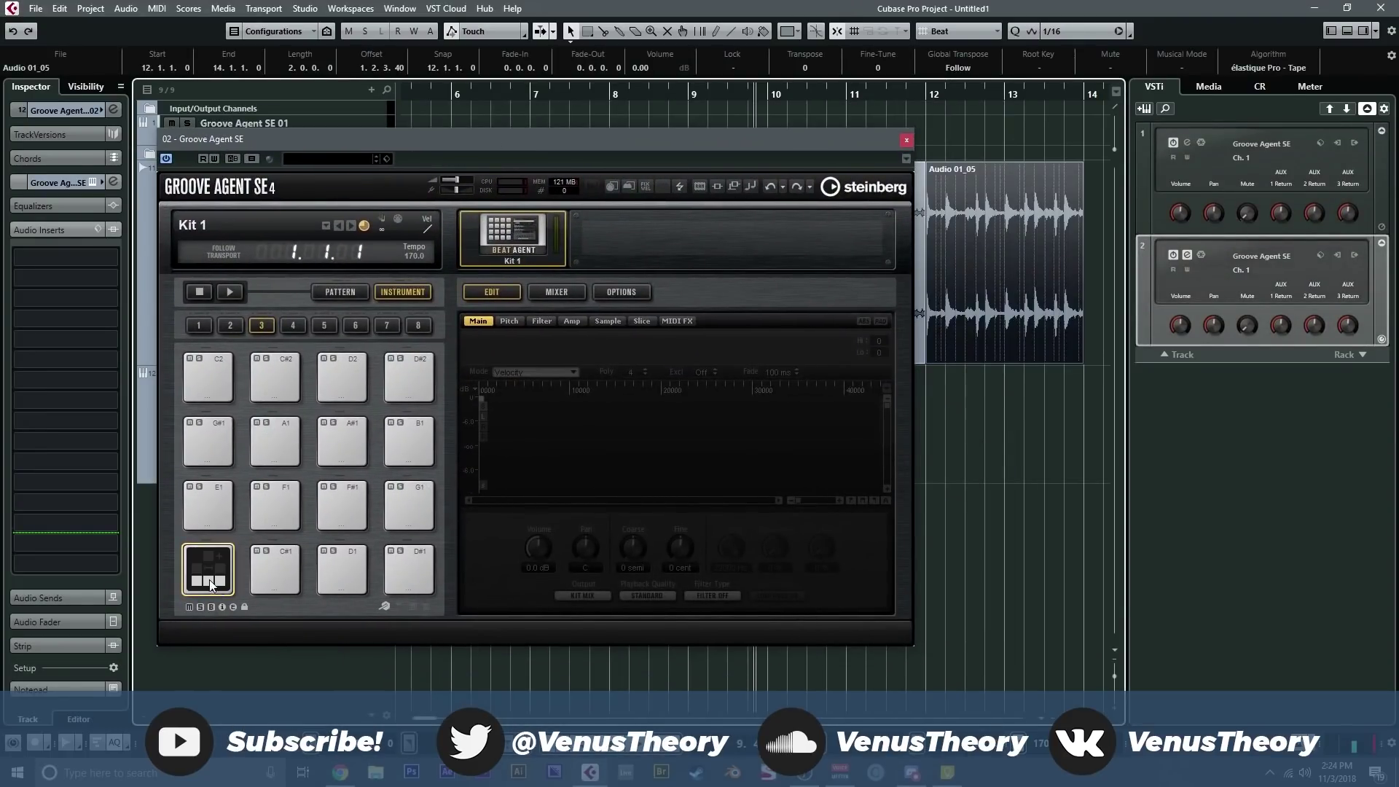
{"action": "left_click", "coordinate": [644, 325]}
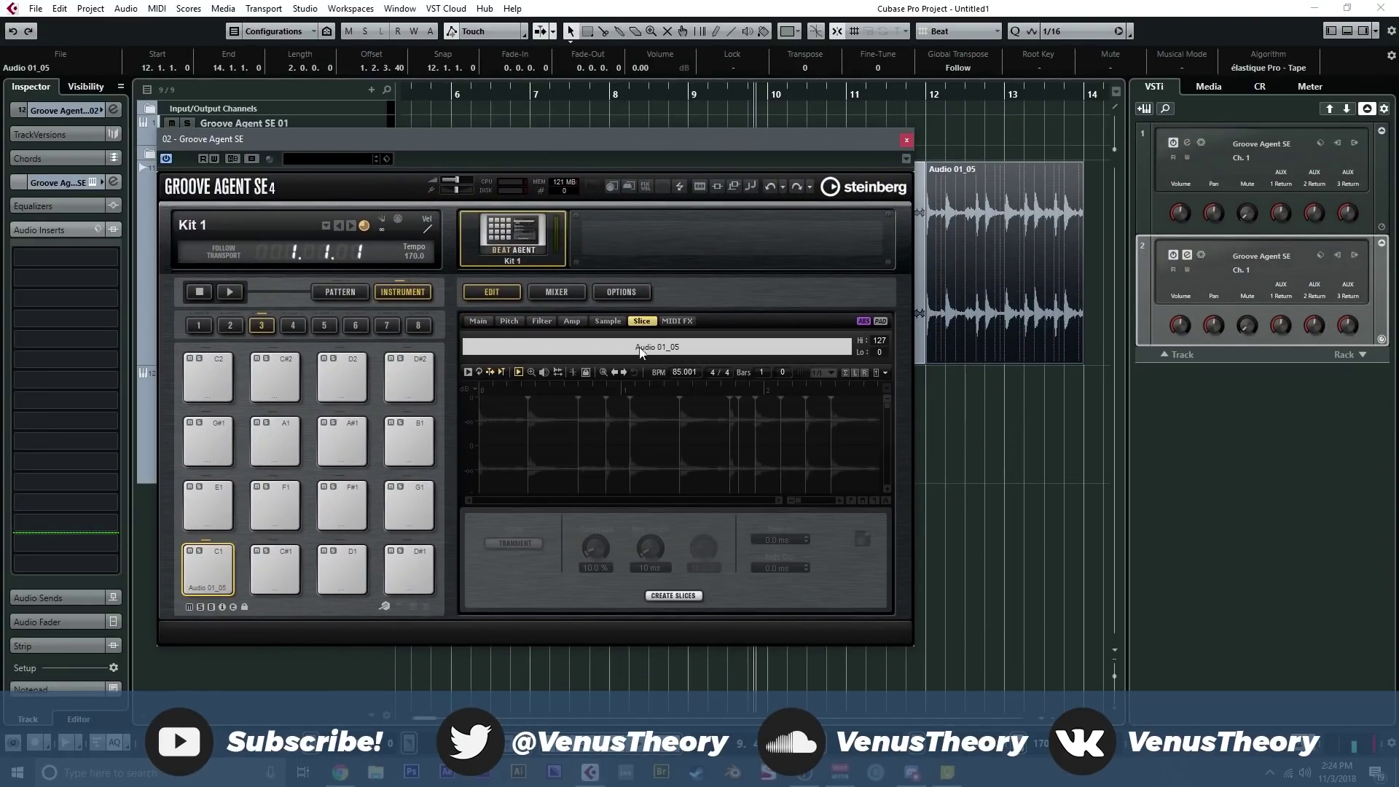
{"action": "left_click", "coordinate": [669, 596]}
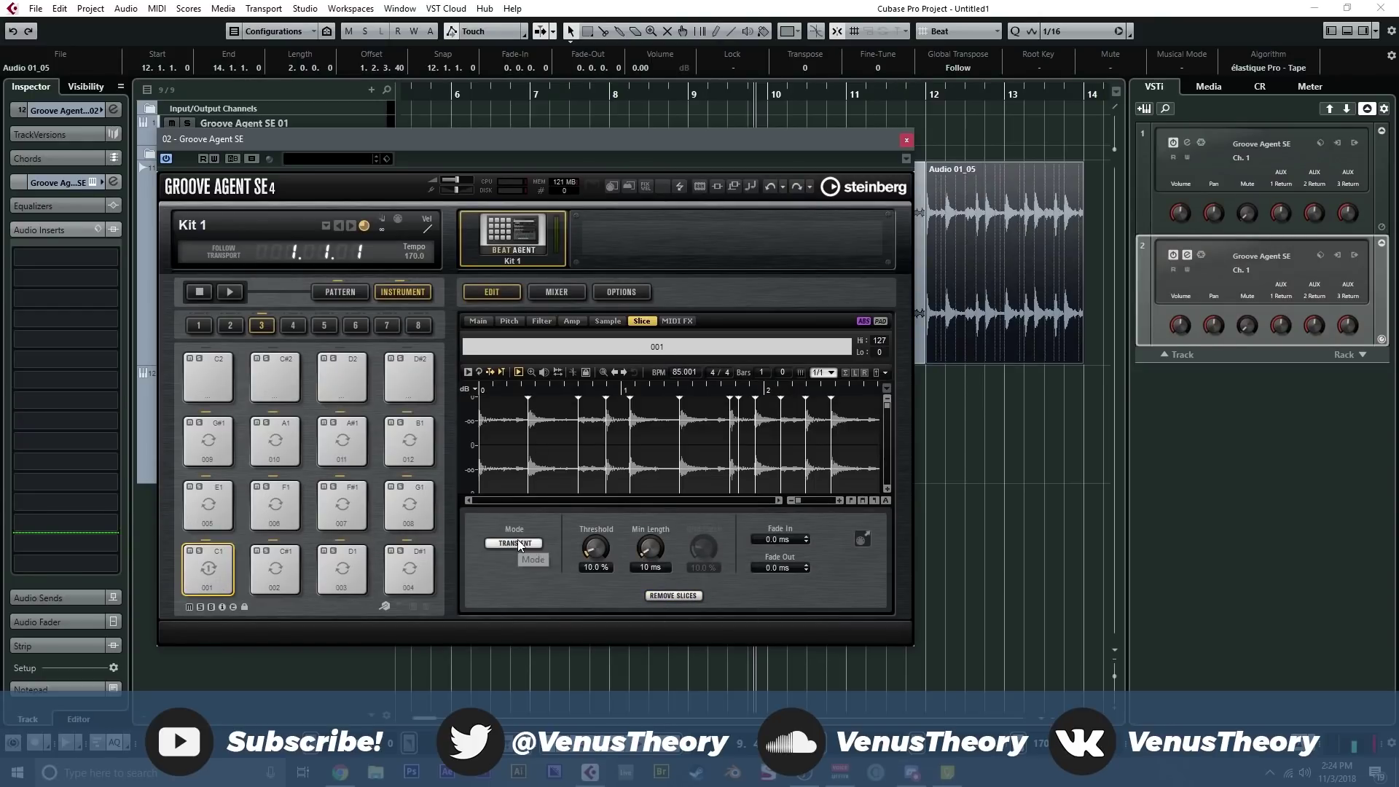
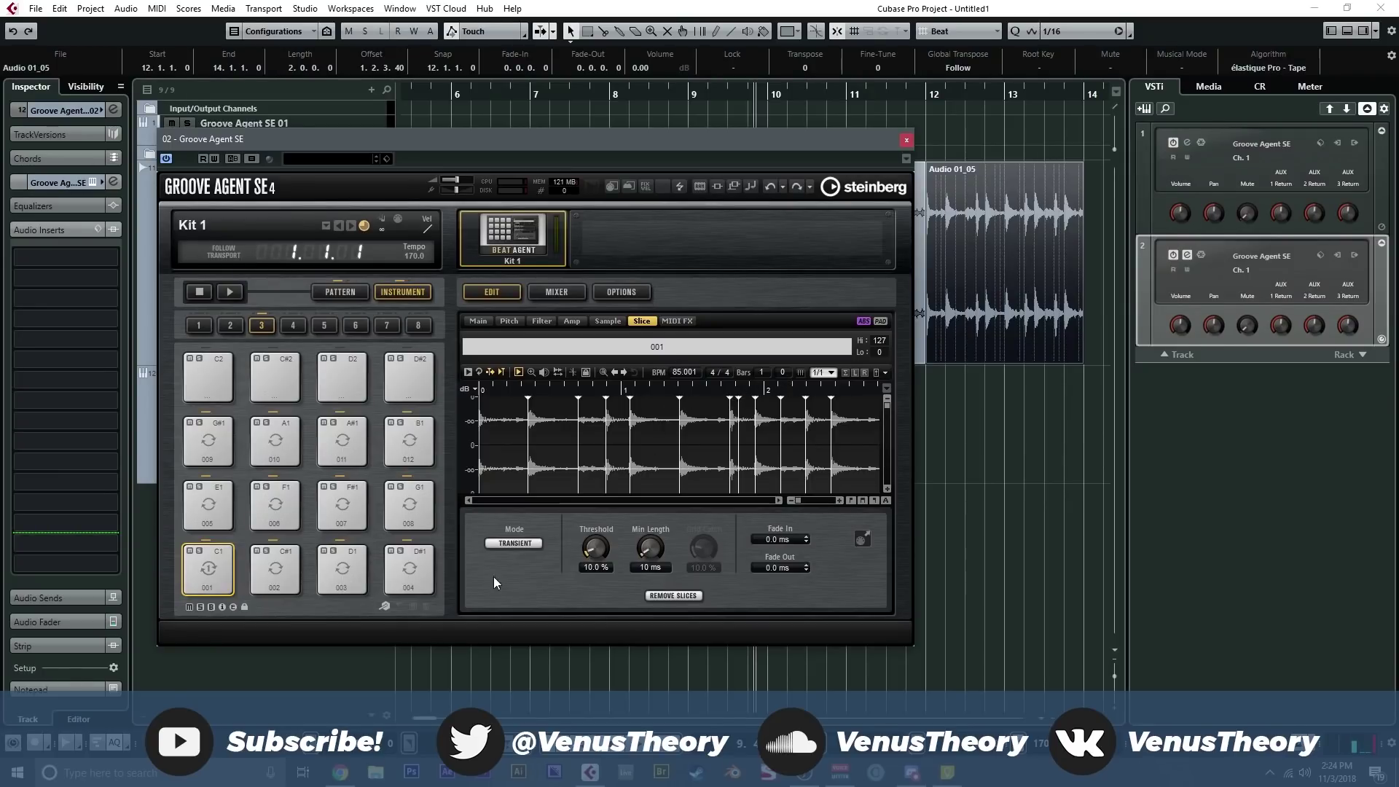
- Change the slice mode to Grid and set the grid to 1/8 after trying 1/4
{"action": "left_click", "coordinate": [514, 543]}
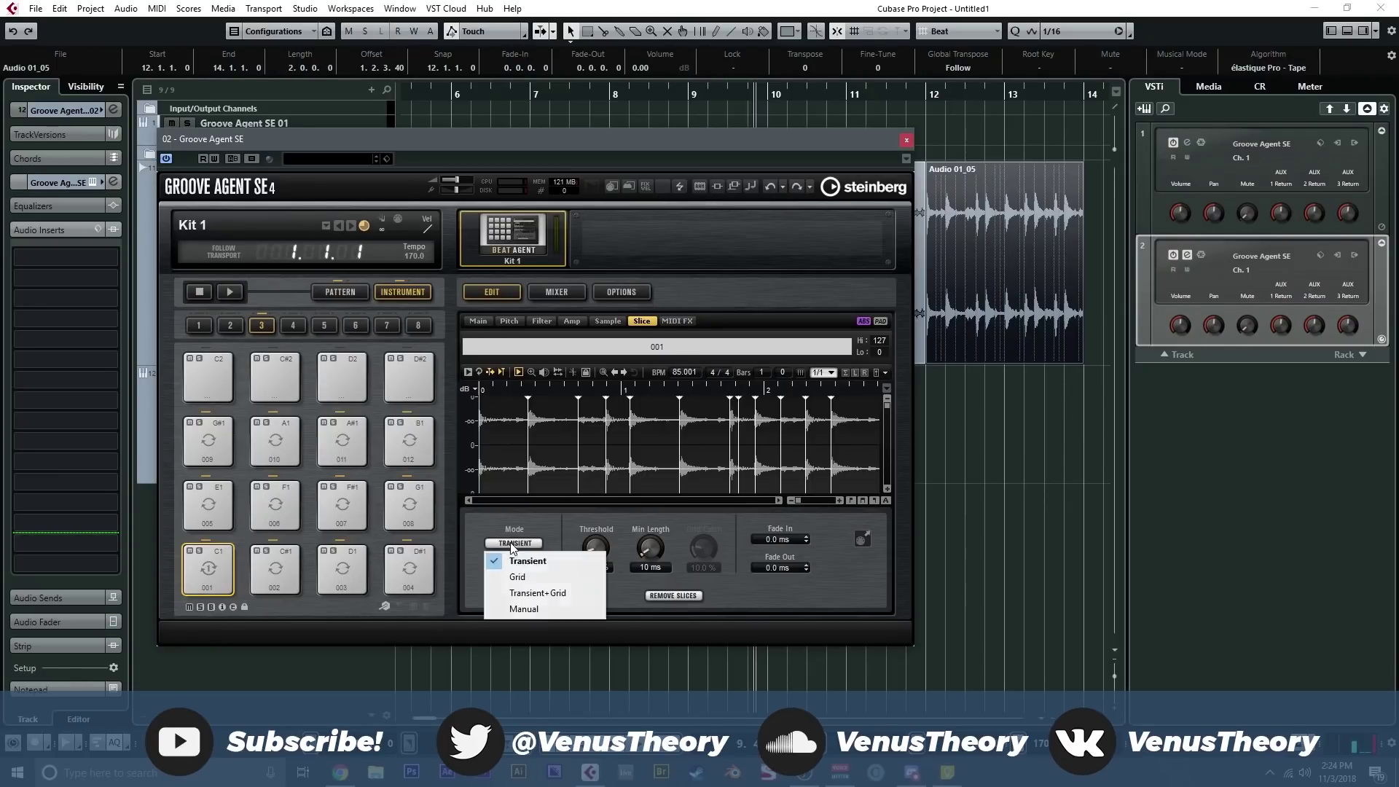
{"action": "left_click", "coordinate": [543, 576]}
{"action": "left_click", "coordinate": [819, 374]}
{"action": "left_click", "coordinate": [831, 417]}
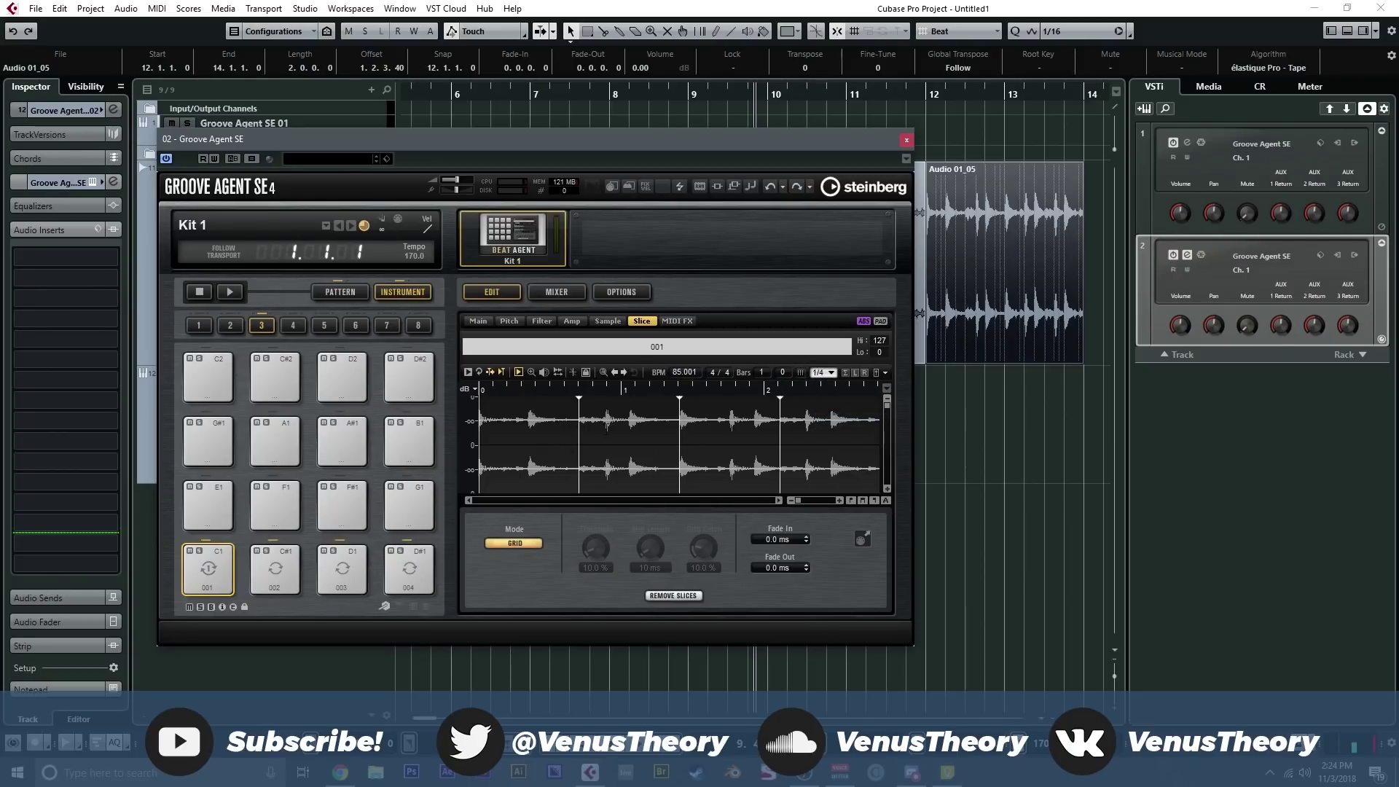
{"action": "left_click", "coordinate": [819, 375]}
{"action": "left_click", "coordinate": [831, 437]}
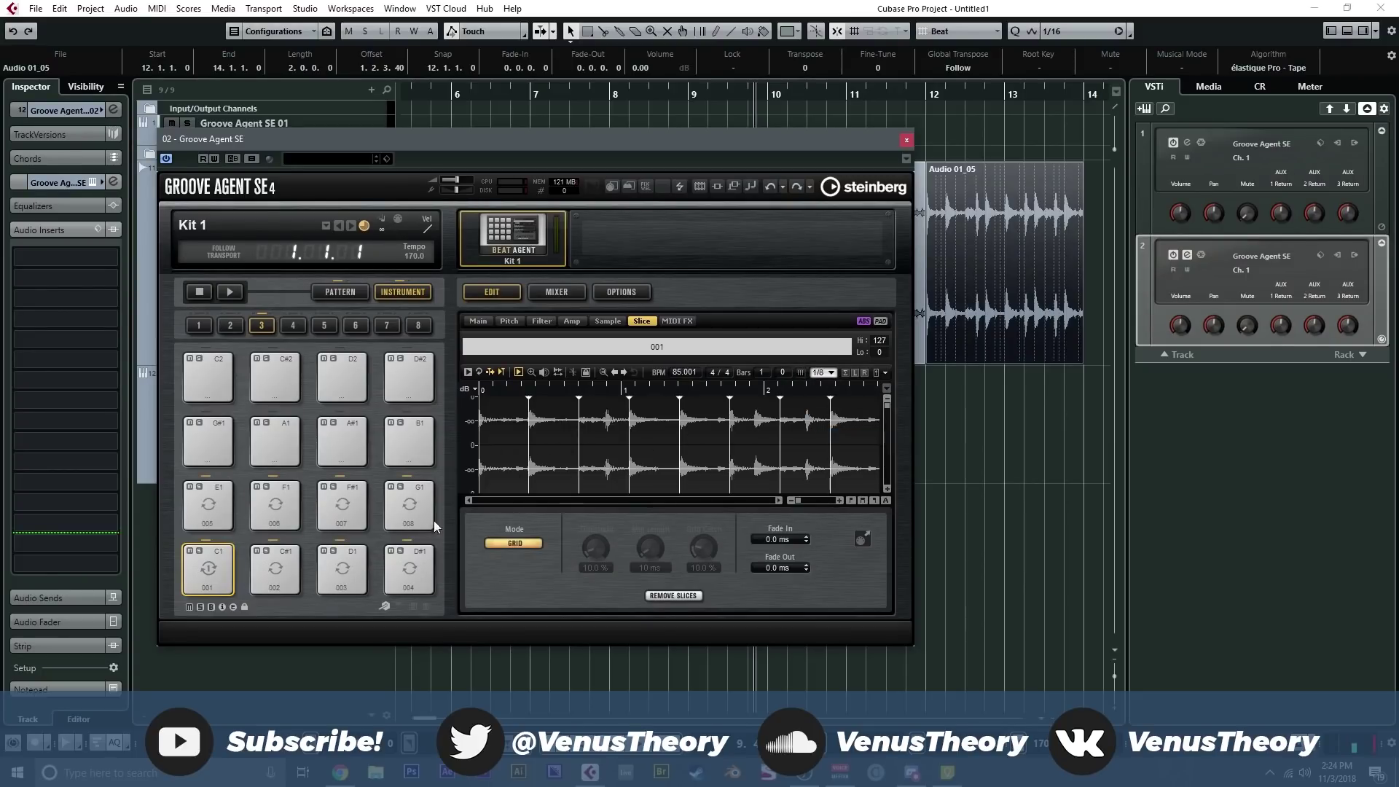
- Audition slices 001 to 004 on their pads and close the Groove Agent window
{"action": "left_click", "coordinate": [208, 572]}
{"action": "left_click", "coordinate": [275, 572]}
{"action": "left_click", "coordinate": [342, 572]}
{"action": "left_click", "coordinate": [411, 572]}
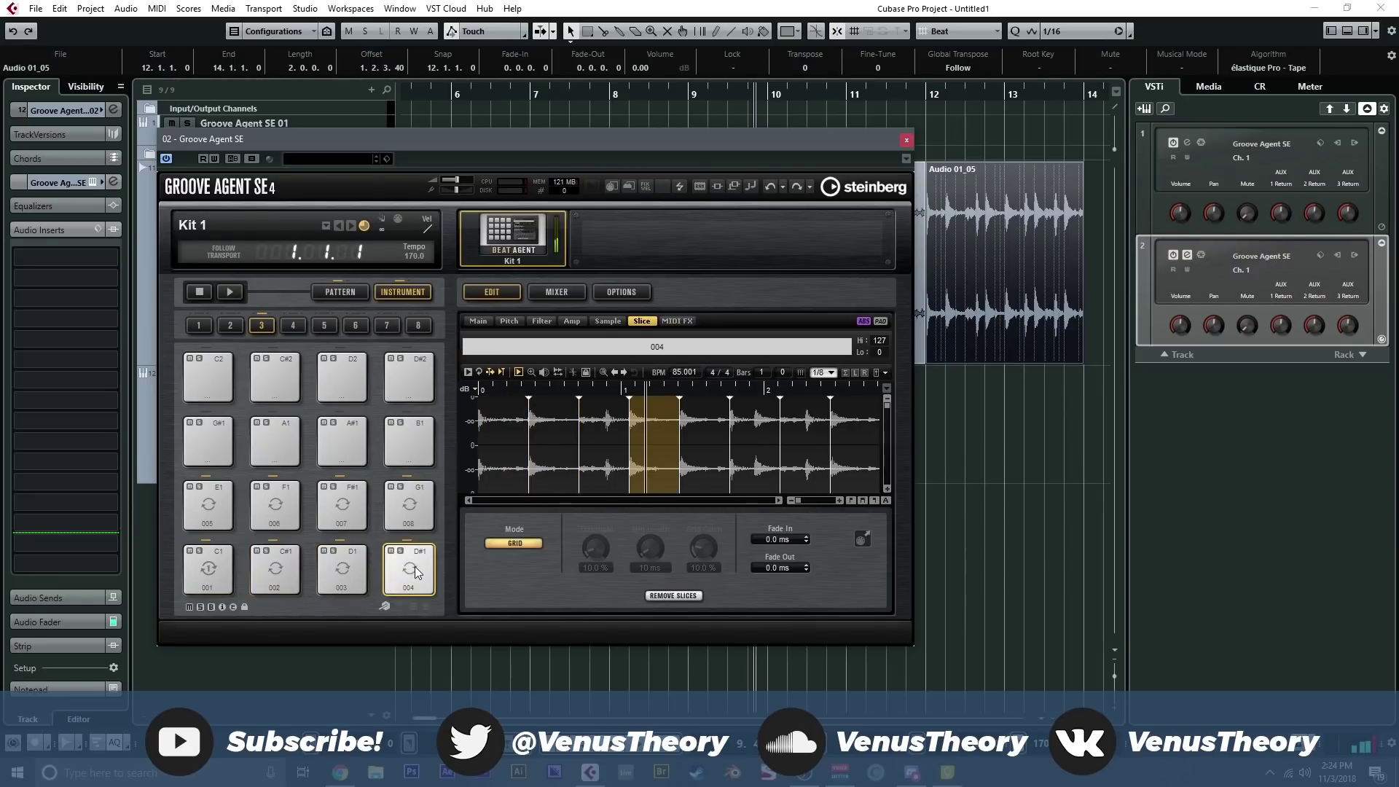
{"action": "left_click", "coordinate": [906, 140]}
- Draw an empty MIDI part on the Groove Agent SE 02 track from bar 16 to bar 18
{"action": "scroll", "coordinate": [405, 382], "scroll_direction": "right", "scroll_amount": 5}
{"action": "right_click", "coordinate": [701, 443]}
{"action": "left_click", "coordinate": [824, 429]}
{"action": "left_click_drag", "start_coordinate": [677, 417], "coordinate": [833, 438]}
{"action": "right_click", "coordinate": [831, 439]}
{"action": "left_click", "coordinate": [837, 440]}
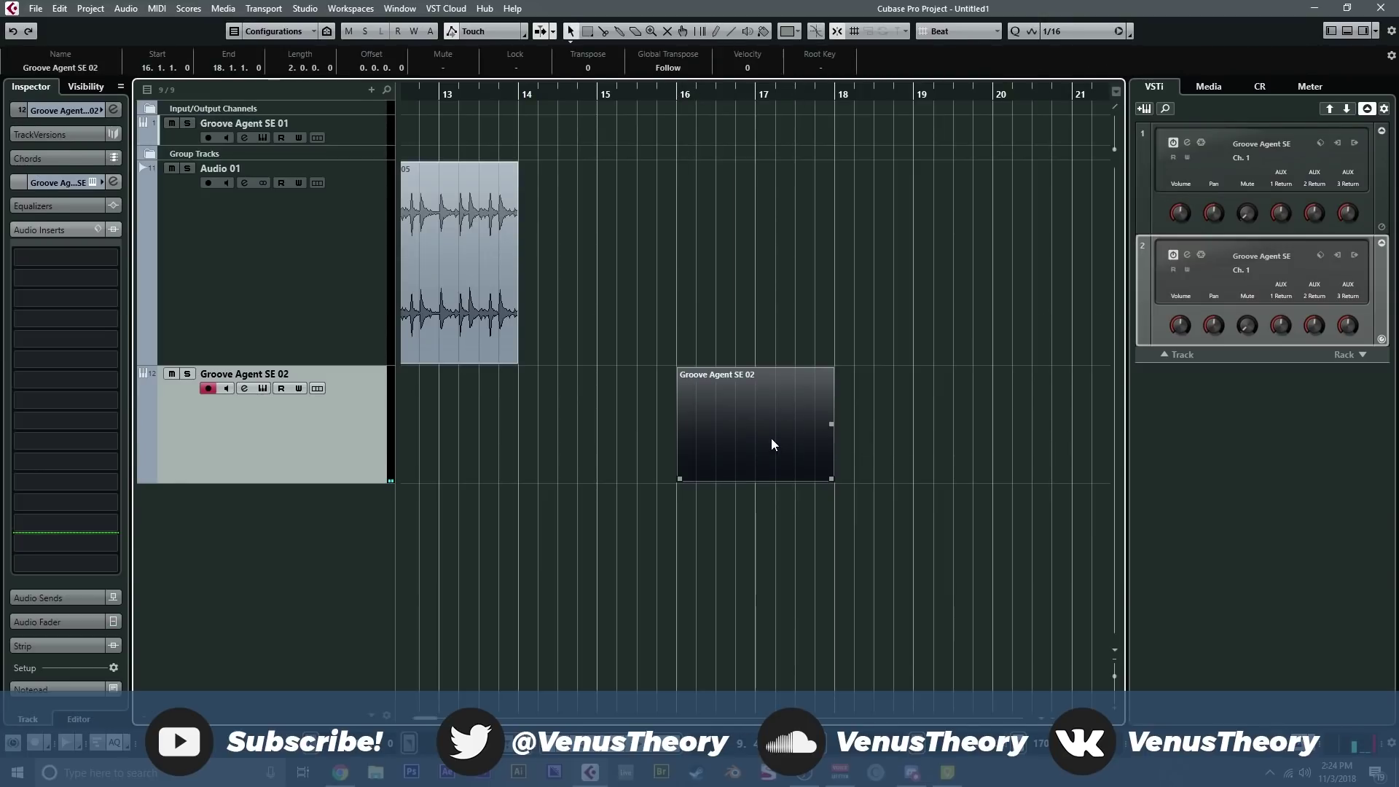
- Open the new part in the Key Editor with the Draw tool and set the quantize value to 1/8
{"action": "double_click", "coordinate": [771, 439]}
{"action": "right_click", "coordinate": [391, 498]}
{"action": "left_click", "coordinate": [428, 501]}
{"action": "scroll", "coordinate": [430, 492], "scroll_direction": "down", "scroll_amount": 4}
{"action": "left_click", "coordinate": [705, 343]}
{"action": "left_click", "coordinate": [702, 409]}
{"action": "scroll", "coordinate": [437, 532], "scroll_direction": "down", "scroll_amount": 3}
{"action": "scroll", "coordinate": [437, 531], "scroll_direction": "up", "scroll_amount": 3}
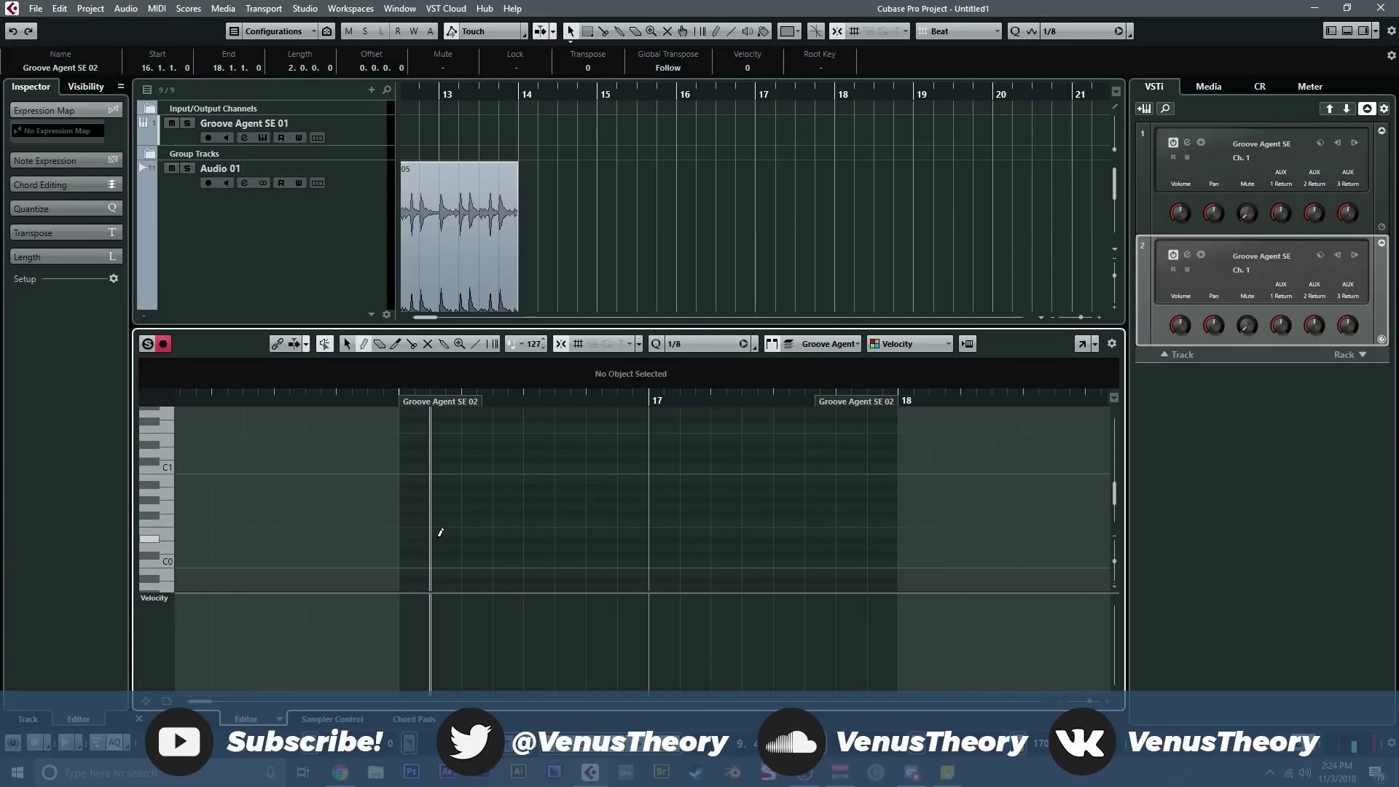
- Draw eight consecutive eighth notes across bar 16 that trigger the slices in ascending order from C1 to G1
{"action": "left_click", "coordinate": [421, 465]}
{"action": "left_click", "coordinate": [437, 459]}
{"action": "left_click", "coordinate": [471, 453]}
{"action": "left_click", "coordinate": [504, 438]}
{"action": "key", "text": "Down"}
{"action": "left_click", "coordinate": [550, 437]}
{"action": "left_click", "coordinate": [578, 426]}
{"action": "left_click", "coordinate": [611, 424]}
{"action": "left_click", "coordinate": [635, 414]}
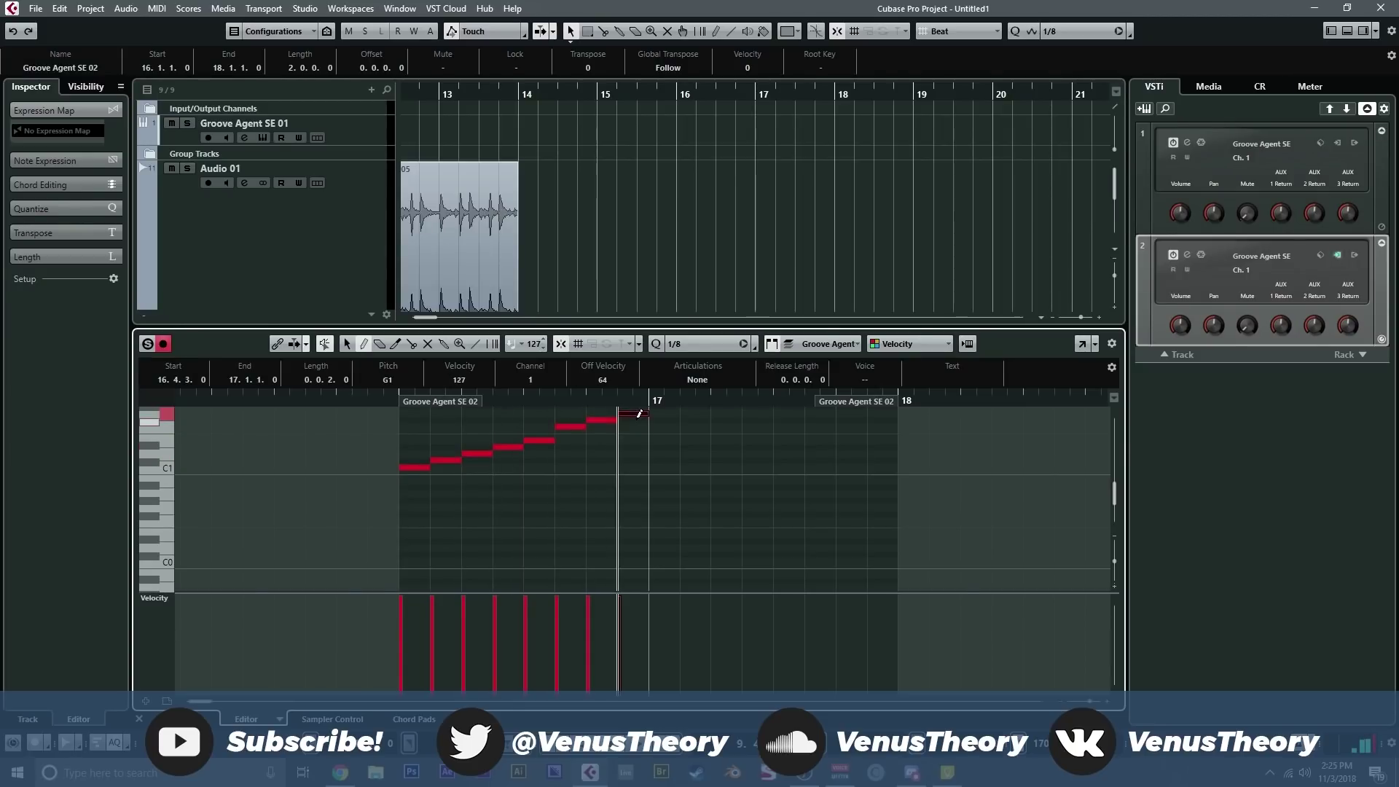
{"action": "scroll", "coordinate": [641, 415], "scroll_direction": "up", "scroll_amount": 1}
{"action": "left_click", "coordinate": [656, 441]}
{"action": "left_click", "coordinate": [658, 440]}
- Switch to the selection tool, play the slice notes back from bar 16, and close the editor
{"action": "right_click", "coordinate": [686, 432]}
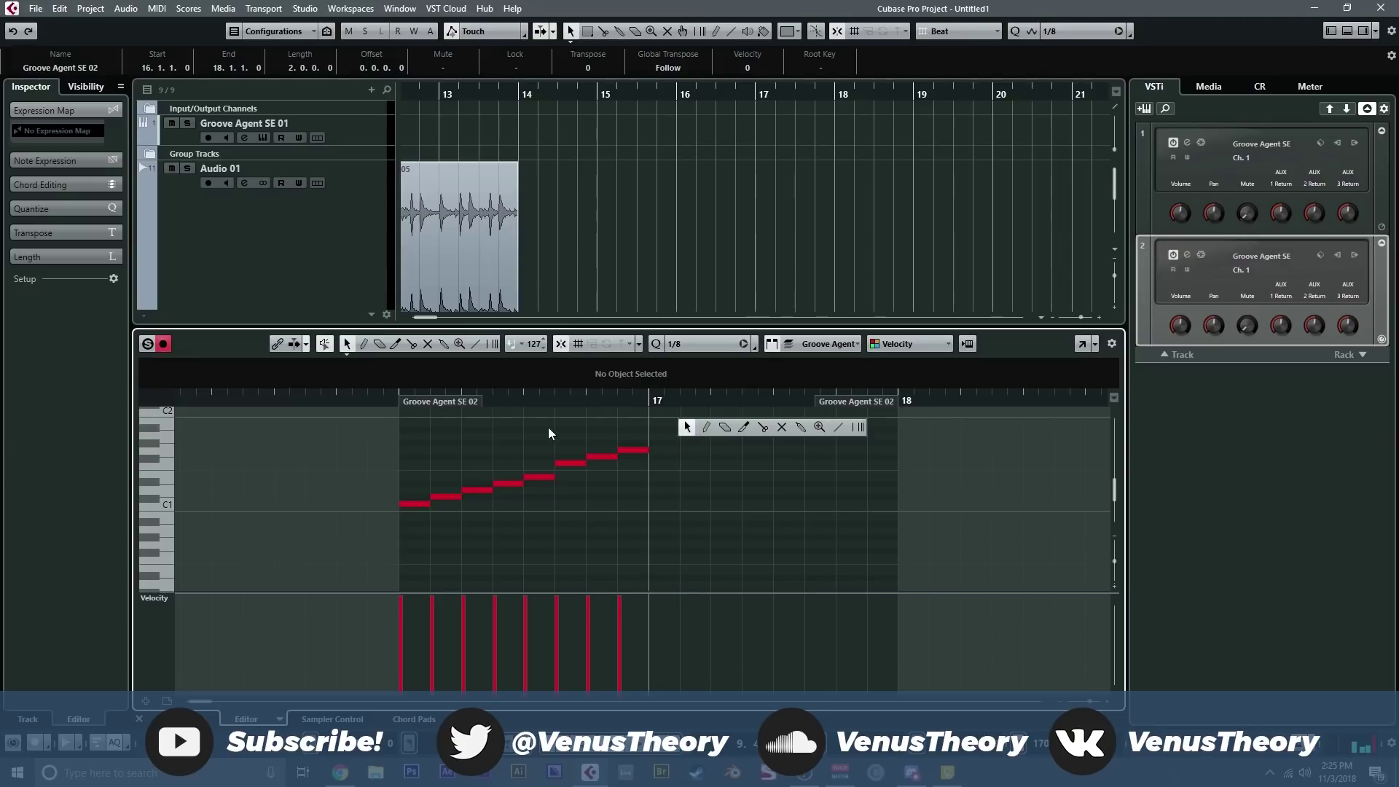
{"action": "left_click", "coordinate": [393, 399]}
{"action": "key", "text": "space"}
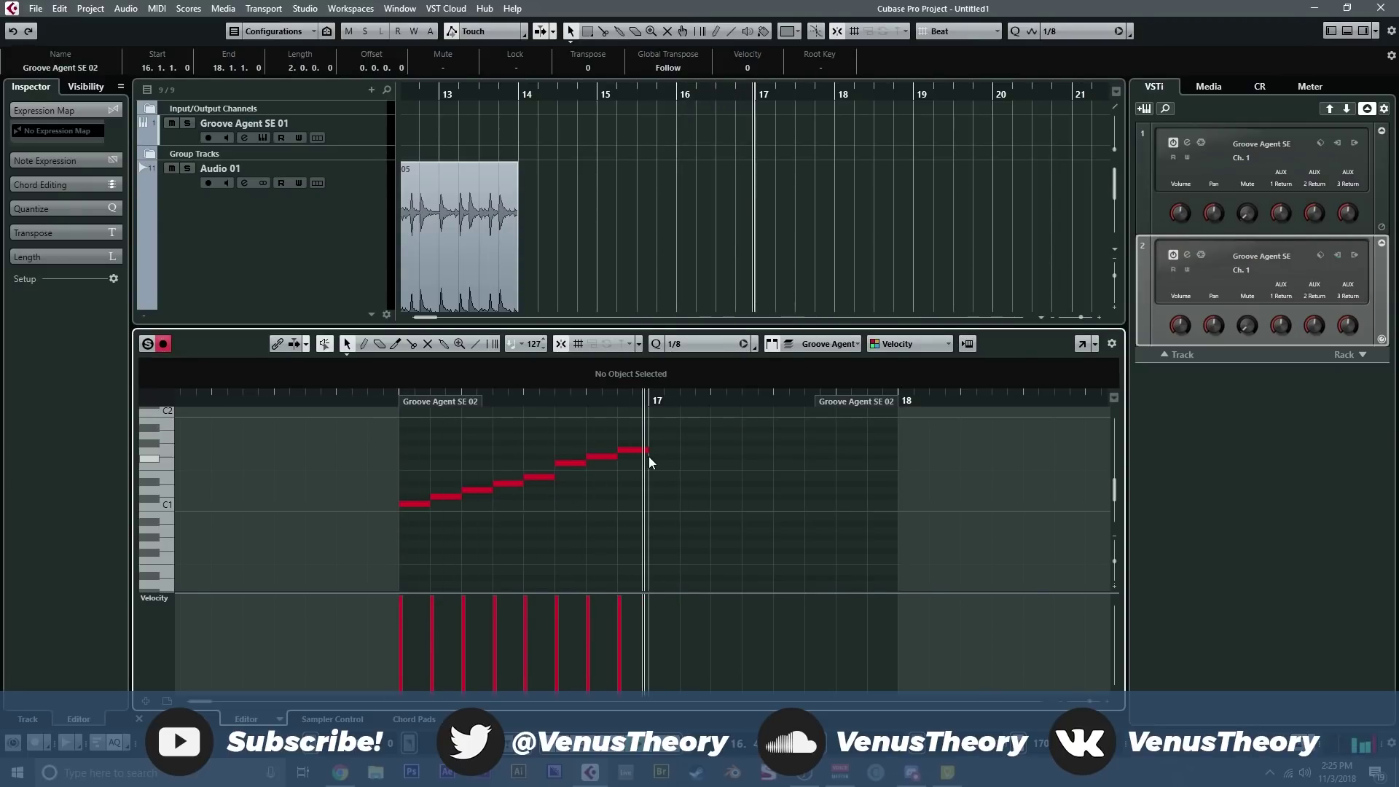
{"action": "left_click", "coordinate": [138, 719]}
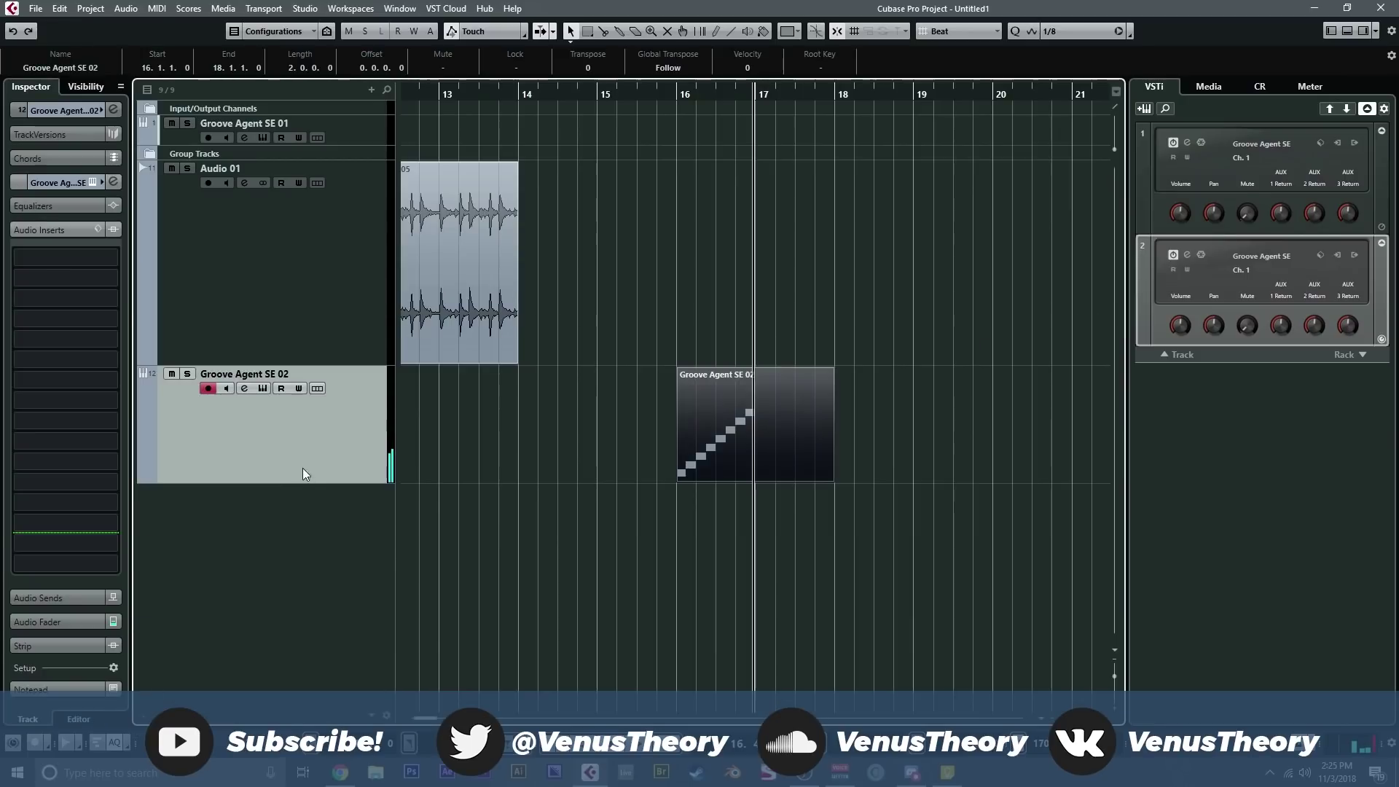
- Inspect the Slice settings of the instrument on the Groove Agent SE 02 track
{"action": "double_click", "coordinate": [812, 423]}
{"action": "left_click_drag", "start_coordinate": [258, 520], "coordinate": [425, 515]}
{"action": "left_click", "coordinate": [139, 718]}
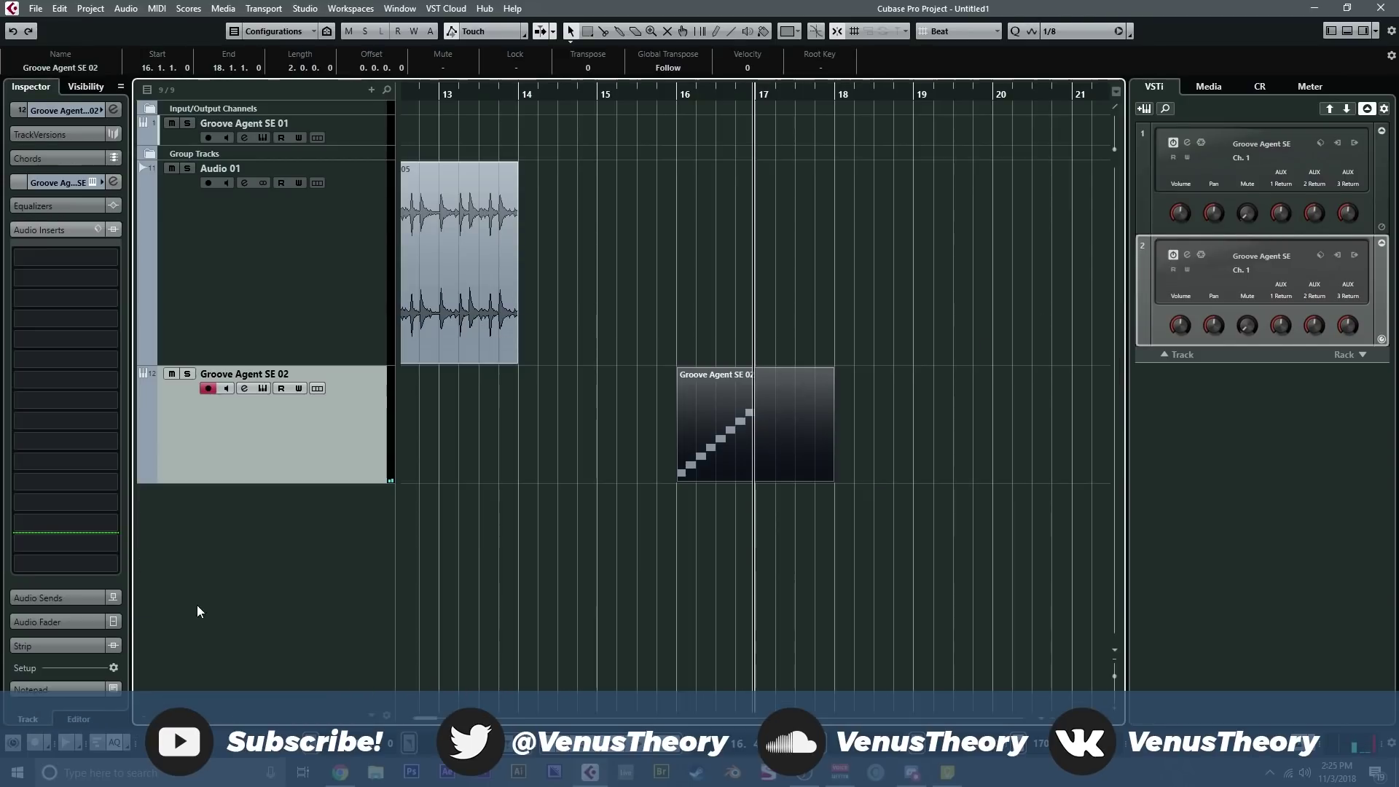
{"action": "left_click", "coordinate": [264, 388]}
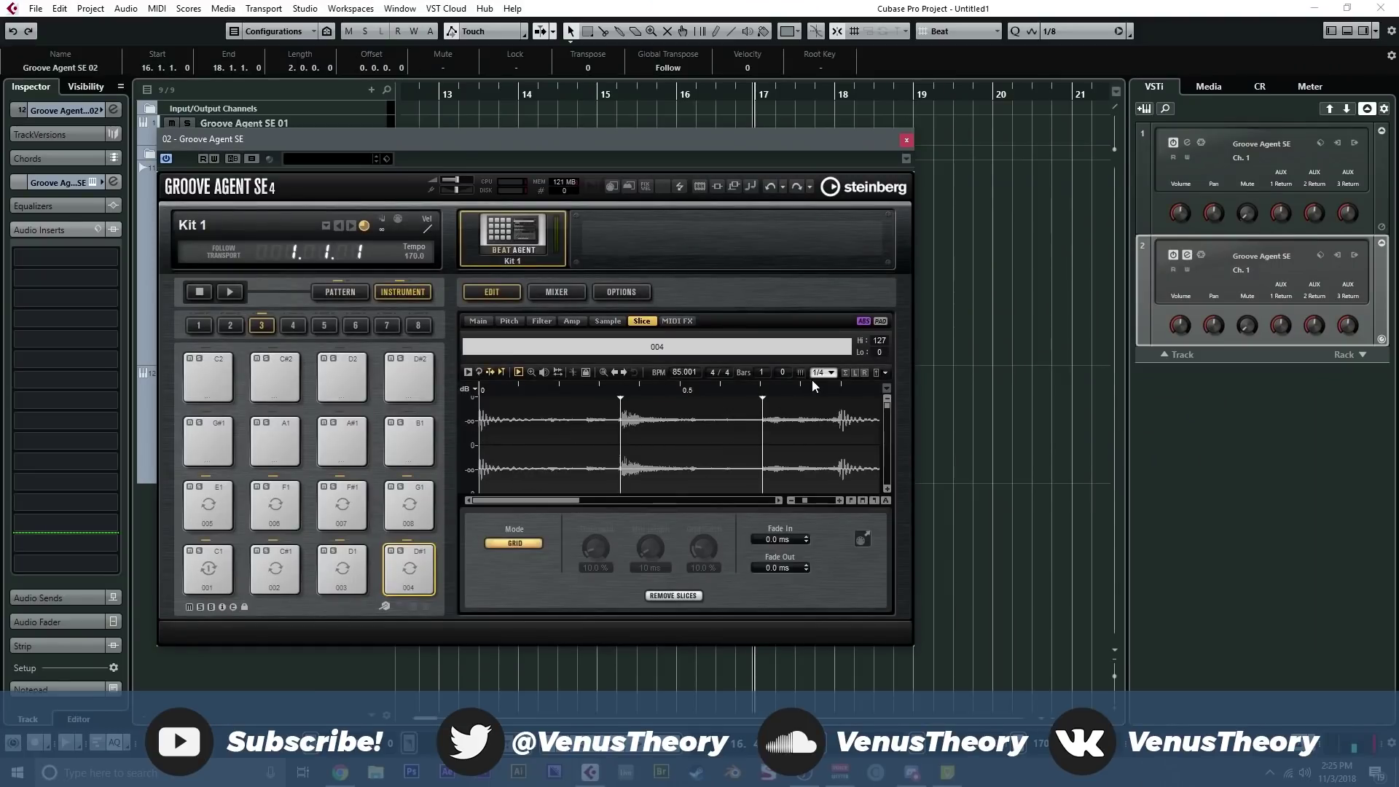
{"action": "left_click", "coordinate": [907, 141]}
- Rework the eight slice notes in the Key Editor into consecutive quarter notes spanning bars 16 and 17, keeping their ascending order
{"action": "double_click", "coordinate": [758, 426]}
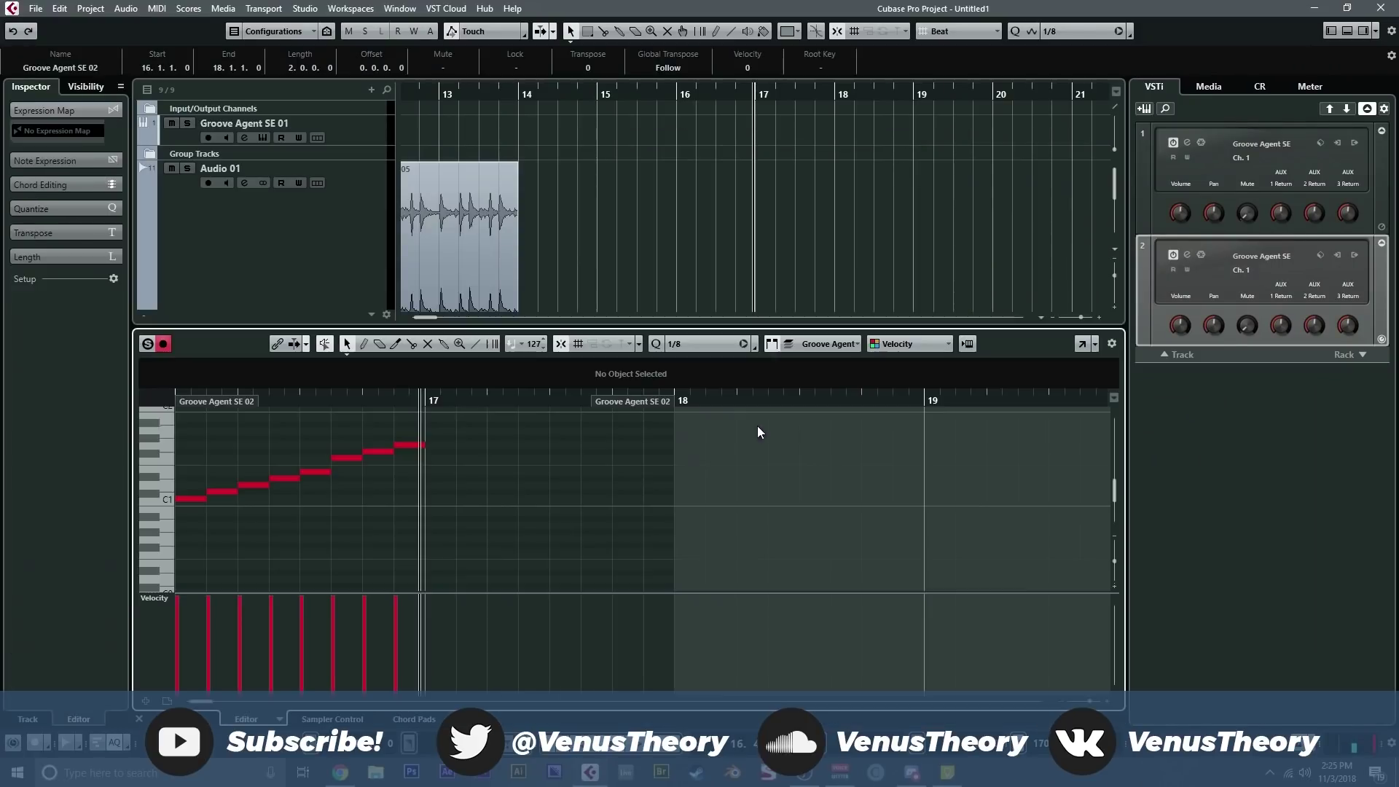
{"action": "key", "text": "Delete"}
{"action": "mouse_move", "coordinate": [289, 510]}
{"action": "left_mouse_down"}
{"action": "mouse_move", "coordinate": [216, 515]}
{"action": "mouse_move", "coordinate": [265, 491]}
{"action": "mouse_move", "coordinate": [490, 470]}
{"action": "mouse_move", "coordinate": [658, 434]}
{"action": "left_mouse_up"}
{"action": "right_click", "coordinate": [258, 497]}
{"action": "left_click", "coordinate": [276, 496]}
{"action": "left_click", "coordinate": [309, 485]}
{"action": "left_click", "coordinate": [623, 437]}
{"action": "key", "text": "ctrl+z"}
{"action": "key", "text": "1"}
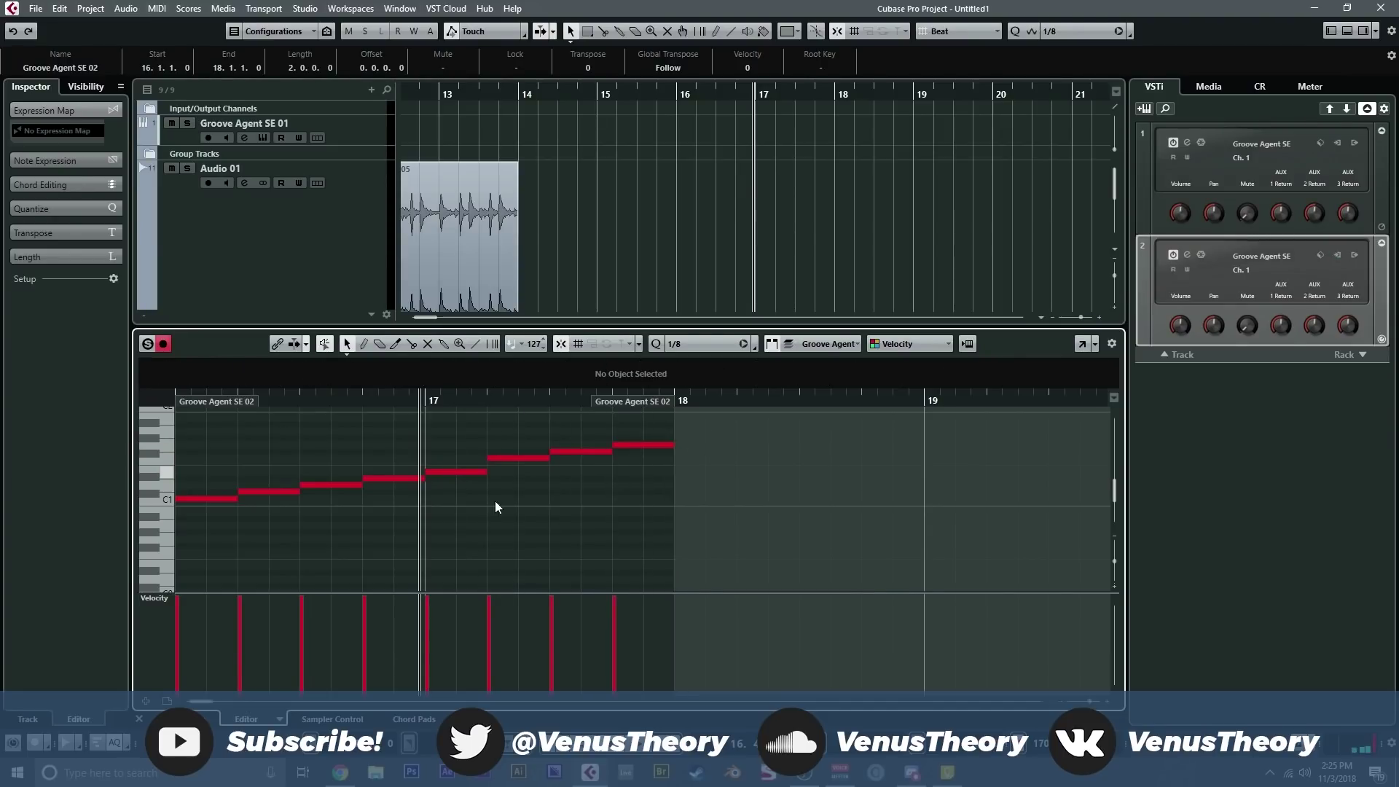
- Set the locators to the Groove Agent SE 02 part, turn on cycle mode, and play the loop from bar 16
{"action": "left_click_drag", "start_coordinate": [276, 506], "coordinate": [462, 513]}
{"action": "left_click", "coordinate": [358, 398]}
{"action": "scroll", "coordinate": [688, 261], "scroll_direction": "down", "scroll_amount": 4}
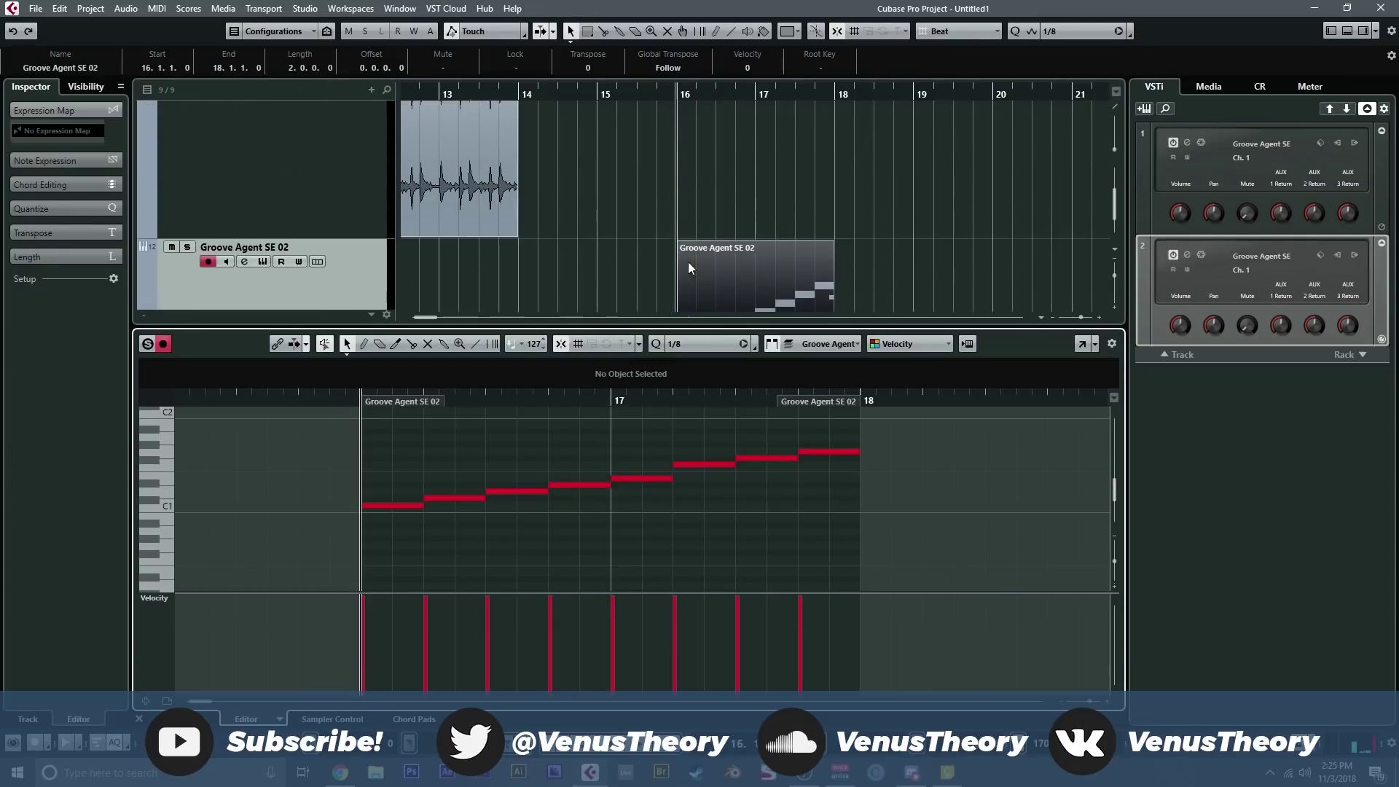
{"action": "key", "text": "p"}
{"action": "key", "text": "KP_Divide"}
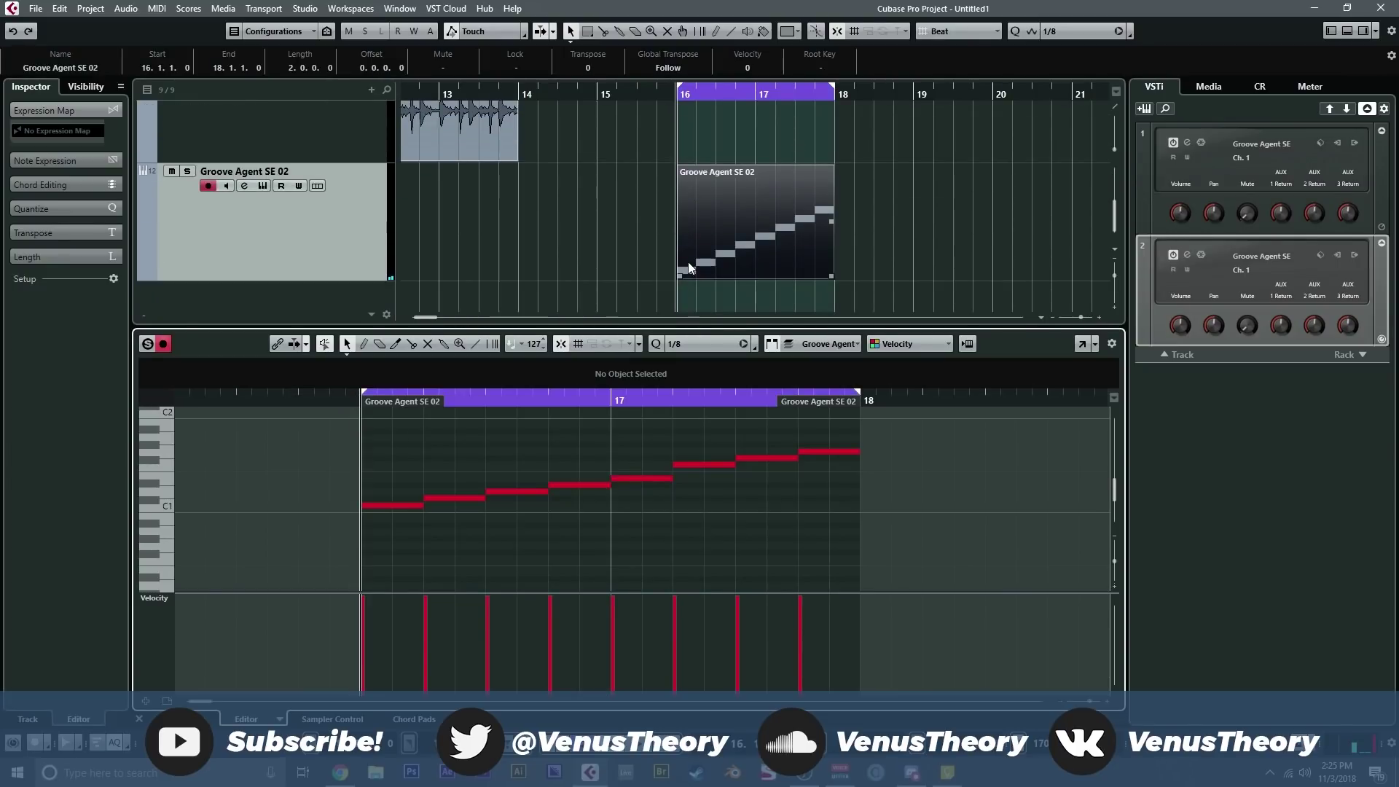
{"action": "key", "text": "space"}
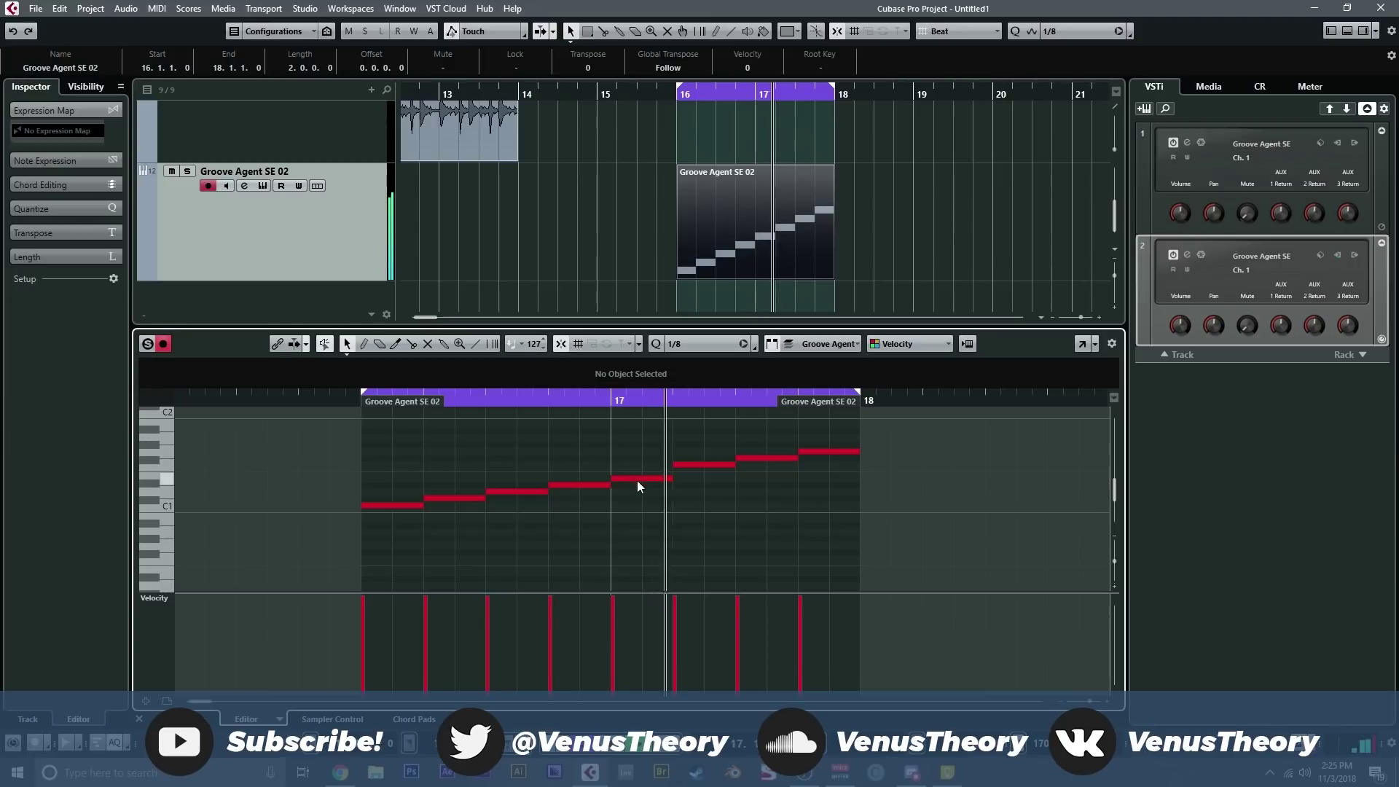
- Re-pitch the second to eighth notes of the looping part to C1, C#1, E1, D#1, F#1, F1 and F#1
{"action": "left_click", "coordinate": [447, 498]}
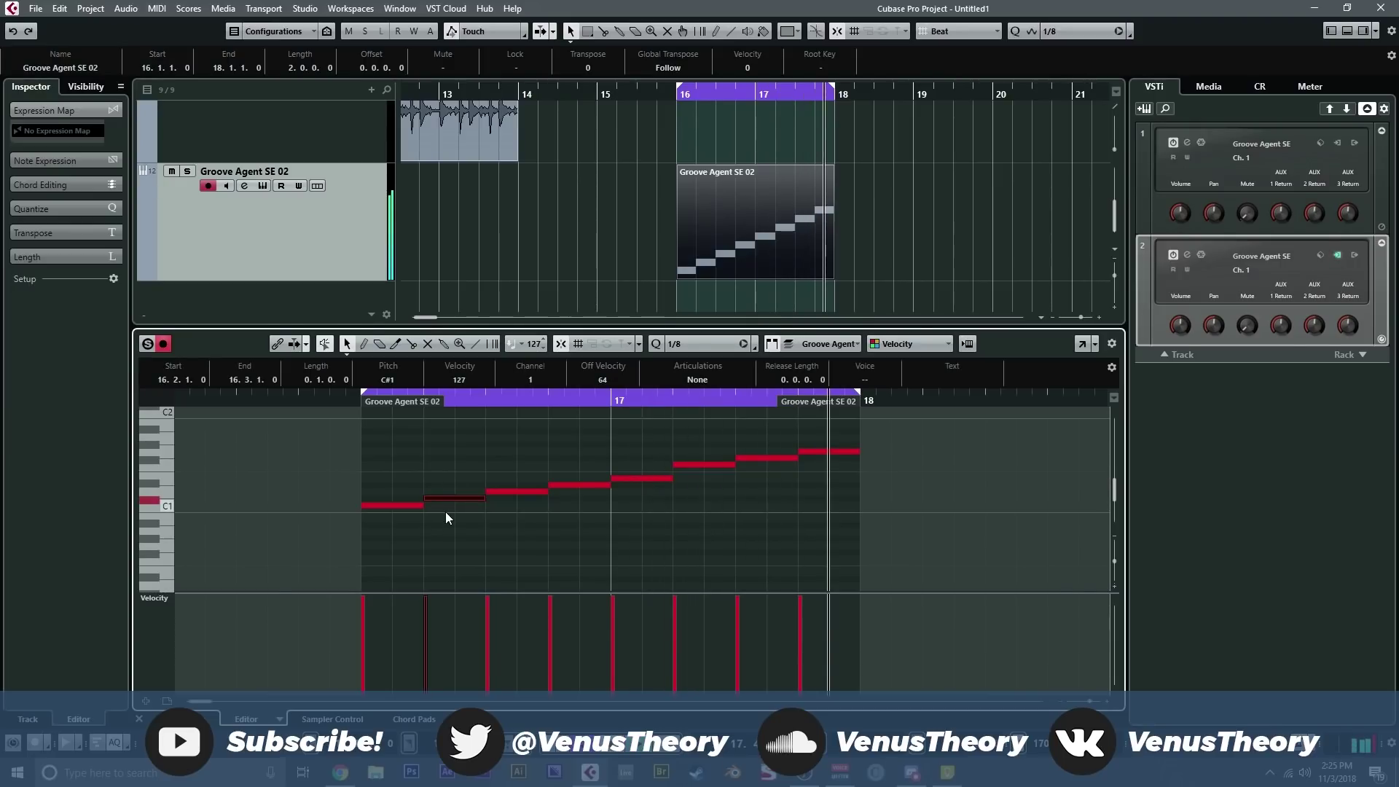
{"action": "key", "text": "Down"}
{"action": "key", "text": "Right"}
{"action": "key", "text": "Down"}
{"action": "key", "text": "Right"}
{"action": "key", "text": "Up"}
{"action": "key", "text": "Right"}
{"action": "key", "text": "Down"}
{"action": "key", "text": "Right"}
{"action": "key", "text": "Up"}
{"action": "key", "text": "Right"}
{"action": "key", "text": "Down"}
{"action": "key", "text": "Right"}
{"action": "key", "text": "Down"}
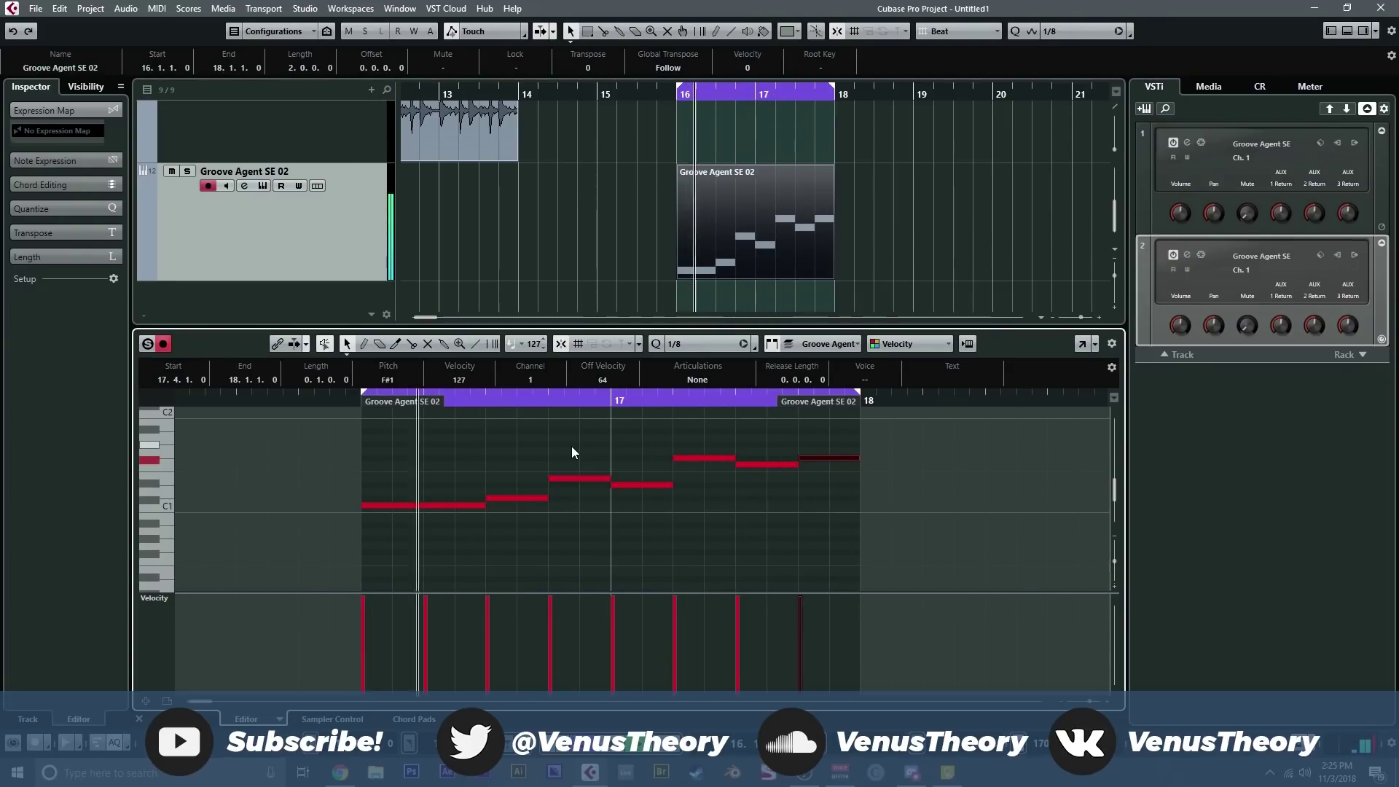
- Lower the fourth note, at 16.4, to D1 and close the Key Editor
{"action": "left_click_drag", "start_coordinate": [576, 479], "coordinate": [581, 488]}
{"action": "key", "text": "Down"}
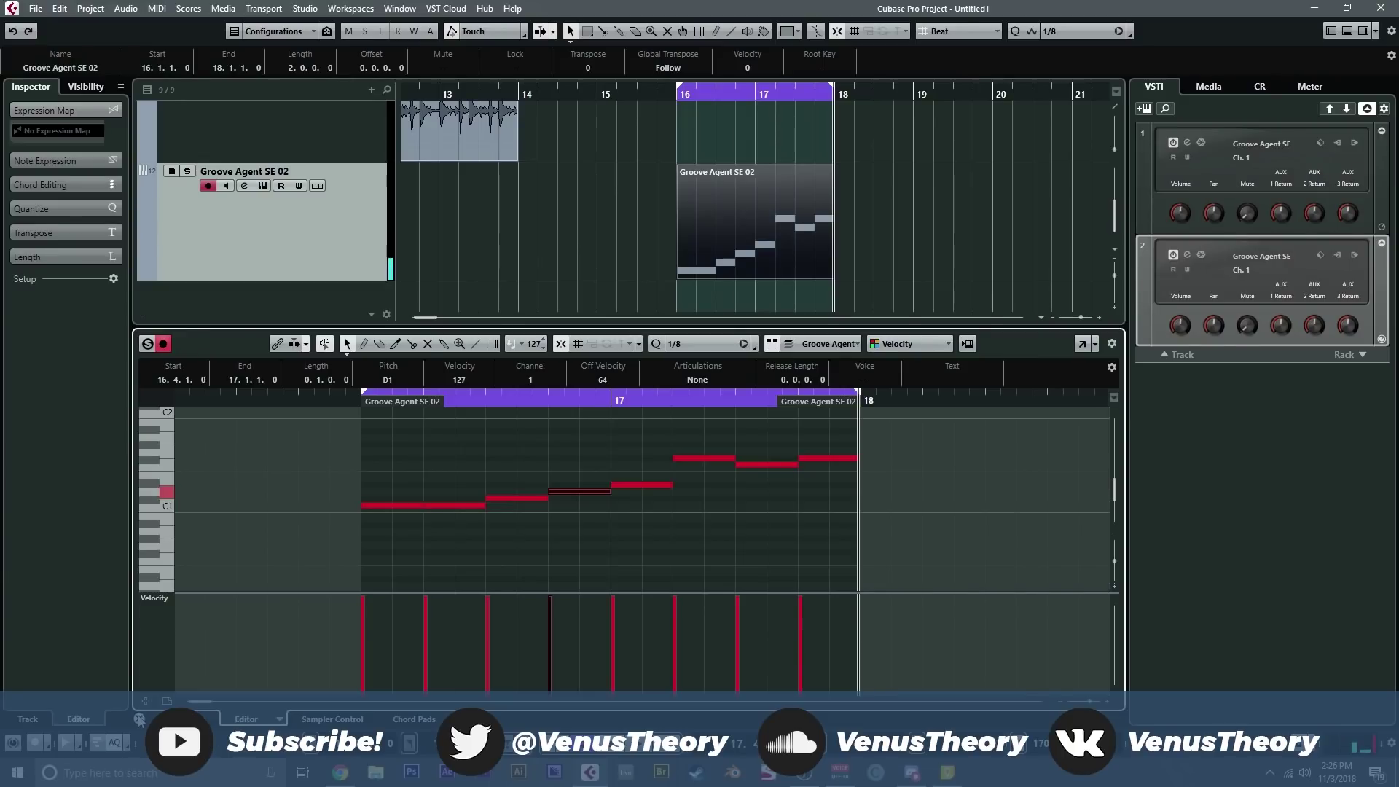
{"action": "left_click", "coordinate": [139, 720]}
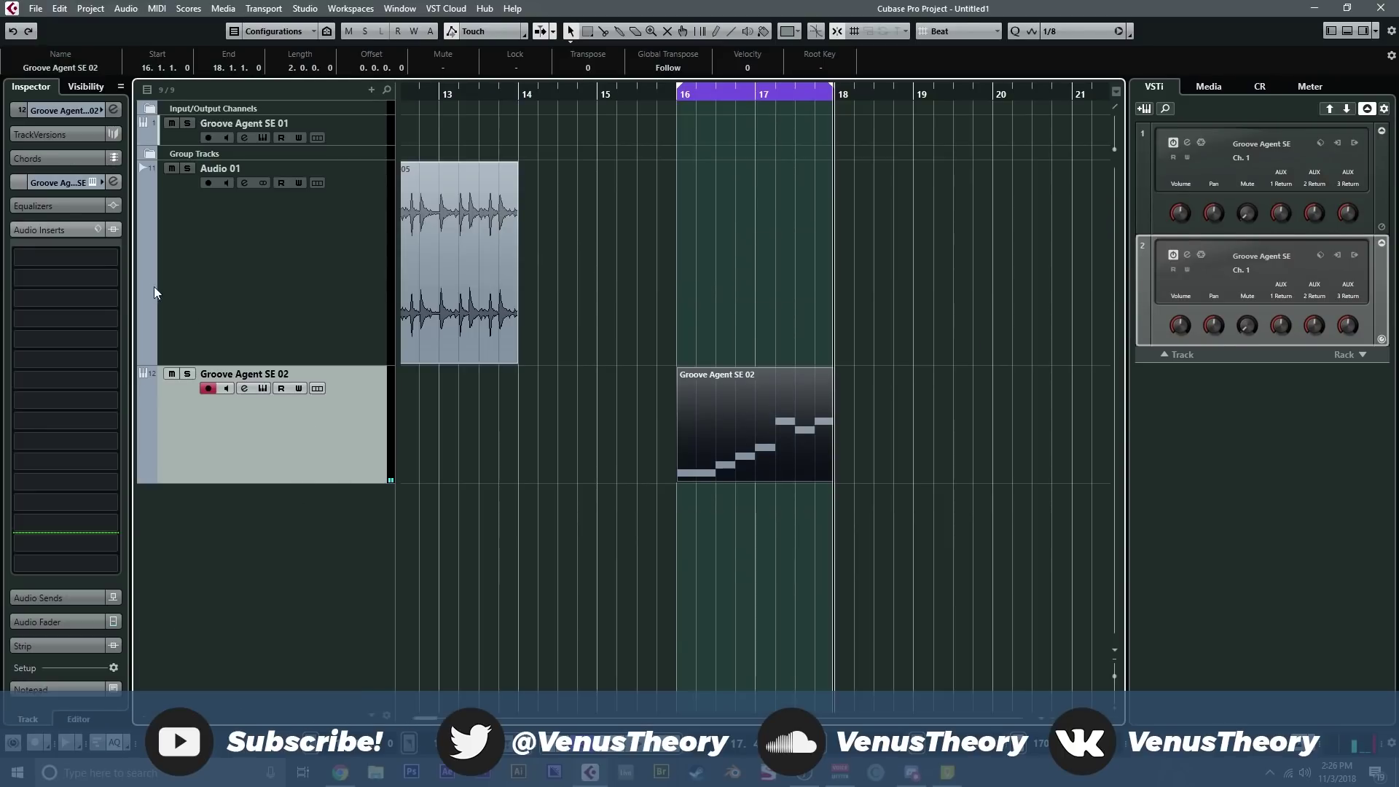
- Add the Kilohearts kHs Distortion effect to the first audio insert slot of the Groove Agent SE 02 track
{"action": "left_click", "coordinate": [99, 260]}
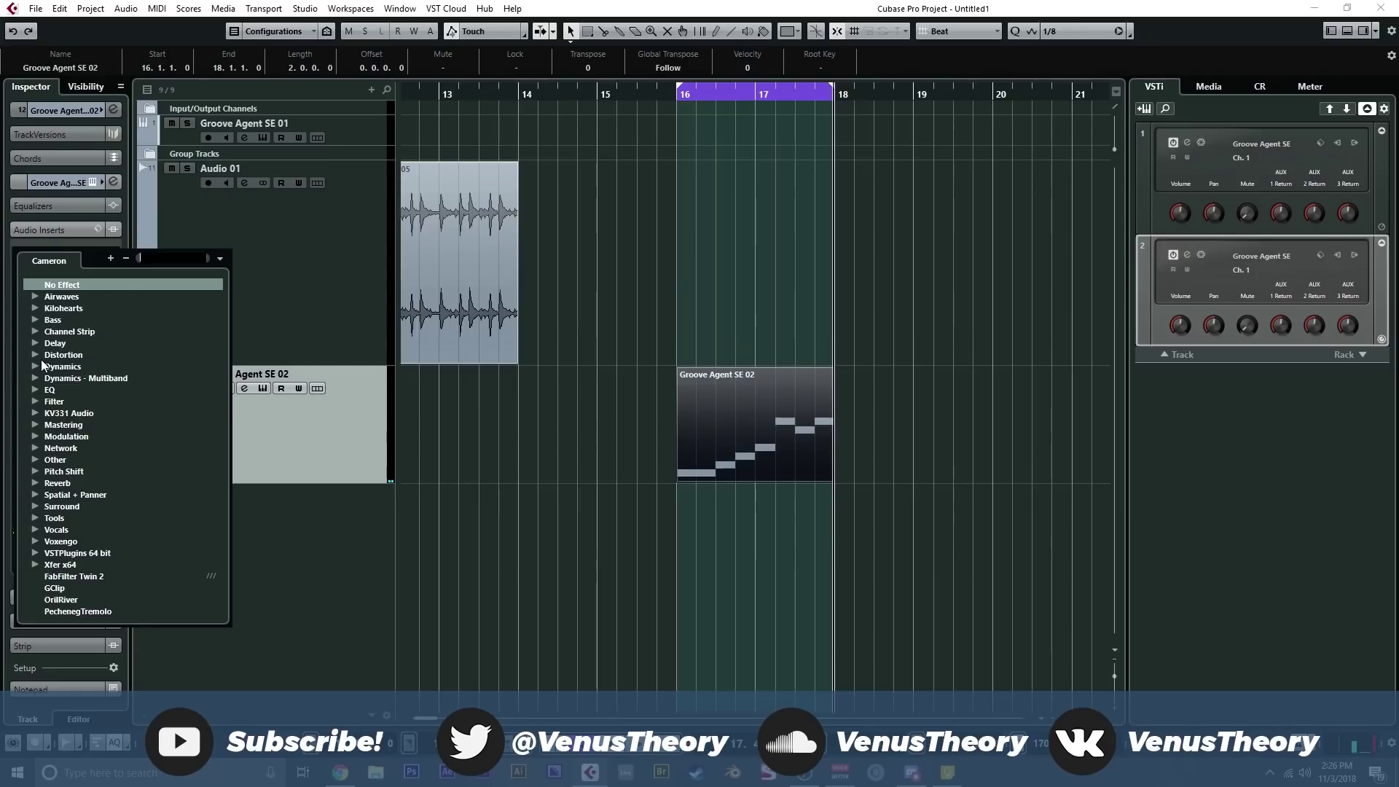
{"action": "left_click", "coordinate": [546, 270]}
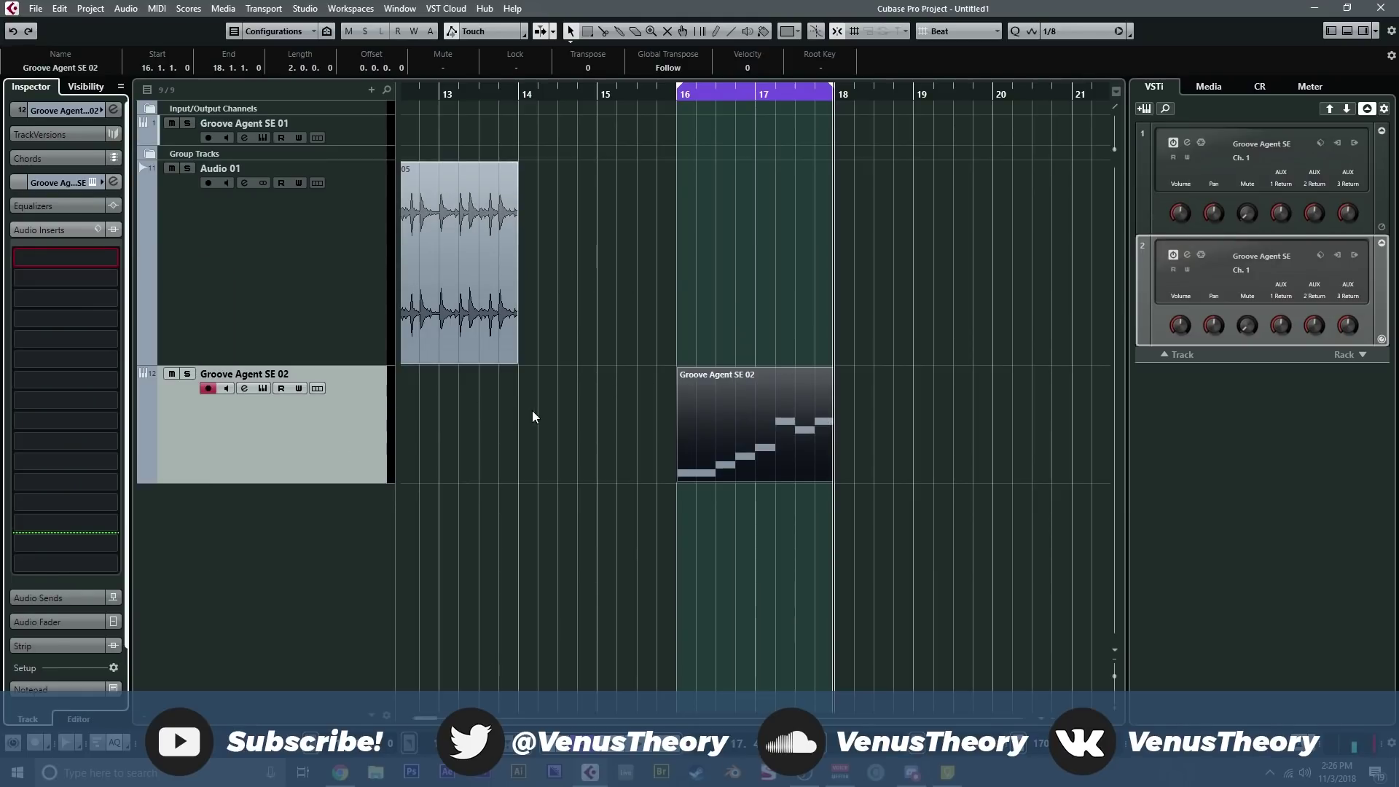
{"action": "left_click", "coordinate": [55, 255]}
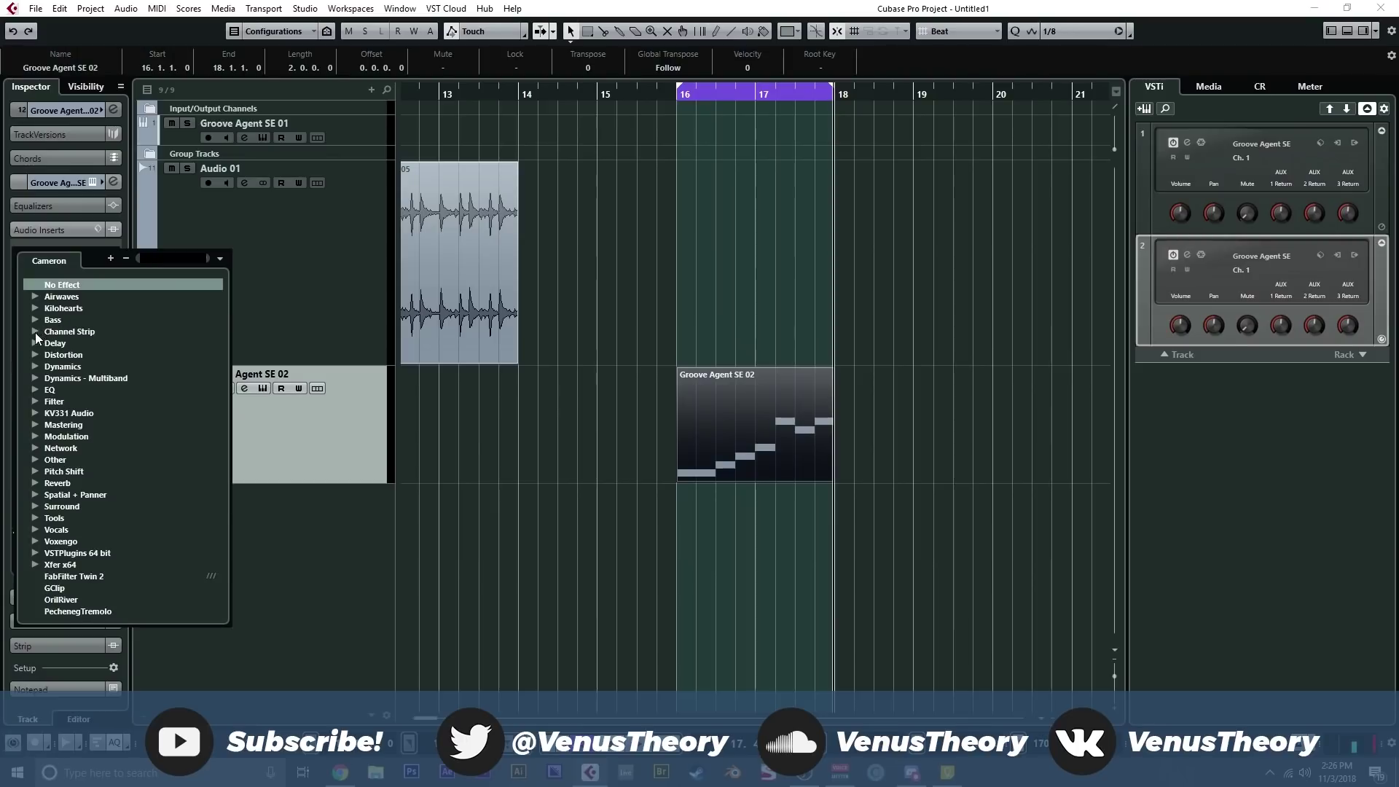
{"action": "left_click", "coordinate": [29, 306]}
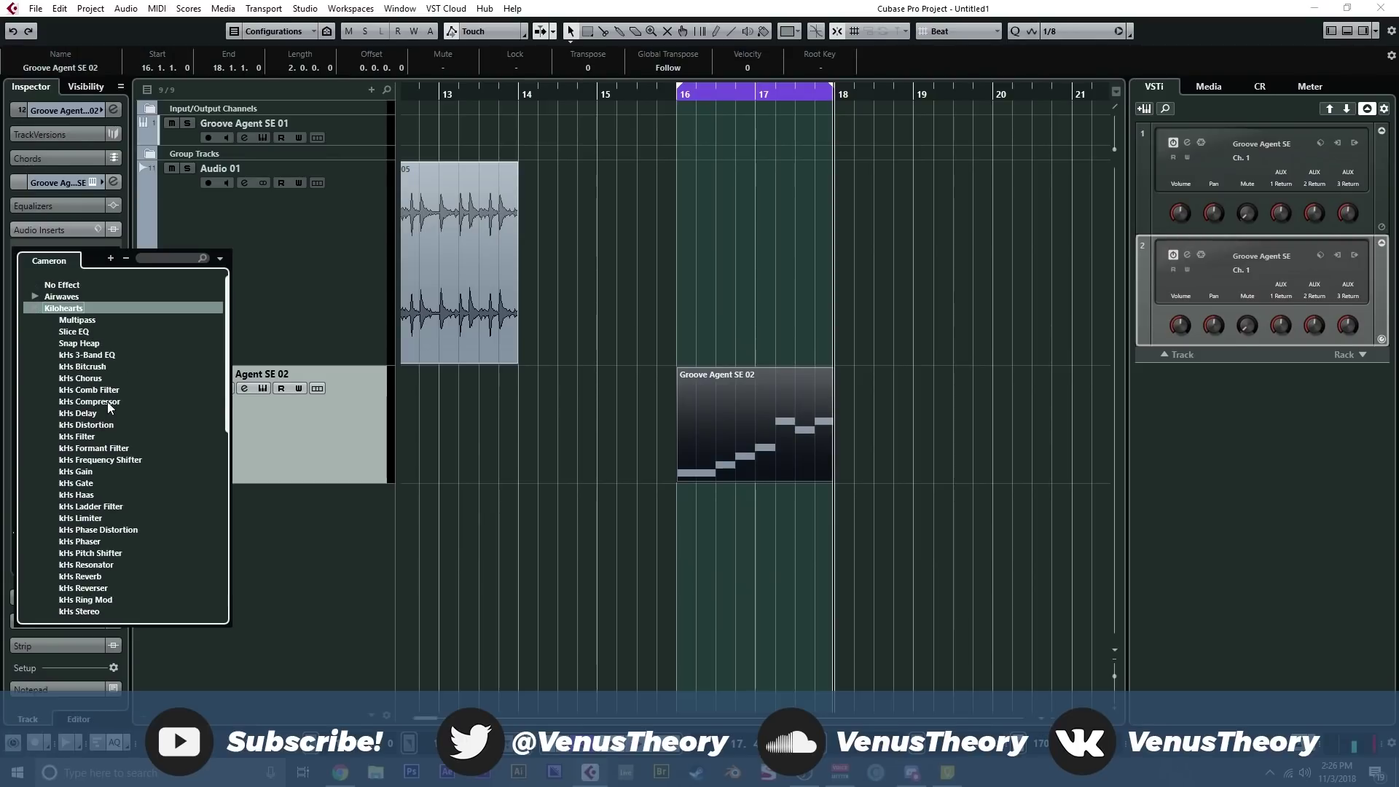
{"action": "left_click", "coordinate": [86, 425]}
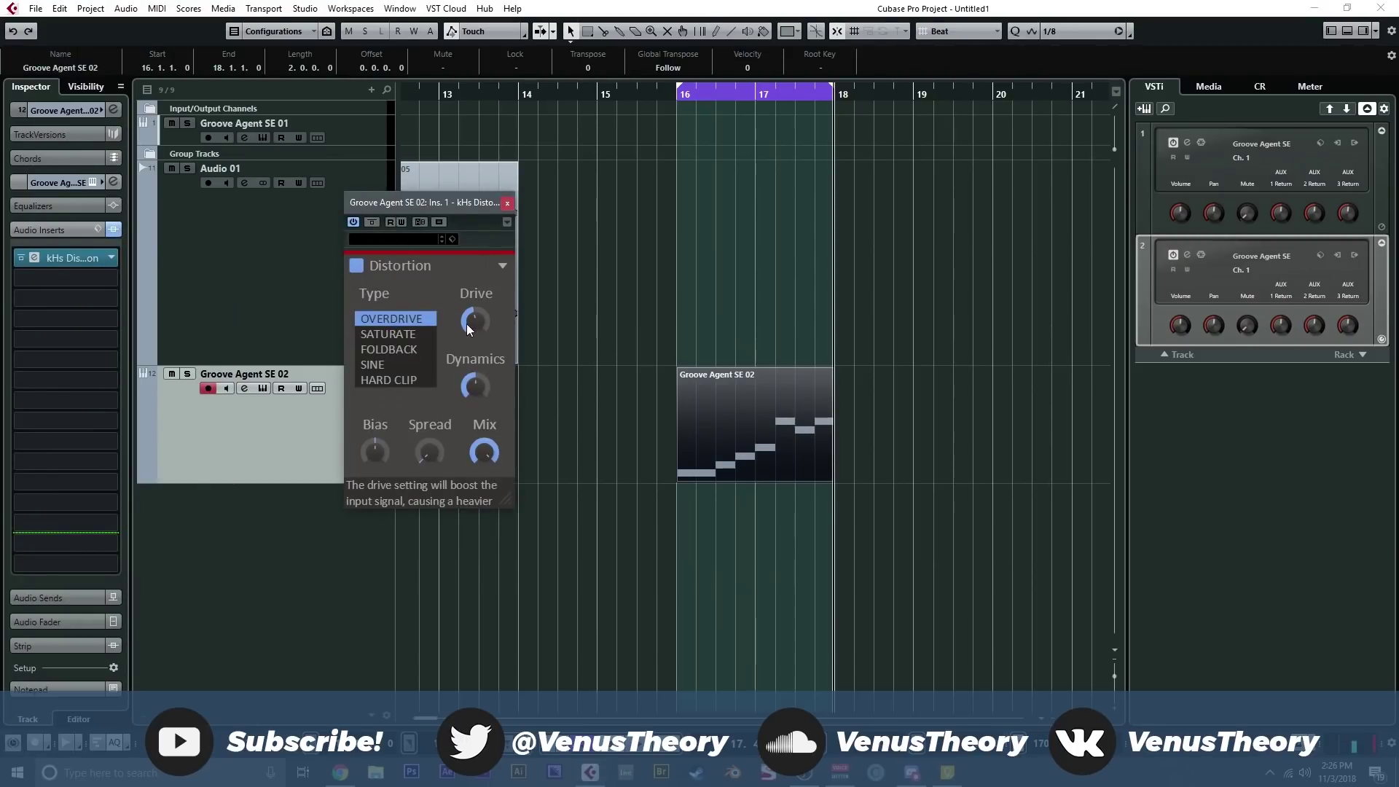
{"action": "left_click", "coordinate": [507, 203]}
- Look through the effects for the second insert slot and play the distorted loop back from bar 16
{"action": "left_click", "coordinate": [76, 258]}
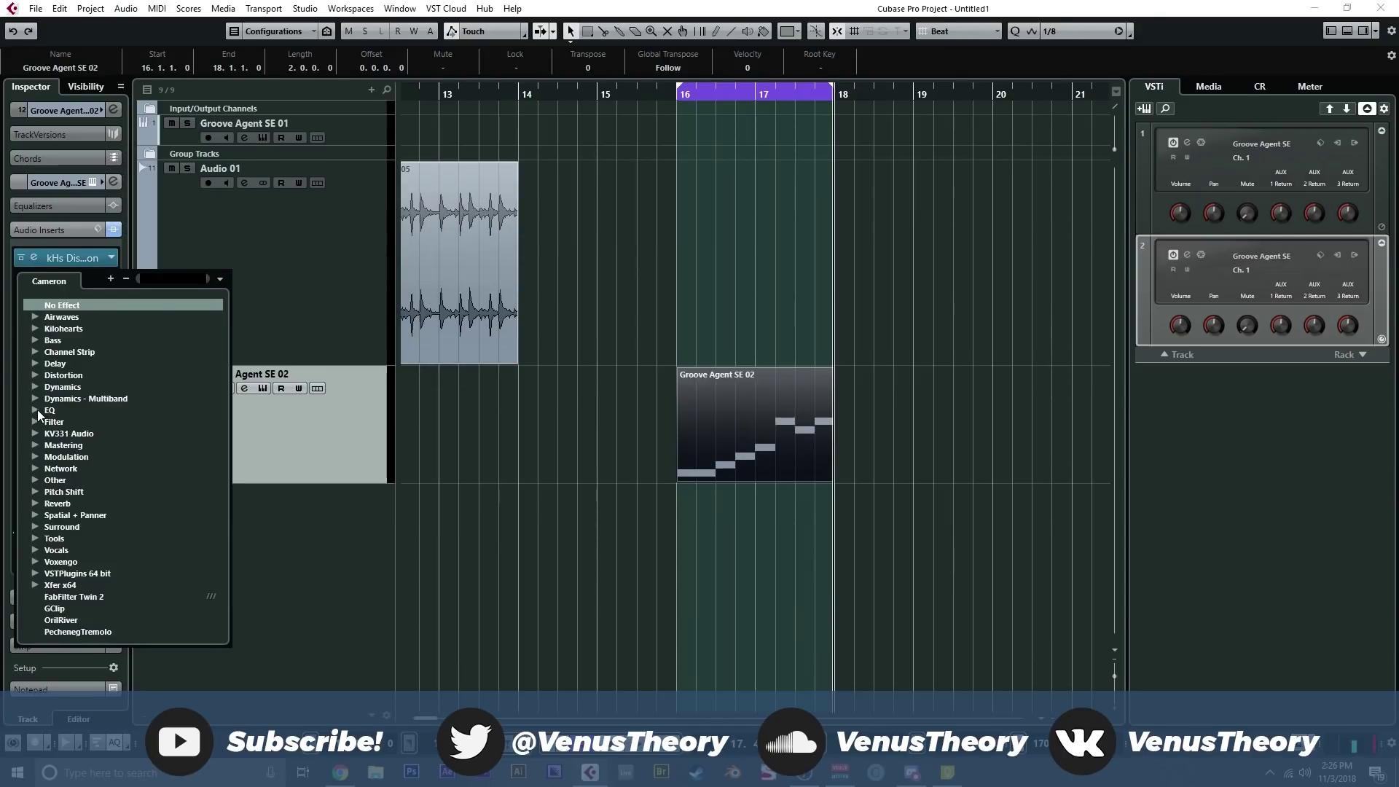
{"action": "left_click", "coordinate": [534, 338]}
{"action": "left_click", "coordinate": [675, 97]}
{"action": "key", "text": "space"}
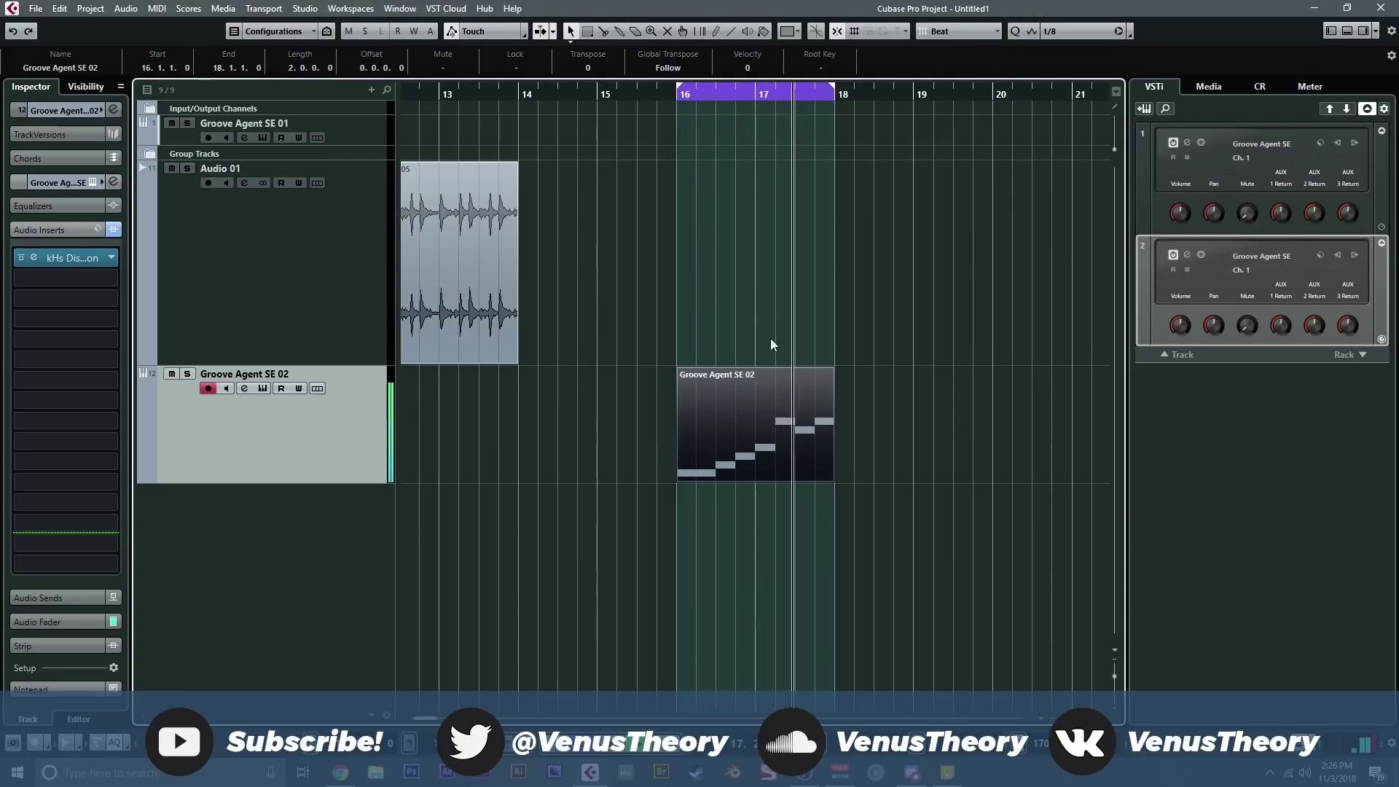
- Select pads C1 to G1 in Groove Agent SE and set the playback quality of all eight slices to Vintage
{"action": "left_click", "coordinate": [264, 388]}
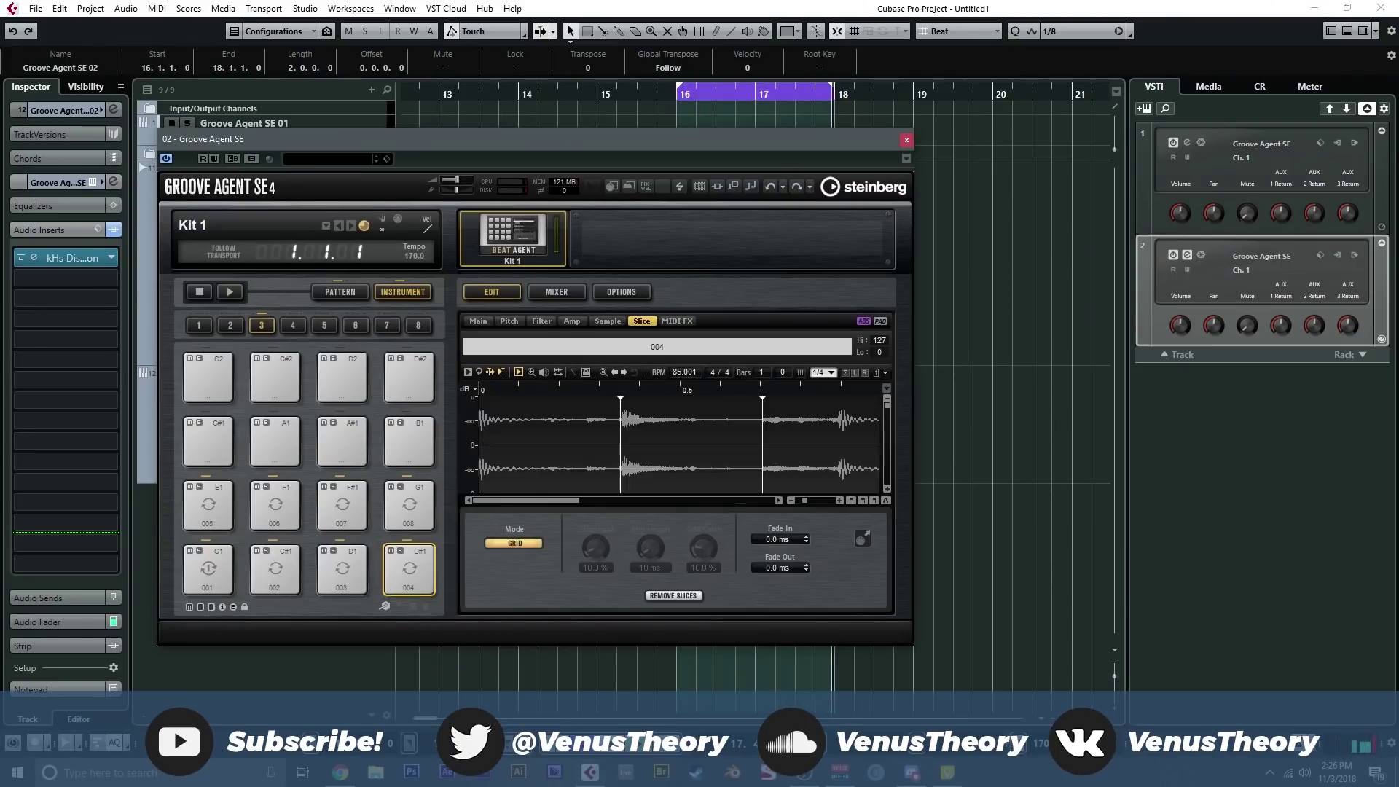
{"action": "left_click", "coordinate": [220, 576]}
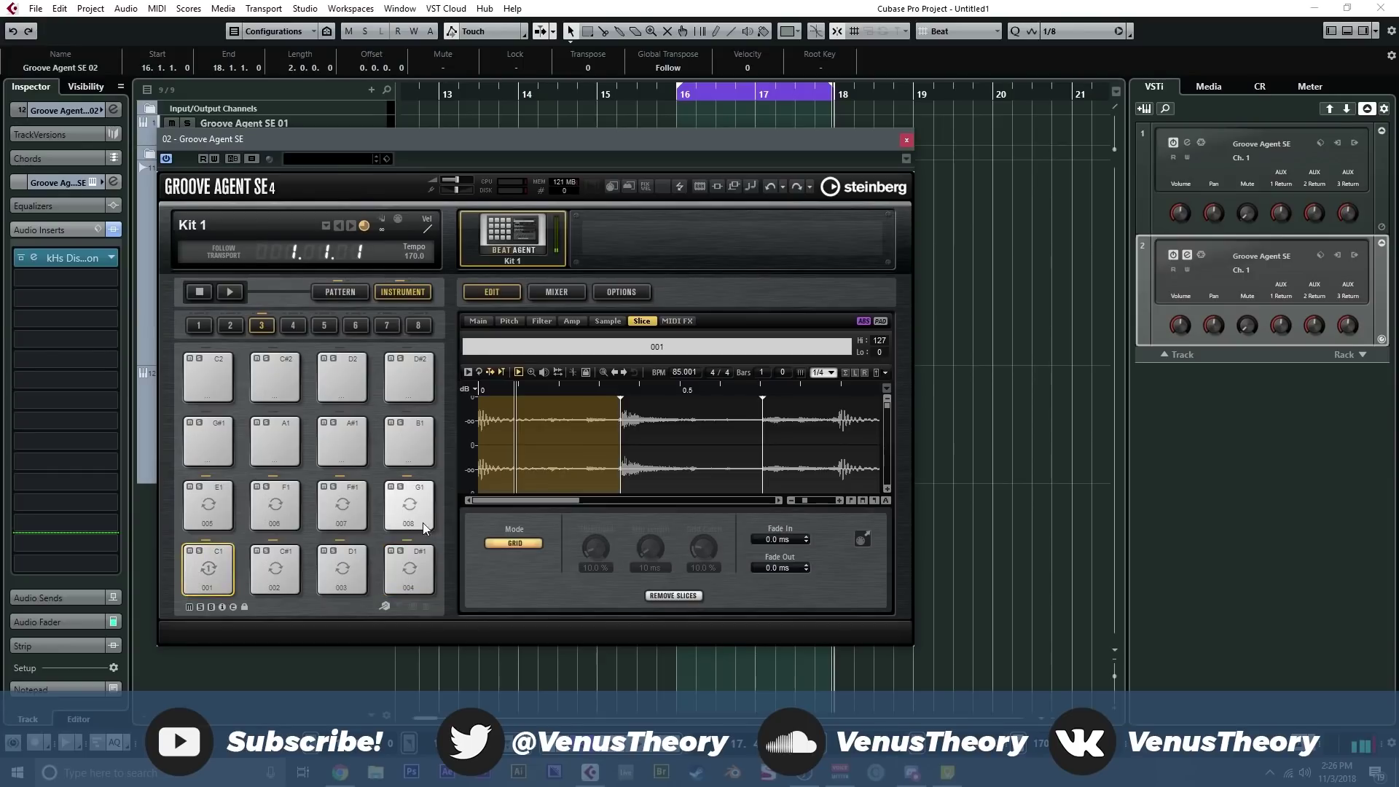
{"action": "left_click", "coordinate": [419, 520], "text": "shift"}
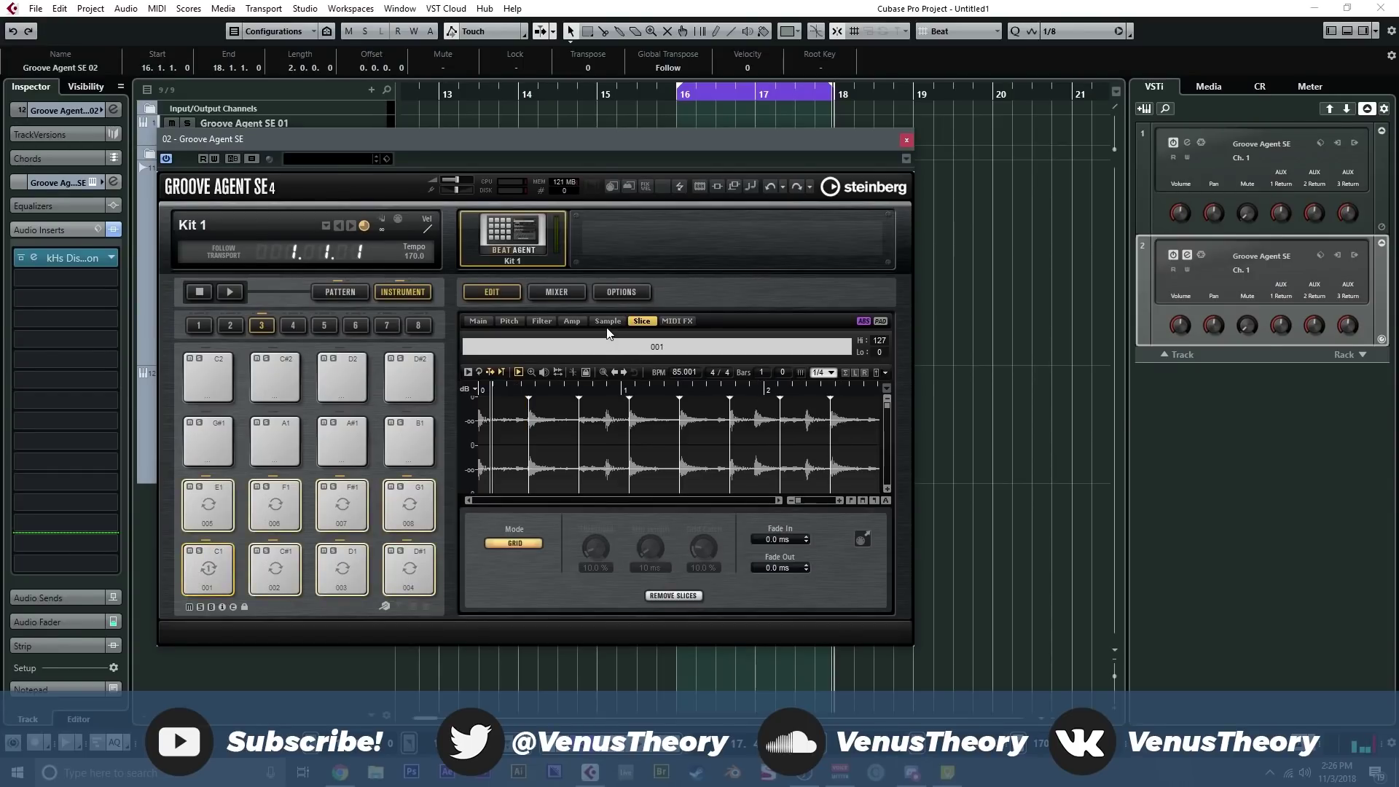
{"action": "left_click", "coordinate": [479, 321]}
{"action": "left_click", "coordinate": [647, 595]}
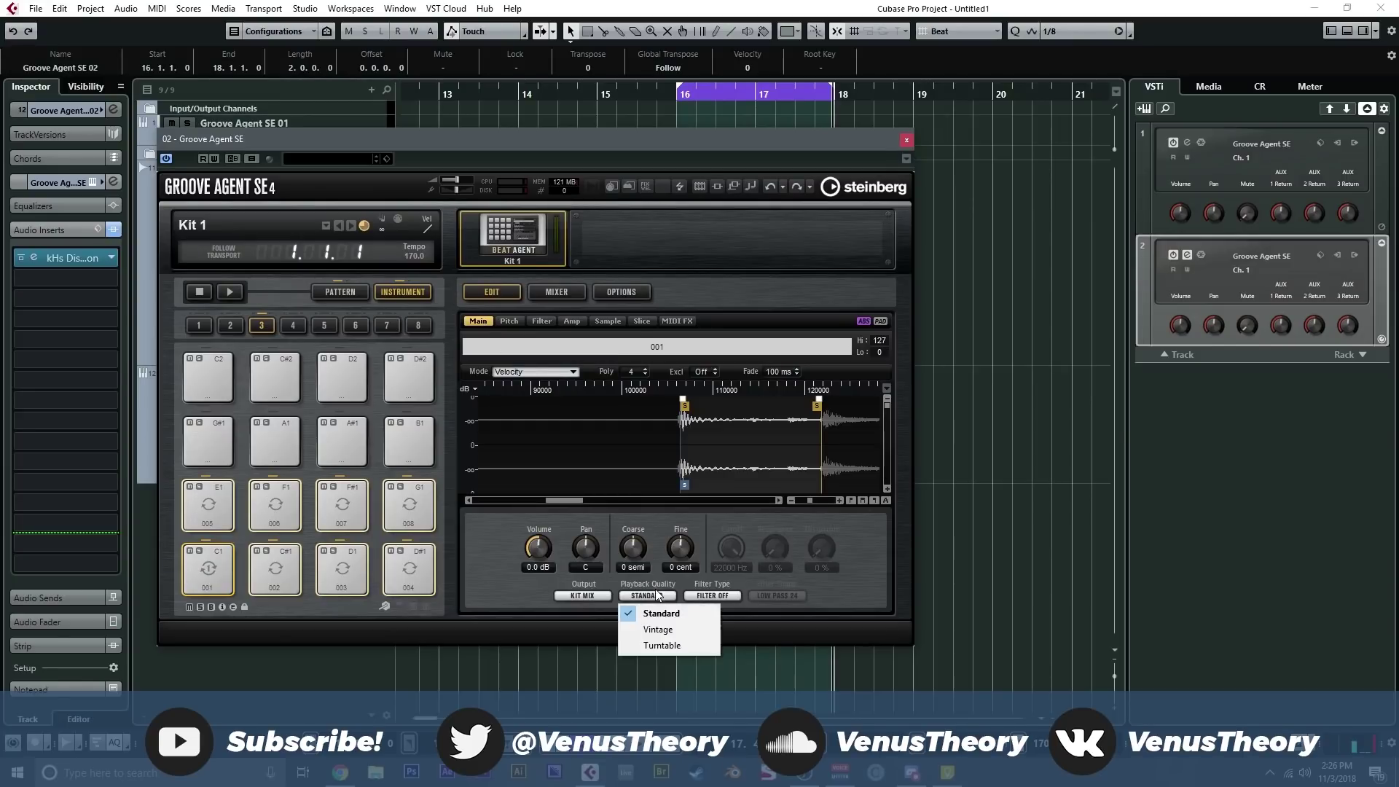
{"action": "left_click", "coordinate": [653, 631]}
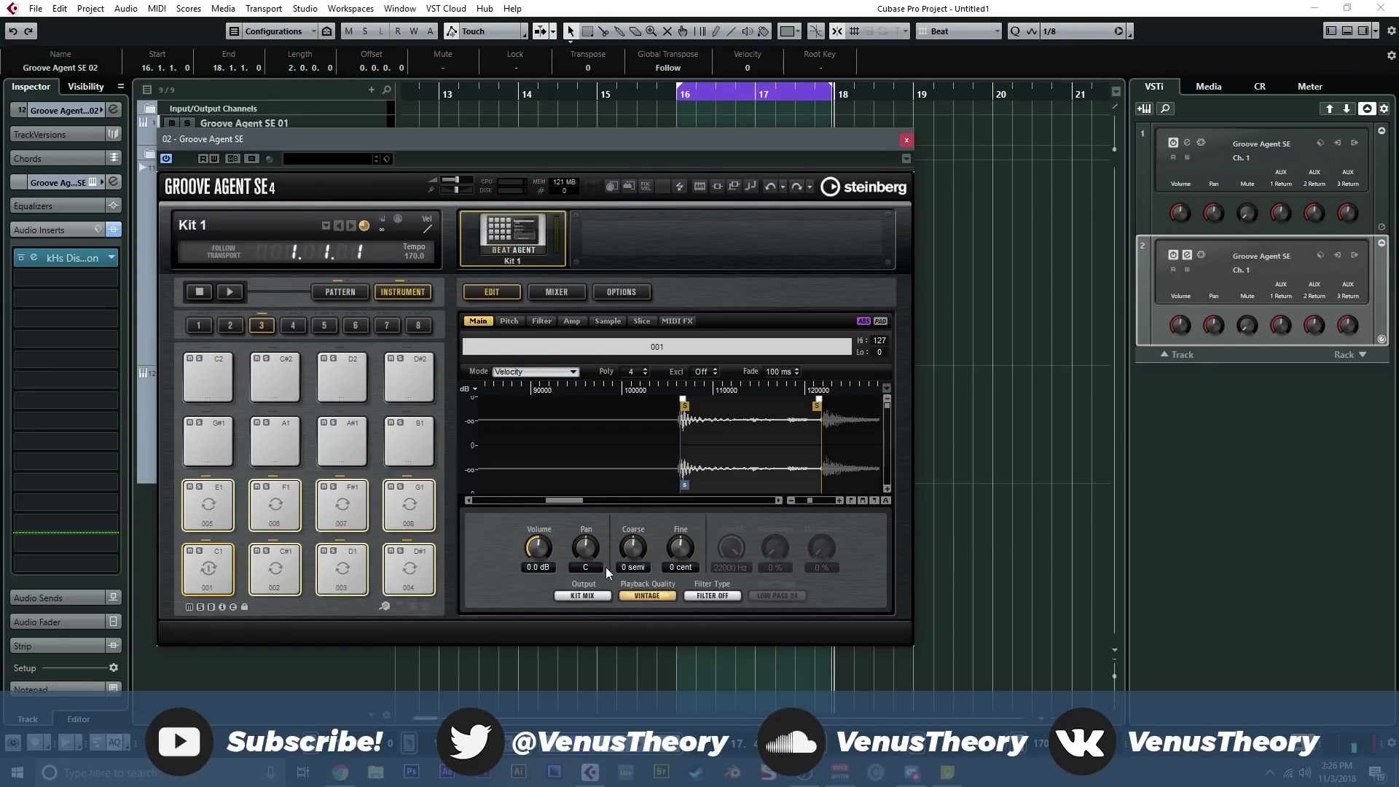
- Apply a Tube Drive filter with the Low Pass 12 shape and 19 % distortion to the selected slices during loop playback
{"action": "left_click", "coordinate": [714, 596]}
{"action": "left_click", "coordinate": [740, 646]}
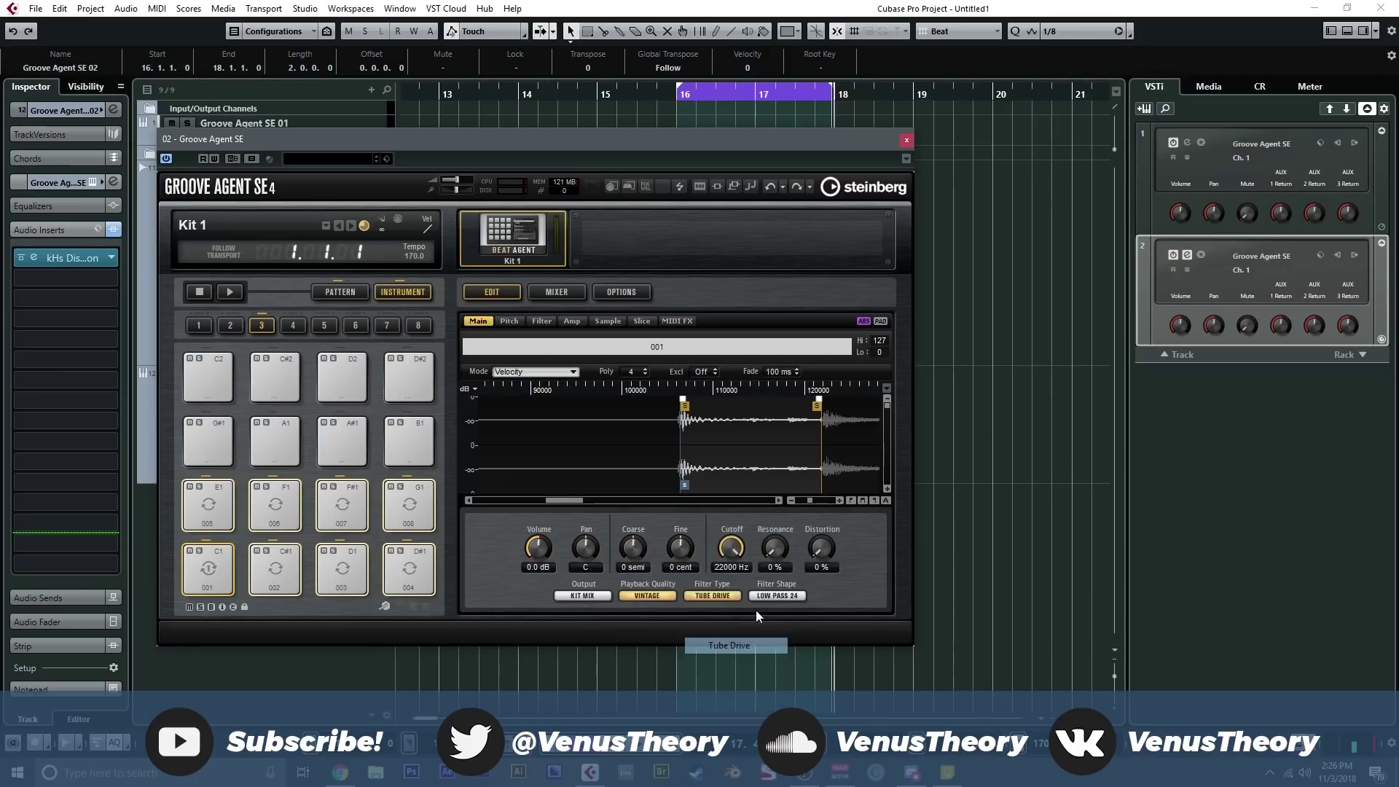
{"action": "left_click_drag", "start_coordinate": [734, 557], "coordinate": [734, 558]}
{"action": "left_click", "coordinate": [769, 595]}
{"action": "left_click", "coordinate": [790, 258]}
{"action": "key", "text": "space"}
{"action": "scroll", "coordinate": [734, 537], "scroll_direction": "up", "scroll_amount": 3}
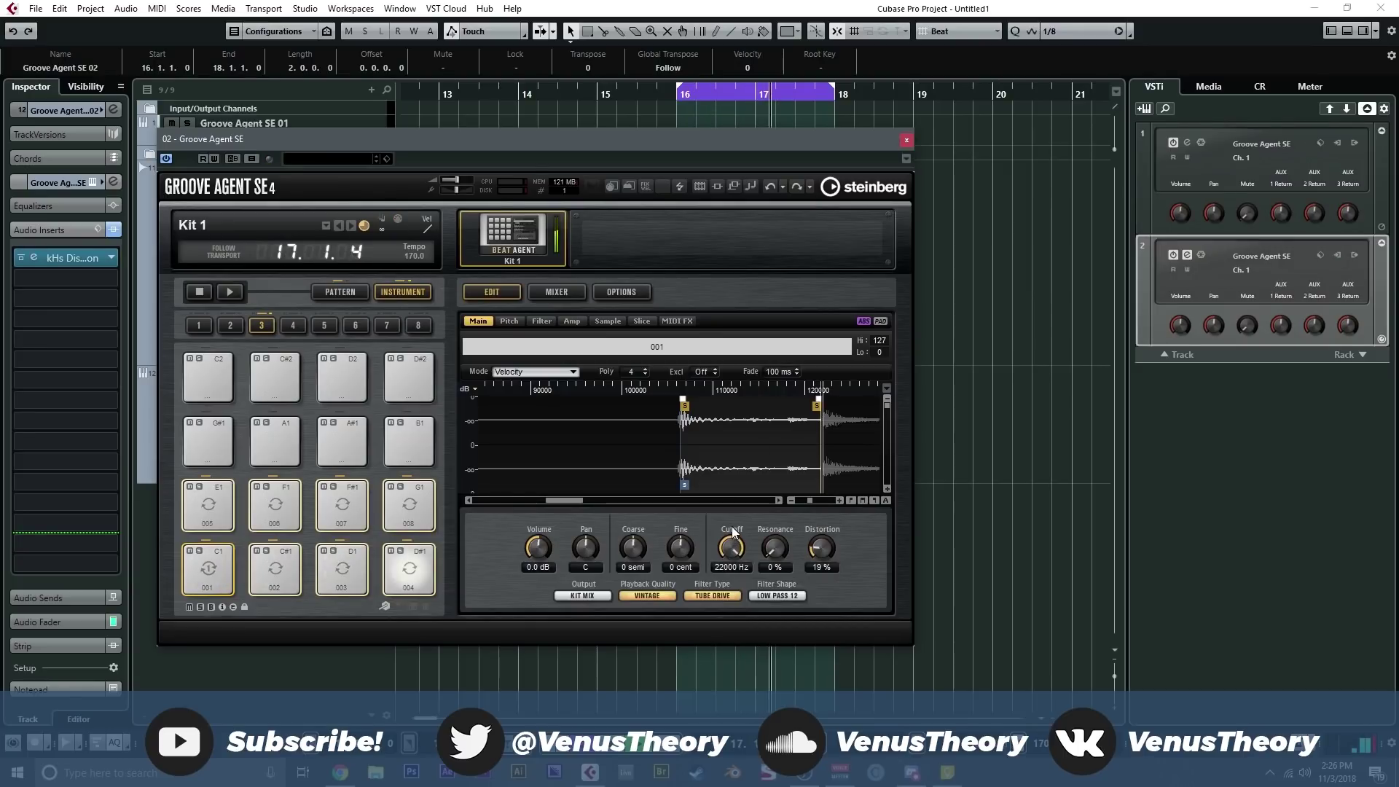
- Set the slices' playback quality to Turntable and cutoff to 15560 Hz, trying a coarse tuning of -4 semitones, and close the instrument
{"action": "left_click", "coordinate": [647, 596]}
{"action": "left_click", "coordinate": [663, 646]}
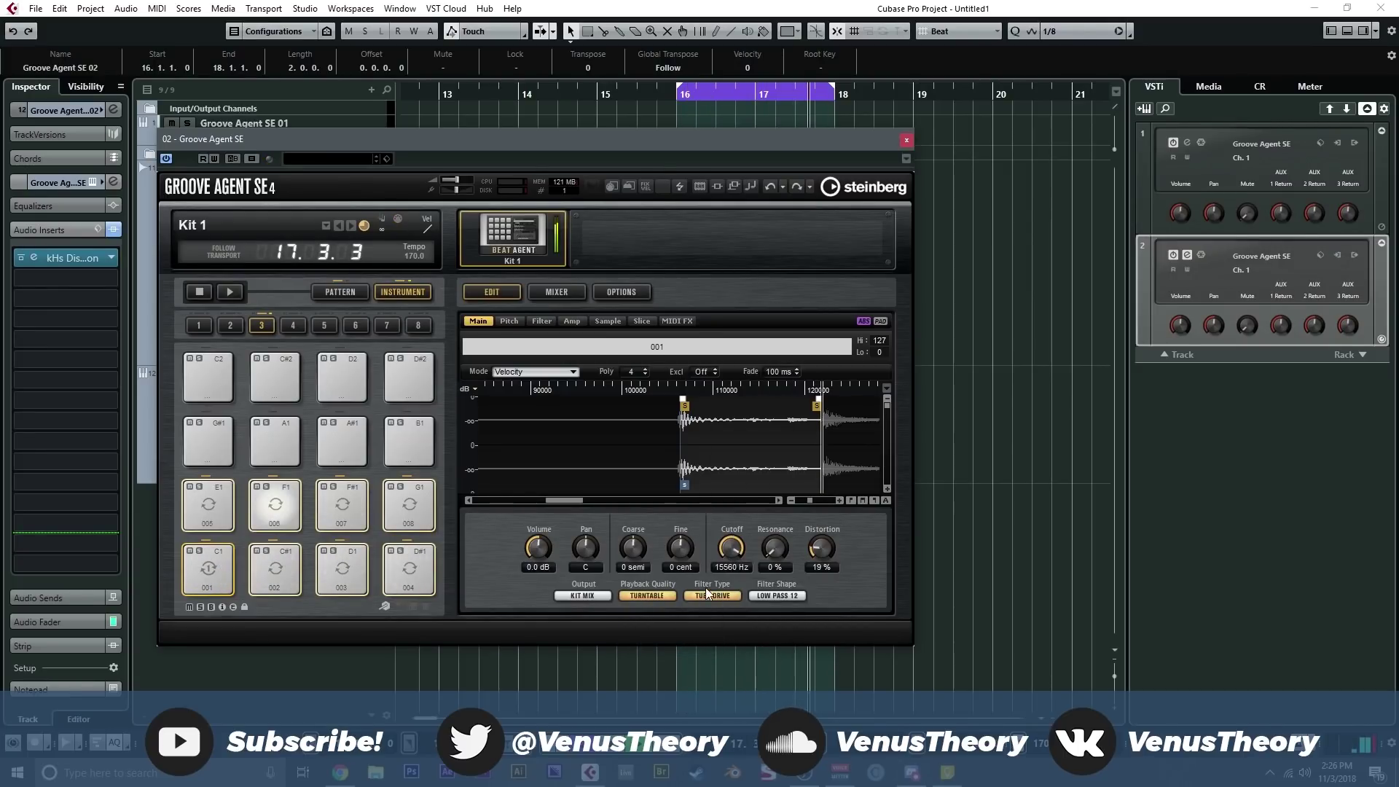
{"action": "scroll", "coordinate": [633, 550], "scroll_direction": "down", "scroll_amount": 4}
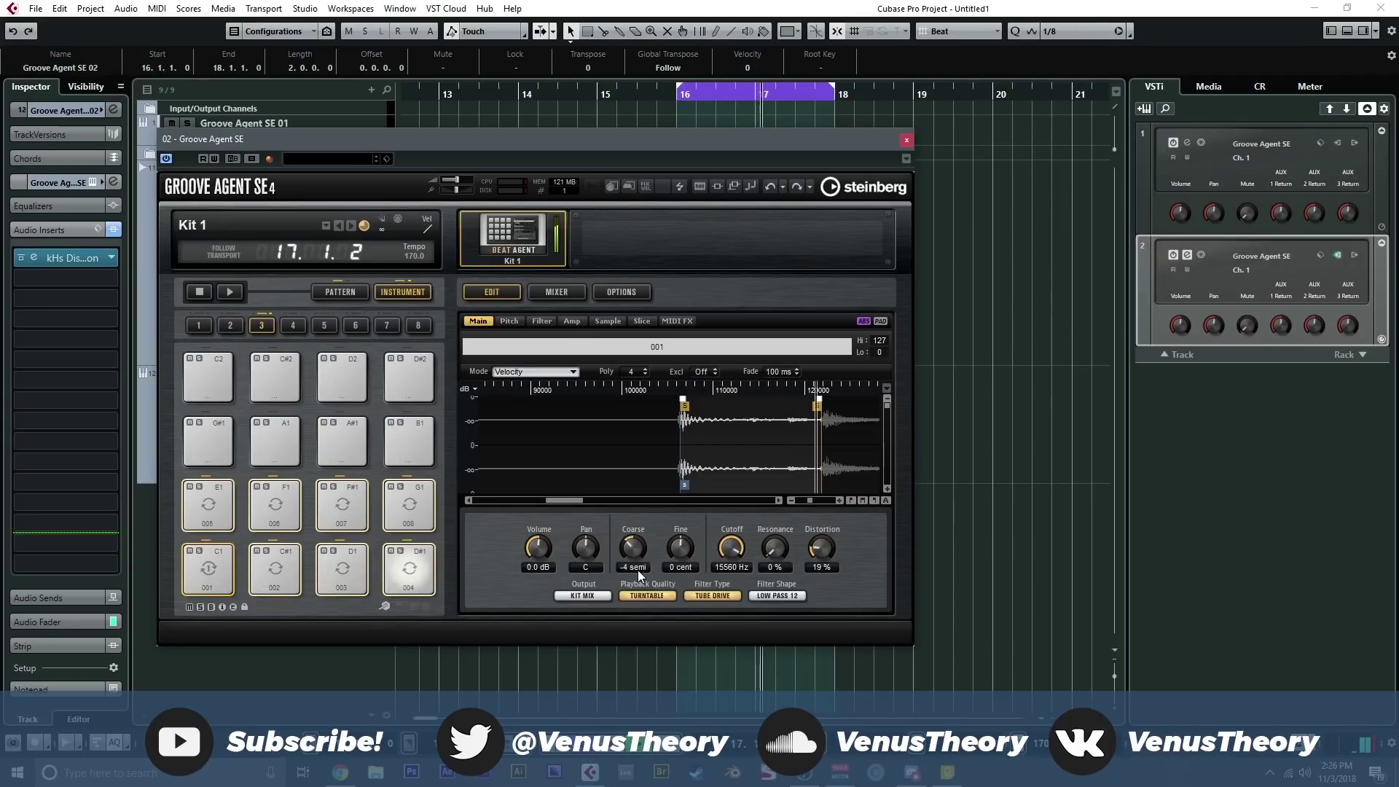
{"action": "scroll", "coordinate": [638, 559], "scroll_direction": "up", "scroll_amount": 4}
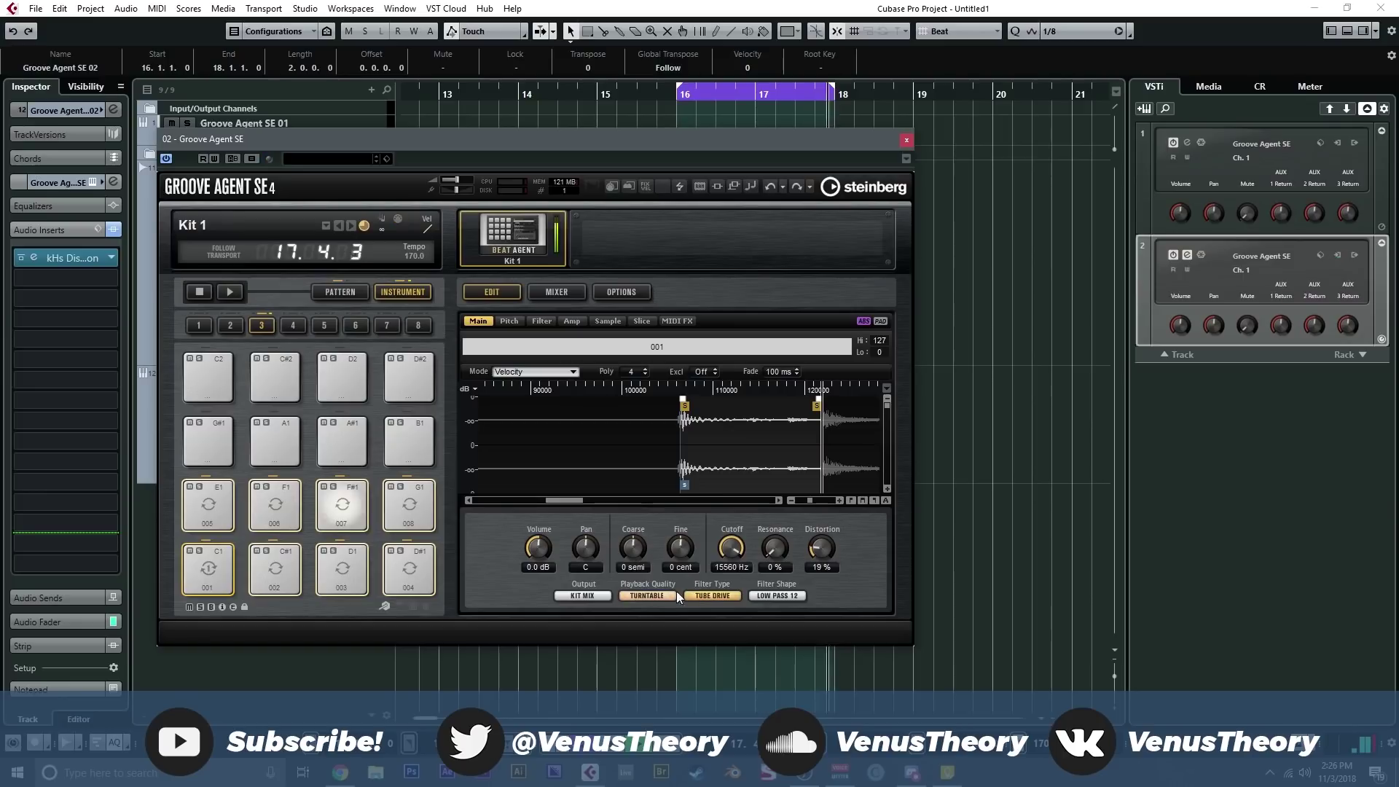
{"action": "left_click", "coordinate": [907, 140]}
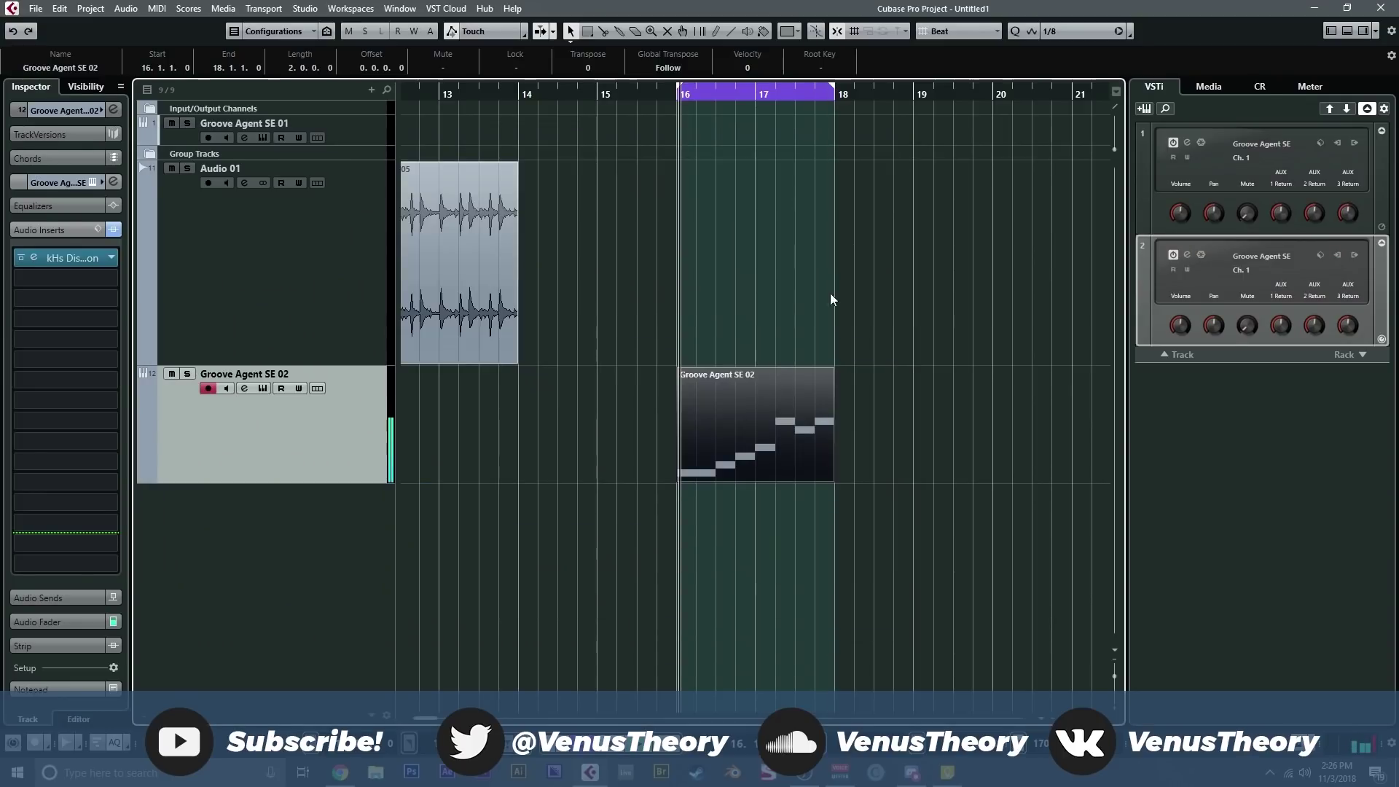
- Zoom the project out to view the whole arrangement from the original drum part to the resequenced slices
{"action": "key", "text": "g"}
{"action": "key", "text": "g"}
{"action": "key", "text": "g"}
{"action": "key", "text": "g"}
{"action": "key", "text": "g"}
{"action": "key", "text": "g"}
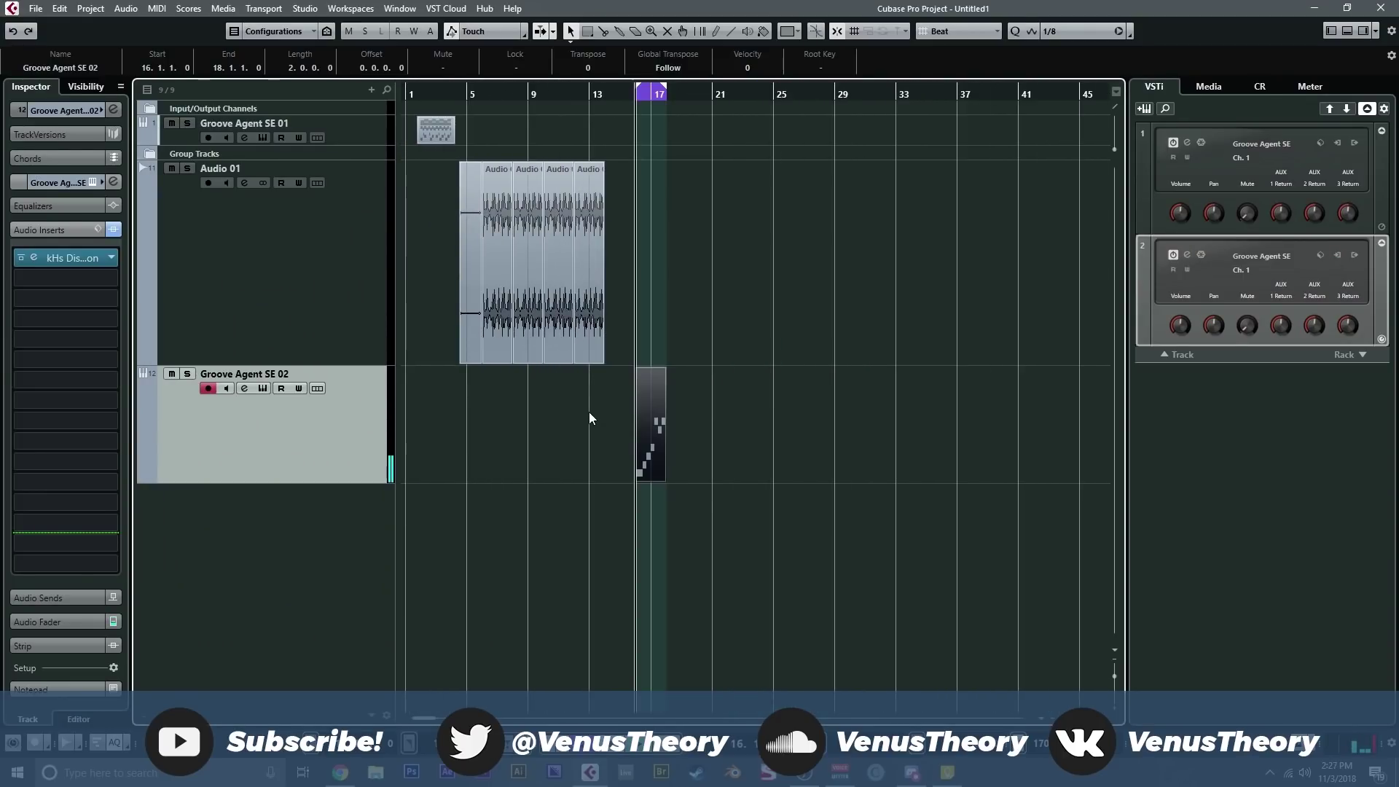